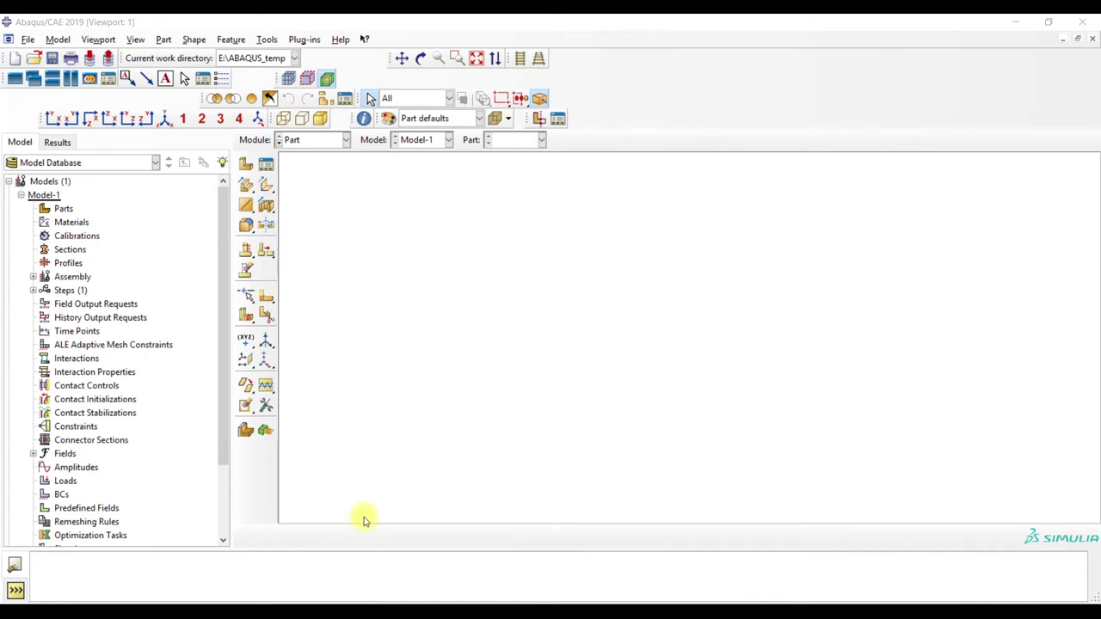
Rename Model-1 to LBA
{"action": "left_click", "coordinate": [43, 196]}
{"action": "right_click", "coordinate": [50, 198]}
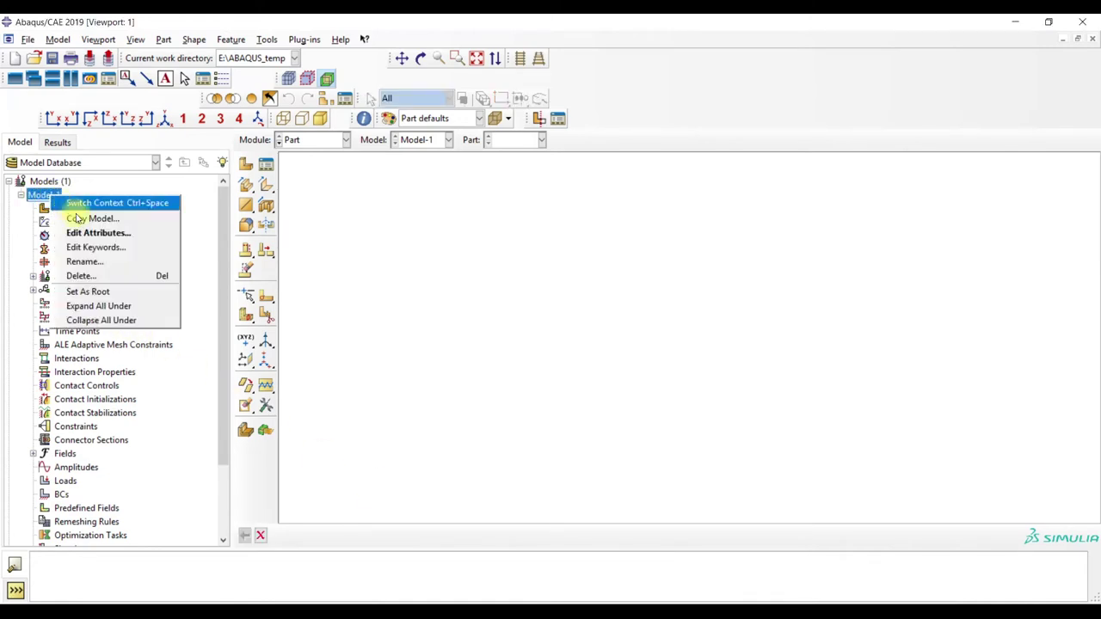
{"action": "left_click", "coordinate": [99, 261]}
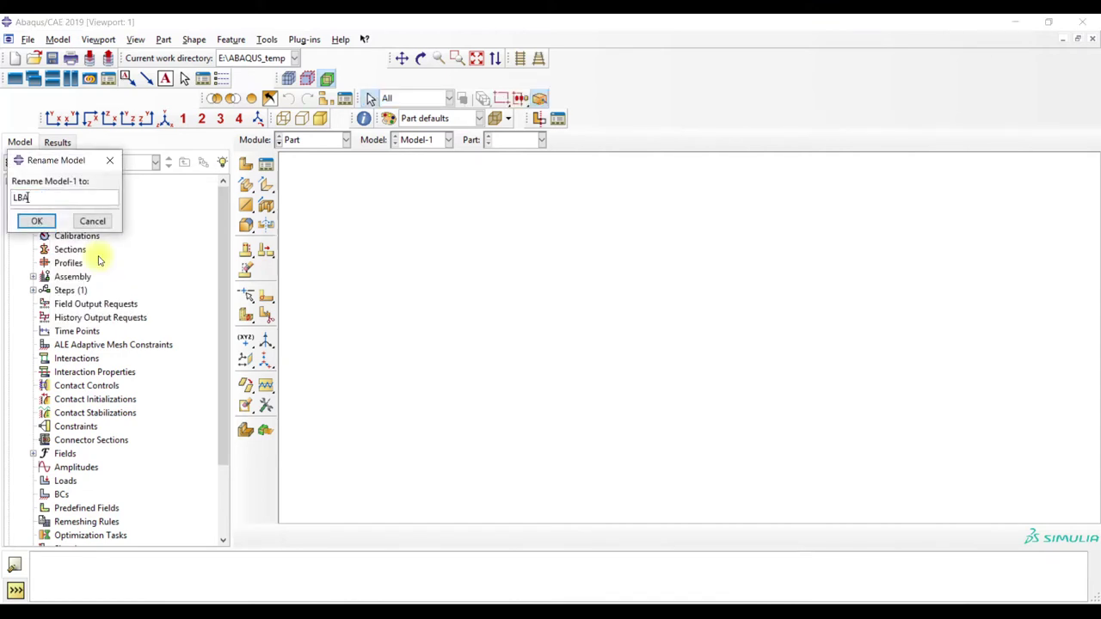
{"action": "left_click", "coordinate": [38, 220]}
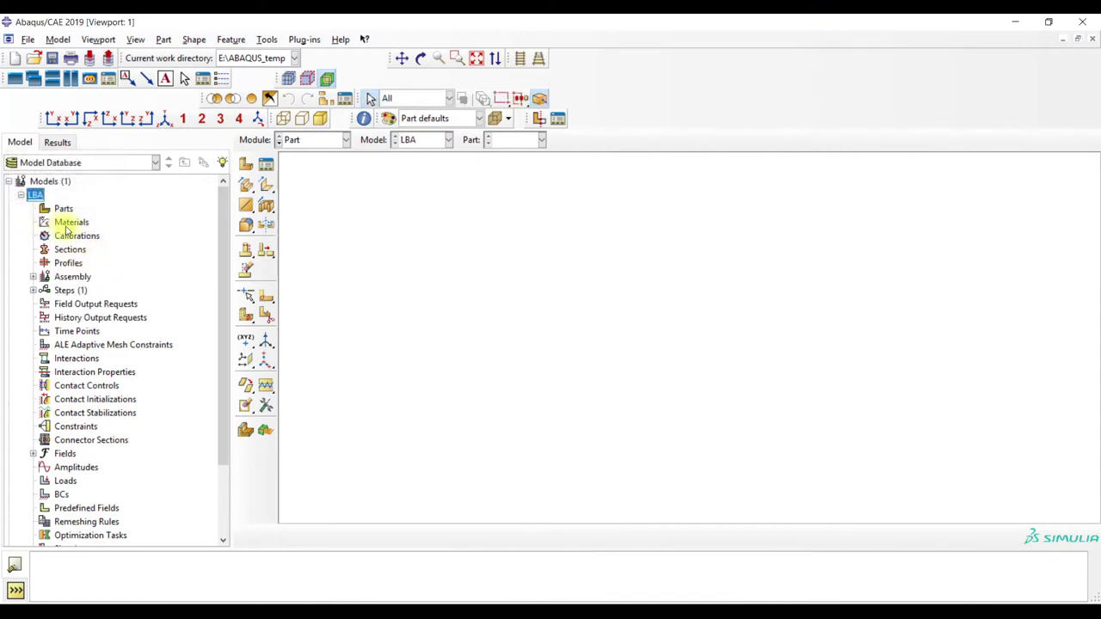
Create a 3D deformable part with a shell extrusion base feature, keeping the approximate size of 200
{"action": "double_click", "coordinate": [65, 209]}
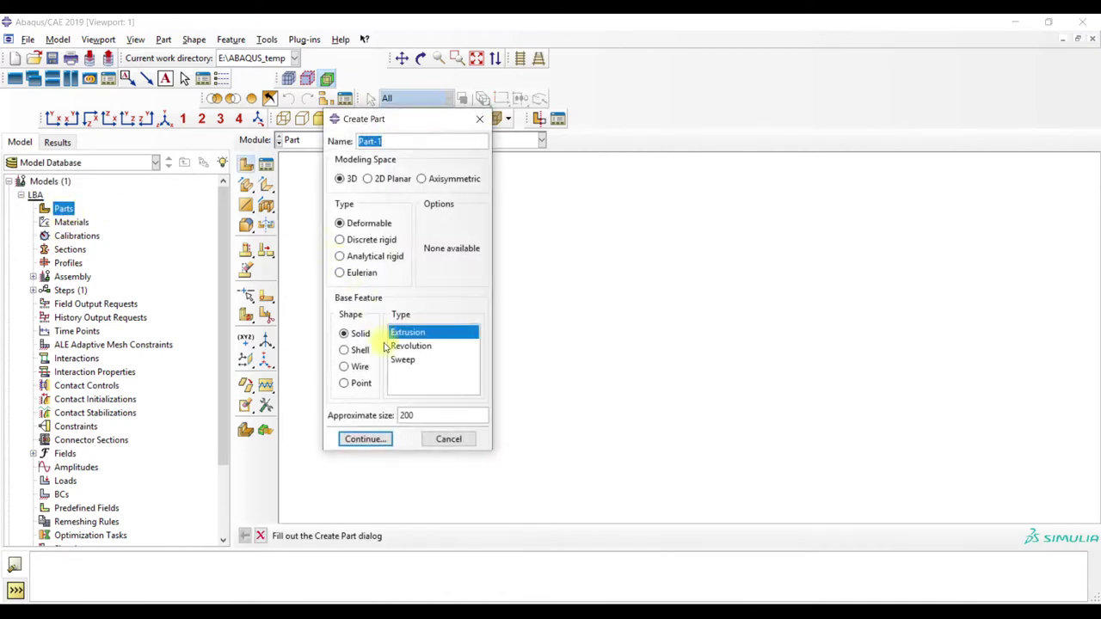
{"action": "left_click", "coordinate": [346, 351]}
{"action": "left_click", "coordinate": [415, 348]}
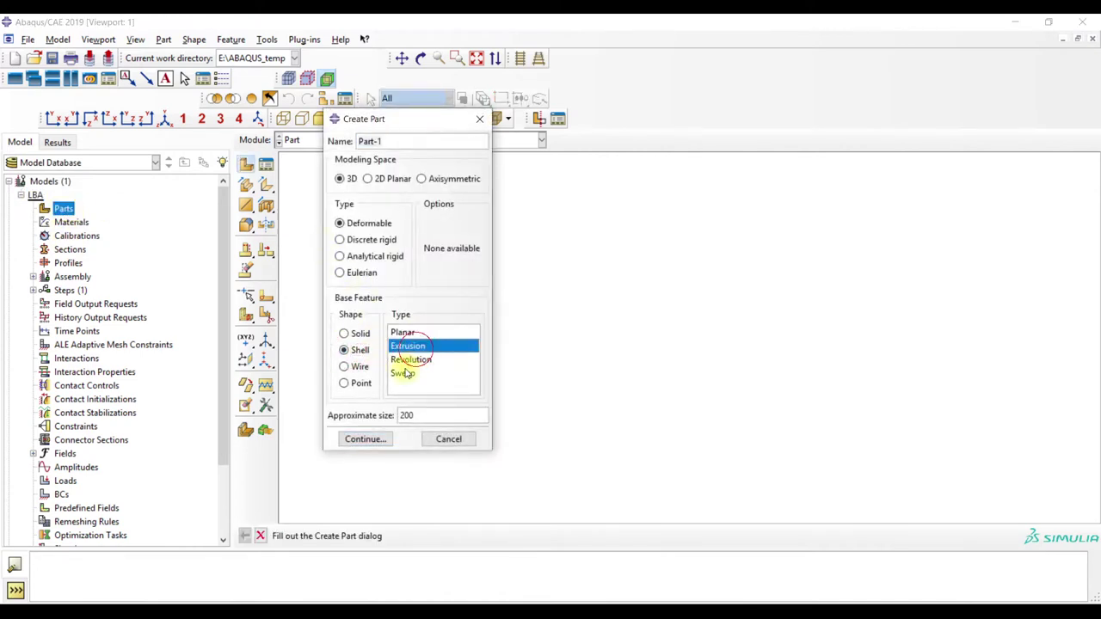
{"action": "left_click", "coordinate": [373, 440]}
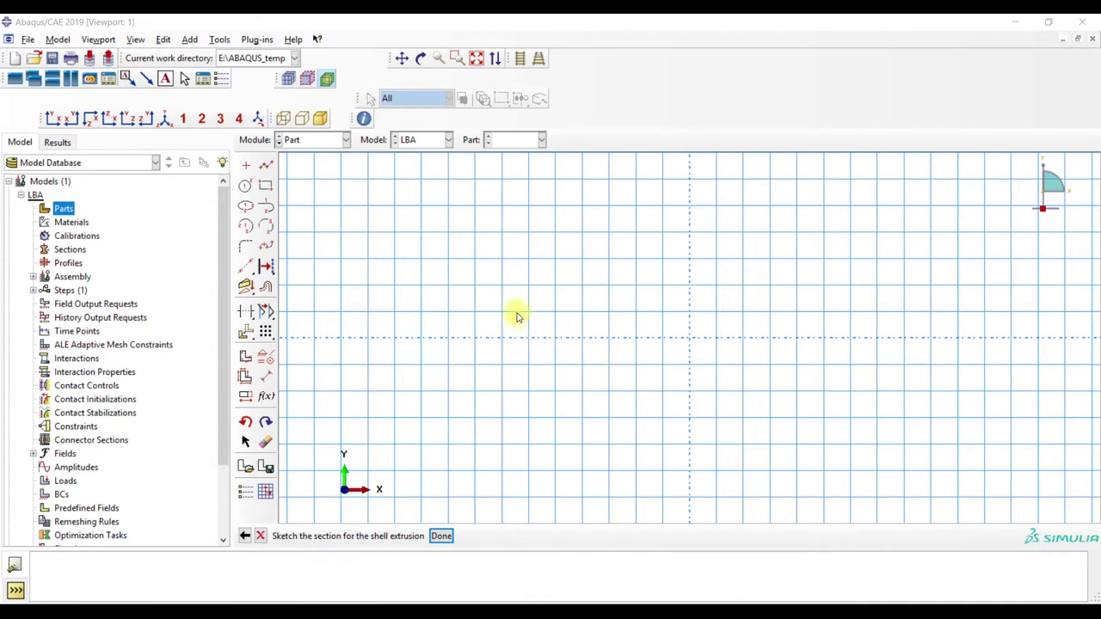
Sketch a circle centred at 0,0 through the perimeter point 250,0 and extrude it into a cylindrical shell
{"action": "left_click", "coordinate": [244, 187]}
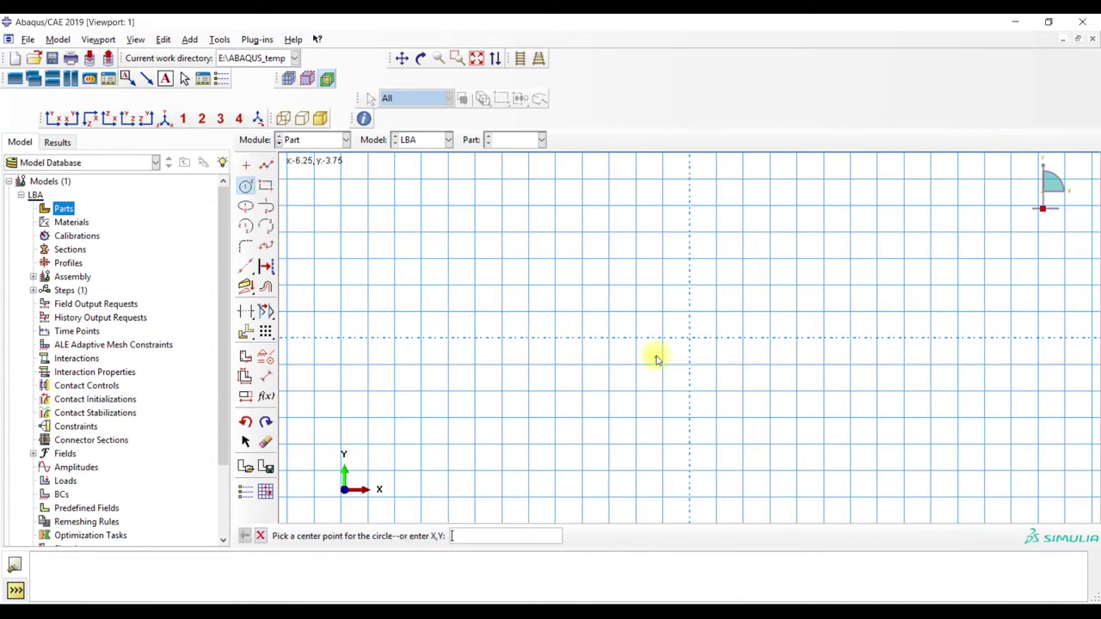
{"action": "type", "text": "0,0"}
{"action": "key", "text": "Return"}
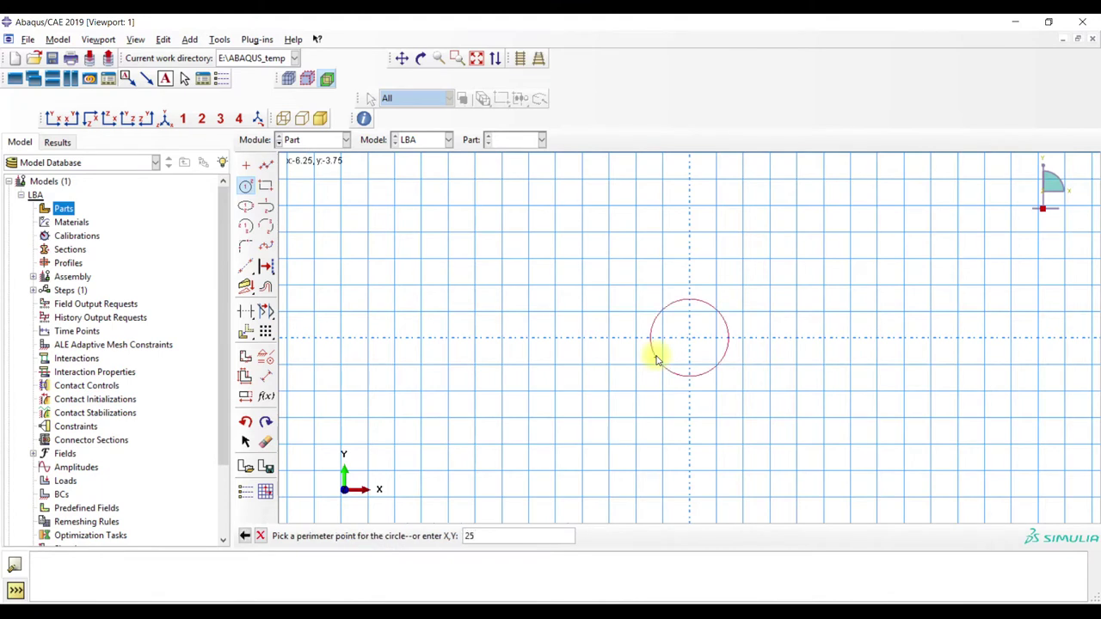
{"action": "type", "text": "250,0"}
{"action": "key", "text": "Return"}
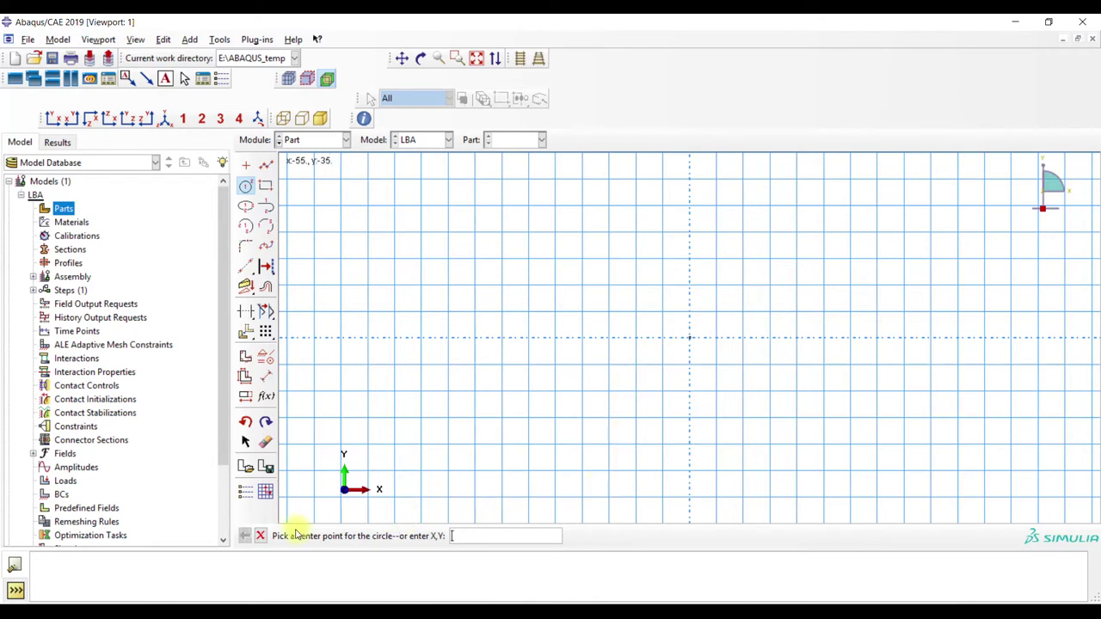
{"action": "left_click", "coordinate": [261, 535]}
{"action": "left_click", "coordinate": [441, 536]}
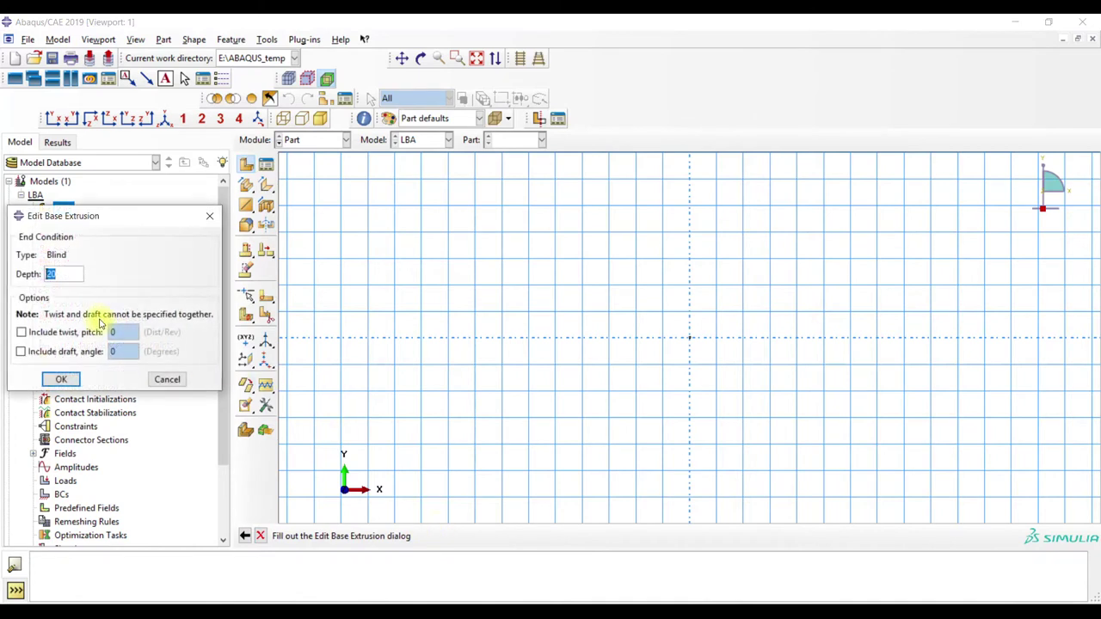
{"action": "left_click", "coordinate": [61, 379]}
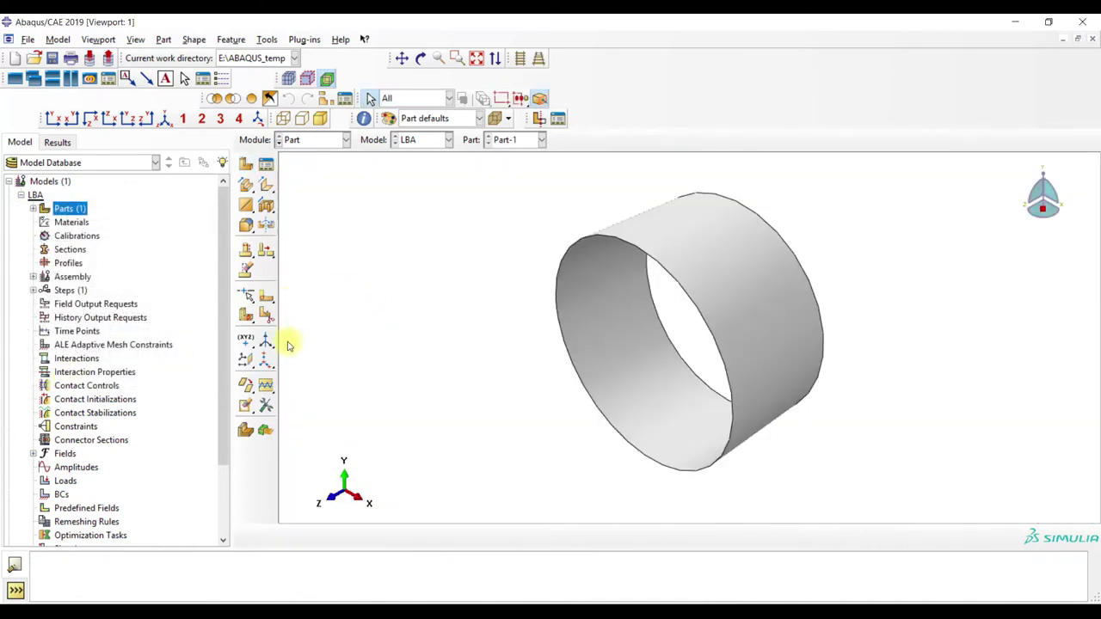
Create a datum plane on the XY principal plane with zero offset
{"action": "left_click", "coordinate": [246, 360]}
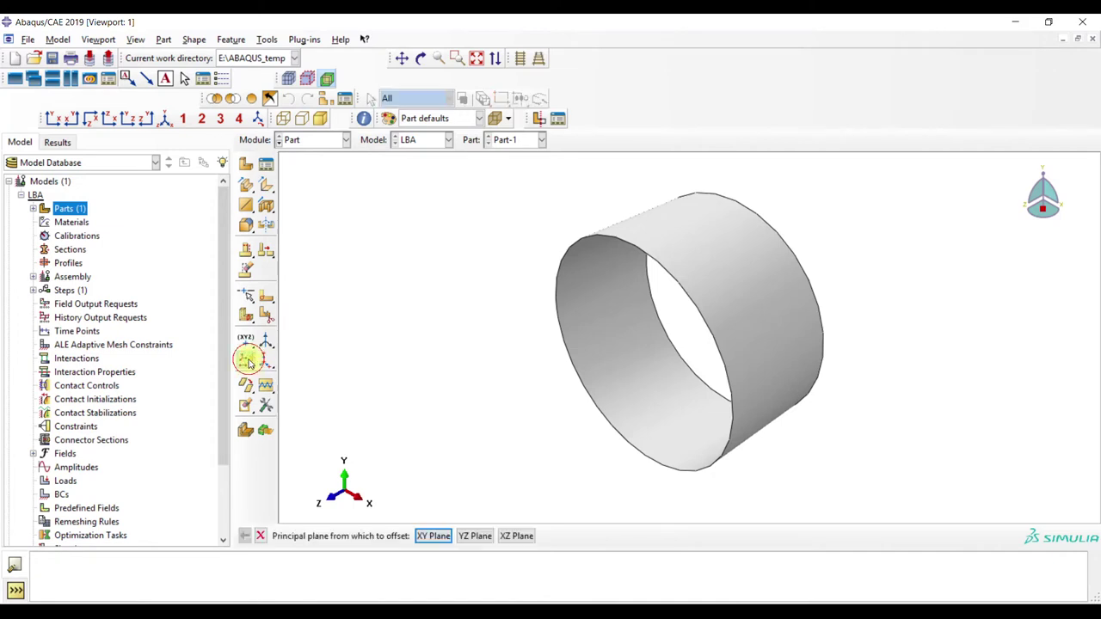
{"action": "left_click", "coordinate": [434, 536]}
{"action": "key", "text": "Return"}
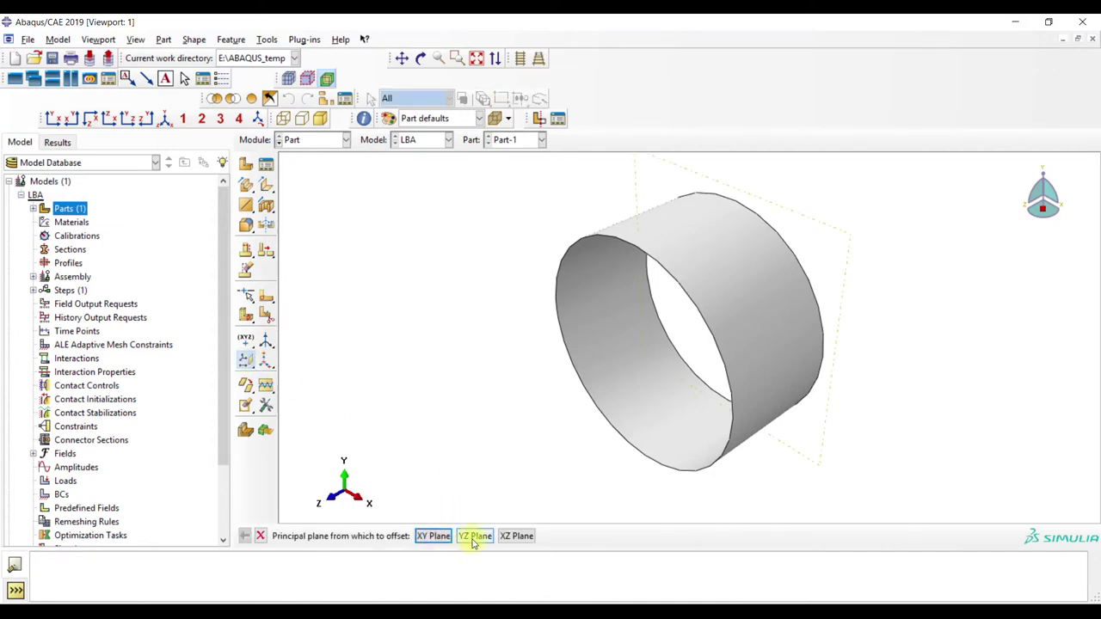
Calculate 255/2.0 in the command line and create a datum plane offset 127.5 from the XY plane
{"action": "left_click", "coordinate": [438, 537]}
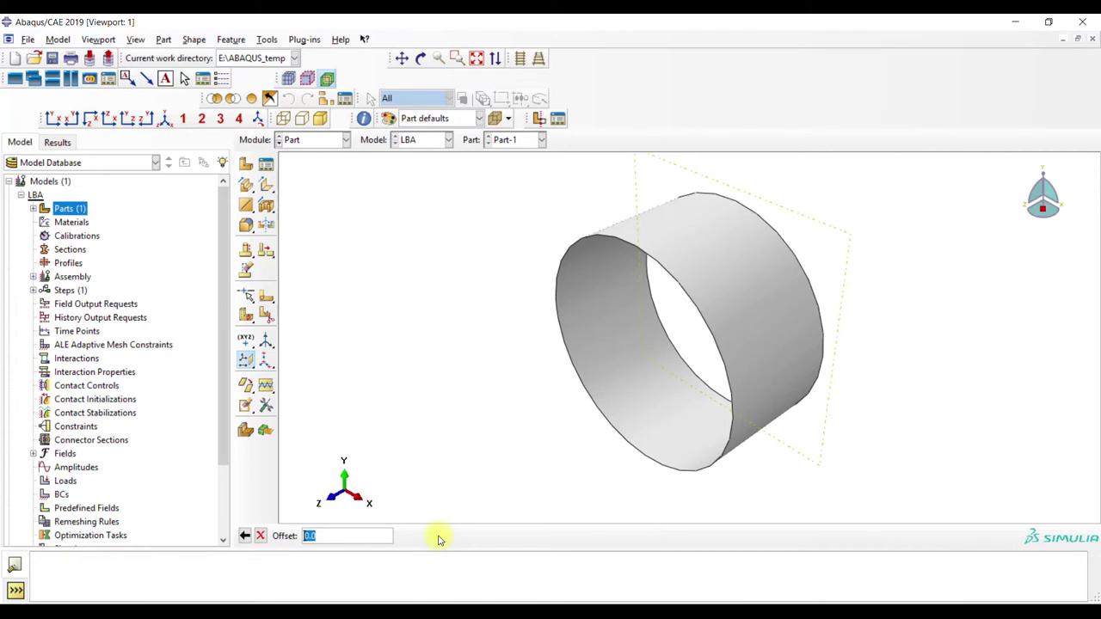
{"action": "left_click", "coordinate": [15, 590]}
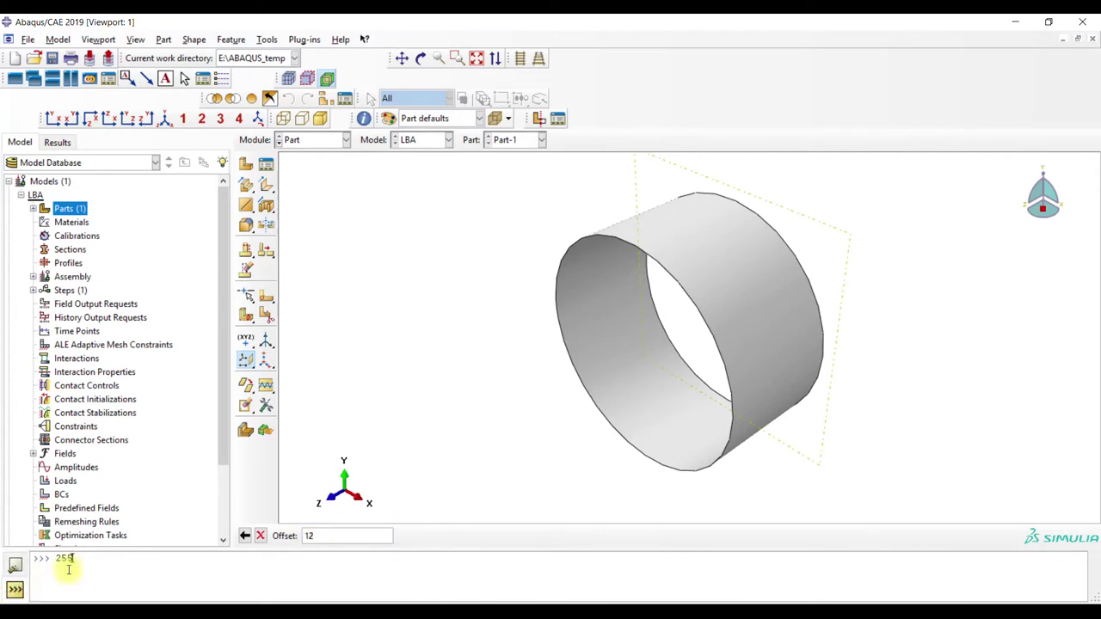
{"action": "left_click_drag", "start_coordinate": [68, 569], "coordinate": [33, 568]}
{"action": "key", "text": "ctrl+c"}
{"action": "double_click", "coordinate": [344, 535]}
{"action": "key", "text": "ctrl+v"}
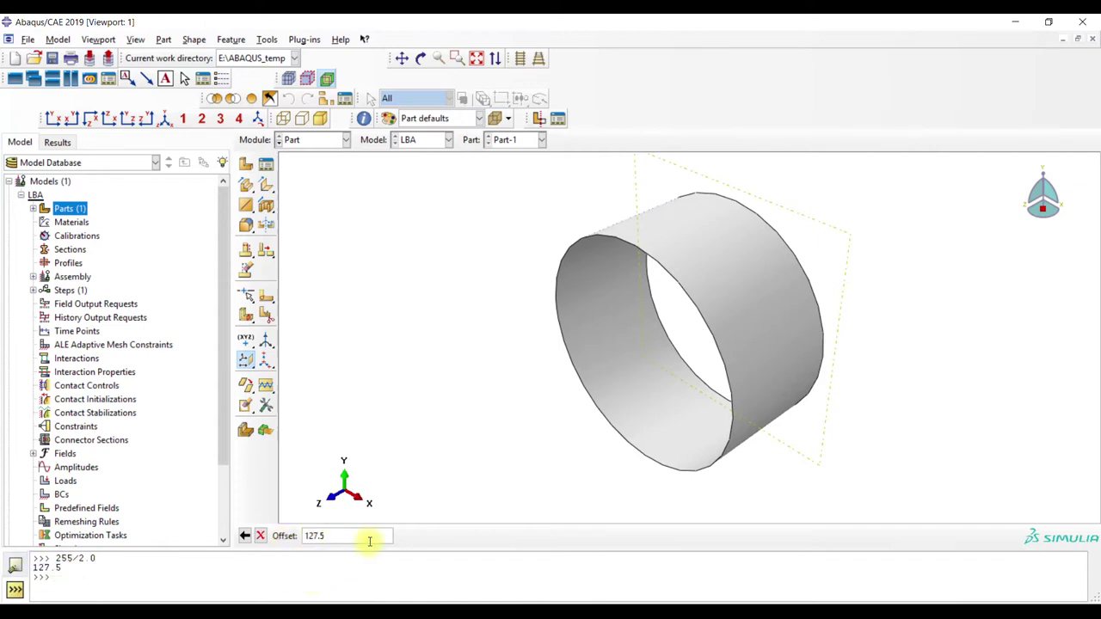
{"action": "key", "text": "Return"}
Create datum planes on the YZ and XZ principal planes with zero offset
{"action": "left_click", "coordinate": [434, 536]}
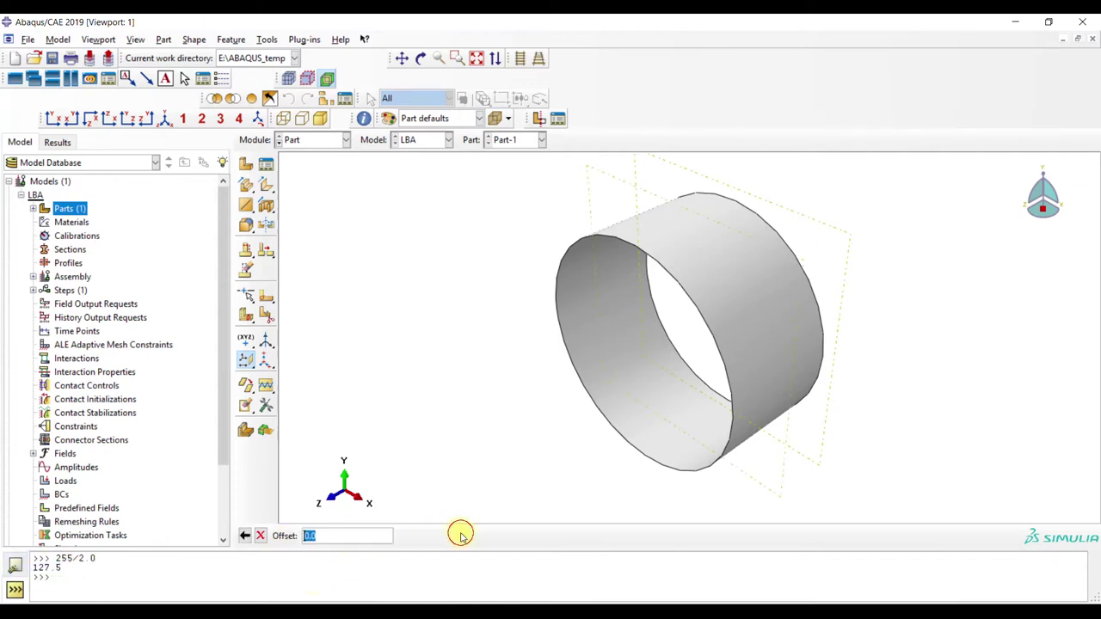
{"action": "key", "text": "Return"}
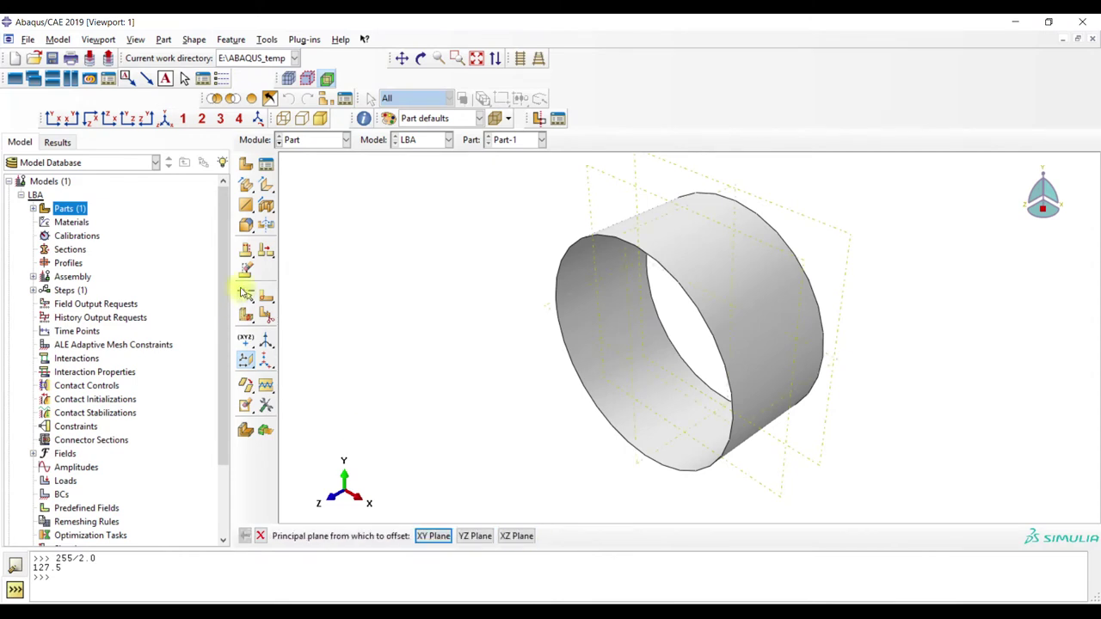
{"action": "left_click", "coordinate": [252, 362]}
Partition the cylinder's face with the horizontal XZ datum plane
{"action": "left_click_drag", "start_coordinate": [274, 296], "coordinate": [329, 297]}
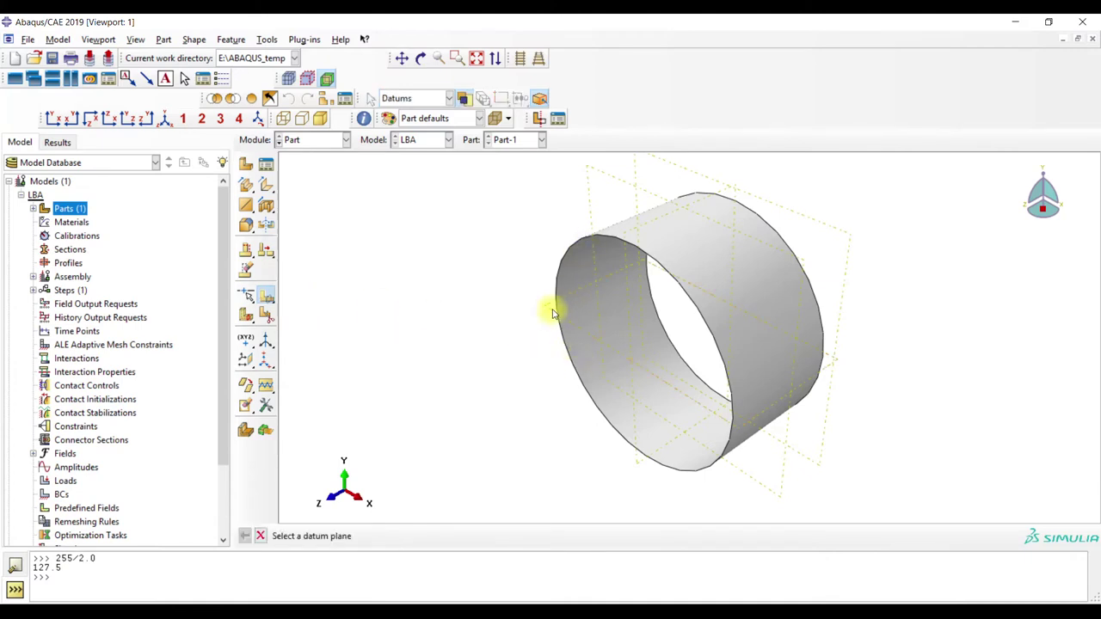
{"action": "left_click", "coordinate": [551, 312]}
{"action": "left_click", "coordinate": [404, 536]}
Partition all the cylinder's faces with the datum plane at mid-length
{"action": "left_click_drag", "start_coordinate": [497, 187], "coordinate": [805, 460]}
{"action": "left_click", "coordinate": [481, 536]}
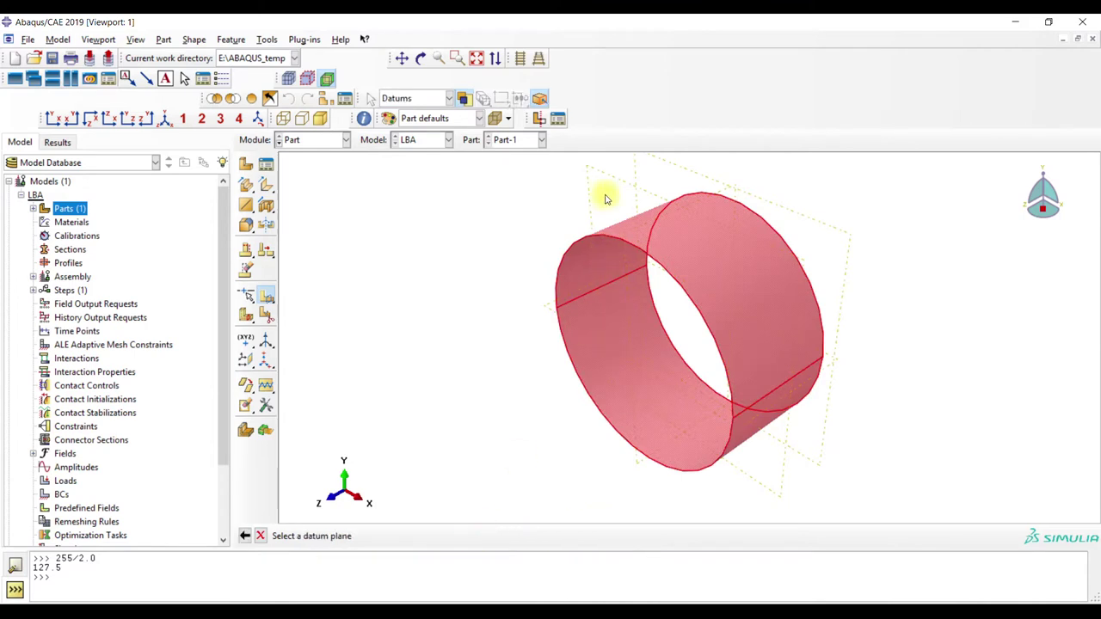
{"action": "left_click", "coordinate": [607, 177]}
{"action": "left_click", "coordinate": [416, 535]}
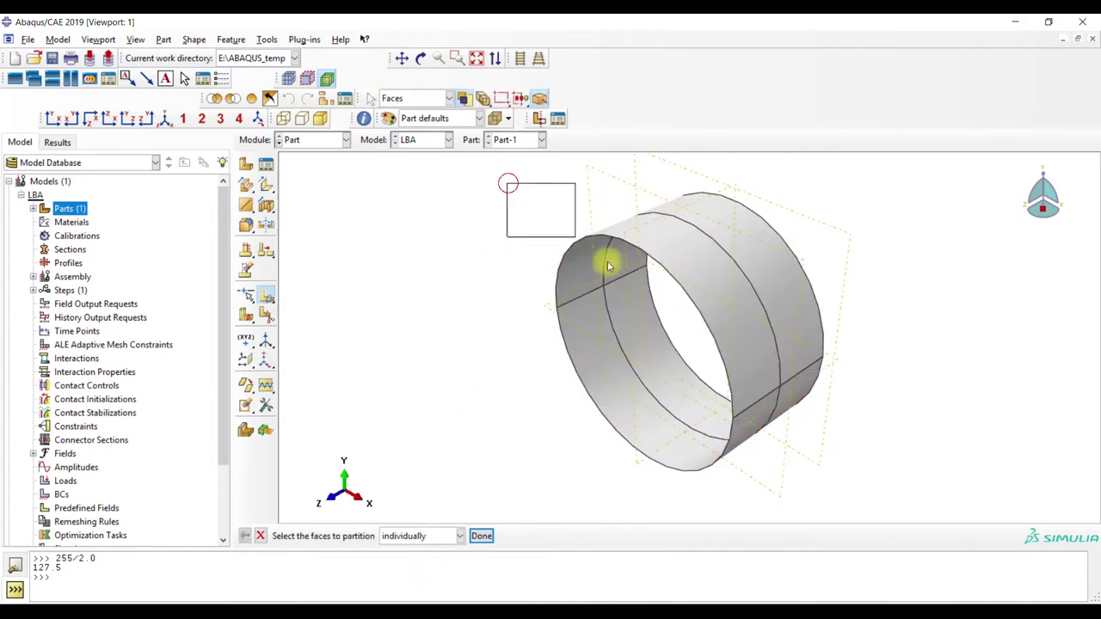
Partition all the cylinder's faces with the vertical YZ datum plane
{"action": "left_click_drag", "start_coordinate": [501, 174], "coordinate": [924, 523]}
{"action": "left_click", "coordinate": [482, 537]}
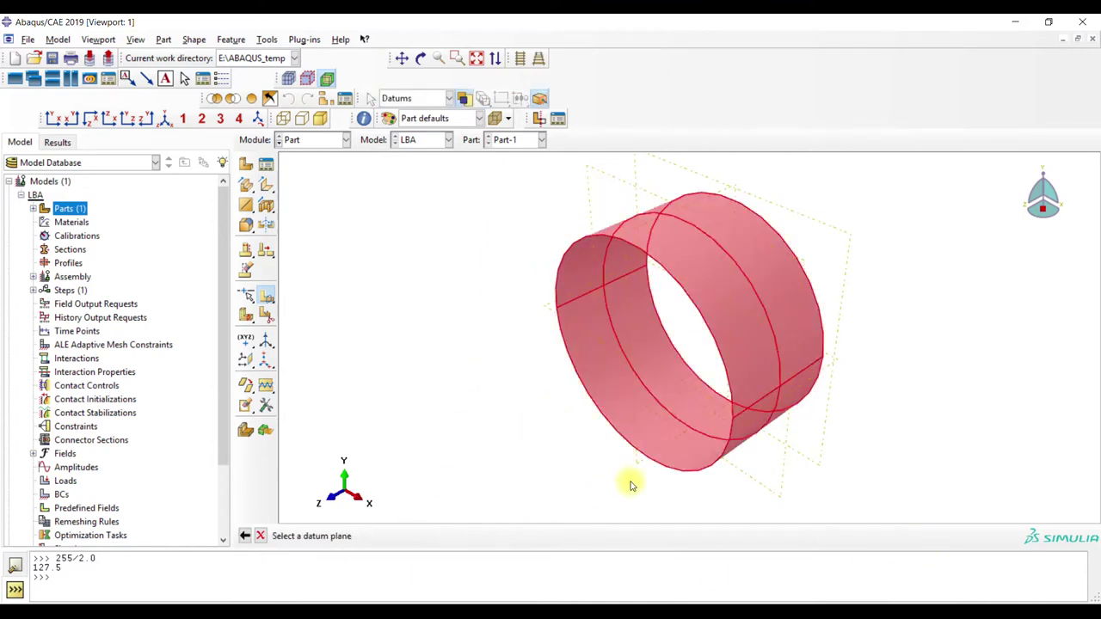
{"action": "left_click", "coordinate": [639, 463]}
{"action": "left_click", "coordinate": [415, 535]}
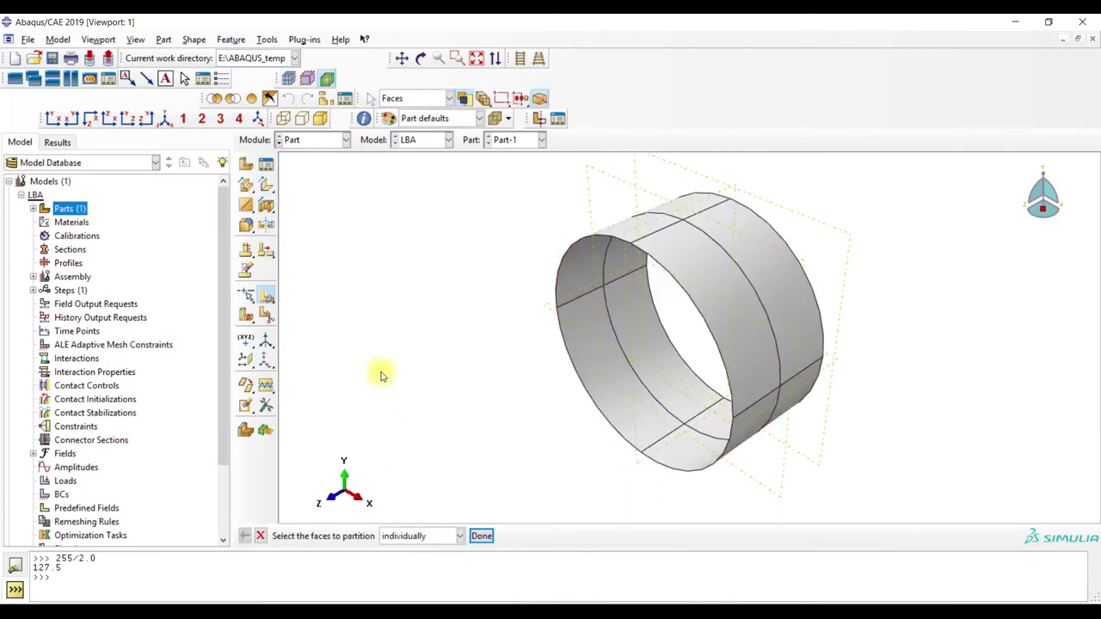
Switch to the Property module and start a new material named Steel
{"action": "left_click", "coordinate": [314, 141]}
{"action": "left_click", "coordinate": [301, 172]}
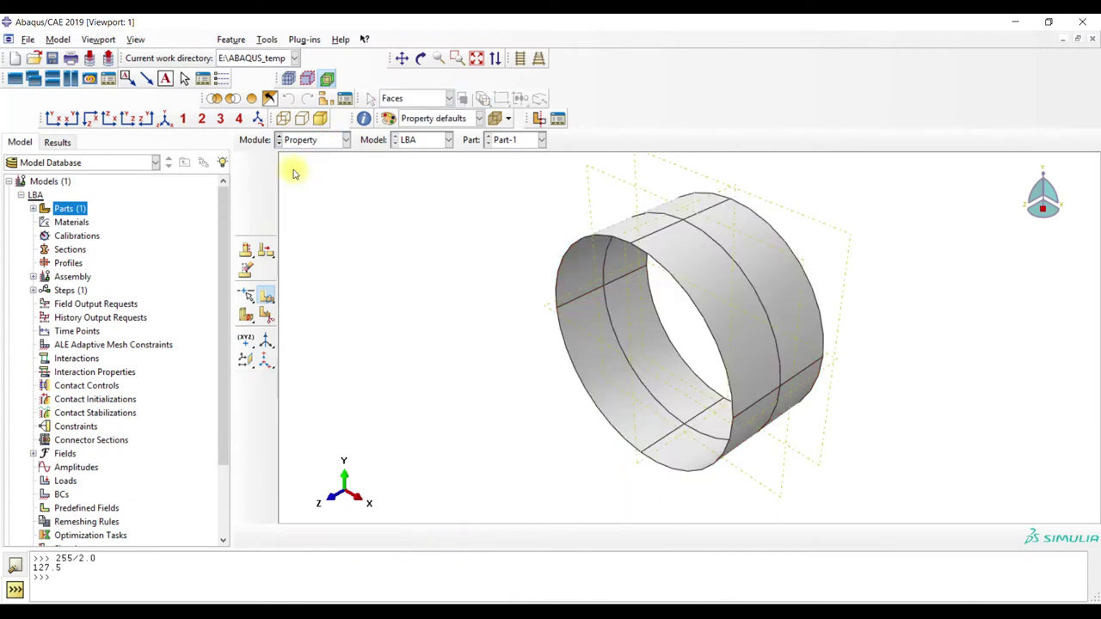
{"action": "left_click", "coordinate": [266, 164]}
{"action": "left_click", "coordinate": [467, 242]}
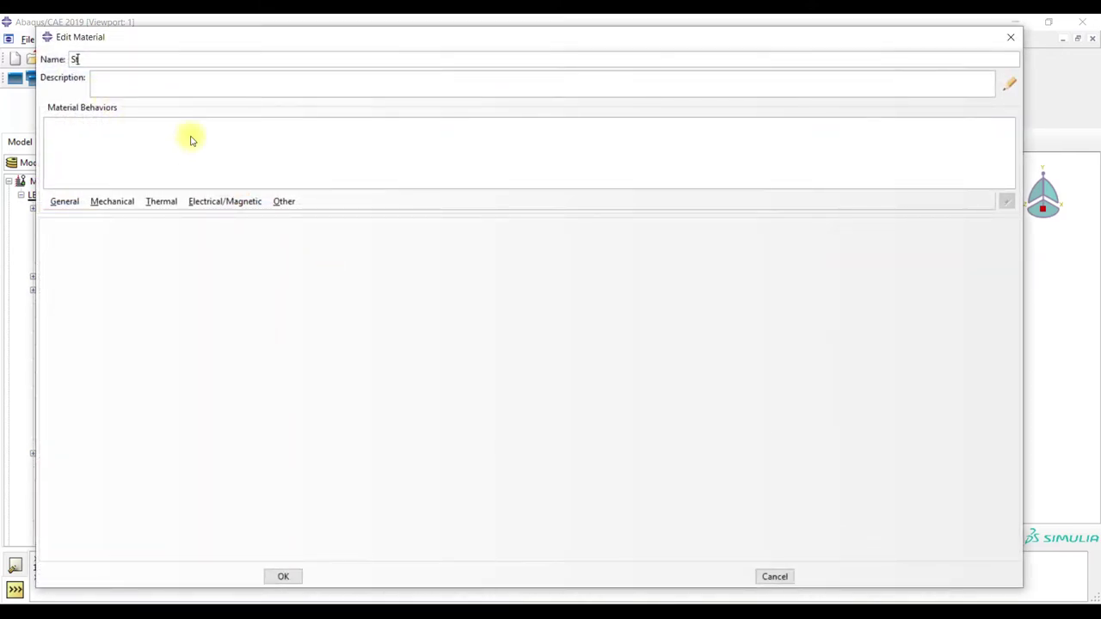
Give the Steel material isotropic elasticity with a Young's modulus of 208000 and a Poisson's ratio of 0.3
{"action": "left_click", "coordinate": [112, 201]}
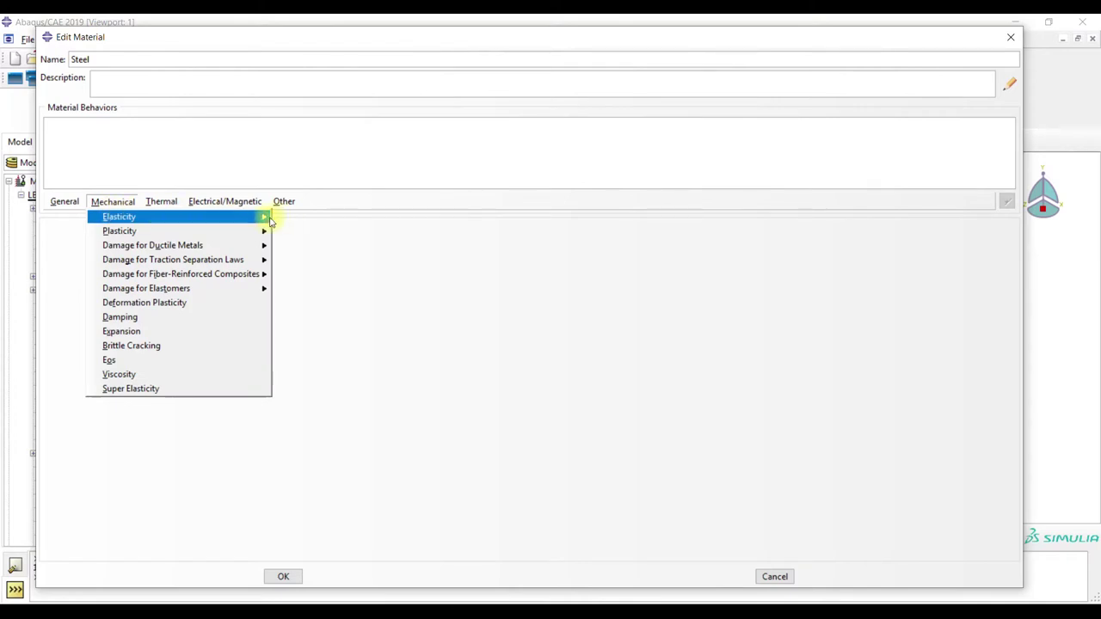
{"action": "left_click", "coordinate": [297, 216]}
{"action": "left_click", "coordinate": [102, 397]}
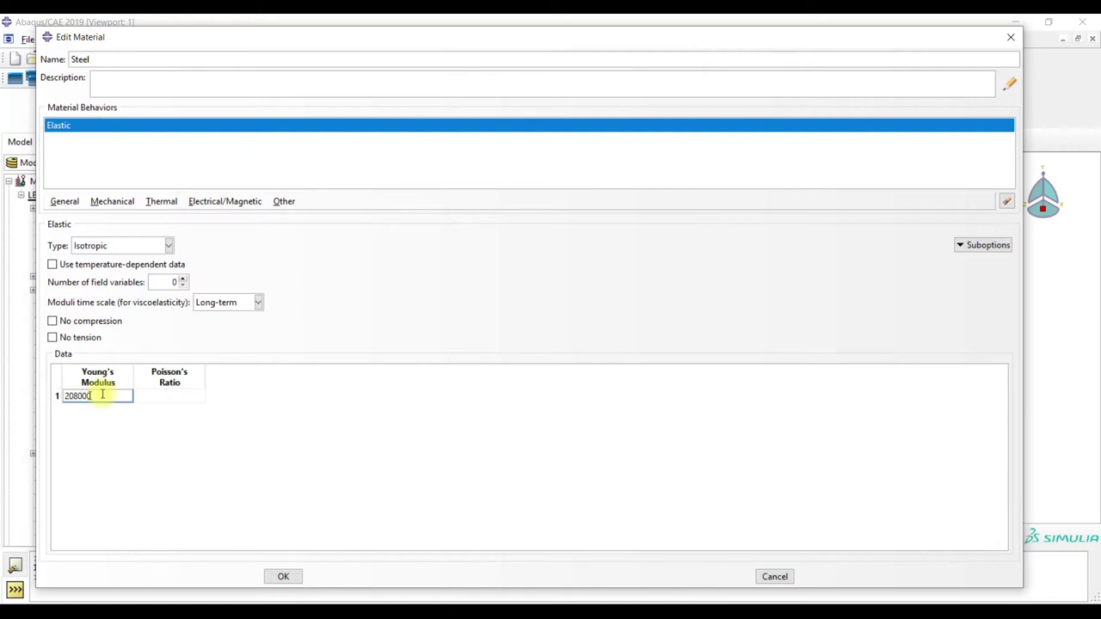
{"action": "type", "text": "208000"}
{"action": "key", "text": "Tab"}
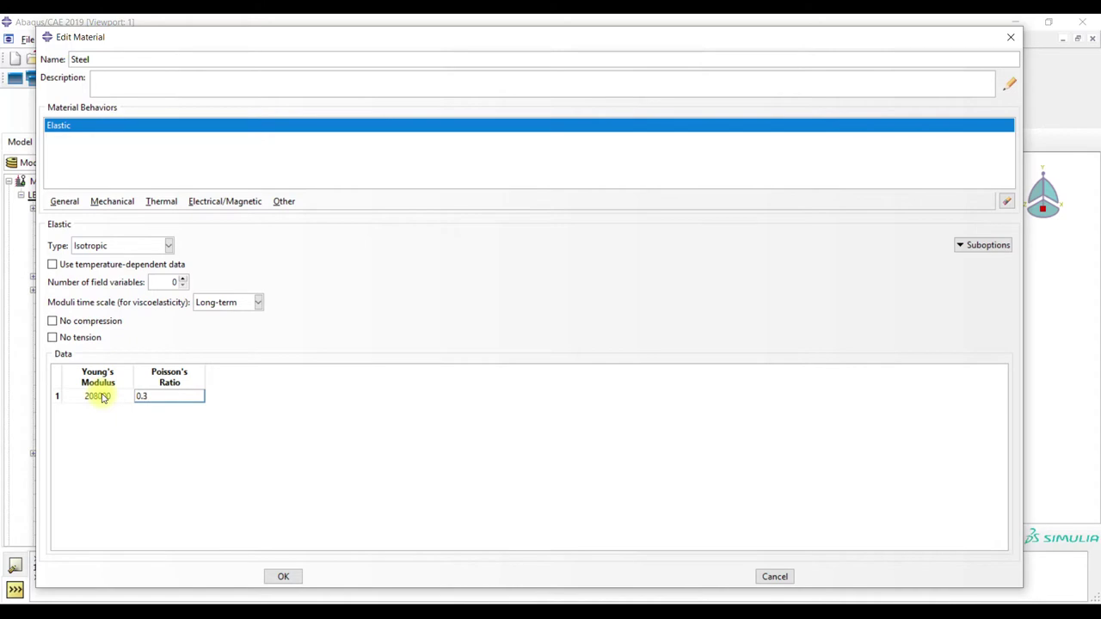
{"action": "key", "text": "Return"}
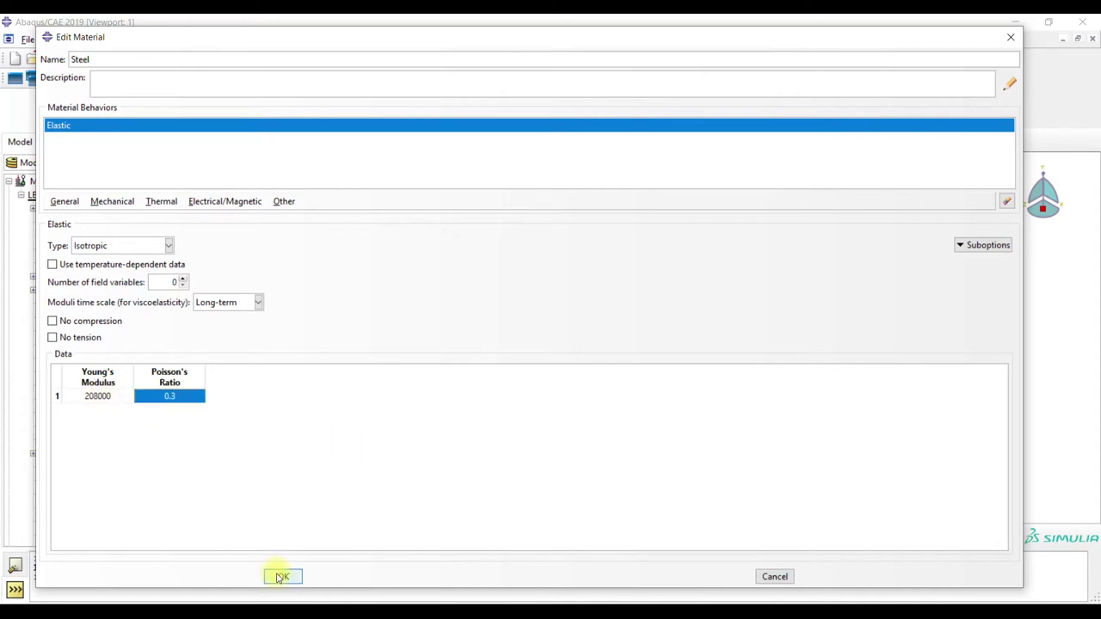
{"action": "left_click", "coordinate": [282, 577]}
{"action": "left_click", "coordinate": [496, 216]}
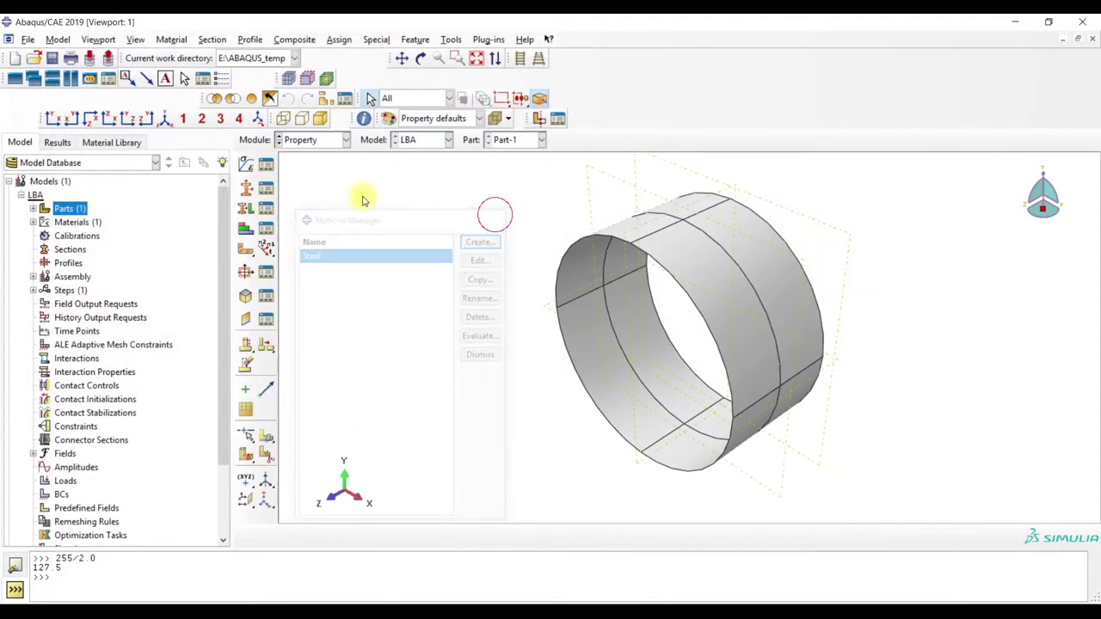
Create a homogeneous shell section of Steel with a thickness of 0.06 and 5 Simpson integration points
{"action": "left_click", "coordinate": [267, 189]}
{"action": "left_click", "coordinate": [160, 466]}
{"action": "left_click", "coordinate": [31, 285]}
{"action": "left_click", "coordinate": [51, 351]}
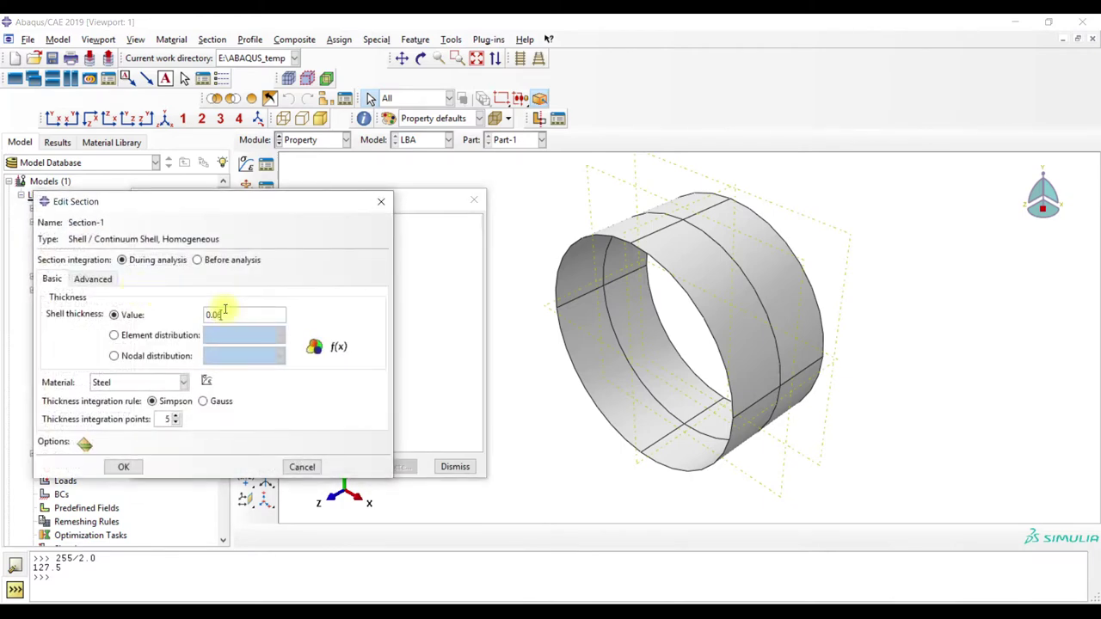
{"action": "left_click", "coordinate": [123, 467]}
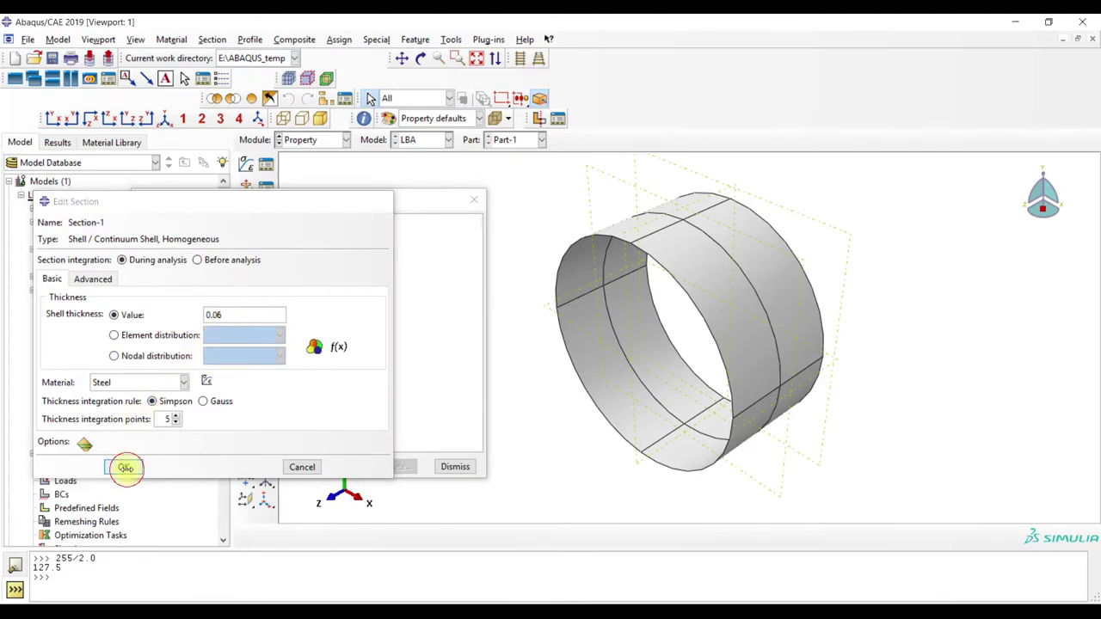
{"action": "left_click", "coordinate": [474, 198]}
Assign the homogeneous shell section to all faces of the cylinder, saving the region as Set-1
{"action": "left_click", "coordinate": [266, 209]}
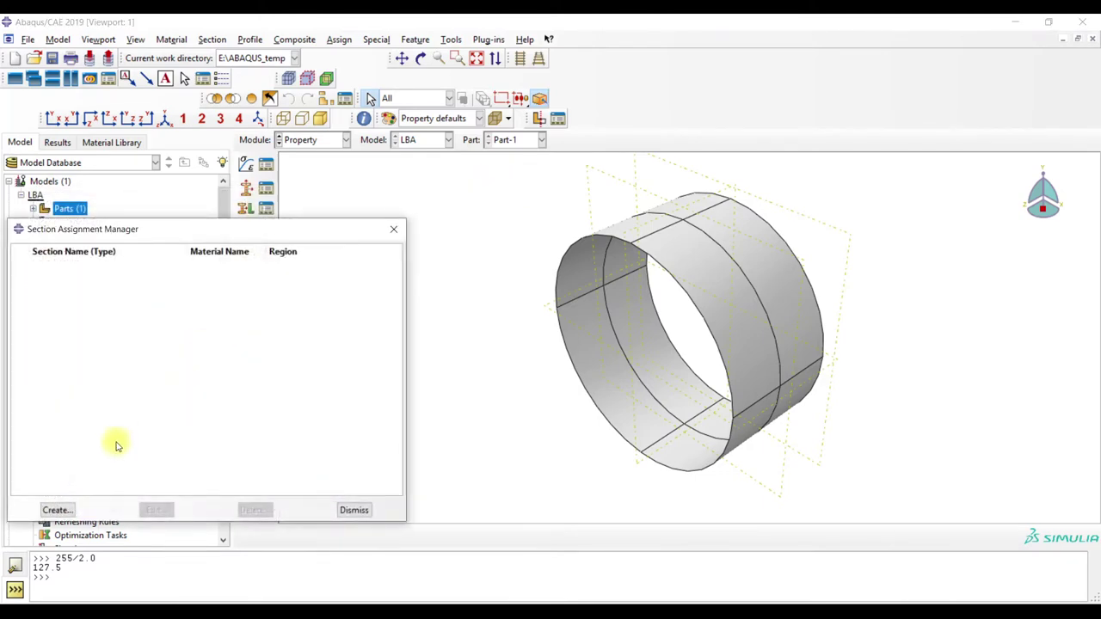
{"action": "left_click", "coordinate": [71, 509]}
{"action": "left_click_drag", "start_coordinate": [474, 176], "coordinate": [858, 523]}
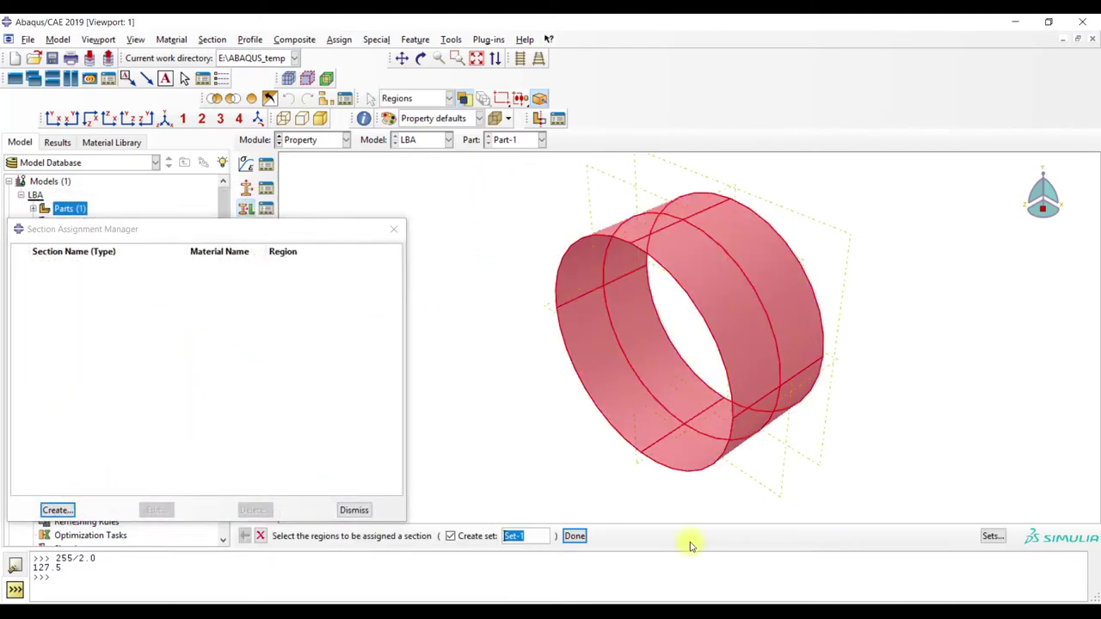
{"action": "left_click", "coordinate": [574, 534]}
{"action": "left_click", "coordinate": [64, 505]}
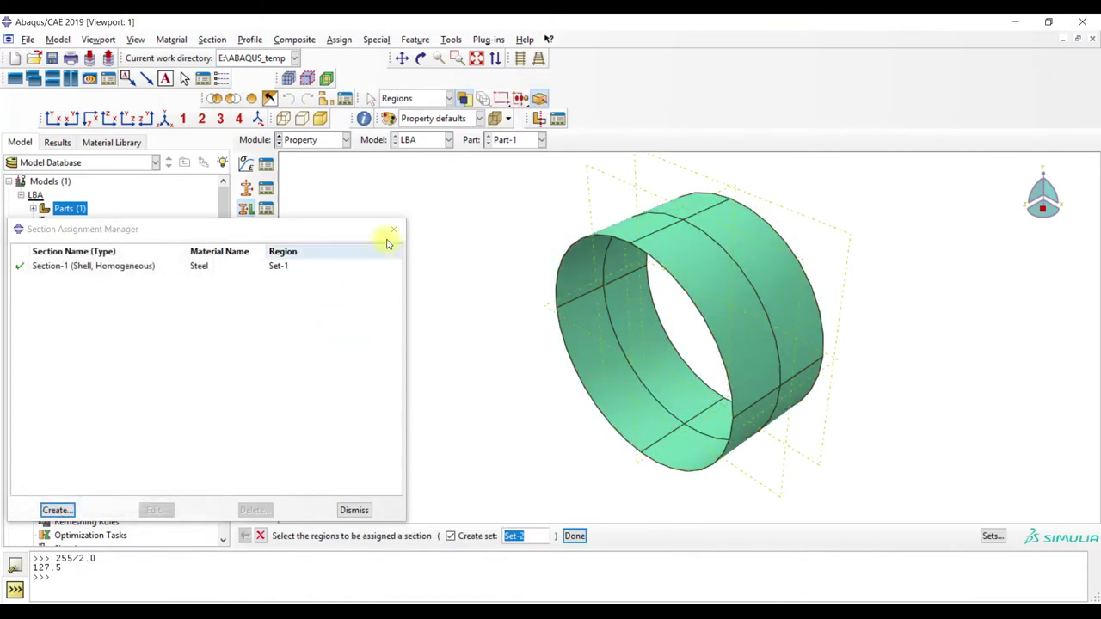
Close the section assignments, switch to the Assembly module and create a dependent instance of Part-1
{"action": "left_click", "coordinate": [393, 228]}
{"action": "left_click", "coordinate": [309, 140]}
{"action": "left_click", "coordinate": [307, 179]}
{"action": "left_click", "coordinate": [246, 164]}
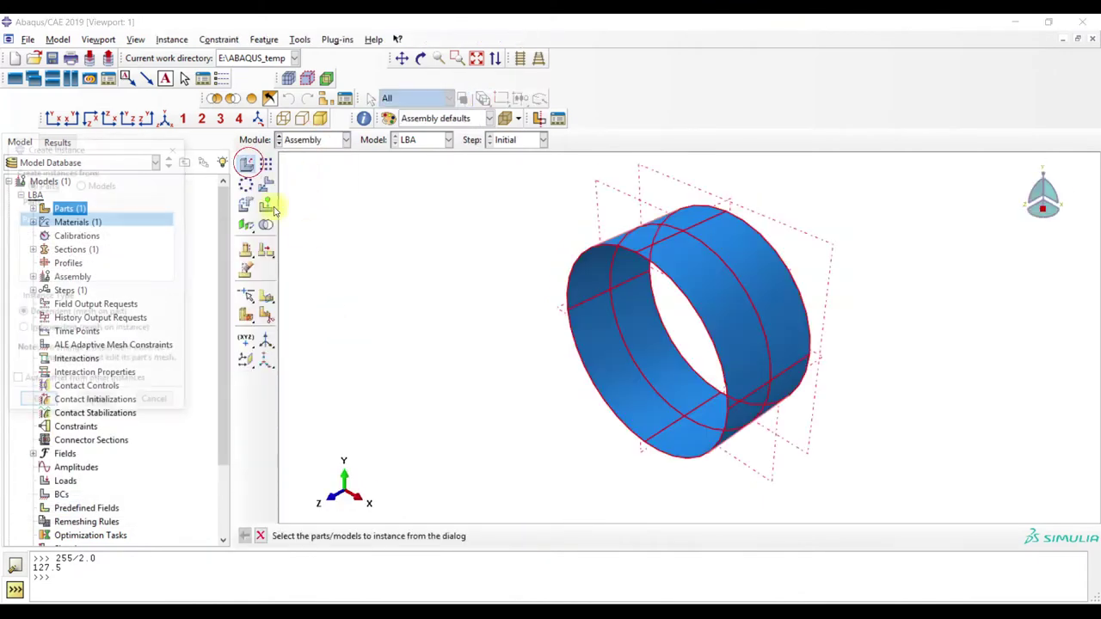
{"action": "left_click", "coordinate": [39, 403]}
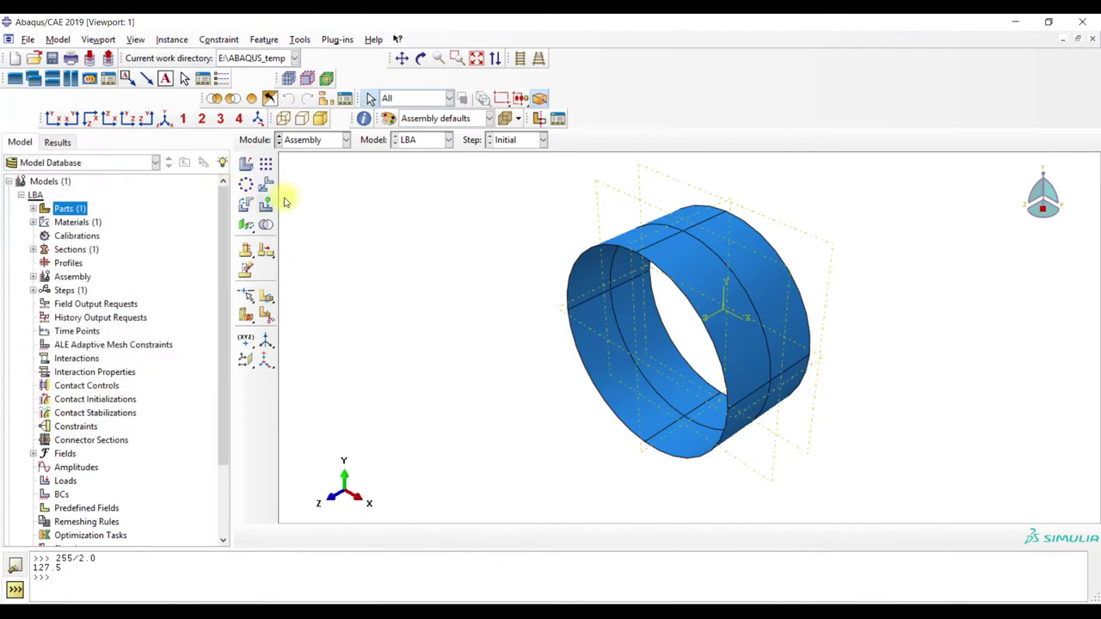
Switch to the Interaction module and place a reference point at the centre of each end of the cylinder
{"action": "left_click", "coordinate": [312, 142]}
{"action": "left_click", "coordinate": [315, 210]}
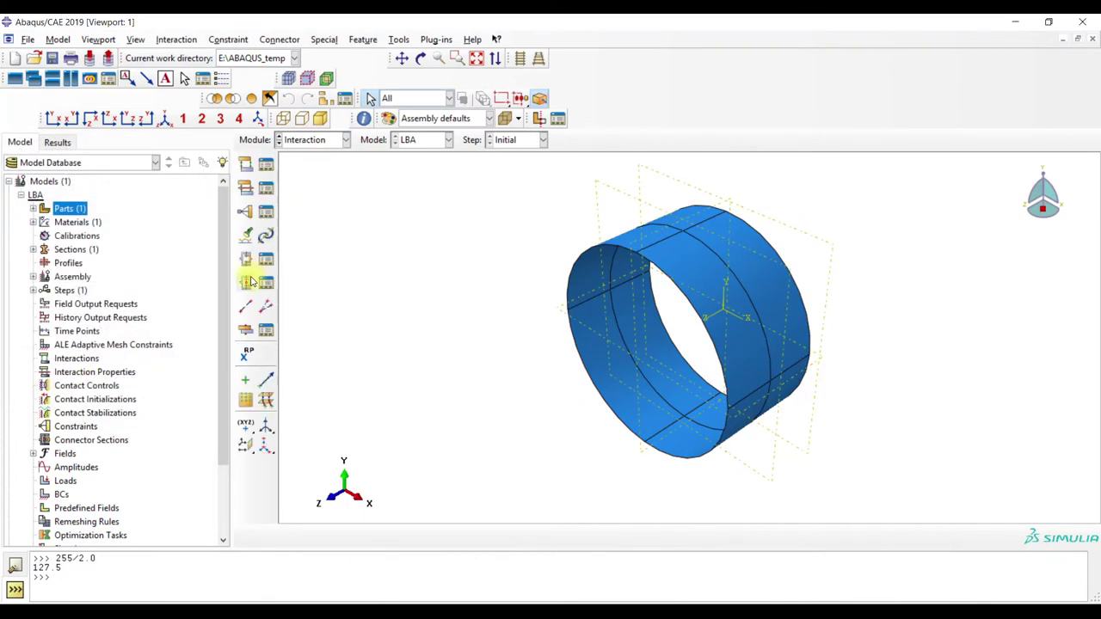
{"action": "left_click", "coordinate": [245, 353]}
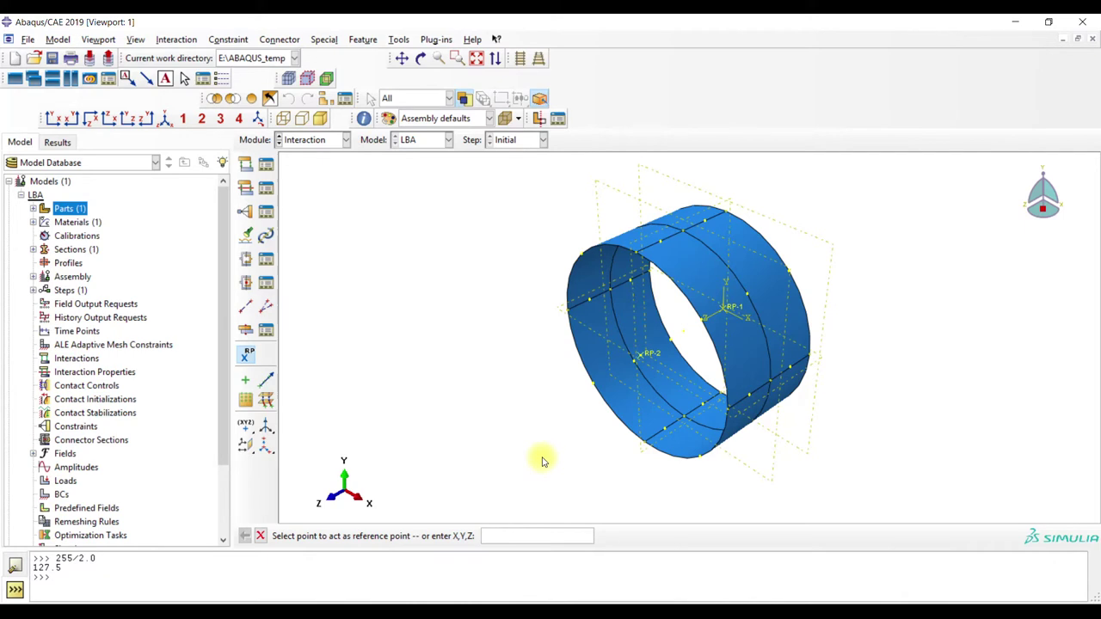
{"action": "left_click", "coordinate": [1055, 220]}
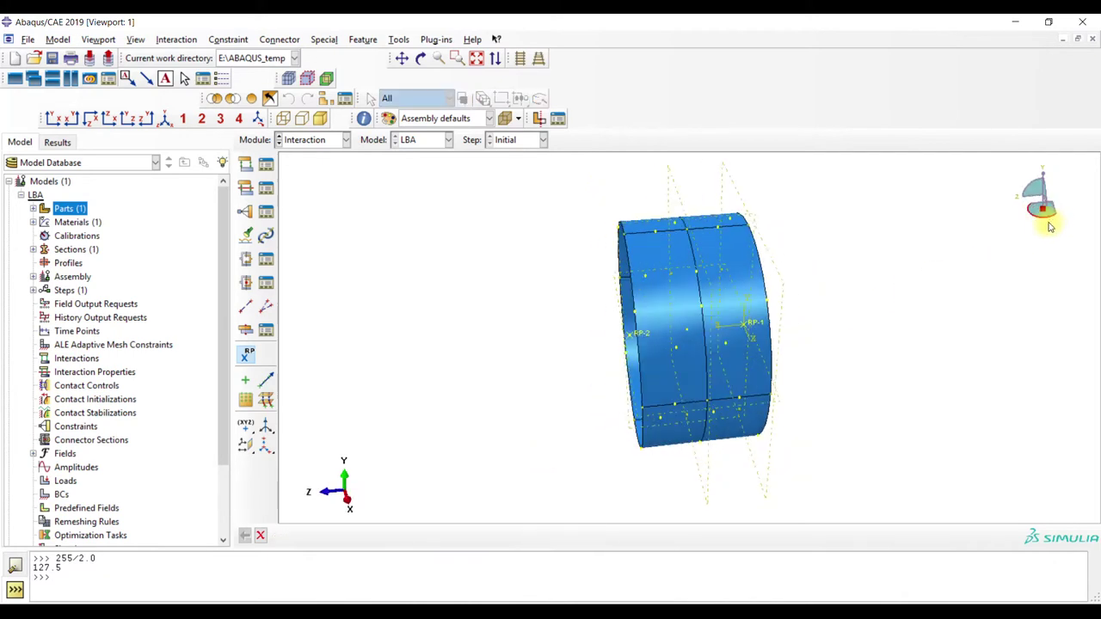
{"action": "left_click", "coordinate": [148, 119]}
{"action": "left_click", "coordinate": [520, 61]}
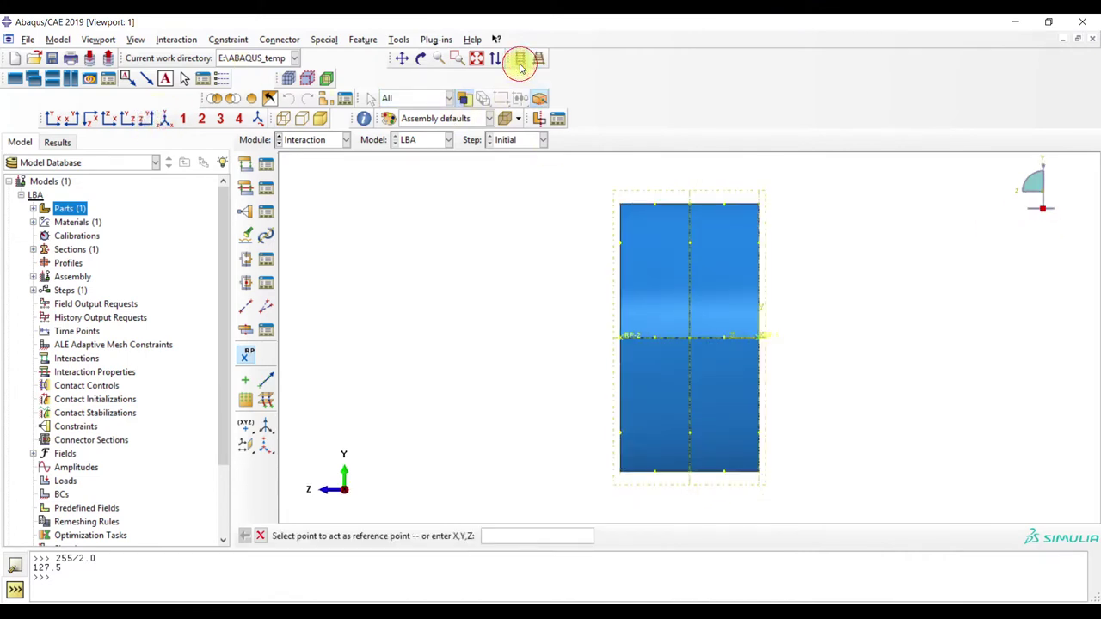
{"action": "left_click", "coordinate": [539, 60]}
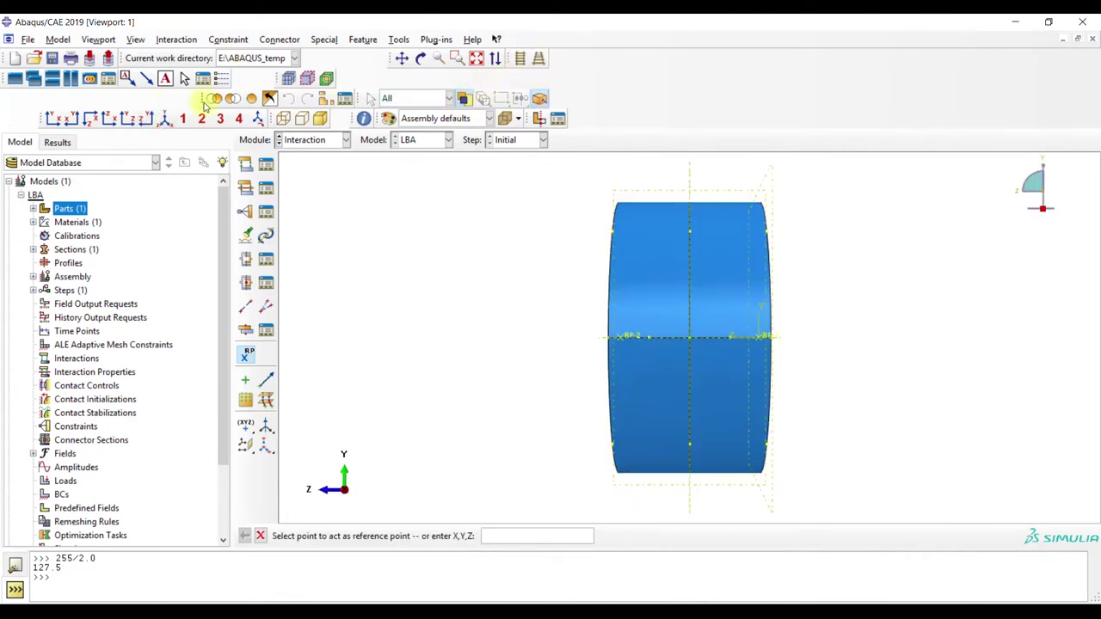
{"action": "left_click", "coordinate": [169, 118]}
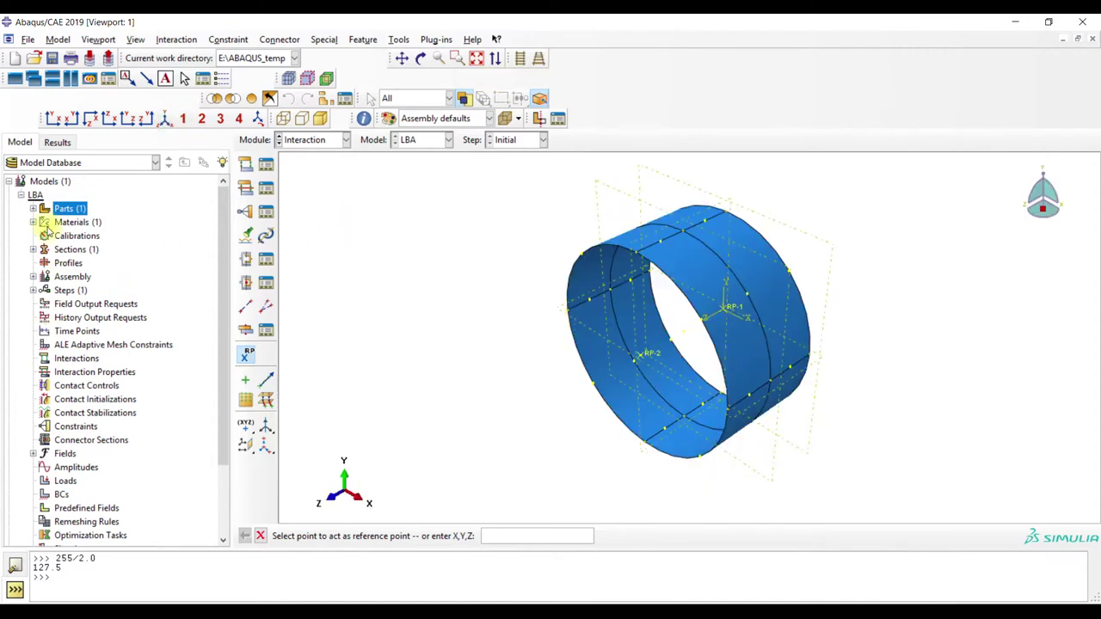
Create an assembly geometry set named RP-1 containing the reference point RP-1
{"action": "left_click", "coordinate": [32, 277]}
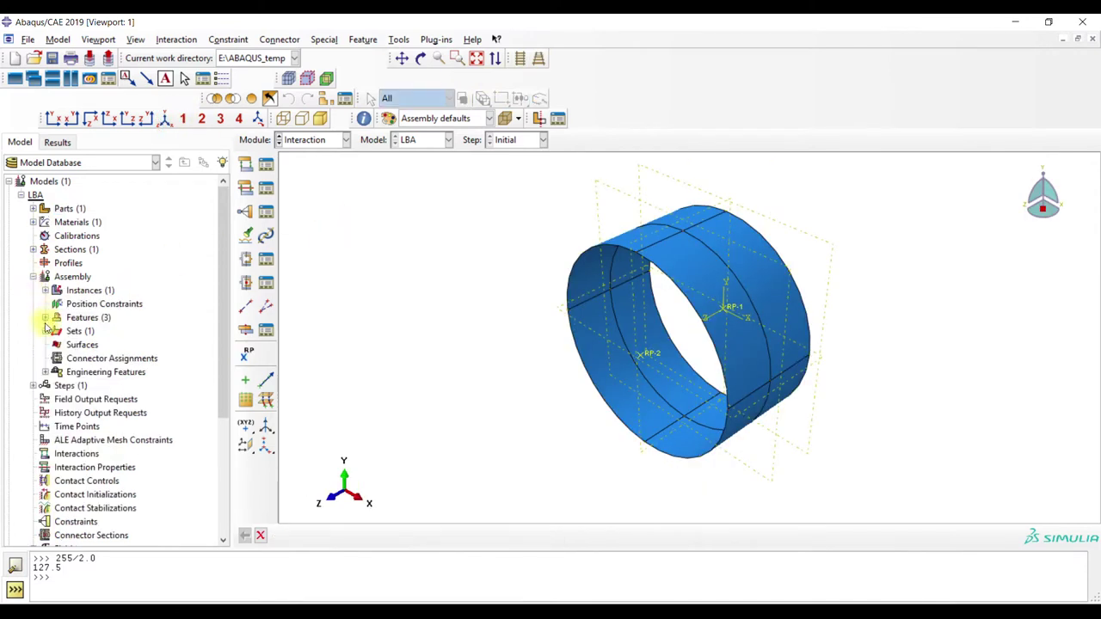
{"action": "left_click", "coordinate": [45, 331]}
{"action": "double_click", "coordinate": [76, 332]}
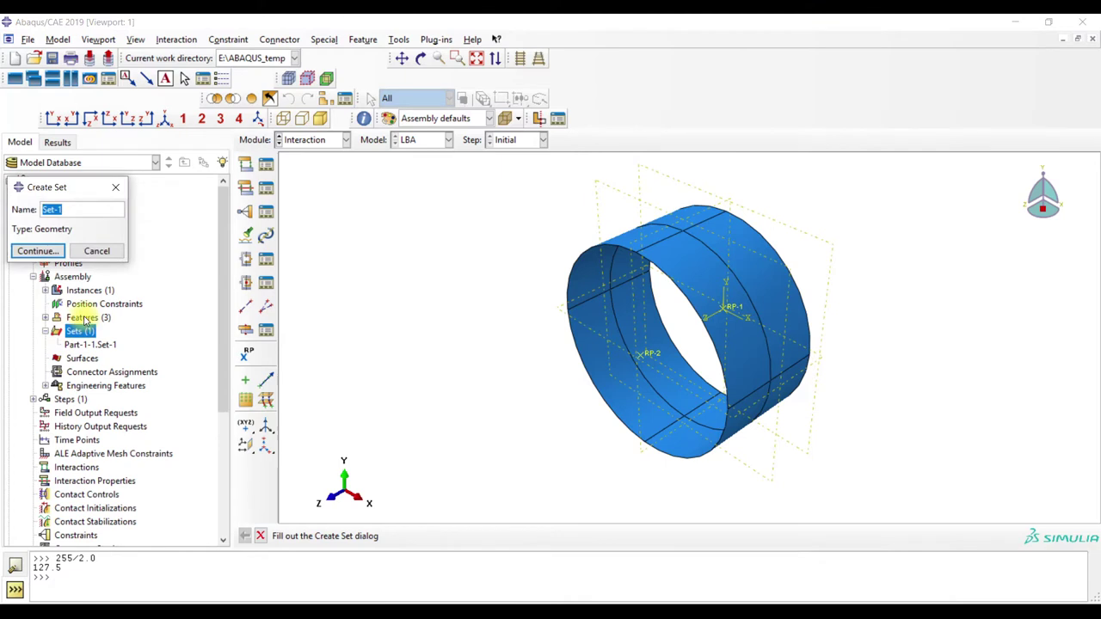
{"action": "type", "text": "RP"}
{"action": "left_click", "coordinate": [38, 251]}
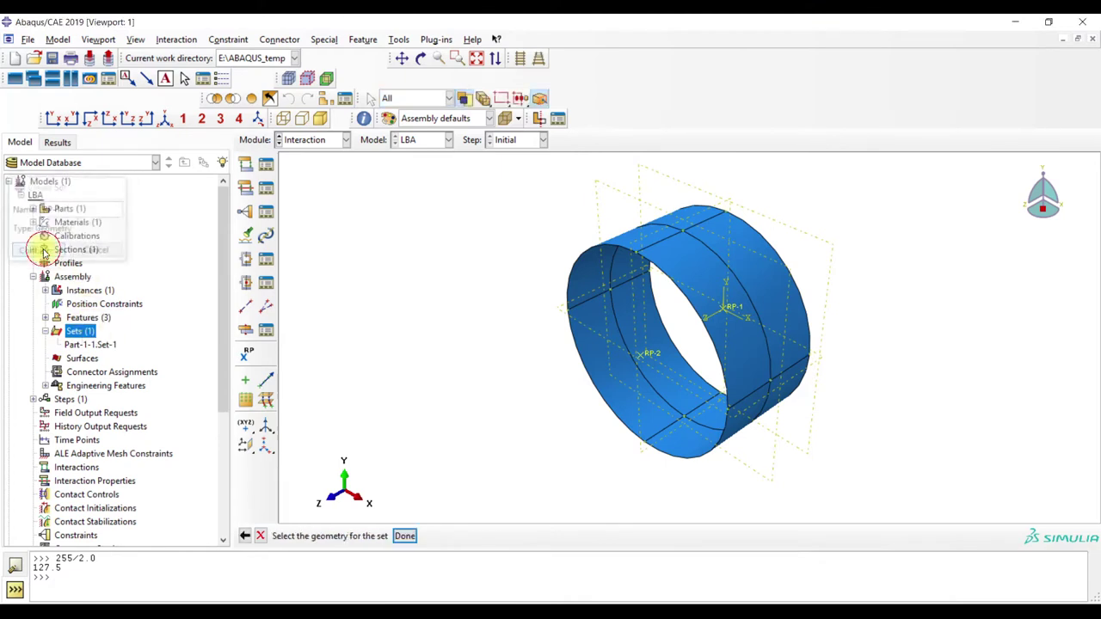
{"action": "left_click", "coordinate": [734, 310]}
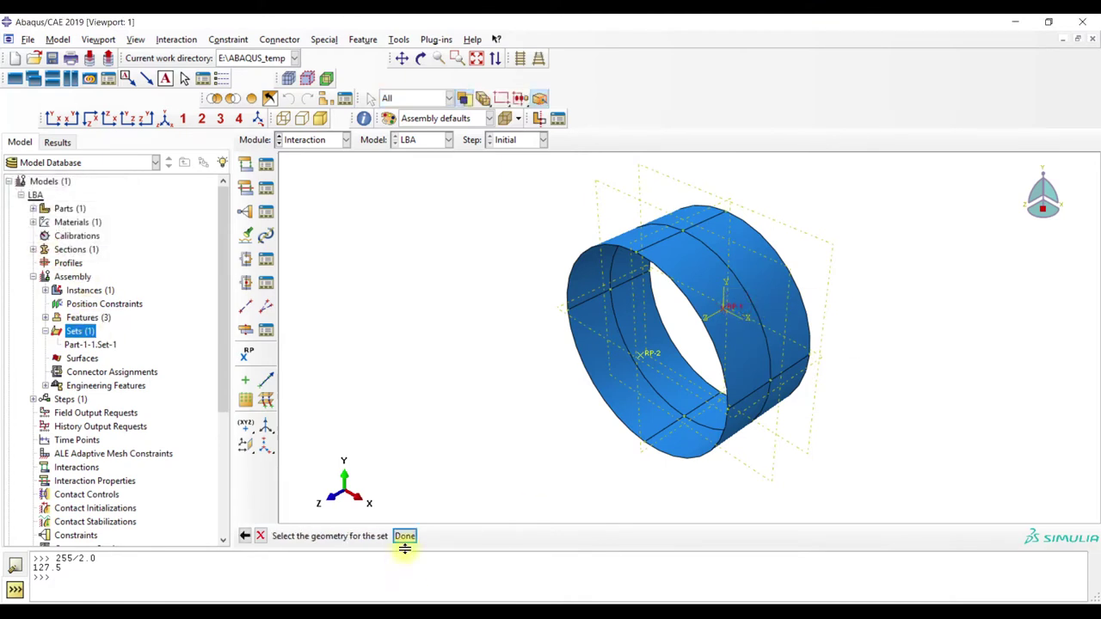
{"action": "left_click", "coordinate": [404, 536]}
Create an assembly geometry set named RP-2 containing the reference point RP-2
{"action": "double_click", "coordinate": [80, 333]}
{"action": "type", "text": "R"}
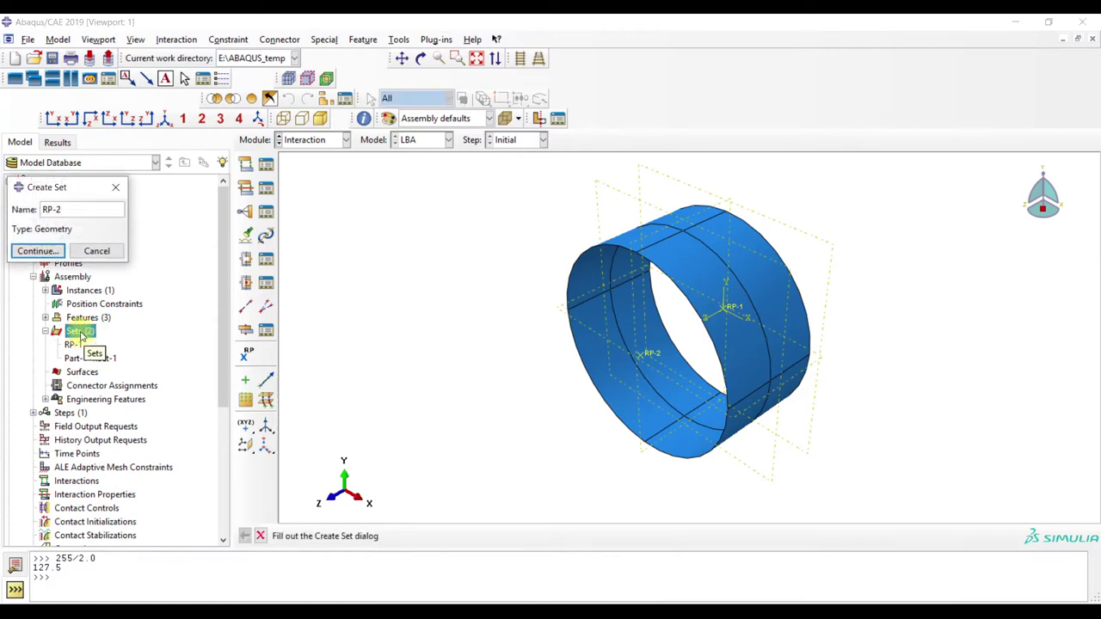
{"action": "type", "text": "P-2"}
{"action": "left_click", "coordinate": [38, 250]}
{"action": "left_click", "coordinate": [652, 356]}
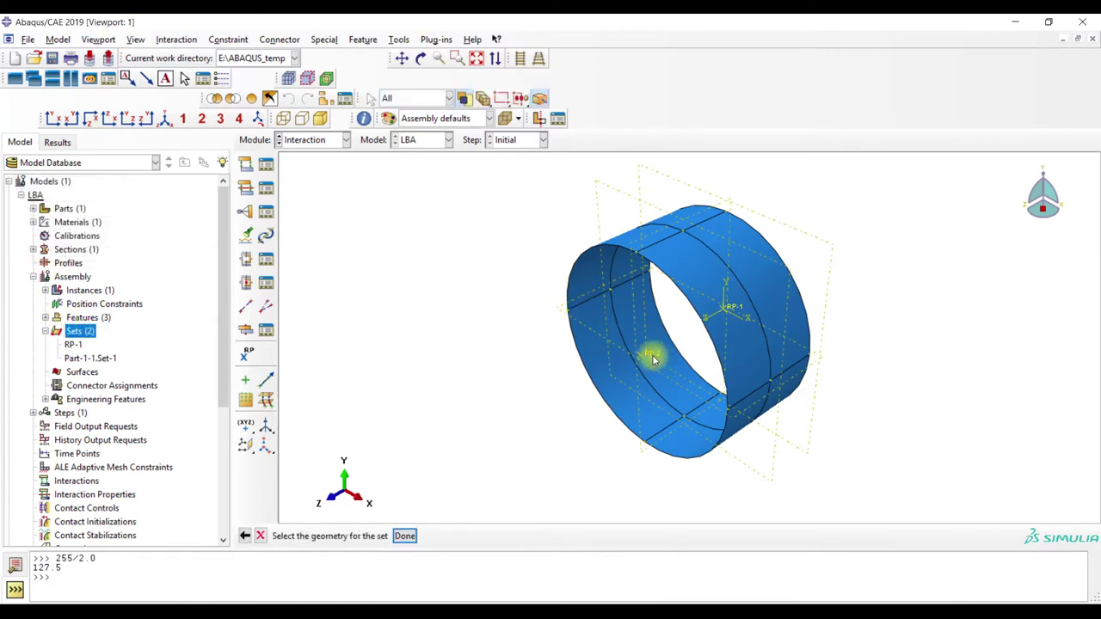
{"action": "left_click", "coordinate": [404, 536]}
Create a geometry set named Set-RP-1 containing only the circular end edges of the cylinder around RP-1
{"action": "double_click", "coordinate": [74, 333]}
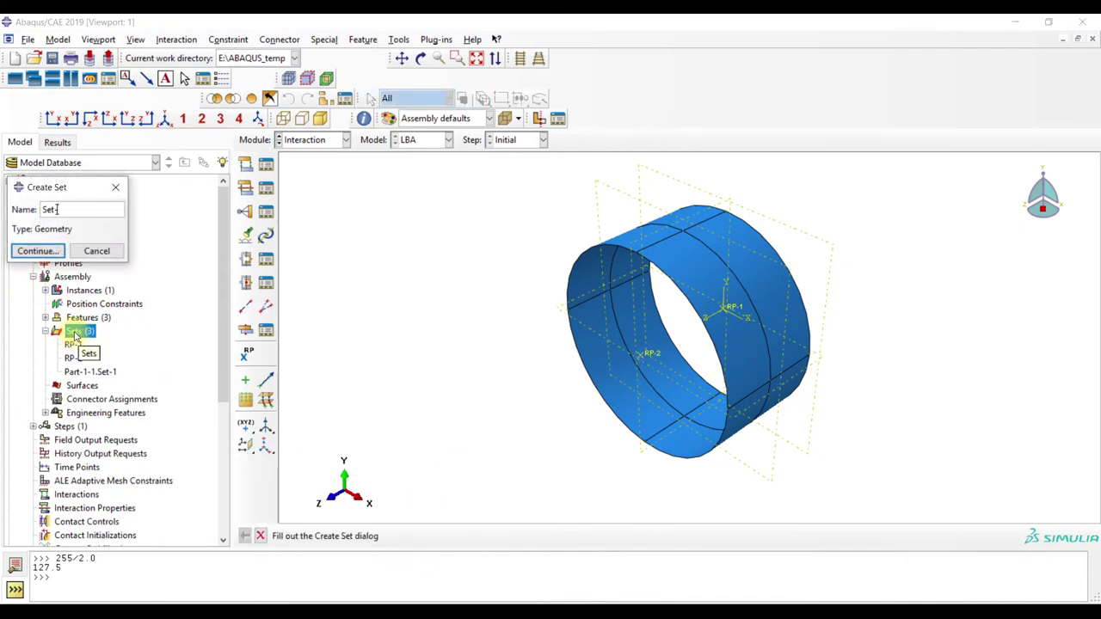
{"action": "left_click", "coordinate": [38, 251]}
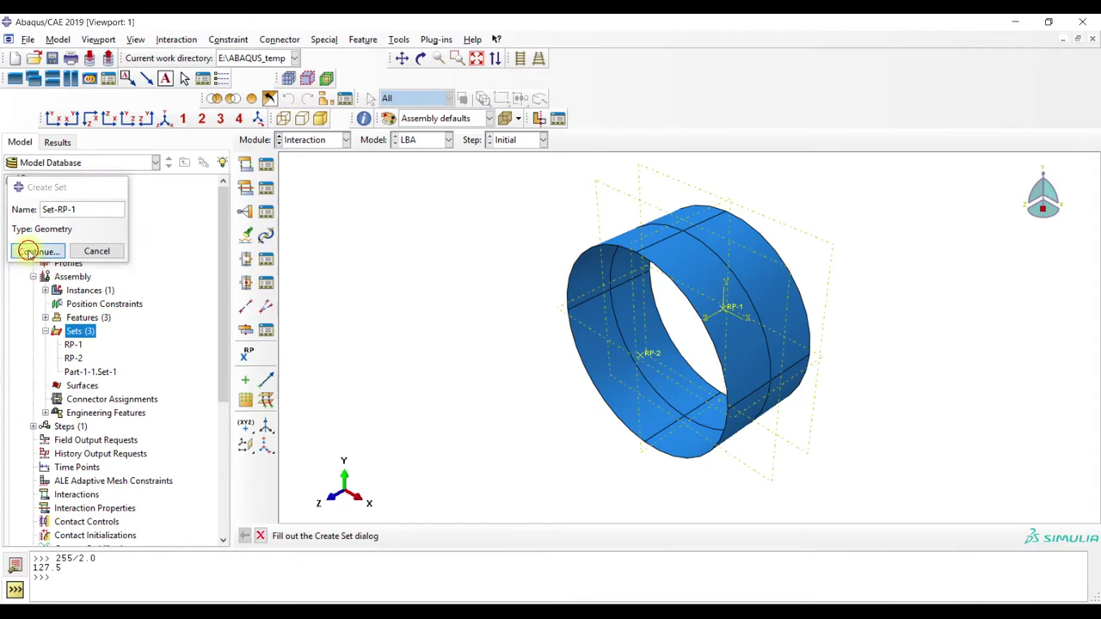
{"action": "left_click", "coordinate": [144, 119]}
{"action": "left_click", "coordinate": [521, 58]}
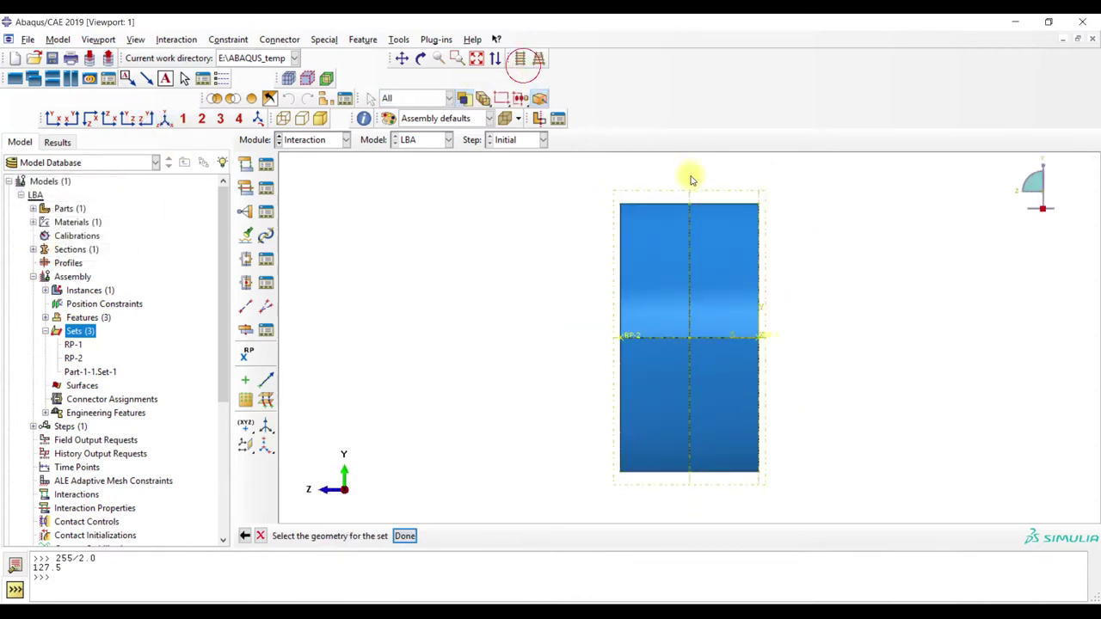
{"action": "left_click_drag", "start_coordinate": [737, 189], "coordinate": [876, 579]}
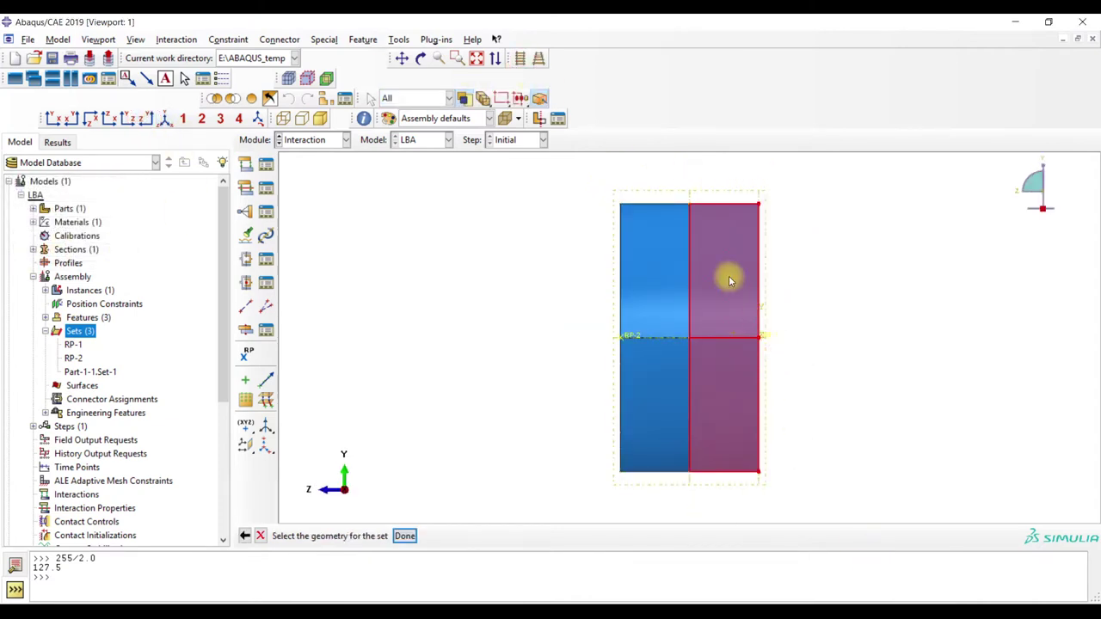
{"action": "left_click_drag", "start_coordinate": [675, 188], "coordinate": [741, 530]}
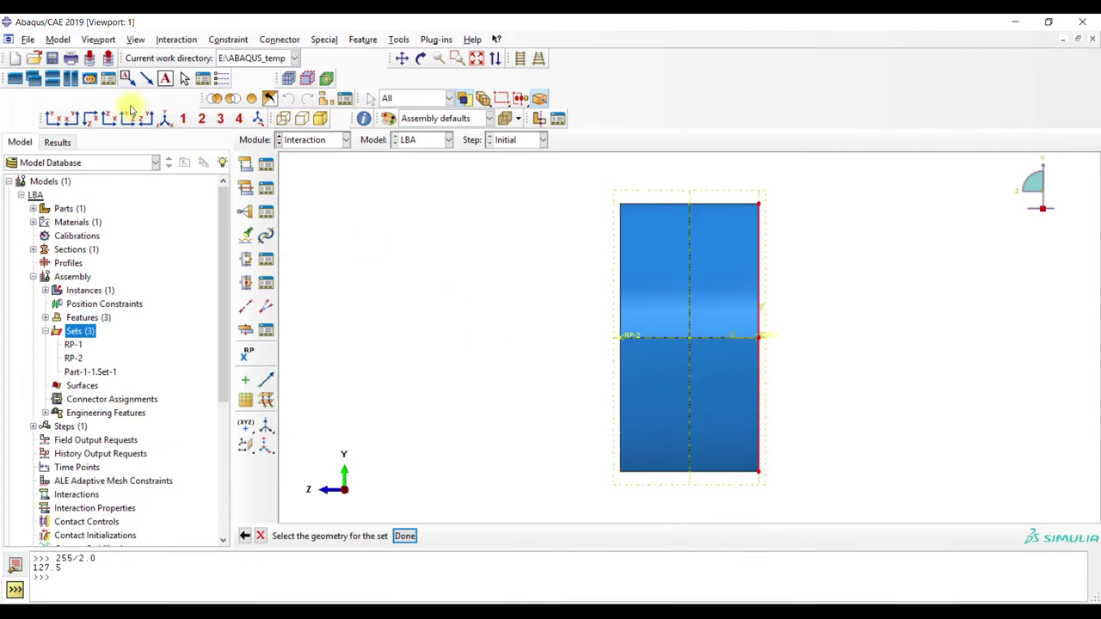
{"action": "left_click", "coordinate": [164, 118]}
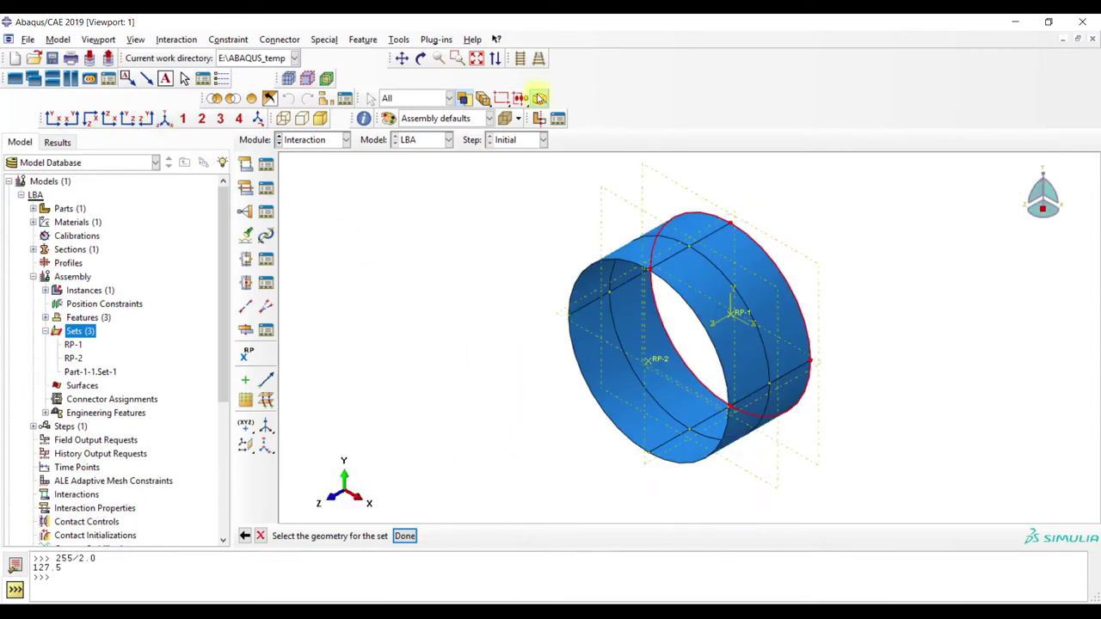
{"action": "left_click", "coordinate": [539, 58]}
{"action": "left_click", "coordinate": [404, 536]}
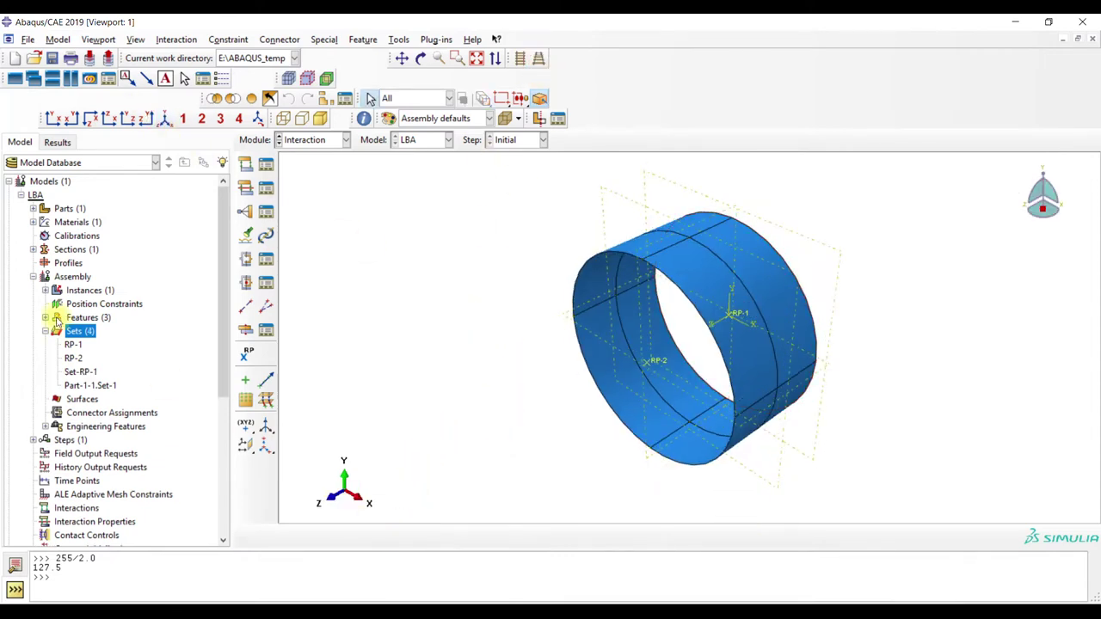
Create a geometry set named Set-RP-2 containing only the circular end edges of the cylinder around RP-2
{"action": "double_click", "coordinate": [76, 332]}
{"action": "type", "text": "Set-RP-2"}
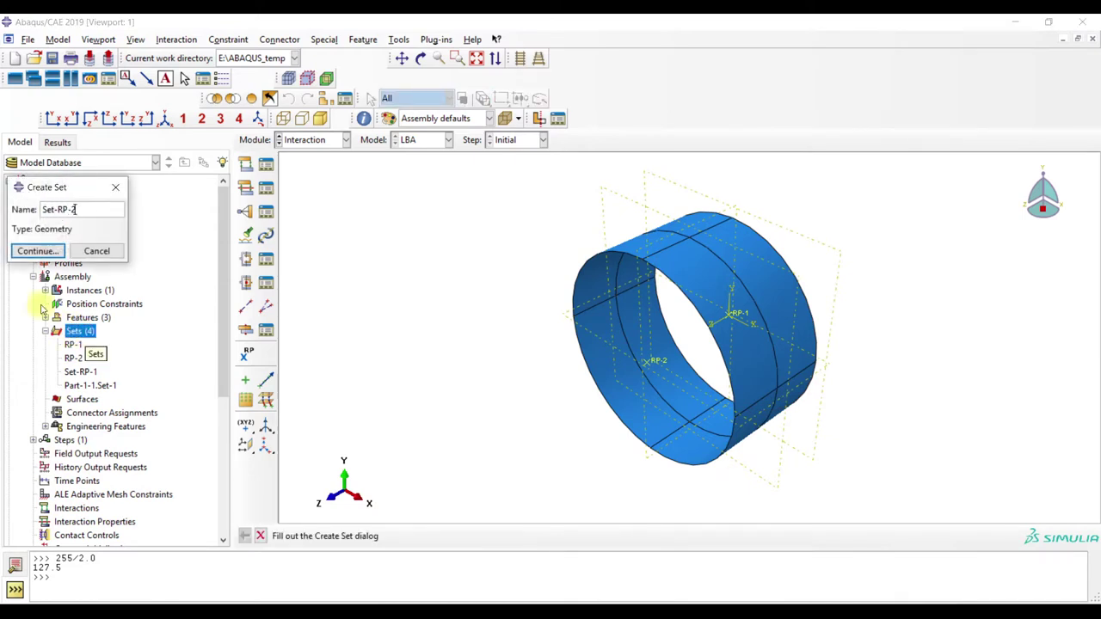
{"action": "left_click", "coordinate": [36, 250]}
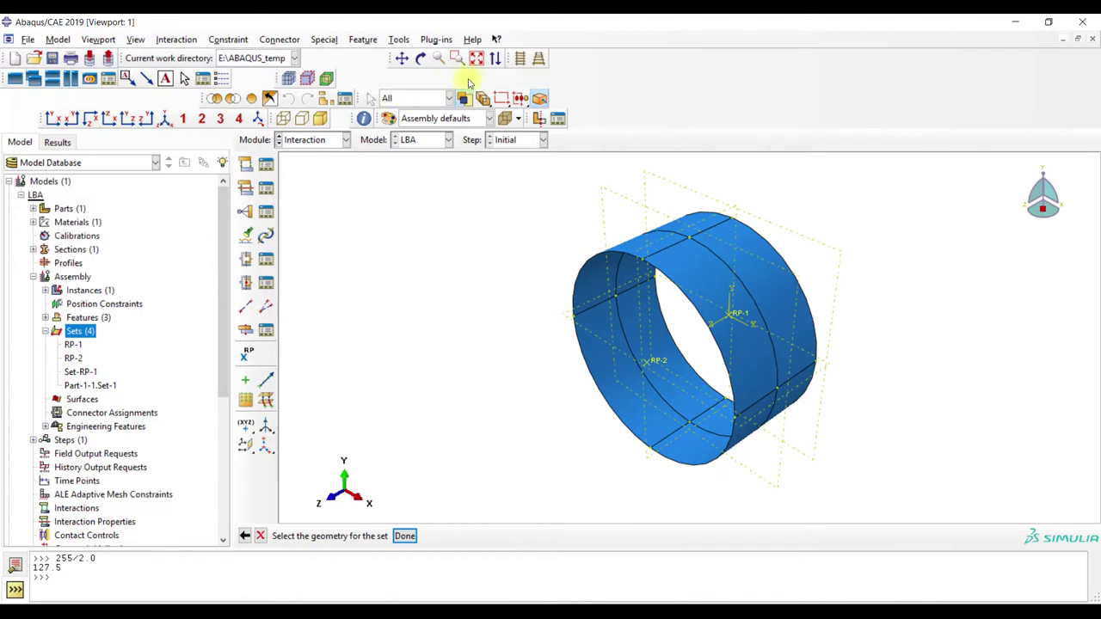
{"action": "left_click", "coordinate": [520, 60]}
{"action": "left_click", "coordinate": [147, 118]}
{"action": "left_click_drag", "start_coordinate": [573, 160], "coordinate": [692, 516]}
{"action": "left_click_drag", "start_coordinate": [595, 153], "coordinate": [700, 527]}
{"action": "left_click", "coordinate": [164, 117]}
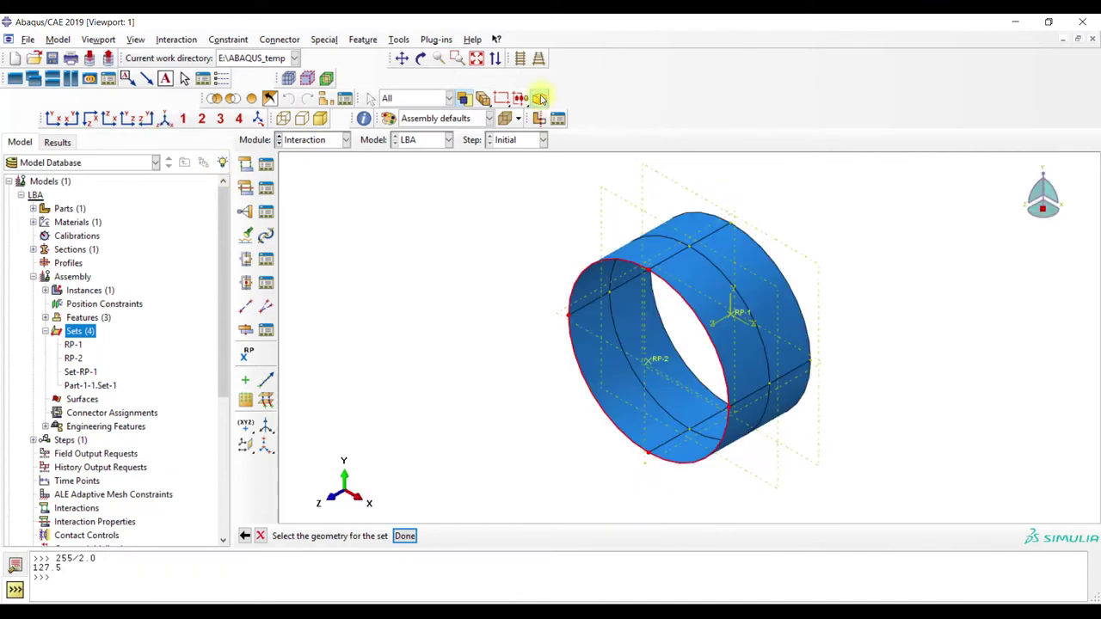
{"action": "left_click", "coordinate": [541, 57]}
{"action": "left_click", "coordinate": [404, 536]}
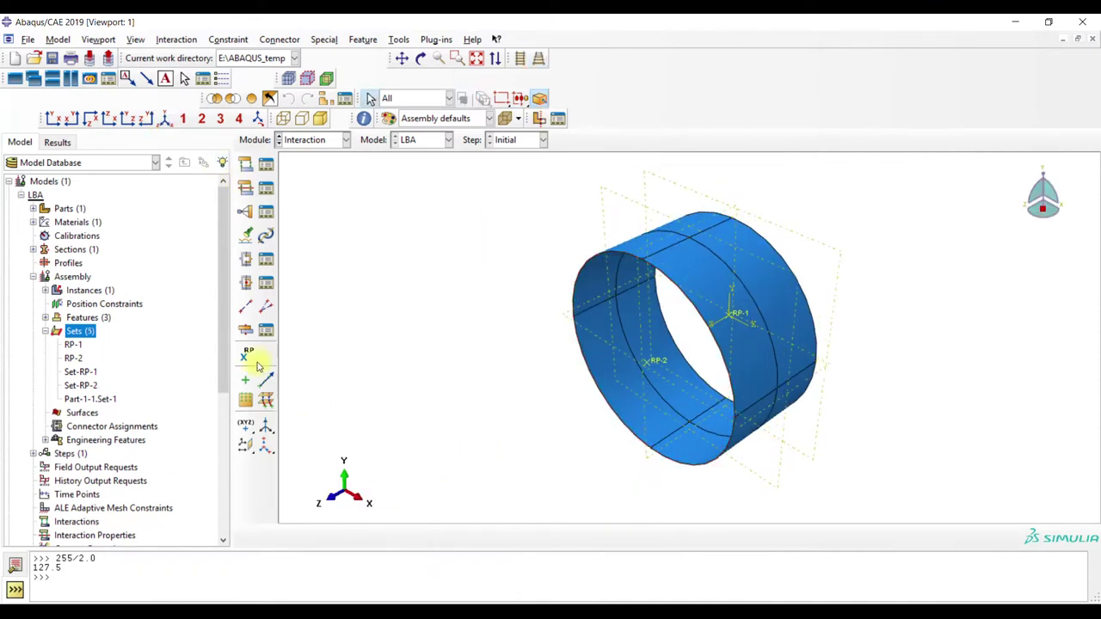
Create a rigid body constraint named Constraint-1 with Set-RP-2 as its tie (nodes) region
{"action": "left_click", "coordinate": [266, 215]}
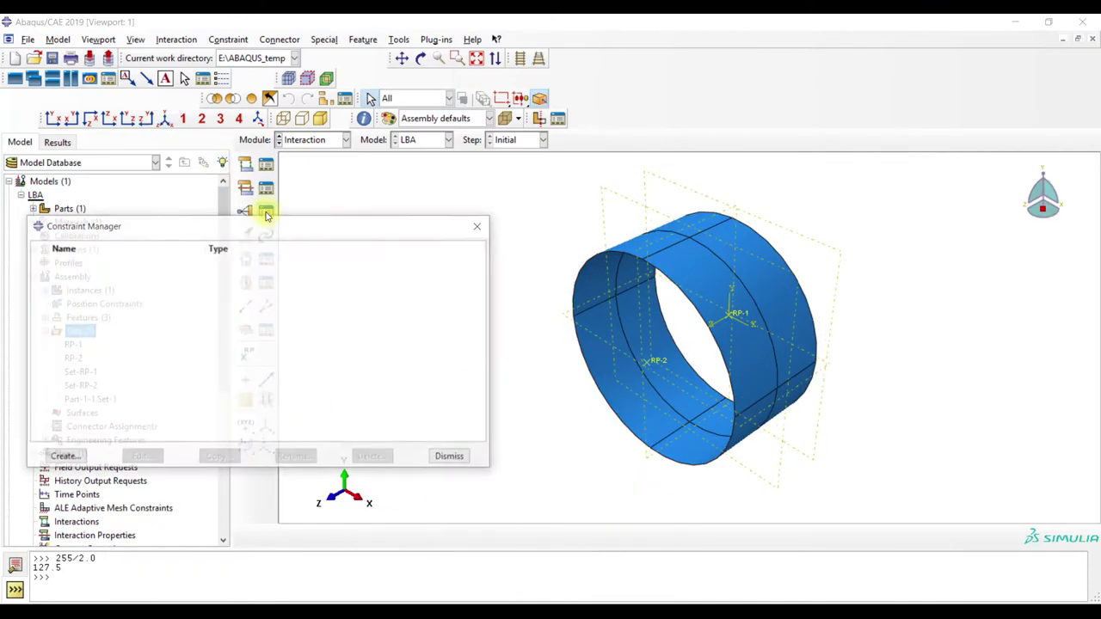
{"action": "left_click", "coordinate": [65, 458]}
{"action": "left_click", "coordinate": [45, 349]}
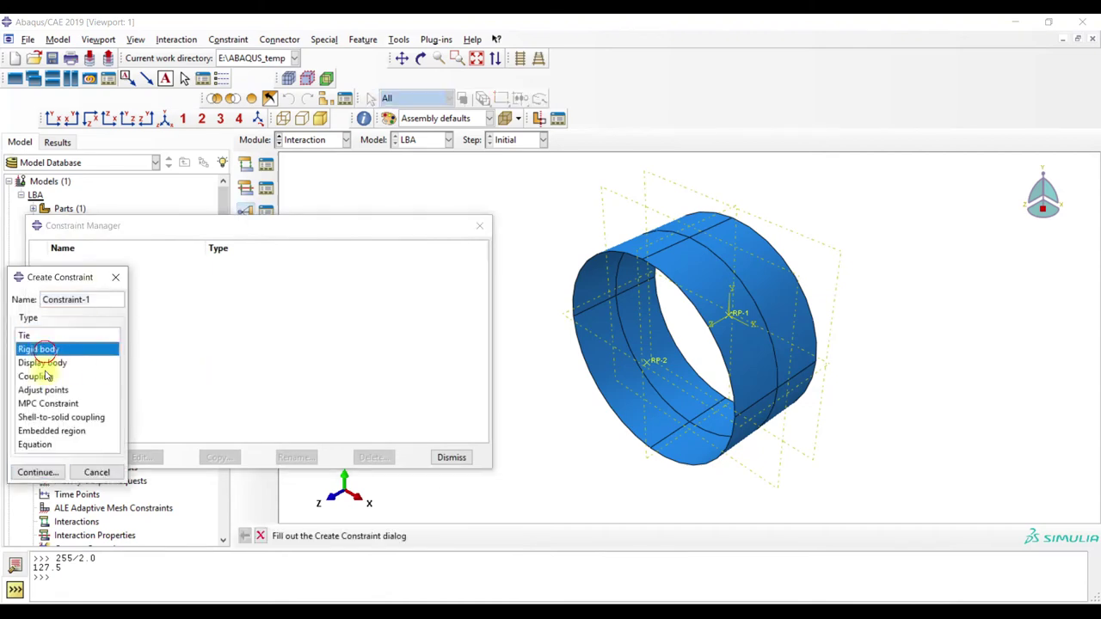
{"action": "left_click", "coordinate": [45, 473]}
{"action": "left_click", "coordinate": [48, 214]}
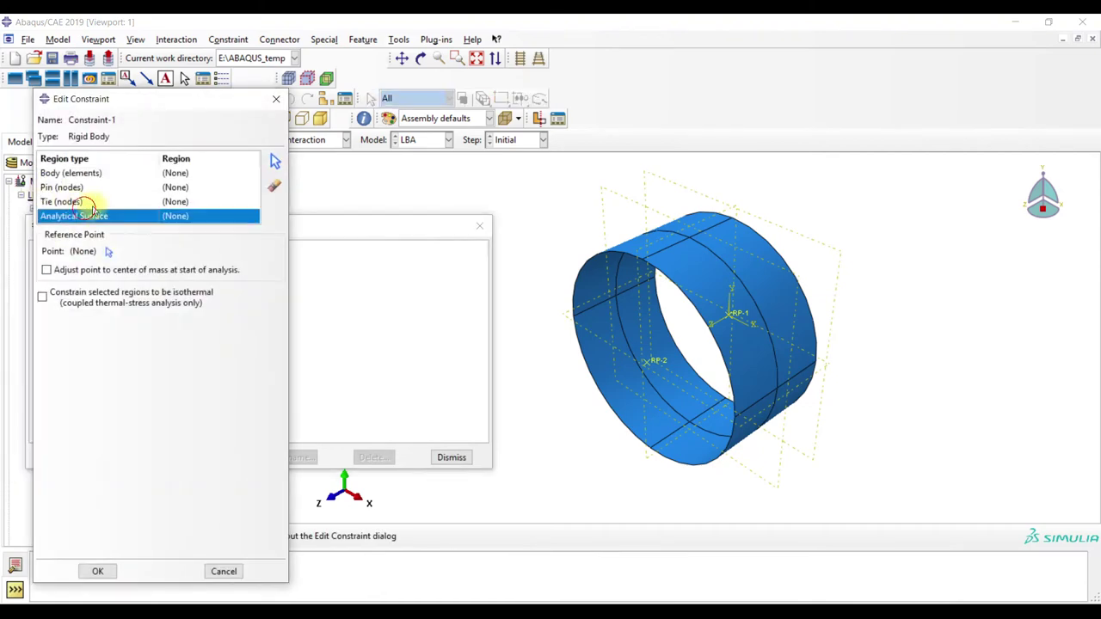
{"action": "left_click", "coordinate": [165, 206]}
{"action": "left_click", "coordinate": [276, 161]}
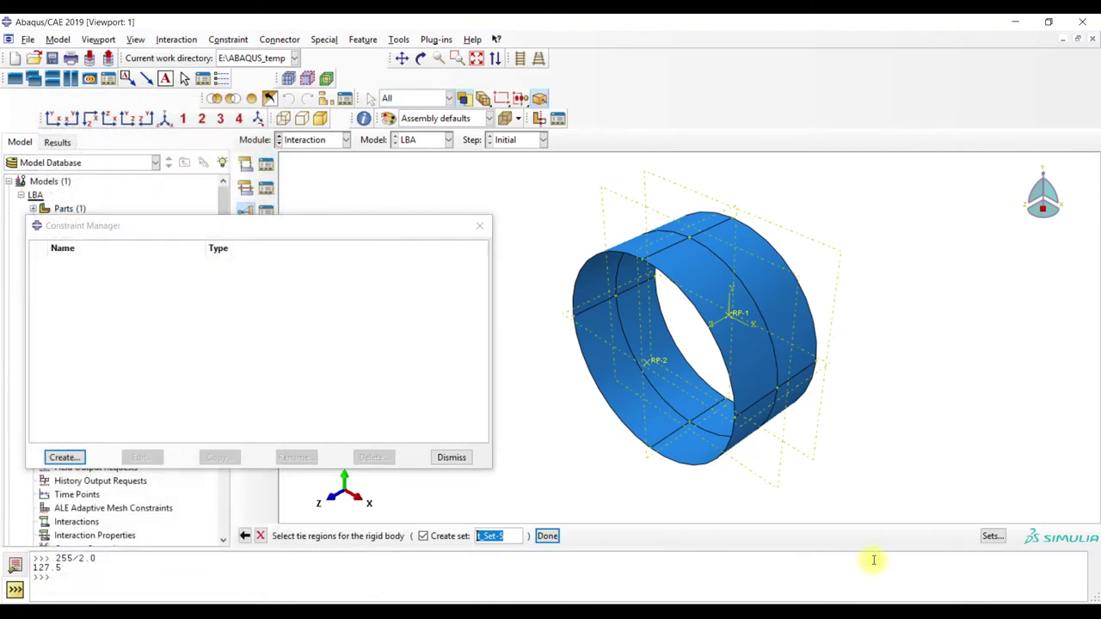
{"action": "left_click", "coordinate": [985, 536]}
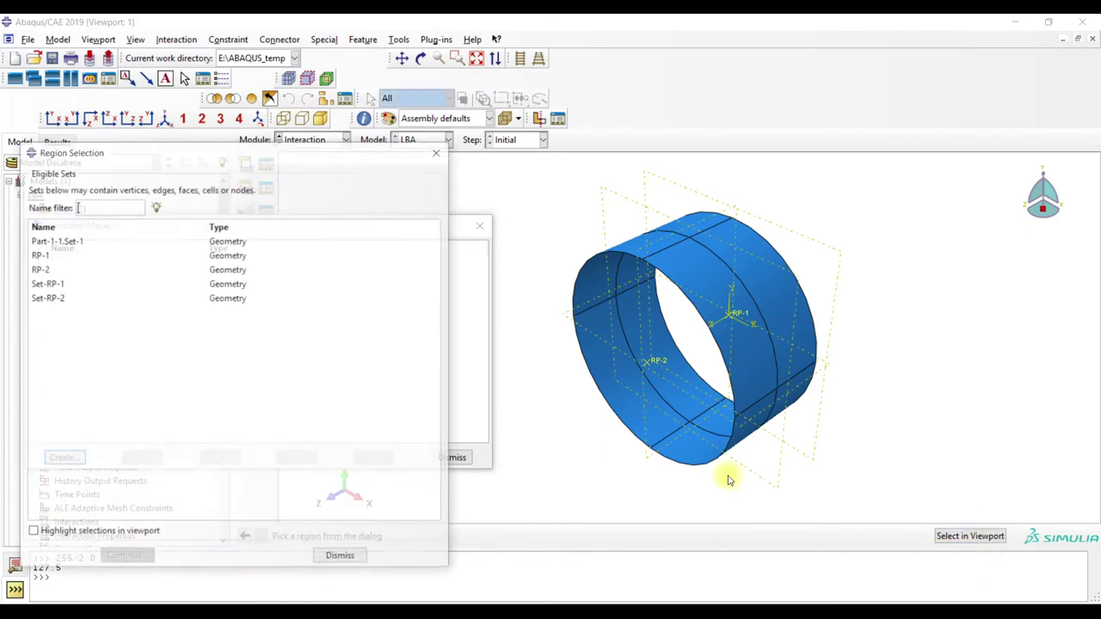
{"action": "left_click", "coordinate": [69, 298]}
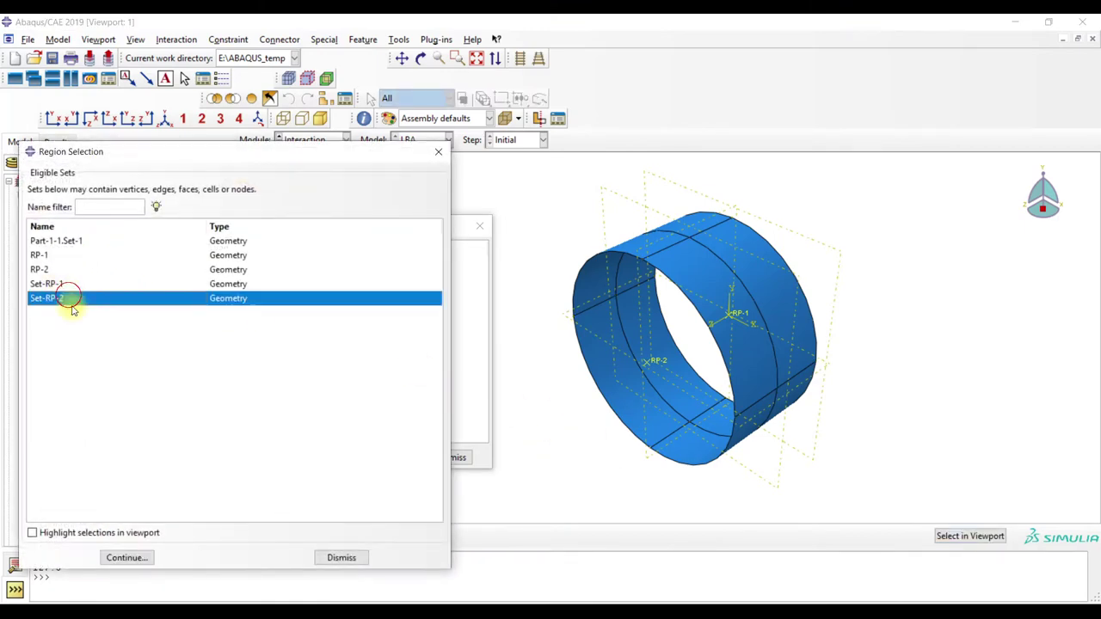
{"action": "left_click", "coordinate": [130, 558]}
Assign the set RP-2 as the rigid body's reference point and finish Constraint-1
{"action": "left_click", "coordinate": [107, 247]}
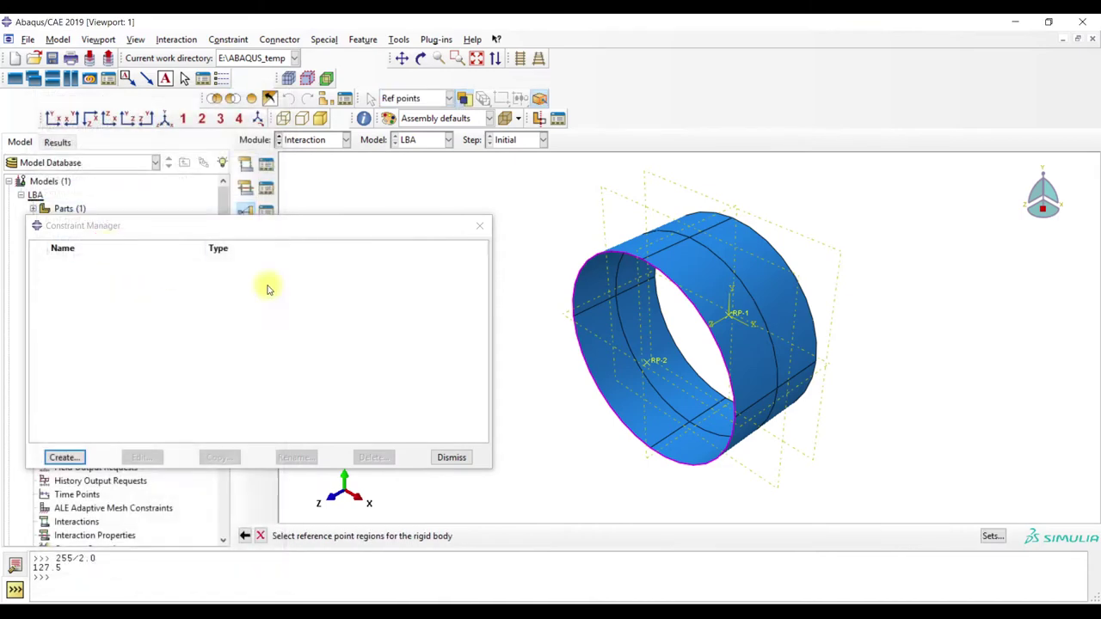
{"action": "left_click", "coordinate": [993, 536]}
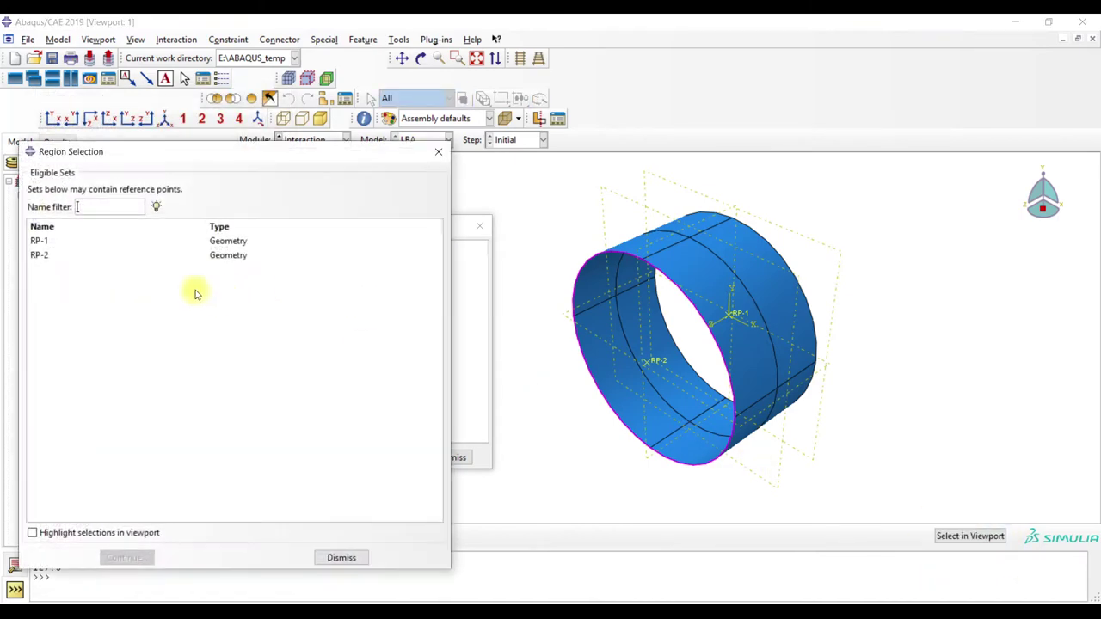
{"action": "left_click", "coordinate": [98, 253]}
{"action": "left_click", "coordinate": [127, 558]}
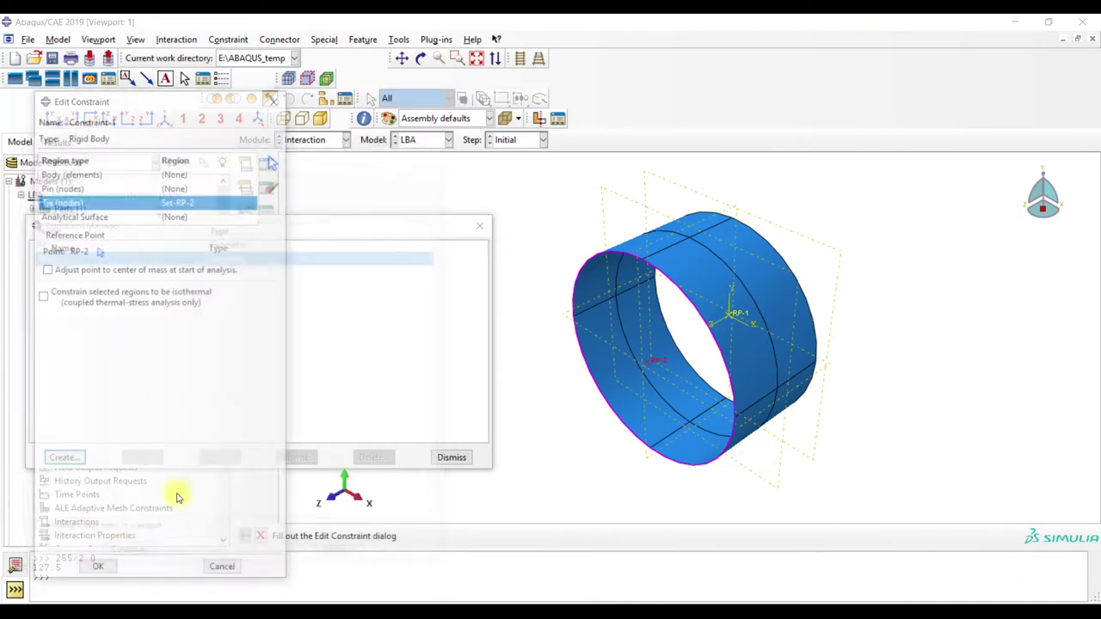
{"action": "left_click", "coordinate": [98, 566]}
Create a second rigid body constraint, Constraint-2, with Set-RP-1 as its tie (nodes) region
{"action": "left_click", "coordinate": [66, 457]}
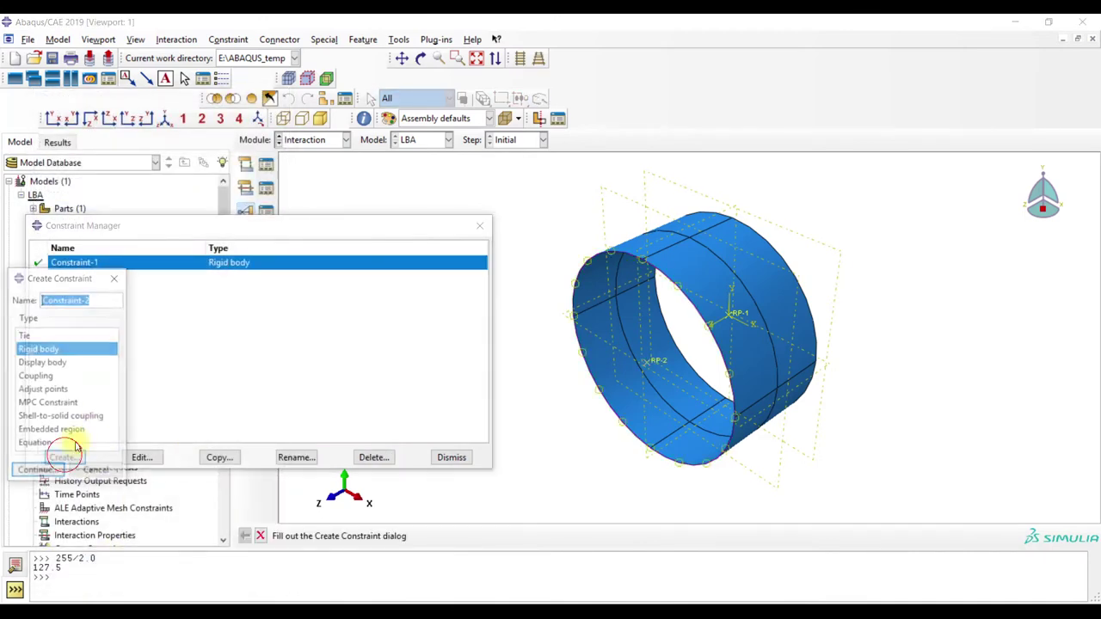
{"action": "left_click", "coordinate": [51, 472]}
{"action": "left_click", "coordinate": [172, 202]}
{"action": "left_click", "coordinate": [276, 161]}
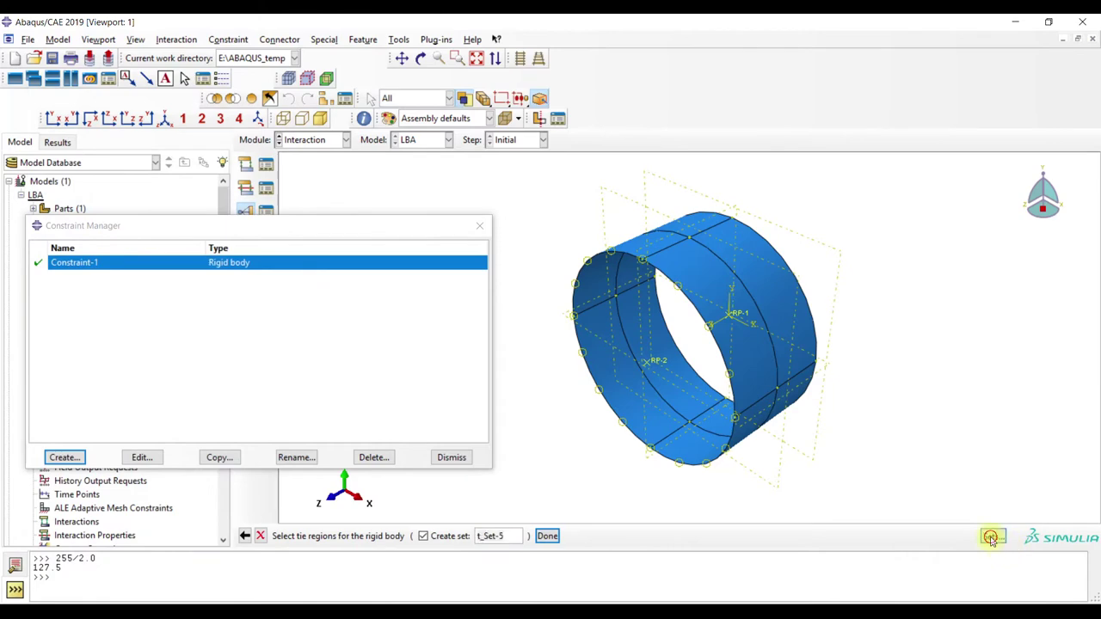
{"action": "left_click", "coordinate": [992, 537]}
{"action": "left_click", "coordinate": [64, 284]}
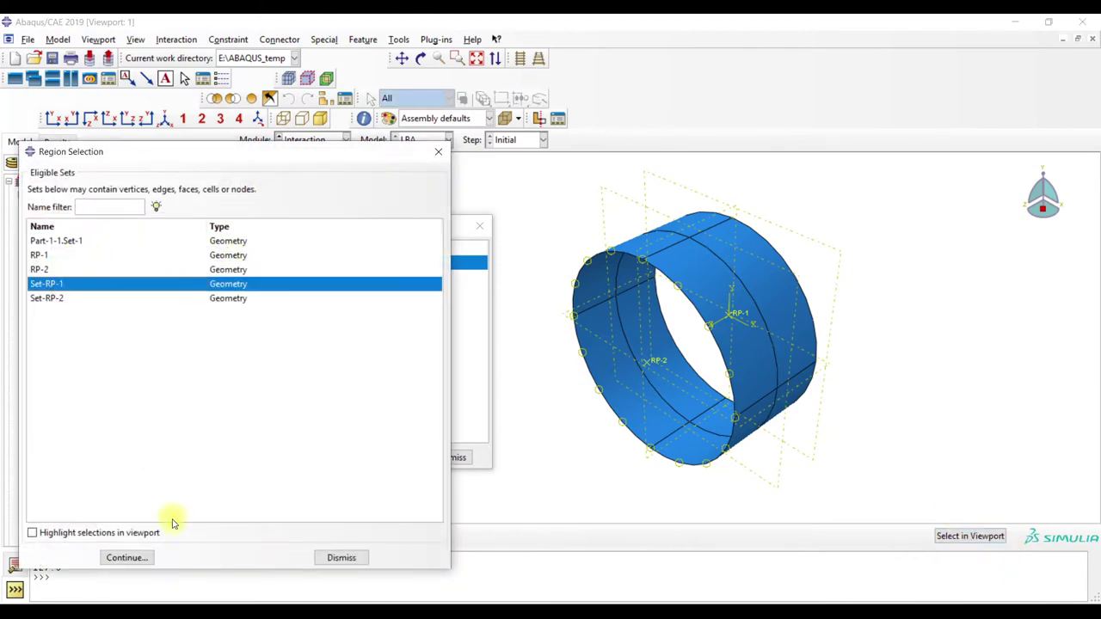
{"action": "left_click", "coordinate": [138, 557]}
Assign the set RP-1 as the reference point of Constraint-2 and finish the constraint
{"action": "left_click", "coordinate": [114, 255]}
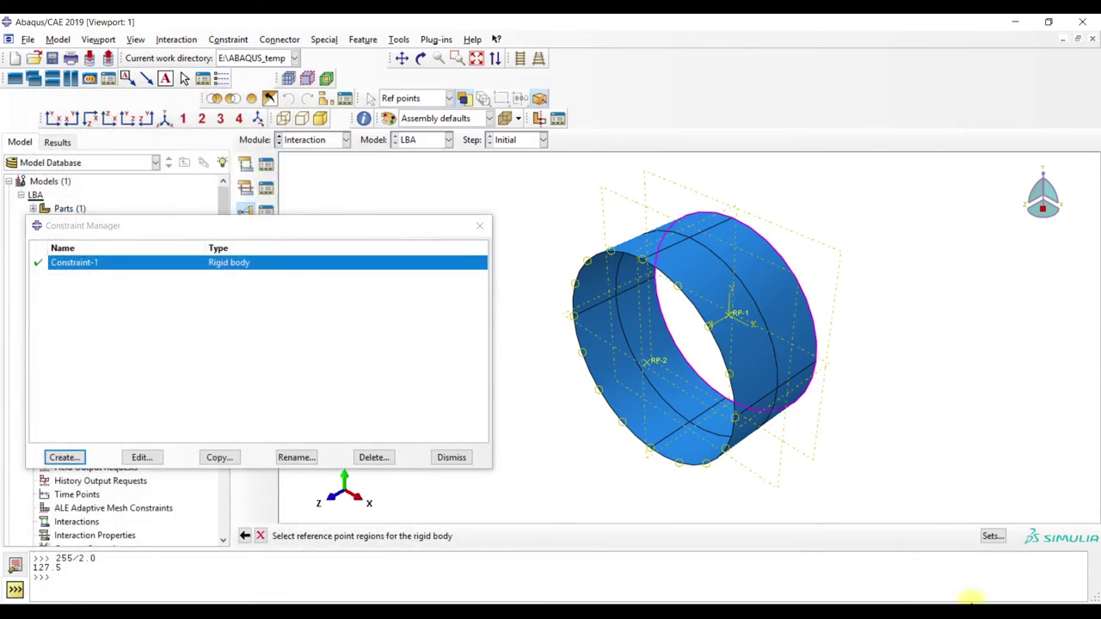
{"action": "left_click", "coordinate": [1000, 540]}
{"action": "left_click", "coordinate": [86, 241]}
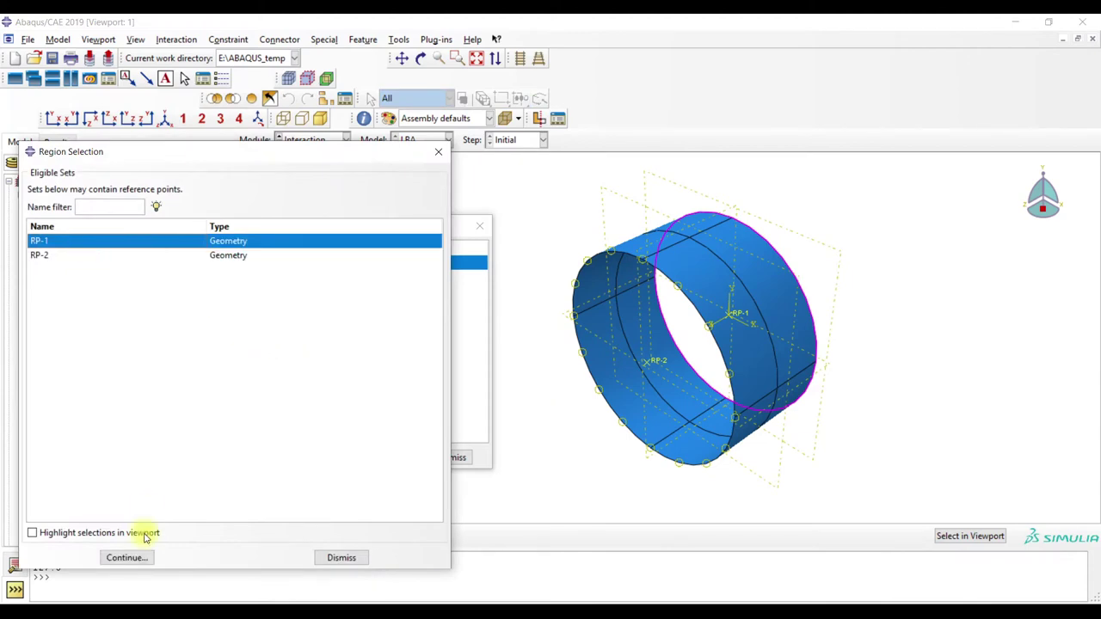
{"action": "left_click", "coordinate": [137, 556]}
{"action": "left_click", "coordinate": [94, 570]}
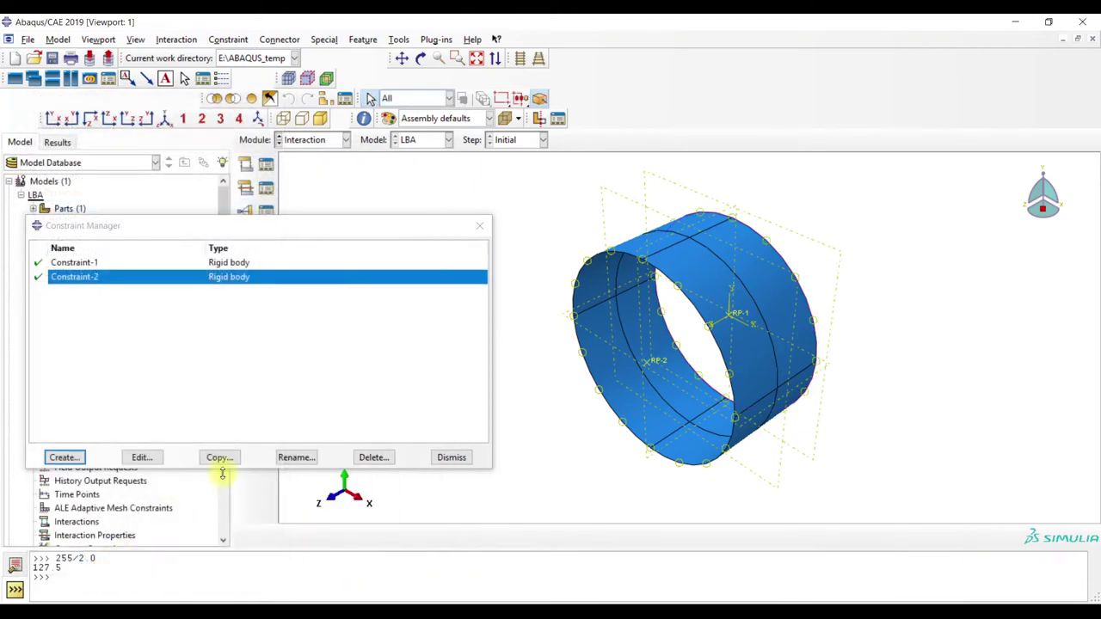
{"action": "left_click", "coordinate": [483, 227]}
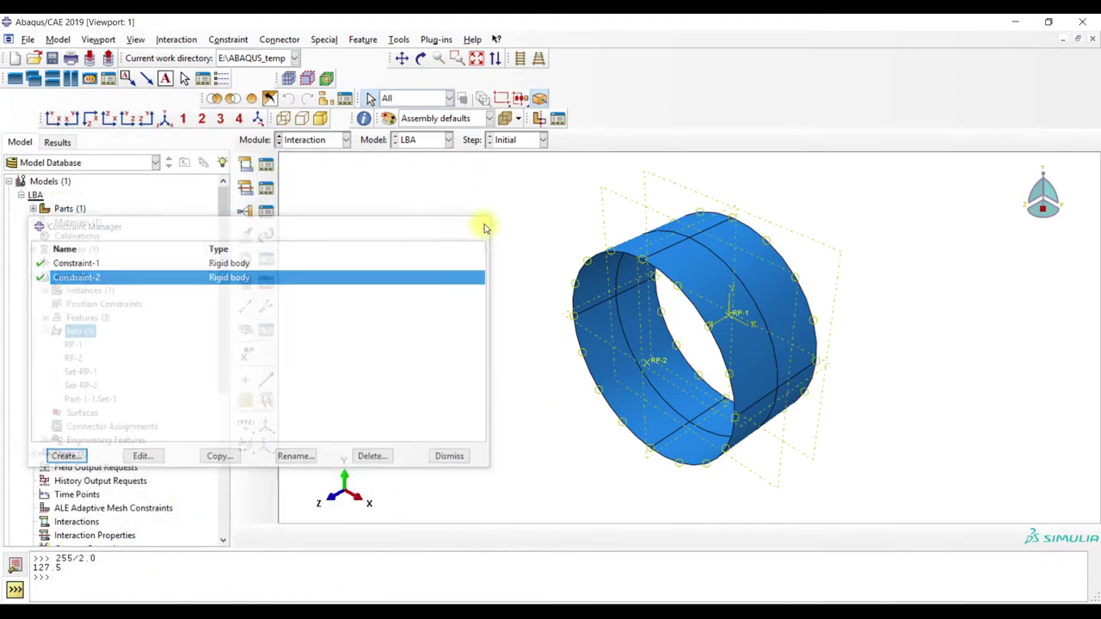
Create the analysis step Step-1 after Initial as a linear perturbation Buckle procedure
{"action": "left_click", "coordinate": [315, 140]}
{"action": "left_click", "coordinate": [301, 222]}
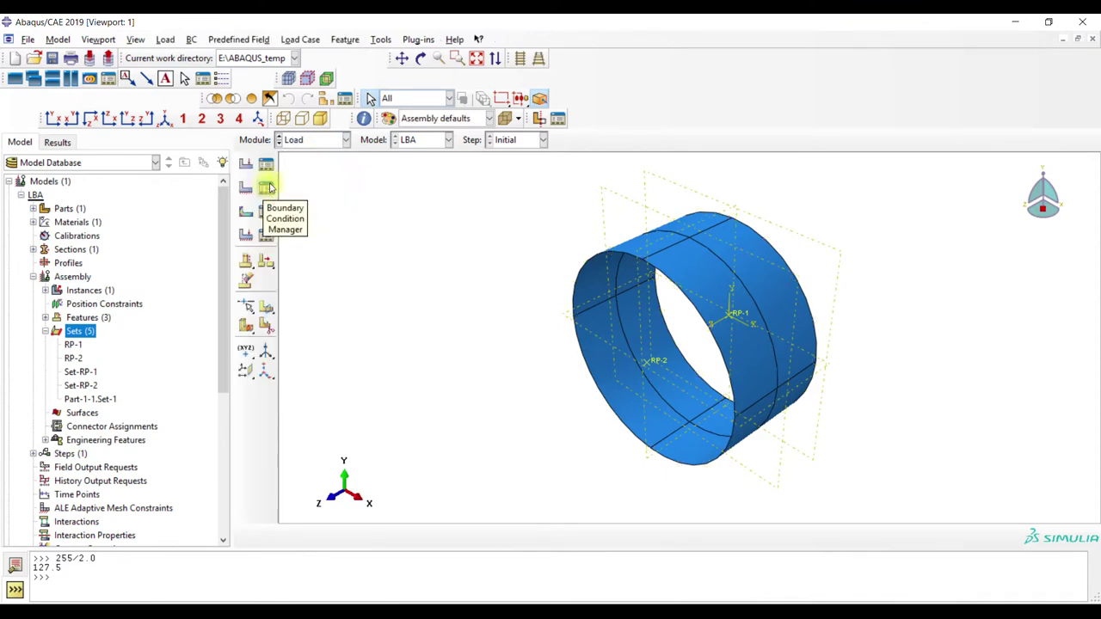
{"action": "left_click", "coordinate": [315, 140]}
{"action": "left_click", "coordinate": [297, 192]}
{"action": "left_click", "coordinate": [266, 163]}
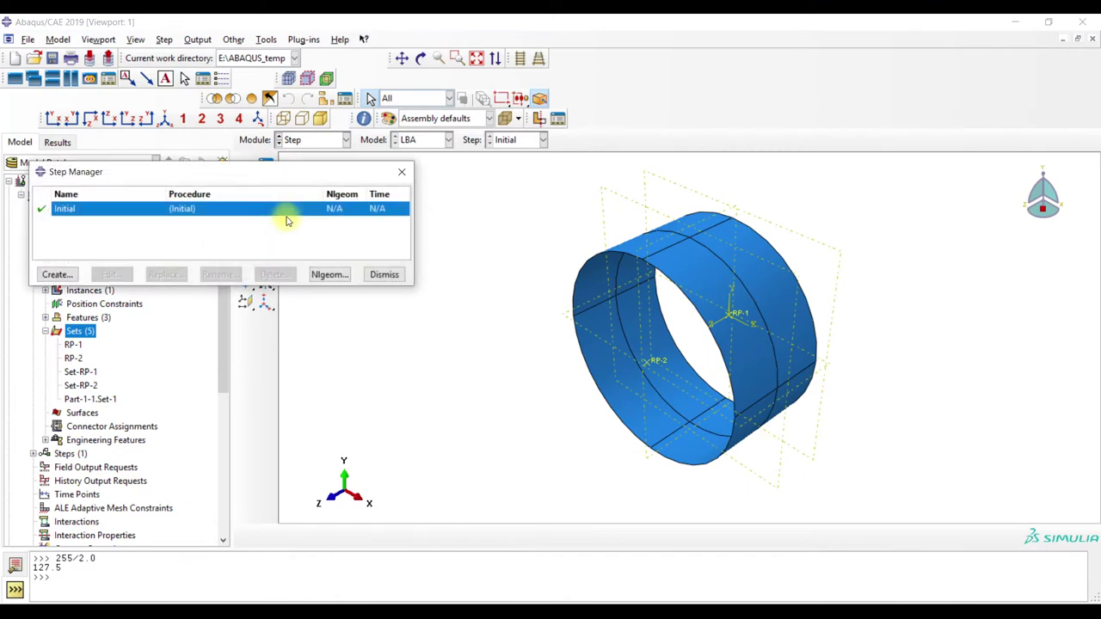
{"action": "left_click", "coordinate": [56, 275]}
{"action": "left_click", "coordinate": [226, 342]}
{"action": "left_click", "coordinate": [263, 368]}
{"action": "left_click", "coordinate": [190, 361]}
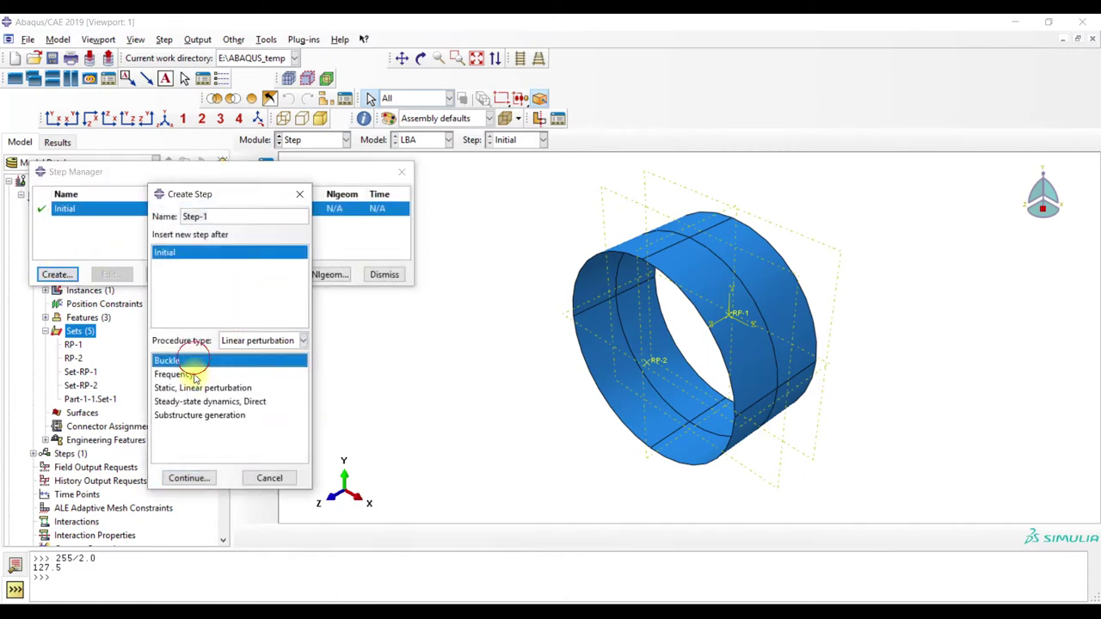
{"action": "left_click", "coordinate": [189, 479]}
Request 10 eigenvalues and set the maximum number of iterations to 3000 for the buckle step Step-1
{"action": "left_click", "coordinate": [245, 305]}
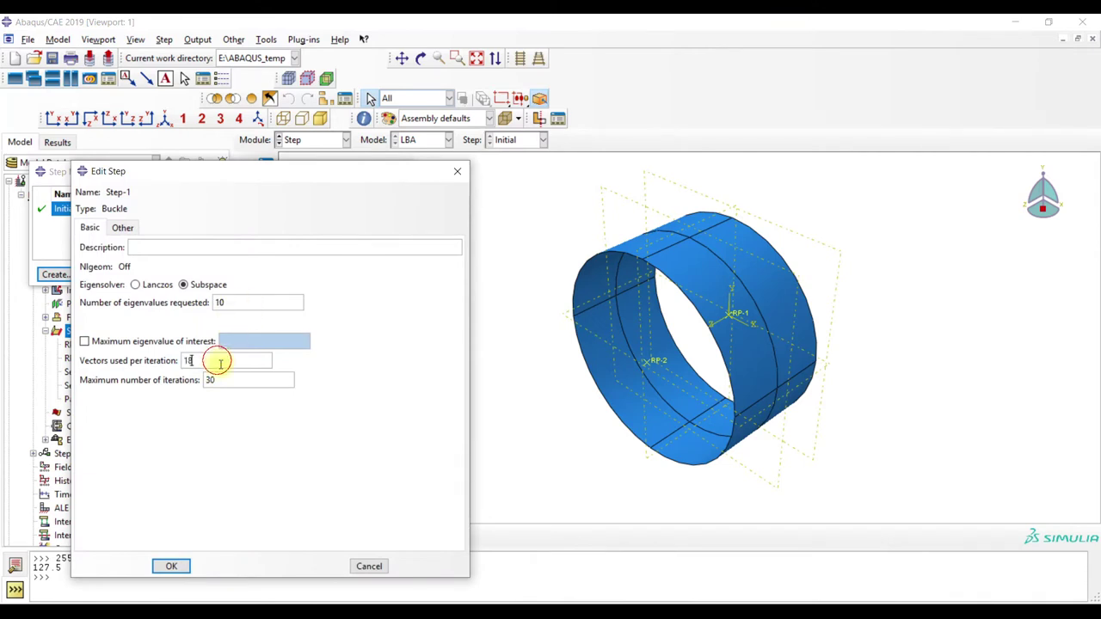
{"action": "left_click", "coordinate": [249, 382]}
{"action": "type", "text": "00"}
{"action": "left_click", "coordinate": [177, 566]}
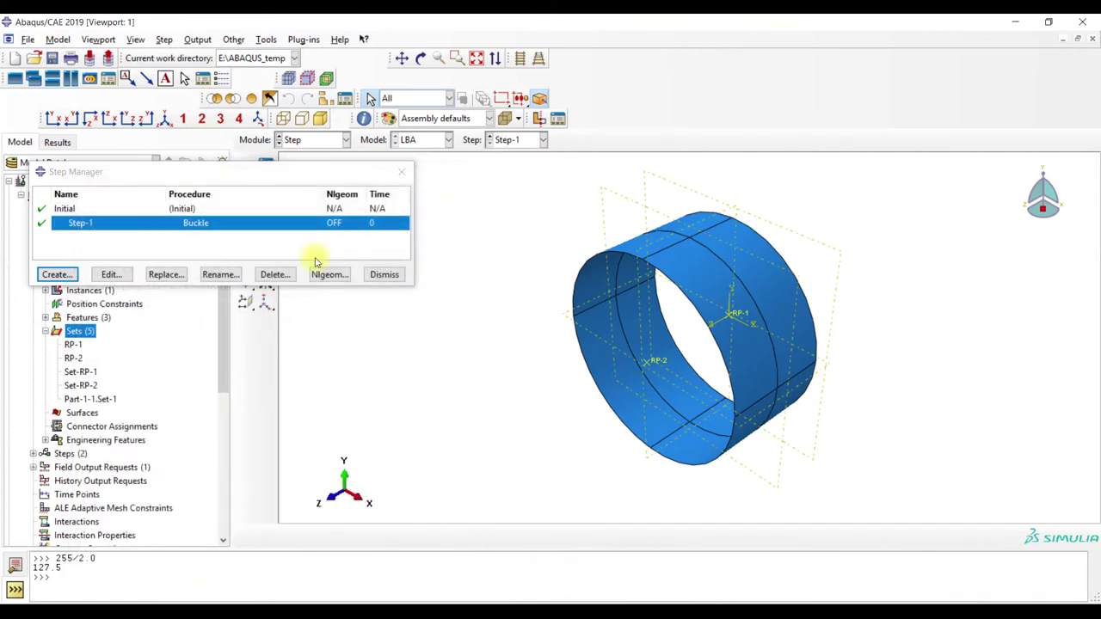
{"action": "left_click", "coordinate": [408, 174]}
Start a mechanical Displacement/Rotation boundary condition named BC-1 in the Initial step
{"action": "left_click", "coordinate": [318, 139]}
{"action": "left_click", "coordinate": [311, 224]}
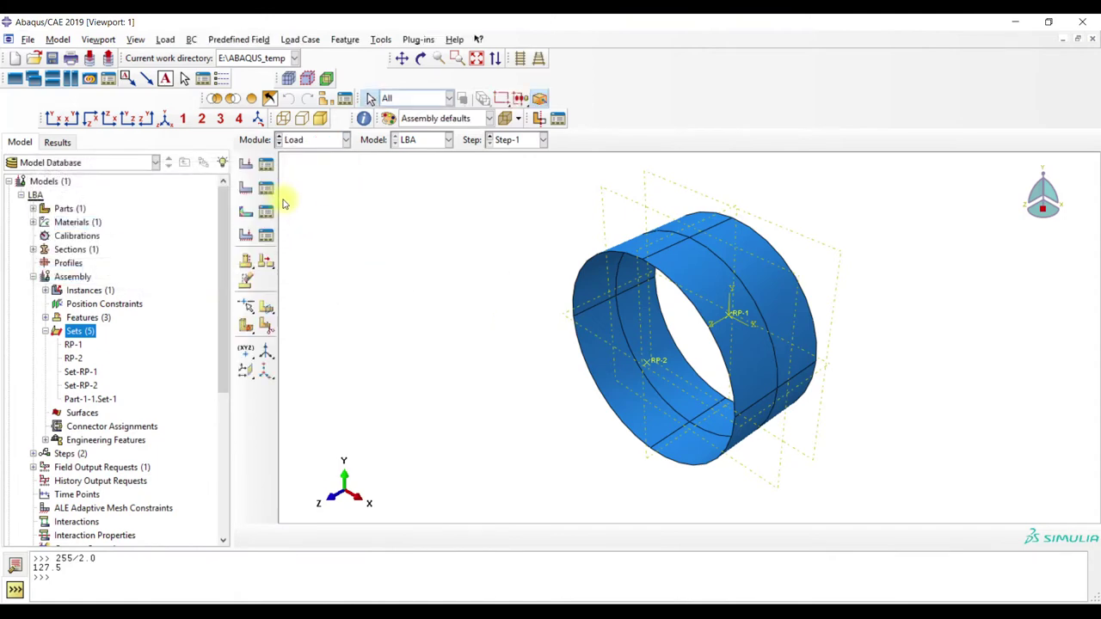
{"action": "left_click", "coordinate": [270, 191]}
{"action": "left_click_drag", "start_coordinate": [127, 160], "coordinate": [173, 158]}
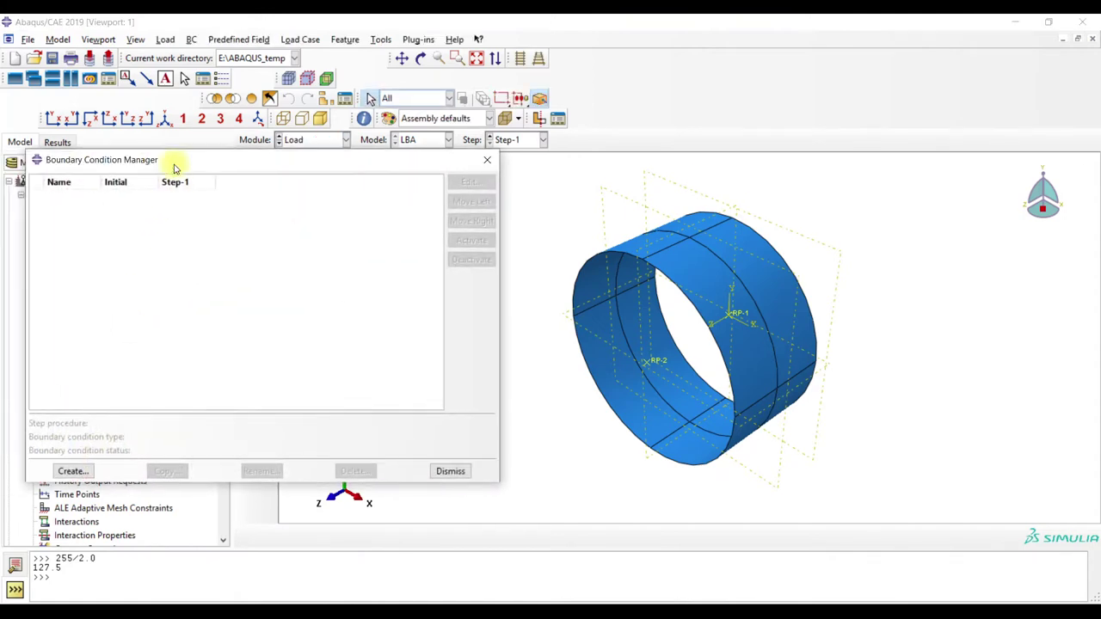
{"action": "left_click", "coordinate": [73, 471]}
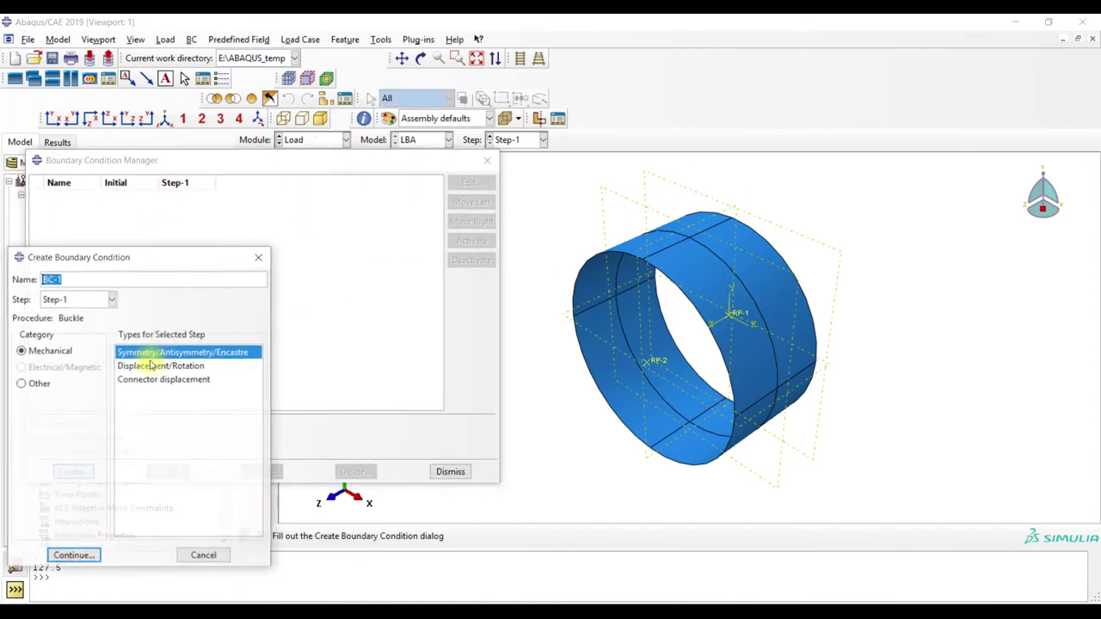
{"action": "left_click", "coordinate": [146, 365]}
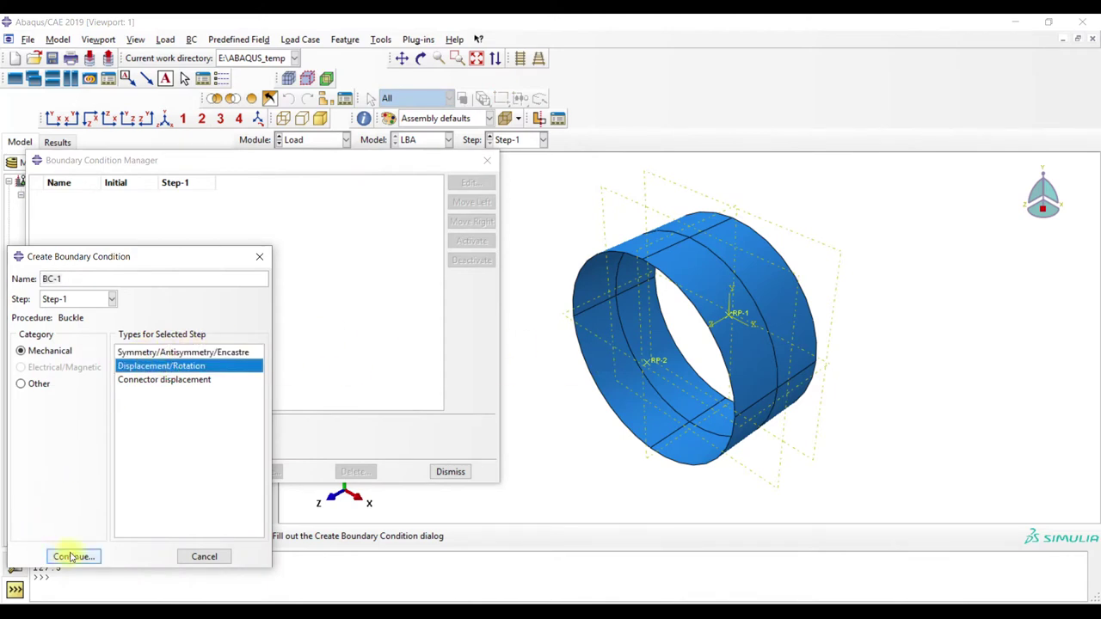
{"action": "left_click", "coordinate": [95, 298]}
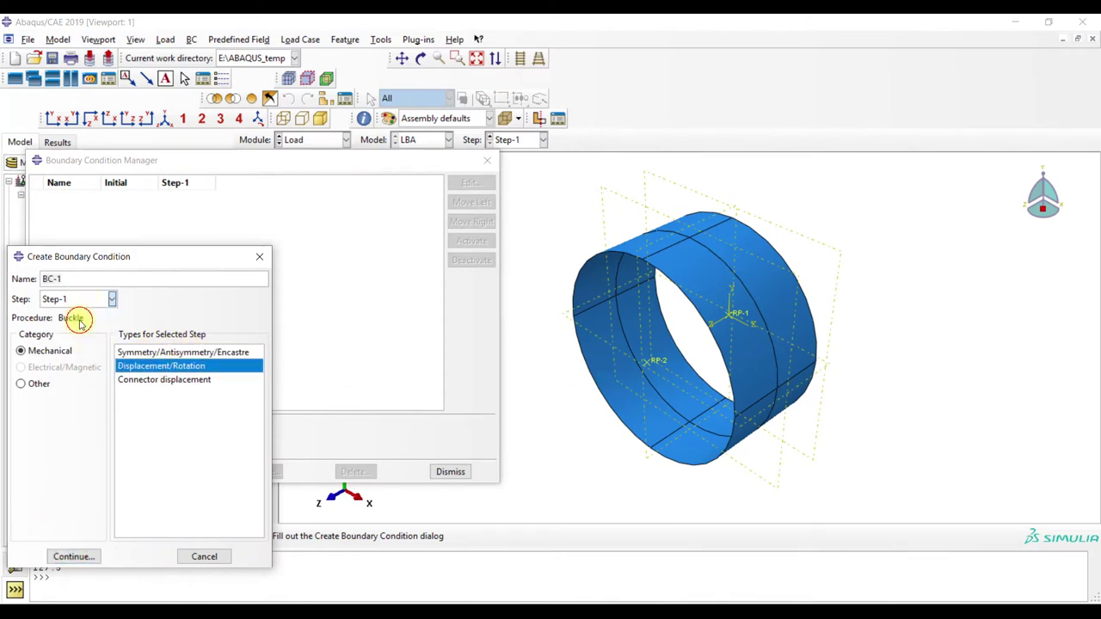
{"action": "left_click", "coordinate": [80, 314]}
{"action": "key", "text": "Return"}
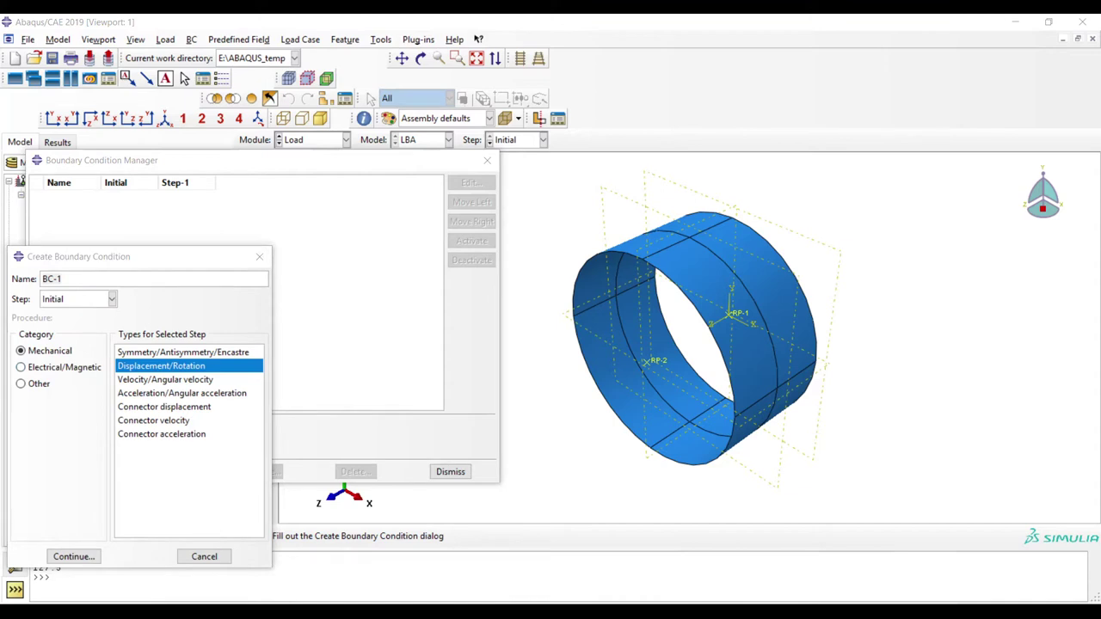
{"action": "left_click", "coordinate": [78, 557]}
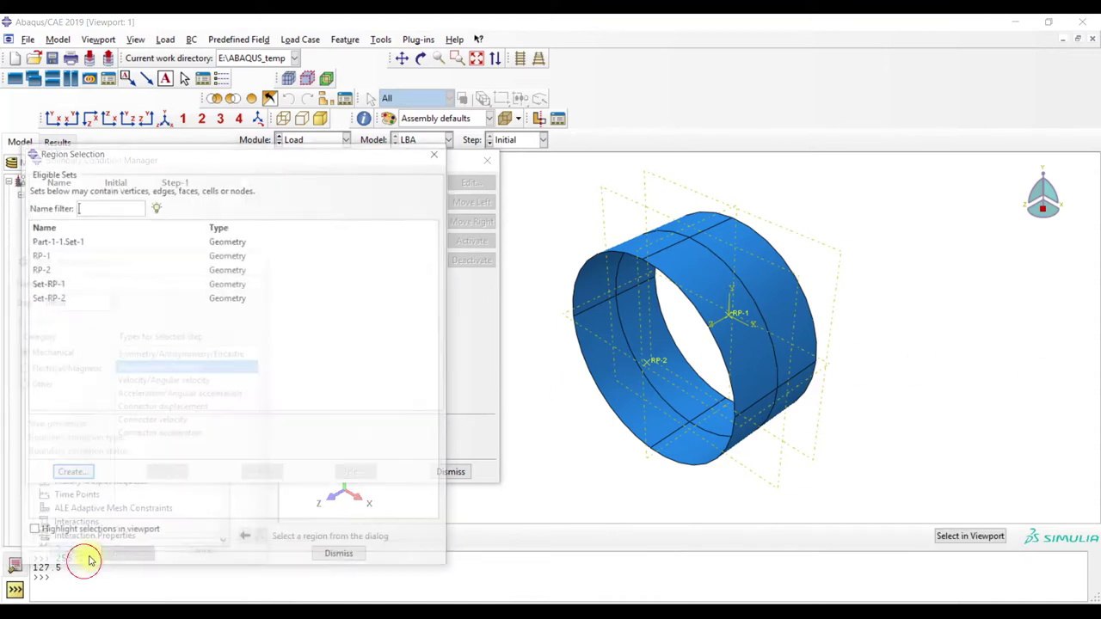
Apply BC-1 to the set RP-2, fixing all six degrees of freedom U1, U2, U3, UR1, UR2 and UR3
{"action": "left_click", "coordinate": [65, 256]}
{"action": "left_click", "coordinate": [60, 270]}
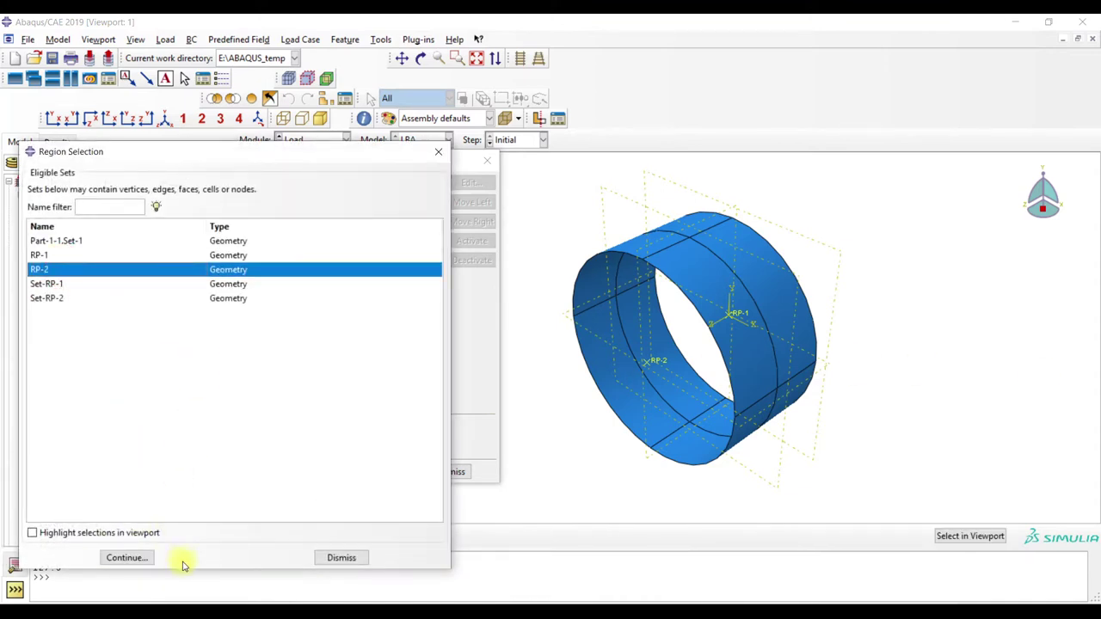
{"action": "left_click", "coordinate": [129, 558]}
{"action": "left_click", "coordinate": [17, 277]}
{"action": "left_click", "coordinate": [17, 293]}
{"action": "left_click", "coordinate": [19, 311]}
{"action": "left_click", "coordinate": [17, 327]}
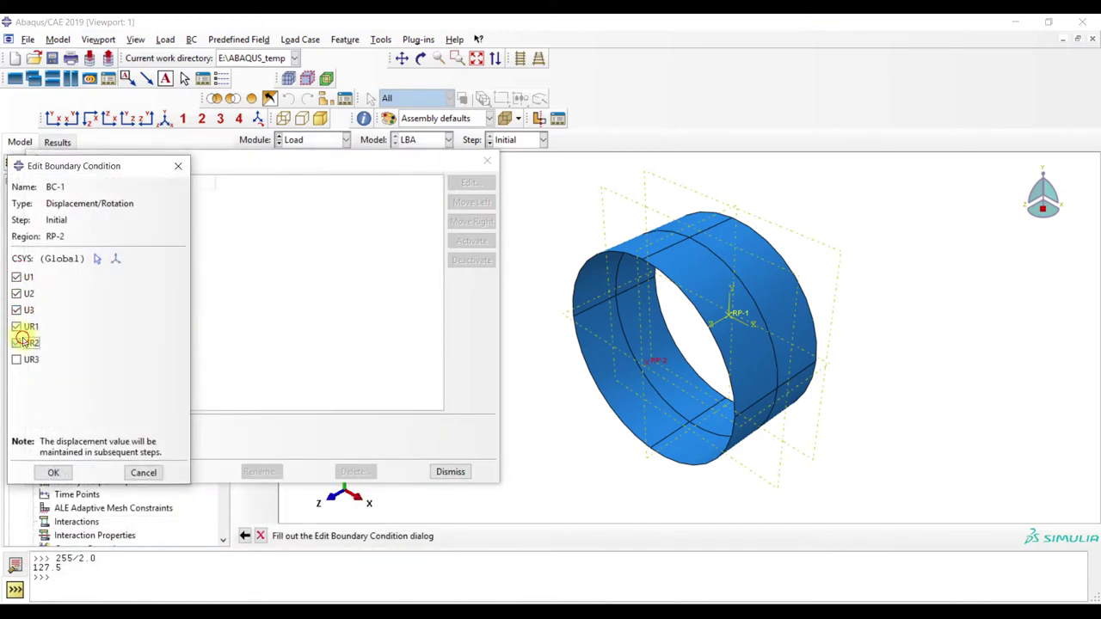
{"action": "left_click", "coordinate": [53, 472]}
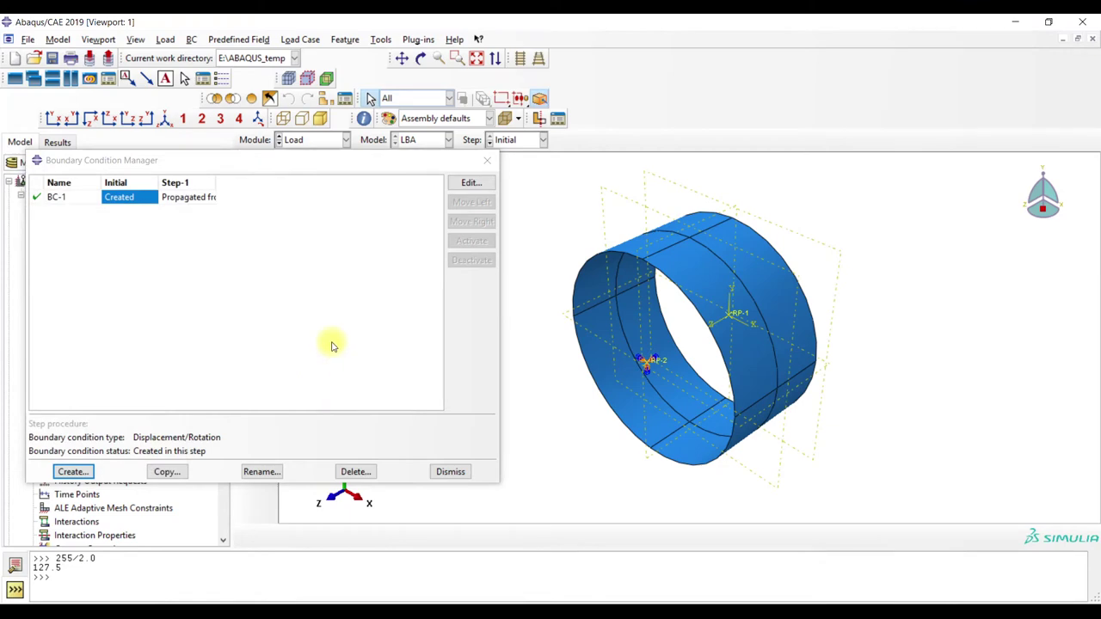
Create Displacement/Rotation condition BC-2 on RP-1 in the Initial step, fixing U1, U2, UR1, UR2 and UR3, and review both boundary conditions
{"action": "left_click", "coordinate": [73, 471]}
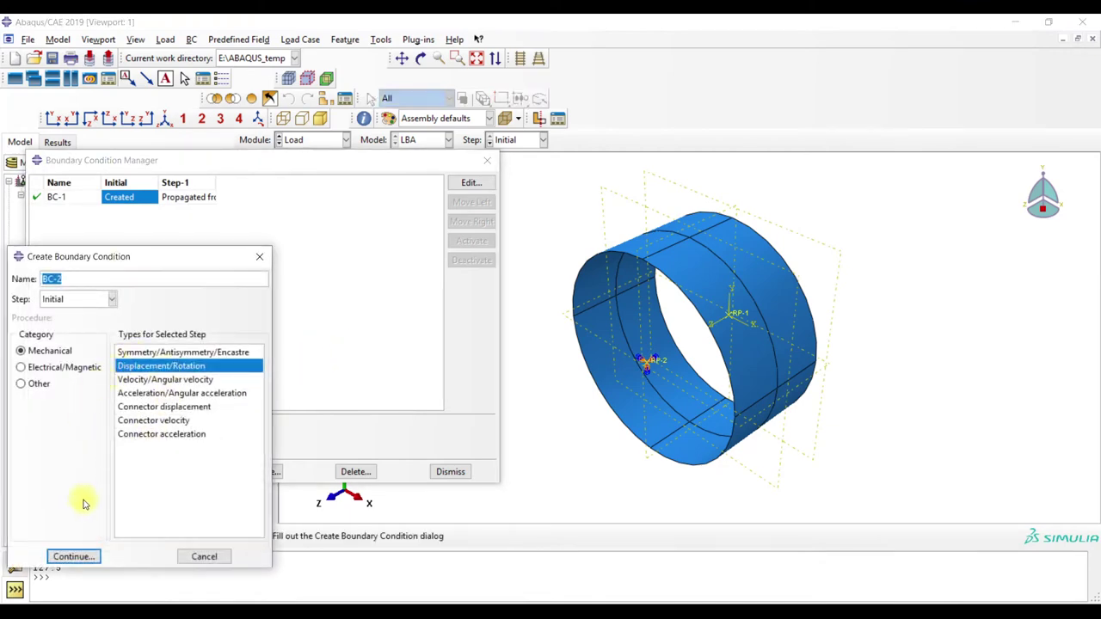
{"action": "left_click", "coordinate": [73, 557]}
{"action": "left_click", "coordinate": [67, 255]}
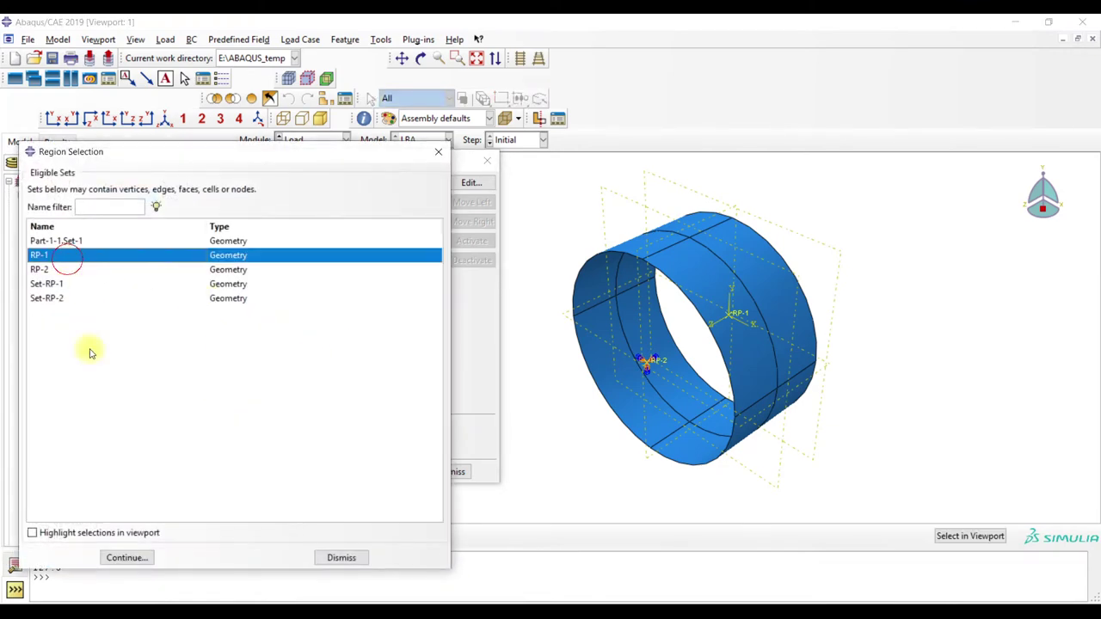
{"action": "left_click", "coordinate": [134, 557]}
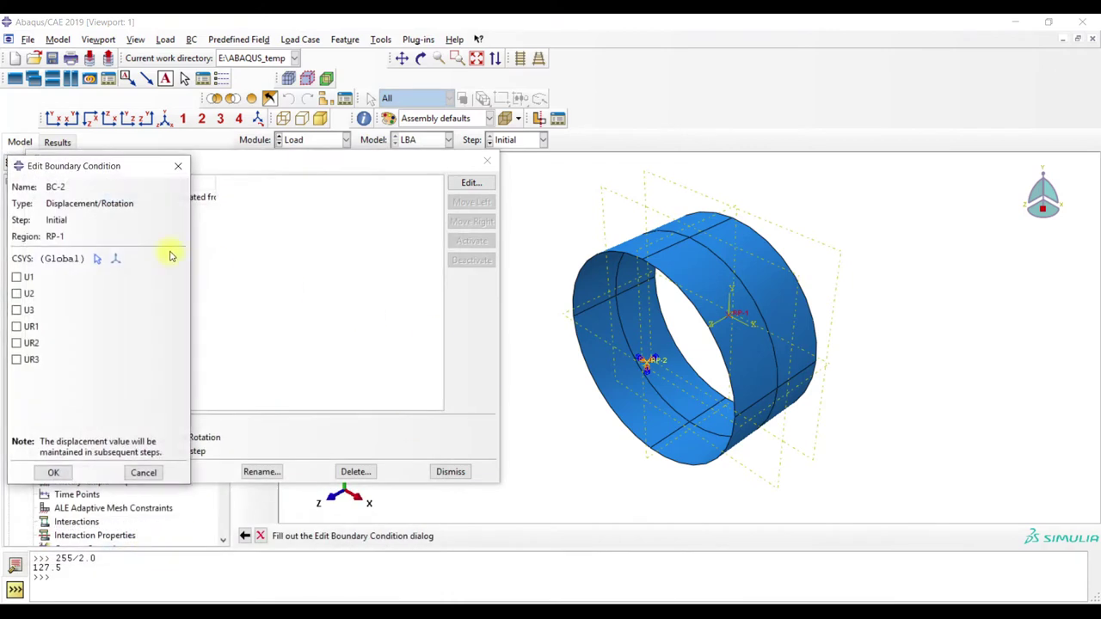
{"action": "left_click", "coordinate": [25, 295]}
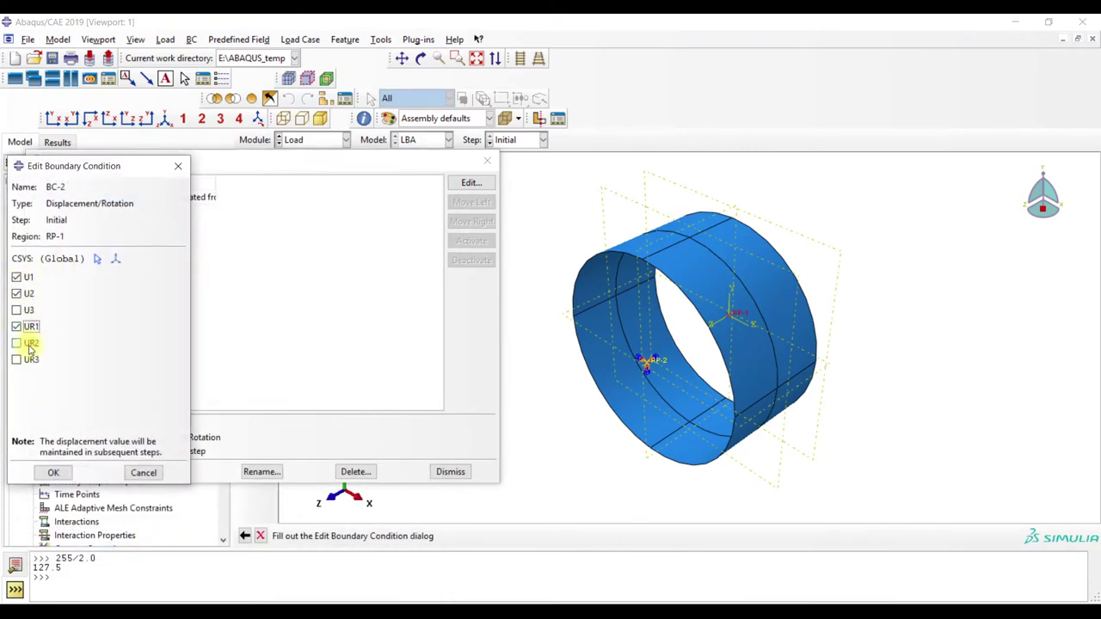
{"action": "left_click", "coordinate": [53, 472]}
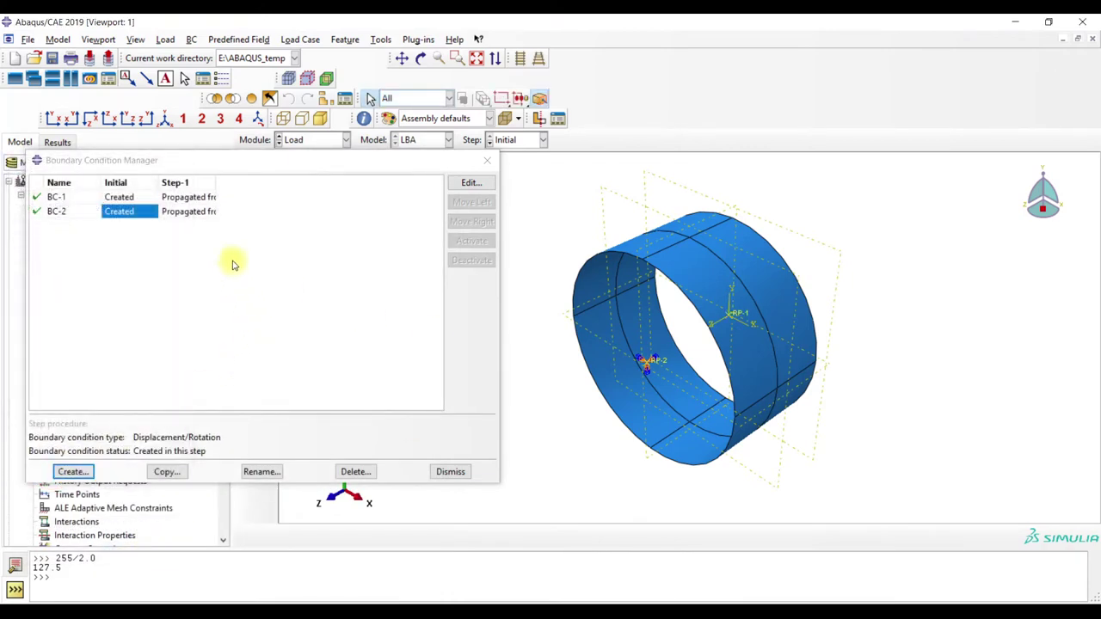
{"action": "double_click", "coordinate": [129, 210]}
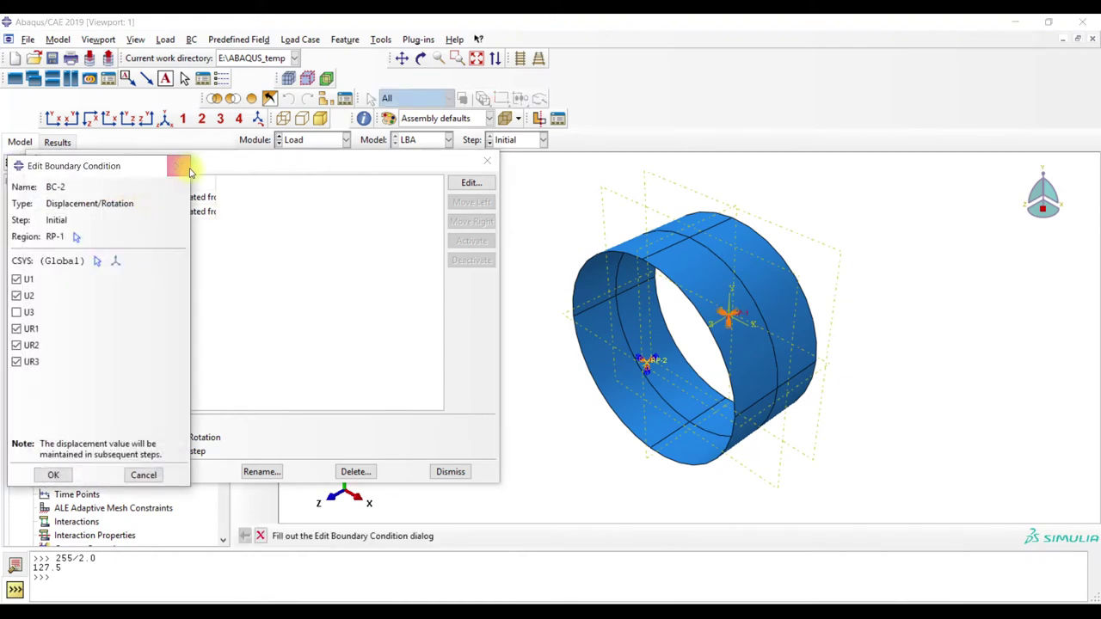
{"action": "left_click", "coordinate": [178, 166]}
{"action": "double_click", "coordinate": [130, 197]}
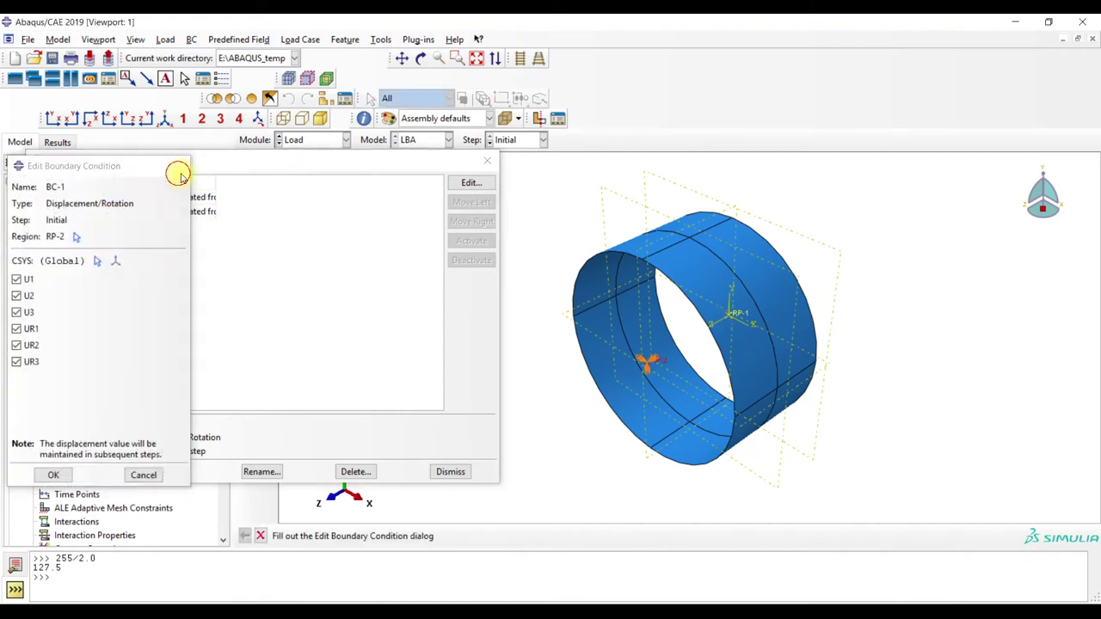
{"action": "left_click", "coordinate": [178, 172]}
{"action": "left_click", "coordinate": [487, 161]}
Create a concentrated force named Load-1 in Step-1, applied to the set RP-1
{"action": "left_click", "coordinate": [265, 164]}
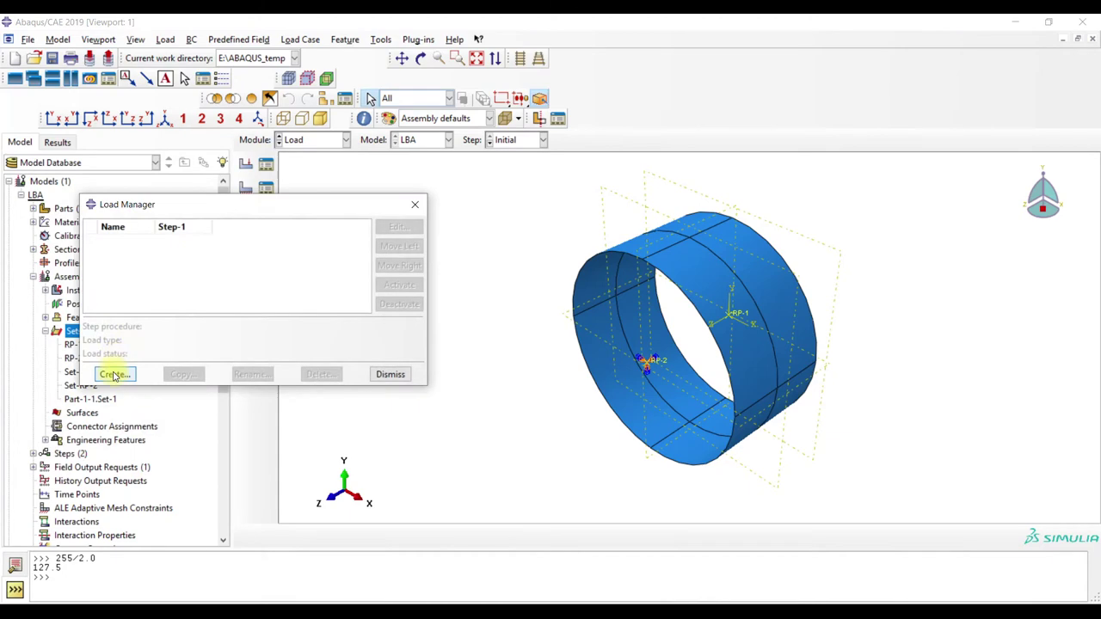
{"action": "left_click", "coordinate": [114, 375]}
{"action": "left_click", "coordinate": [76, 131]}
{"action": "left_click", "coordinate": [62, 160]}
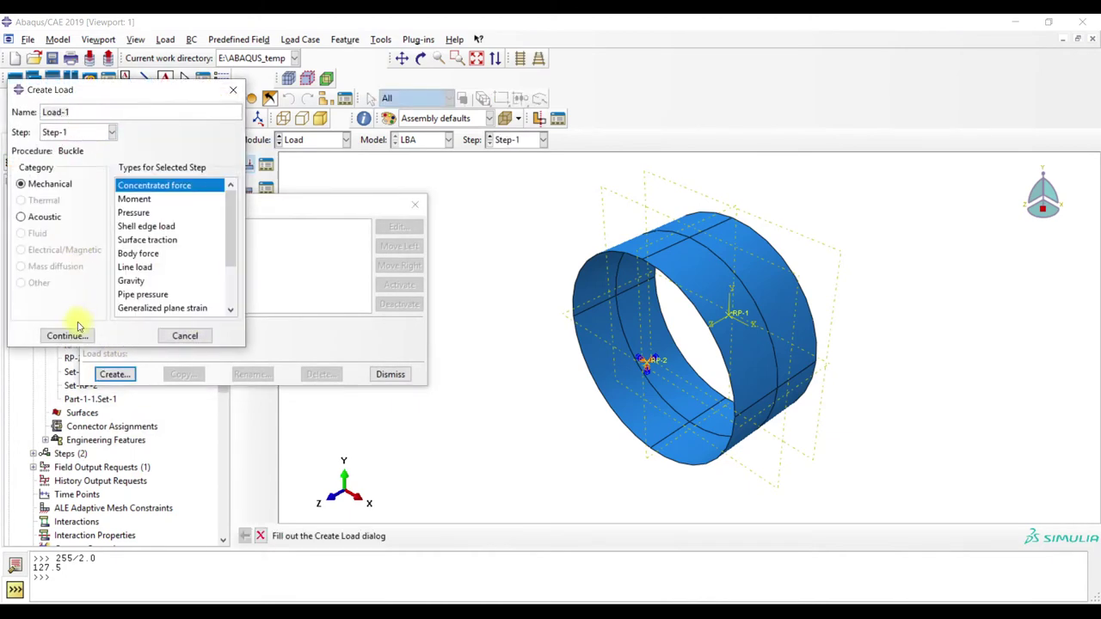
{"action": "left_click", "coordinate": [68, 334]}
{"action": "left_click", "coordinate": [99, 242]}
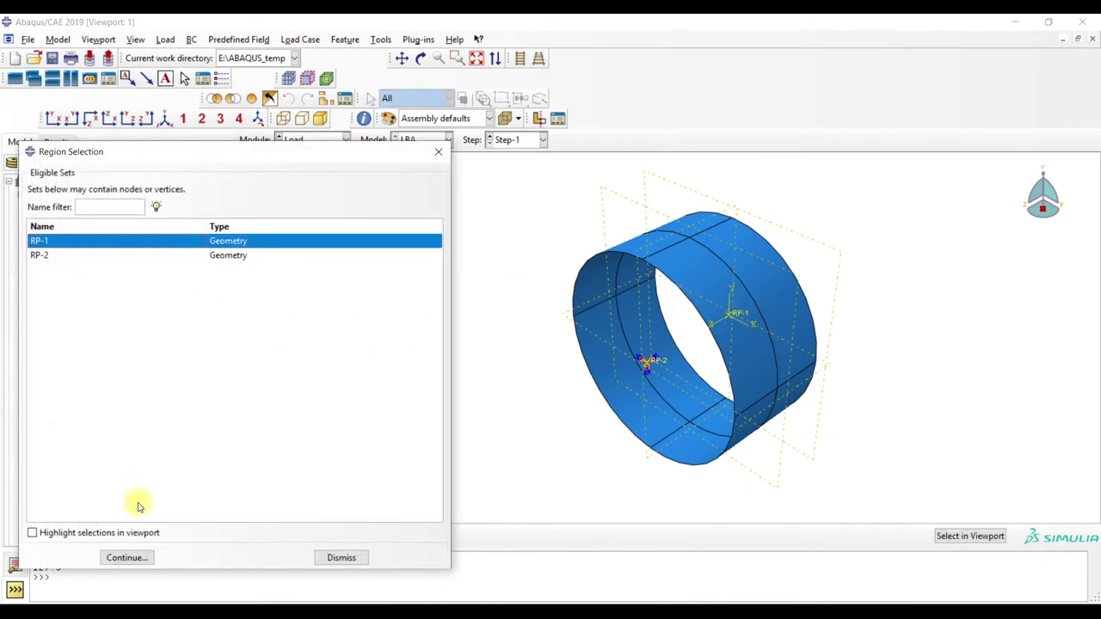
{"action": "left_click", "coordinate": [126, 557]}
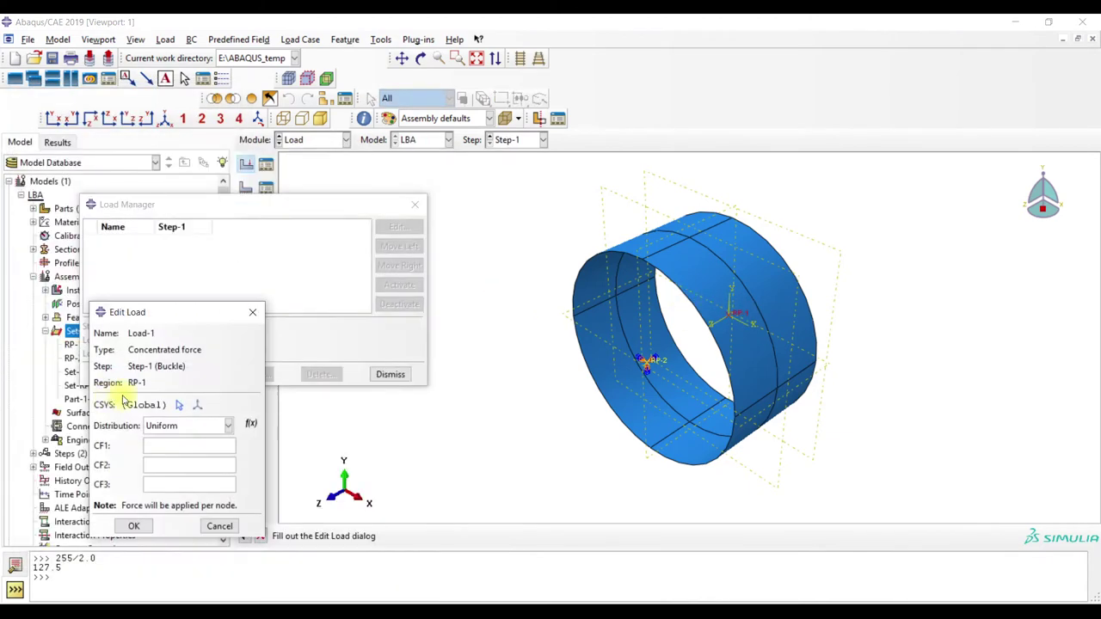
{"action": "left_click", "coordinate": [133, 525]}
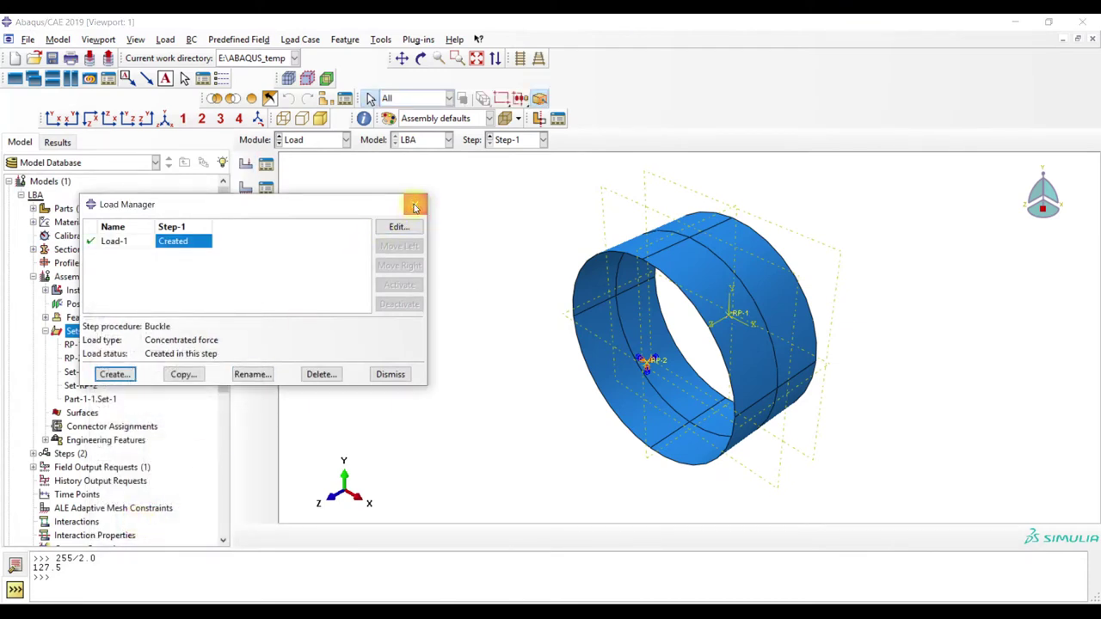
{"action": "left_click", "coordinate": [415, 204]}
In the Mesh module for Part-1, assign the Standard linear shell element S4R with reduced integration to all shell faces
{"action": "left_click", "coordinate": [311, 140]}
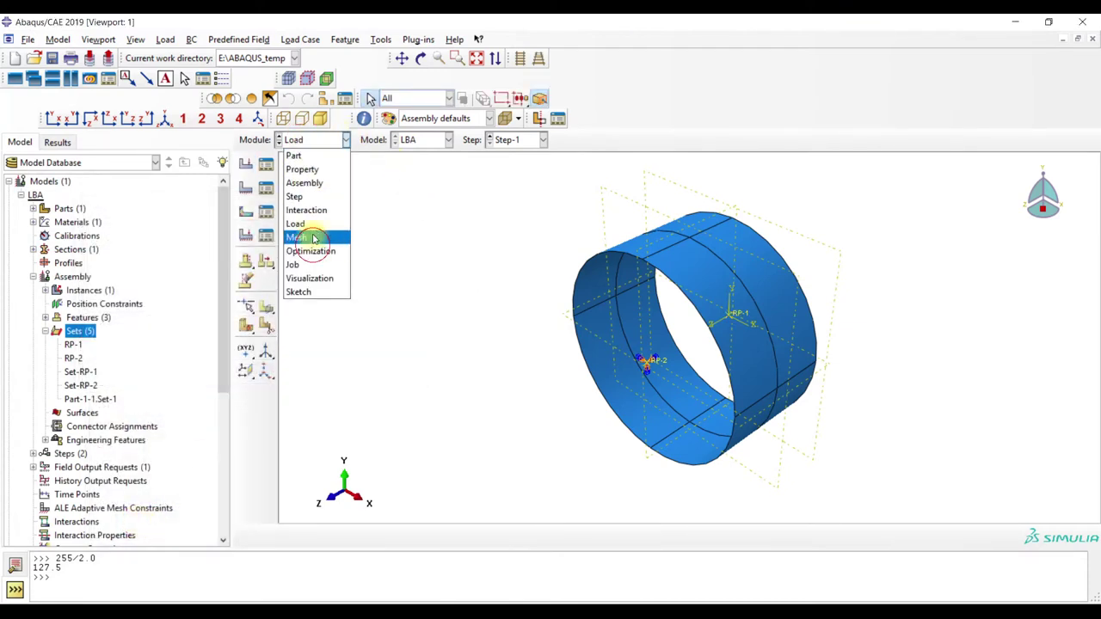
{"action": "left_click", "coordinate": [314, 237]}
{"action": "left_click", "coordinate": [549, 140]}
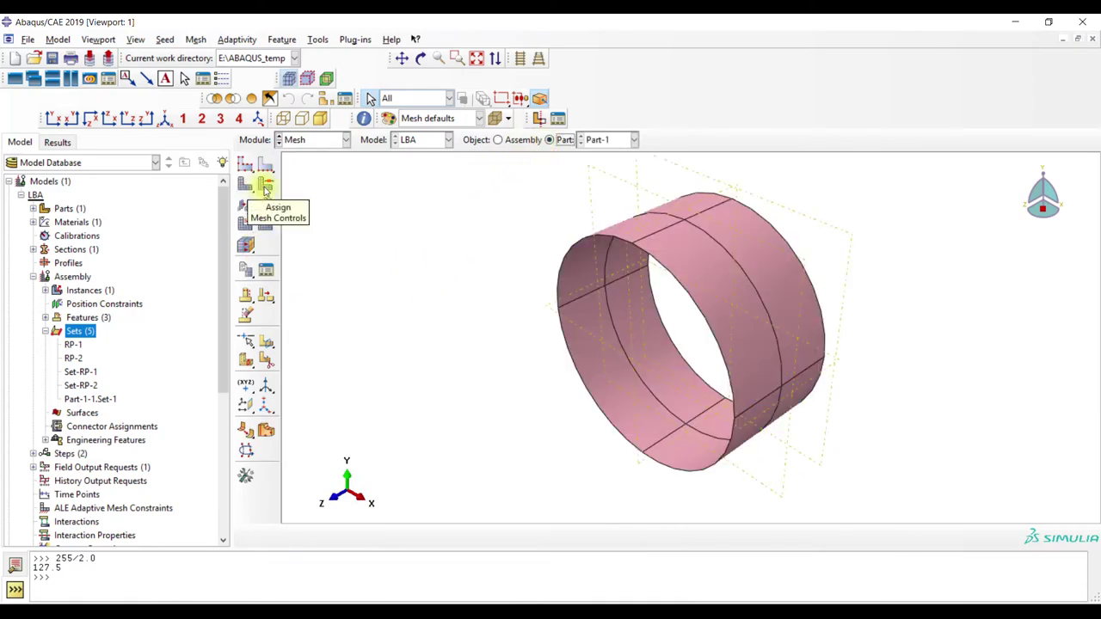
{"action": "left_click", "coordinate": [246, 206]}
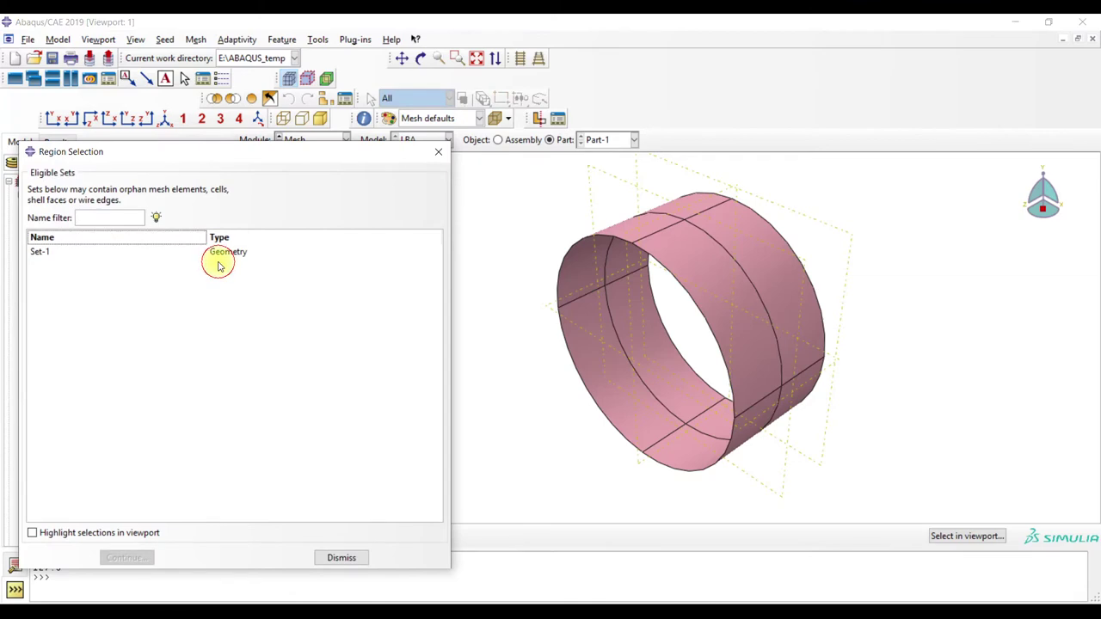
{"action": "left_click", "coordinate": [340, 558]}
{"action": "left_click_drag", "start_coordinate": [543, 175], "coordinate": [827, 489]}
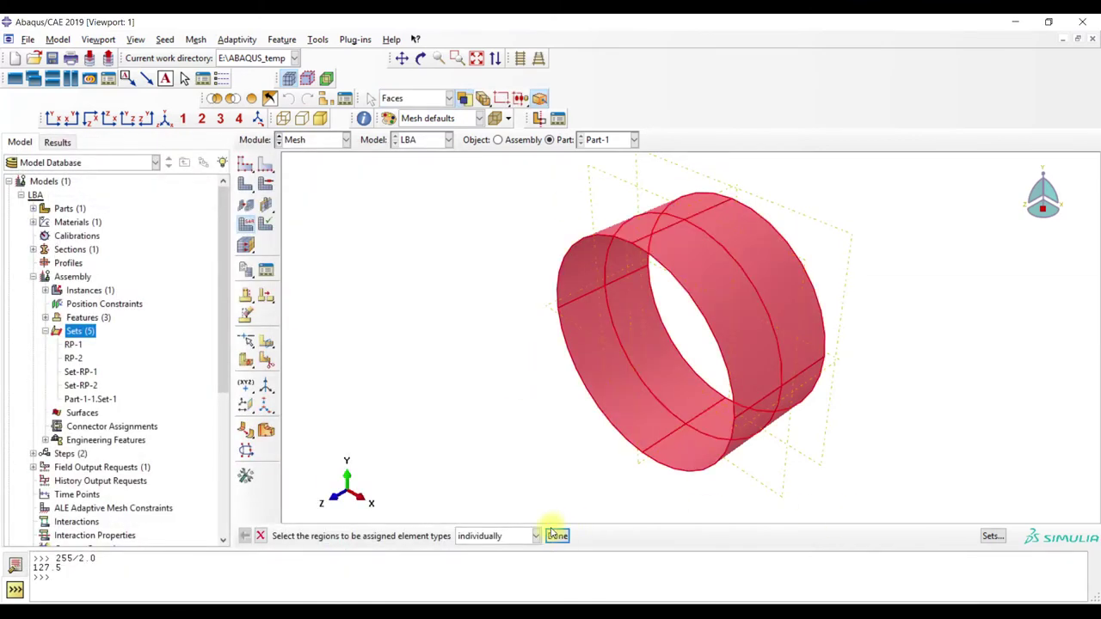
{"action": "left_click", "coordinate": [558, 537]}
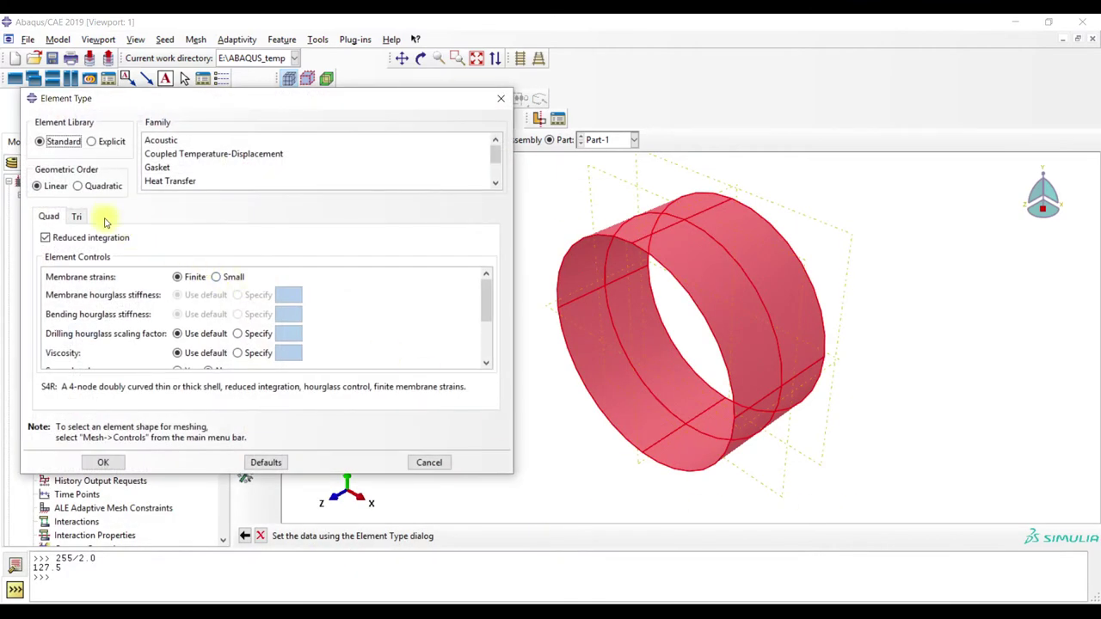
{"action": "left_click", "coordinate": [105, 462]}
Set the mesh controls of all the cylinder's shell faces to the structured meshing technique
{"action": "left_click", "coordinate": [266, 184]}
{"action": "left_click_drag", "start_coordinate": [553, 196], "coordinate": [825, 515]}
{"action": "left_click", "coordinate": [557, 536]}
{"action": "left_click", "coordinate": [34, 253]}
{"action": "left_click", "coordinate": [20, 183]}
{"action": "left_click", "coordinate": [54, 316]}
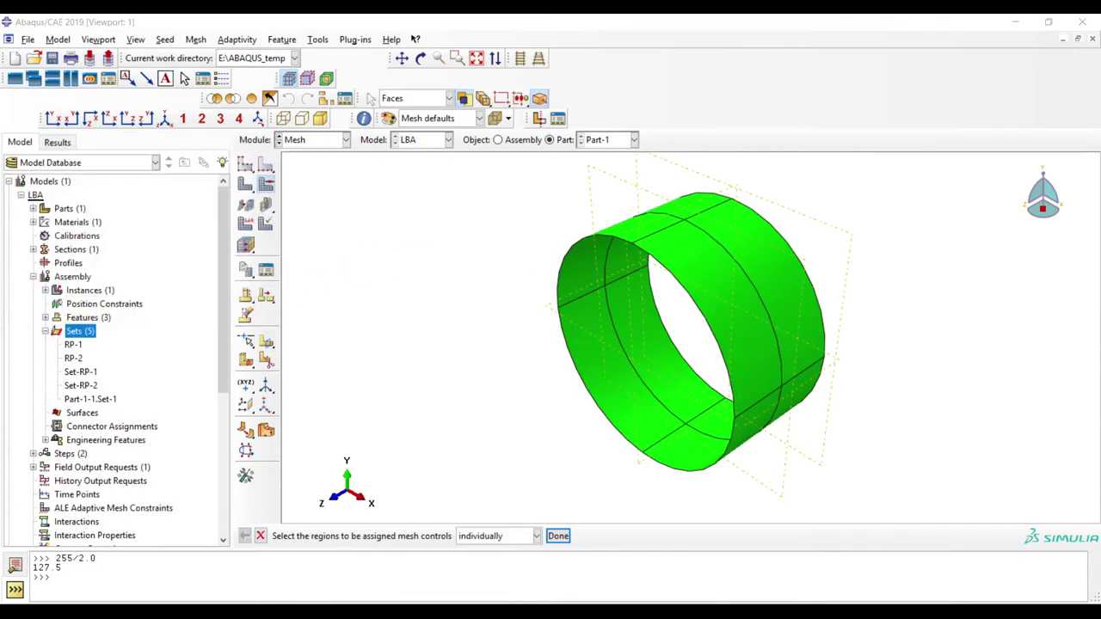
{"action": "left_click", "coordinate": [558, 539]}
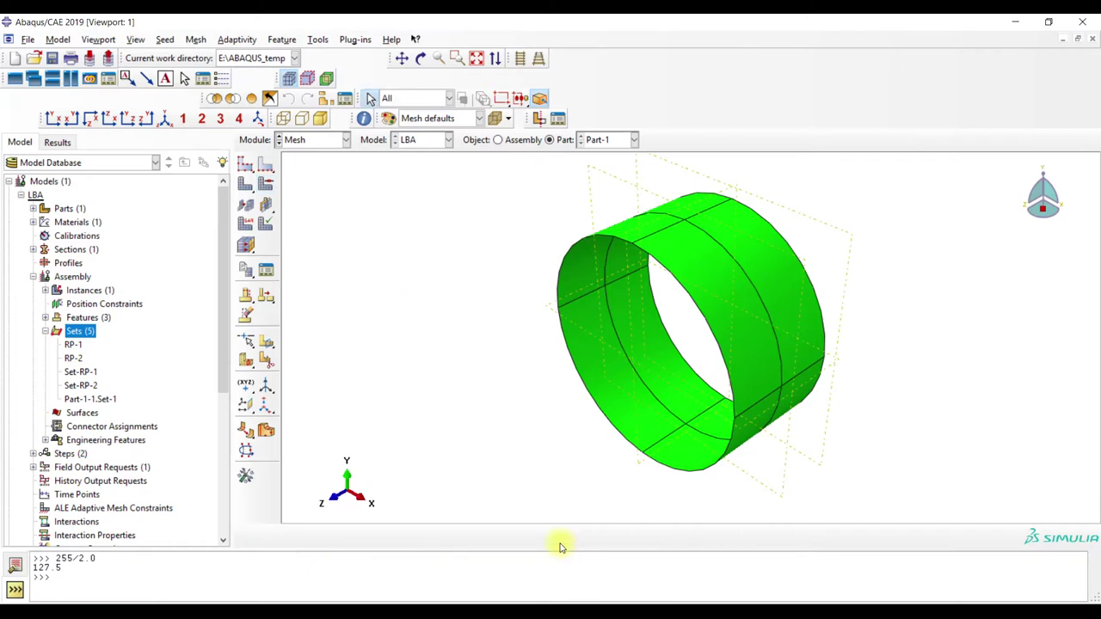
Switch to Spyder and look up the element length estimation formula in Cone_EBC_clamped_005.py
{"action": "key", "text": "super"}
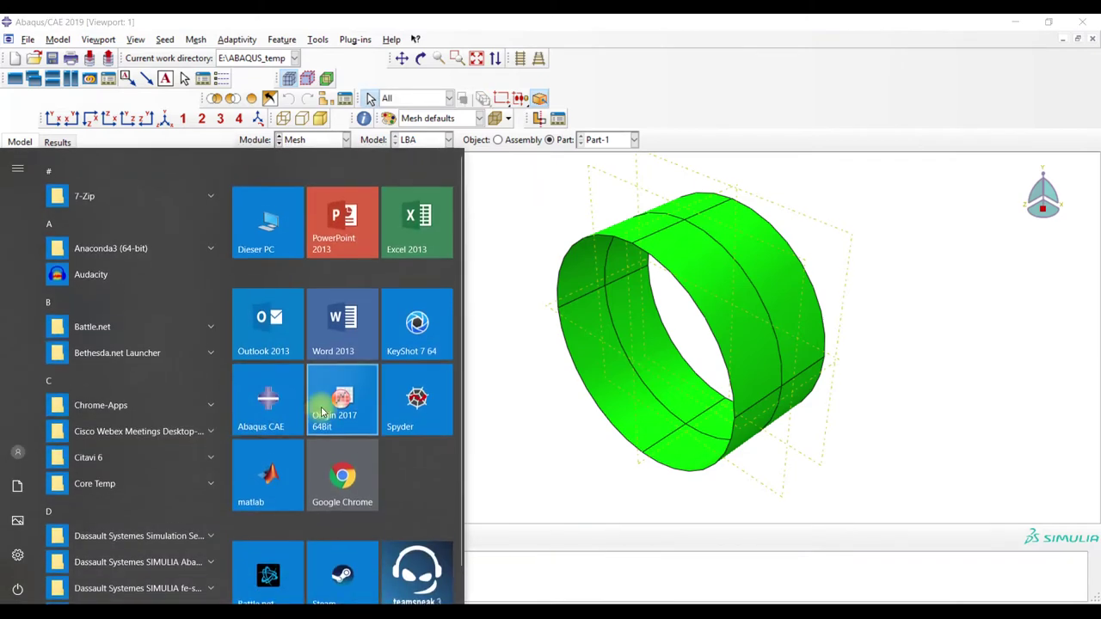
{"action": "left_click", "coordinate": [406, 397]}
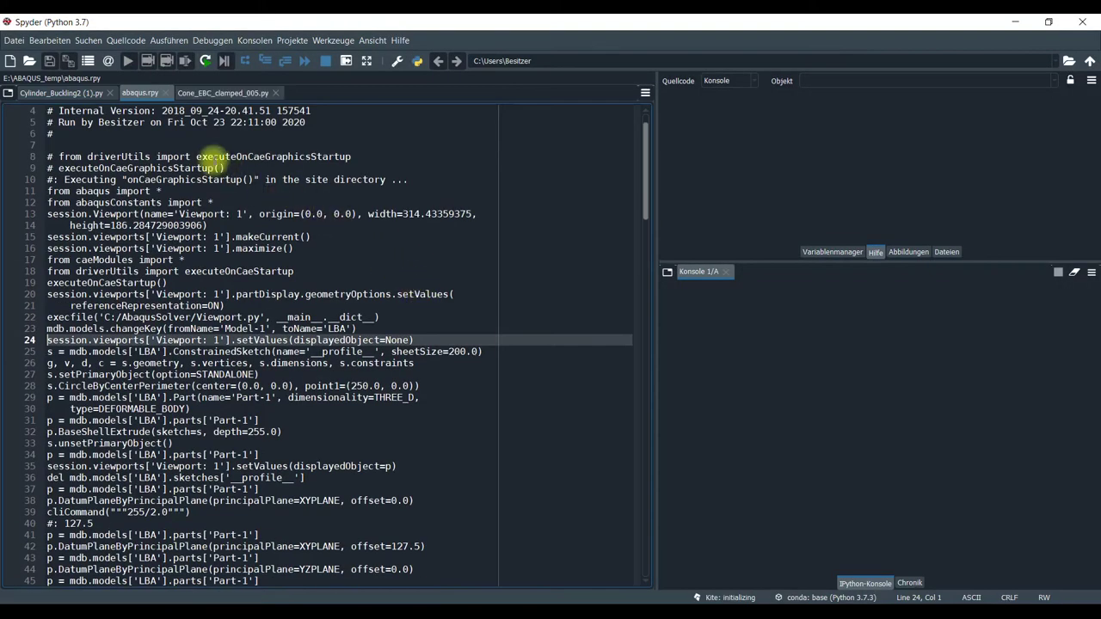
{"action": "left_click", "coordinate": [203, 89]}
{"action": "scroll", "coordinate": [163, 344], "scroll_direction": "down", "scroll_amount": 20}
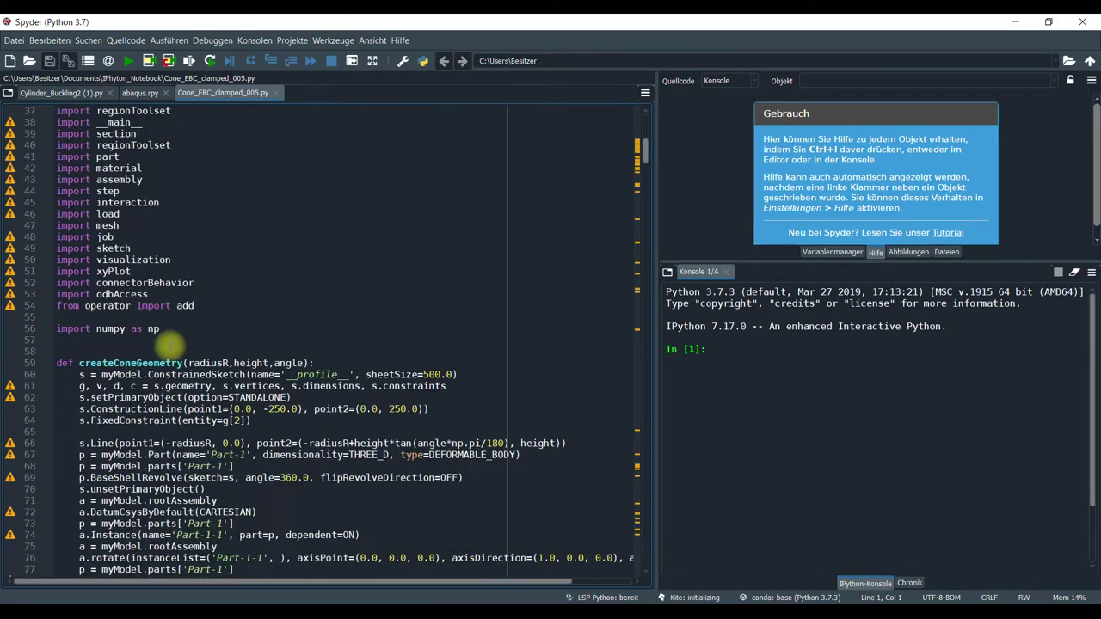
{"action": "left_click_drag", "start_coordinate": [651, 201], "coordinate": [630, 382]}
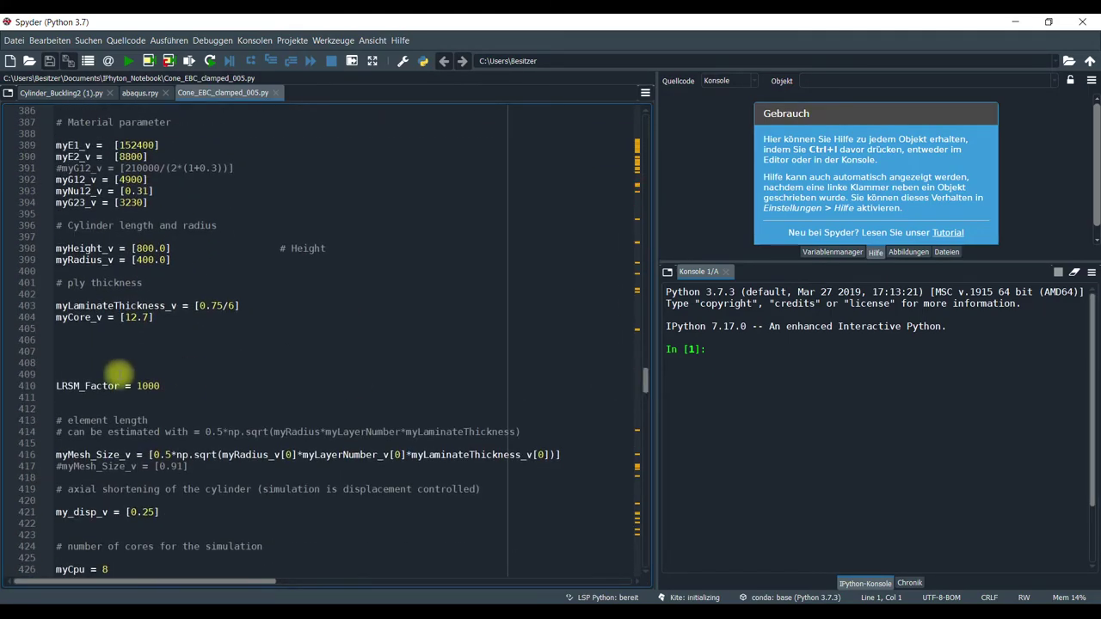
{"action": "scroll", "coordinate": [134, 370], "scroll_direction": "down", "scroll_amount": 5}
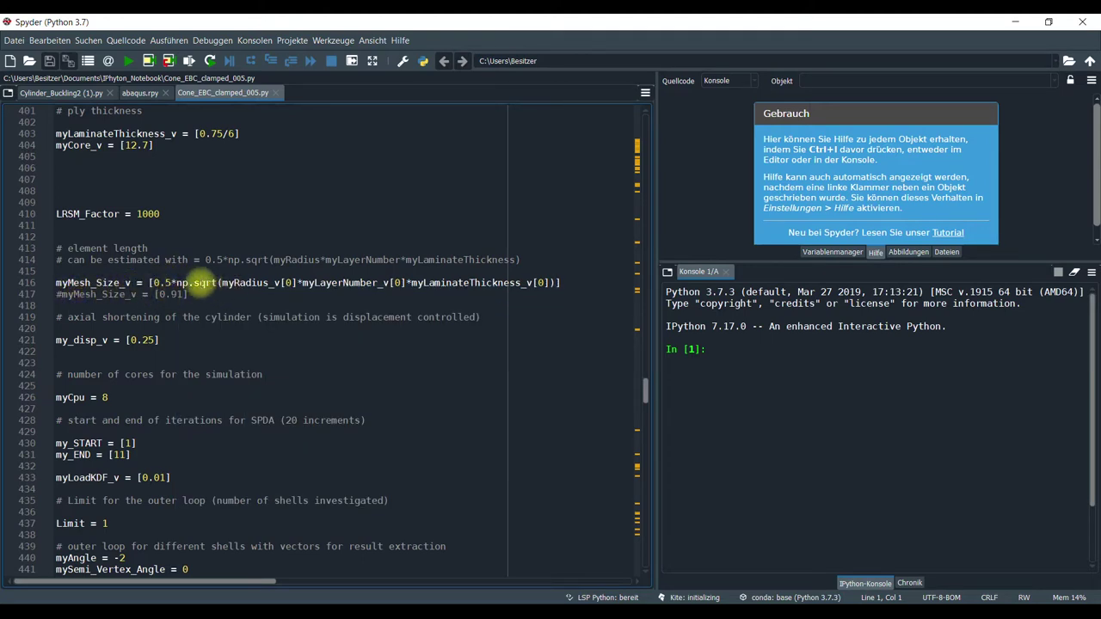
Import numpy as np in the console and try to evaluate the script's myMesh_Size_v expression there
{"action": "left_click", "coordinate": [722, 346]}
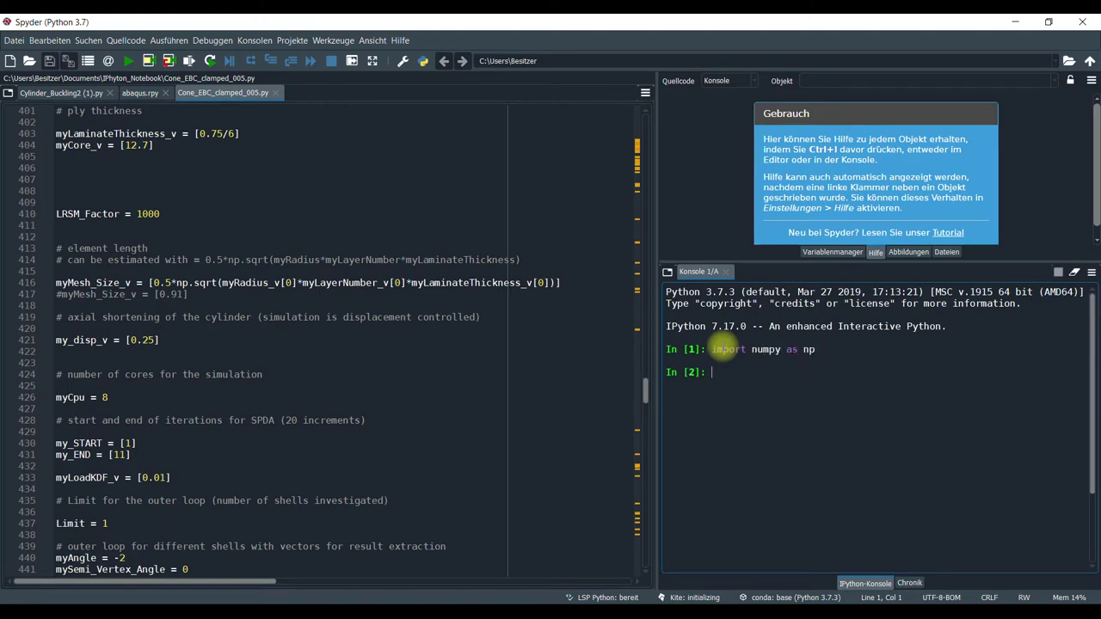
{"action": "left_click_drag", "start_coordinate": [149, 284], "coordinate": [561, 284]}
{"action": "key", "text": "ctrl+c"}
{"action": "left_click", "coordinate": [723, 371]}
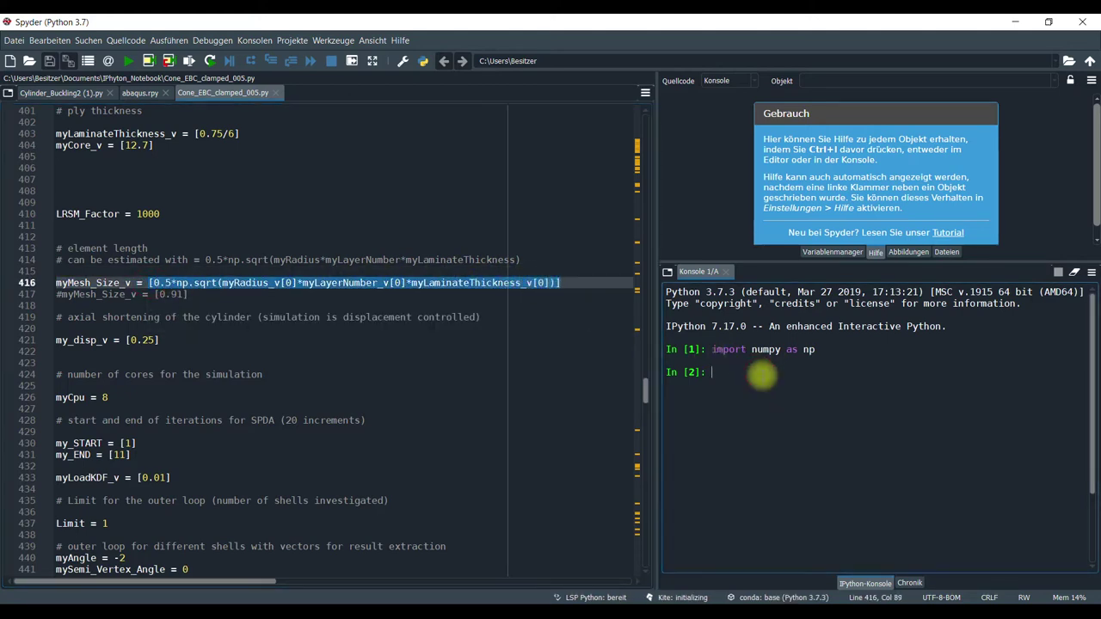
{"action": "key", "text": "ctrl+v"}
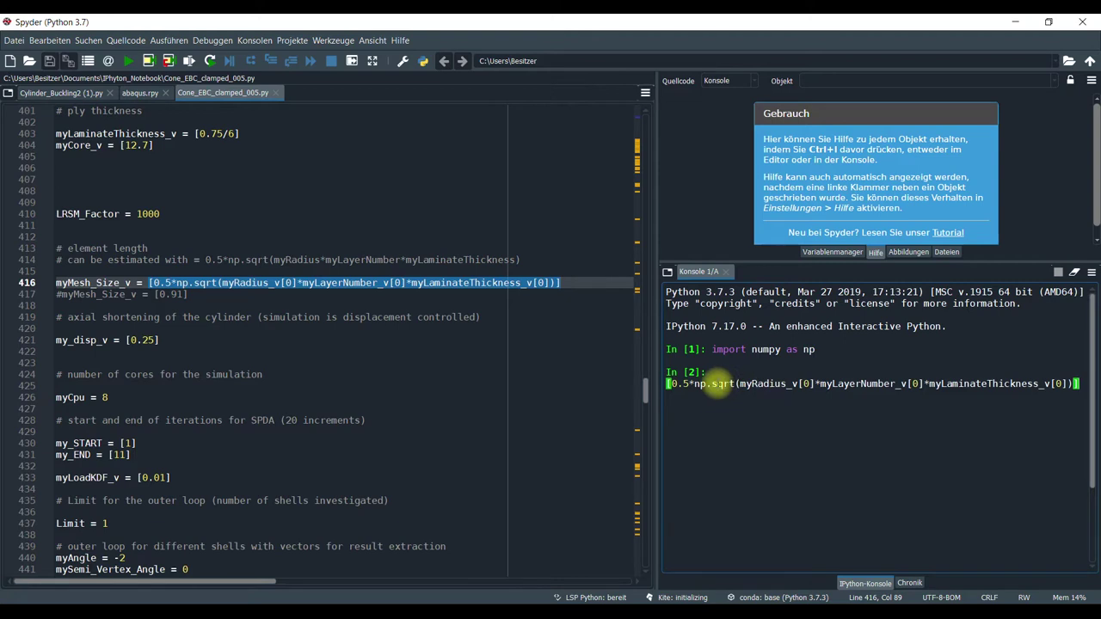
{"action": "key", "text": "Return"}
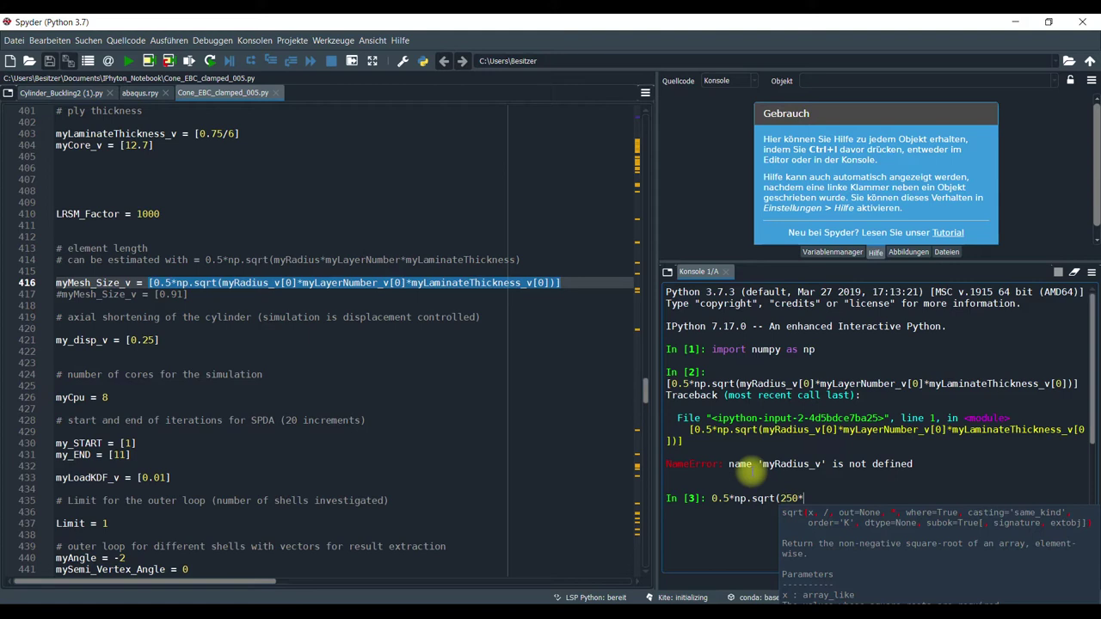
Calculate the element length in the console with 0.5*np.sqrt(250*0.06) and select the result
{"action": "type", "text": ")"}
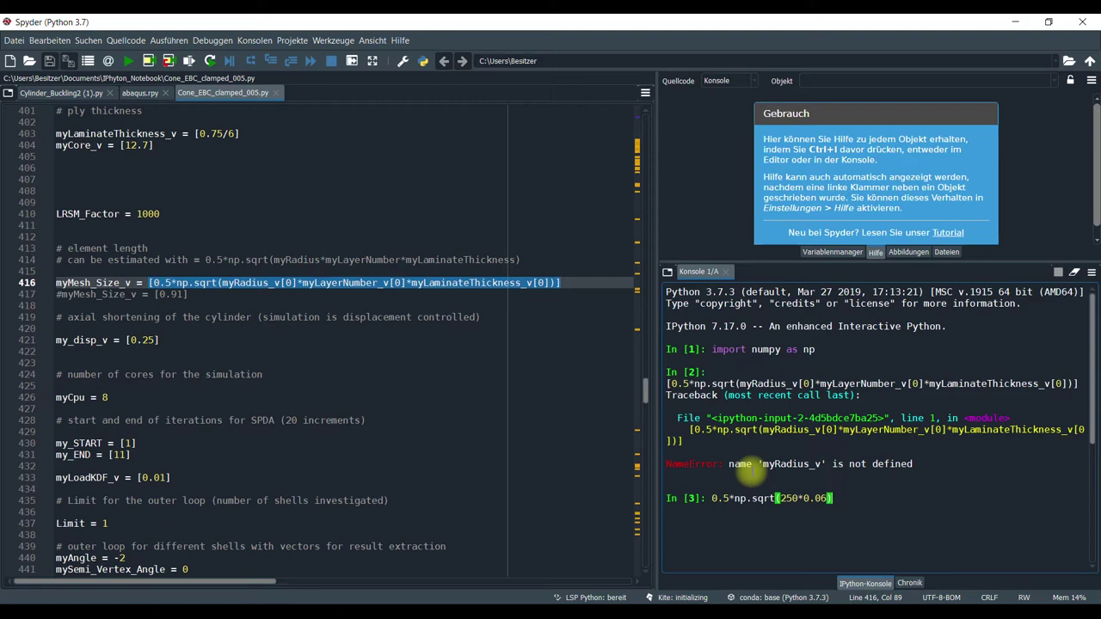
{"action": "key", "text": "Return"}
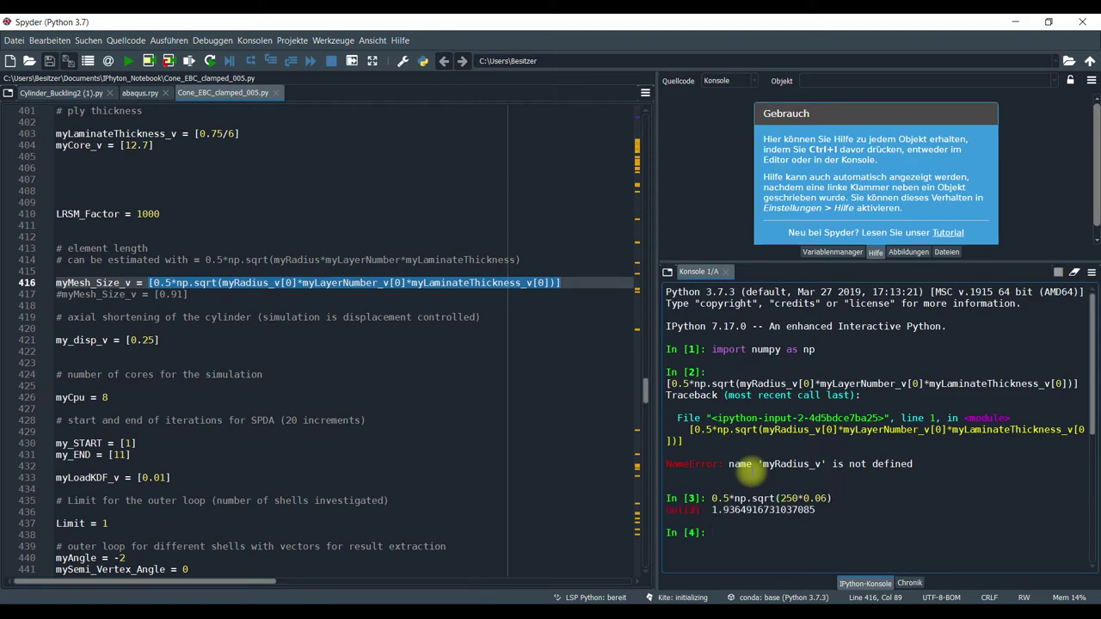
{"action": "left_click_drag", "start_coordinate": [817, 511], "coordinate": [713, 510]}
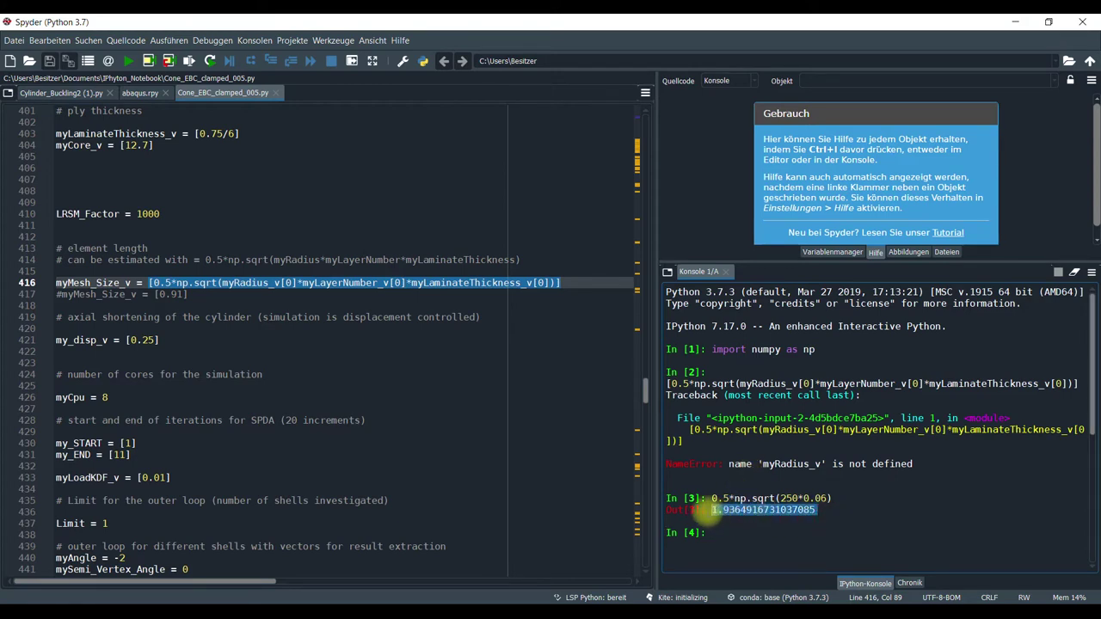
Switch back to Abaqus/CAE and seed Part-1 with an approximate global size of 2
{"action": "left_click", "coordinate": [349, 612]}
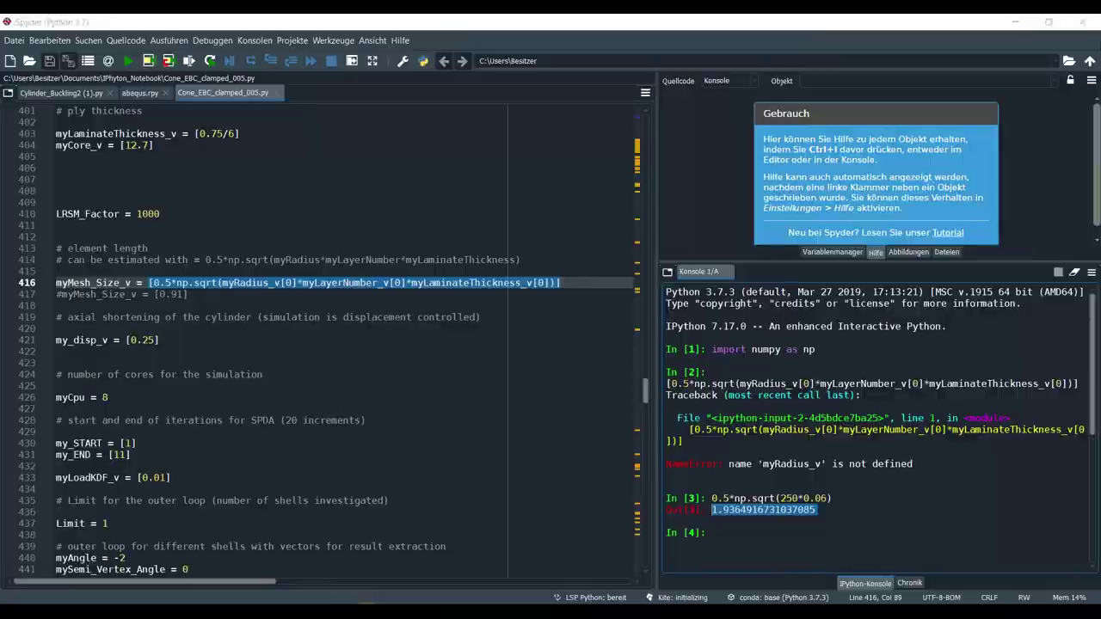
{"action": "left_click", "coordinate": [246, 164]}
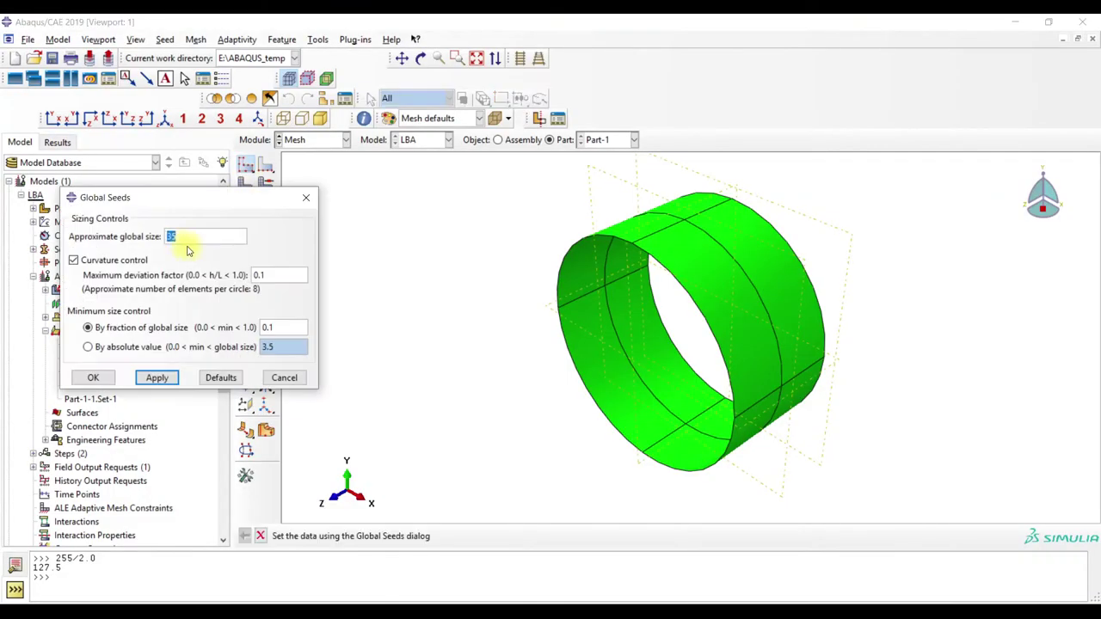
{"action": "left_click", "coordinate": [150, 378]}
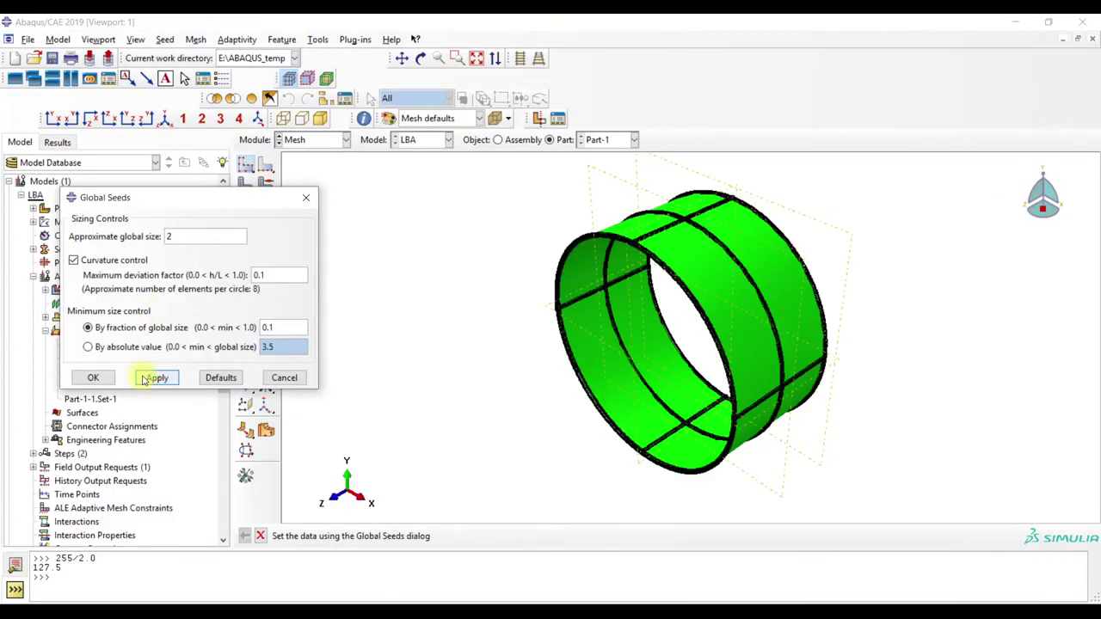
{"action": "left_click", "coordinate": [306, 197]}
Mesh Part-1 and check the number of generated elements in the message log
{"action": "left_click", "coordinate": [265, 187]}
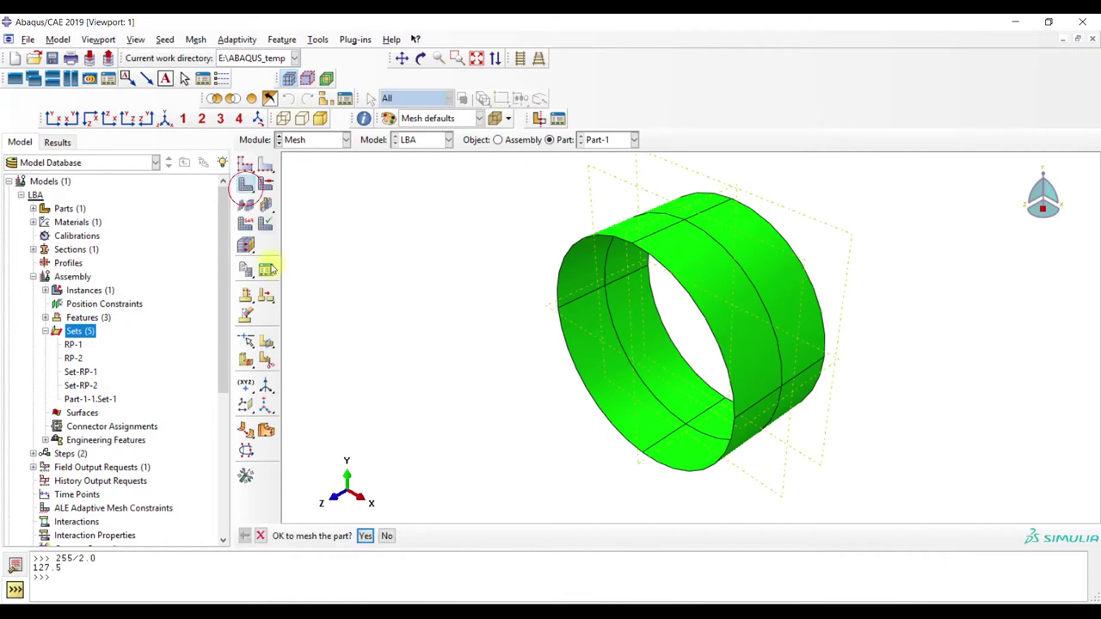
{"action": "left_click", "coordinate": [362, 533]}
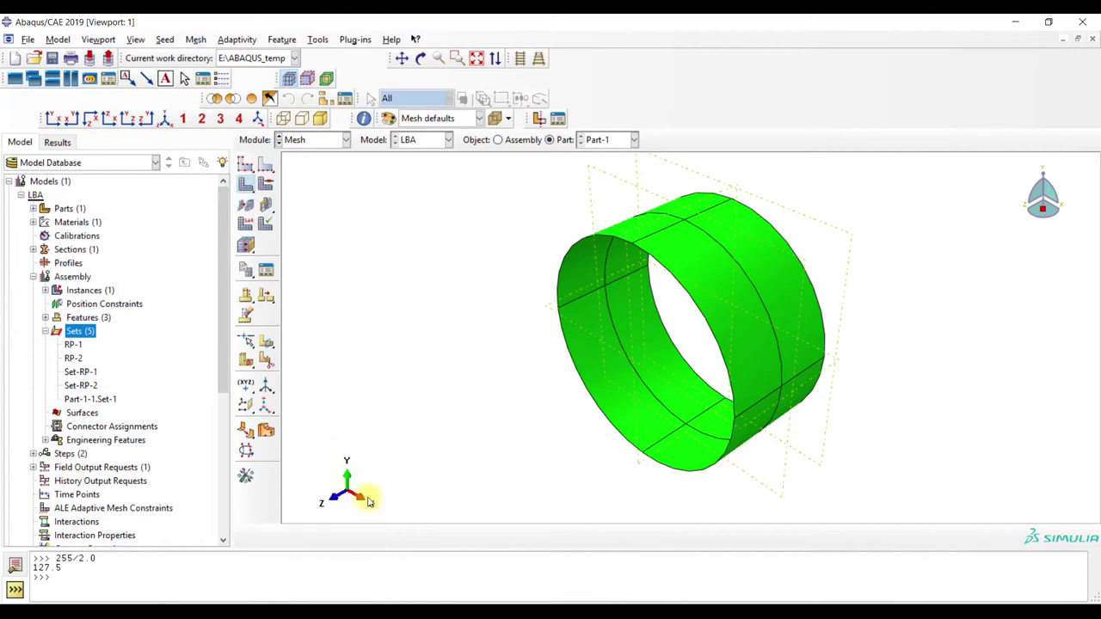
{"action": "left_click", "coordinate": [21, 571]}
{"action": "double_click", "coordinate": [65, 596]}
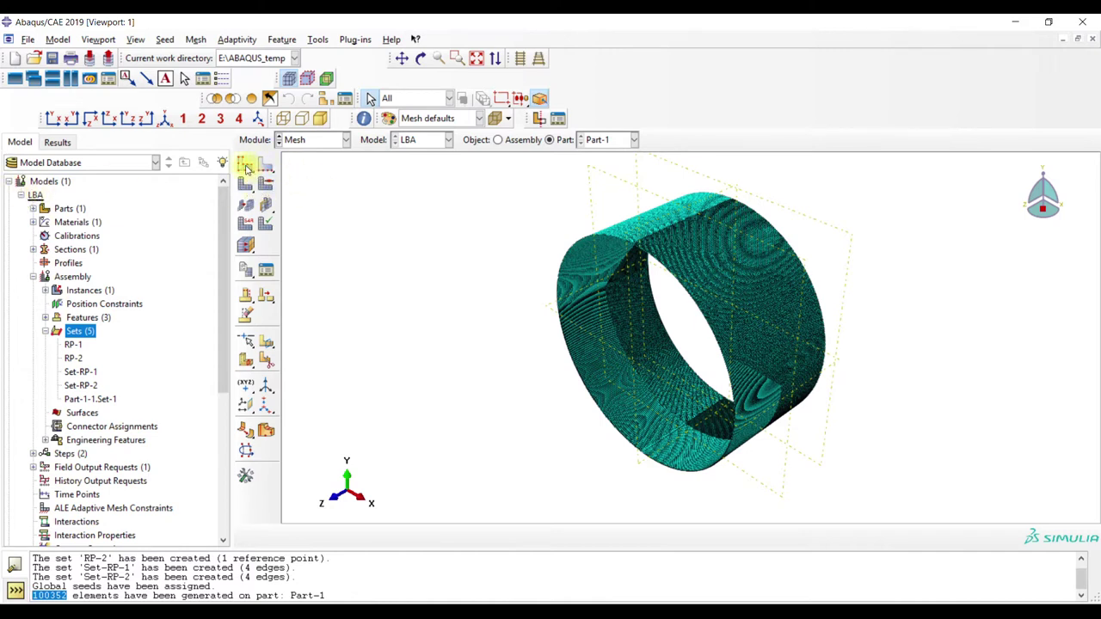
In the Job module, create a full analysis job named LBA from the LBA model with default settings
{"action": "left_click", "coordinate": [317, 140]}
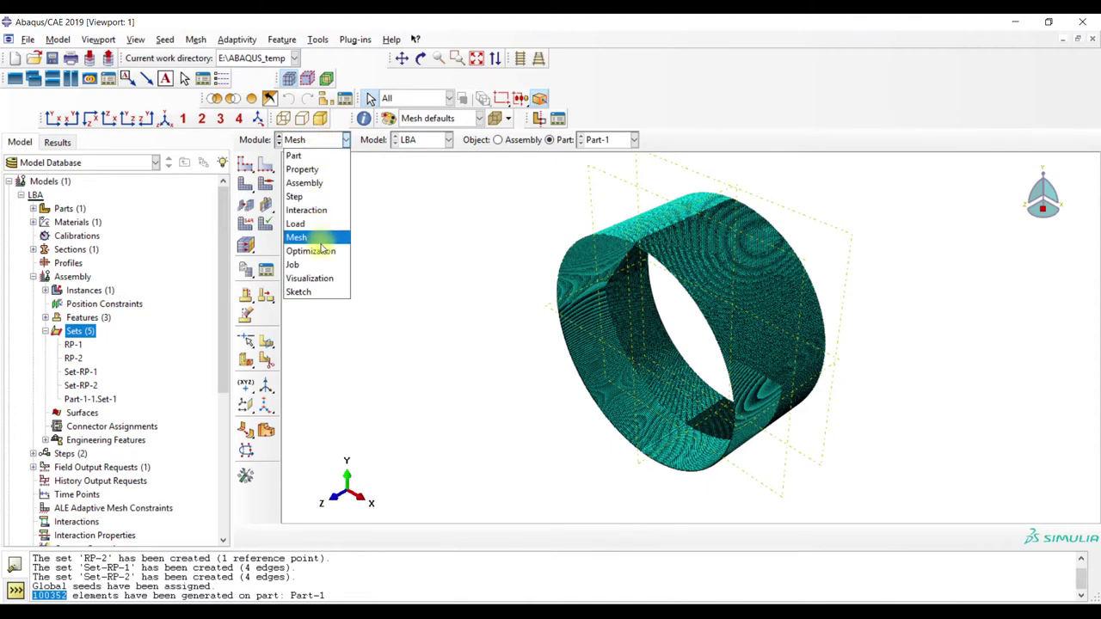
{"action": "left_click", "coordinate": [308, 270]}
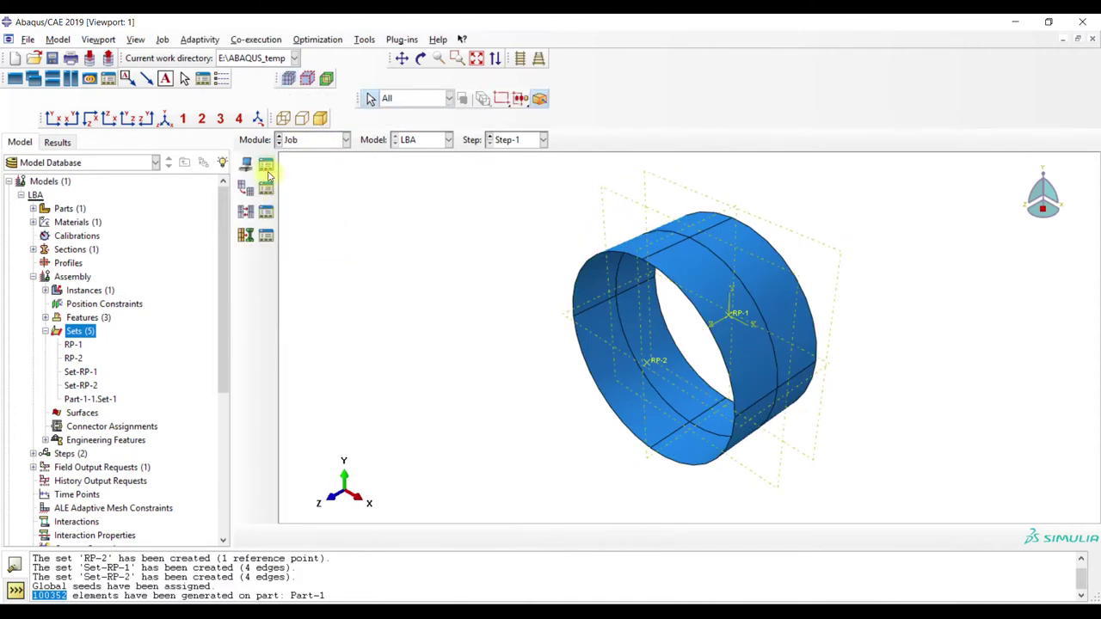
{"action": "left_click", "coordinate": [265, 164]}
{"action": "left_click", "coordinate": [434, 492]}
{"action": "type", "text": "LBA"}
{"action": "key", "text": "BackSpace"}
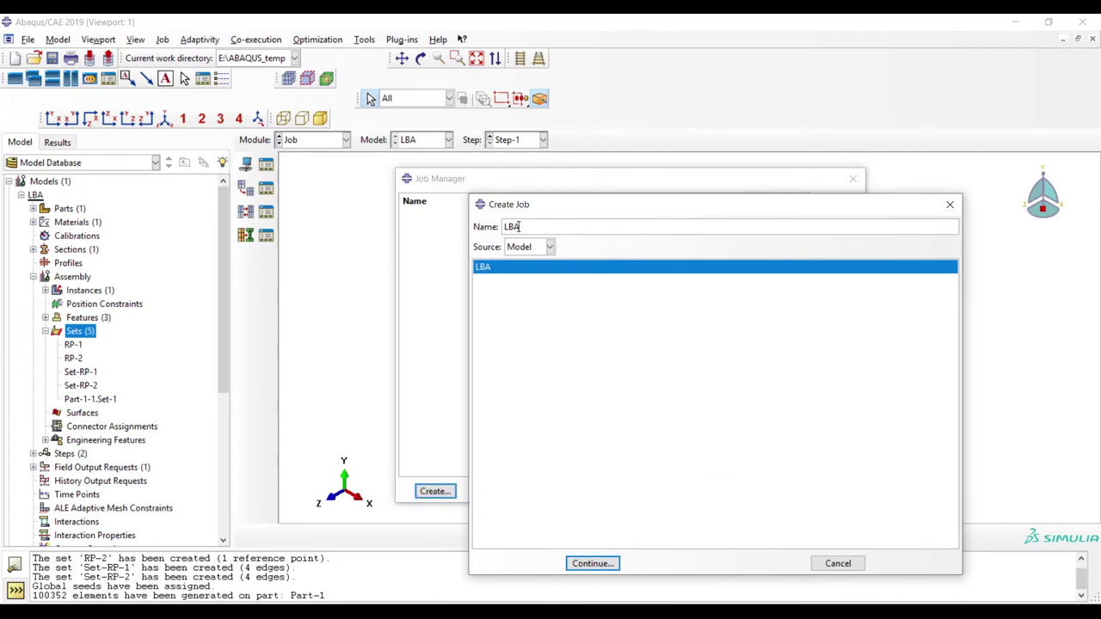
{"action": "left_click", "coordinate": [590, 564]}
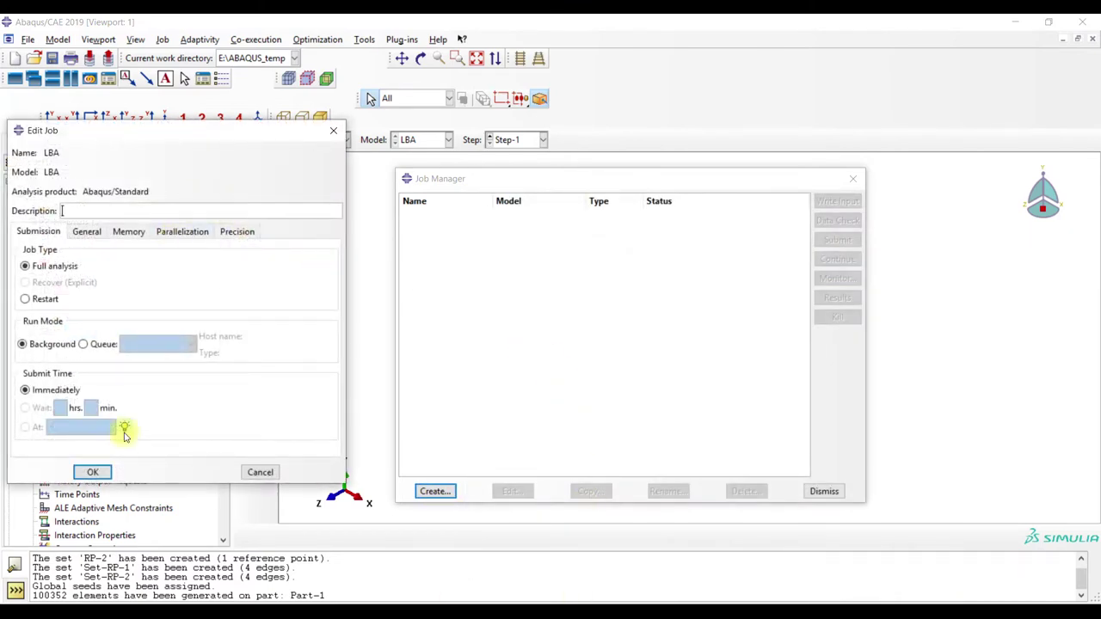
{"action": "left_click", "coordinate": [91, 469]}
Save the model database as Postbuckling in the ABAQUS_temp folder and submit the LBA job
{"action": "left_click", "coordinate": [51, 58]}
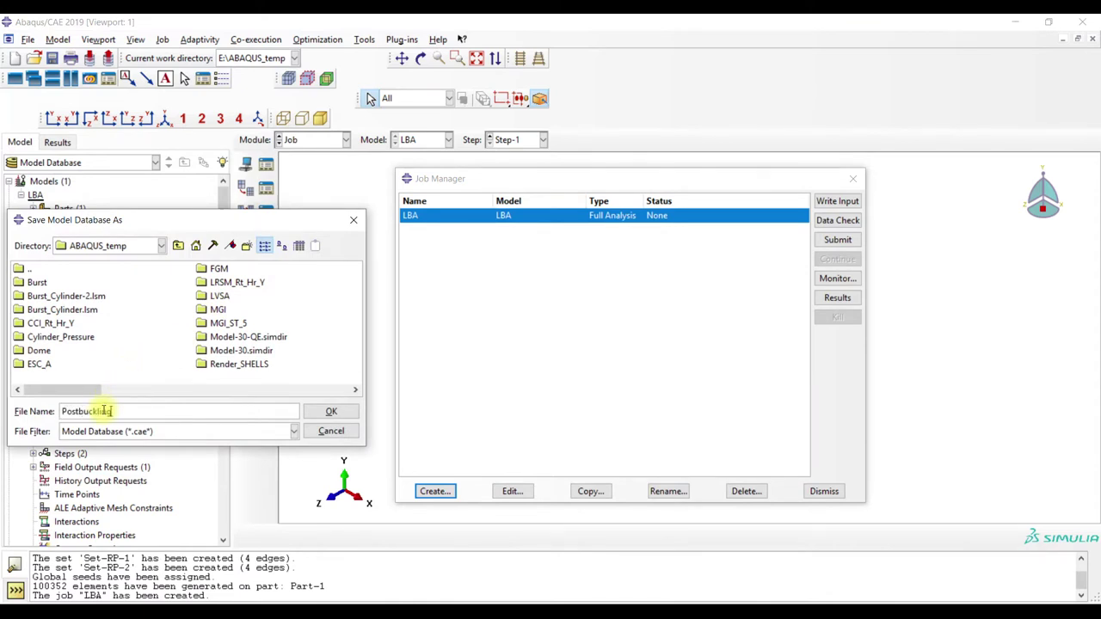
{"action": "type", "text": "Postbuckling"}
{"action": "left_click", "coordinate": [331, 411]}
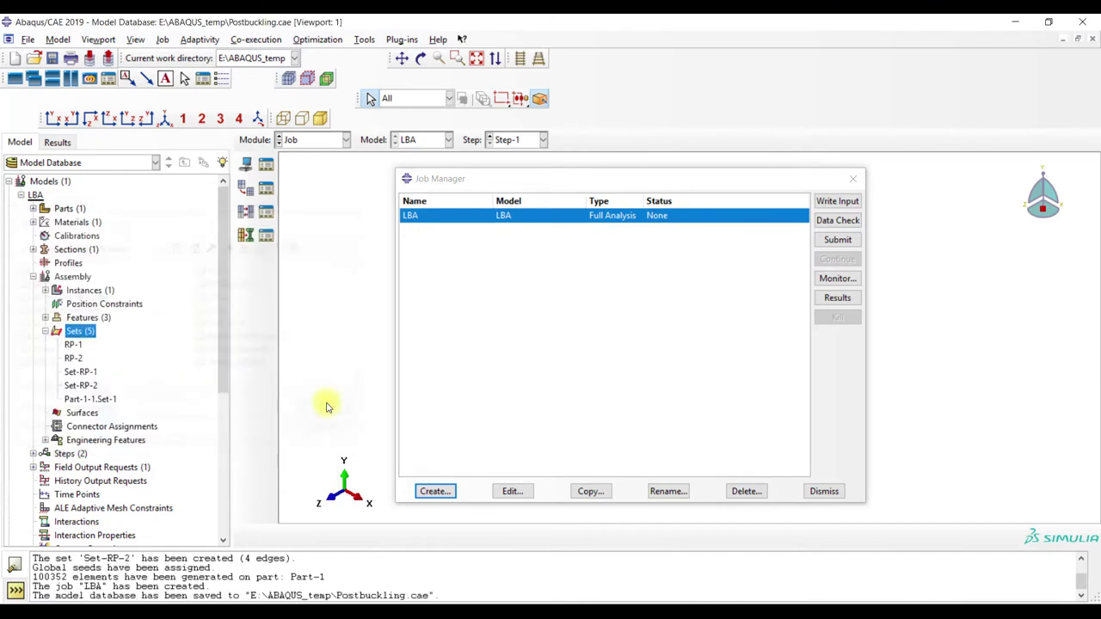
{"action": "left_click", "coordinate": [827, 242]}
{"action": "left_click", "coordinate": [348, 382]}
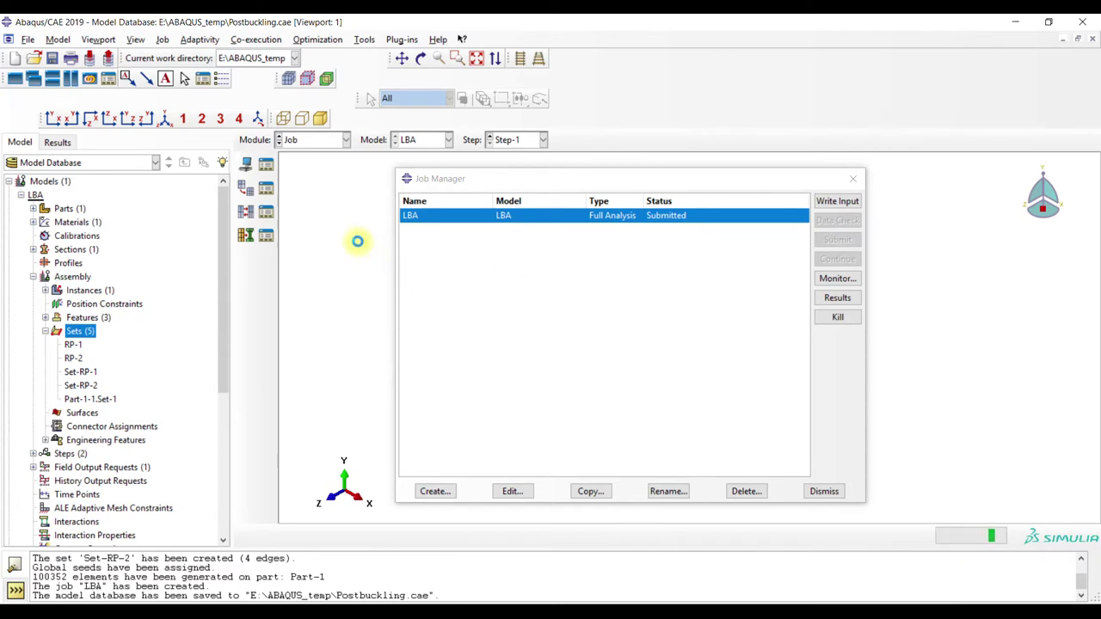
Copy the LBA model to a new model named GNA-3D-Contact
{"action": "double_click", "coordinate": [35, 195]}
{"action": "right_click", "coordinate": [36, 195]}
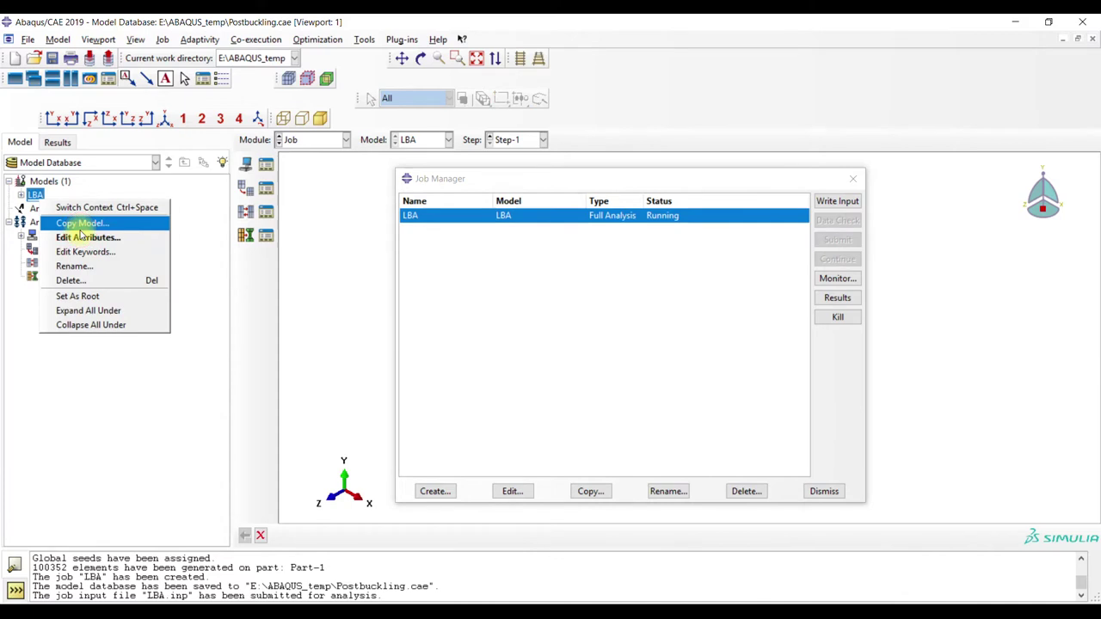
{"action": "left_click", "coordinate": [74, 223]}
{"action": "type", "text": "GNA-3D-Contact"}
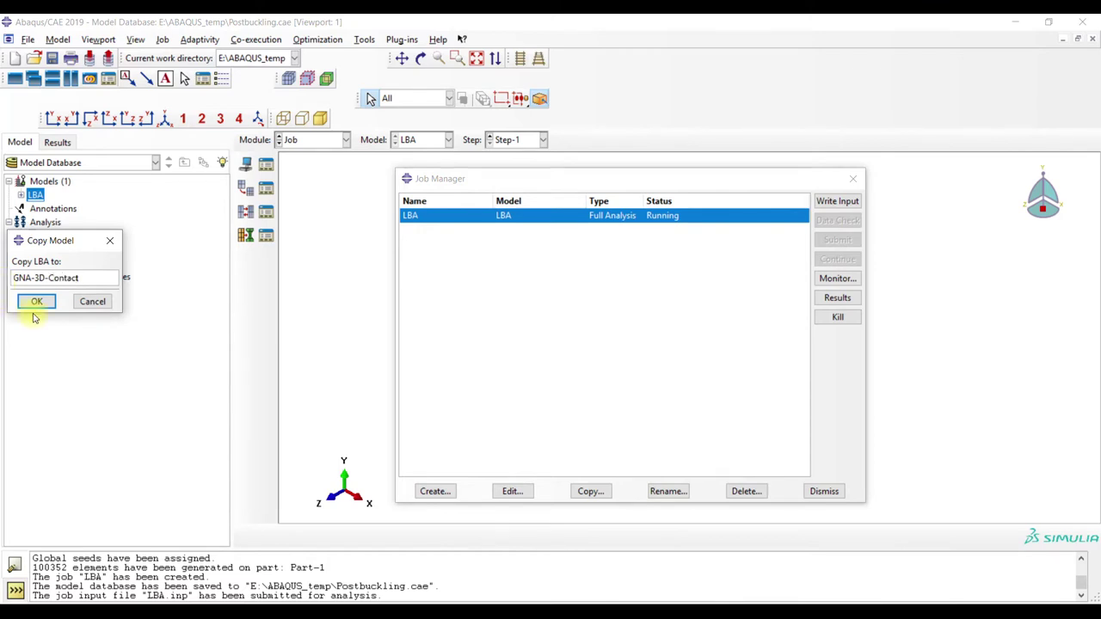
{"action": "left_click", "coordinate": [34, 308]}
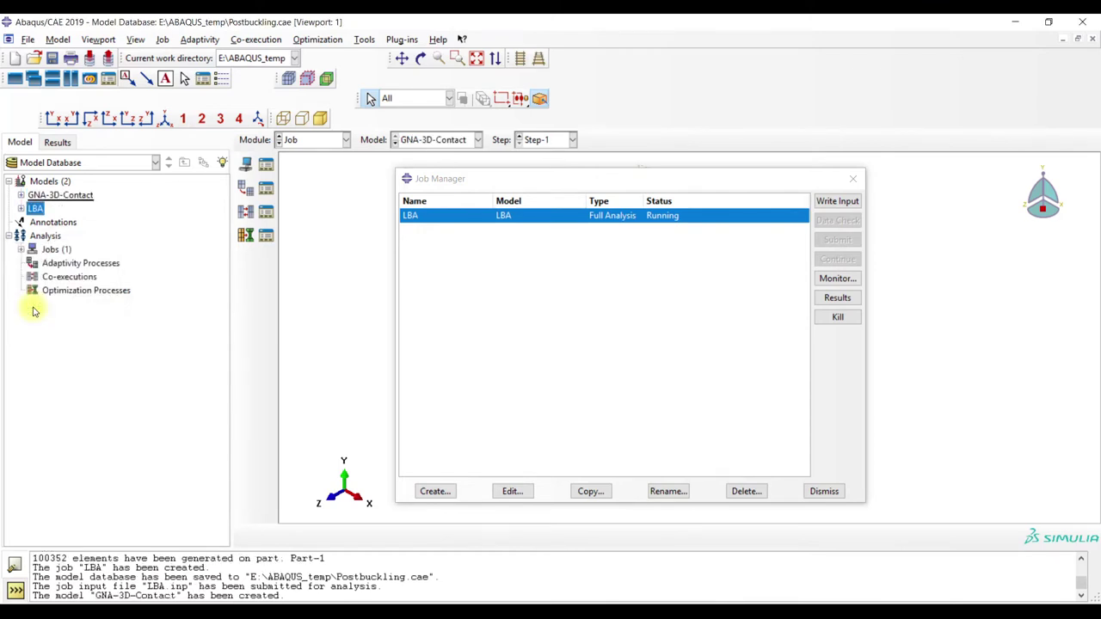
In the Part module, start a new 3D deformable part in the GNA-3D-Contact model with a solid extrusion base feature, named Part-2
{"action": "left_click", "coordinate": [309, 142]}
{"action": "left_click", "coordinate": [312, 154]}
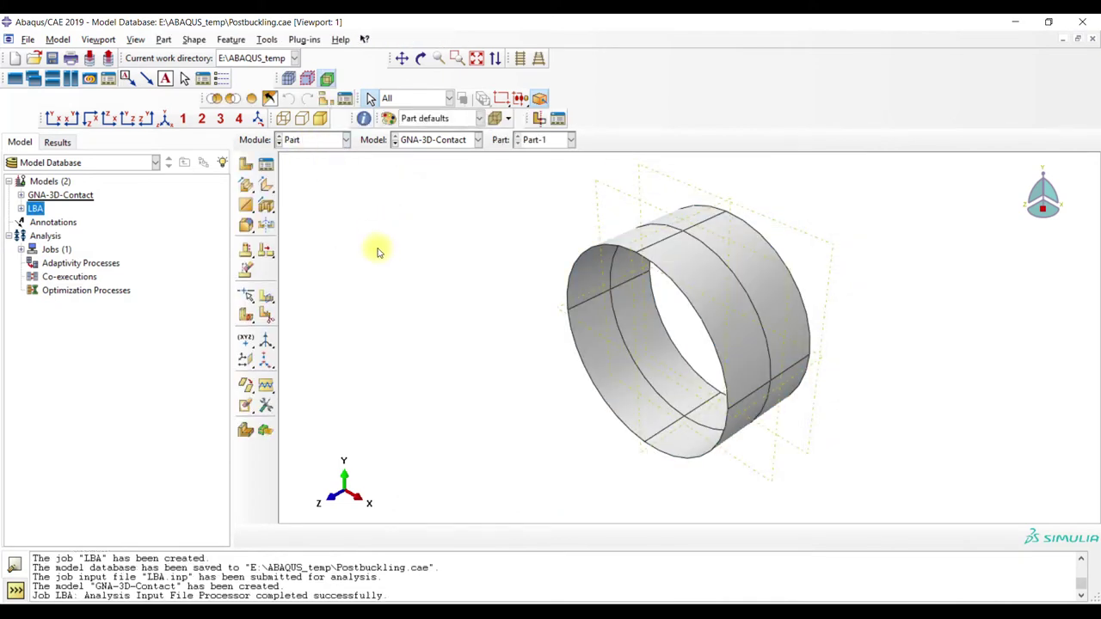
{"action": "left_click", "coordinate": [21, 196]}
{"action": "left_click", "coordinate": [32, 198]}
{"action": "left_click", "coordinate": [45, 213]}
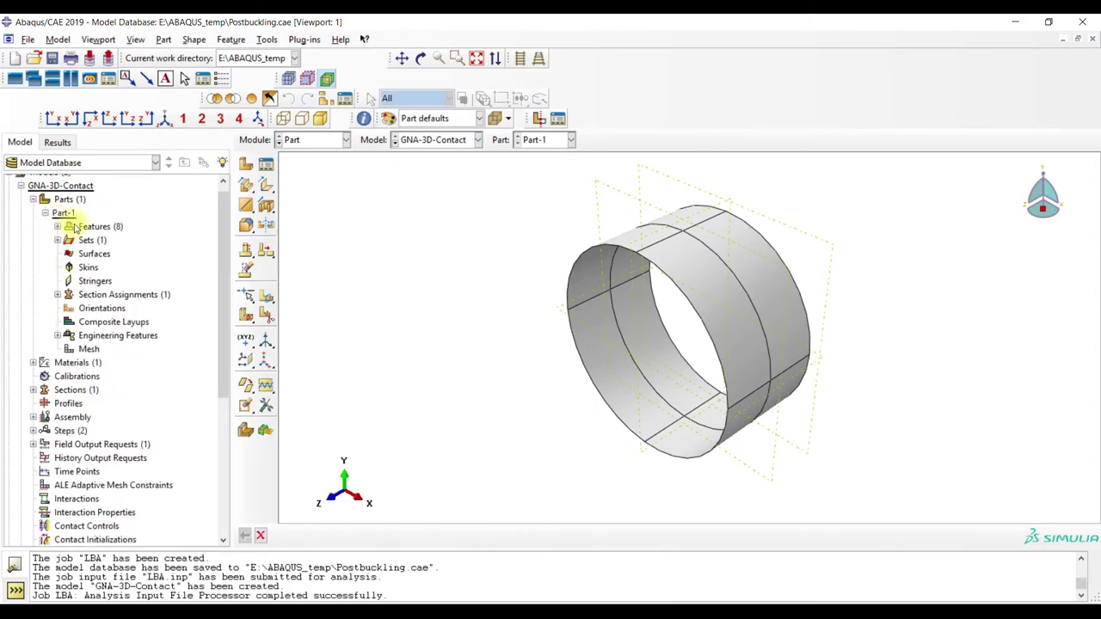
{"action": "left_click", "coordinate": [44, 213]}
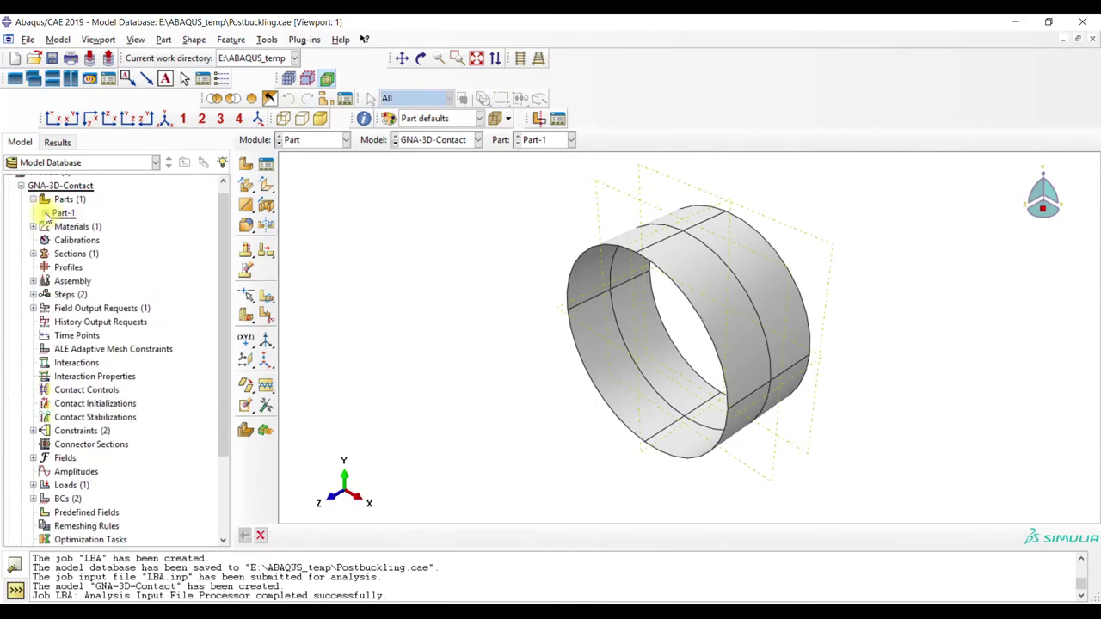
{"action": "left_click", "coordinate": [60, 199]}
{"action": "double_click", "coordinate": [61, 200]}
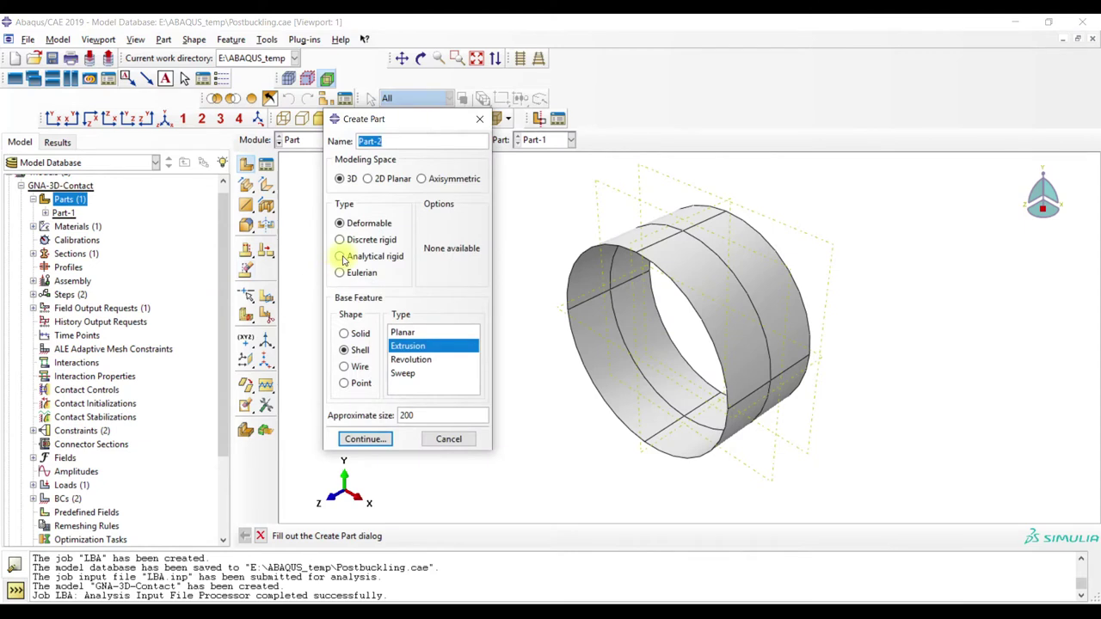
{"action": "left_click", "coordinate": [359, 335]}
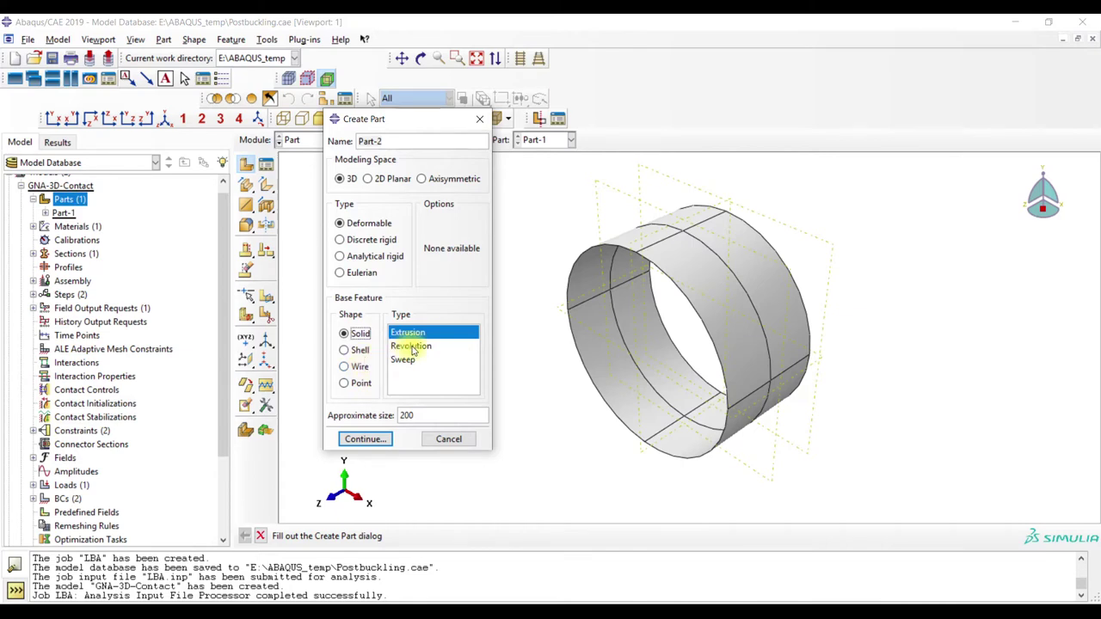
{"action": "left_click", "coordinate": [371, 441]}
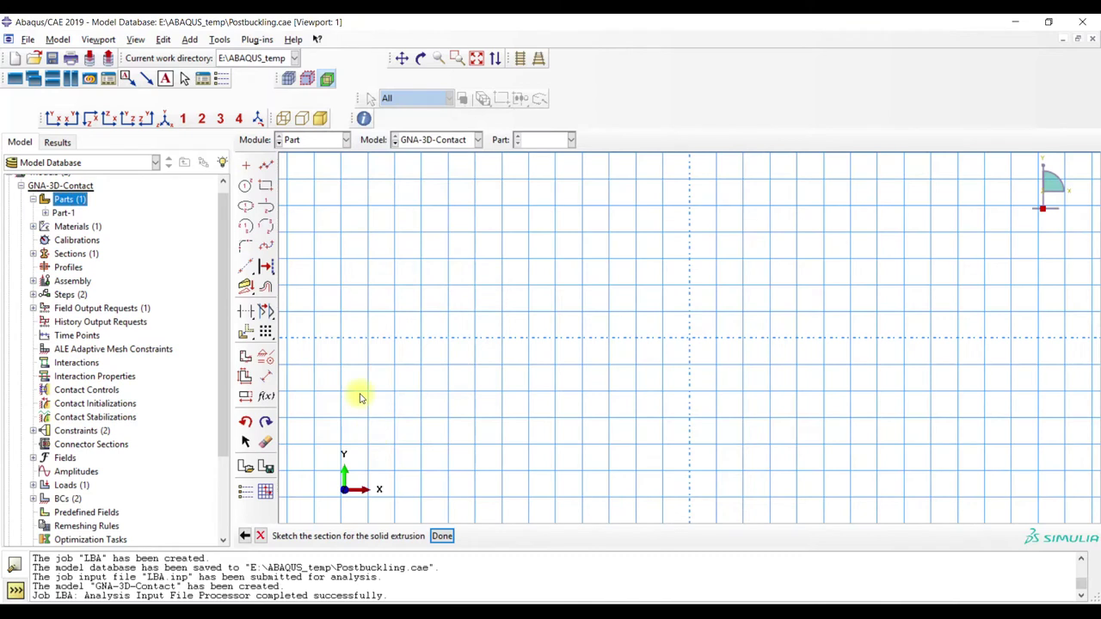
Sketch a rectangle 5 high from x = -260 to 260, resting on the x axis, and extrude it 520 deep into a square plate
{"action": "left_click", "coordinate": [267, 187]}
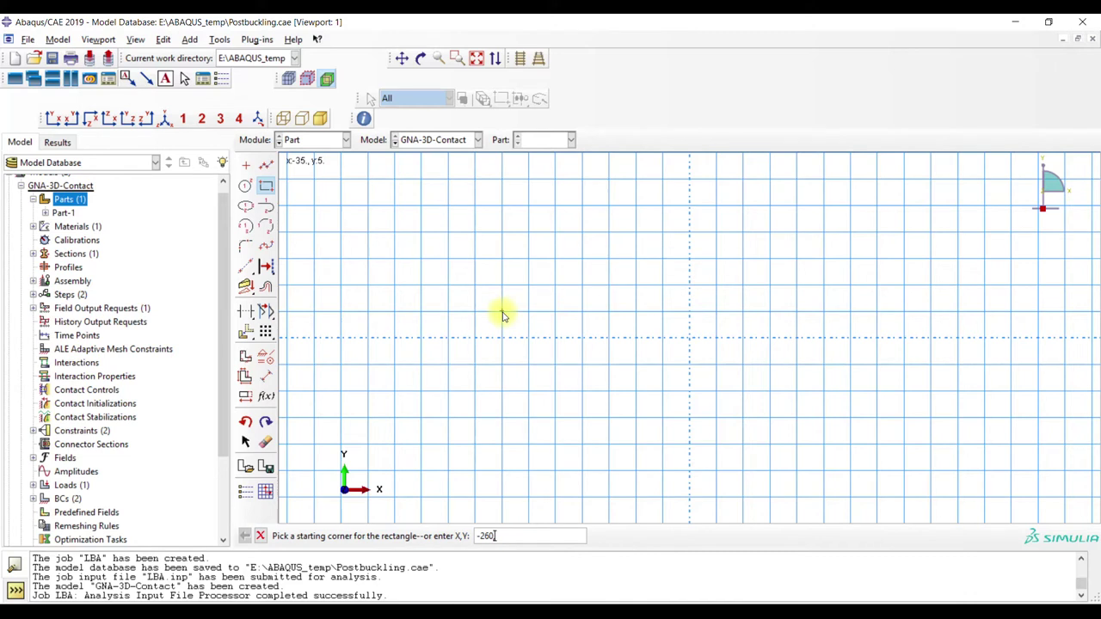
{"action": "left_click", "coordinate": [501, 311]}
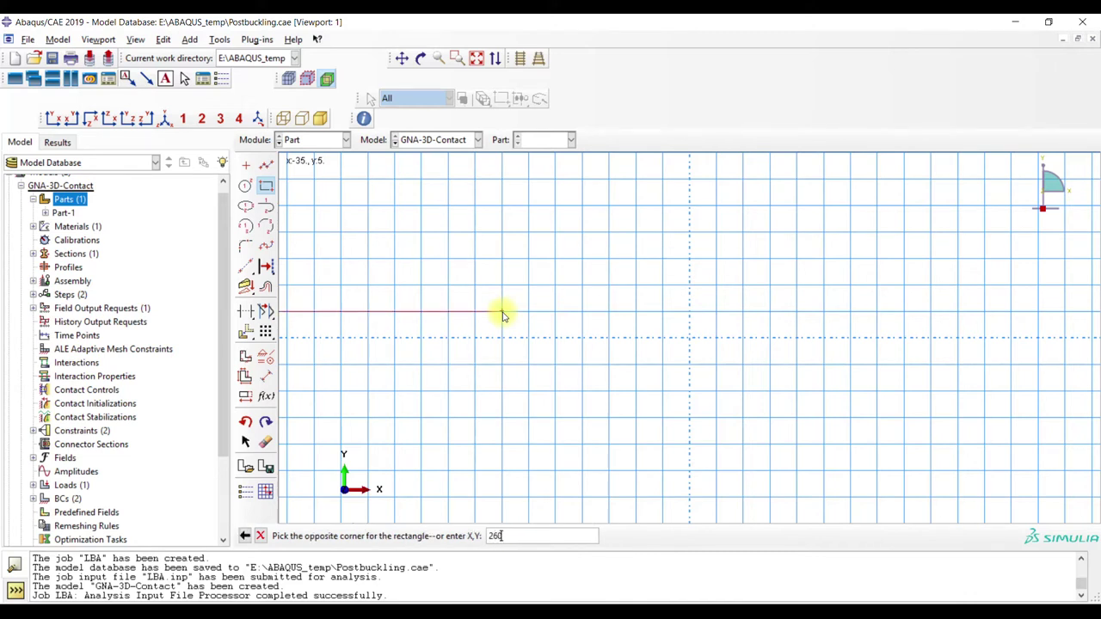
{"action": "type", "text": "260,0"}
{"action": "key", "text": "Return"}
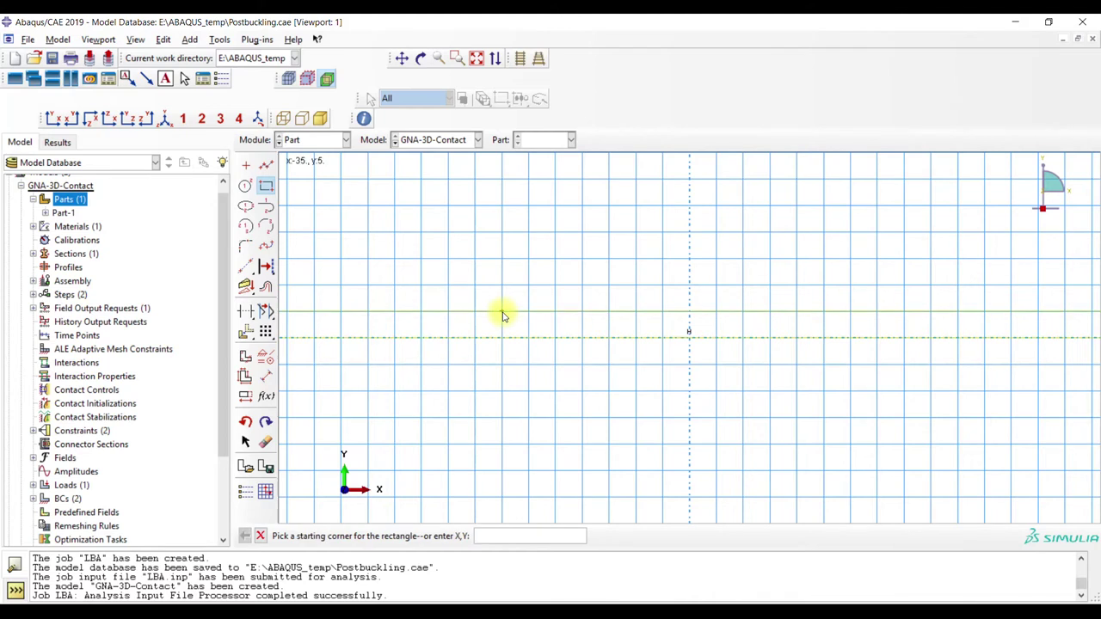
{"action": "left_click", "coordinate": [260, 536]}
{"action": "left_click", "coordinate": [442, 536]}
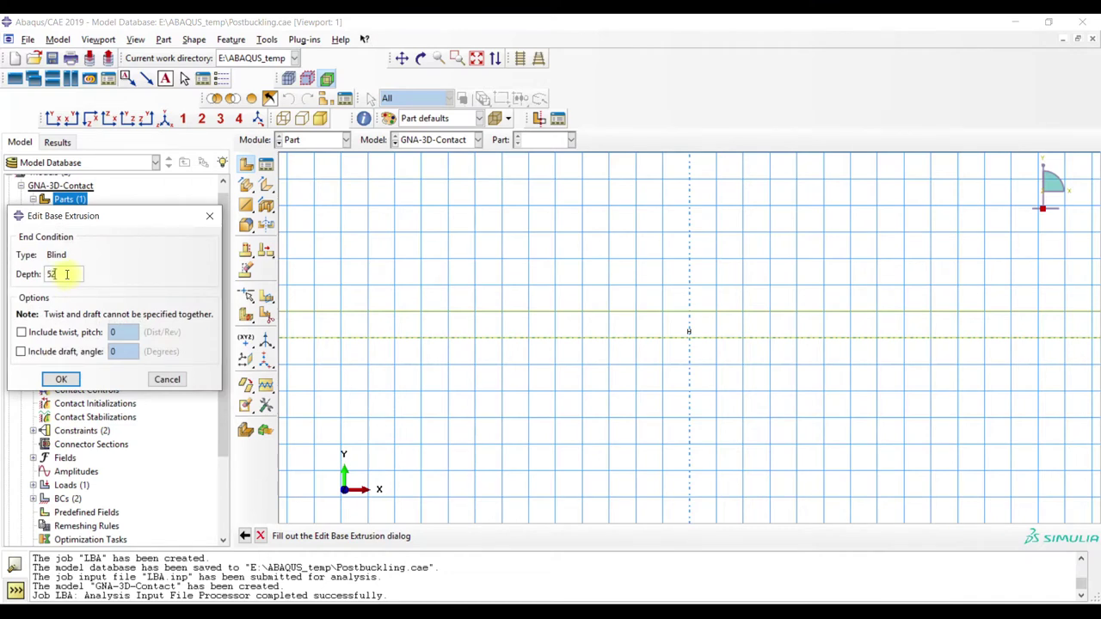
{"action": "left_click", "coordinate": [61, 379]}
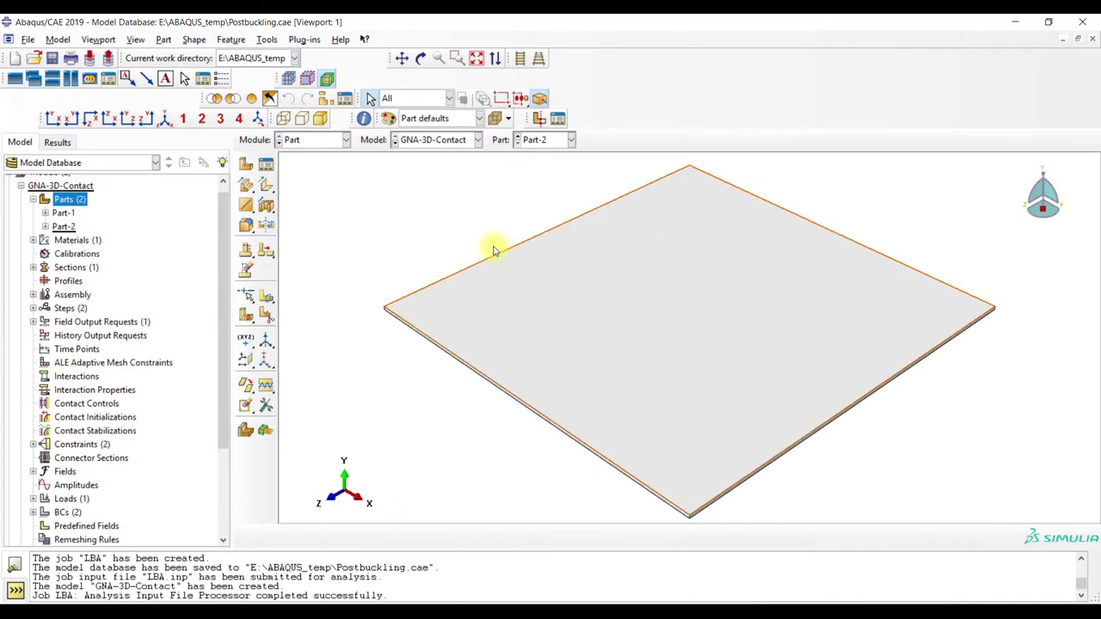
In the Property module, create a homogeneous solid section named Section-2 with the default settings
{"action": "left_click", "coordinate": [316, 142]}
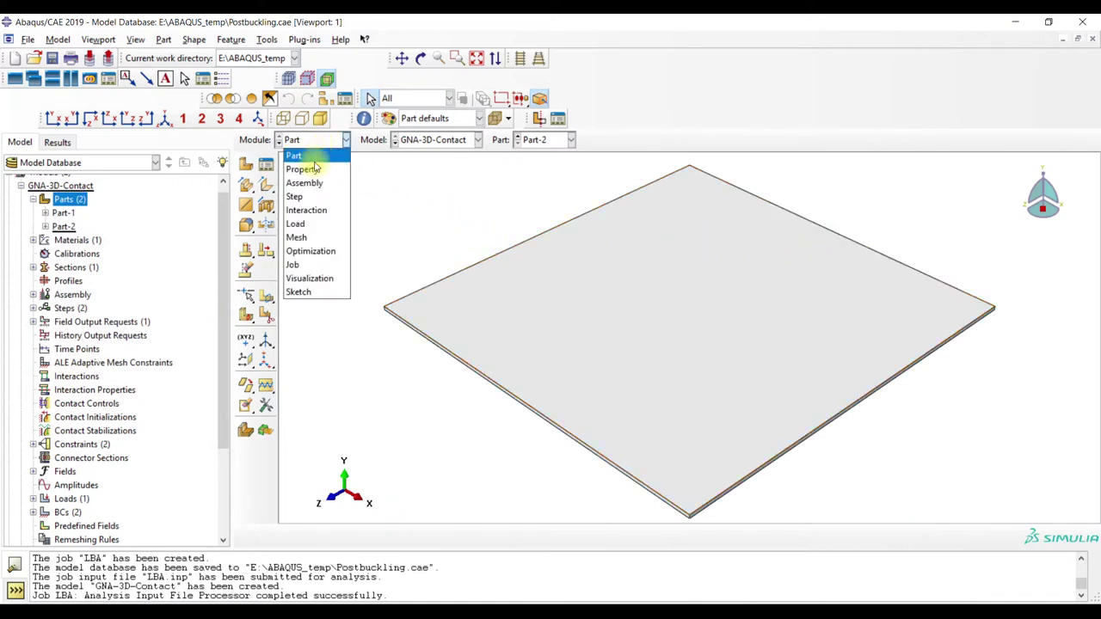
{"action": "left_click", "coordinate": [303, 169]}
{"action": "left_click", "coordinate": [267, 166]}
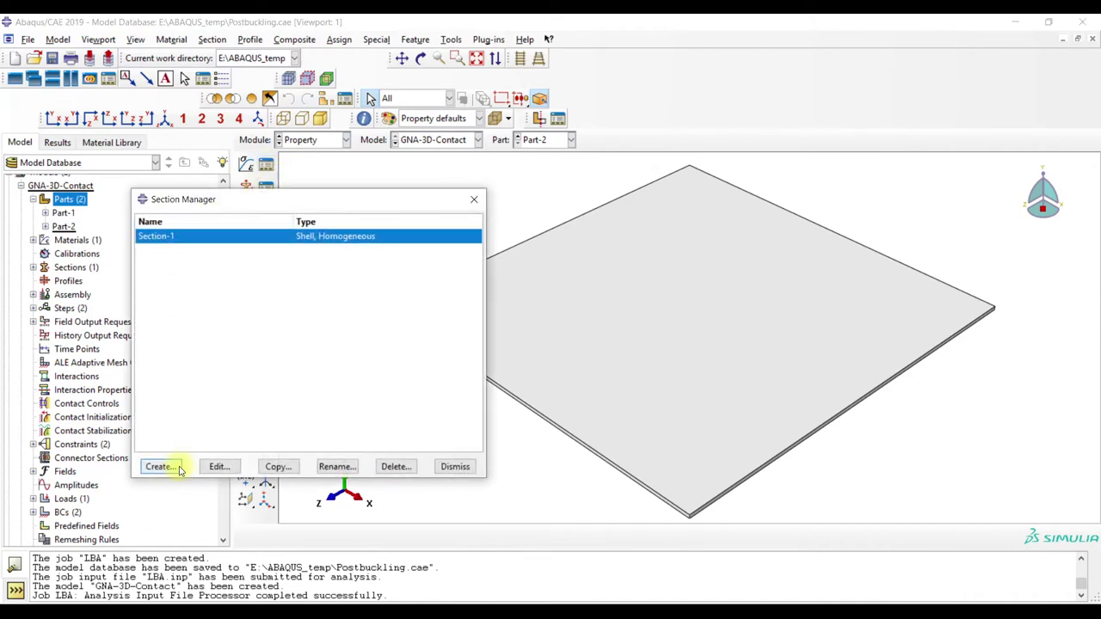
{"action": "left_click", "coordinate": [183, 467]}
{"action": "left_click", "coordinate": [24, 268]}
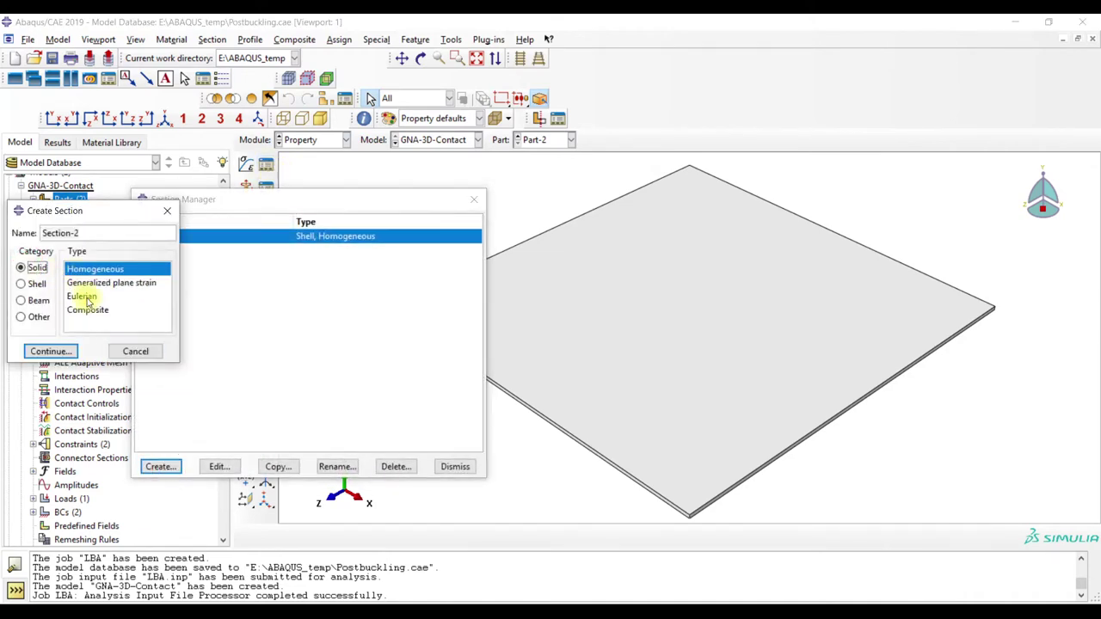
{"action": "left_click", "coordinate": [51, 352]}
{"action": "left_click", "coordinate": [53, 239]}
{"action": "left_click", "coordinate": [455, 466]}
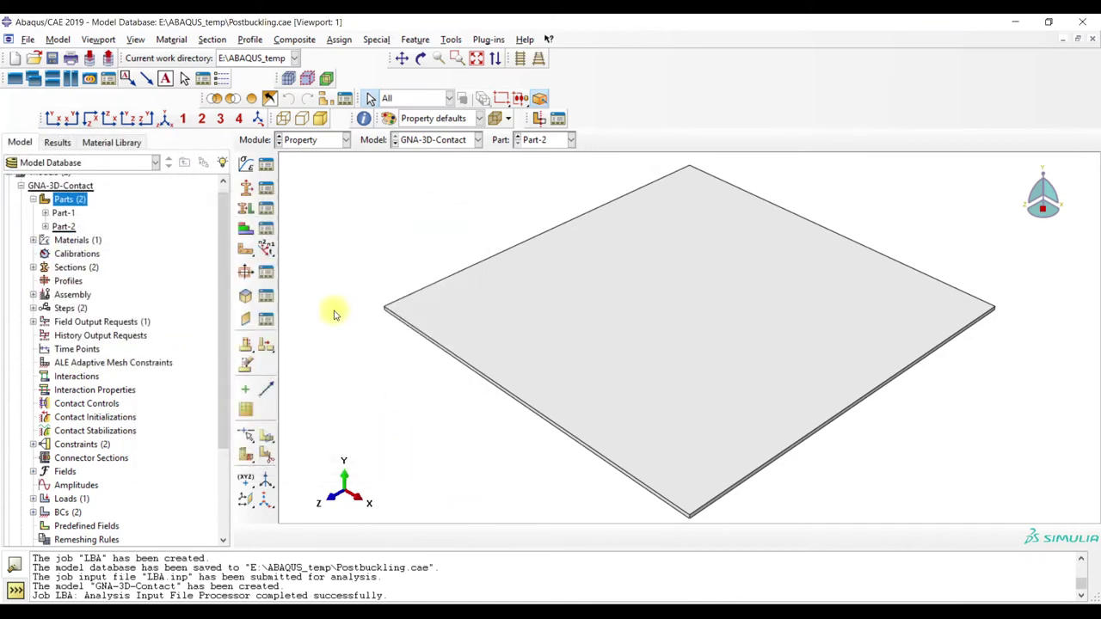
Return to the Part module and create a datum plane on Part-2 from the XZ principal plane using the default offset
{"action": "left_click", "coordinate": [307, 141]}
{"action": "left_click", "coordinate": [294, 155]}
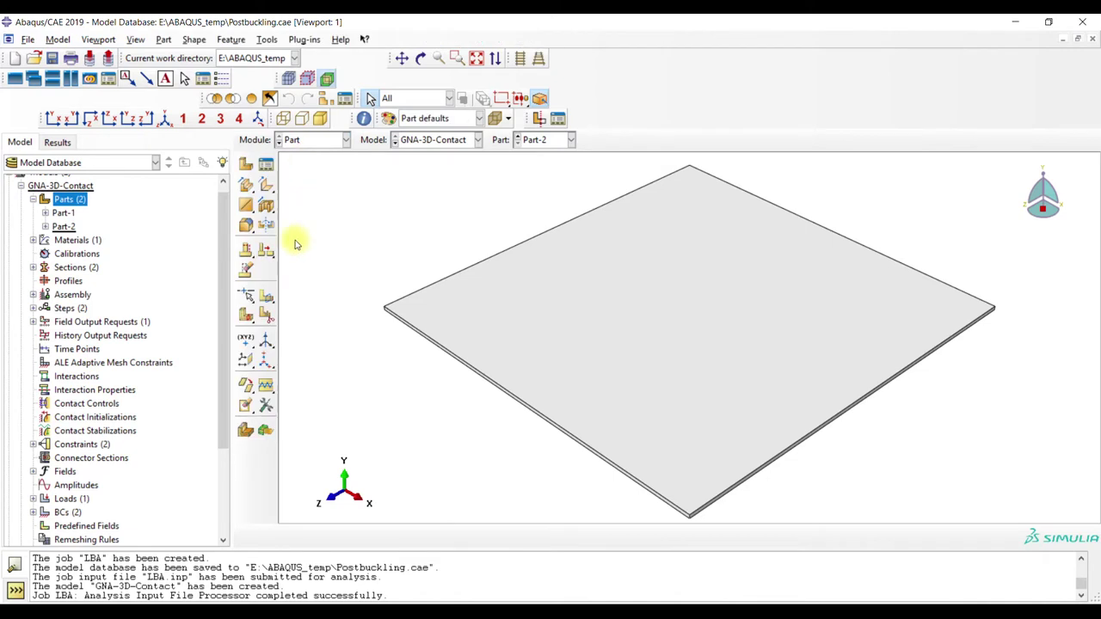
{"action": "left_click", "coordinate": [248, 320]}
{"action": "left_click", "coordinate": [246, 362]}
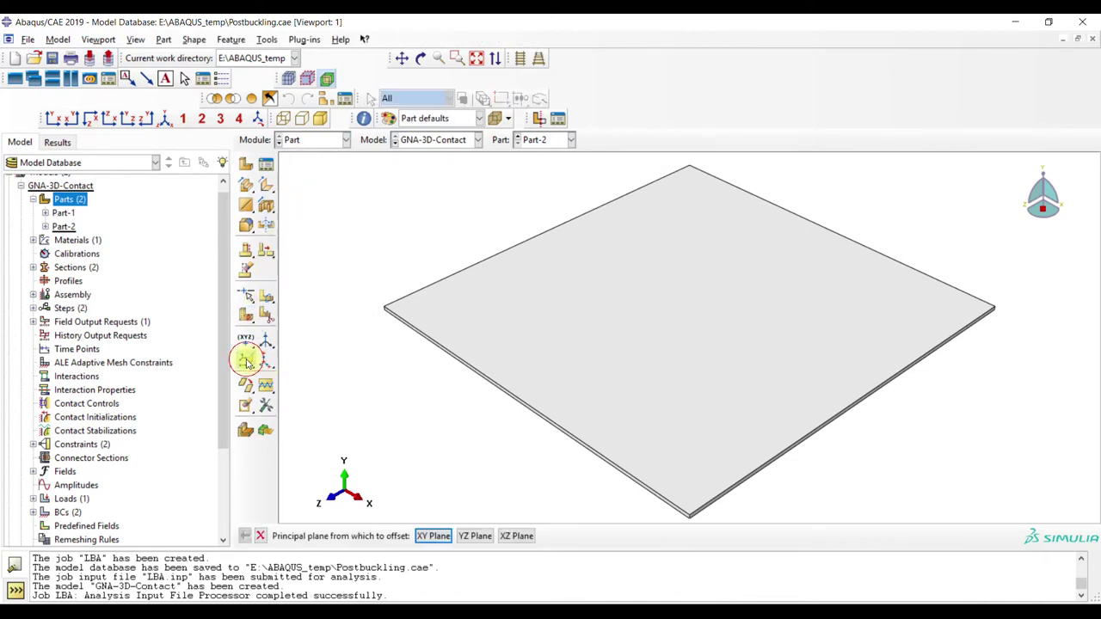
{"action": "left_click", "coordinate": [516, 536]}
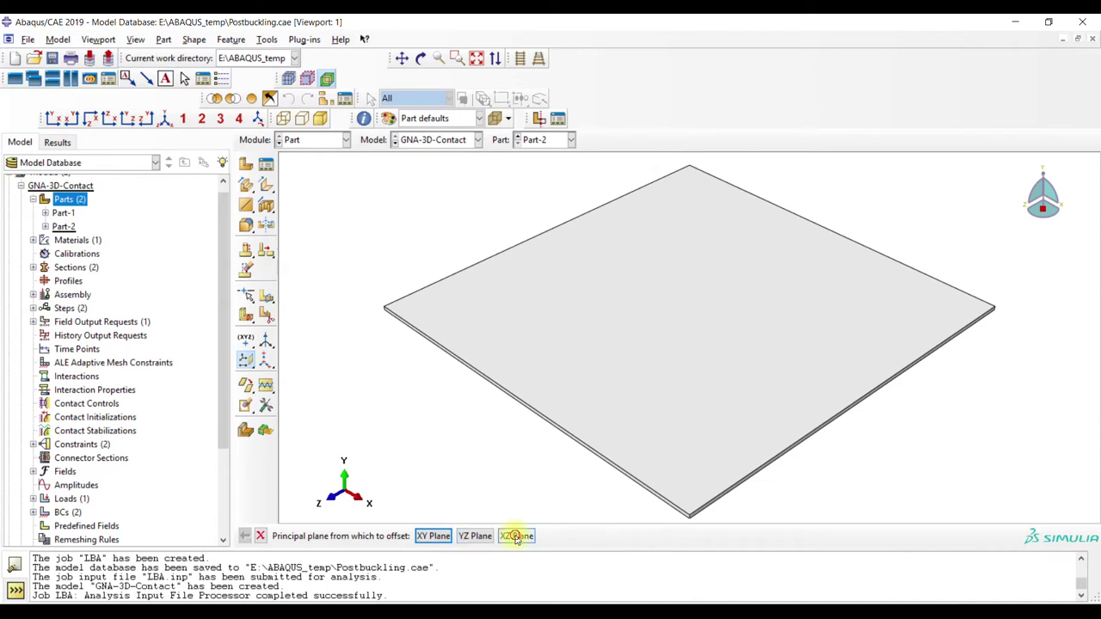
{"action": "key", "text": "Return"}
{"action": "left_click", "coordinate": [260, 536]}
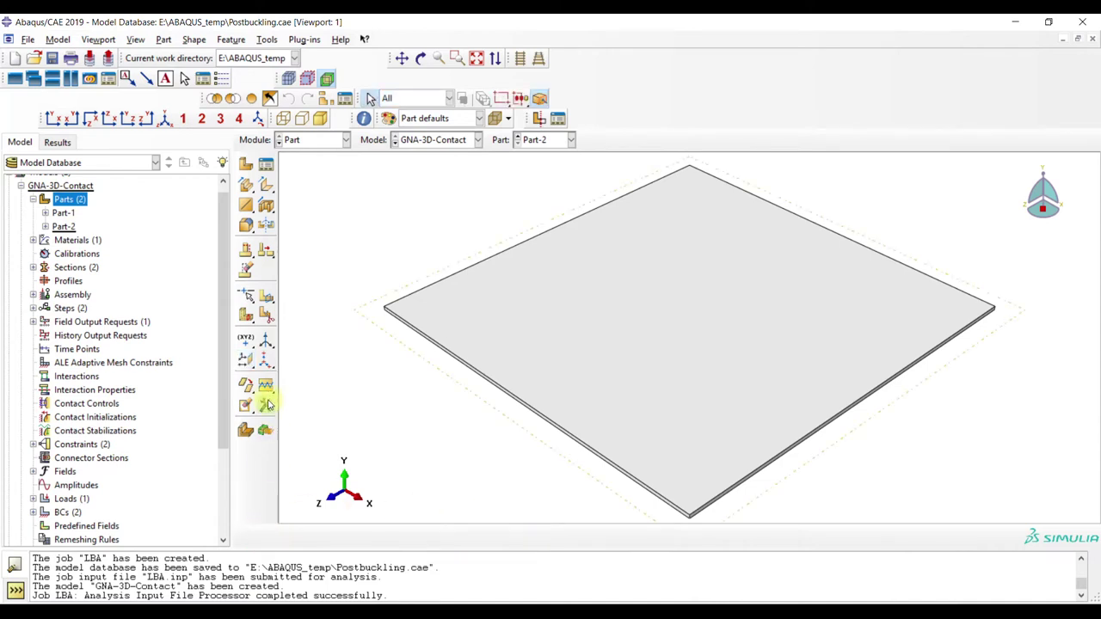
Partition the plate with a sketched planar partition on the datum plane, drawing a circle centred at the origin with a radius of about 250
{"action": "left_click_drag", "start_coordinate": [243, 315], "coordinate": [284, 319]}
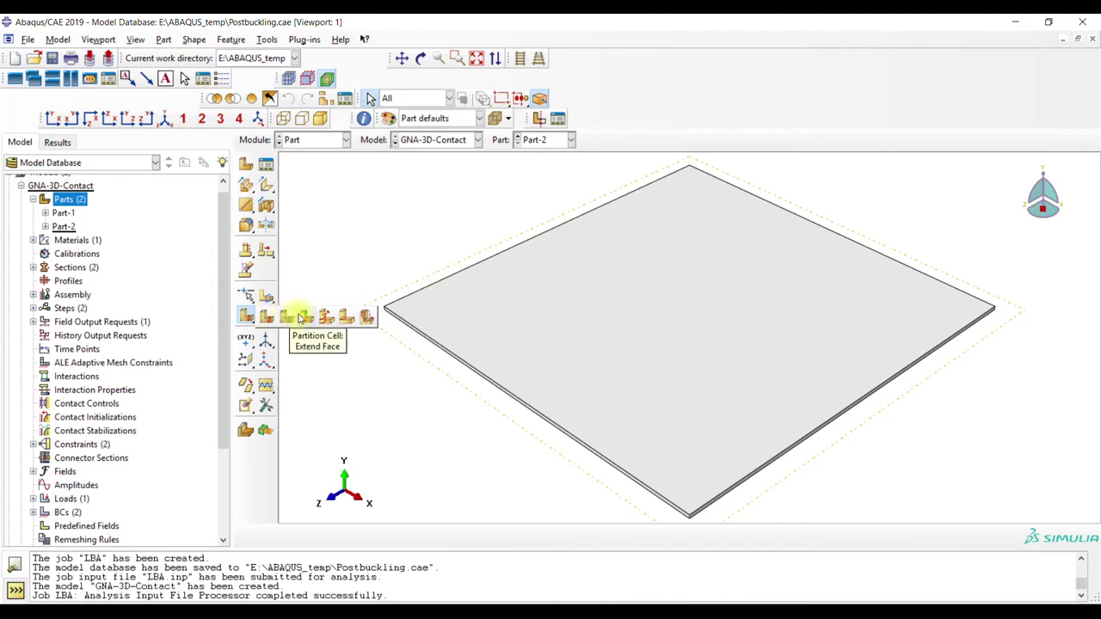
{"action": "left_click", "coordinate": [364, 318]}
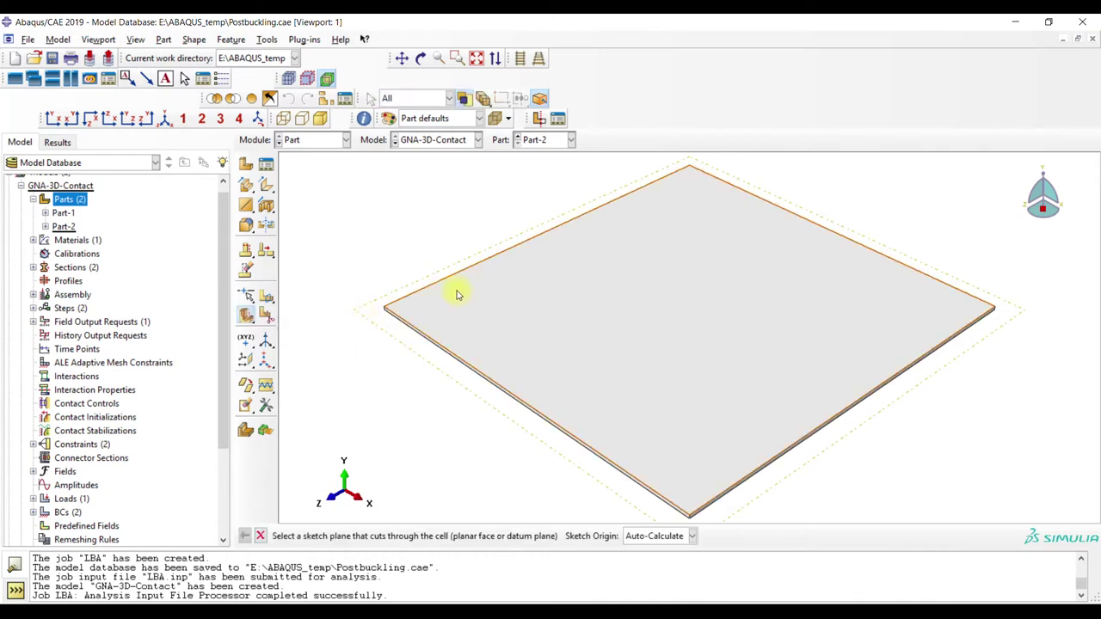
{"action": "left_click", "coordinate": [421, 360]}
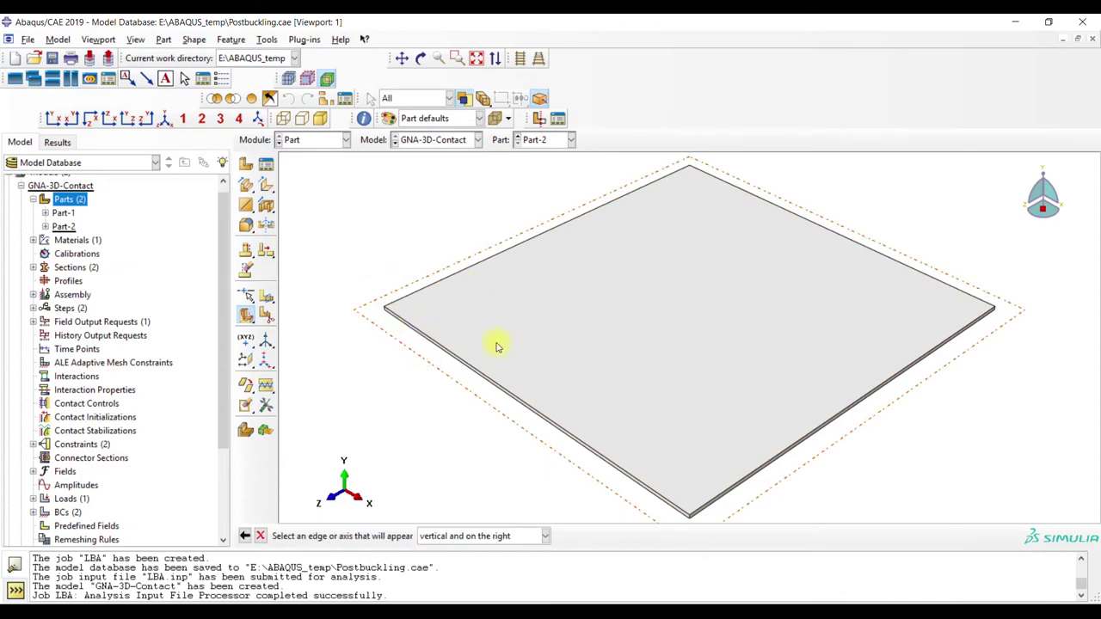
{"action": "left_click", "coordinate": [478, 374]}
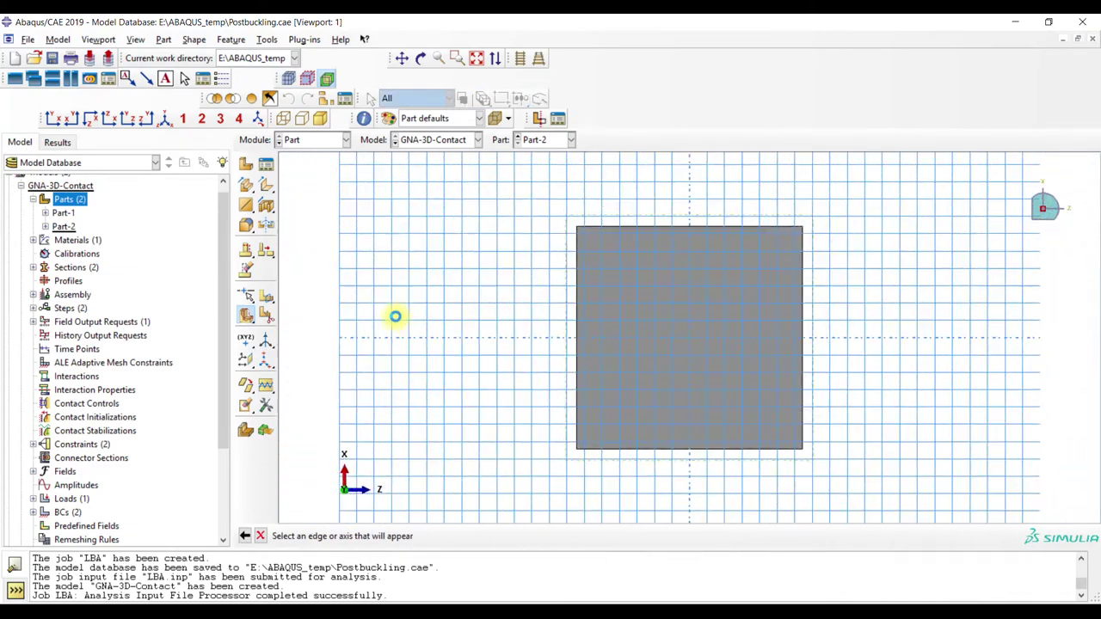
{"action": "left_click", "coordinate": [247, 187]}
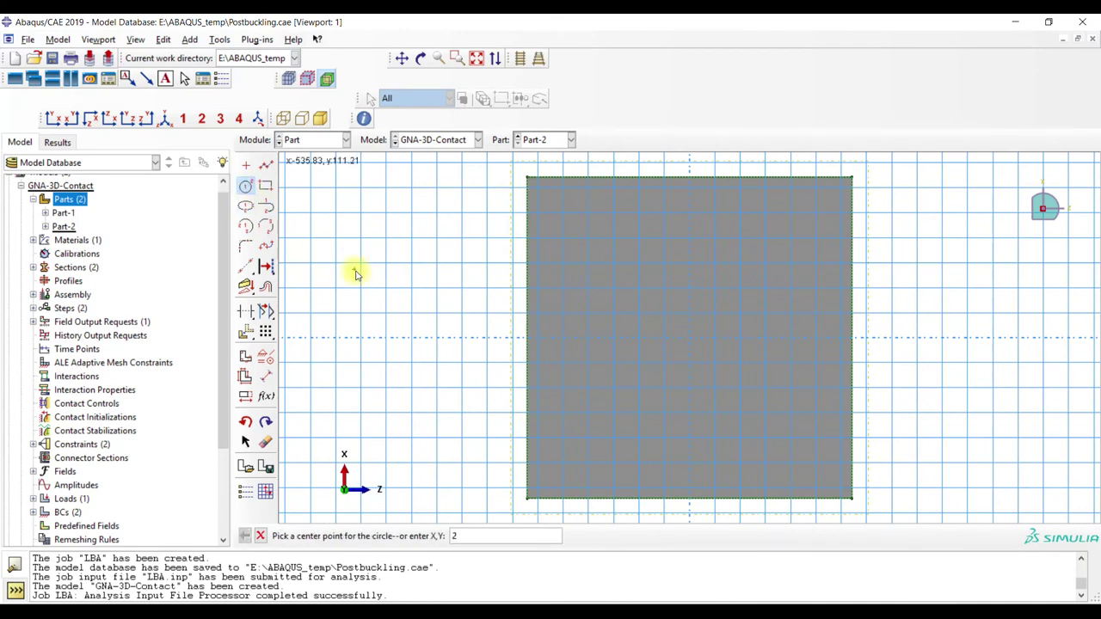
{"action": "key", "text": "Return"}
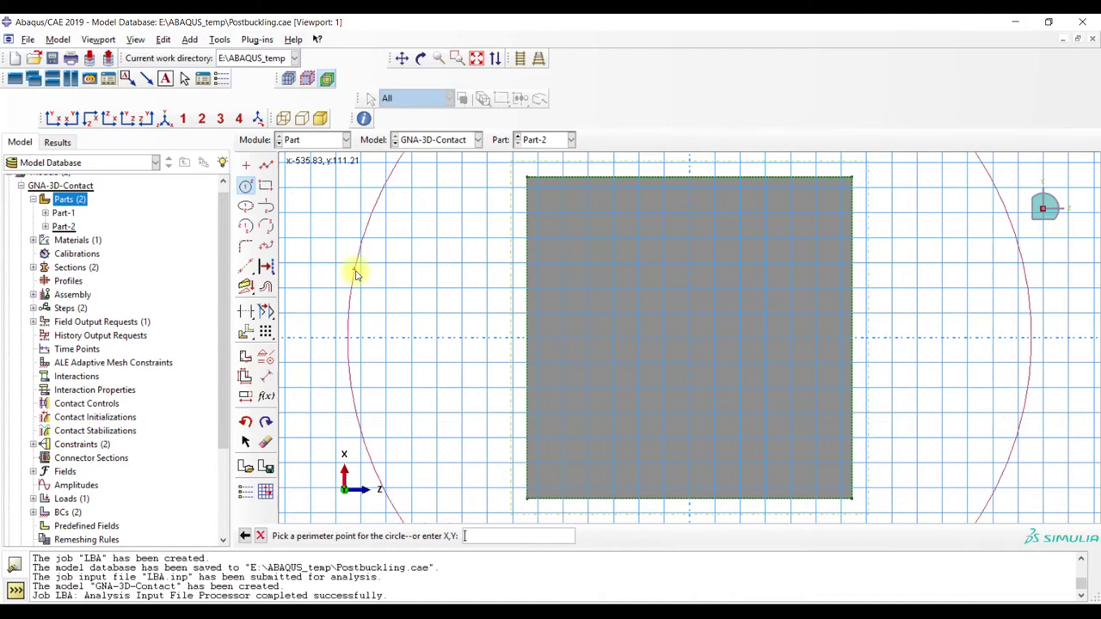
{"action": "key", "text": "Return"}
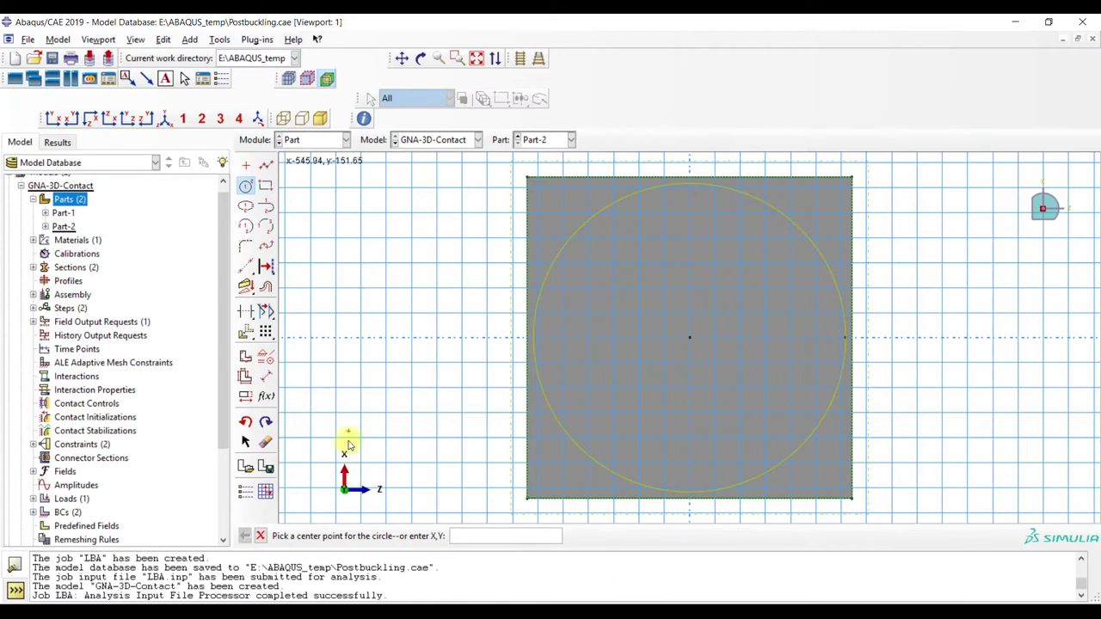
{"action": "left_click", "coordinate": [260, 536]}
{"action": "left_click", "coordinate": [386, 536]}
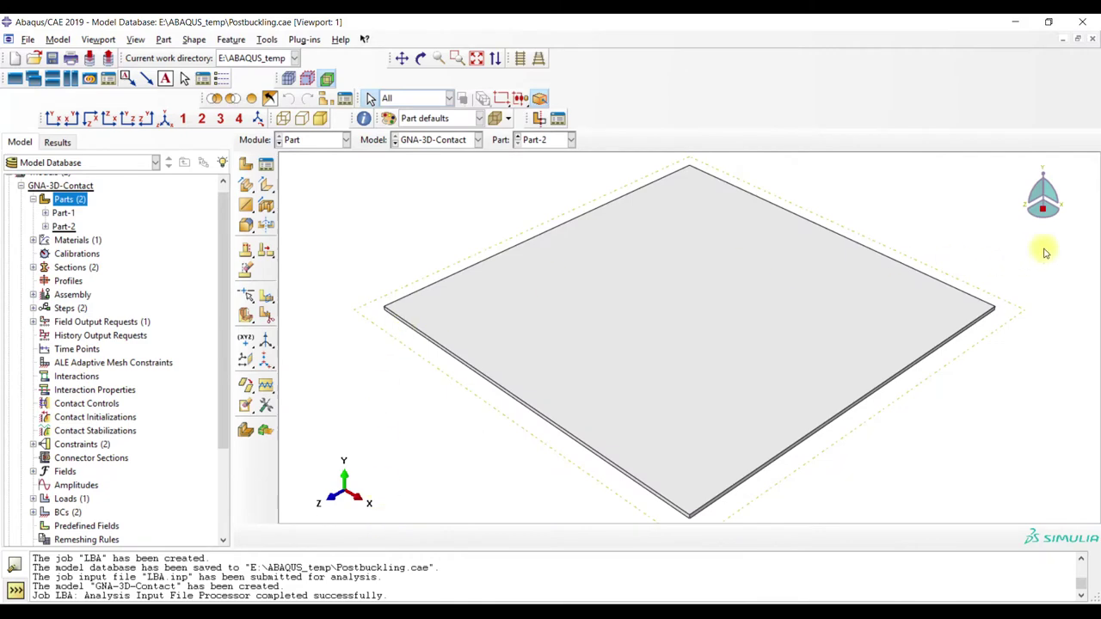
Partition the plate's cell by extruding the circular edge along the short corner edge through the thickness, and restore the isometric view
{"action": "left_click_drag", "start_coordinate": [1043, 175], "coordinate": [990, 138]}
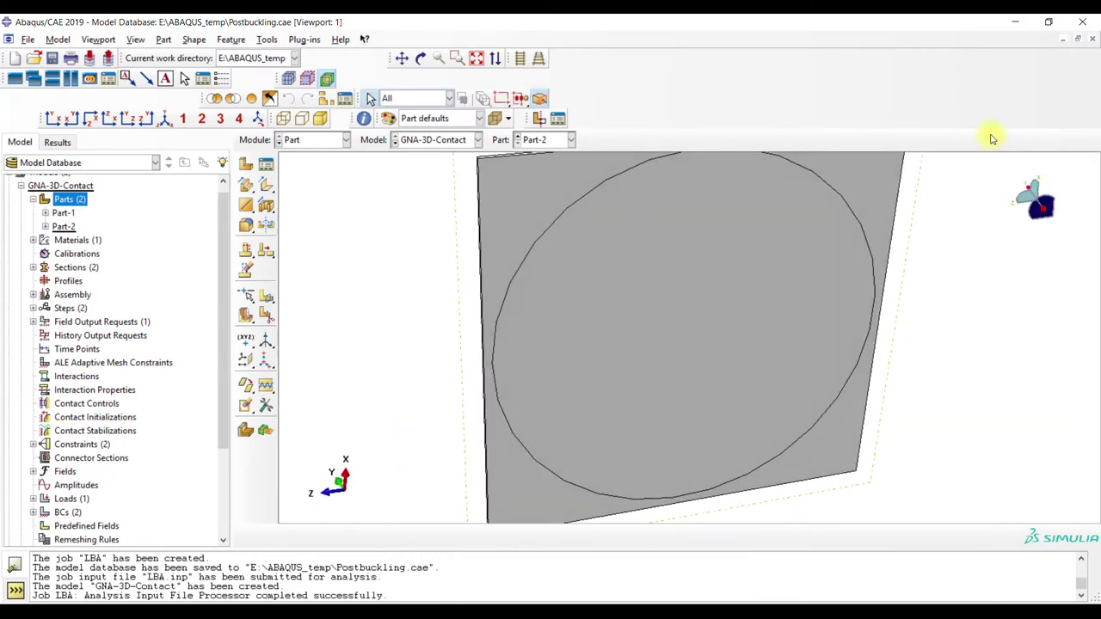
{"action": "left_click_drag", "start_coordinate": [246, 314], "coordinate": [344, 321]}
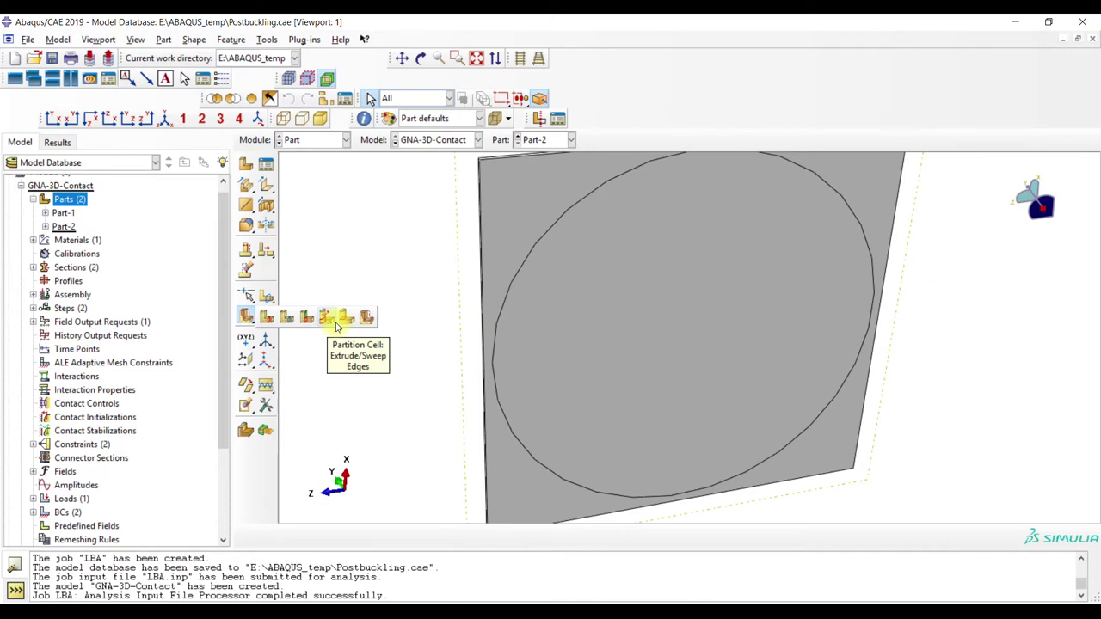
{"action": "left_click", "coordinate": [336, 325]}
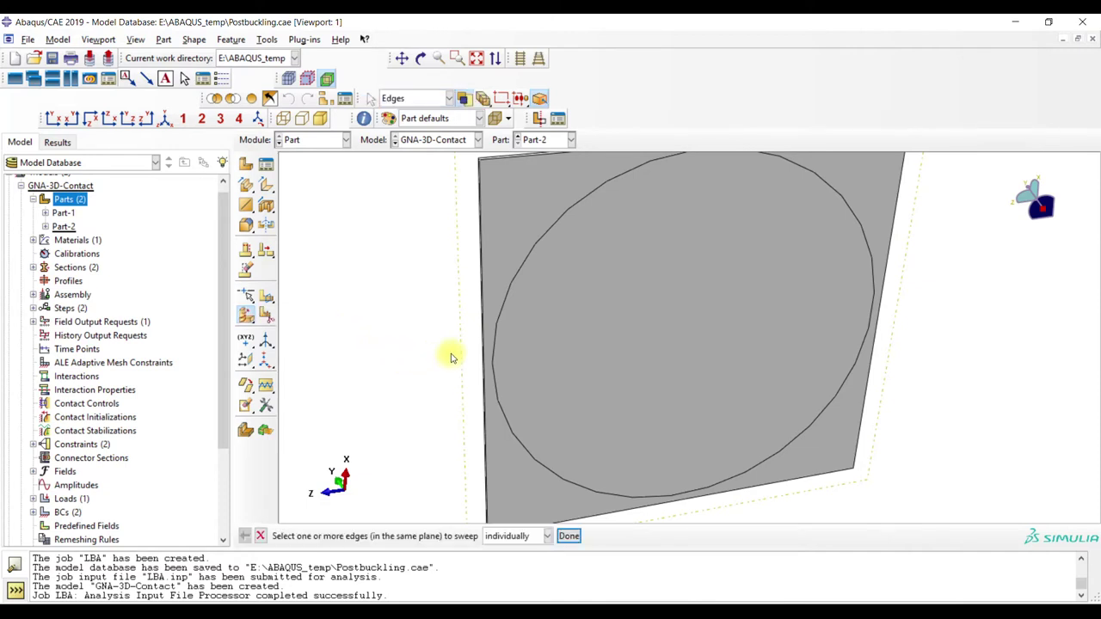
{"action": "left_click", "coordinate": [519, 268]}
{"action": "left_click", "coordinate": [564, 535]}
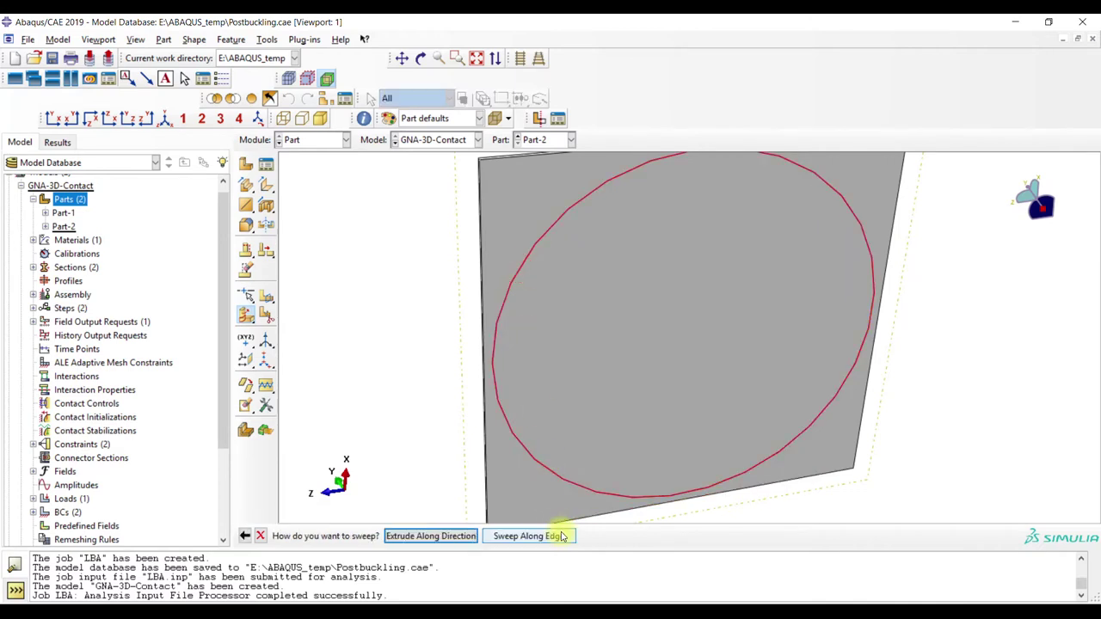
{"action": "left_click", "coordinate": [441, 537]}
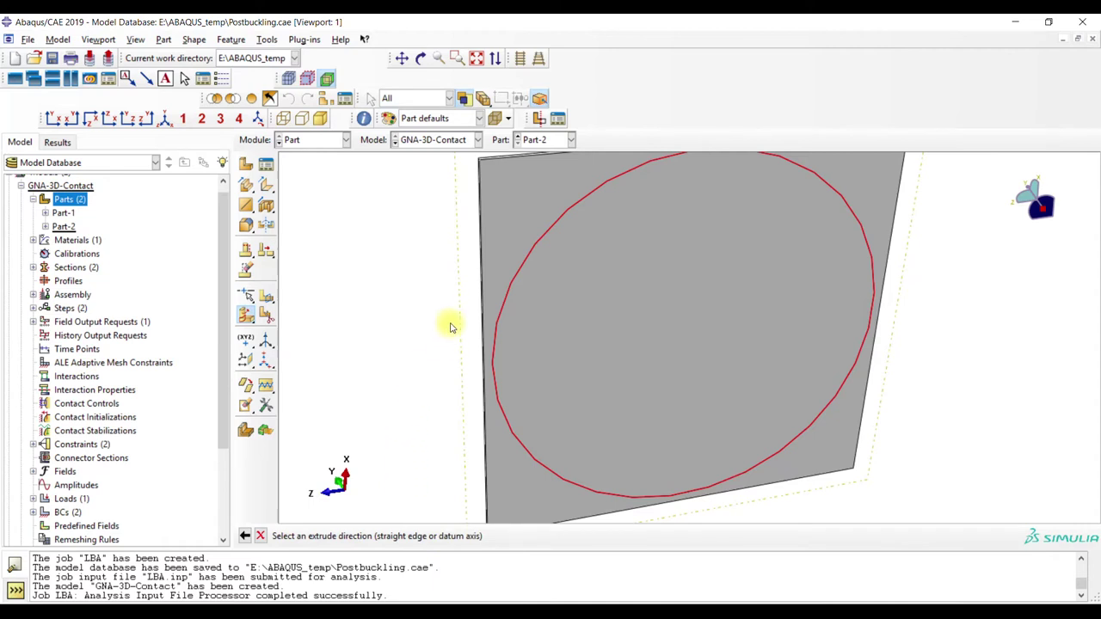
{"action": "left_click", "coordinate": [457, 57]}
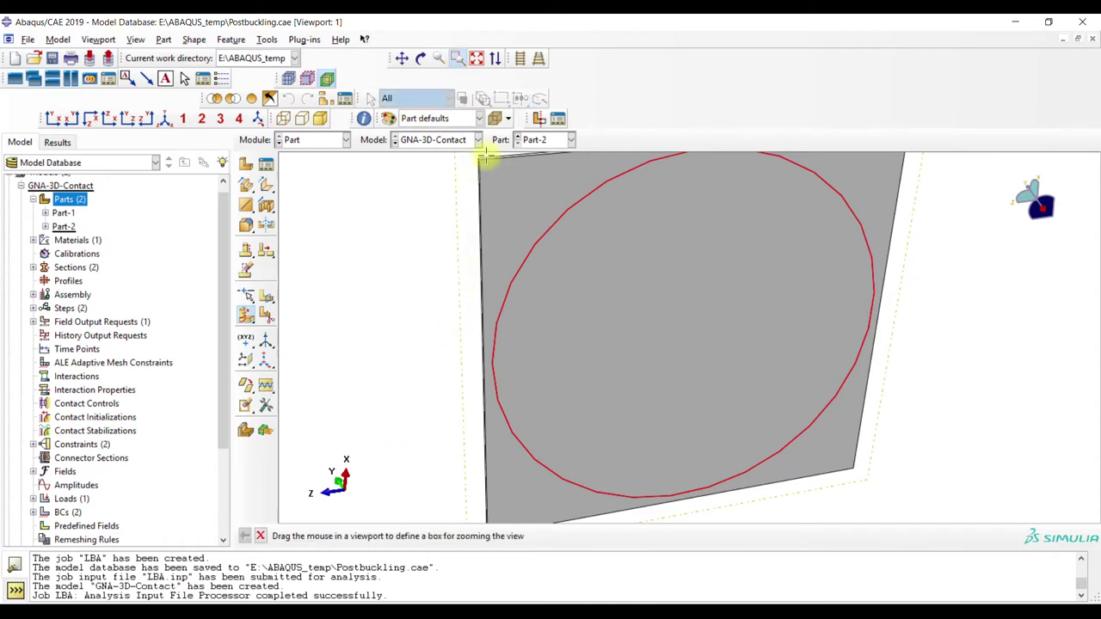
{"action": "left_click_drag", "start_coordinate": [481, 148], "coordinate": [498, 170]}
{"action": "left_click", "coordinate": [456, 60]}
{"action": "left_click", "coordinate": [622, 250]}
{"action": "left_click", "coordinate": [418, 534]}
{"action": "left_click", "coordinate": [418, 537]}
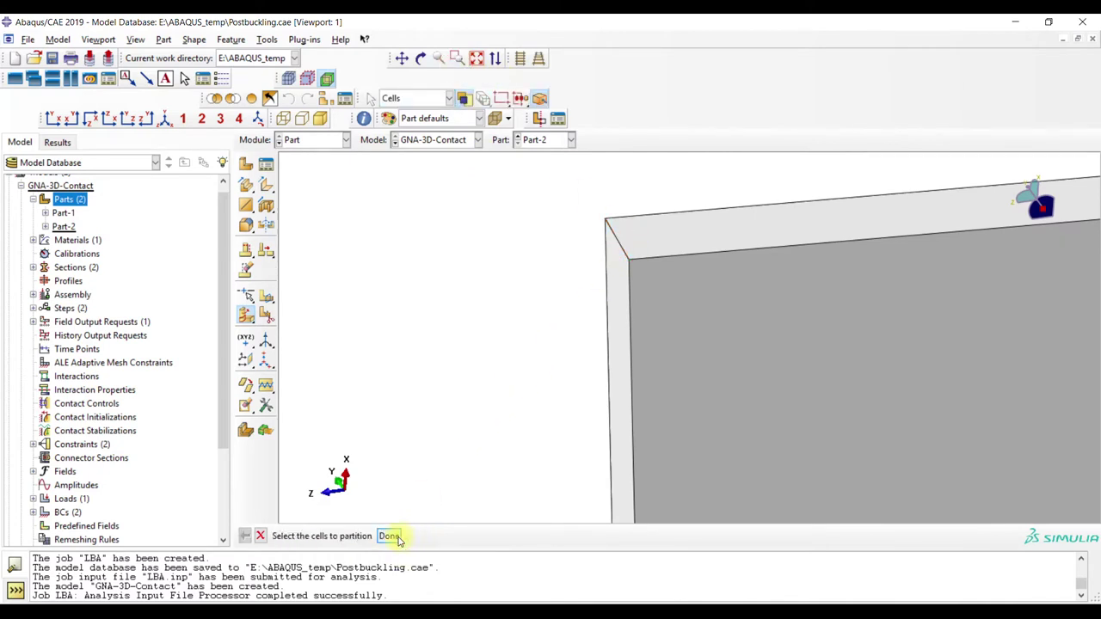
{"action": "left_click", "coordinate": [398, 535]}
{"action": "left_click", "coordinate": [164, 119]}
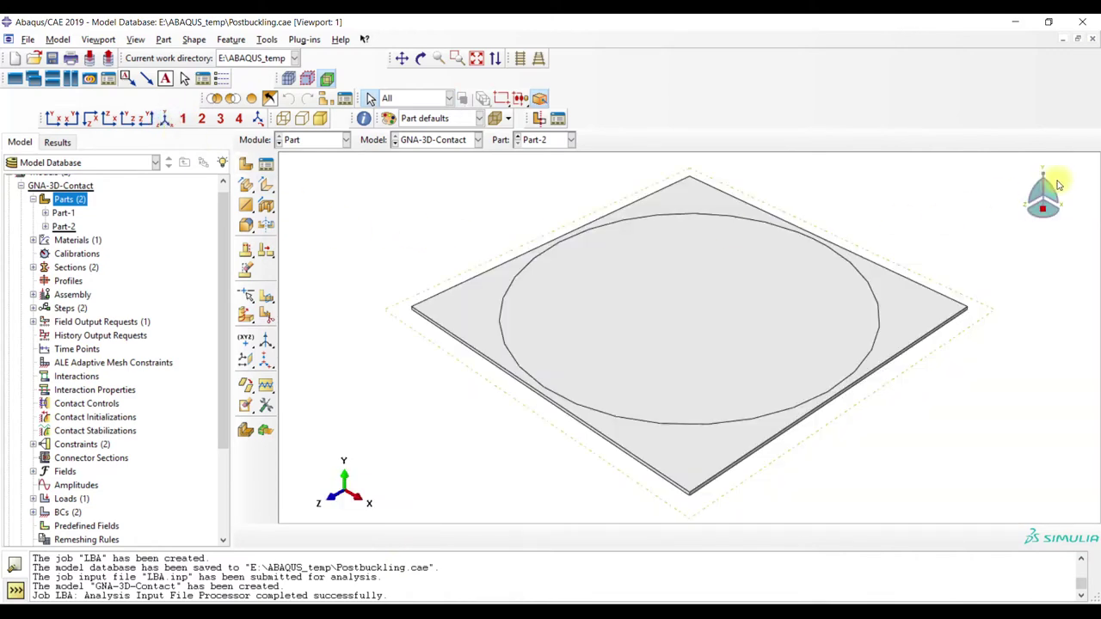
{"action": "left_click", "coordinate": [684, 319]}
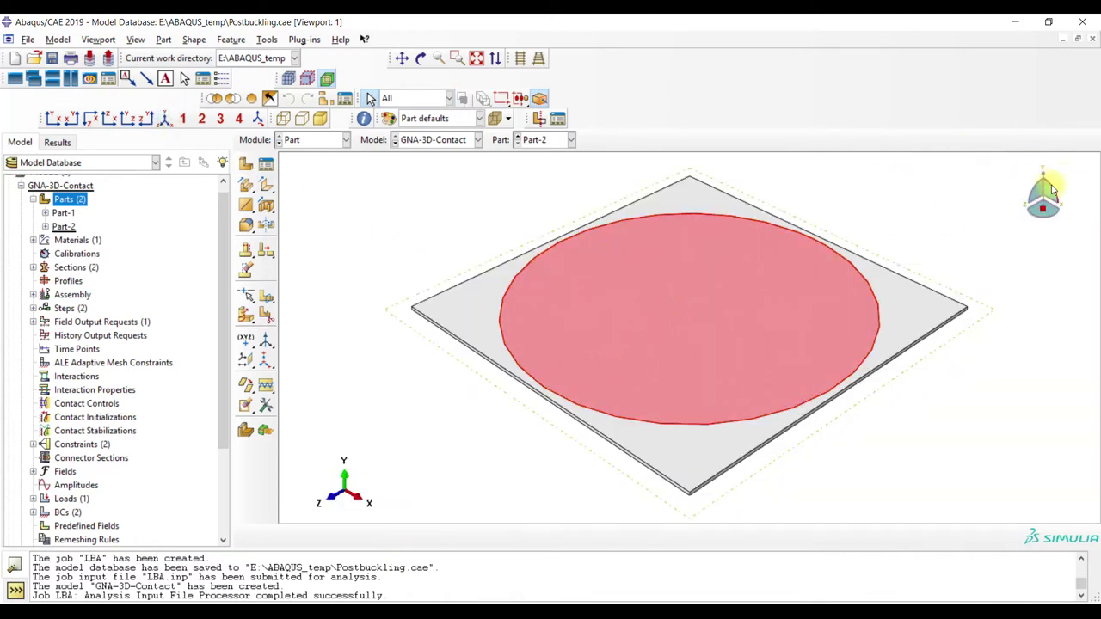
{"action": "left_click", "coordinate": [1051, 190]}
{"action": "left_click", "coordinate": [1015, 167]}
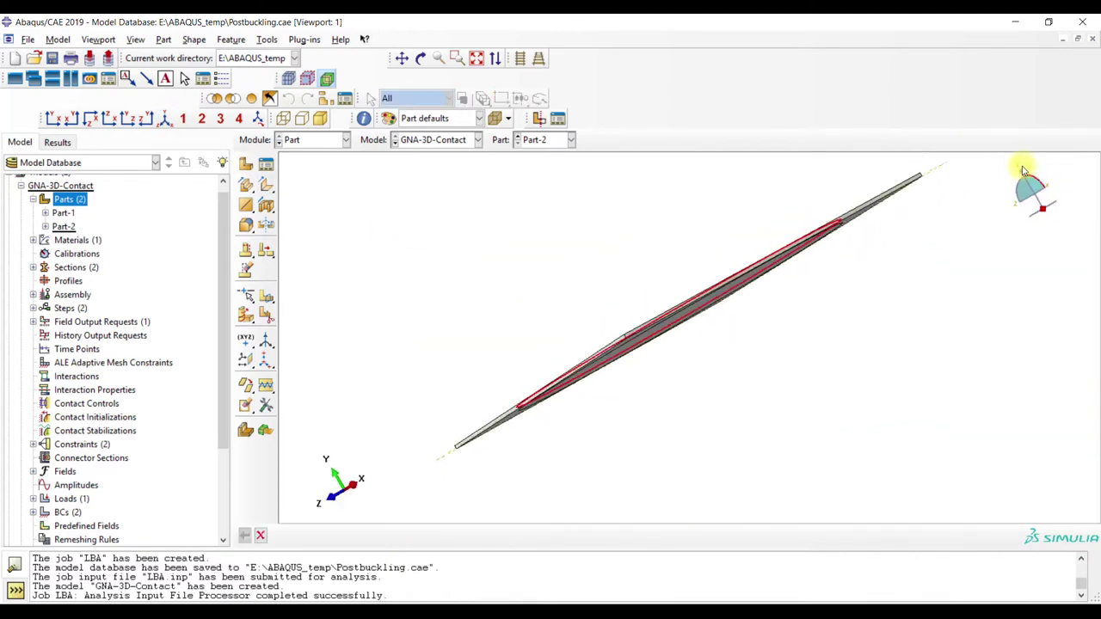
{"action": "left_click", "coordinate": [164, 118]}
{"action": "left_click", "coordinate": [425, 248]}
In the Property module, assign Section-2 to the entire partitioned plate
{"action": "left_click", "coordinate": [306, 139]}
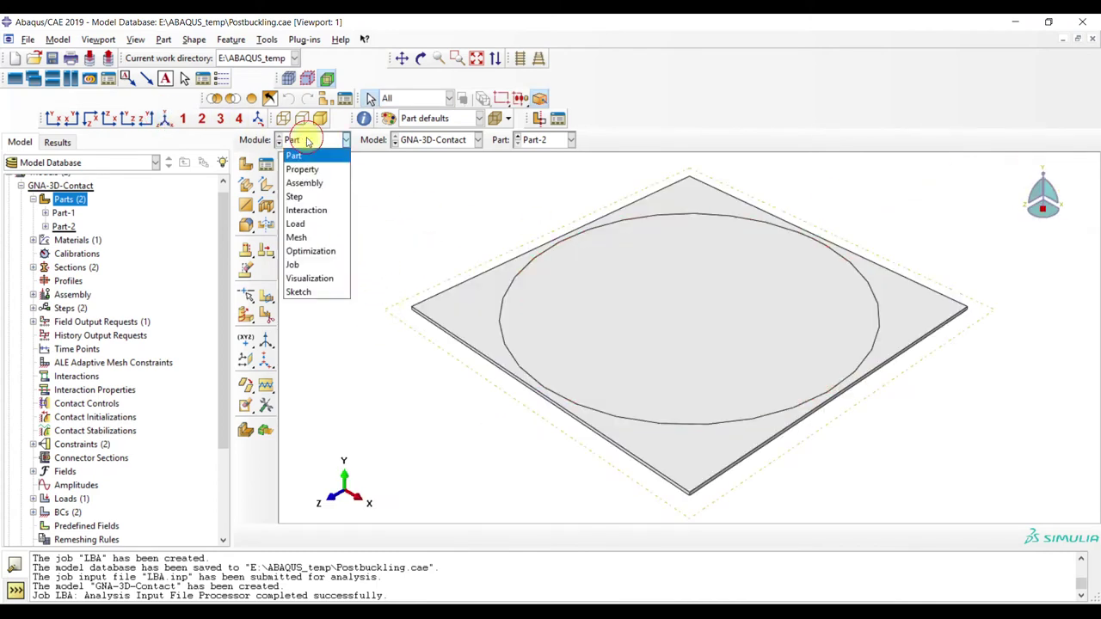
{"action": "left_click", "coordinate": [311, 167]}
{"action": "left_click", "coordinate": [266, 208]}
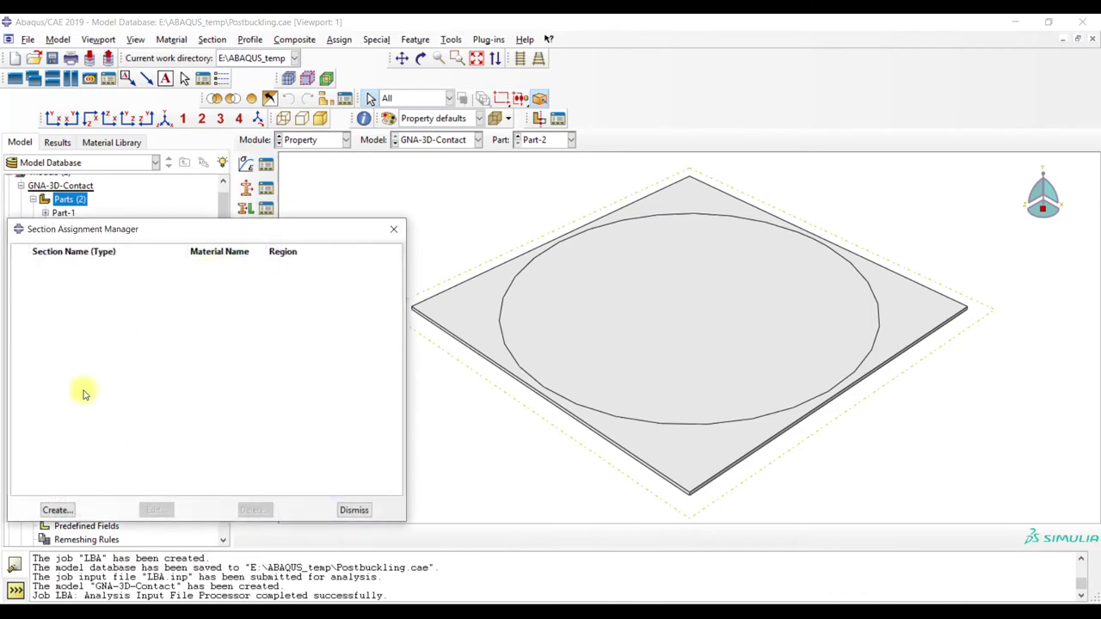
{"action": "left_click", "coordinate": [57, 510]}
{"action": "left_click_drag", "start_coordinate": [438, 233], "coordinate": [592, 433]}
{"action": "left_click", "coordinate": [575, 535]}
{"action": "left_click", "coordinate": [99, 318]}
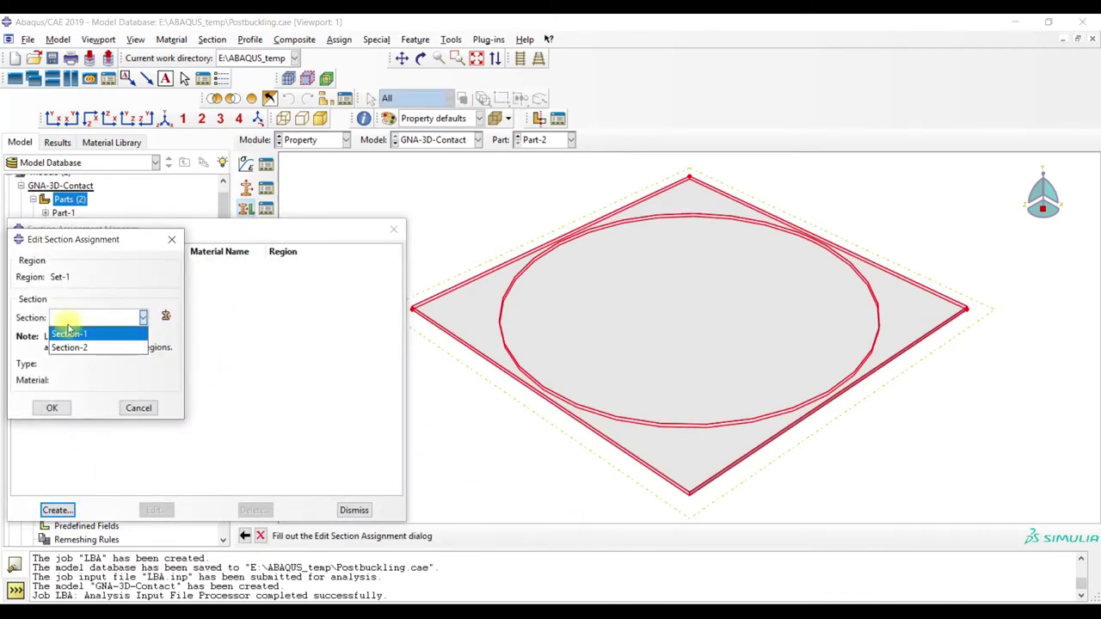
{"action": "left_click", "coordinate": [70, 347]}
{"action": "left_click", "coordinate": [50, 409]}
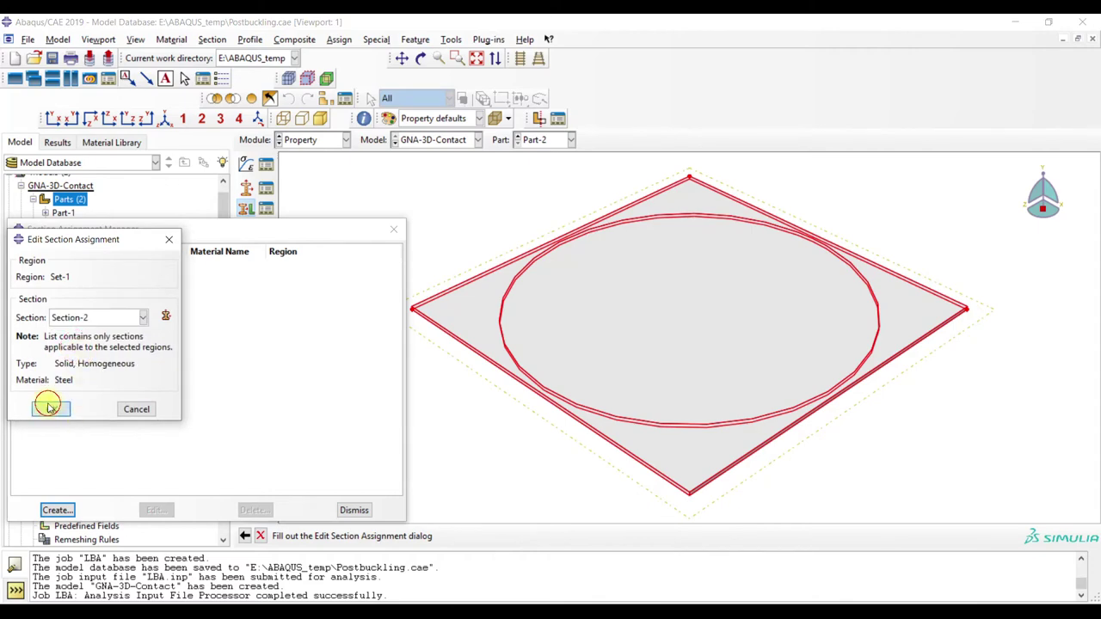
{"action": "left_click", "coordinate": [393, 229]}
In the Assembly module, create a dependent instance of Part-2
{"action": "left_click", "coordinate": [312, 140]}
{"action": "left_click", "coordinate": [315, 188]}
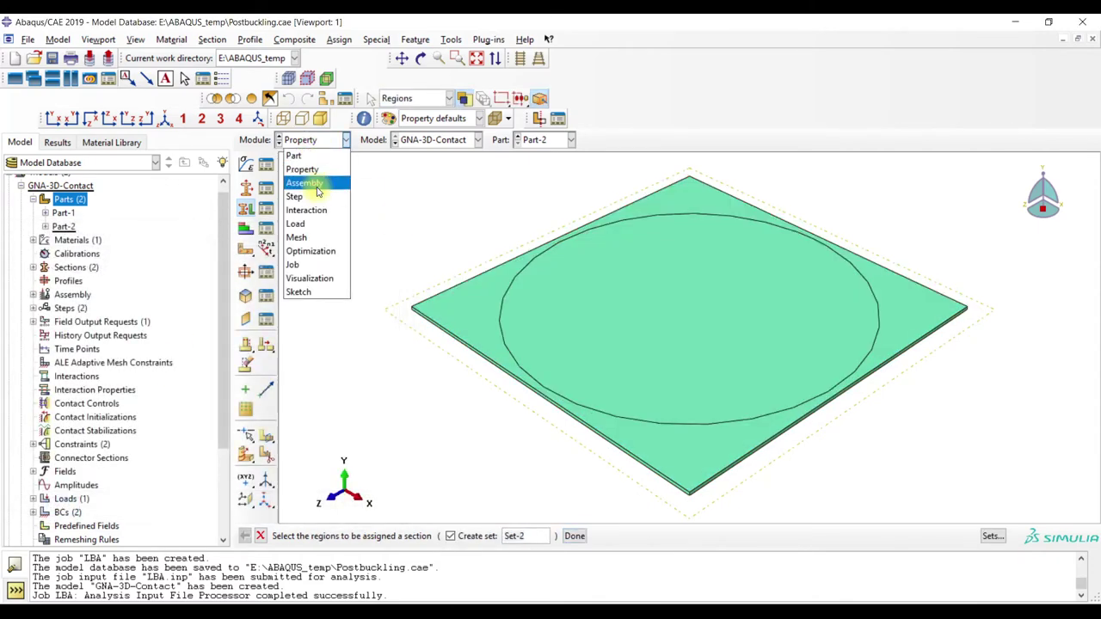
{"action": "left_click", "coordinate": [246, 164]}
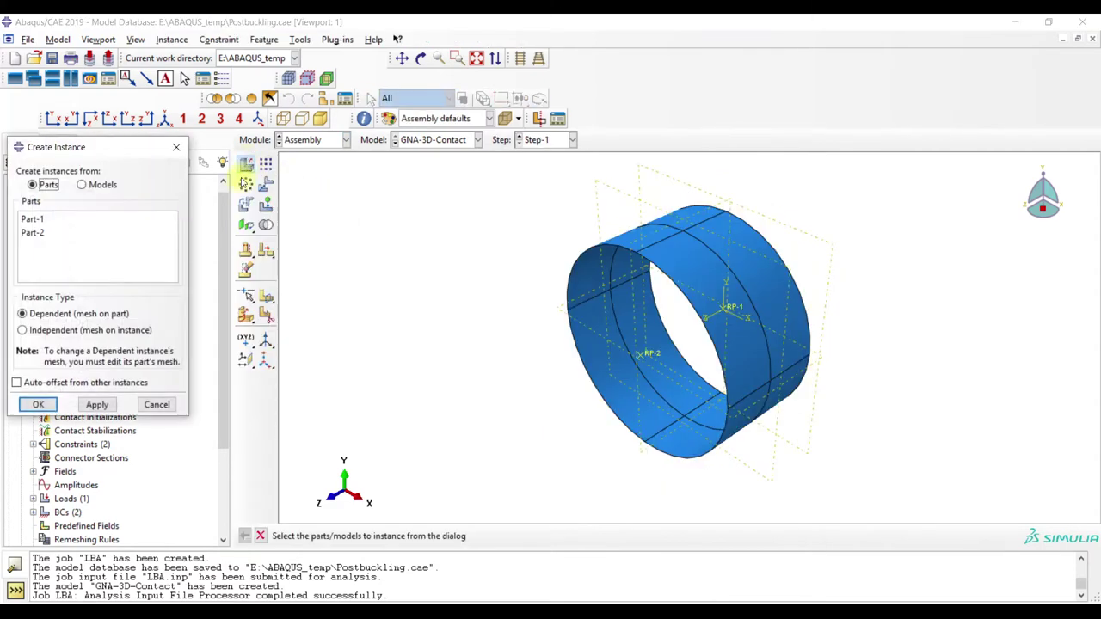
{"action": "left_click", "coordinate": [64, 234]}
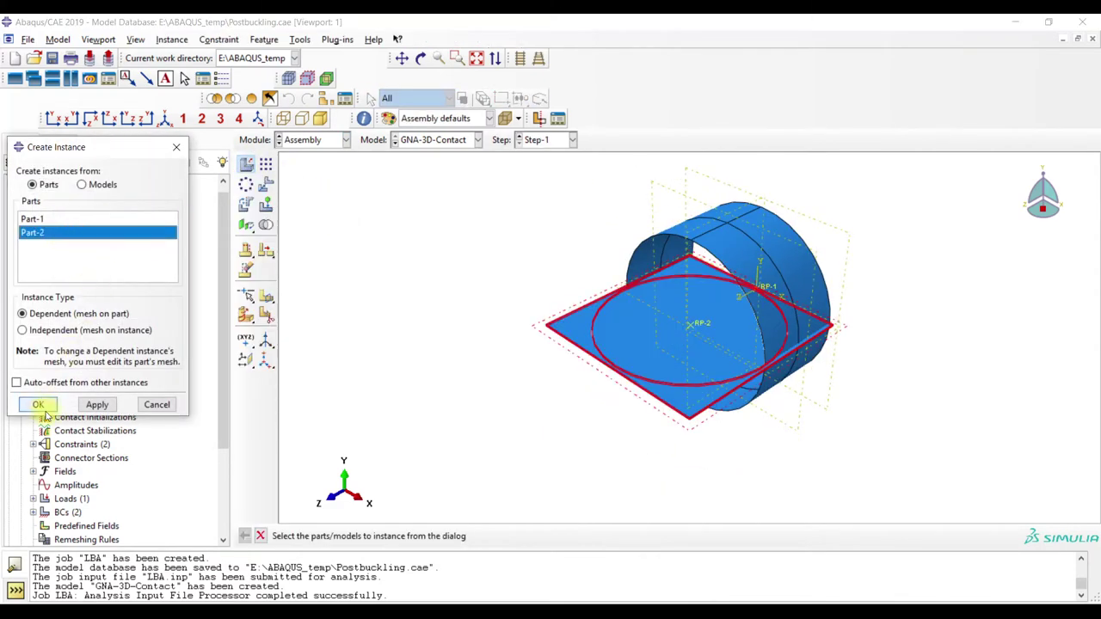
{"action": "left_click", "coordinate": [39, 404]}
Rotate the plate instance 90 degrees about the axis from 0,0,255 to 10,0,255
{"action": "left_click", "coordinate": [246, 205]}
{"action": "left_click", "coordinate": [626, 353]}
{"action": "left_click", "coordinate": [397, 536]}
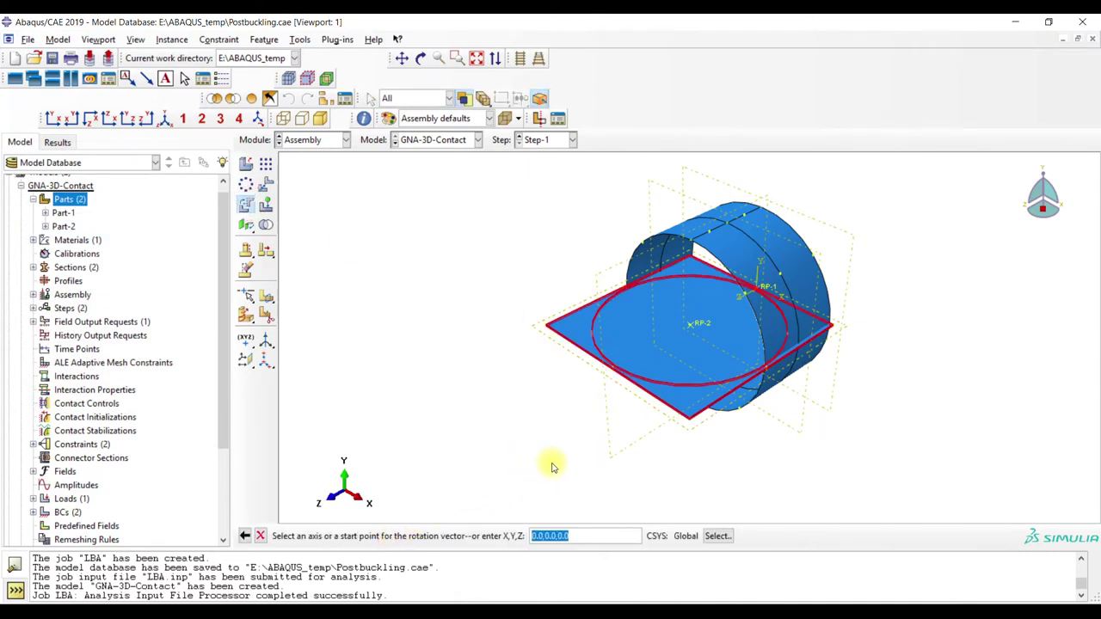
{"action": "left_click", "coordinate": [578, 536]}
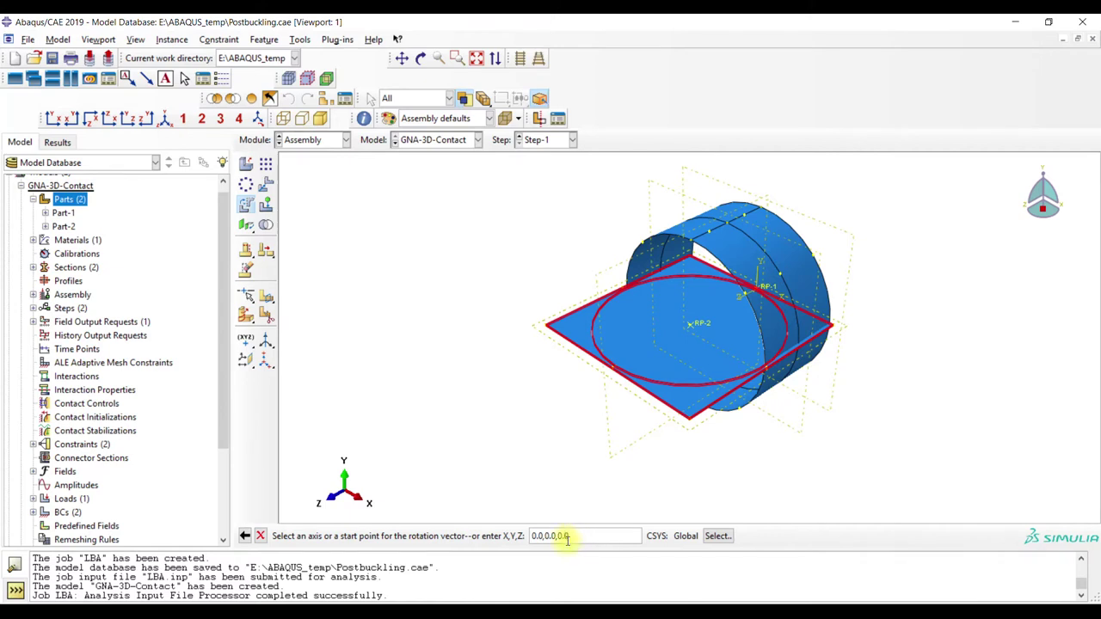
{"action": "left_click_drag", "start_coordinate": [559, 535], "coordinate": [584, 535]}
{"action": "key", "text": "Return"}
{"action": "left_click", "coordinate": [526, 535]}
{"action": "key", "text": "Delete"}
{"action": "type", "text": "255"}
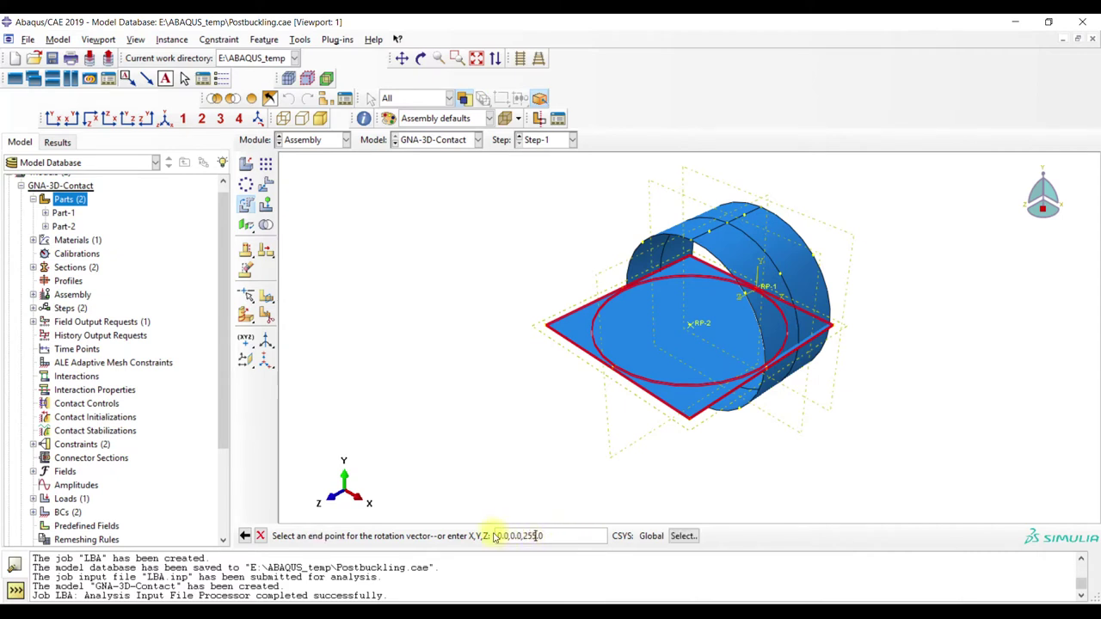
{"action": "left_click", "coordinate": [499, 535]}
{"action": "type", "text": "1"}
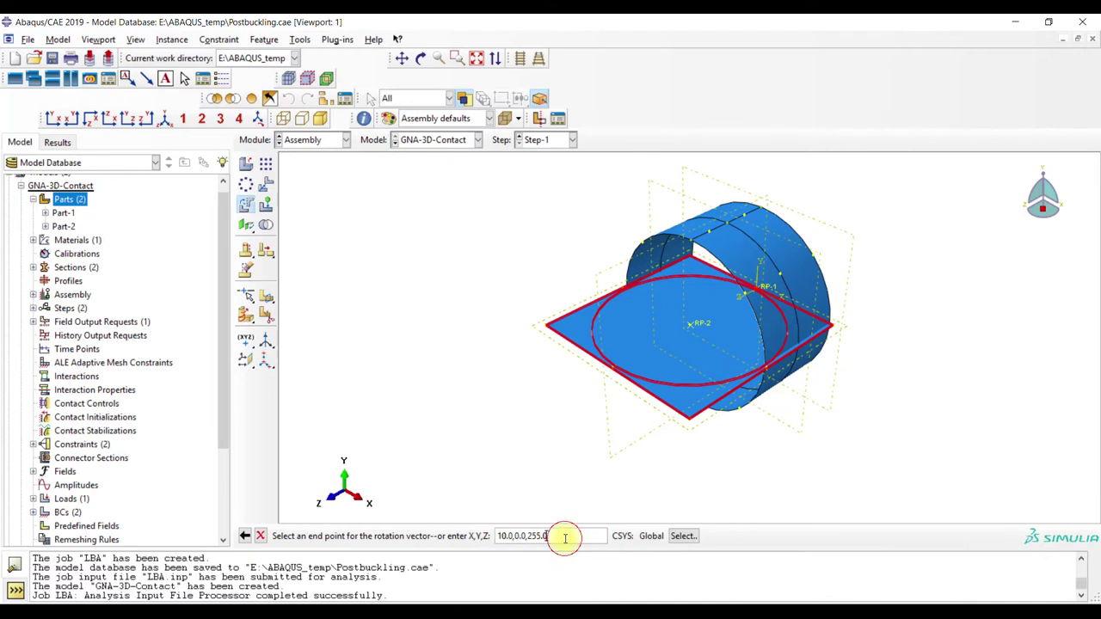
{"action": "key", "text": "Return"}
{"action": "type", "text": "90"}
{"action": "key", "text": "Return"}
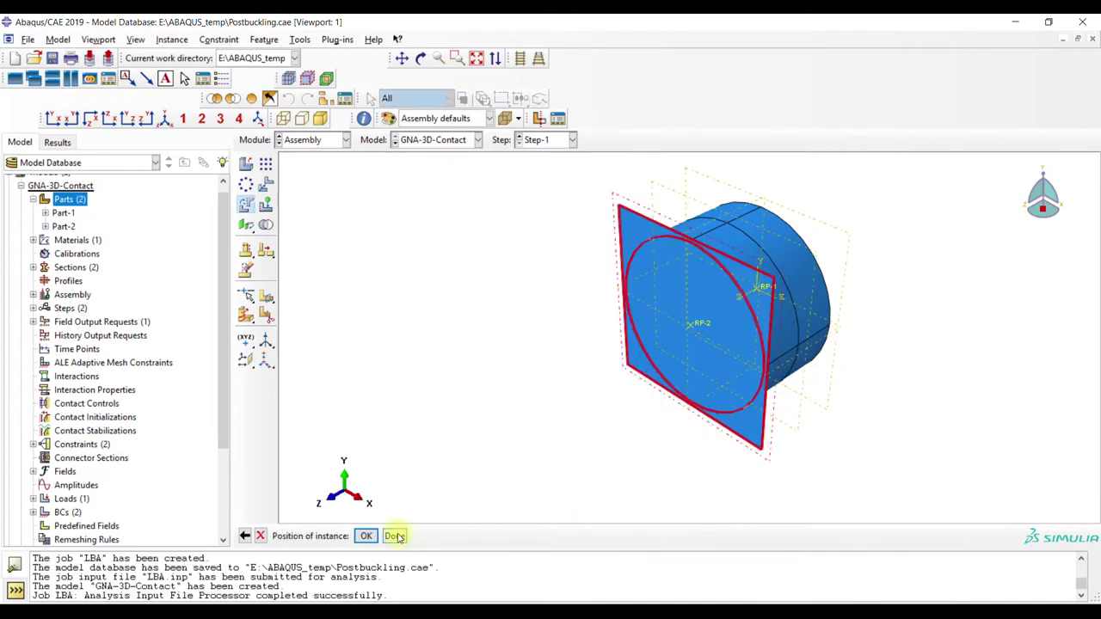
{"action": "left_click", "coordinate": [366, 537]}
Begin translating the plate instance, using the midpoint of its outer side edge as the start point of the vector
{"action": "left_click", "coordinate": [266, 184]}
{"action": "left_click", "coordinate": [746, 310]}
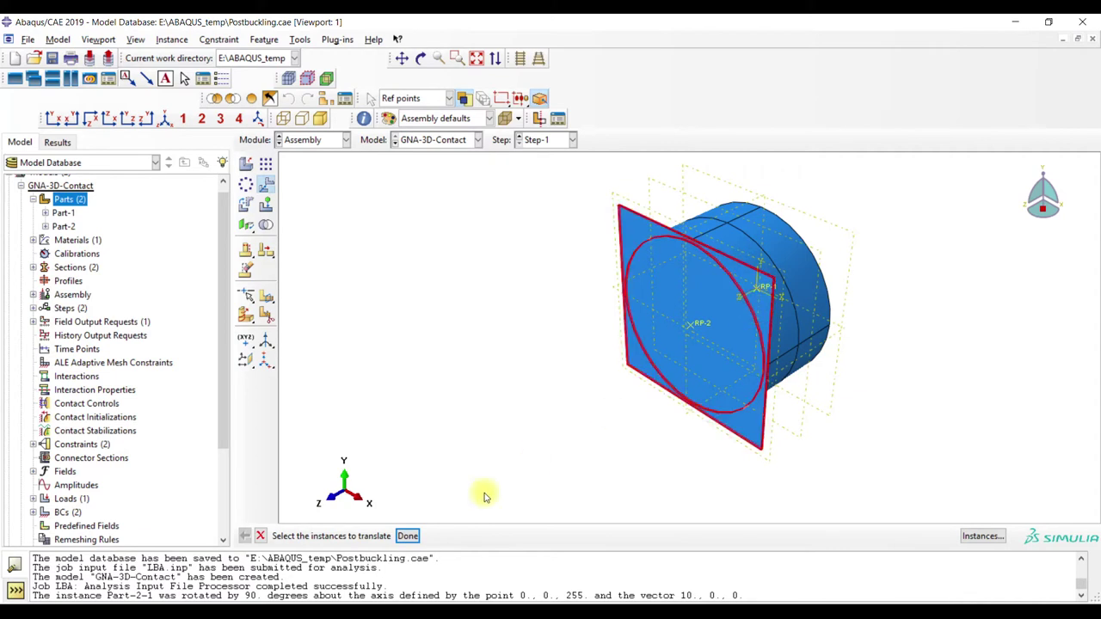
{"action": "left_click", "coordinate": [408, 536]}
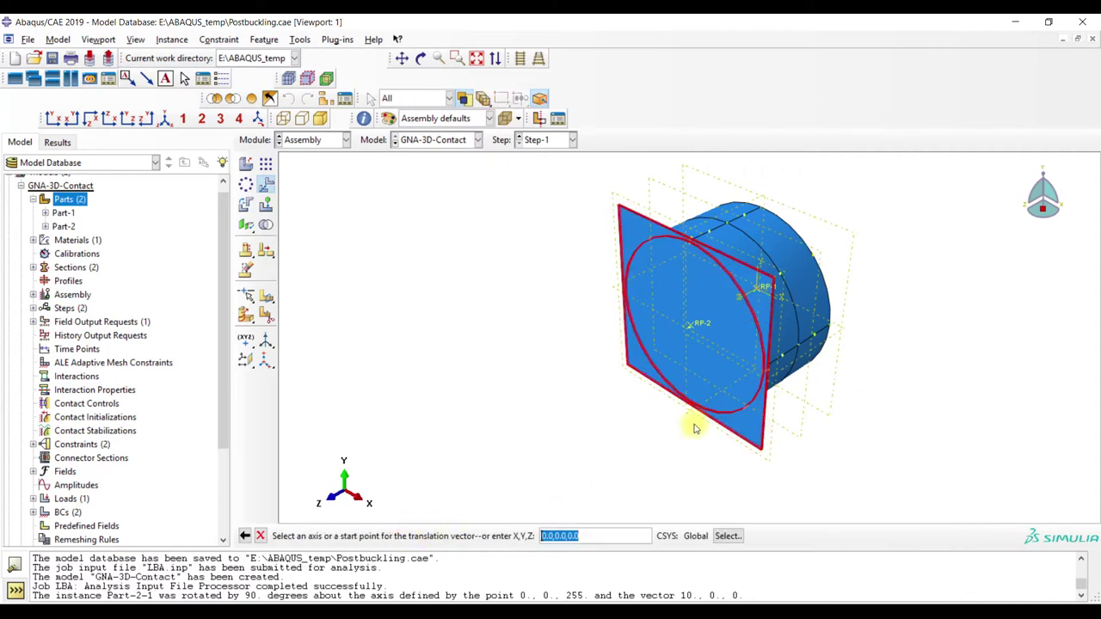
{"action": "left_click", "coordinate": [457, 58]}
{"action": "left_click_drag", "start_coordinate": [745, 347], "coordinate": [792, 404]}
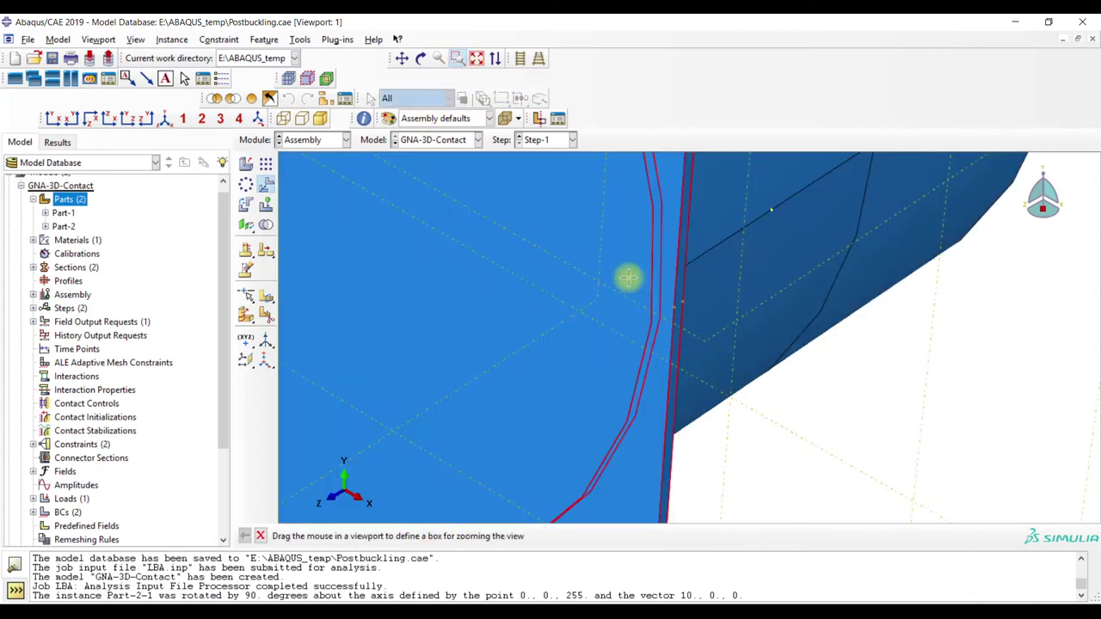
{"action": "left_click", "coordinate": [457, 57]}
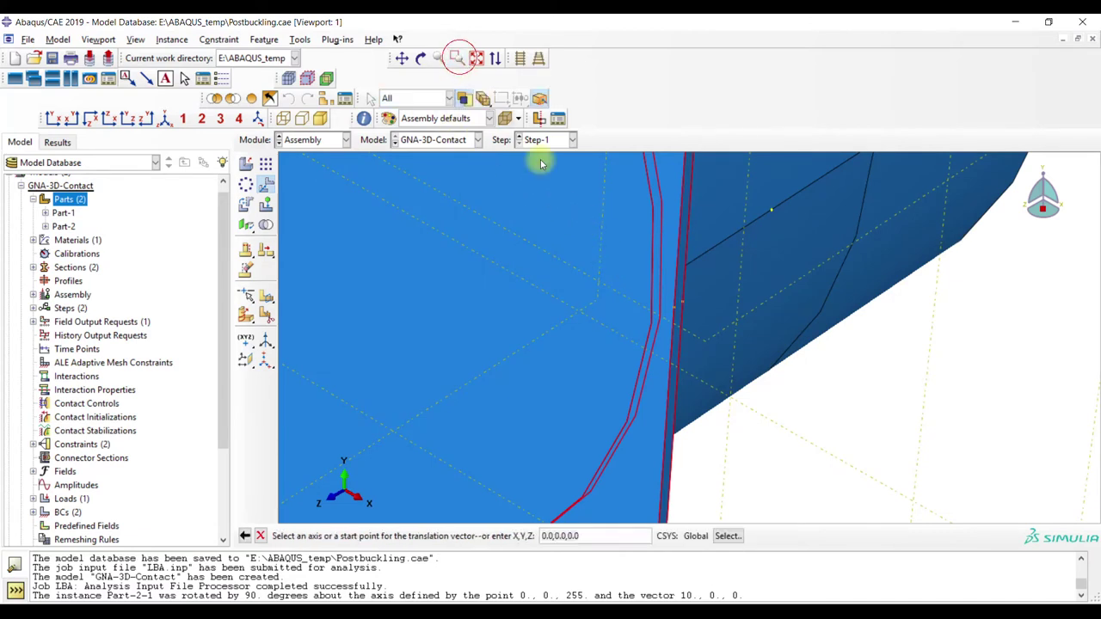
{"action": "left_click", "coordinate": [676, 312]}
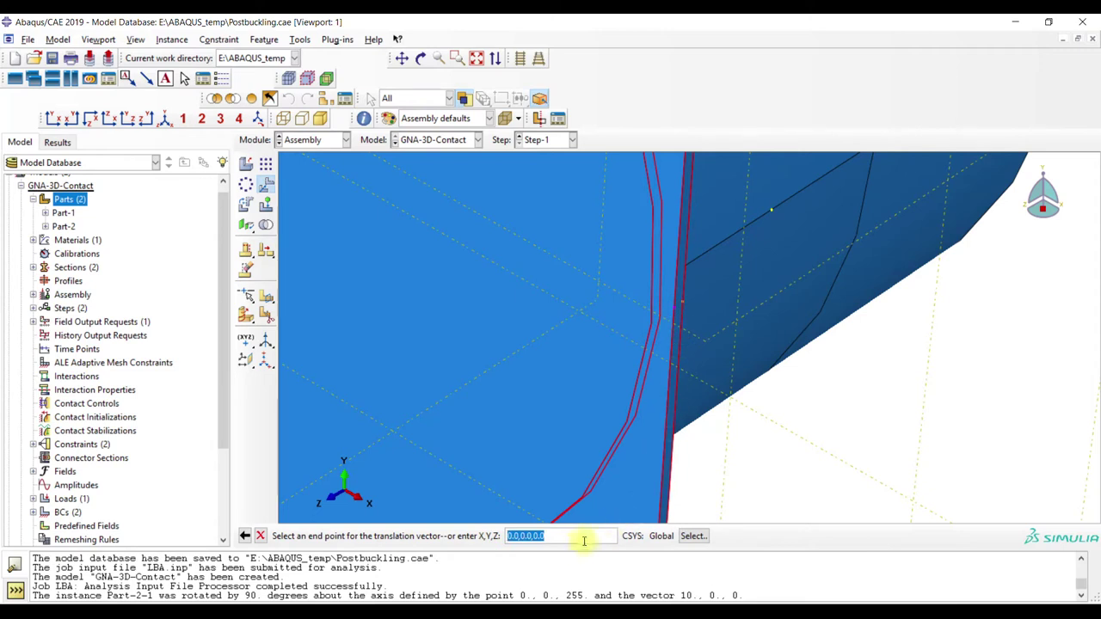
Try an end point of 0,0,-260 for the plate's translation vector in the side view
{"action": "left_click_drag", "start_coordinate": [533, 536], "coordinate": [578, 538]}
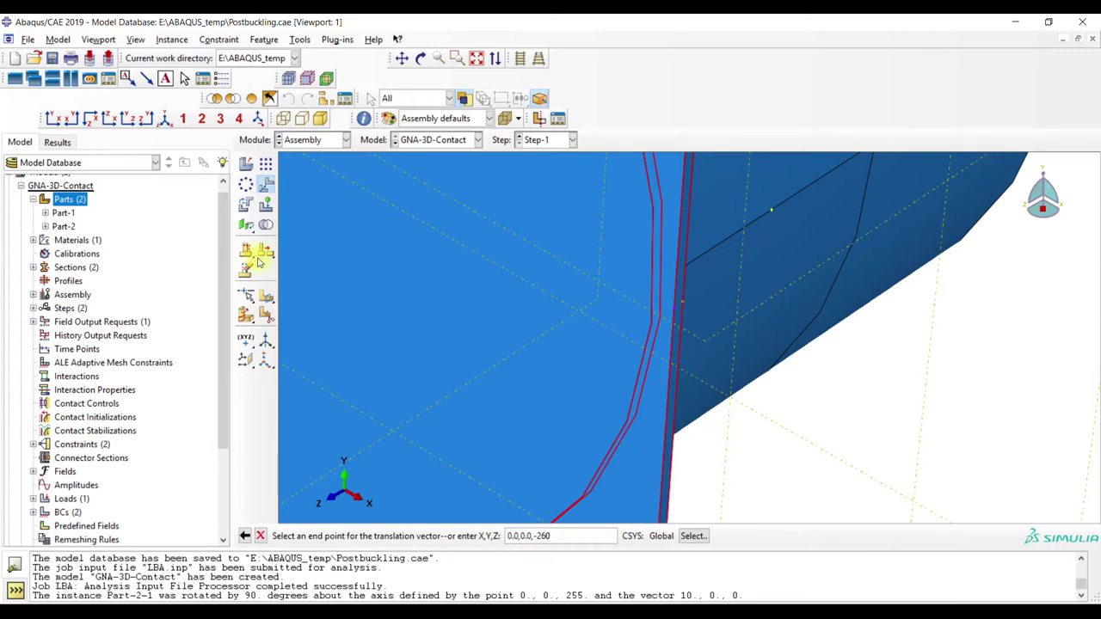
{"action": "left_click", "coordinate": [146, 117]}
{"action": "left_click", "coordinate": [520, 62]}
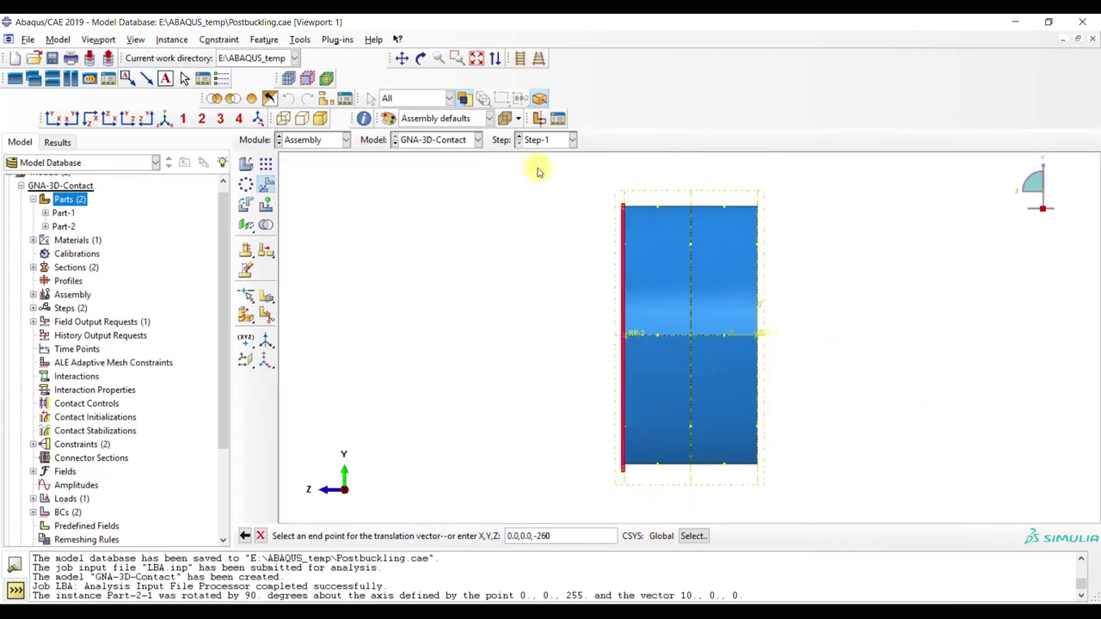
{"action": "key", "text": "Return"}
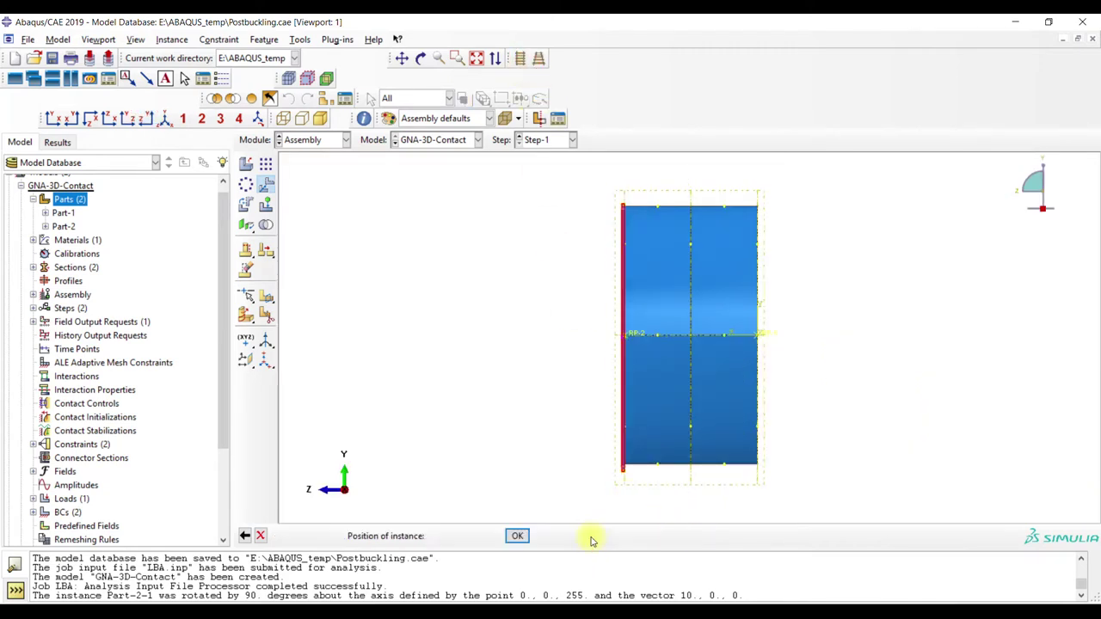
{"action": "left_click", "coordinate": [245, 536]}
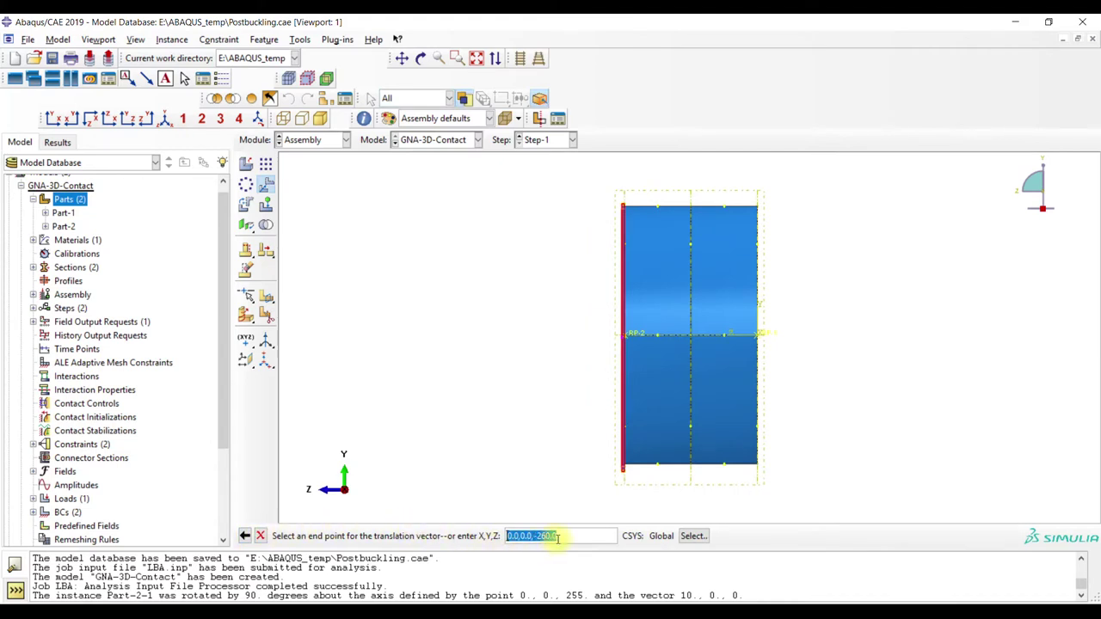
{"action": "left_click", "coordinate": [559, 537]}
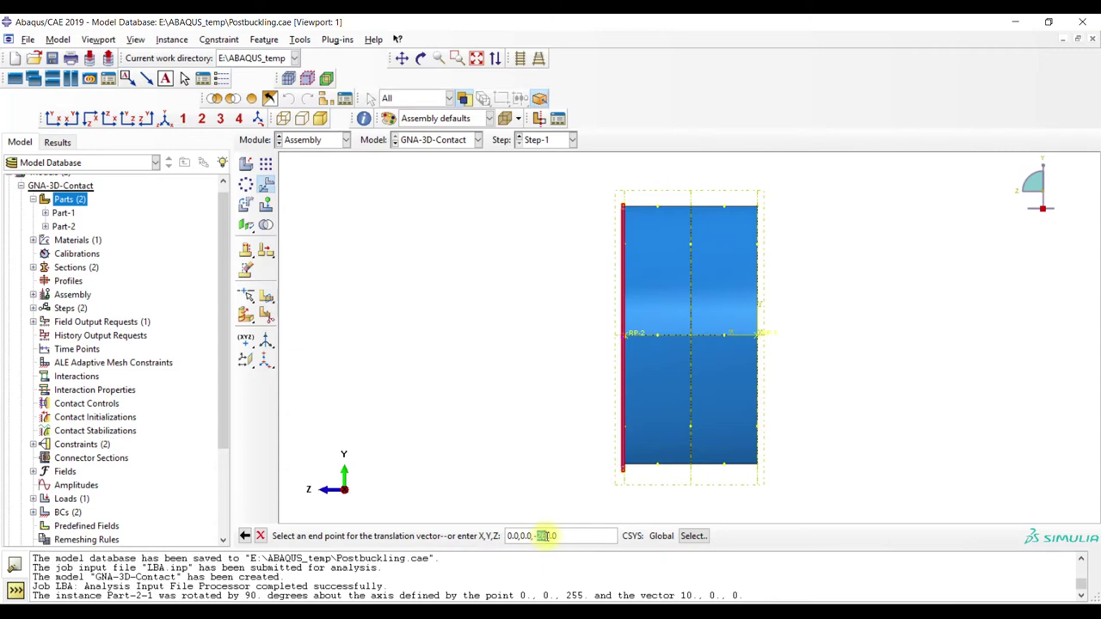
{"action": "key", "text": "Return"}
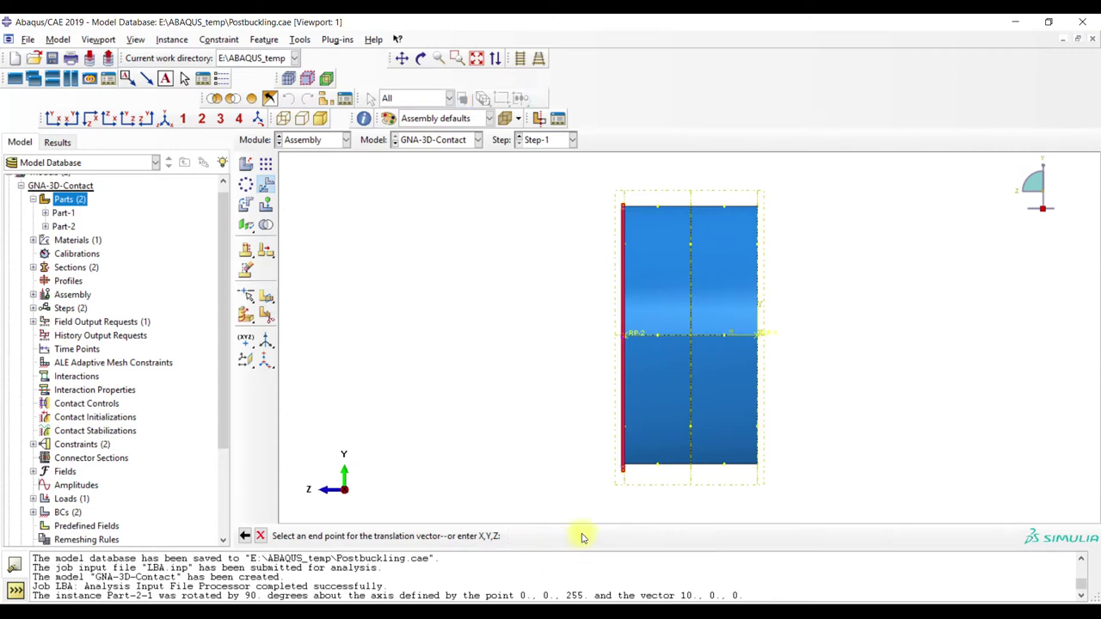
Try several end points for the plate's translation, starting at 0,0,-50 and bringing the Z value closer to zero
{"action": "left_click", "coordinate": [246, 536]}
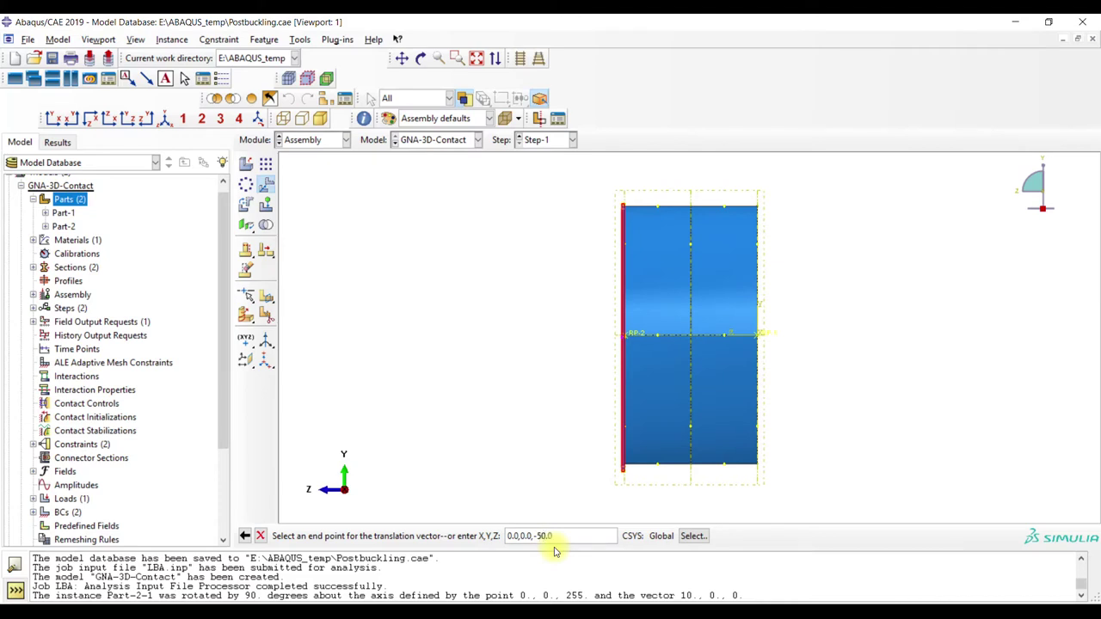
{"action": "key", "text": "Return"}
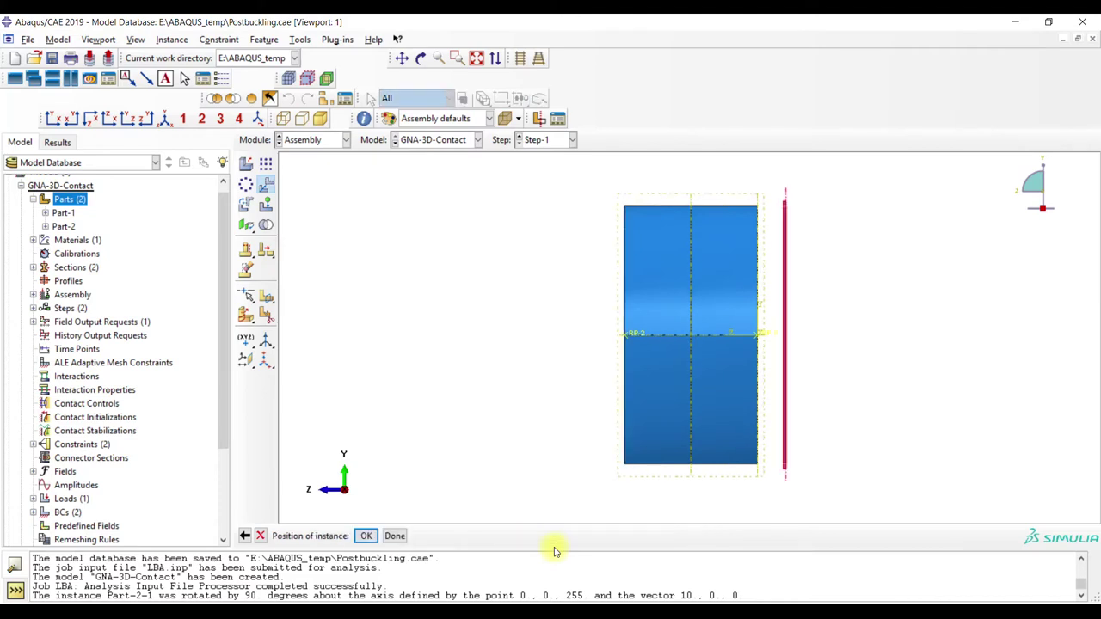
{"action": "left_click", "coordinate": [245, 536]}
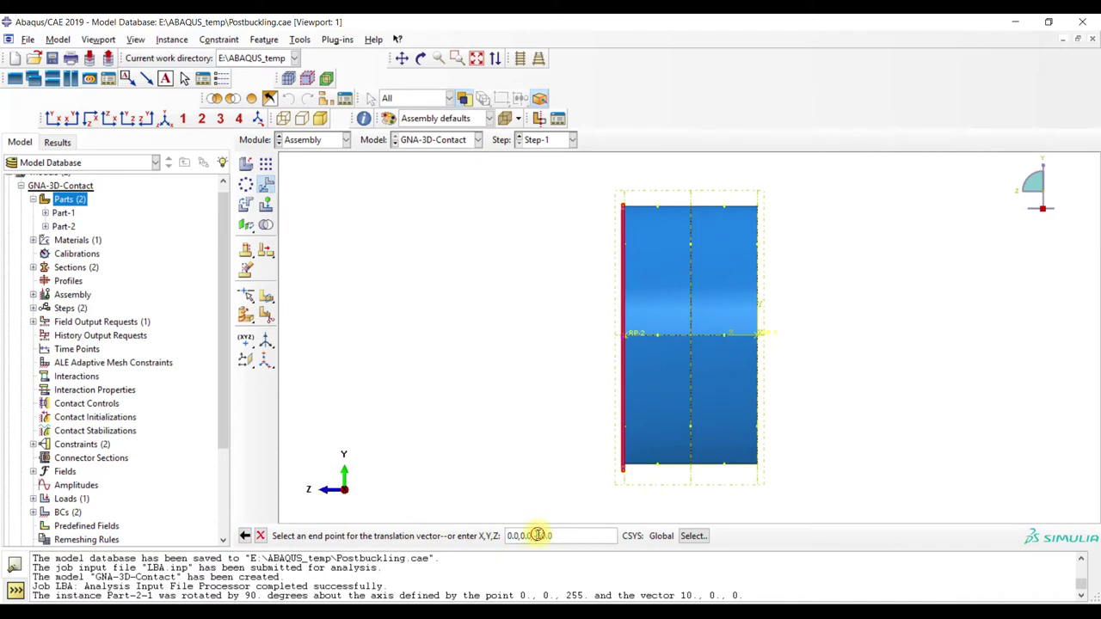
{"action": "key", "text": "Return"}
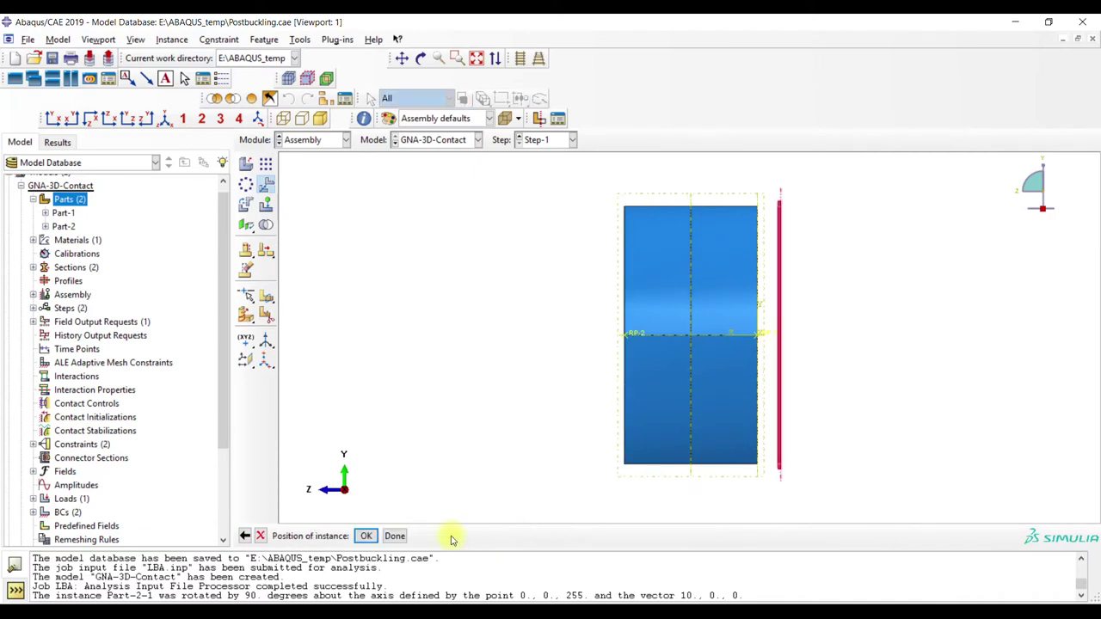
{"action": "left_click", "coordinate": [244, 536]}
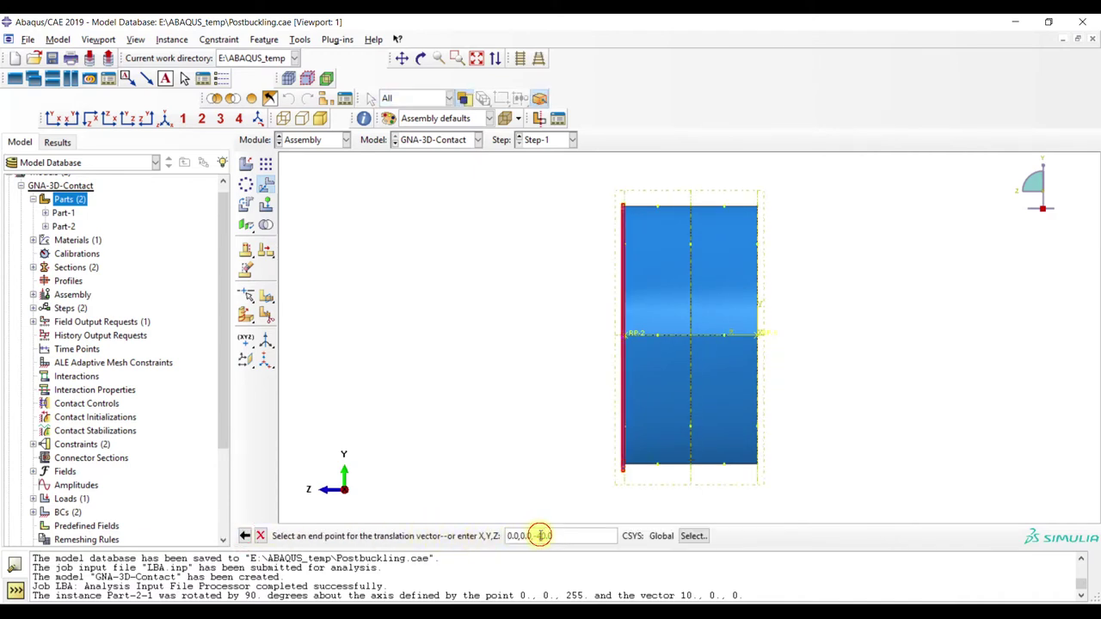
{"action": "key", "text": "Return"}
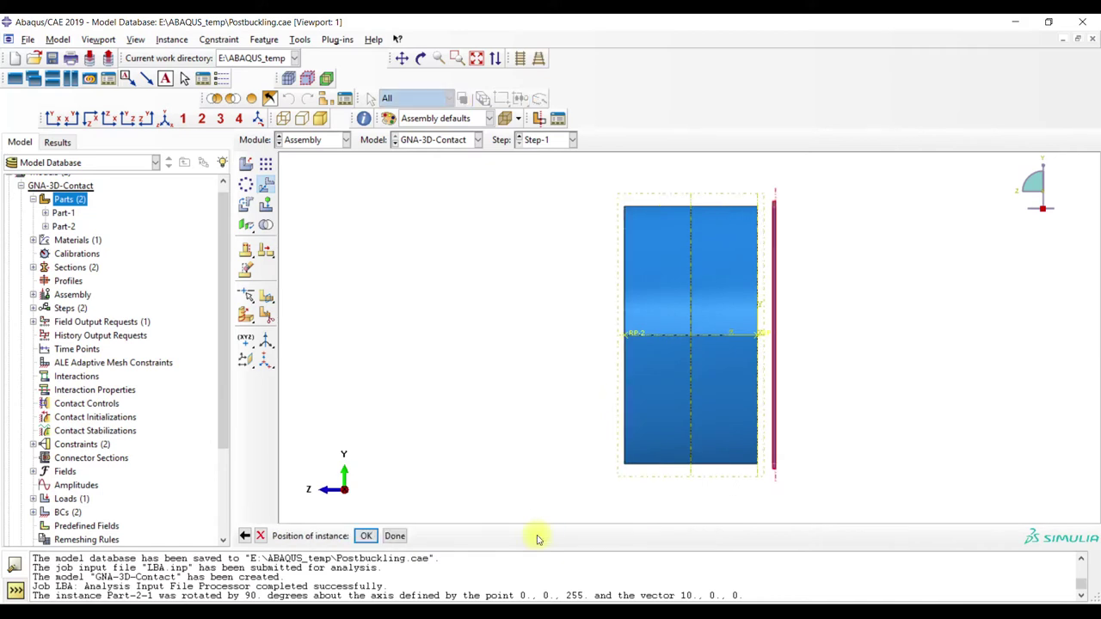
{"action": "left_click", "coordinate": [245, 536]}
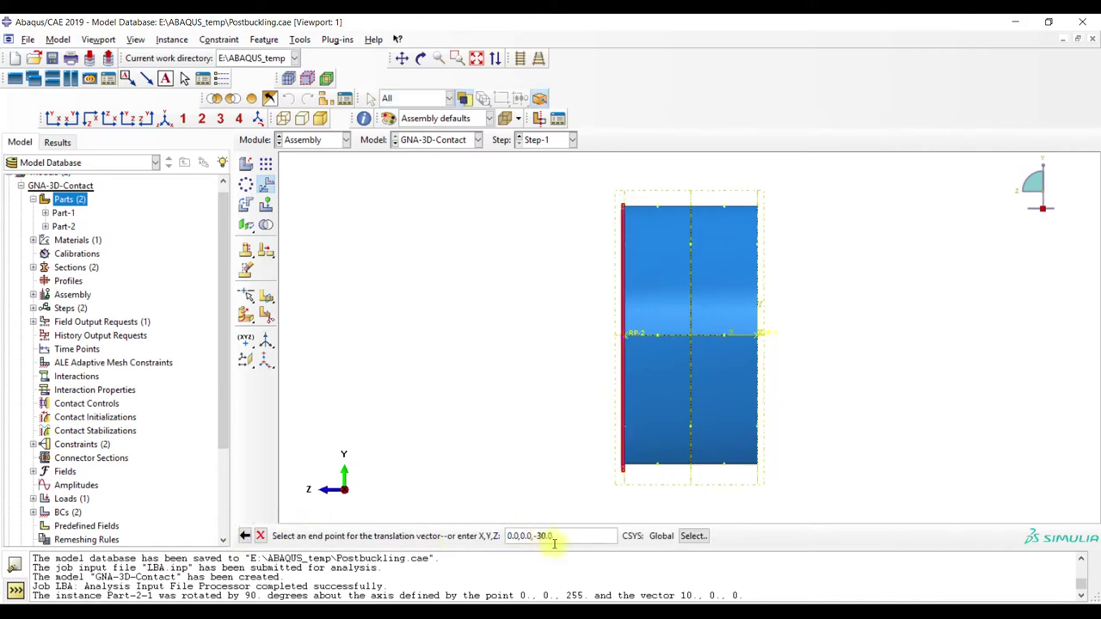
{"action": "key", "text": "Return"}
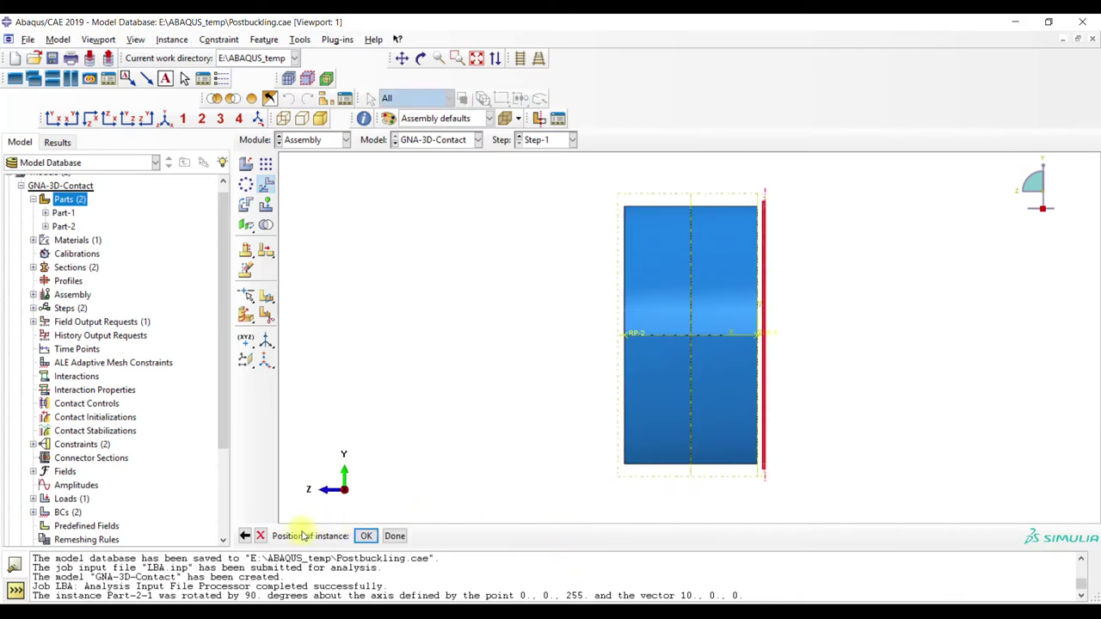
Try an end point of 0,0,0 for the plate's translation vector and check closely how the plate meets the shell's end
{"action": "left_click", "coordinate": [245, 536]}
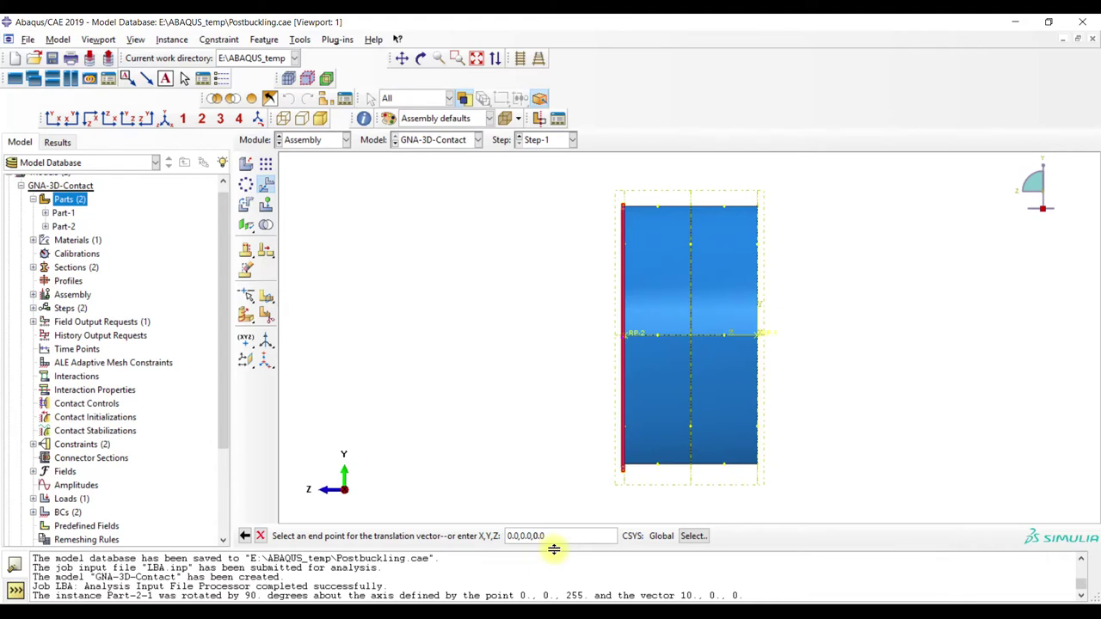
{"action": "key", "text": "Return"}
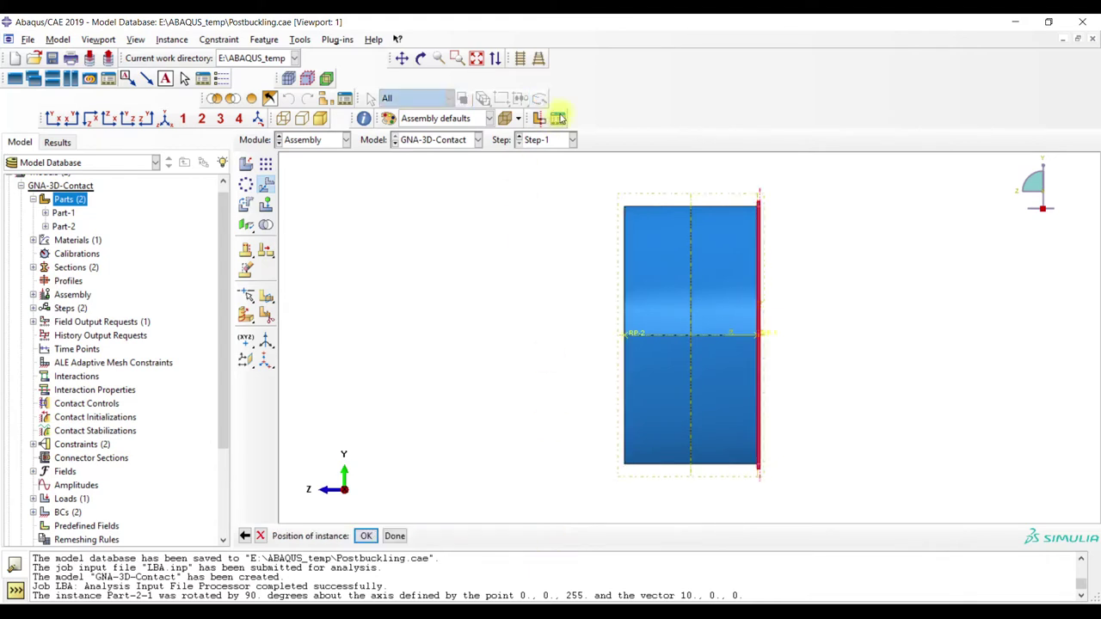
{"action": "left_click", "coordinate": [456, 57]}
{"action": "left_click_drag", "start_coordinate": [725, 320], "coordinate": [769, 361]}
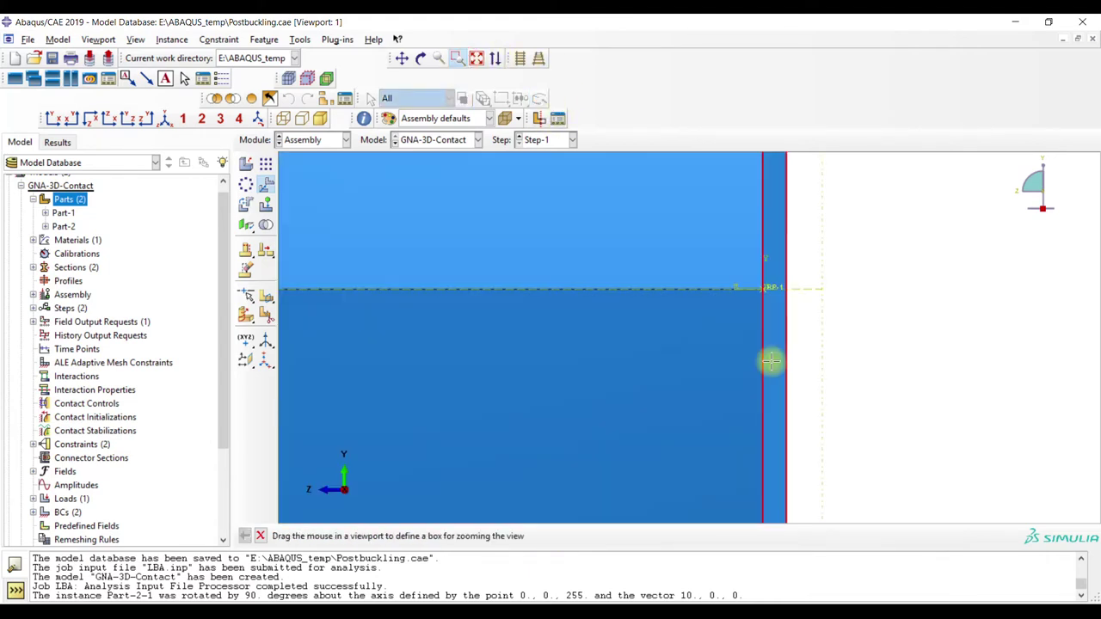
{"action": "left_click", "coordinate": [457, 58]}
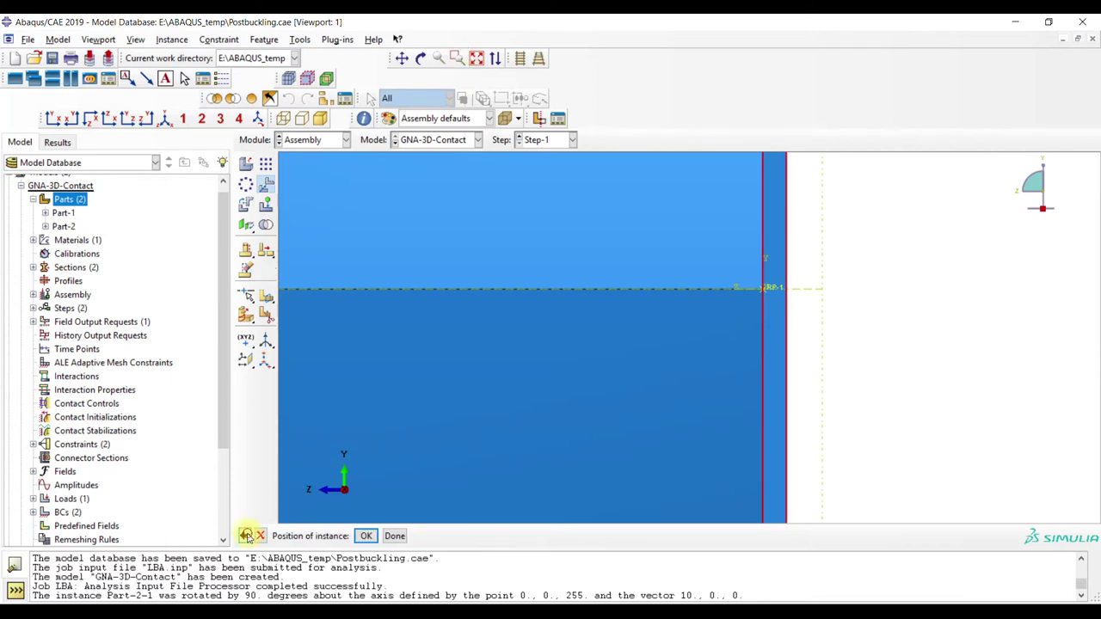
Try end points of 0,0,1 and 0,0,-1 for the plate's translation vector to compare overlap and gap at the shell's end
{"action": "left_click", "coordinate": [244, 536]}
{"action": "left_click", "coordinate": [534, 535]}
{"action": "type", "text": "1"}
{"action": "key", "text": "Return"}
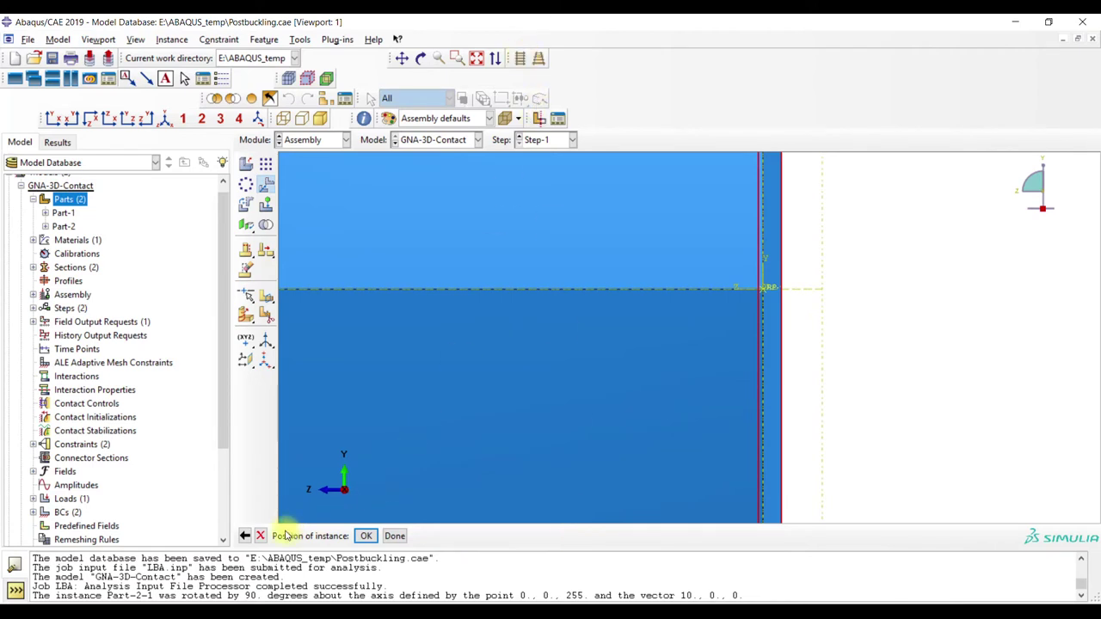
{"action": "left_click", "coordinate": [245, 536]}
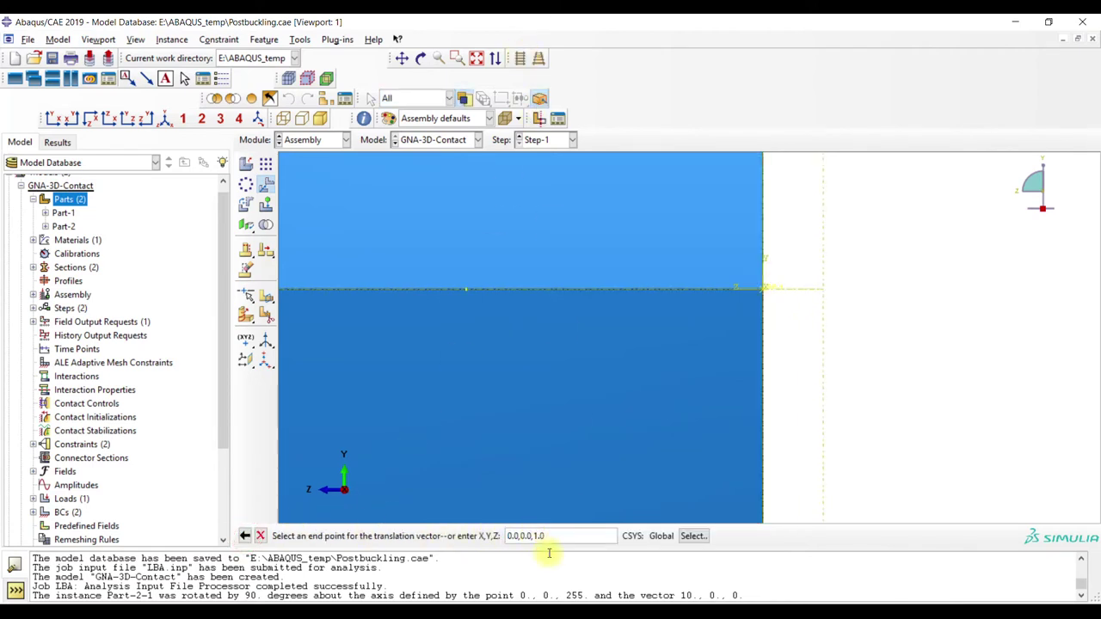
{"action": "key", "text": "Return"}
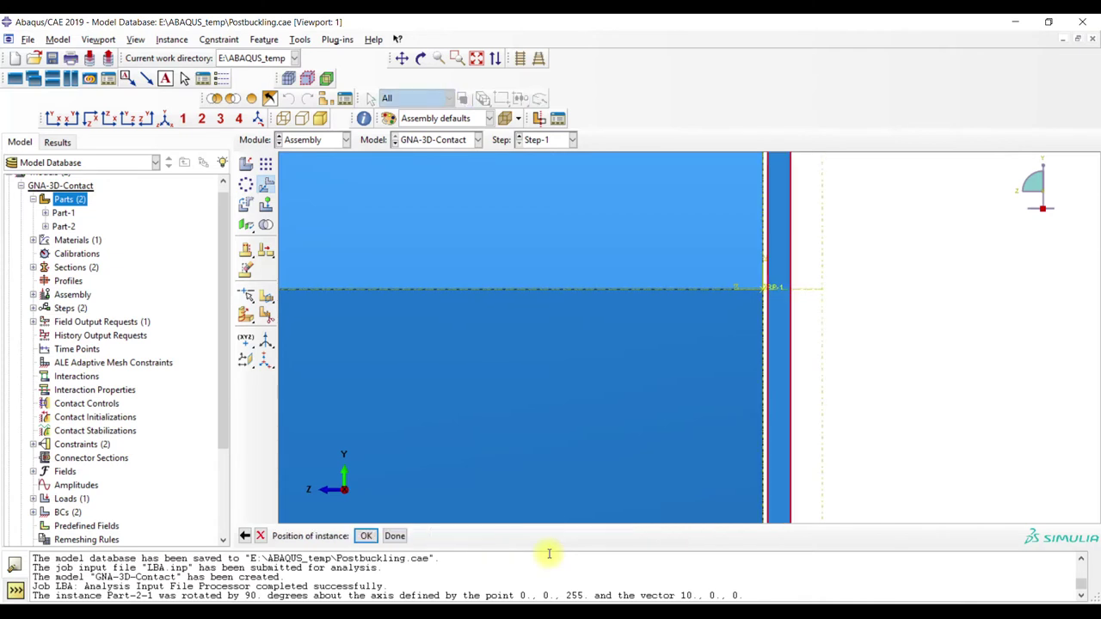
Set the end point of the plate's translation vector to 0,0,0 and accept the plate's position
{"action": "left_click", "coordinate": [244, 536]}
{"action": "left_click", "coordinate": [550, 536]}
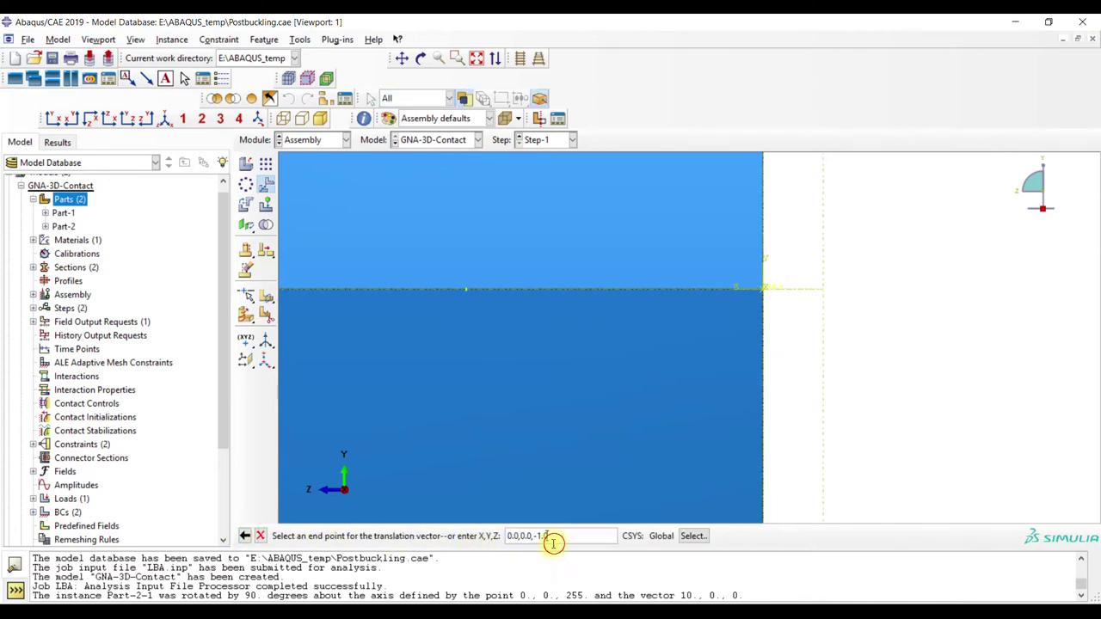
{"action": "left_click_drag", "start_coordinate": [535, 536], "coordinate": [572, 535]}
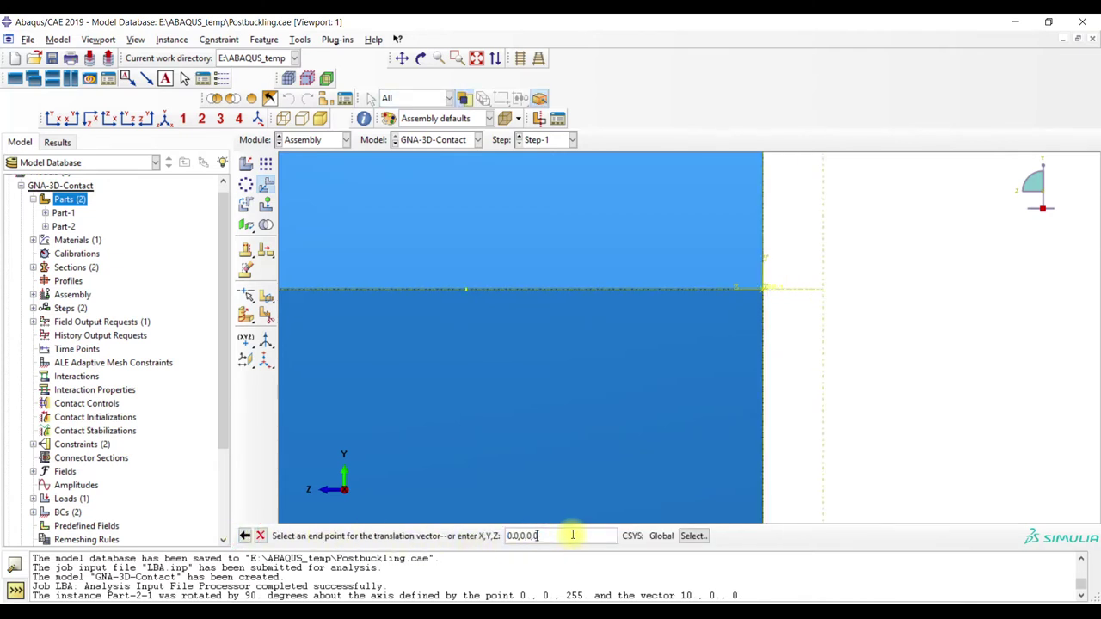
{"action": "key", "text": "Return"}
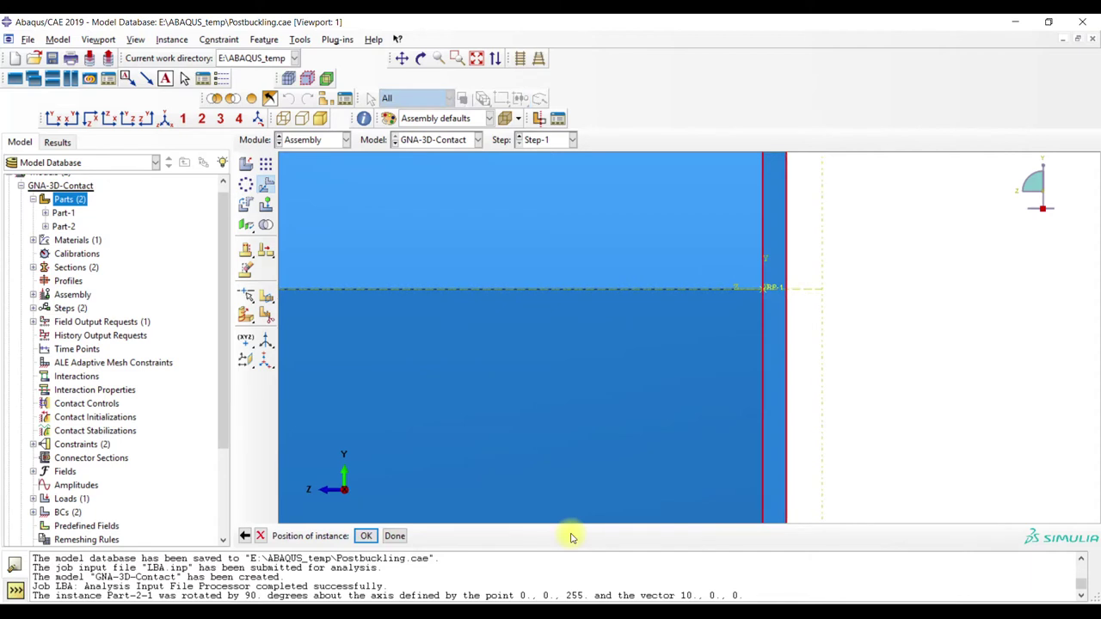
{"action": "left_click", "coordinate": [366, 535]}
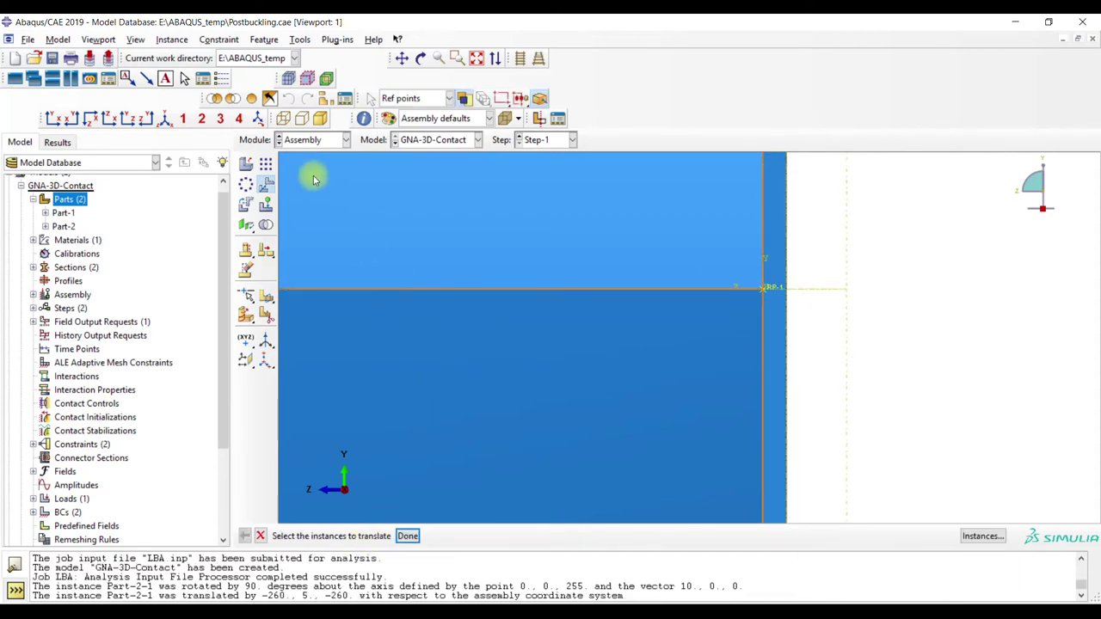
Select the plate instance for another translation with start point 0,0,0 and try an end point of -250,0,0
{"action": "left_click", "coordinate": [165, 121]}
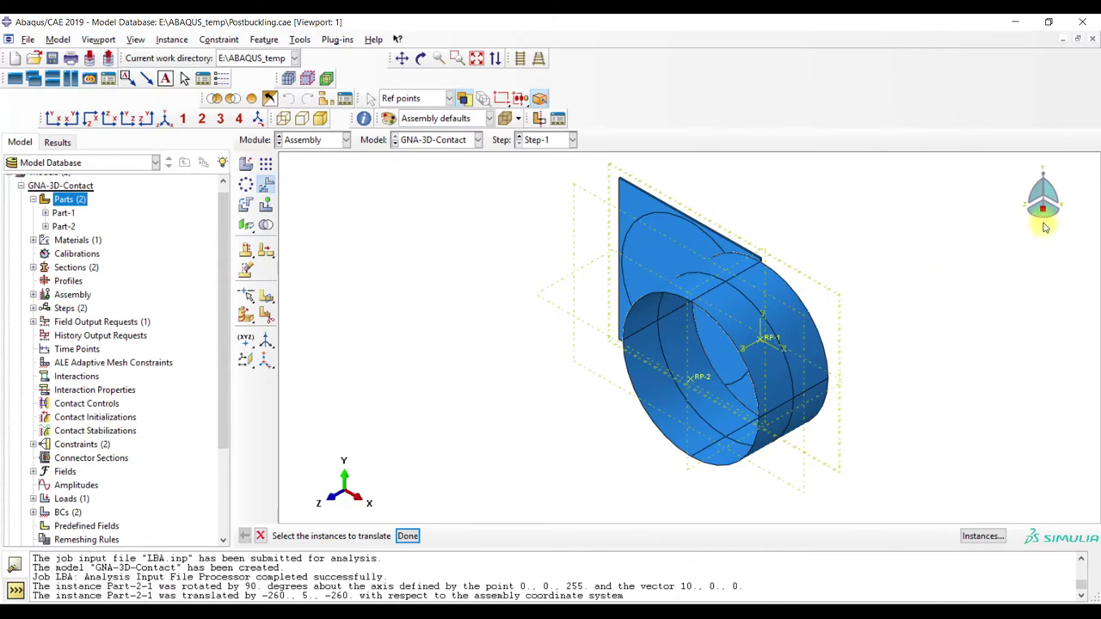
{"action": "key", "text": "Escape"}
{"action": "left_click_drag", "start_coordinate": [1048, 222], "coordinate": [1053, 224]}
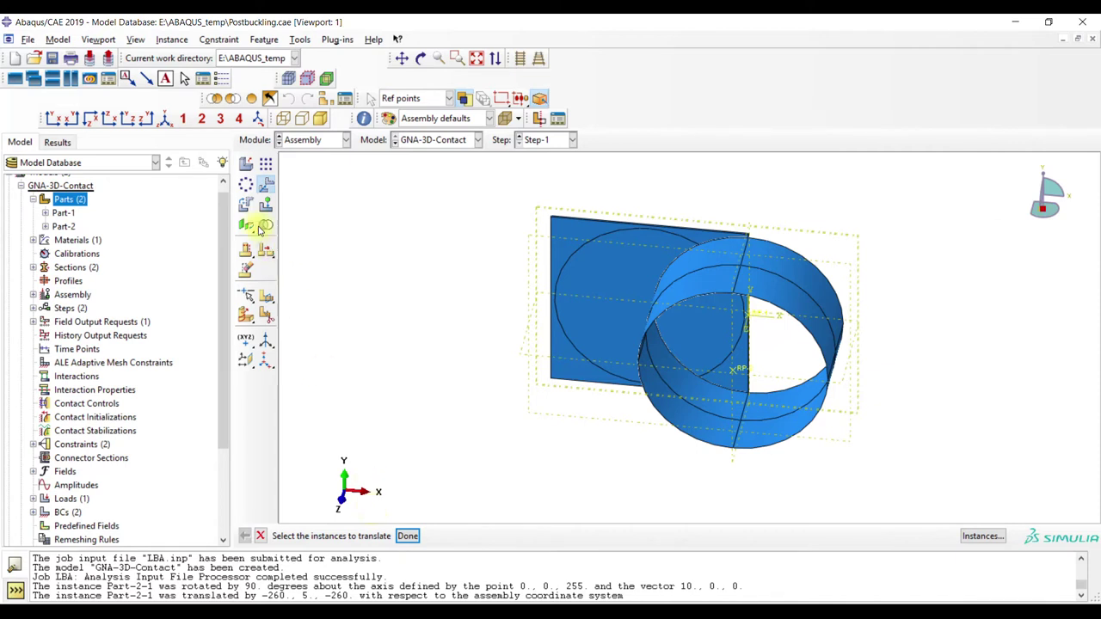
{"action": "left_click", "coordinate": [571, 290]}
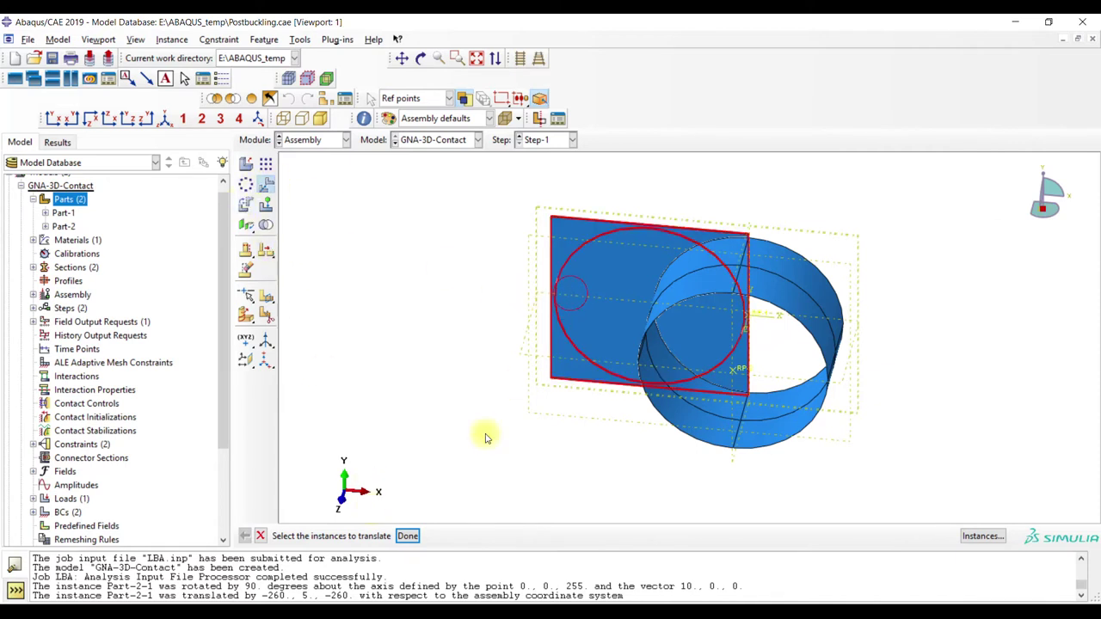
{"action": "left_click", "coordinate": [407, 536]}
{"action": "left_click", "coordinate": [601, 534]}
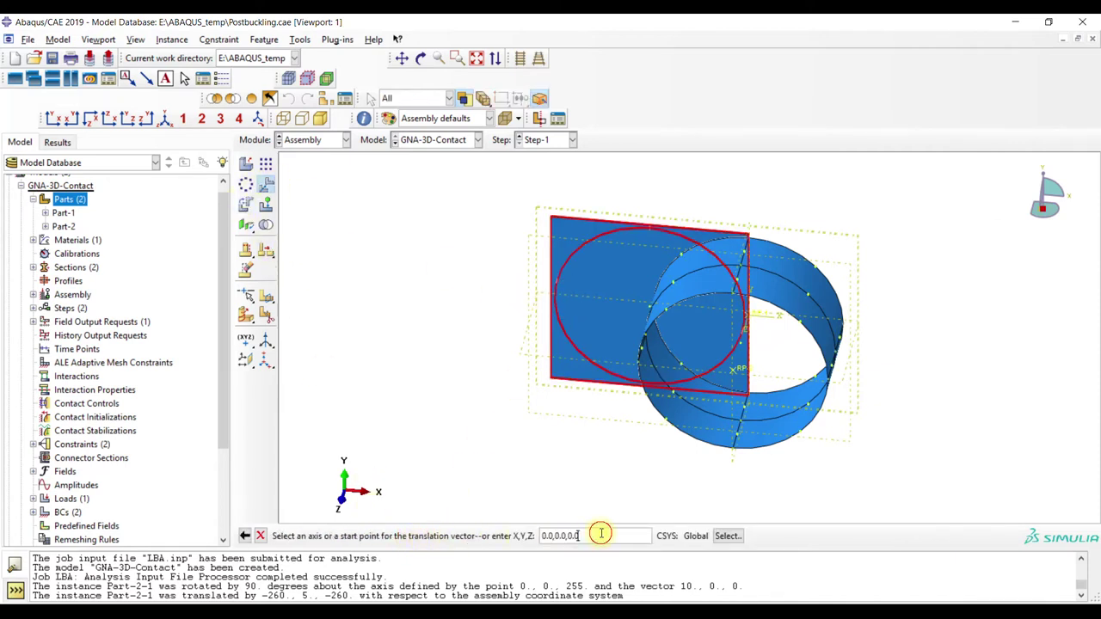
{"action": "left_click", "coordinate": [543, 535]}
{"action": "left_click", "coordinate": [589, 539]}
{"action": "key", "text": "Return"}
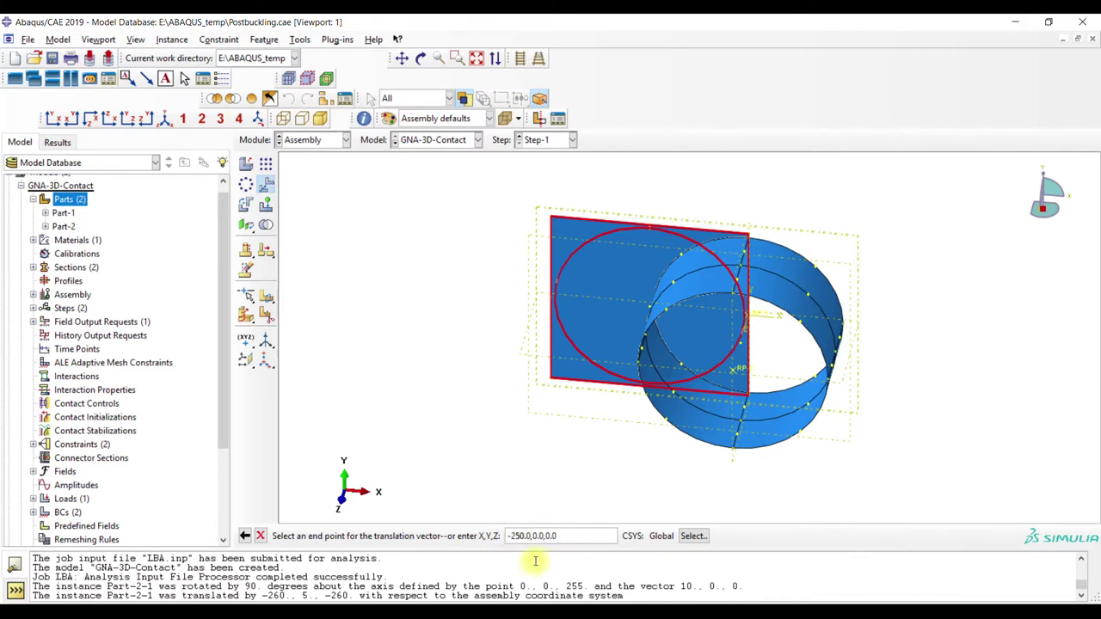
{"action": "key", "text": "Return"}
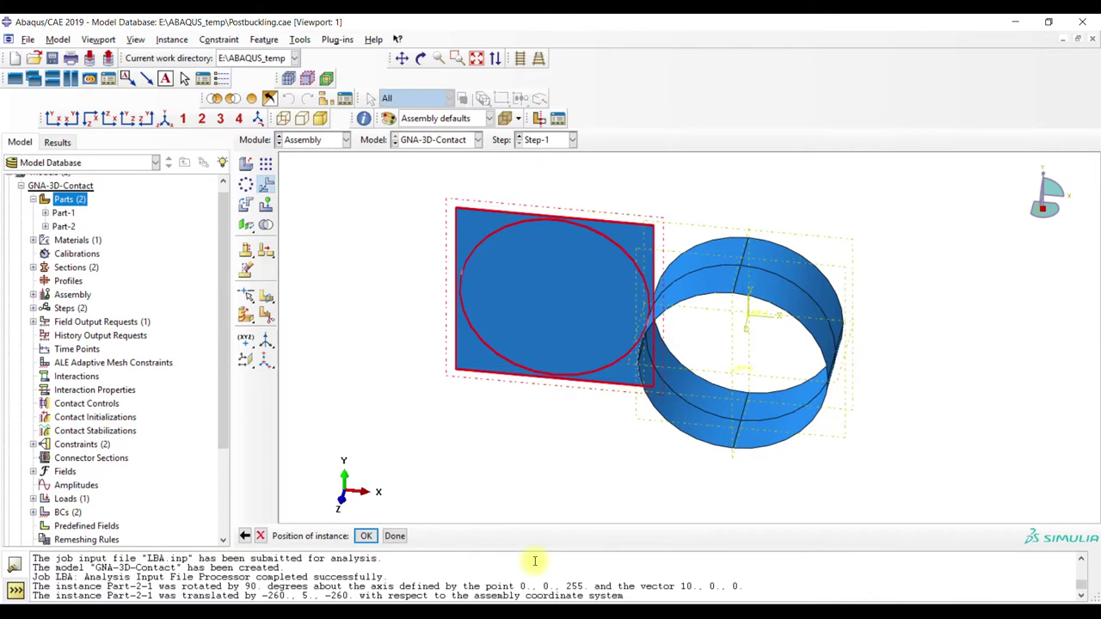
Change the translation's end point to 250,0,0 and accept the plate's position
{"action": "left_click", "coordinate": [245, 536]}
{"action": "left_click", "coordinate": [509, 536]}
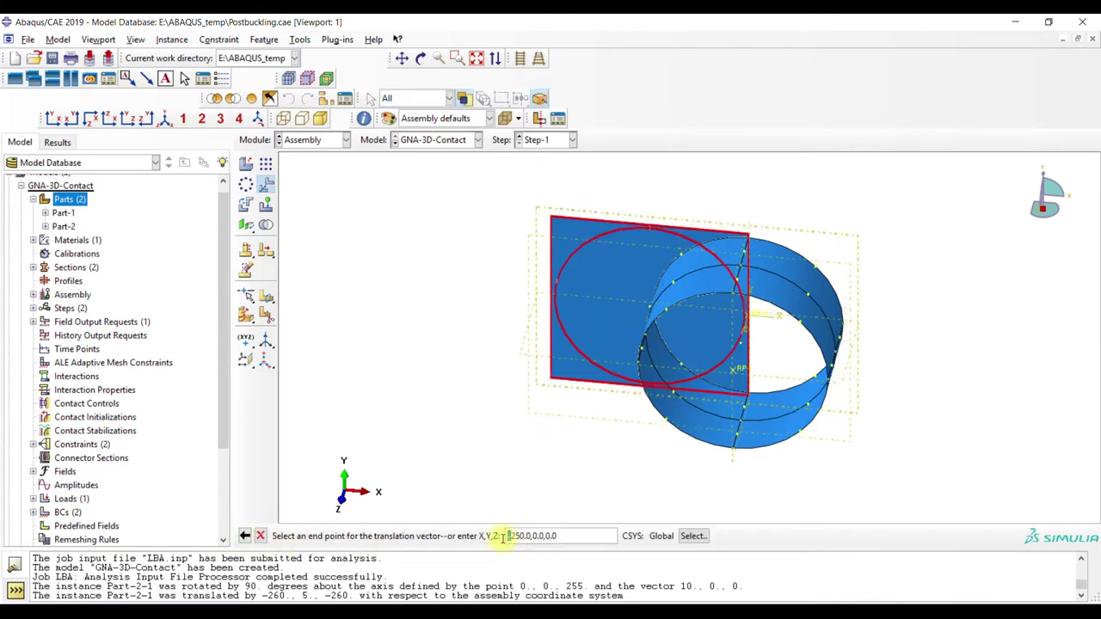
{"action": "key", "text": "Return"}
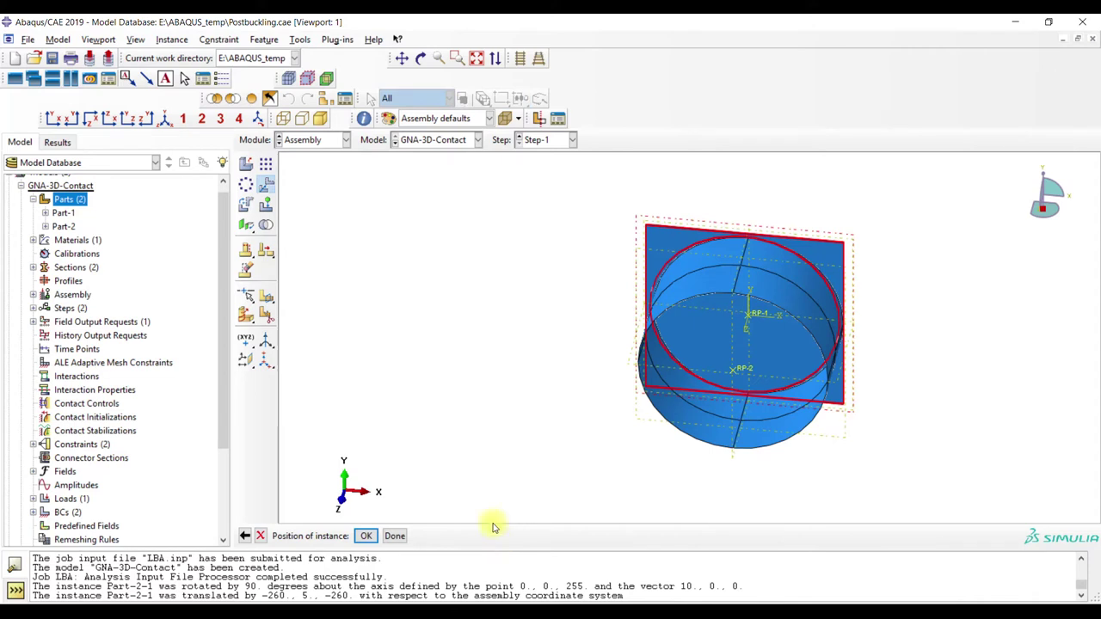
{"action": "left_click", "coordinate": [365, 536]}
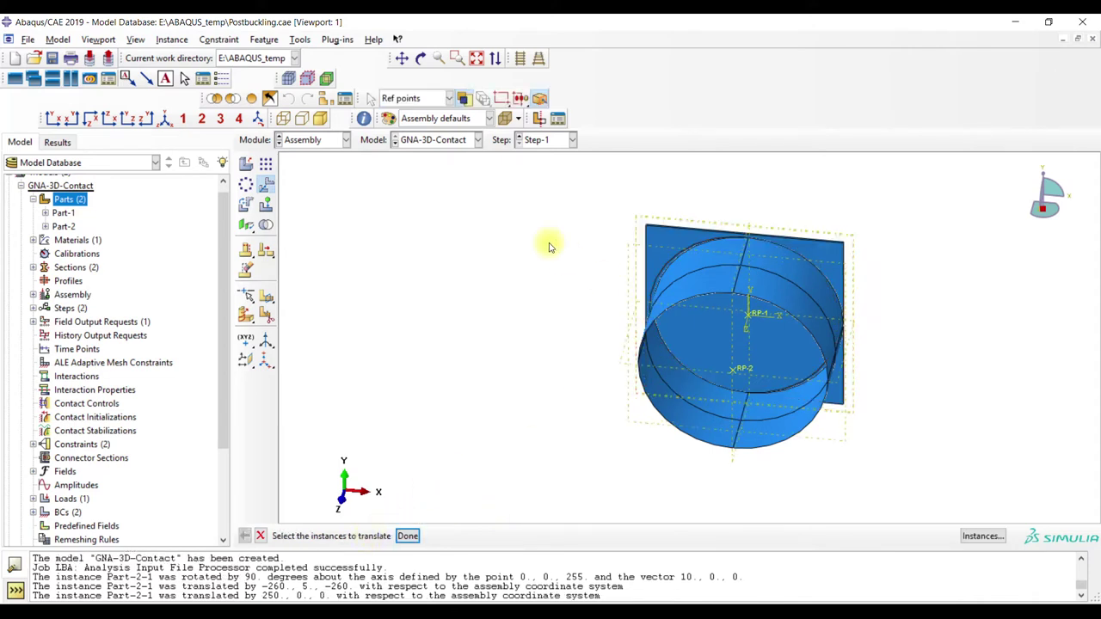
Select the plate again for translation from 0,0,0, try a small positive X offset and check its alignment with the shell from the front
{"action": "left_click", "coordinate": [457, 58]}
{"action": "left_click_drag", "start_coordinate": [638, 237], "coordinate": [702, 307]}
{"action": "scroll", "coordinate": [826, 302], "scroll_direction": "down", "scroll_amount": 2}
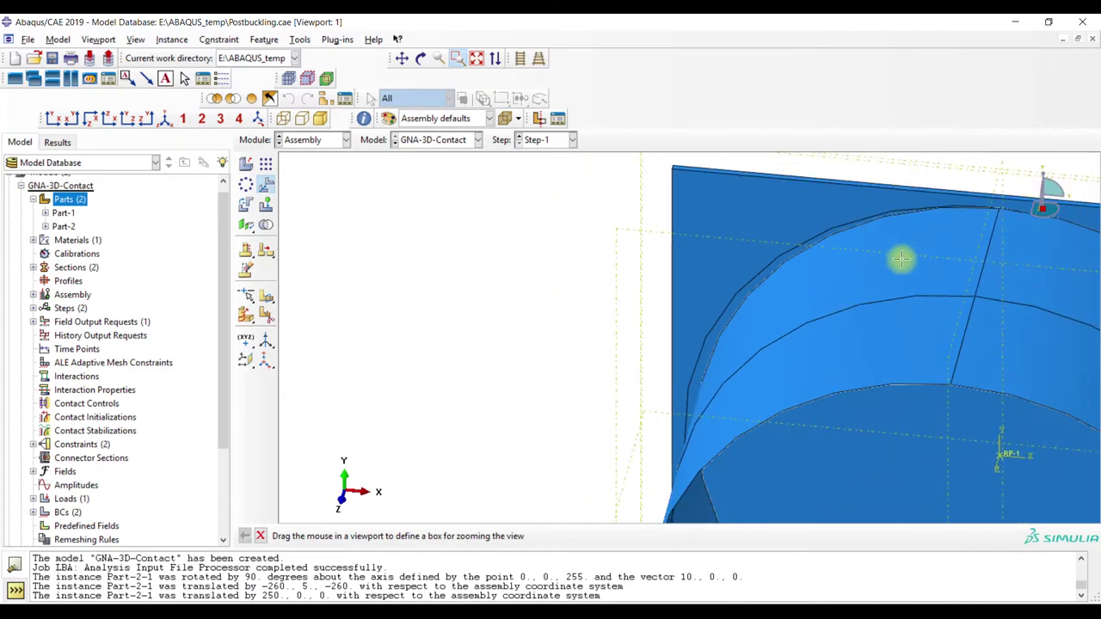
{"action": "left_click", "coordinate": [457, 57]}
{"action": "left_click", "coordinate": [749, 229]}
{"action": "left_click", "coordinate": [408, 535]}
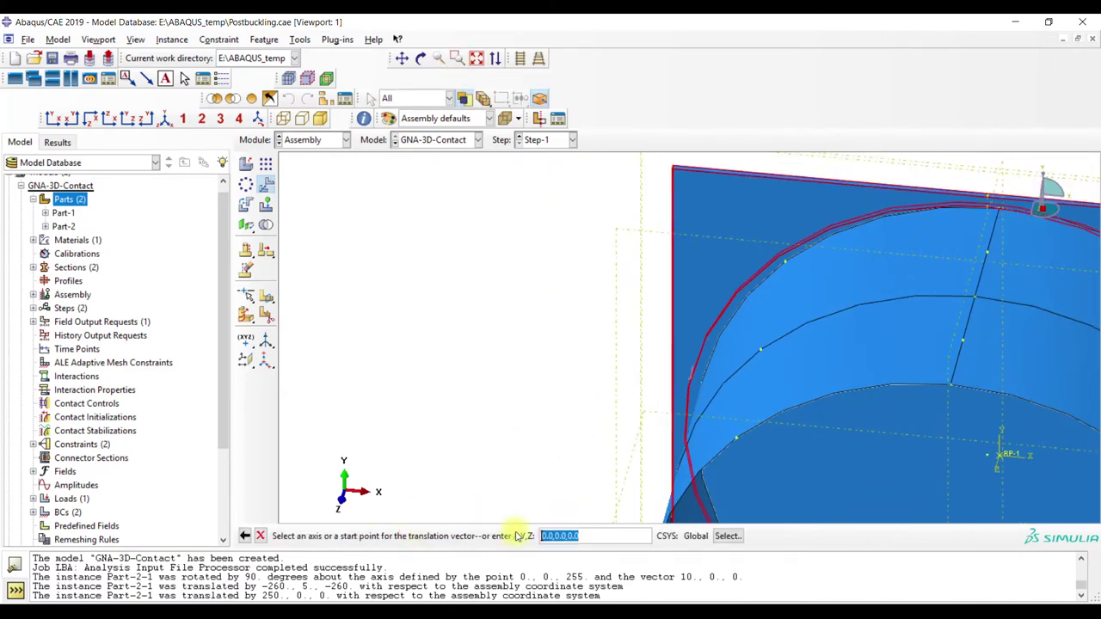
{"action": "key", "text": "Return"}
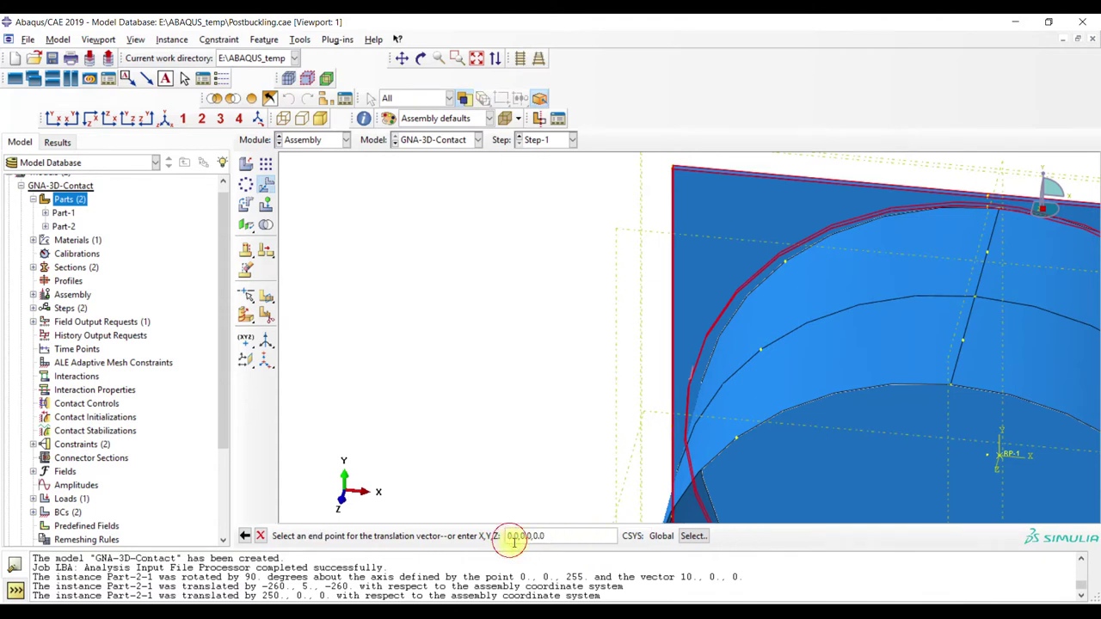
{"action": "key", "text": "Return"}
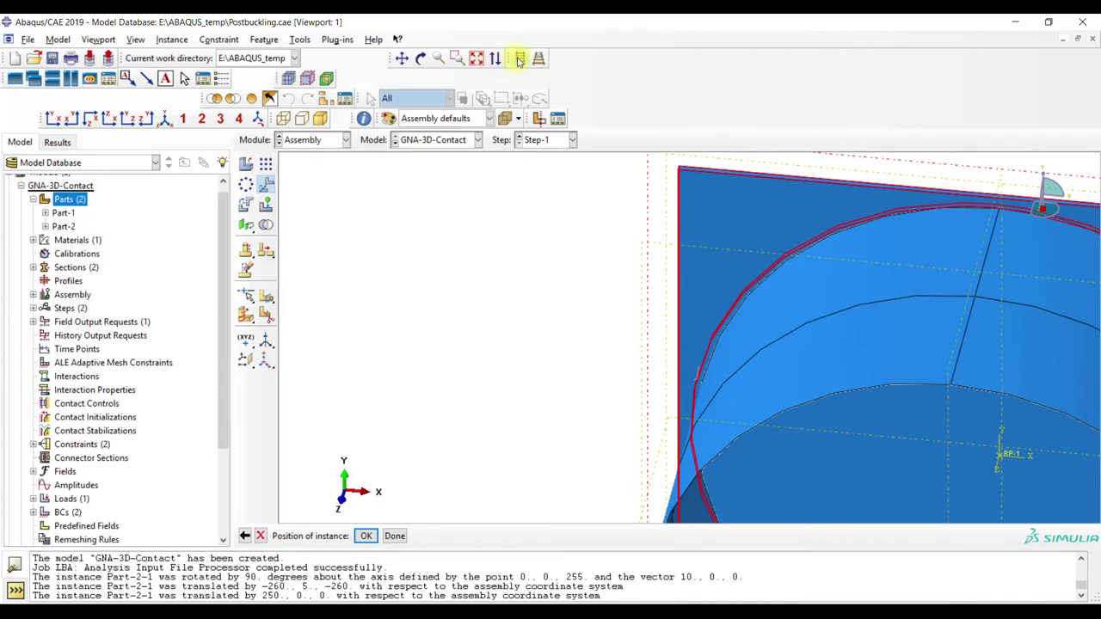
{"action": "left_click", "coordinate": [147, 119]}
{"action": "left_click", "coordinate": [50, 119]}
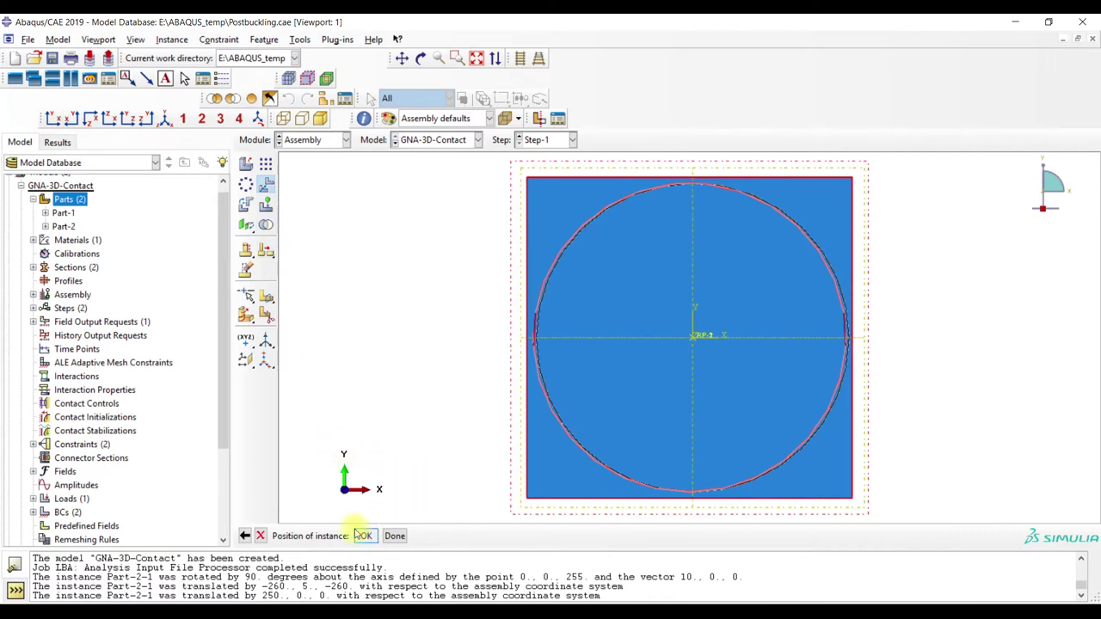
Set the end point of the plate's translation vector to 10,0,0 and accept the position
{"action": "left_click", "coordinate": [246, 537]}
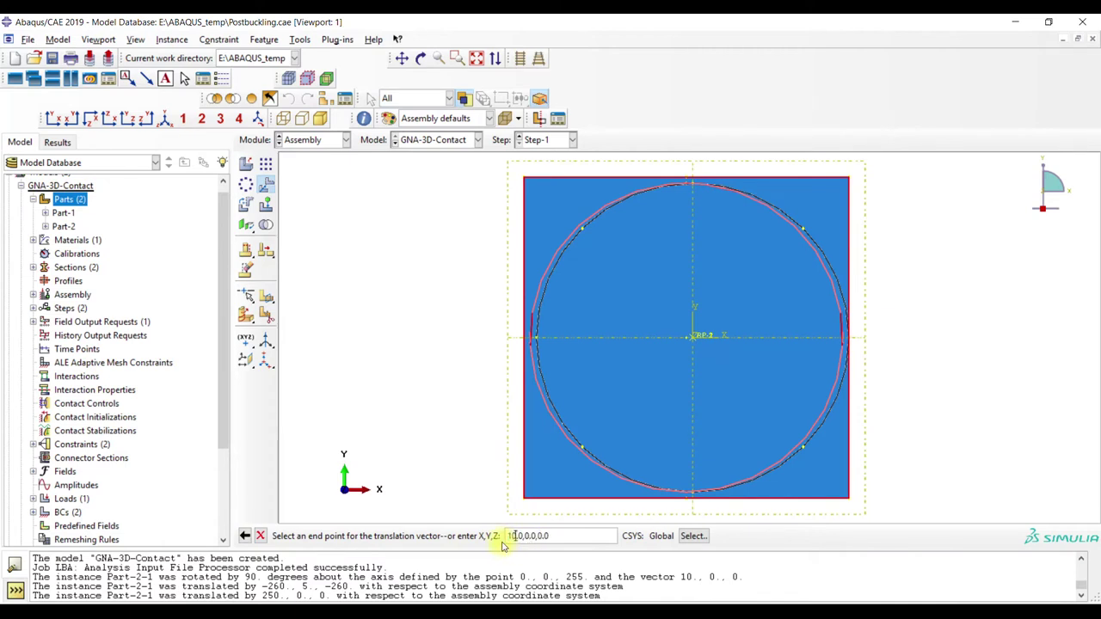
{"action": "key", "text": "Return"}
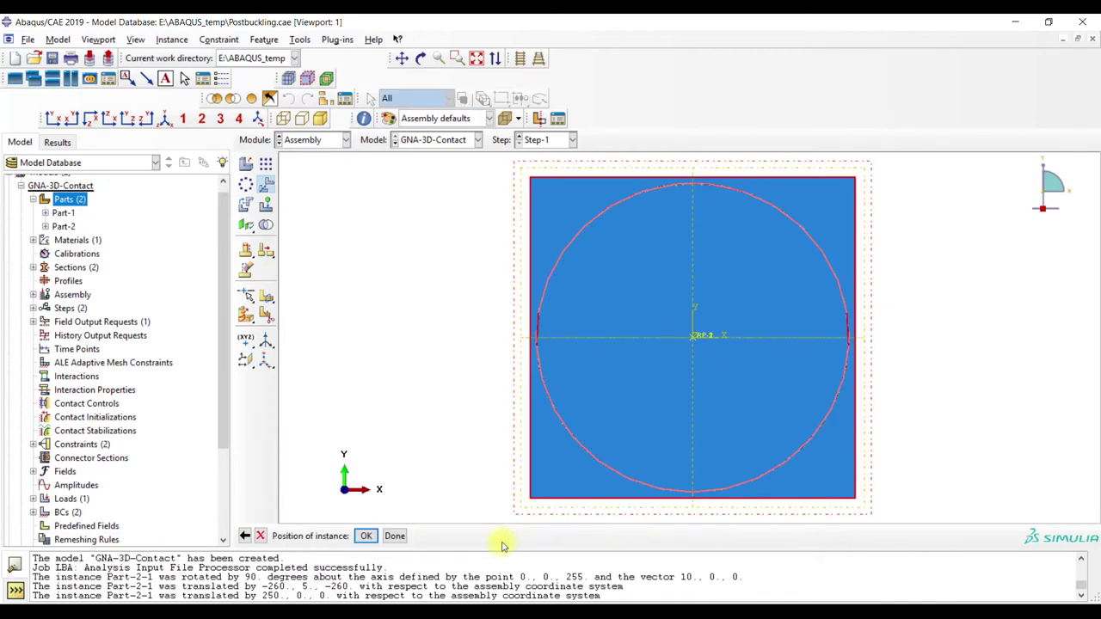
{"action": "left_click", "coordinate": [366, 536]}
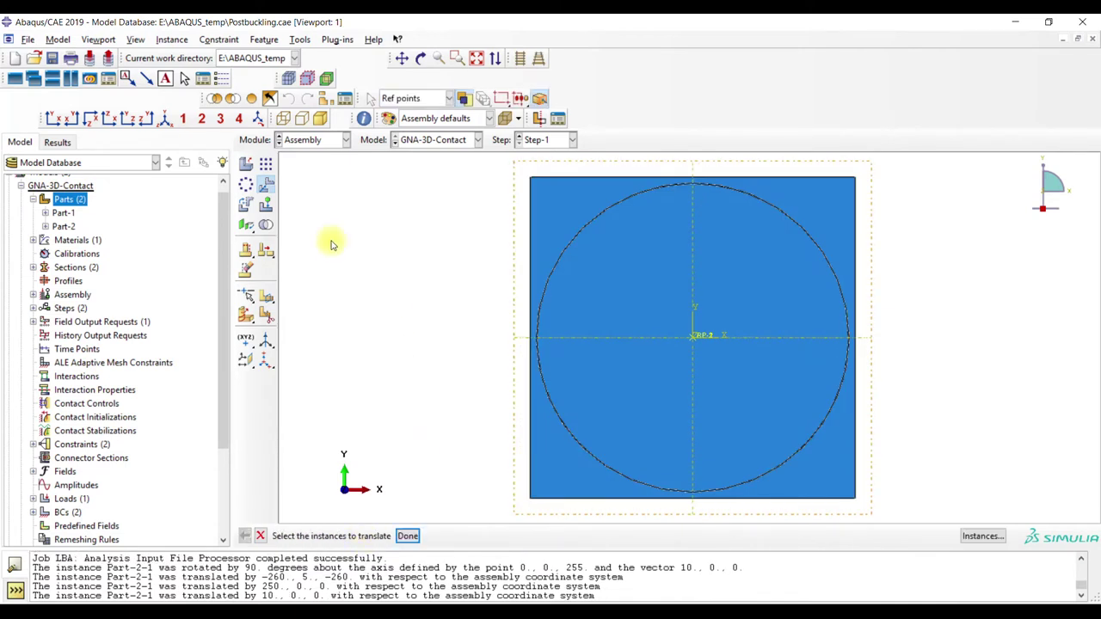
Examine closely how the shell's end edge lines up with the circular partition on the plate, and finish translating instances
{"action": "left_click", "coordinate": [164, 118]}
{"action": "left_click", "coordinate": [457, 57]}
{"action": "left_click_drag", "start_coordinate": [665, 198], "coordinate": [733, 246]}
{"action": "left_click_drag", "start_coordinate": [707, 290], "coordinate": [710, 295]}
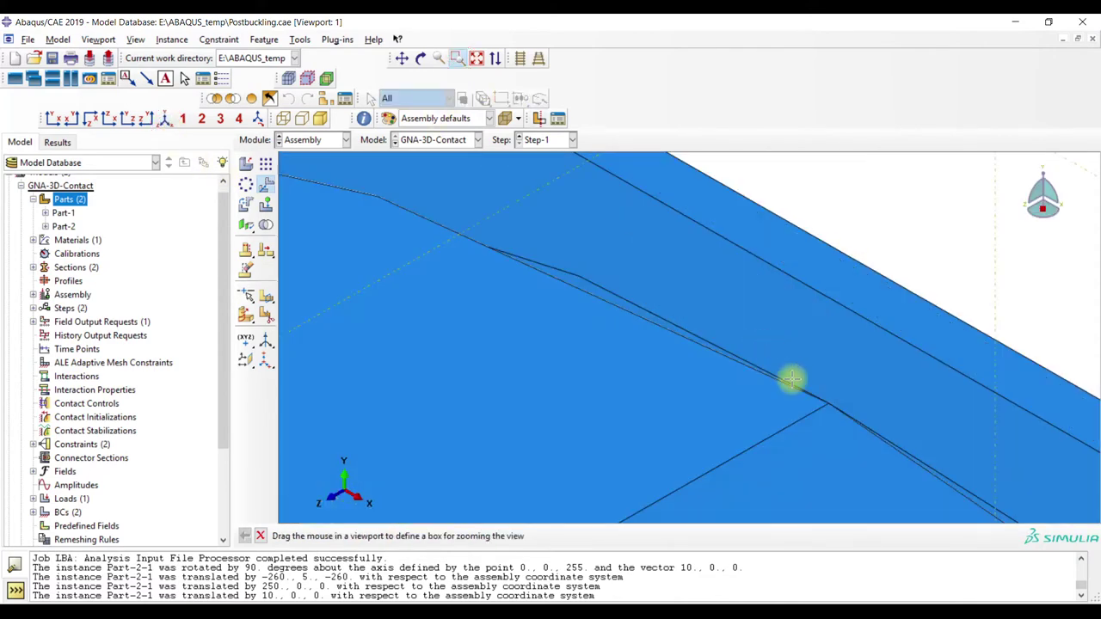
{"action": "left_click", "coordinate": [457, 57]}
{"action": "left_click", "coordinate": [477, 58]}
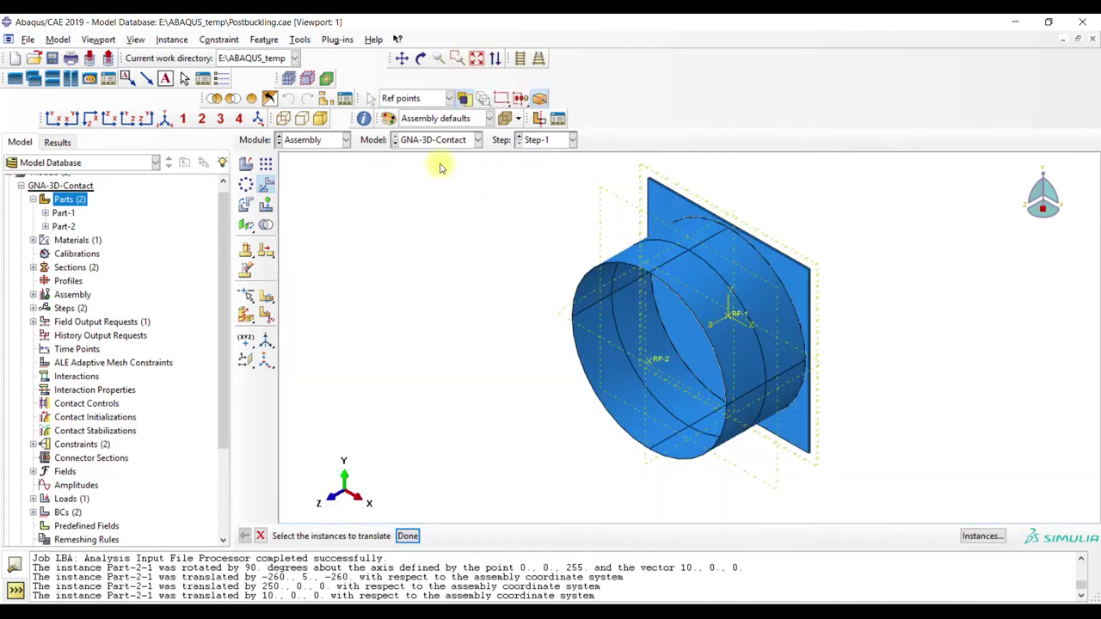
{"action": "left_click", "coordinate": [407, 536]}
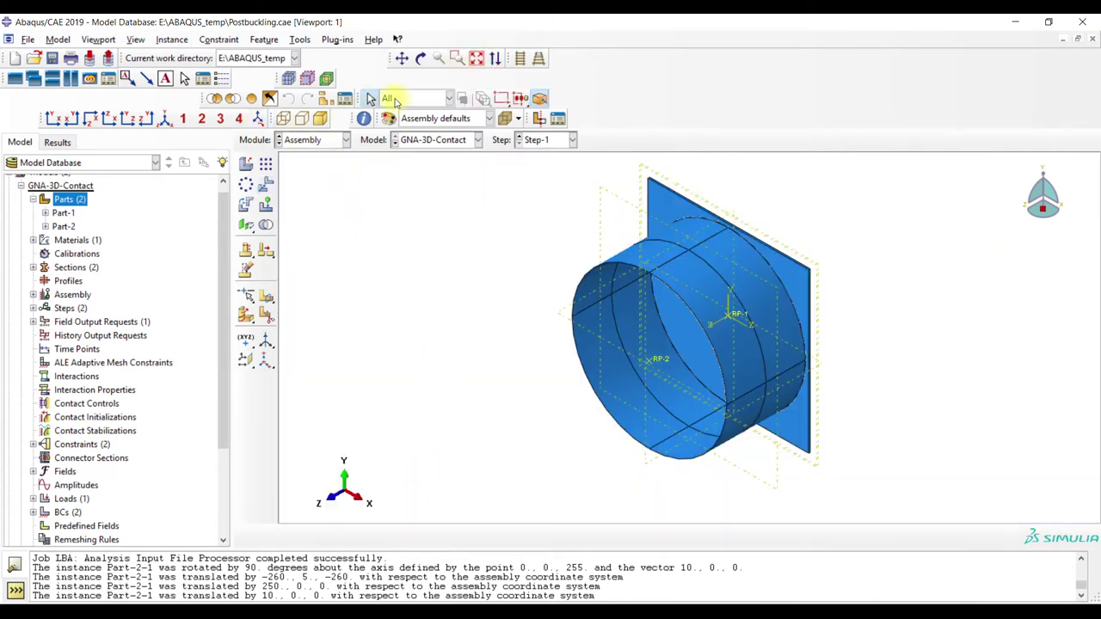
Turn on perspective display and switch to the Interaction module
{"action": "left_click", "coordinate": [538, 58]}
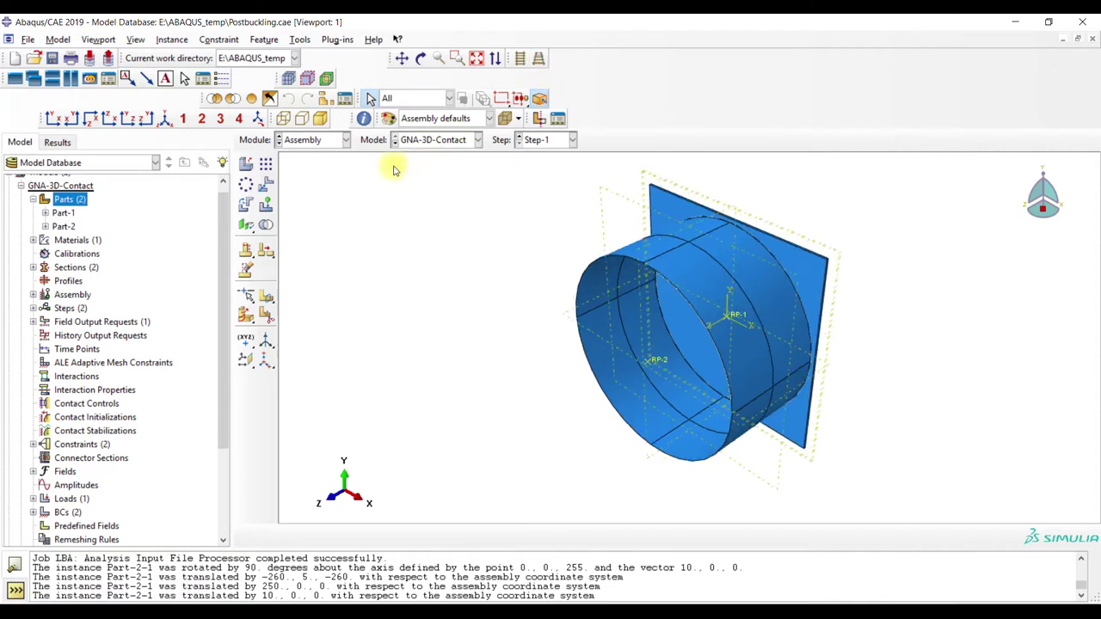
{"action": "left_click", "coordinate": [331, 140]}
{"action": "left_click", "coordinate": [310, 211]}
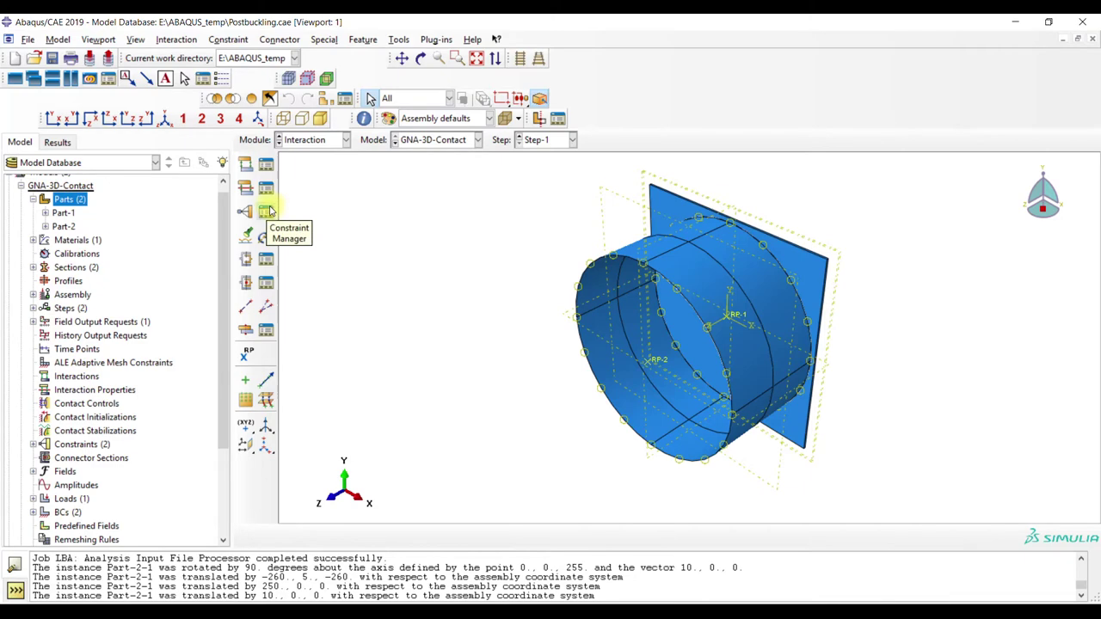
Start a shell-to-solid coupling constraint and use the full circular edge of the shell at the plate as the shell edge surface
{"action": "left_click", "coordinate": [269, 212]}
{"action": "left_click", "coordinate": [57, 459]}
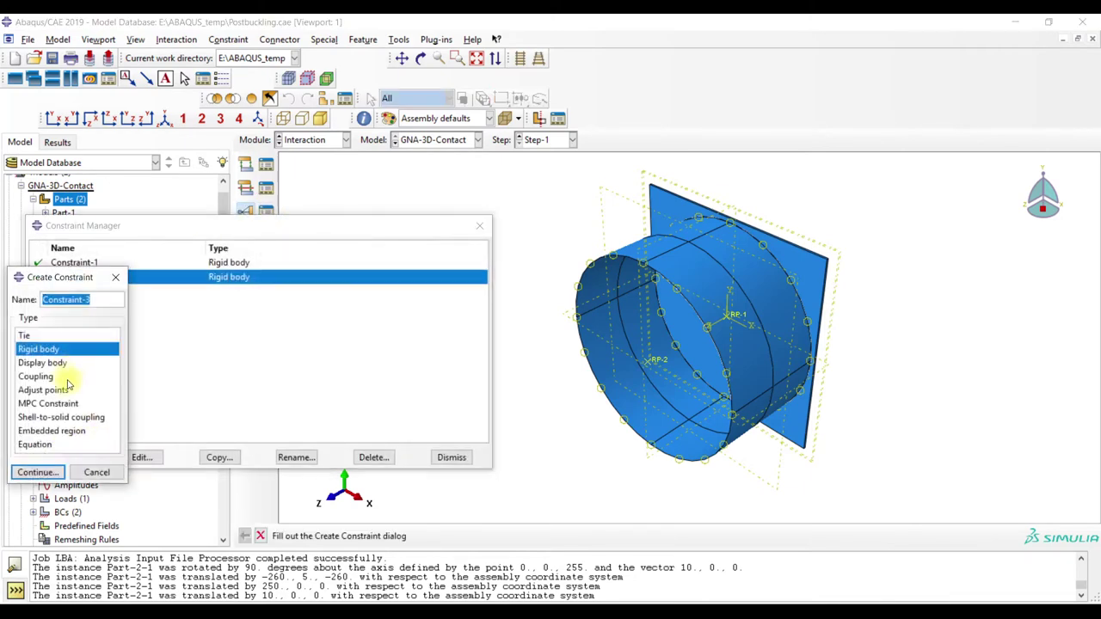
{"action": "left_click", "coordinate": [62, 417]}
{"action": "left_click", "coordinate": [38, 472]}
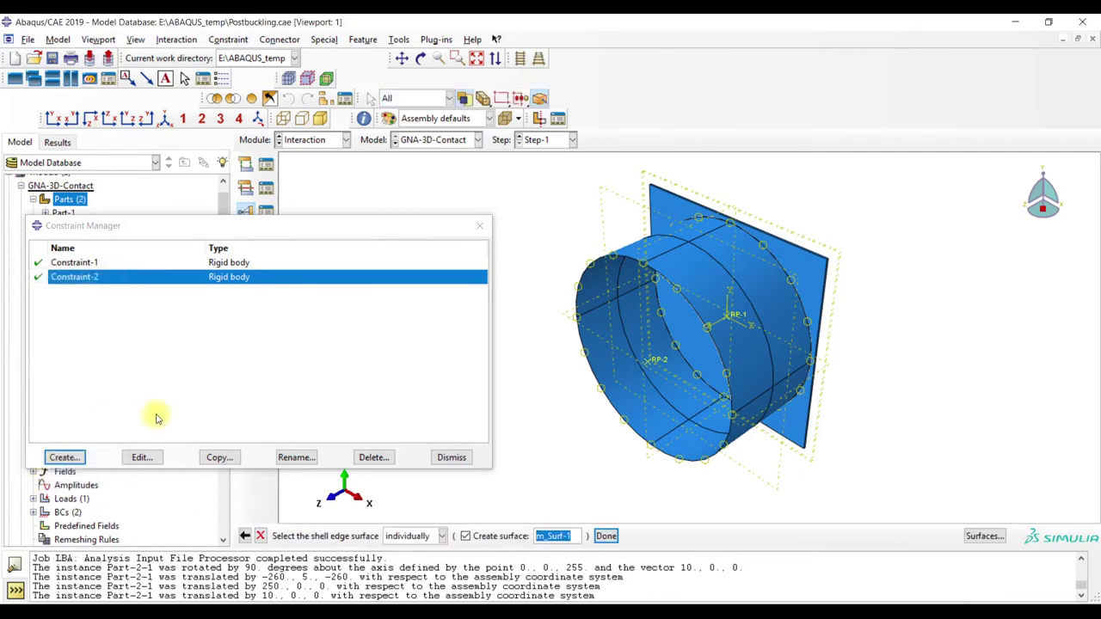
{"action": "left_click", "coordinate": [980, 537]}
{"action": "left_click", "coordinate": [981, 538]}
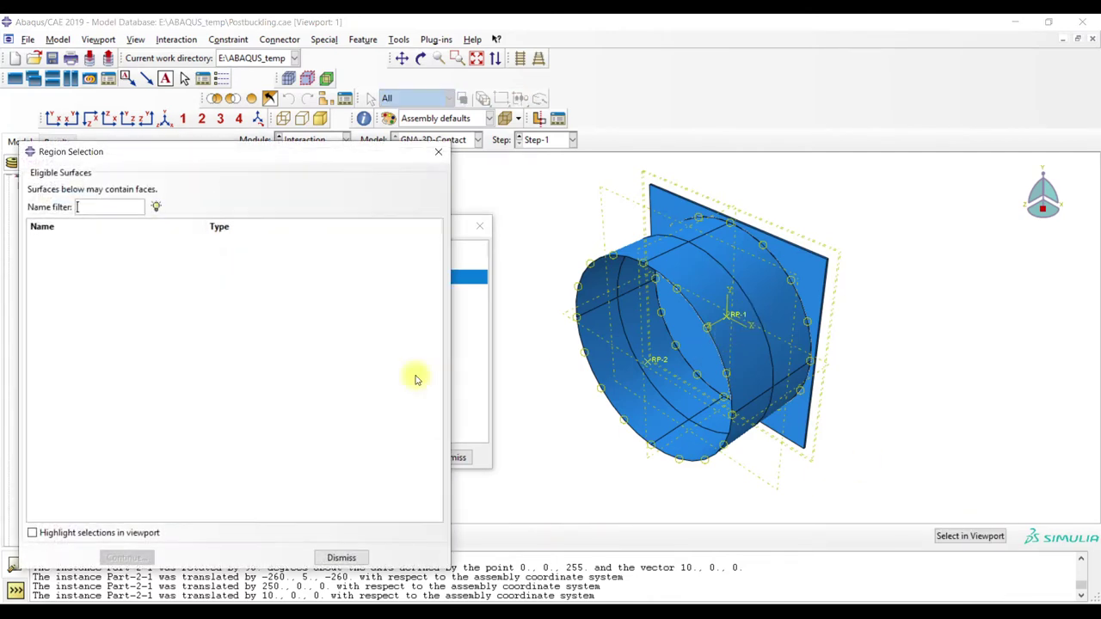
{"action": "left_click", "coordinate": [438, 160]}
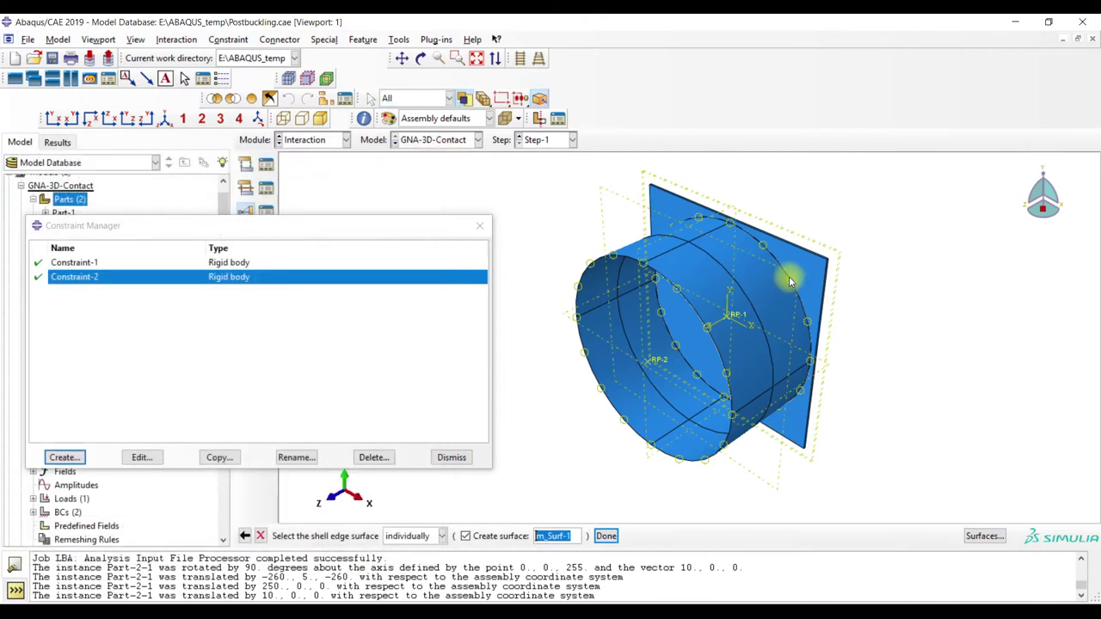
{"action": "left_click", "coordinate": [788, 280]}
{"action": "left_click", "coordinate": [679, 256], "text": "shift"}
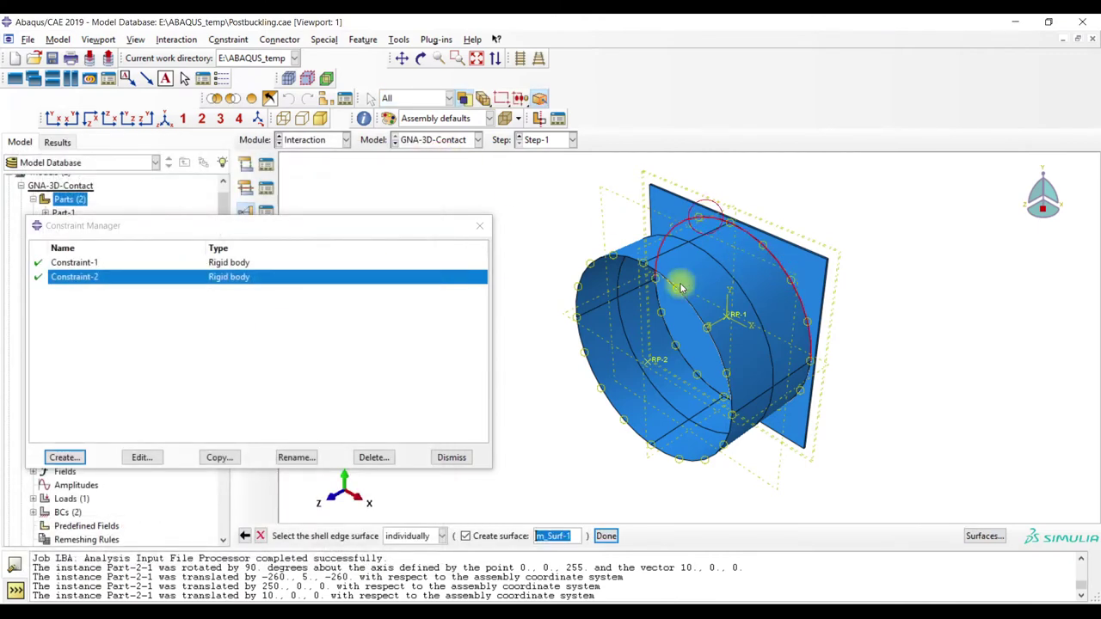
{"action": "left_click", "coordinate": [665, 330], "text": "shift"}
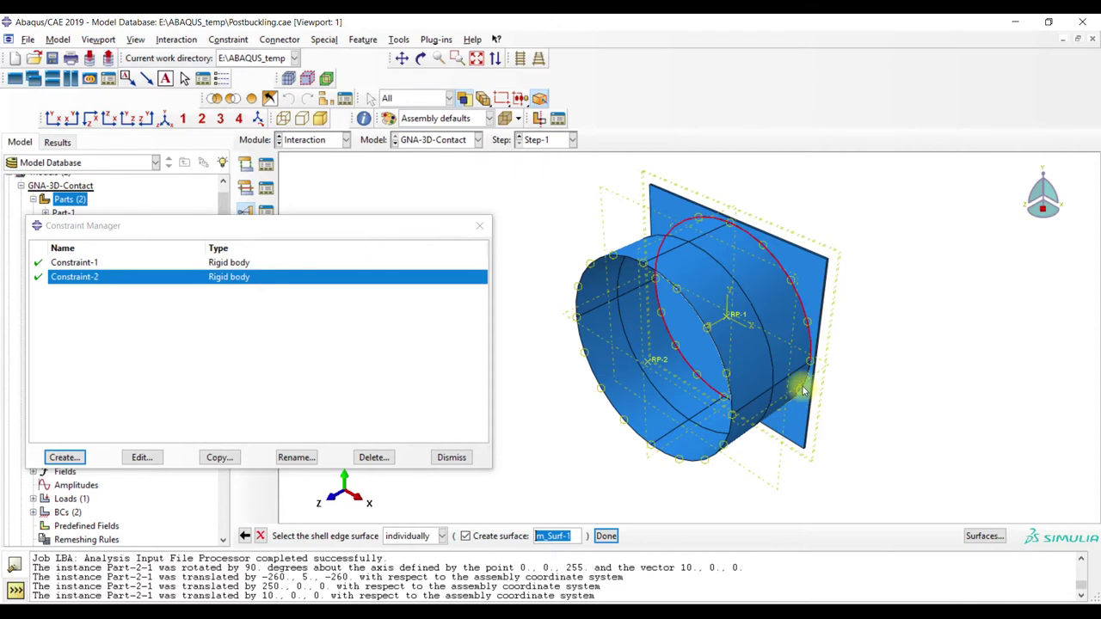
{"action": "left_click", "coordinate": [606, 537]}
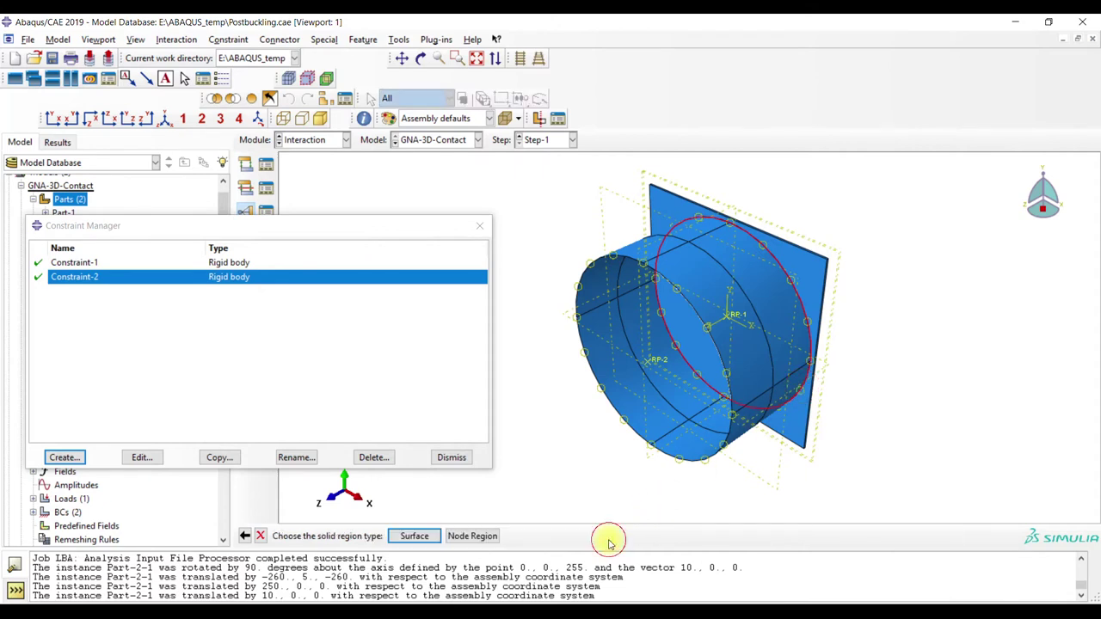
Use the plate's shell-side face, inside and outside the circle, as the solid surface and create the coupling with computed and analysis defaults
{"action": "left_click", "coordinate": [413, 536]}
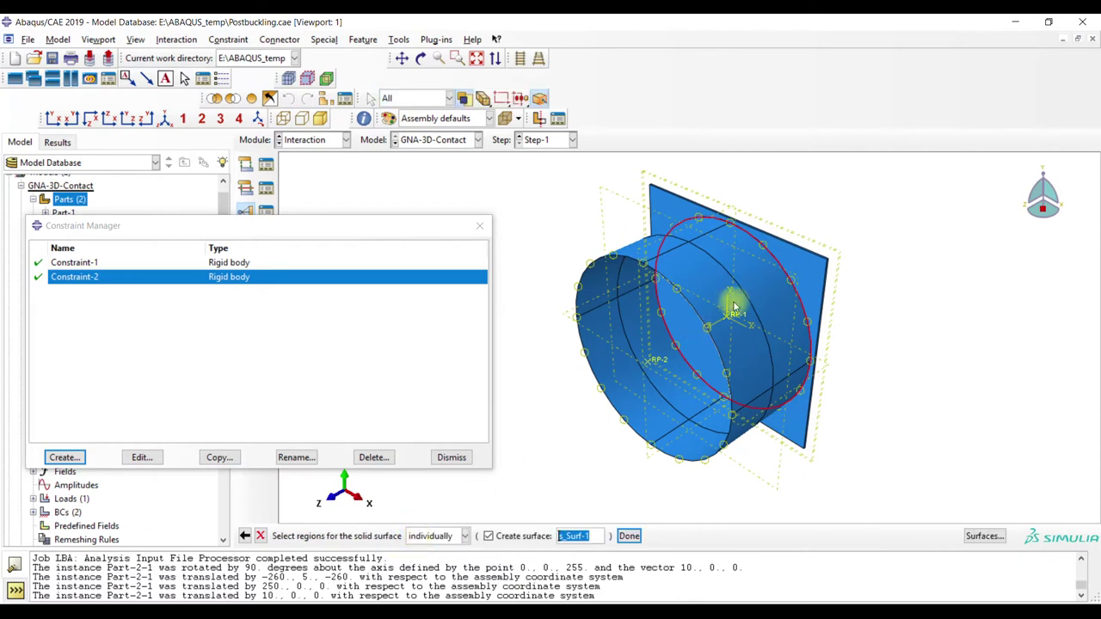
{"action": "left_click", "coordinate": [781, 263]}
{"action": "left_click", "coordinate": [675, 360], "text": "shift"}
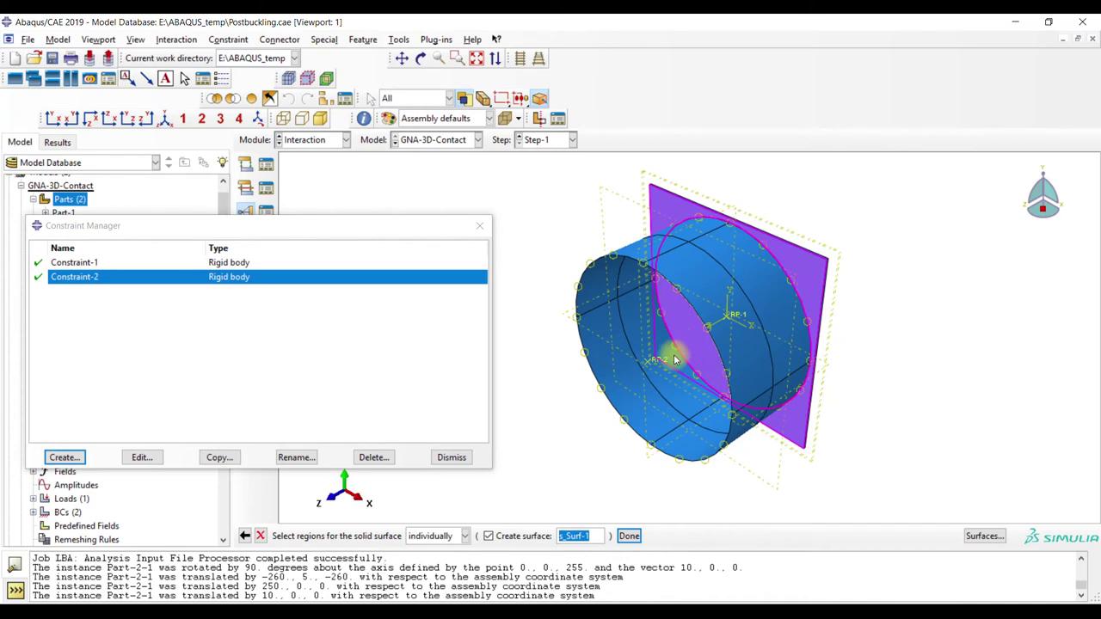
{"action": "left_click", "coordinate": [629, 536]}
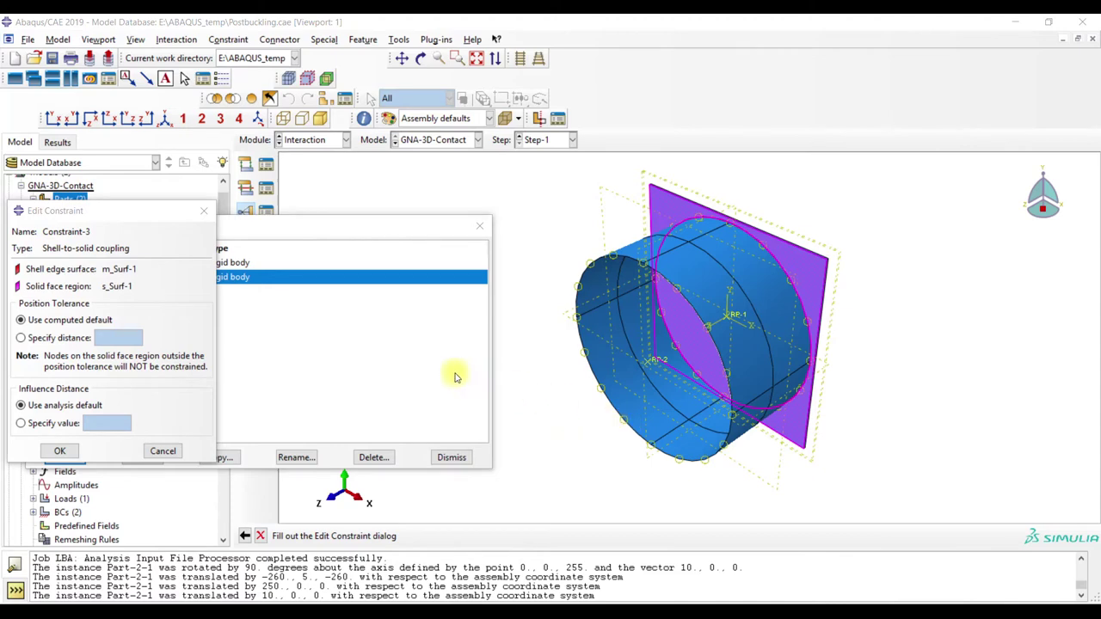
{"action": "left_click", "coordinate": [59, 451]}
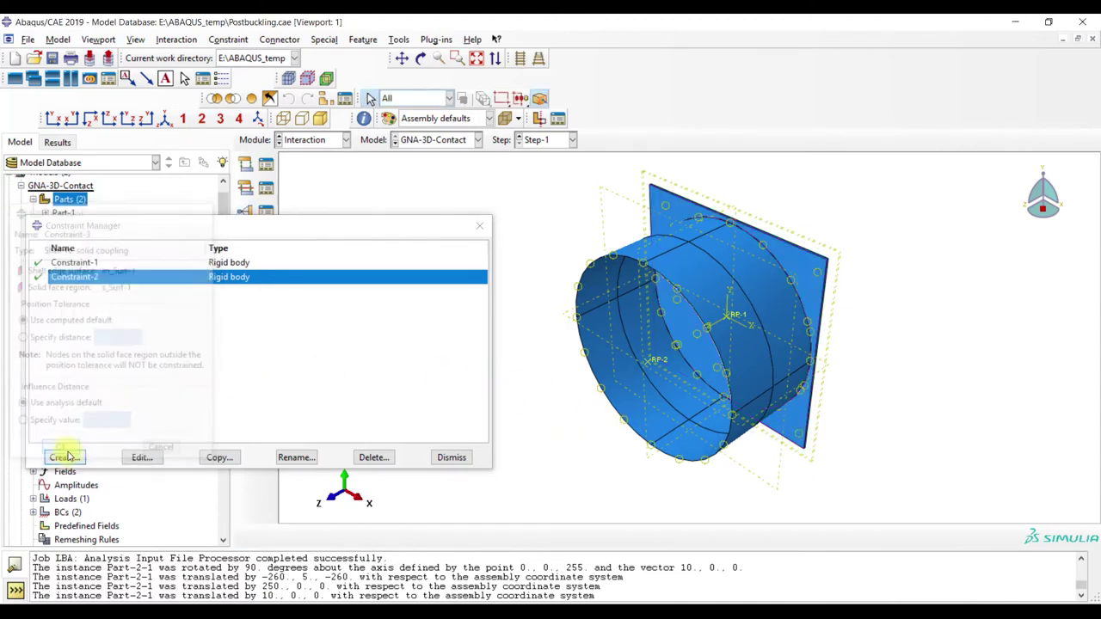
Change the tie region of rigid body constraint Constraint-2 to the plate's outer face and return to the isometric view
{"action": "double_click", "coordinate": [125, 277]}
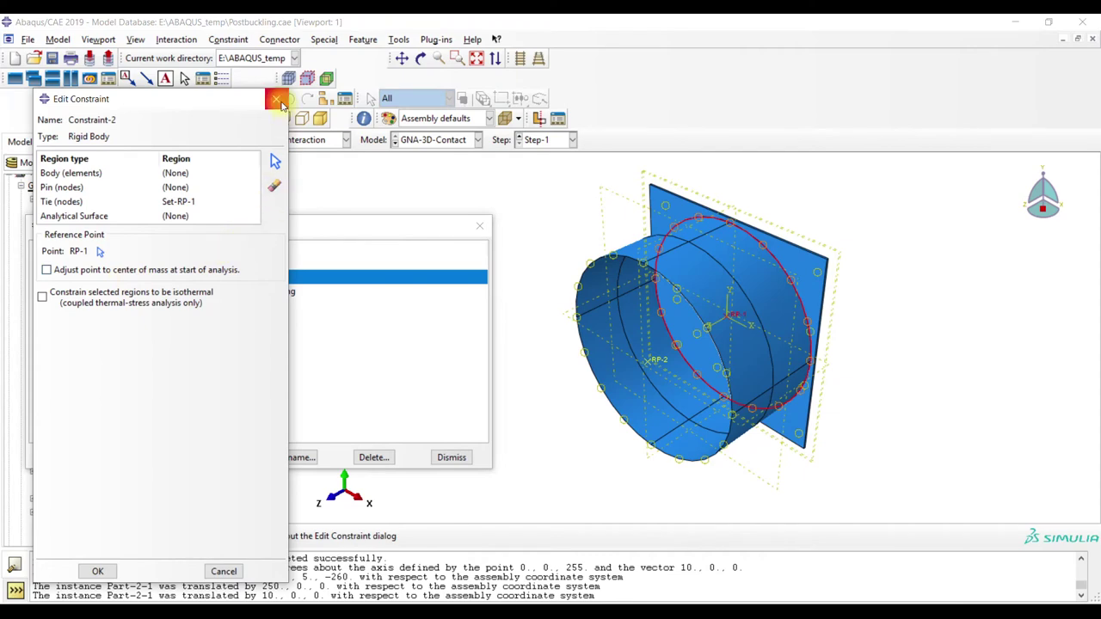
{"action": "left_click", "coordinate": [187, 203]}
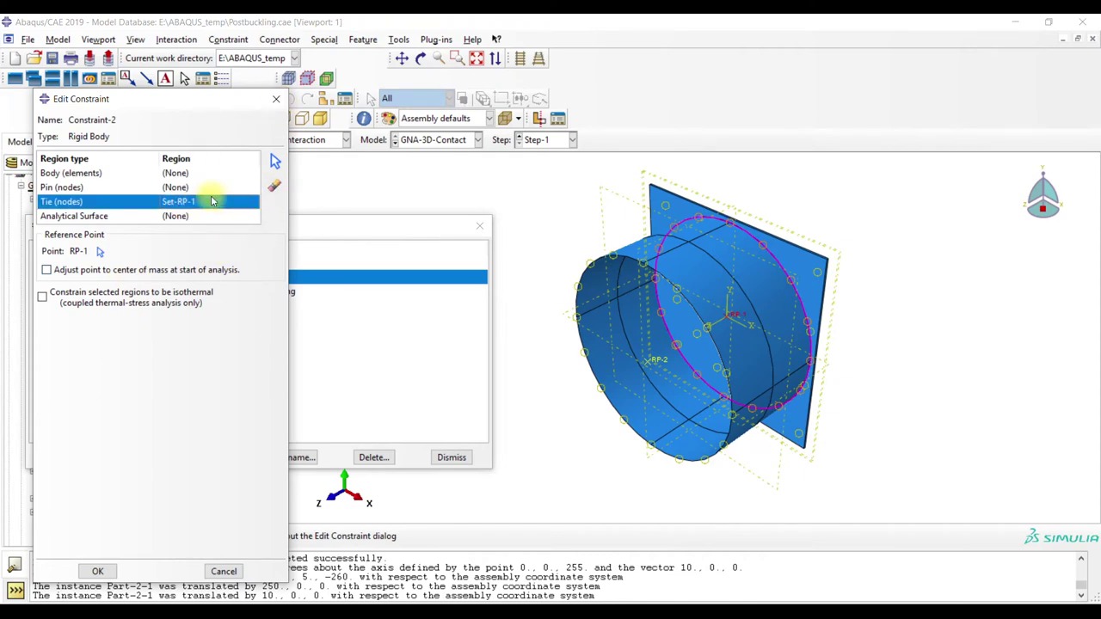
{"action": "left_click", "coordinate": [272, 164]}
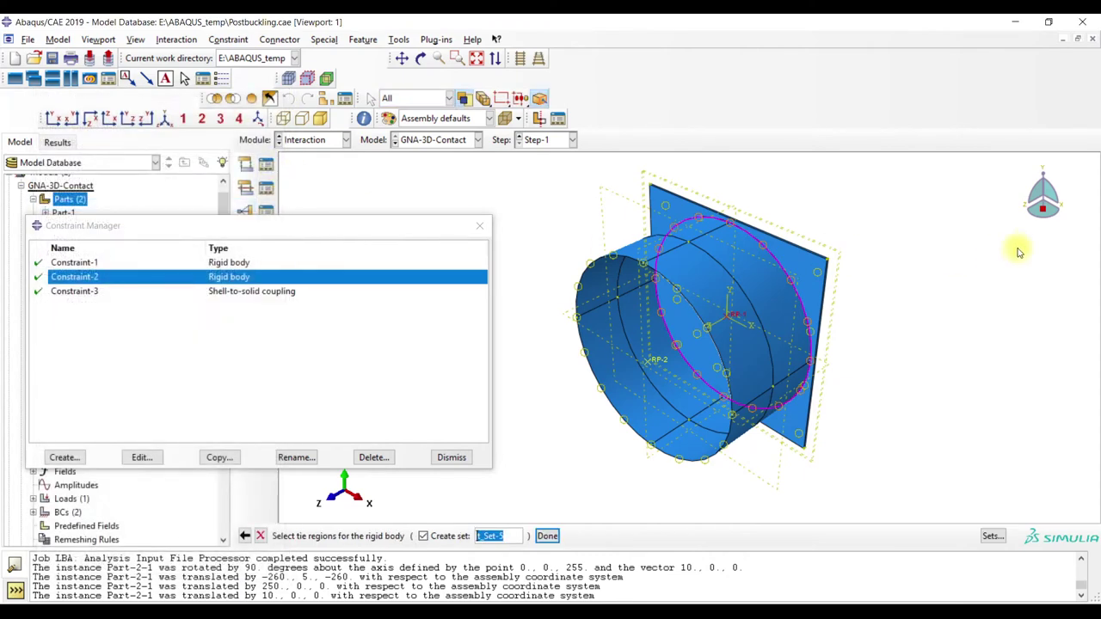
{"action": "left_click_drag", "start_coordinate": [1016, 248], "coordinate": [1015, 229]}
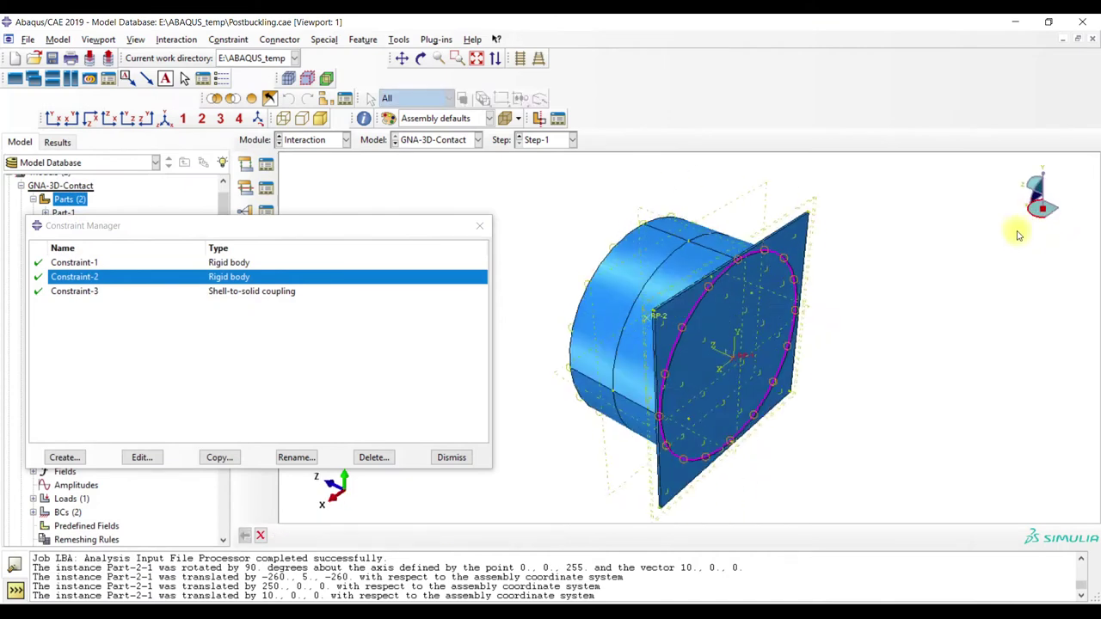
{"action": "left_click", "coordinate": [753, 332]}
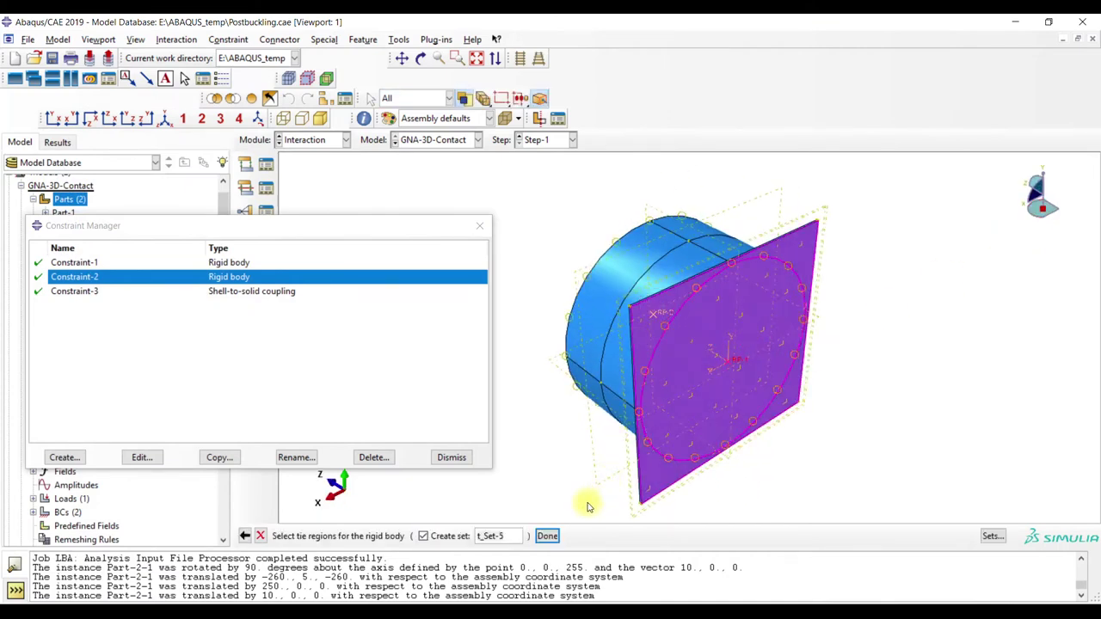
{"action": "left_click", "coordinate": [547, 536]}
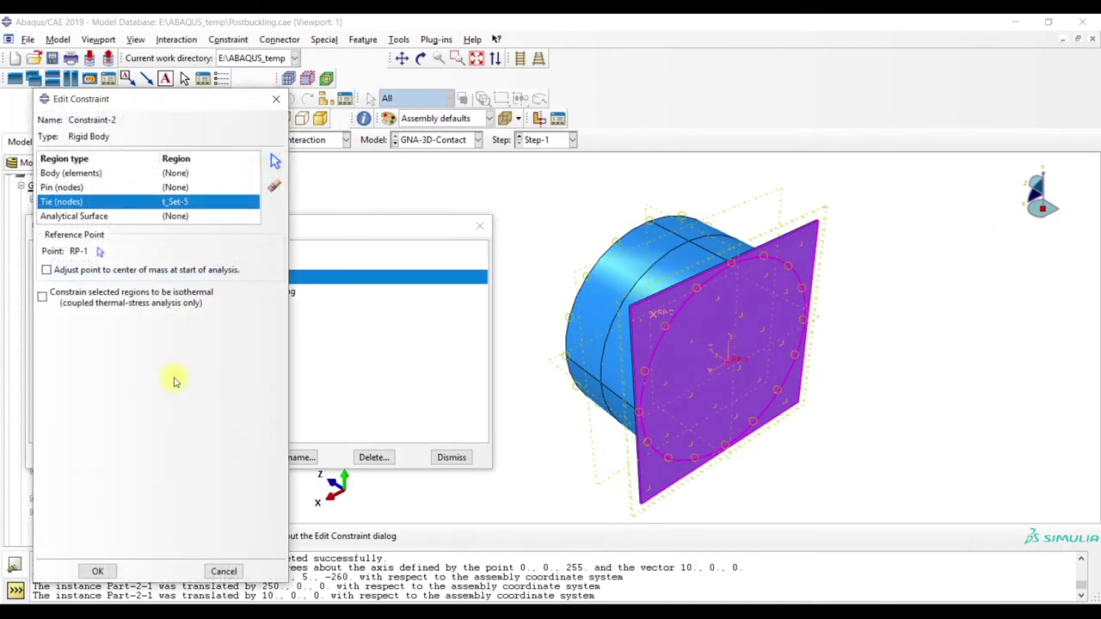
{"action": "left_click", "coordinate": [97, 570]}
{"action": "left_click", "coordinate": [478, 227]}
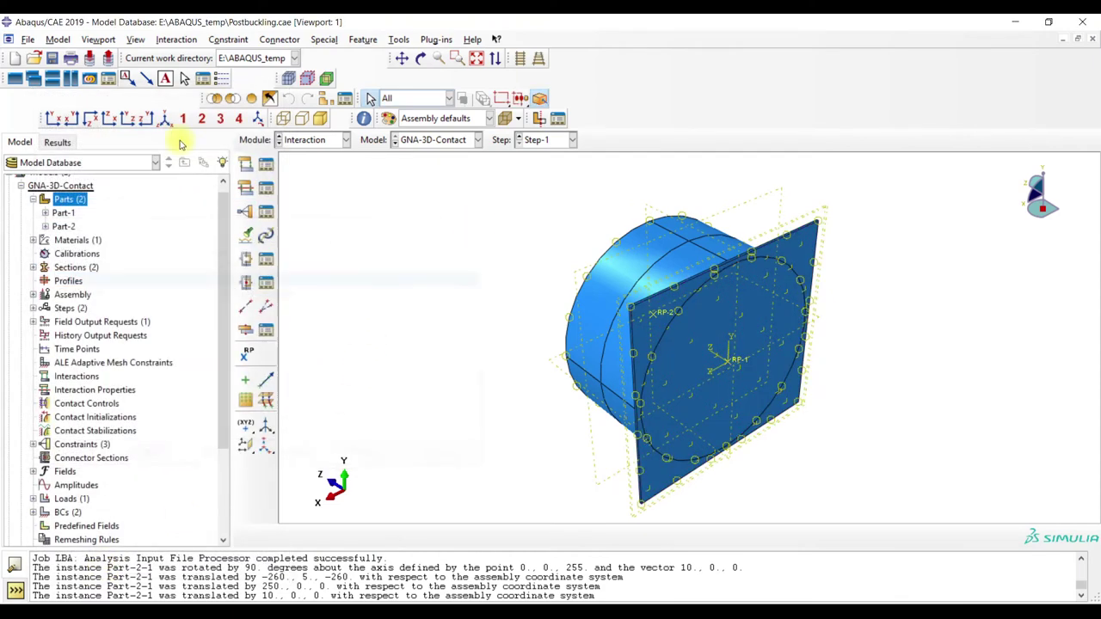
{"action": "left_click", "coordinate": [163, 118]}
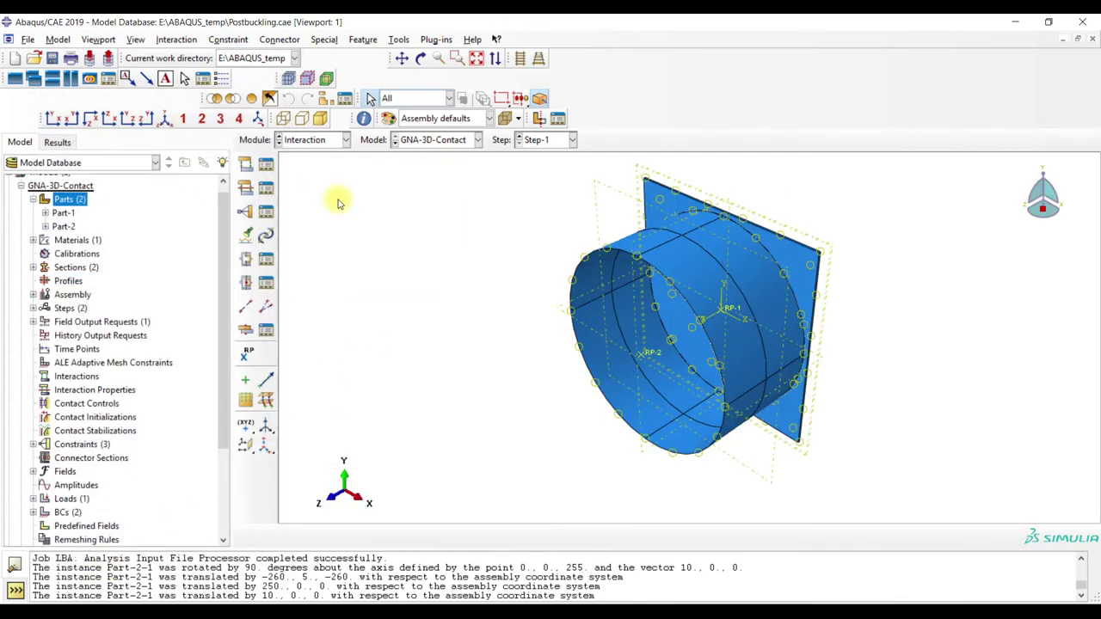
Switch to the Step module and replace the Buckle procedure of Step-1 with Static, General, with Nlgeom on
{"action": "left_click", "coordinate": [292, 139]}
{"action": "left_click", "coordinate": [299, 196]}
{"action": "left_click", "coordinate": [270, 167]}
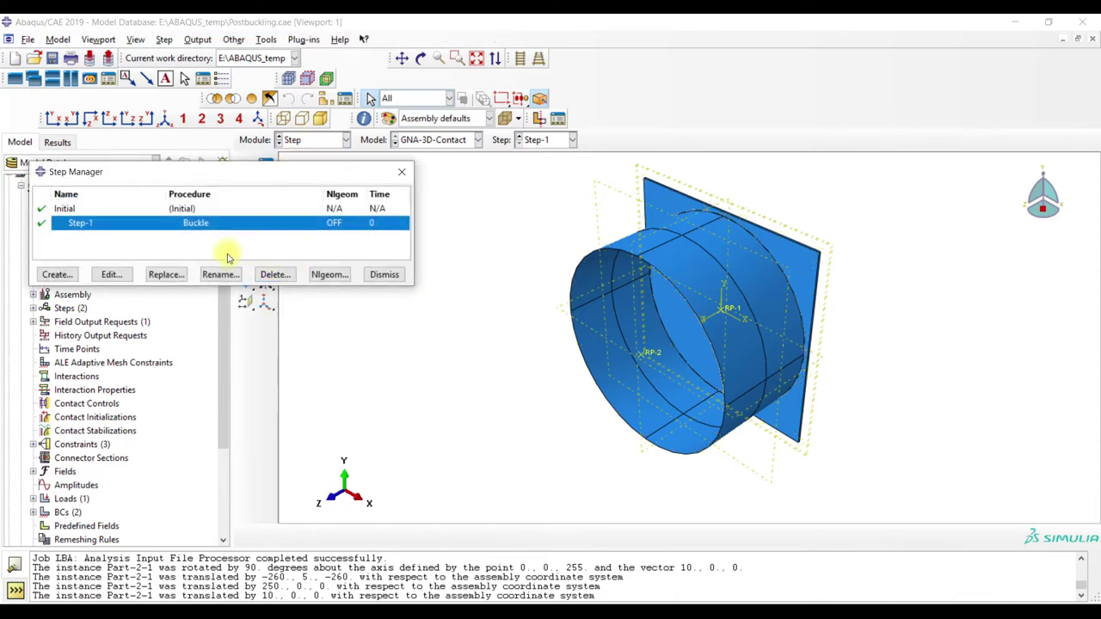
{"action": "left_click", "coordinate": [176, 274]}
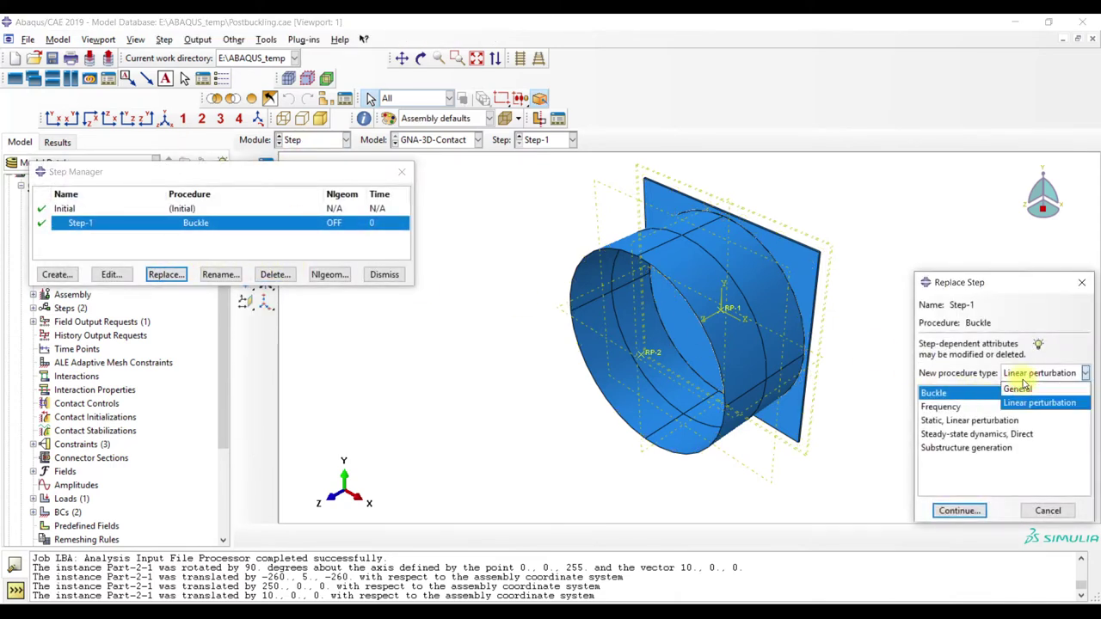
{"action": "left_click", "coordinate": [1042, 373]}
{"action": "left_click", "coordinate": [1028, 387]}
{"action": "left_click", "coordinate": [969, 474]}
{"action": "left_click", "coordinate": [960, 511]}
{"action": "left_click", "coordinate": [138, 307]}
Set the initial and maximum increment sizes of Step-1 to 0.01 and finish the step replacement
{"action": "left_click", "coordinate": [140, 227]}
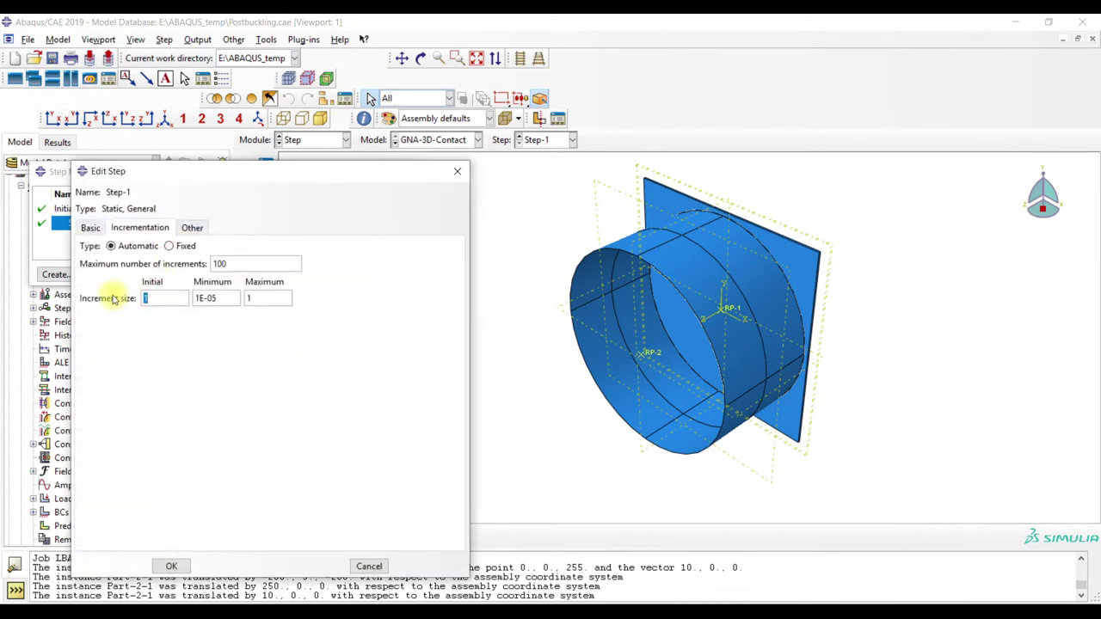
{"action": "double_click", "coordinate": [158, 297]}
{"action": "key", "text": "ctrl+c"}
{"action": "double_click", "coordinate": [287, 293]}
{"action": "key", "text": "ctrl+v"}
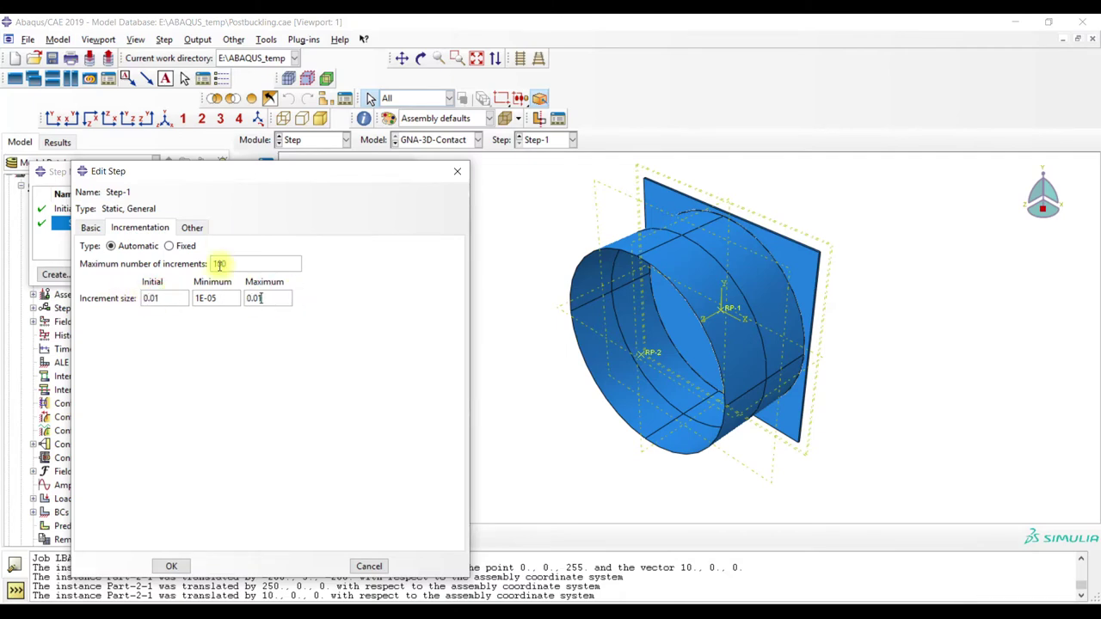
{"action": "left_click", "coordinate": [172, 566]}
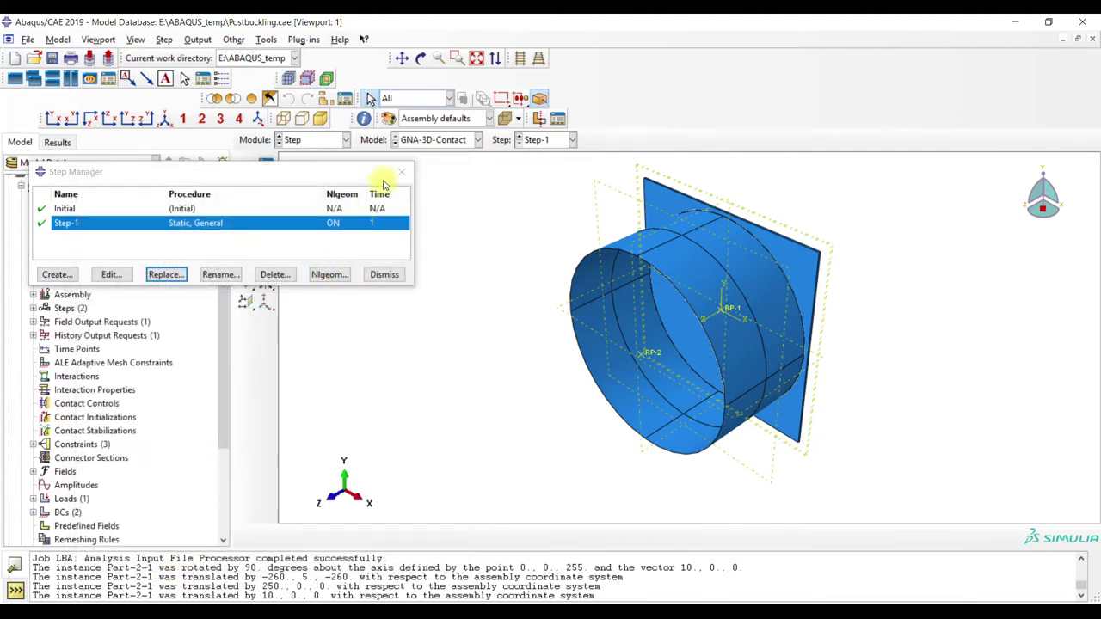
{"action": "left_click", "coordinate": [402, 171]}
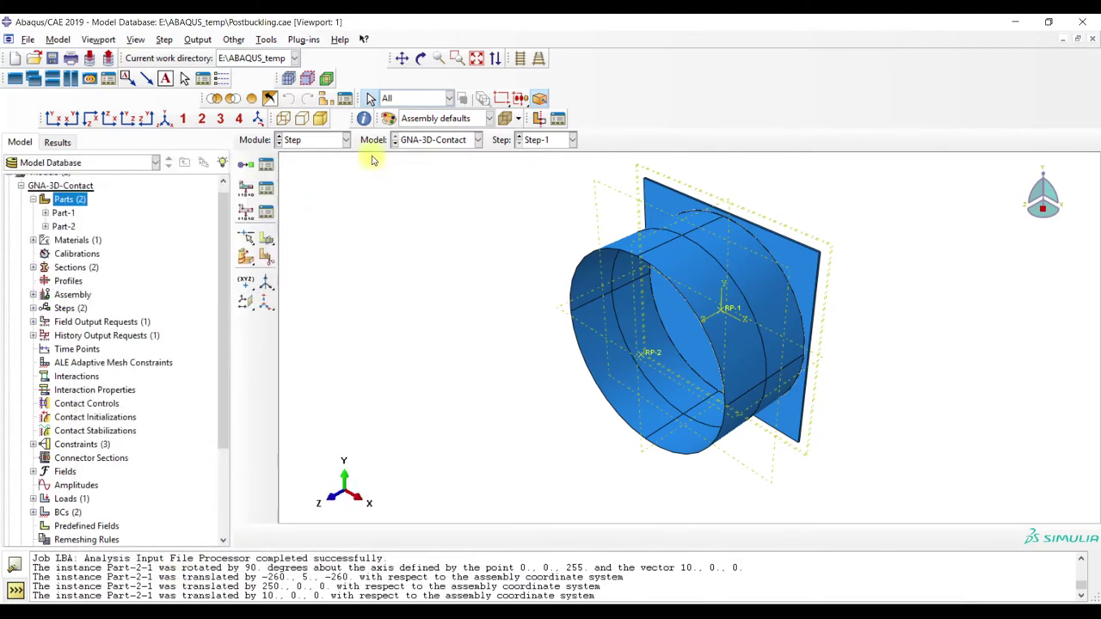
In the Load module, create a Displacement/Rotation boundary condition in Step-1 with U1 = 0 at a partition vertex on the shell's mid-length circle
{"action": "left_click", "coordinate": [332, 143]}
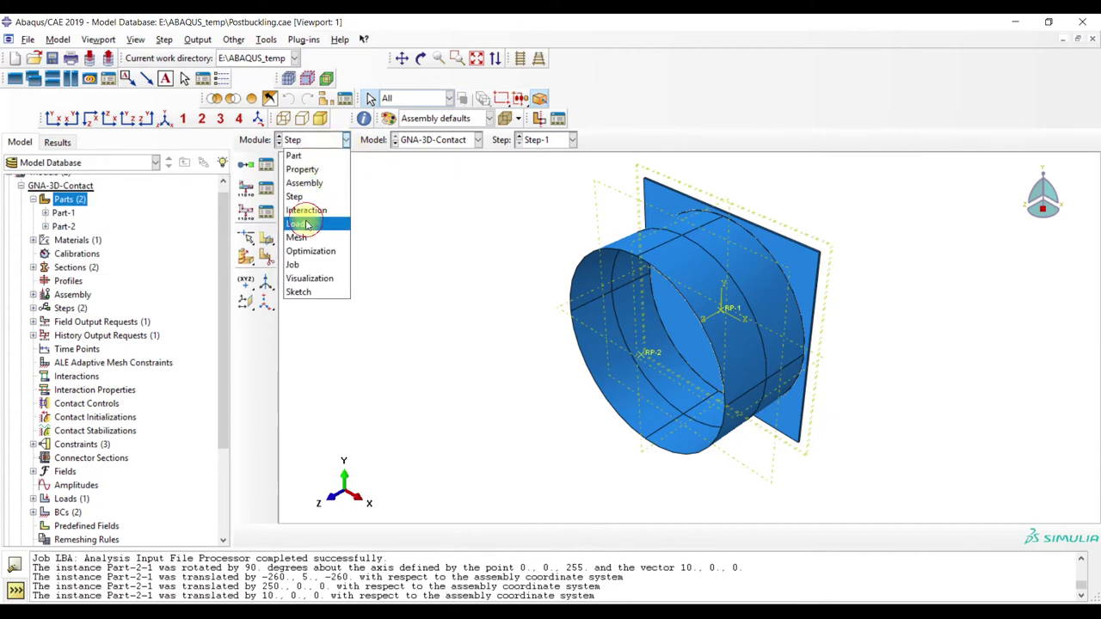
{"action": "left_click", "coordinate": [305, 222]}
{"action": "left_click", "coordinate": [266, 190]}
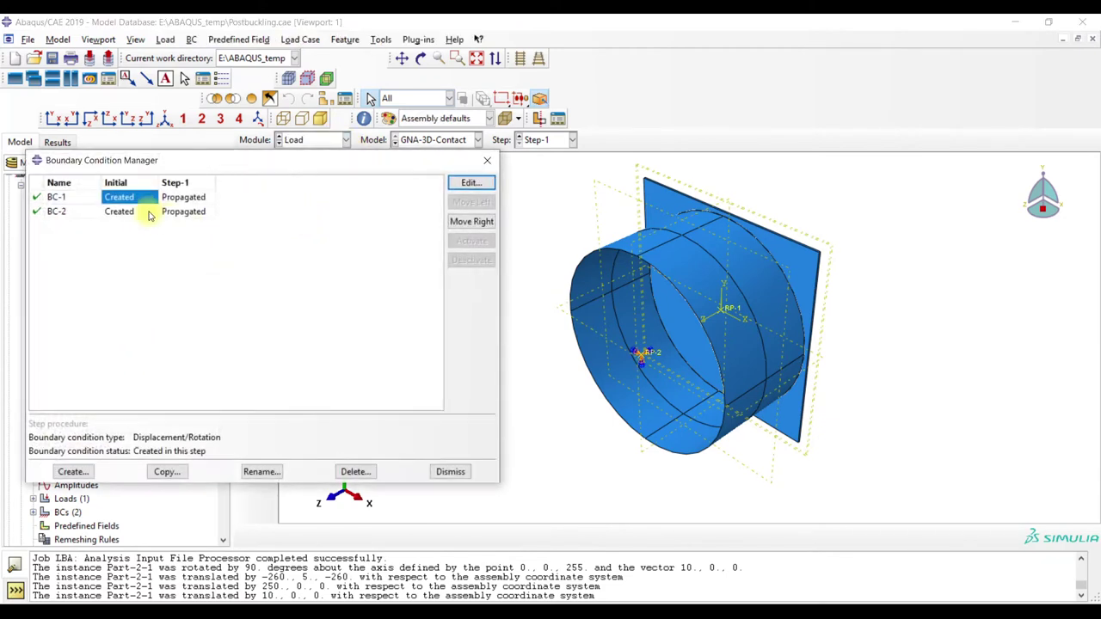
{"action": "left_click", "coordinate": [69, 471]}
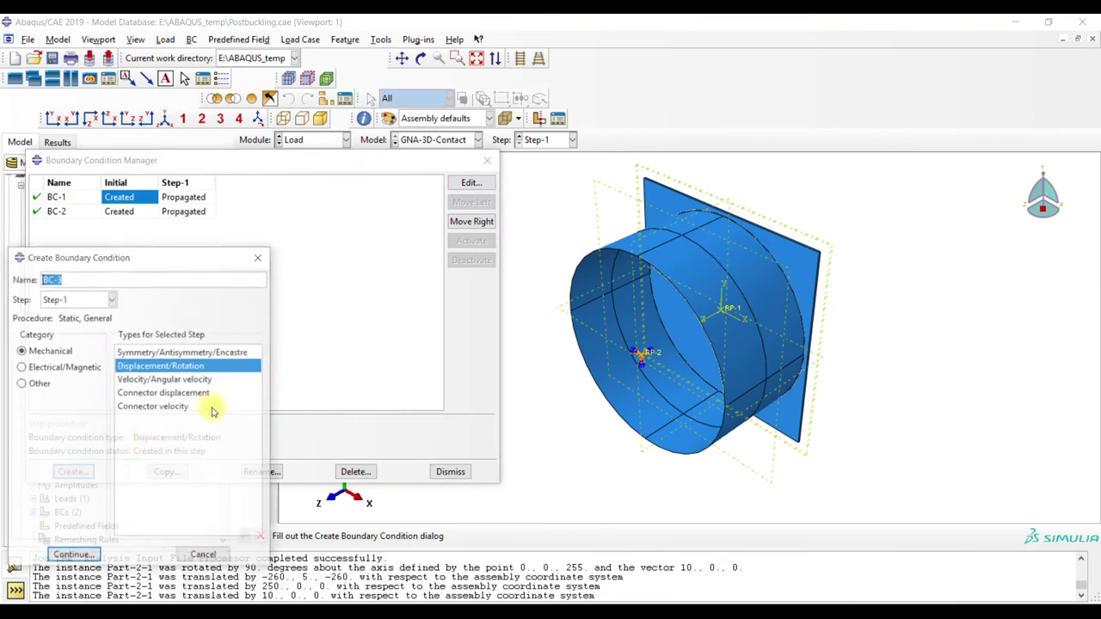
{"action": "left_click", "coordinate": [74, 556]}
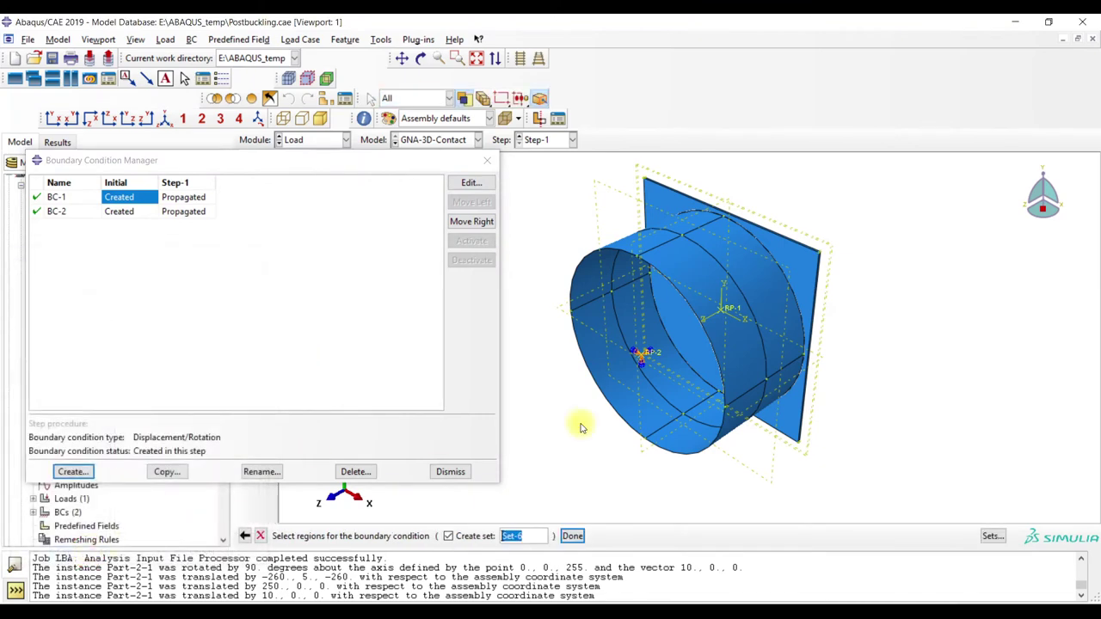
{"action": "left_click", "coordinate": [769, 382]}
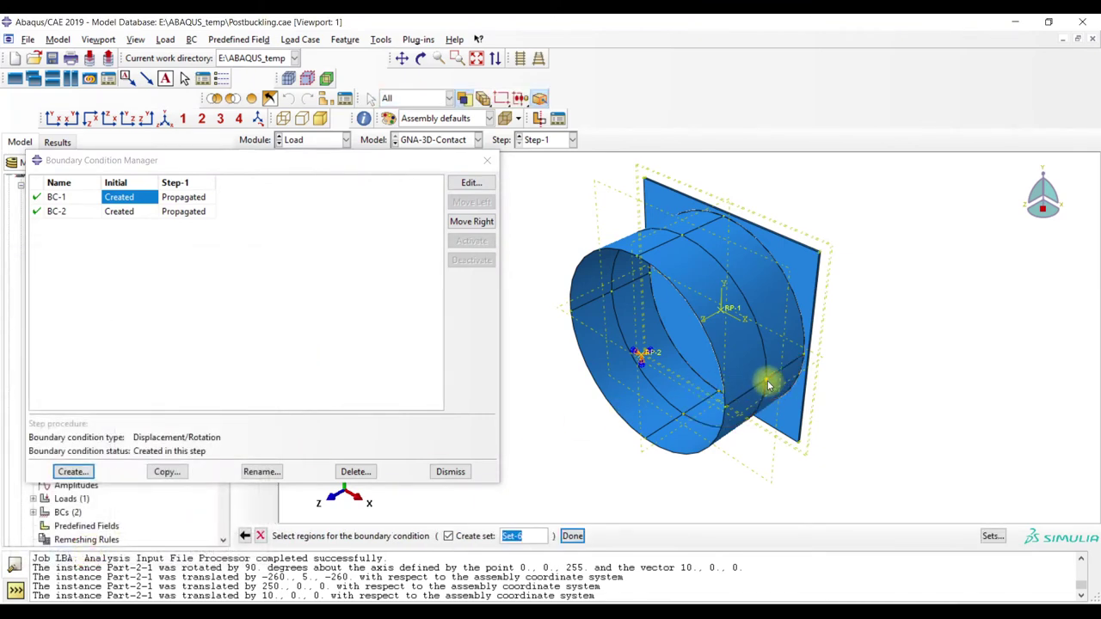
{"action": "left_click", "coordinate": [572, 536]}
{"action": "left_click", "coordinate": [48, 472]}
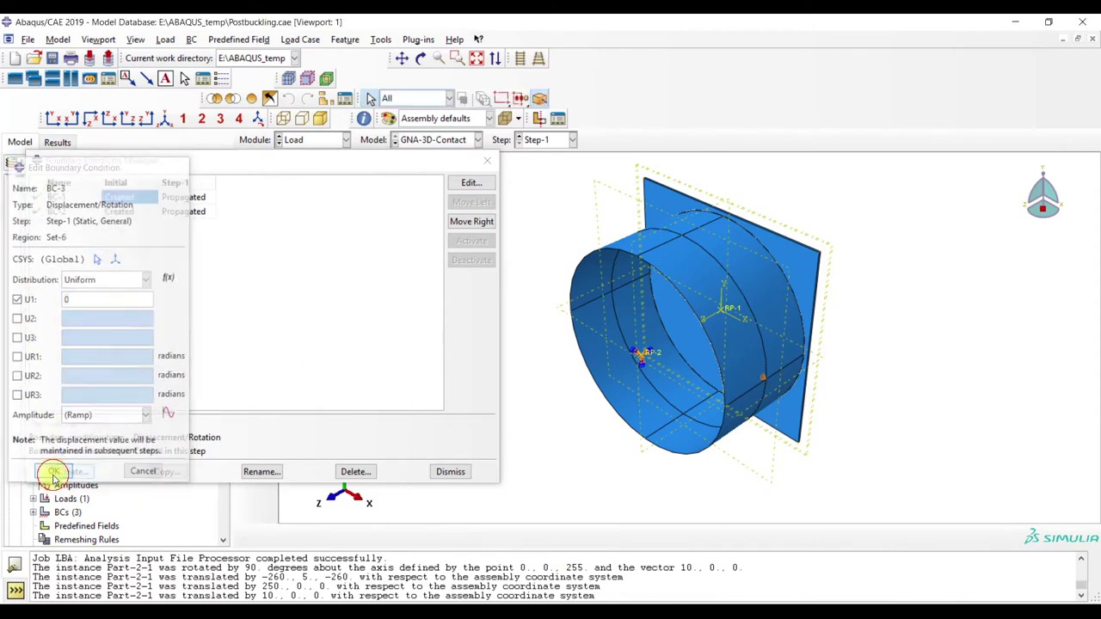
{"action": "left_click", "coordinate": [487, 160]}
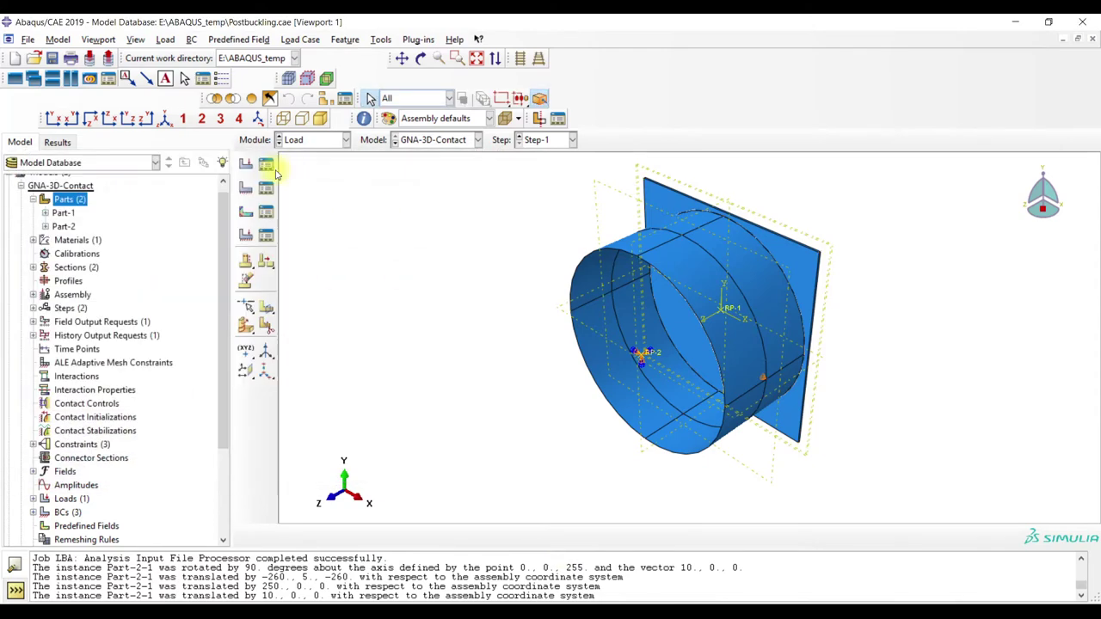
Create a Displacement/Rotation boundary condition in Step-1 with U3 = 1 at reference point RP-1
{"action": "left_click", "coordinate": [265, 164]}
{"action": "left_click", "coordinate": [415, 203]}
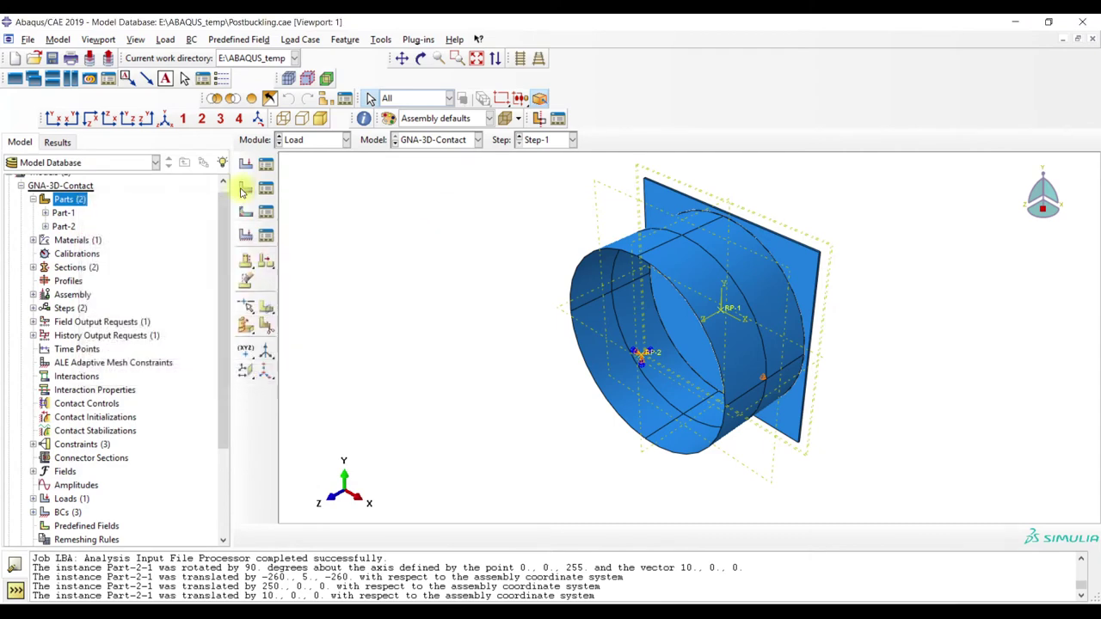
{"action": "left_click", "coordinate": [266, 185]}
{"action": "left_click", "coordinate": [73, 472]}
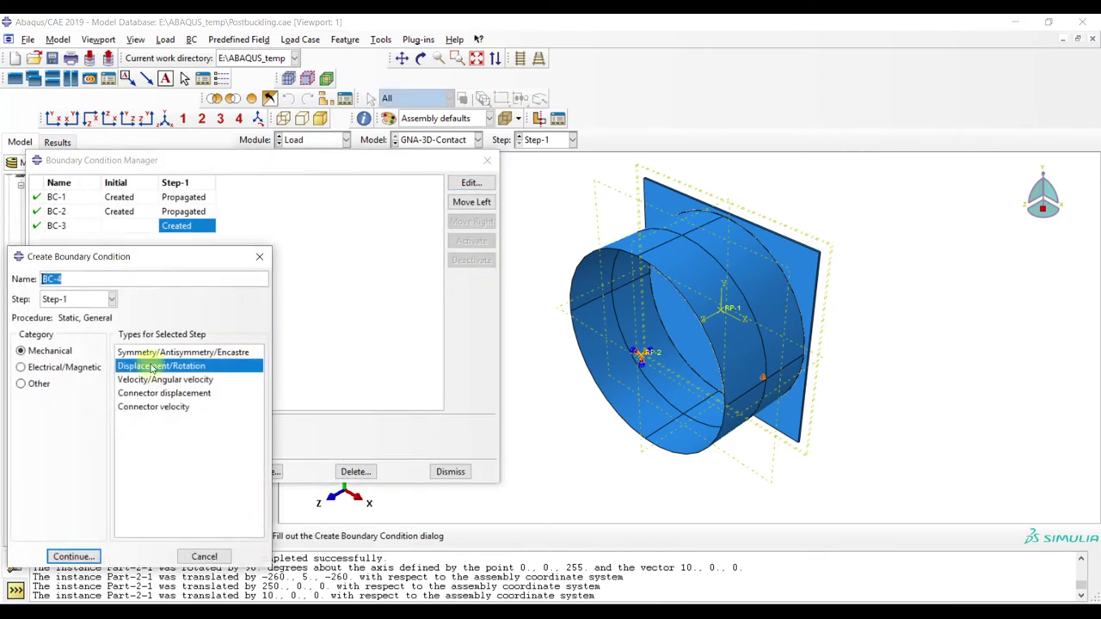
{"action": "left_click", "coordinate": [86, 555]}
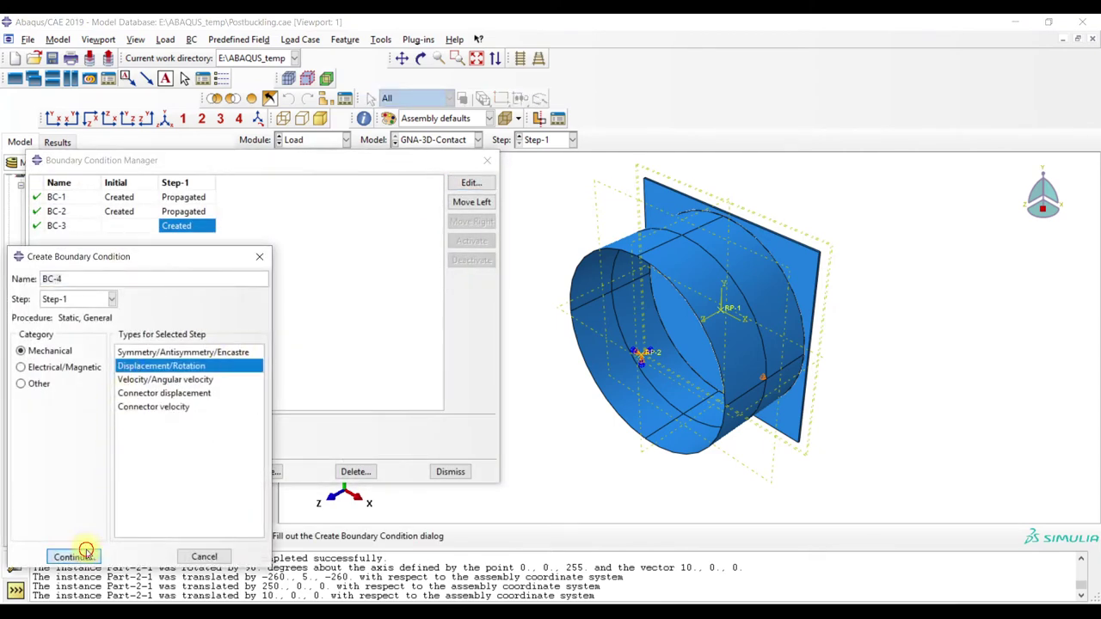
{"action": "left_click", "coordinate": [733, 308]}
{"action": "left_click", "coordinate": [572, 536]}
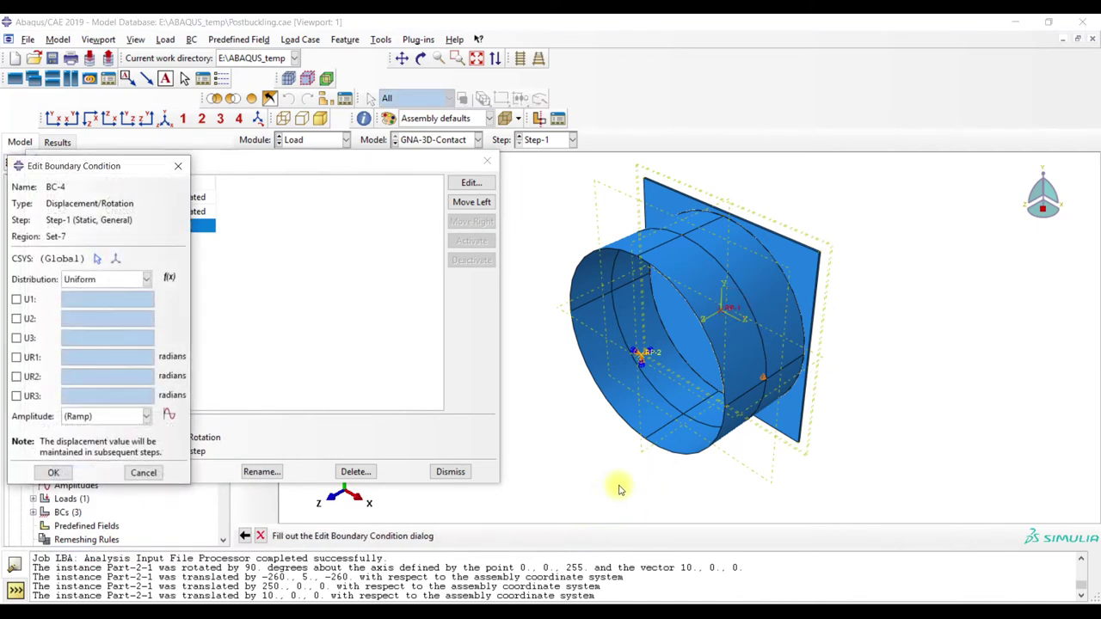
{"action": "left_click", "coordinate": [16, 338]}
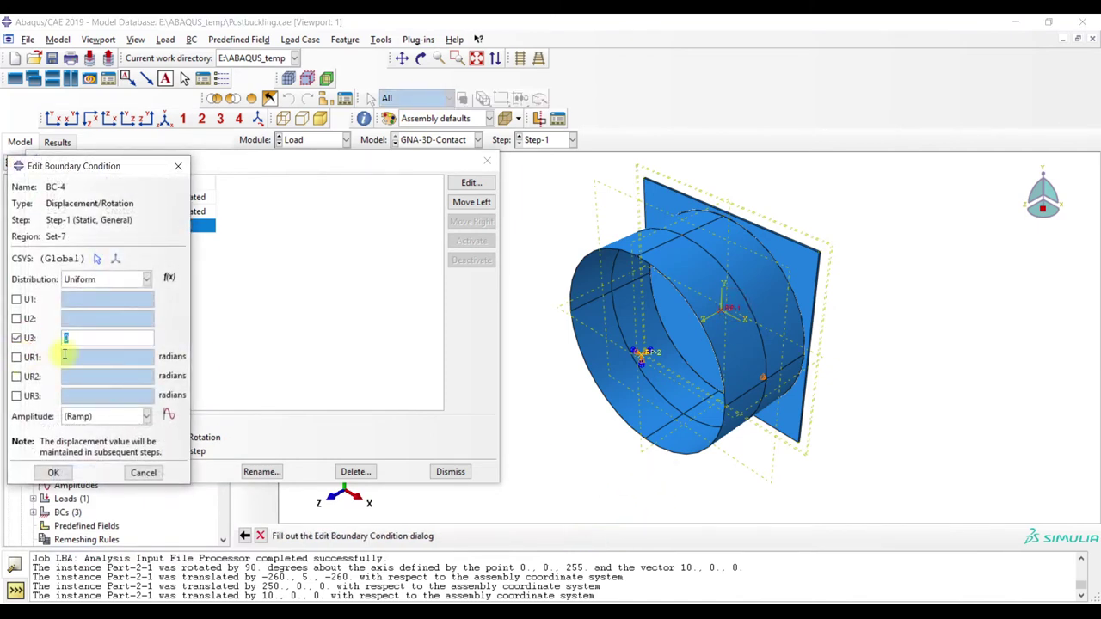
{"action": "type", "text": "1"}
{"action": "left_click", "coordinate": [54, 474]}
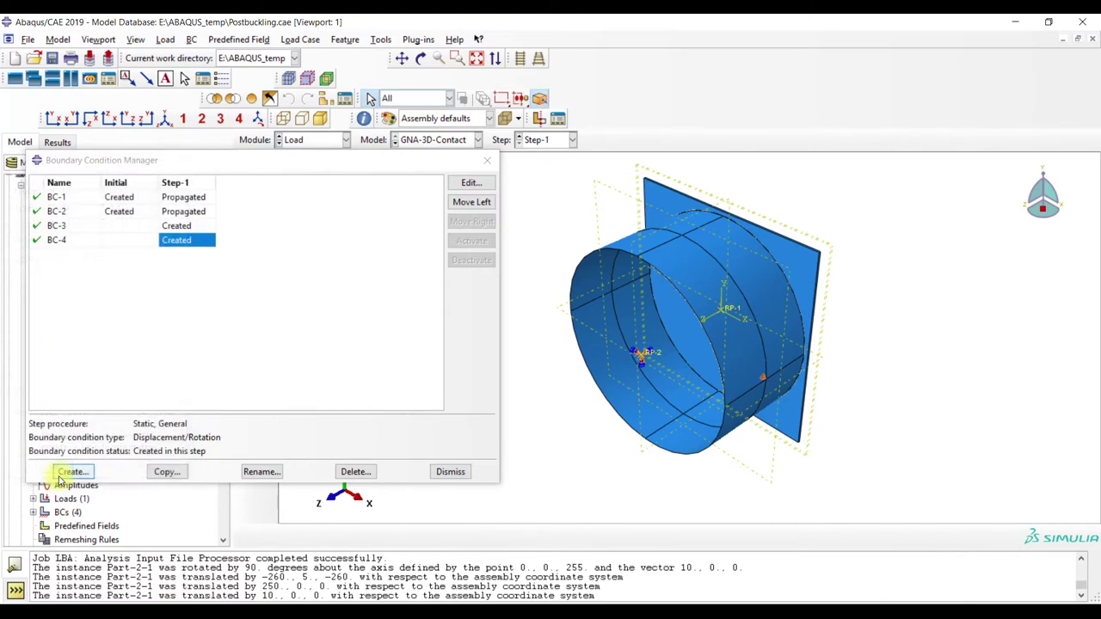
{"action": "left_click", "coordinate": [492, 163]}
{"action": "left_click", "coordinate": [315, 141]}
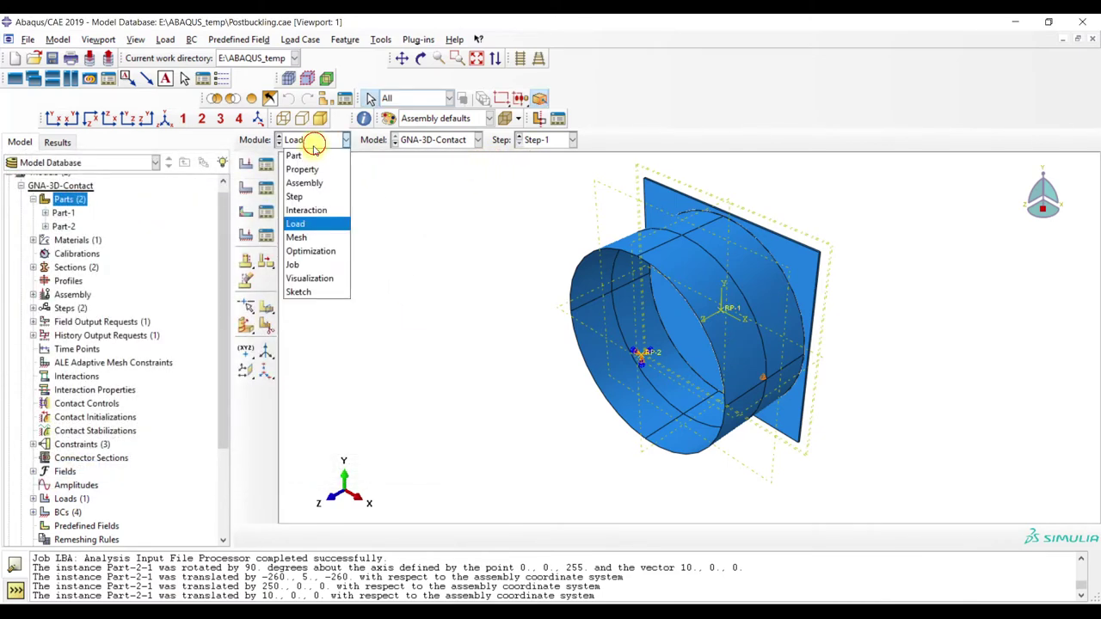
{"action": "left_click", "coordinate": [301, 264]}
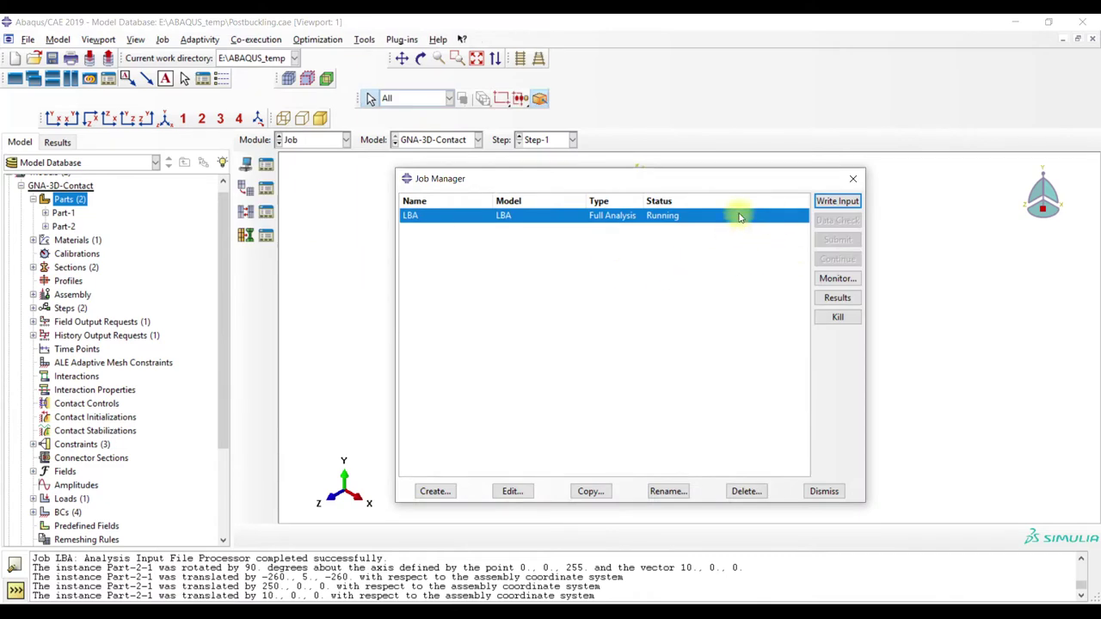
{"action": "left_click", "coordinate": [340, 141]}
{"action": "left_click", "coordinate": [306, 223]}
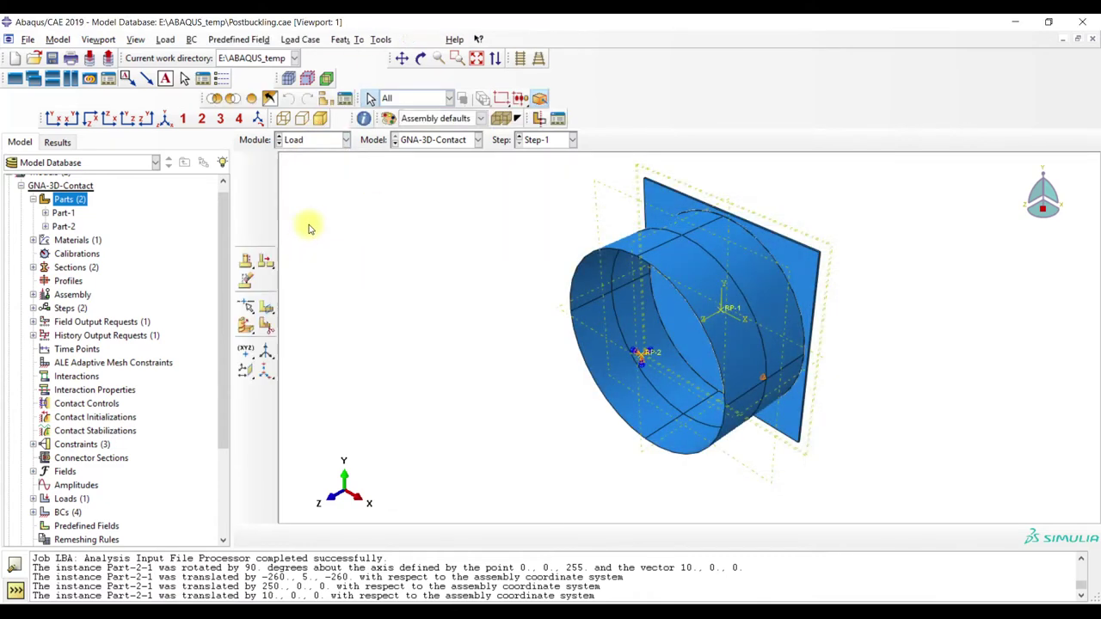
Copy the LBA model to a new model named GNA
{"action": "left_click", "coordinate": [20, 186]}
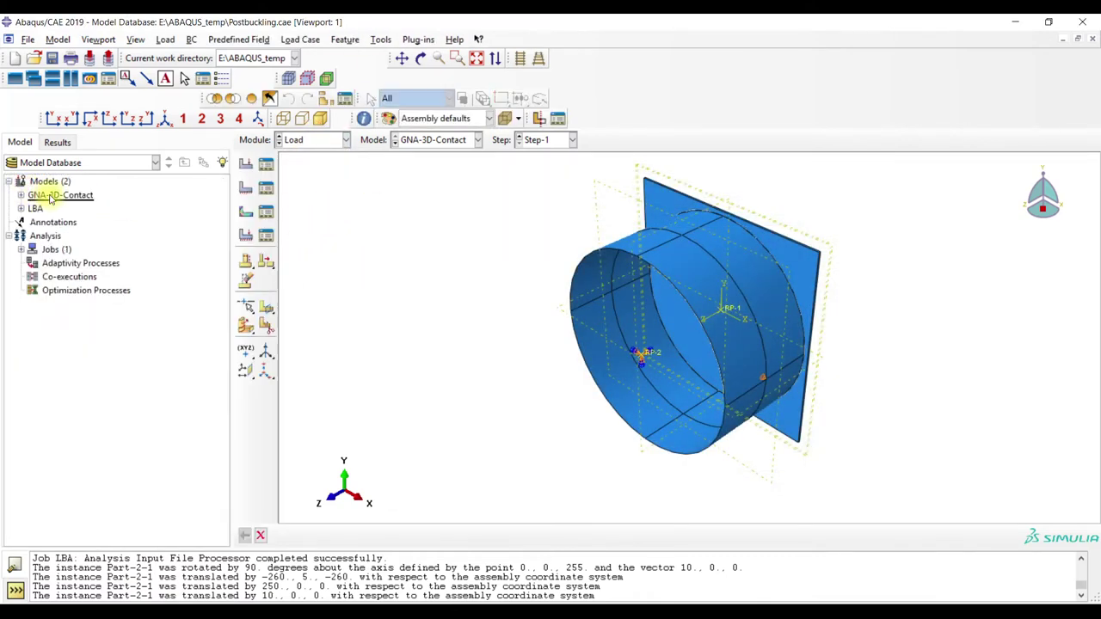
{"action": "right_click", "coordinate": [37, 211]}
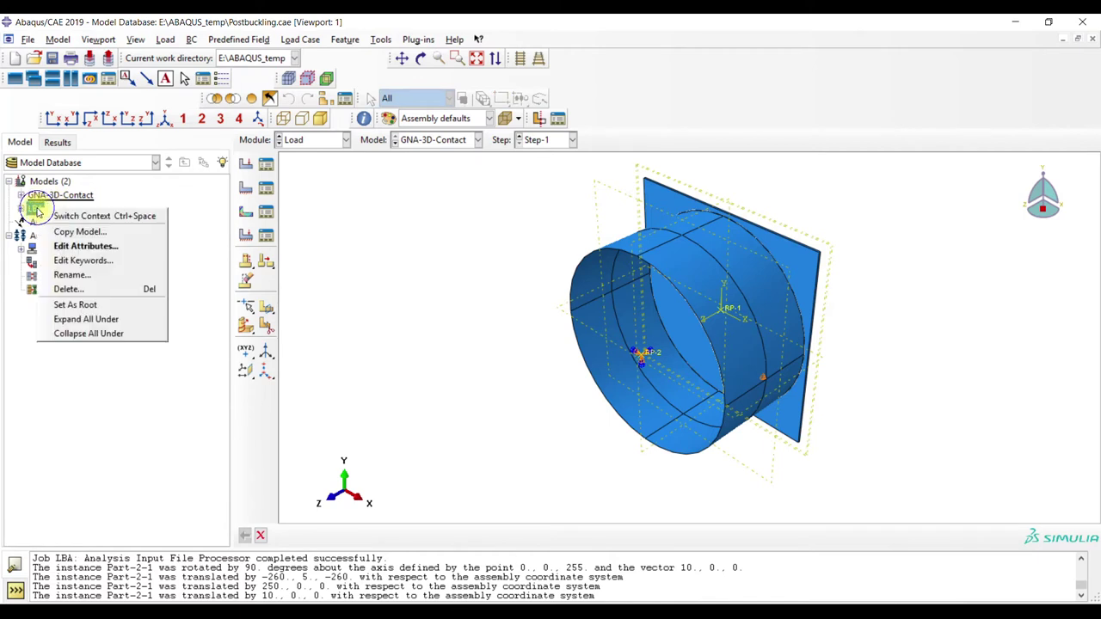
{"action": "left_click", "coordinate": [90, 219]}
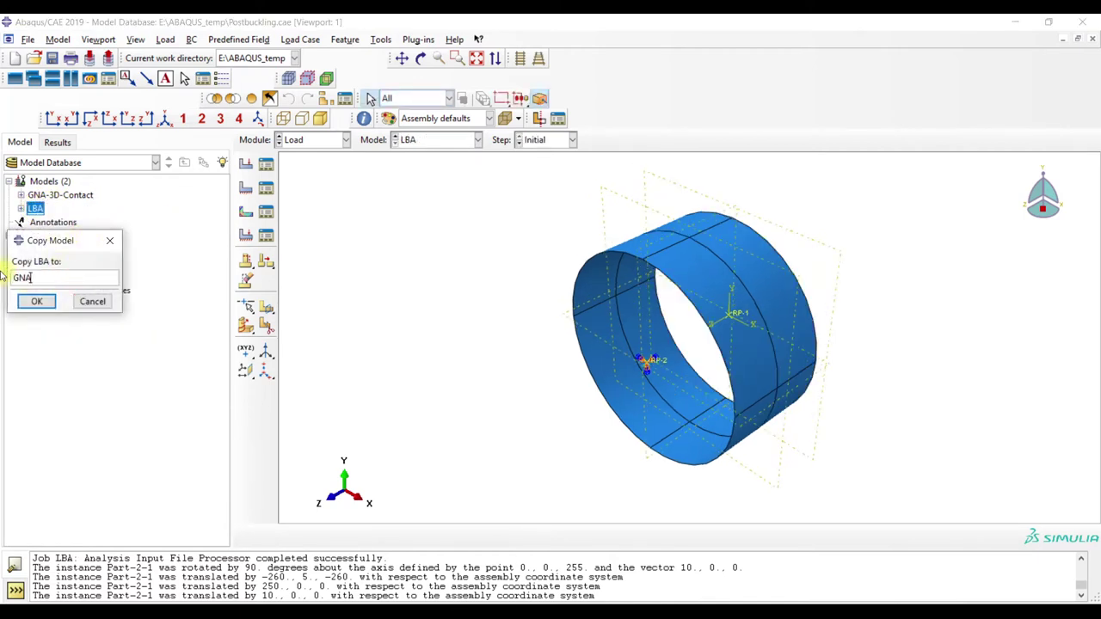
{"action": "left_click", "coordinate": [37, 301]}
In the Step module of the GNA model, replace the Buckle procedure of Step-1 with Static, General, with Nlgeom on
{"action": "left_click", "coordinate": [323, 140]}
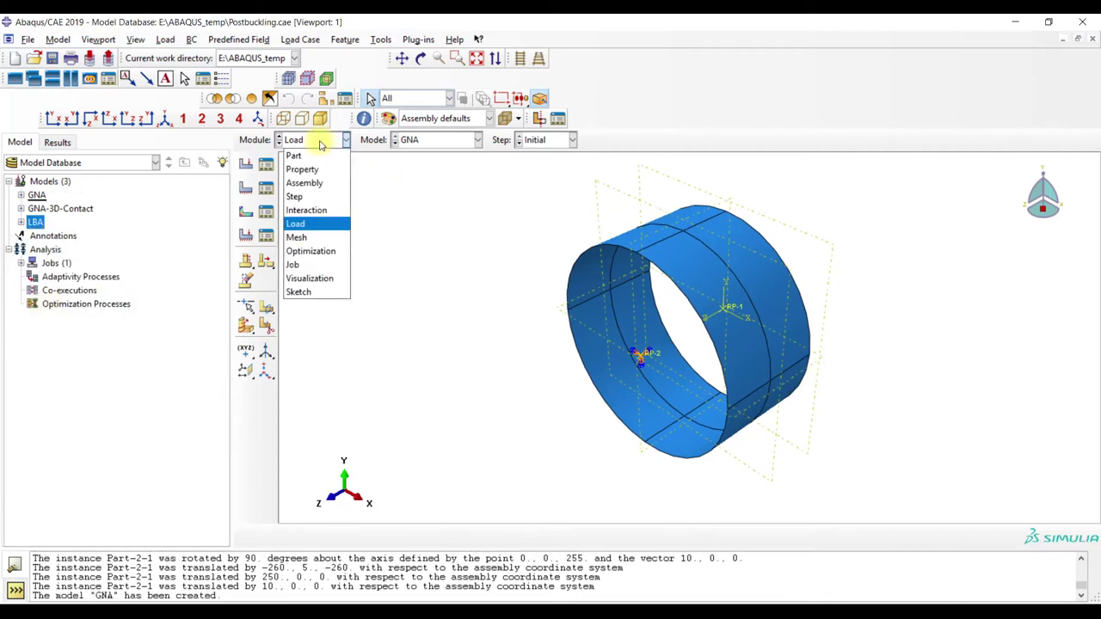
{"action": "left_click", "coordinate": [297, 194]}
{"action": "left_click", "coordinate": [266, 164]}
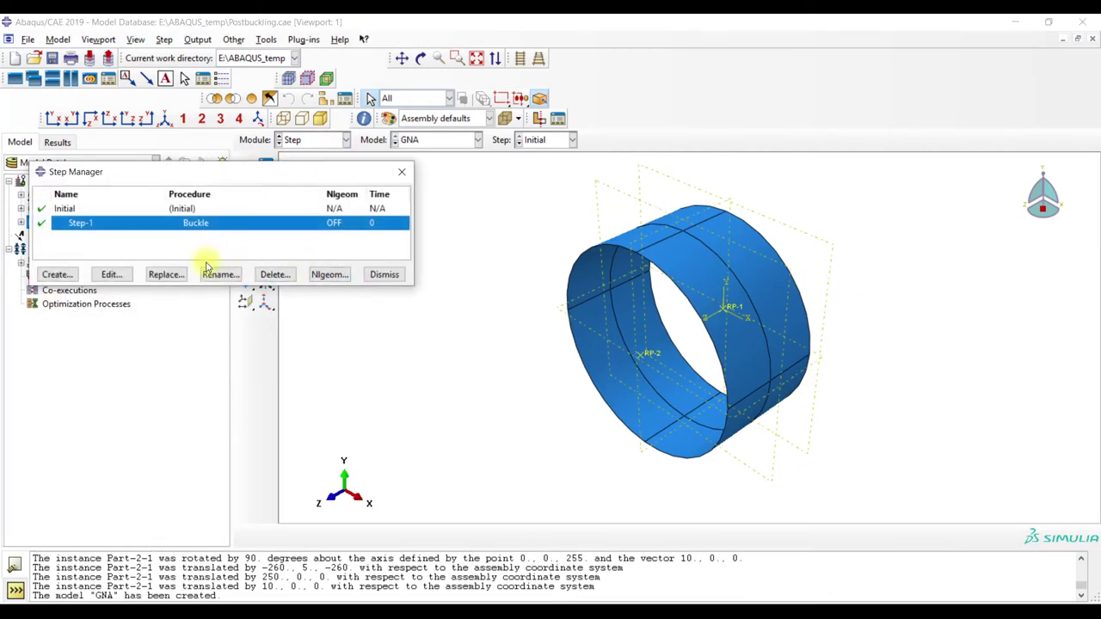
{"action": "left_click", "coordinate": [163, 275]}
{"action": "left_click", "coordinate": [1035, 373]}
{"action": "left_click", "coordinate": [1020, 389]}
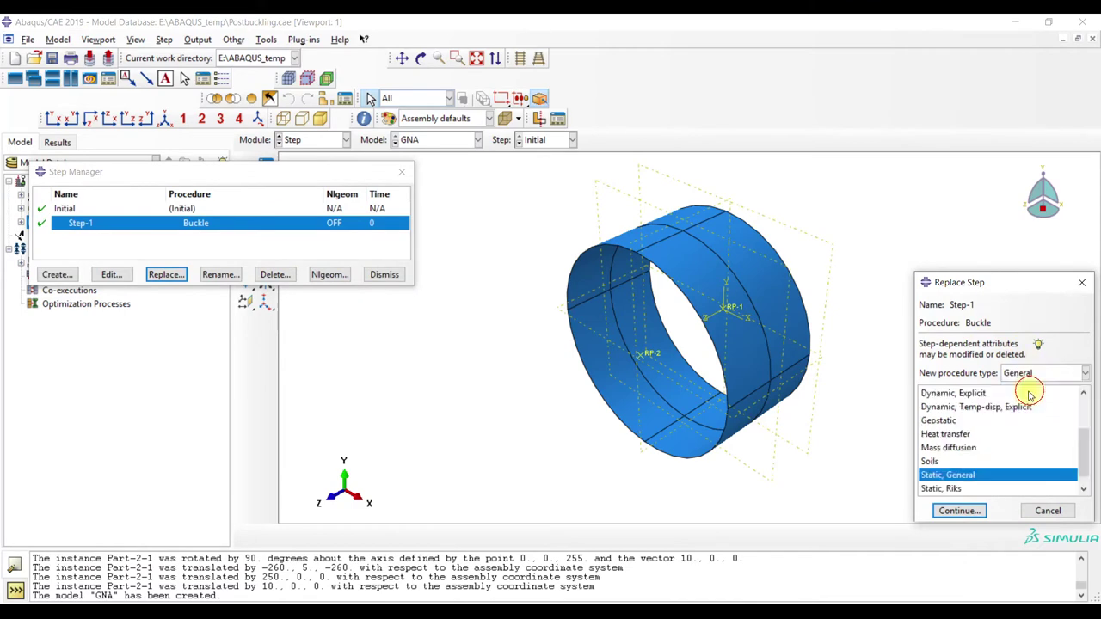
{"action": "left_click", "coordinate": [958, 511]}
{"action": "left_click", "coordinate": [127, 304]}
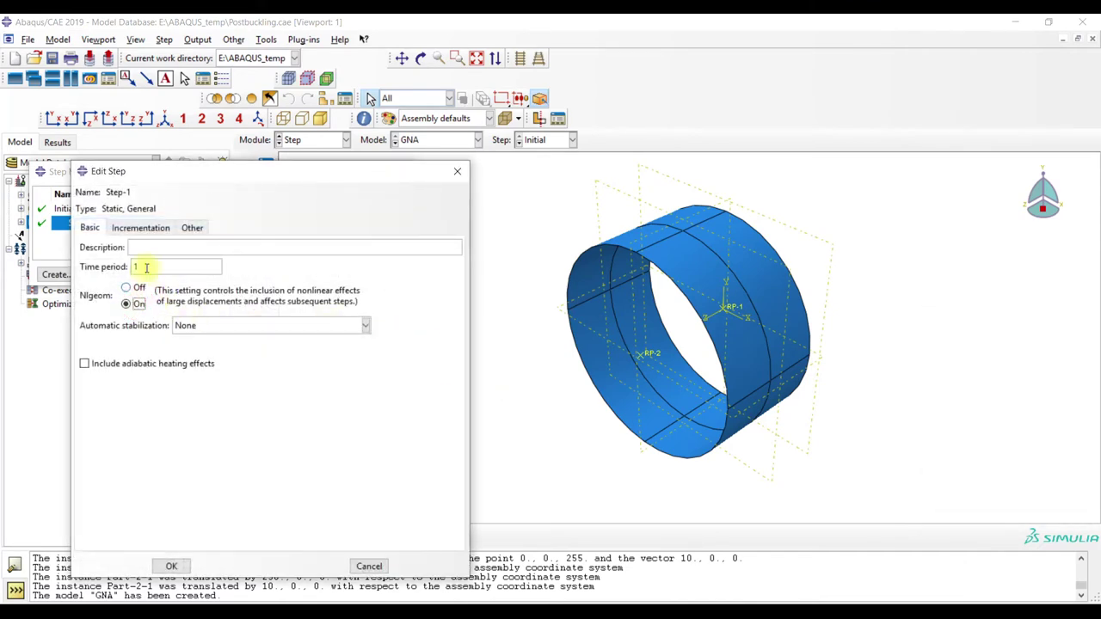
Set the initial and maximum increment sizes of the GNA model's Step-1 to 0.01 and finish the step replacement
{"action": "left_click", "coordinate": [140, 228]}
{"action": "double_click", "coordinate": [168, 297]}
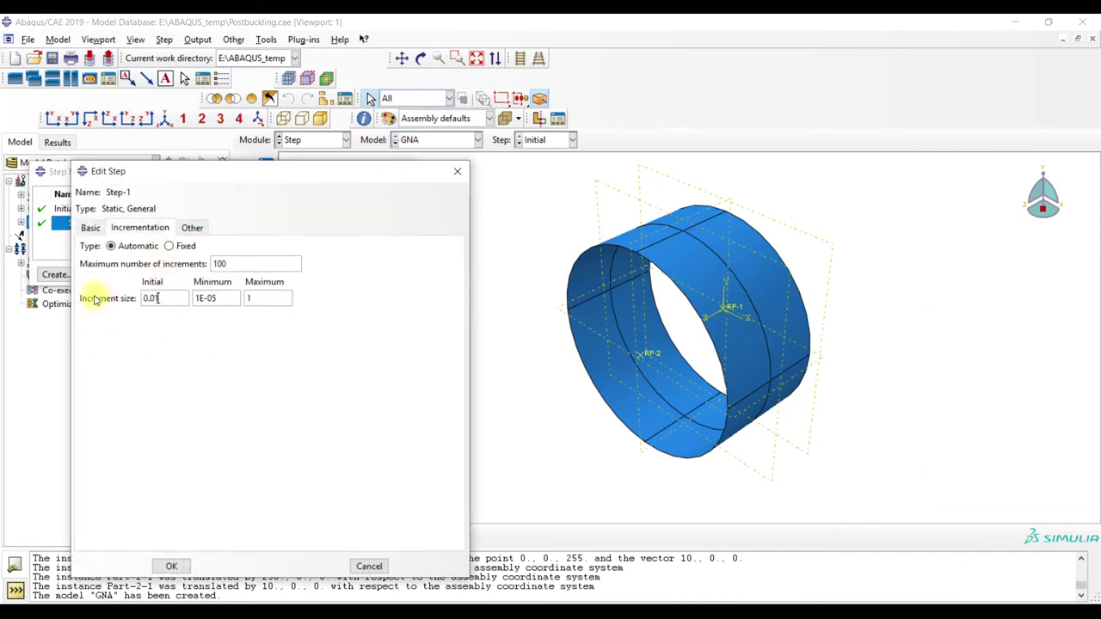
{"action": "double_click", "coordinate": [251, 298]}
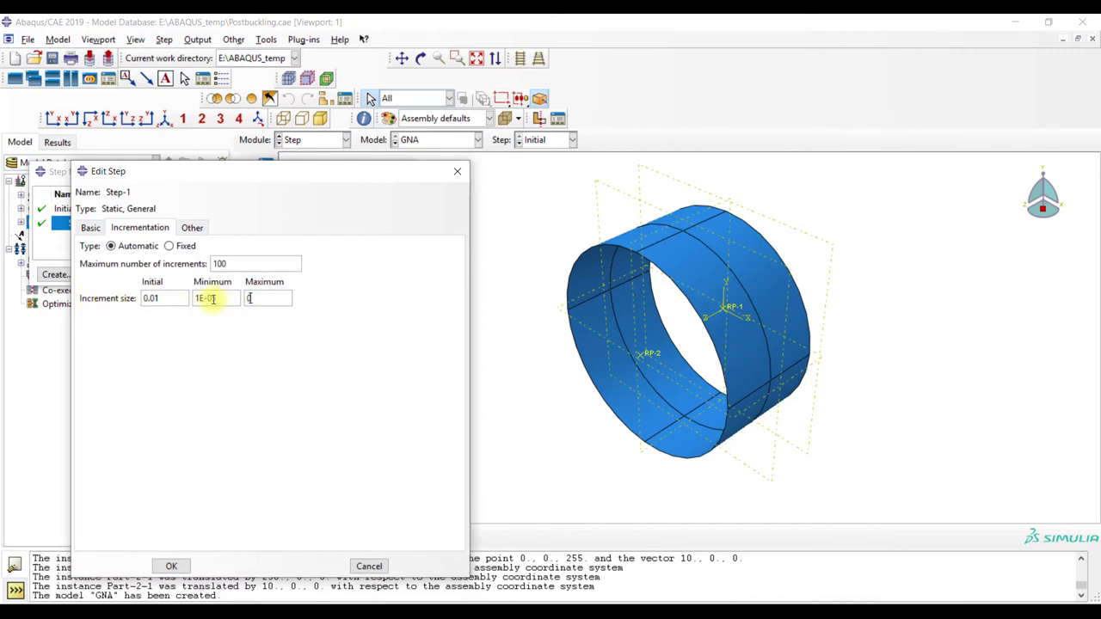
{"action": "left_click", "coordinate": [171, 566]}
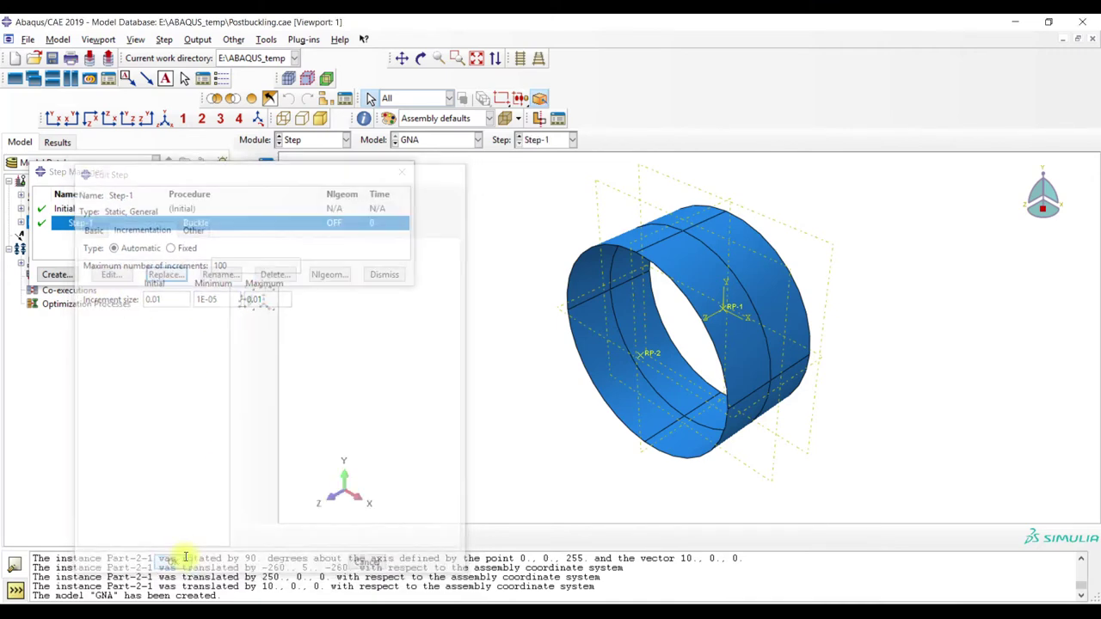
{"action": "left_click", "coordinate": [401, 172]}
Switch to the Load module and suppress the concentrated force Load-1 in the GNA model
{"action": "left_click", "coordinate": [311, 140]}
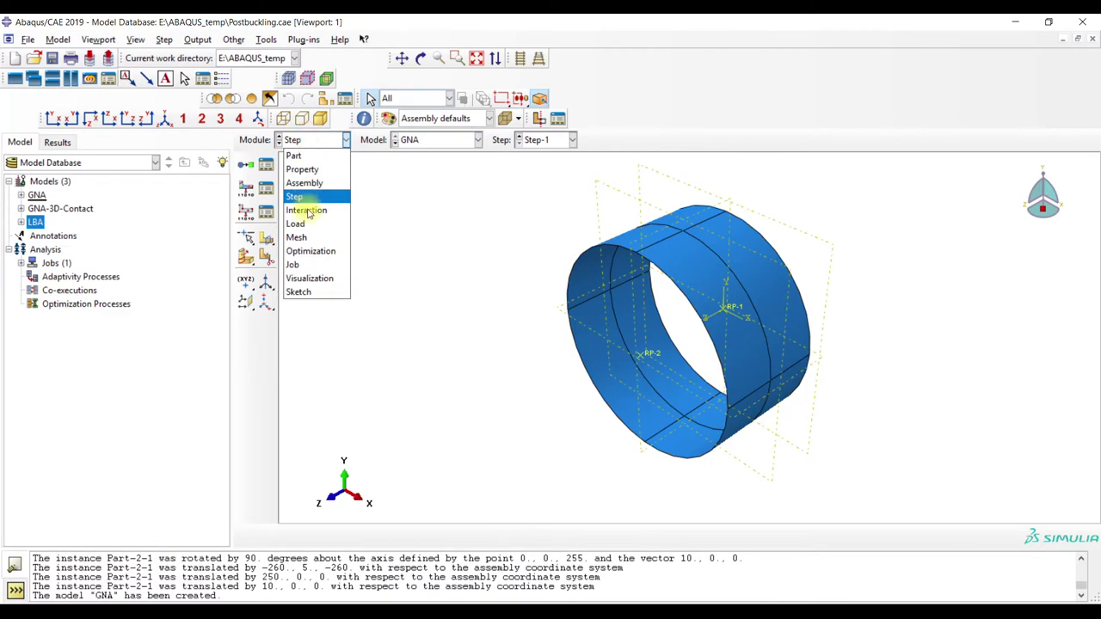
{"action": "left_click", "coordinate": [310, 221]}
{"action": "left_click", "coordinate": [266, 164]}
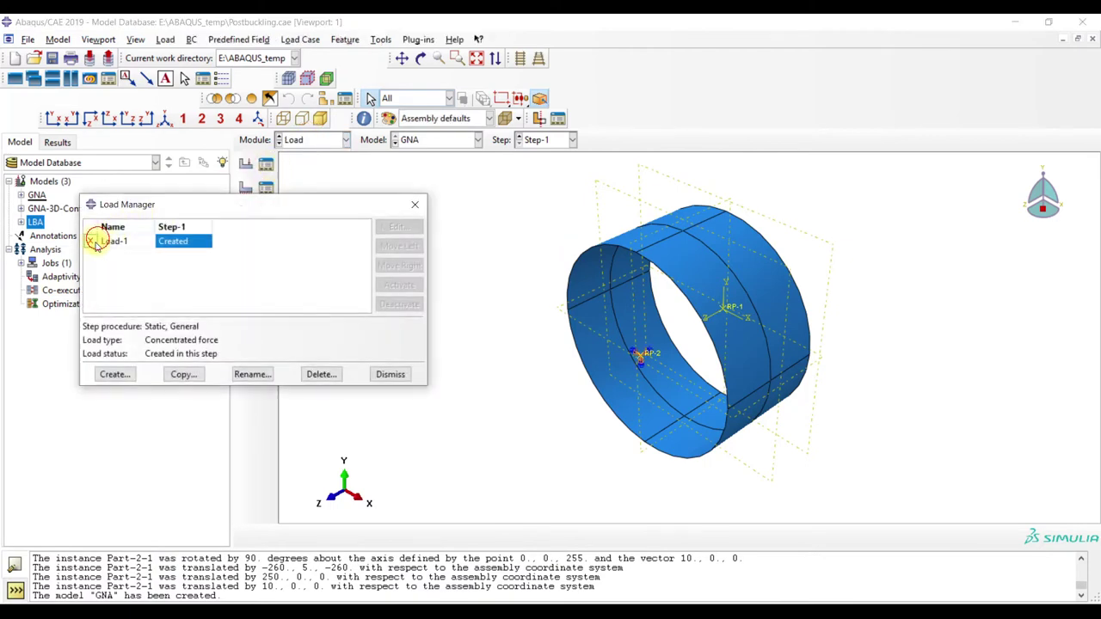
{"action": "left_click", "coordinate": [413, 201]}
Create a Displacement/Rotation boundary condition in Step-1 of the GNA model with U1 = 0 at a partition vertex on the shell's mid-length circle
{"action": "left_click", "coordinate": [266, 190]}
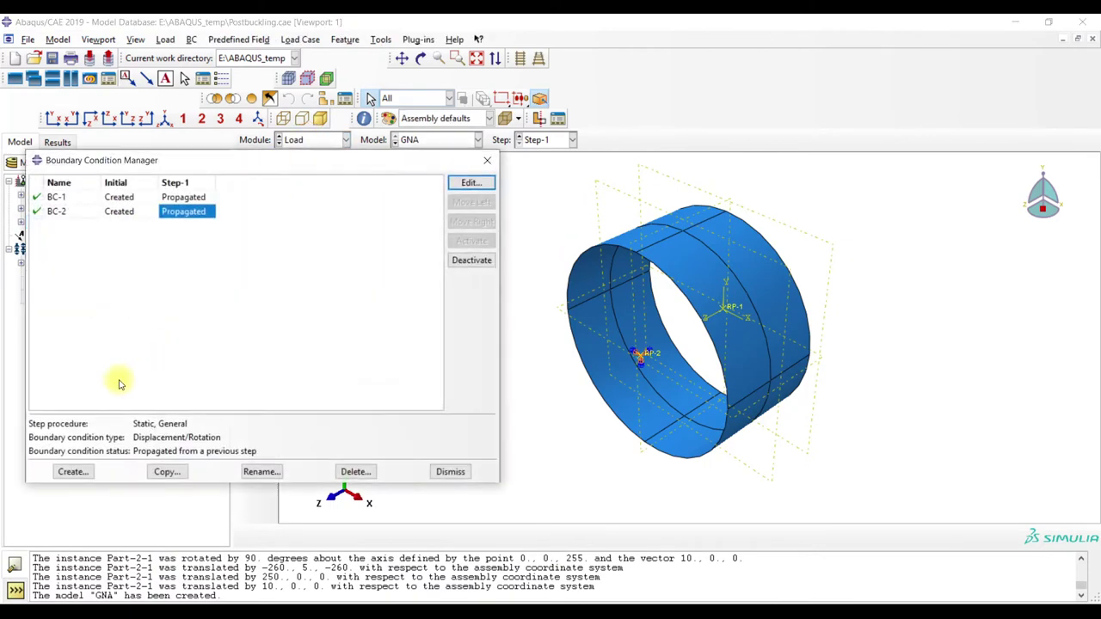
{"action": "left_click", "coordinate": [84, 472]}
{"action": "left_click", "coordinate": [187, 368]}
{"action": "left_click", "coordinate": [70, 557]}
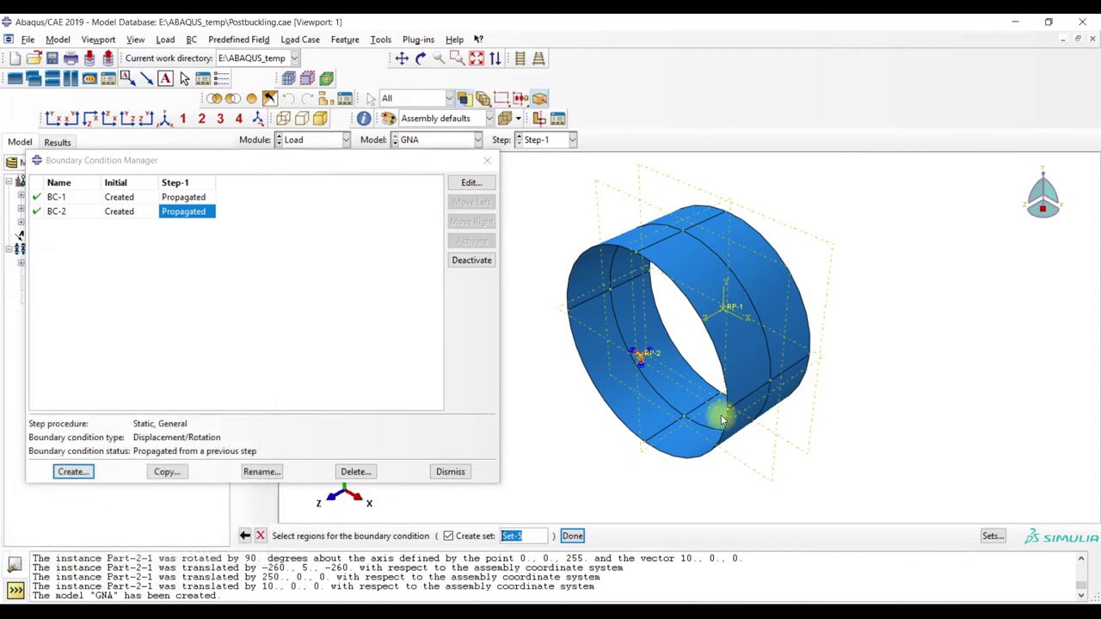
{"action": "left_click", "coordinate": [772, 387]}
{"action": "left_click", "coordinate": [572, 536]}
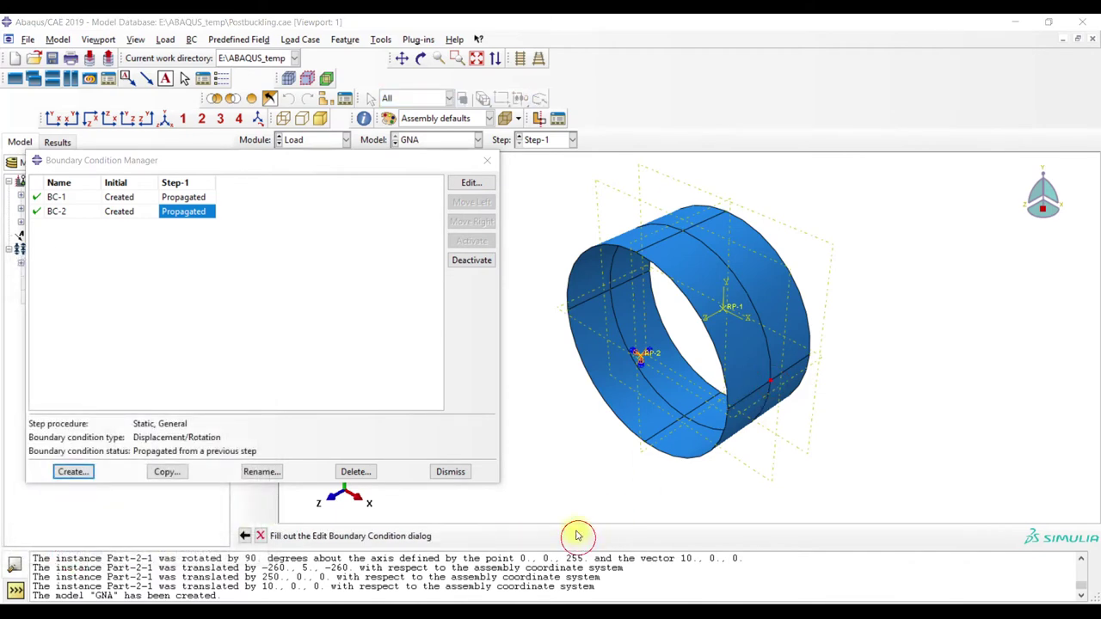
{"action": "left_click", "coordinate": [28, 300]}
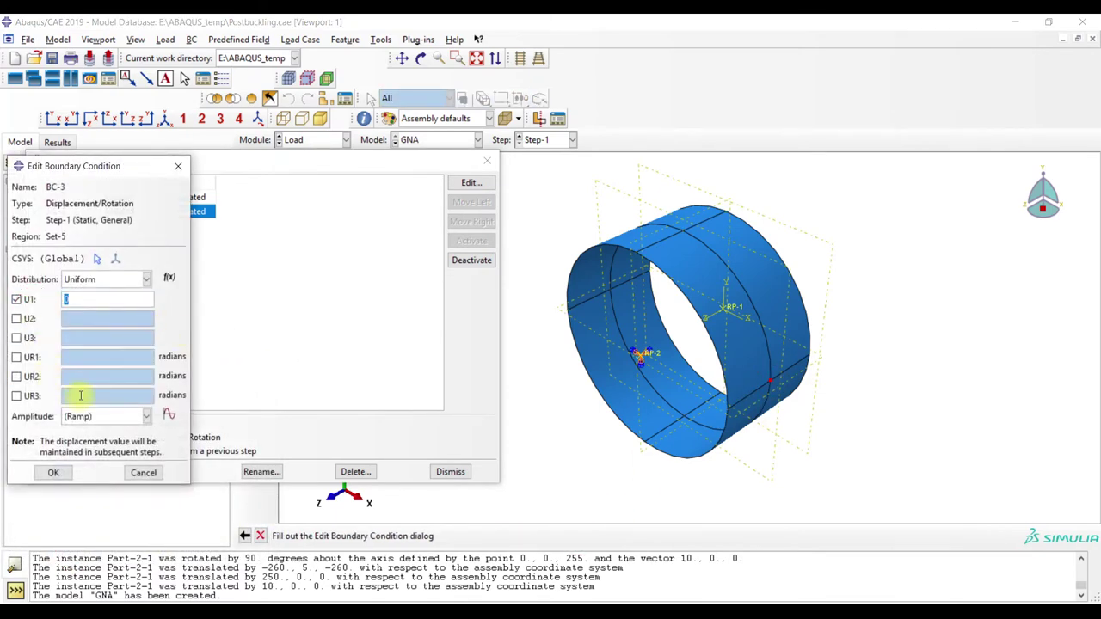
{"action": "left_click", "coordinate": [51, 472]}
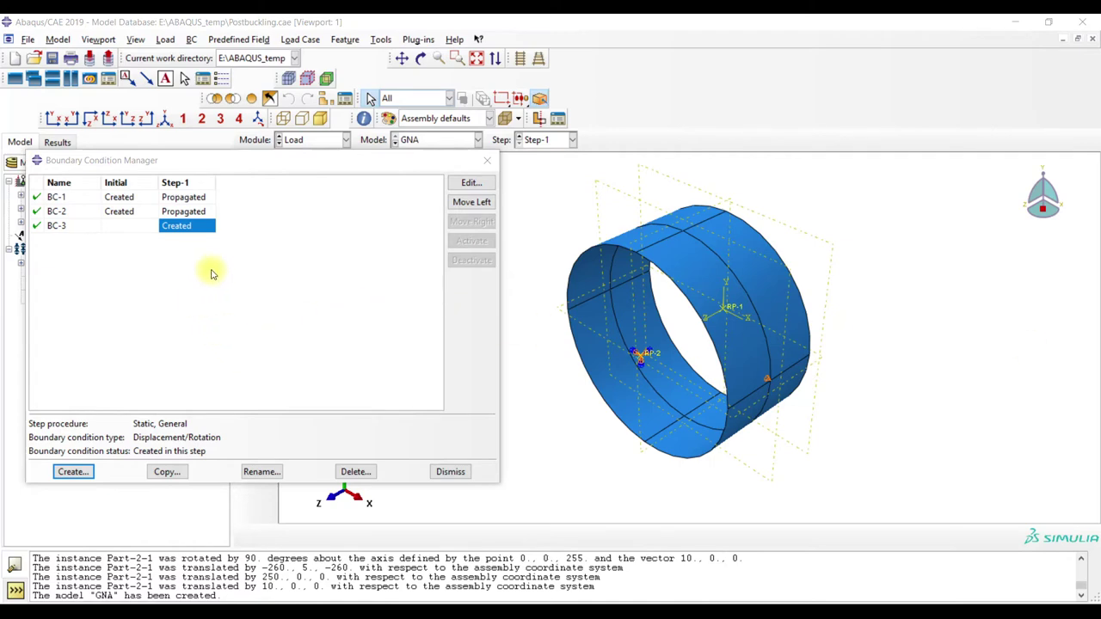
Create a Displacement/Rotation boundary condition in Step-1 of the GNA model that prescribes U3 at reference point RP-1
{"action": "left_click", "coordinate": [74, 469]}
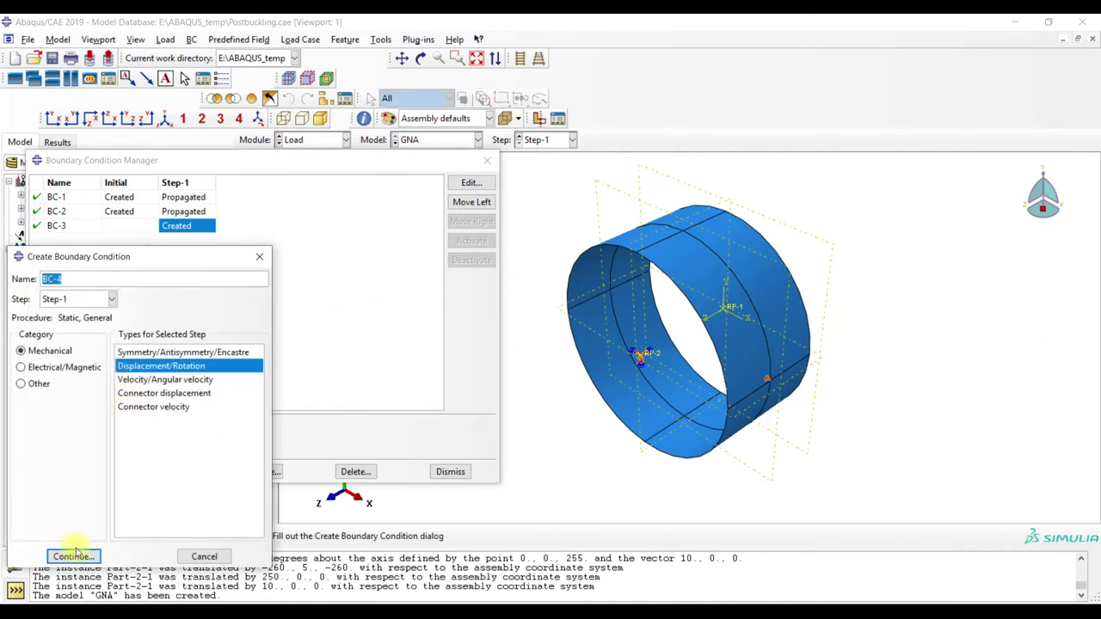
{"action": "left_click", "coordinate": [74, 557]}
{"action": "left_click", "coordinate": [573, 535]}
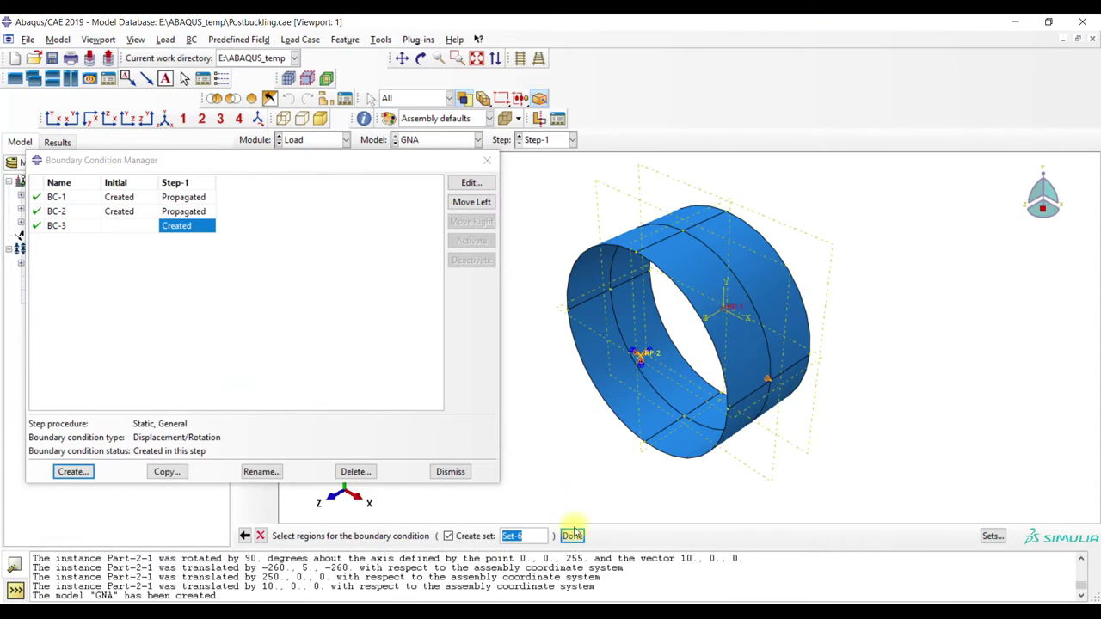
{"action": "left_click", "coordinate": [16, 338]}
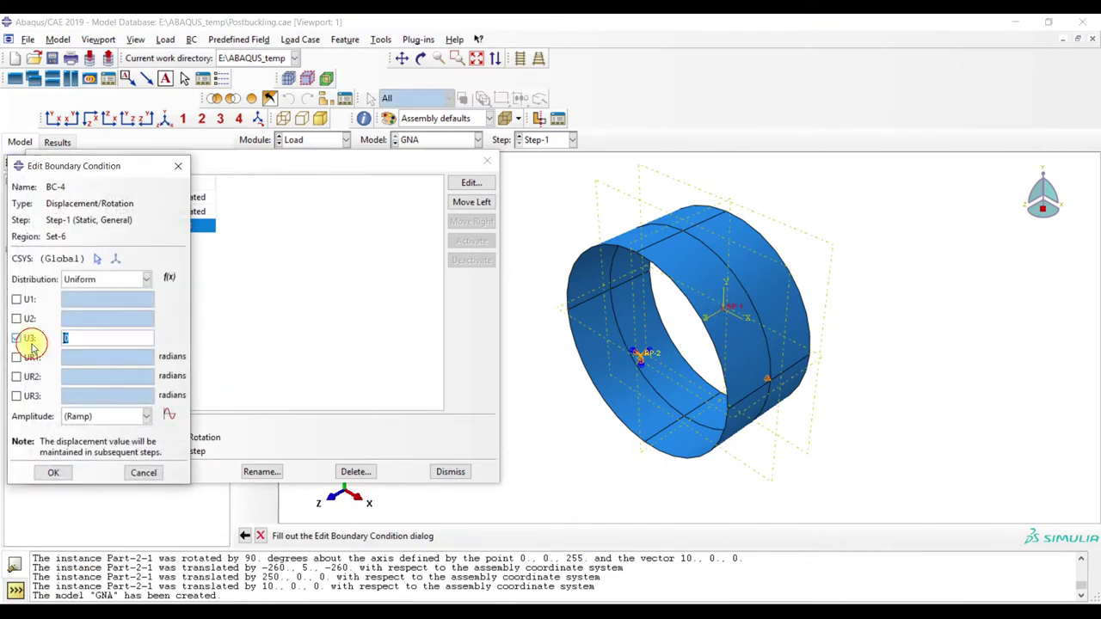
{"action": "left_click", "coordinate": [55, 472]}
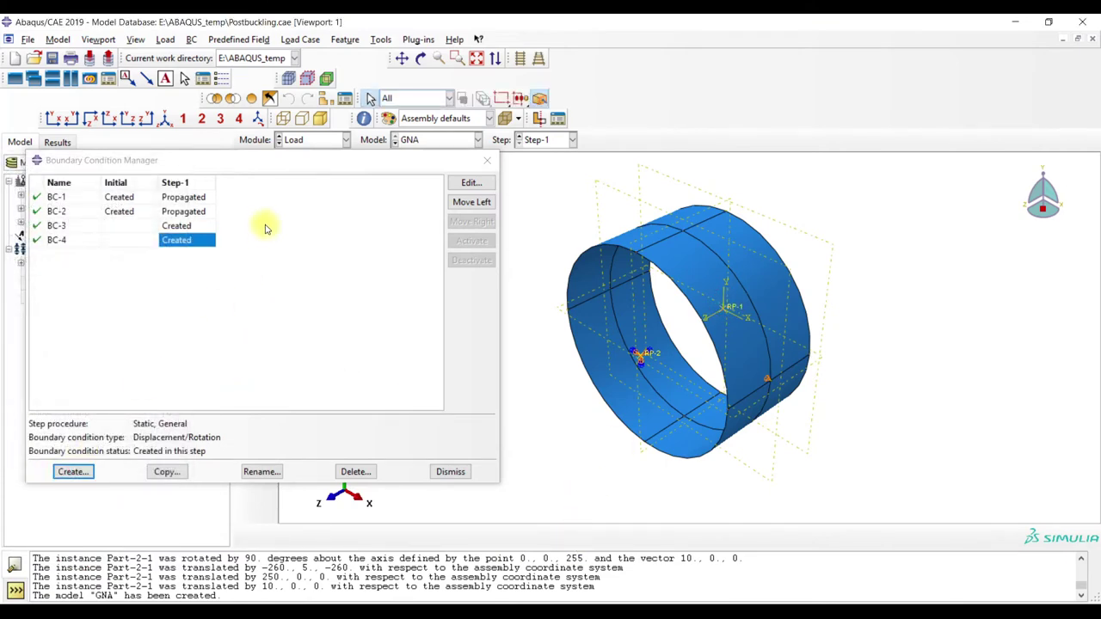
{"action": "left_click", "coordinate": [487, 160]}
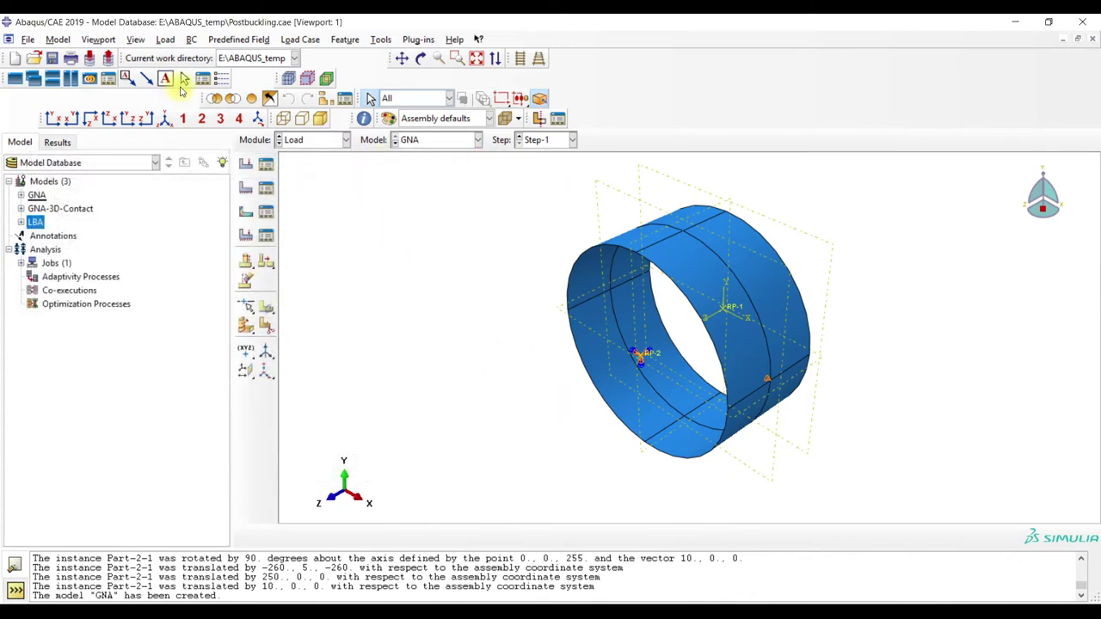
Switch to the Job module and create a full-analysis job named GNA for the GNA model
{"action": "left_click", "coordinate": [312, 144]}
{"action": "left_click", "coordinate": [294, 261]}
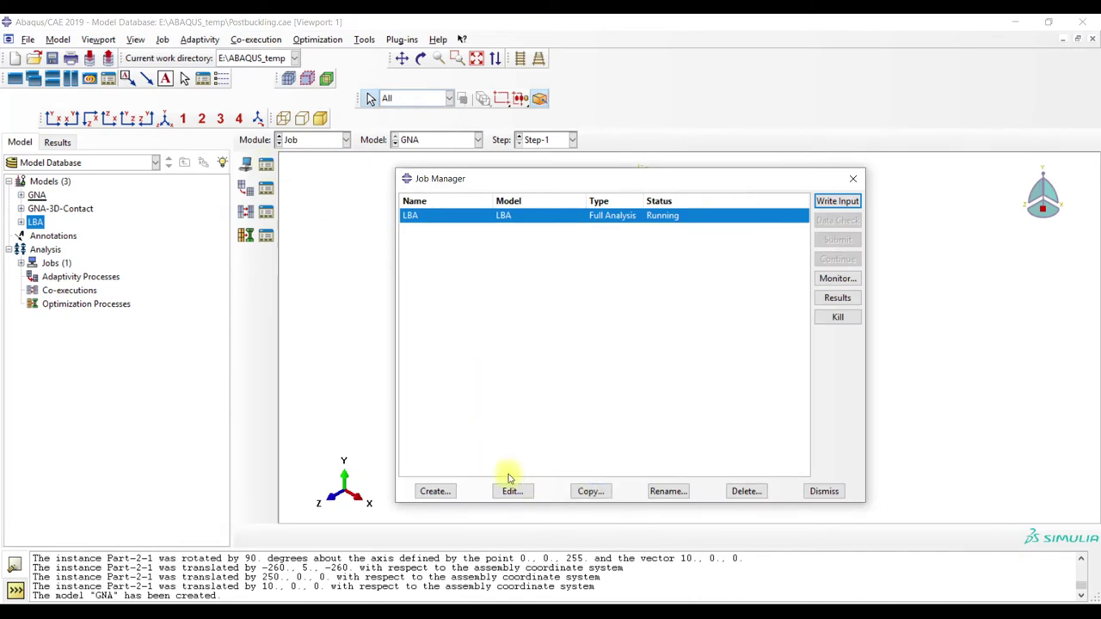
{"action": "left_click", "coordinate": [434, 492]}
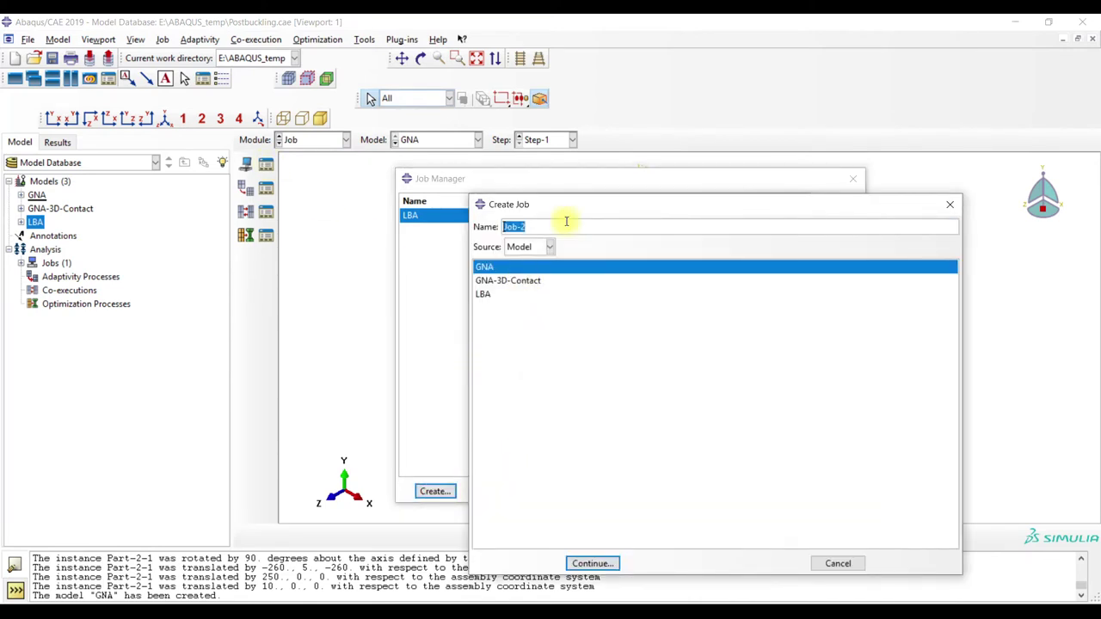
{"action": "type", "text": "GNA"}
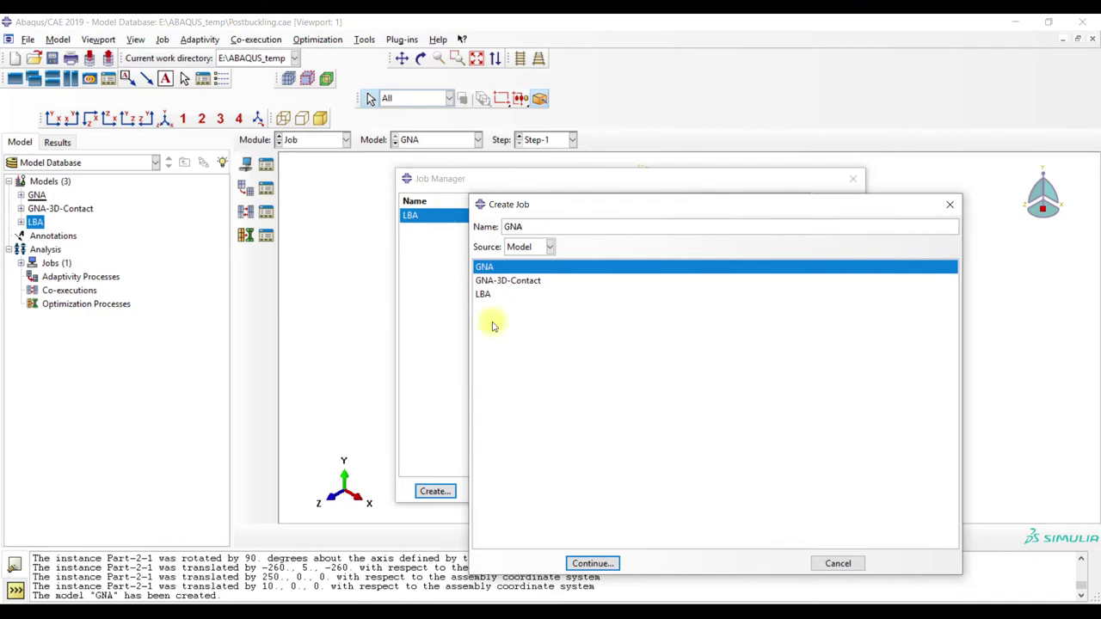
{"action": "left_click", "coordinate": [592, 563]}
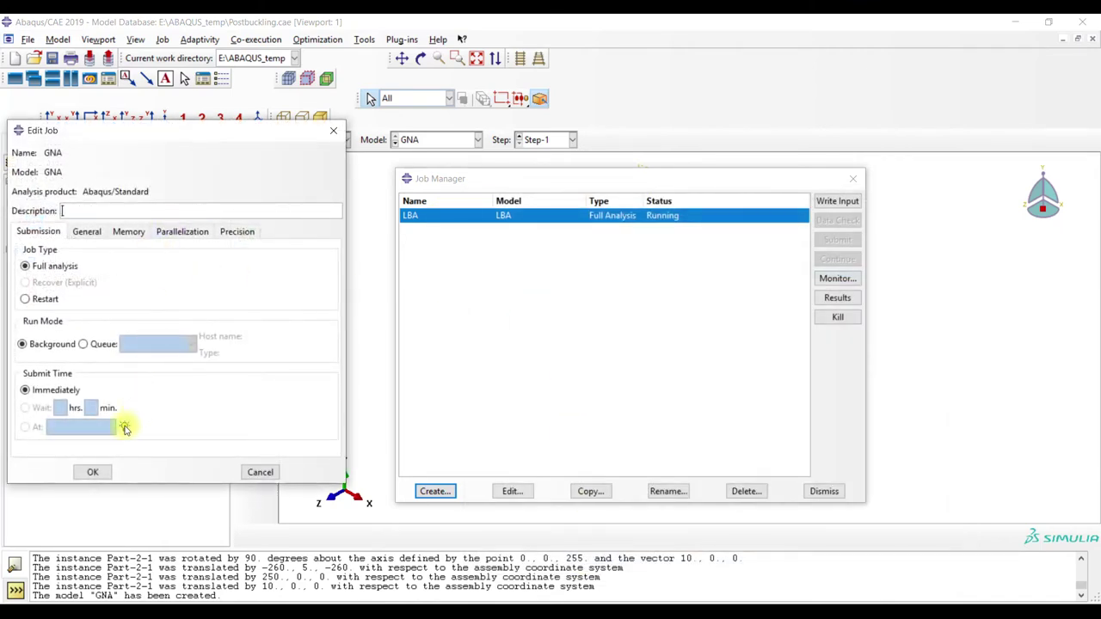
{"action": "left_click", "coordinate": [92, 472]}
Create a full-analysis job named GNA-3D-Contact for the GNA-3D-Contact model
{"action": "left_click", "coordinate": [435, 492]}
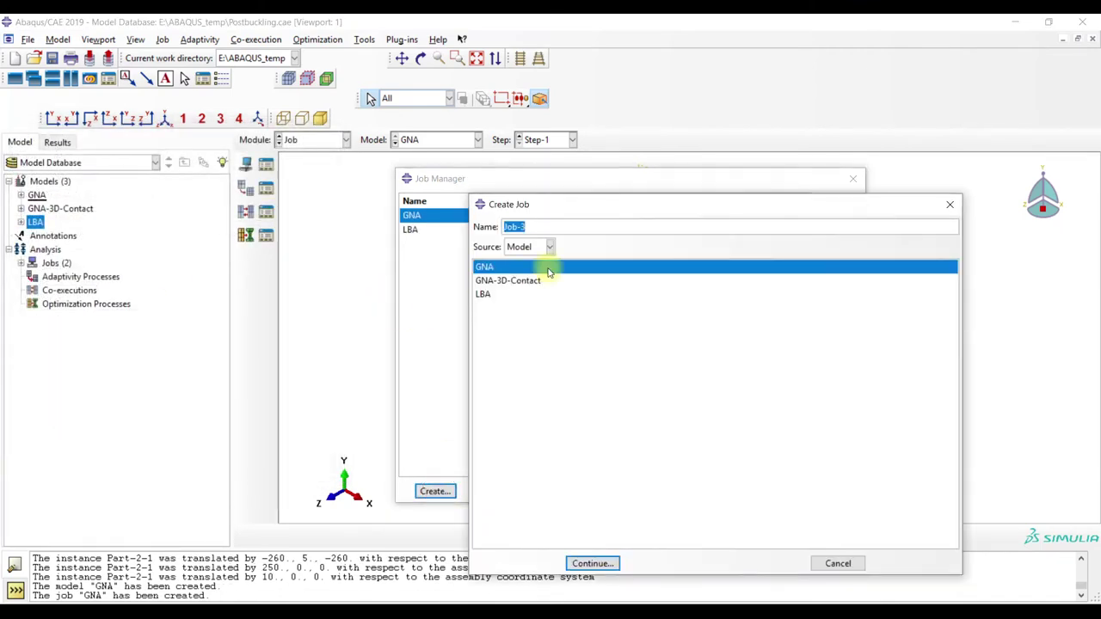
{"action": "left_click", "coordinate": [527, 280]}
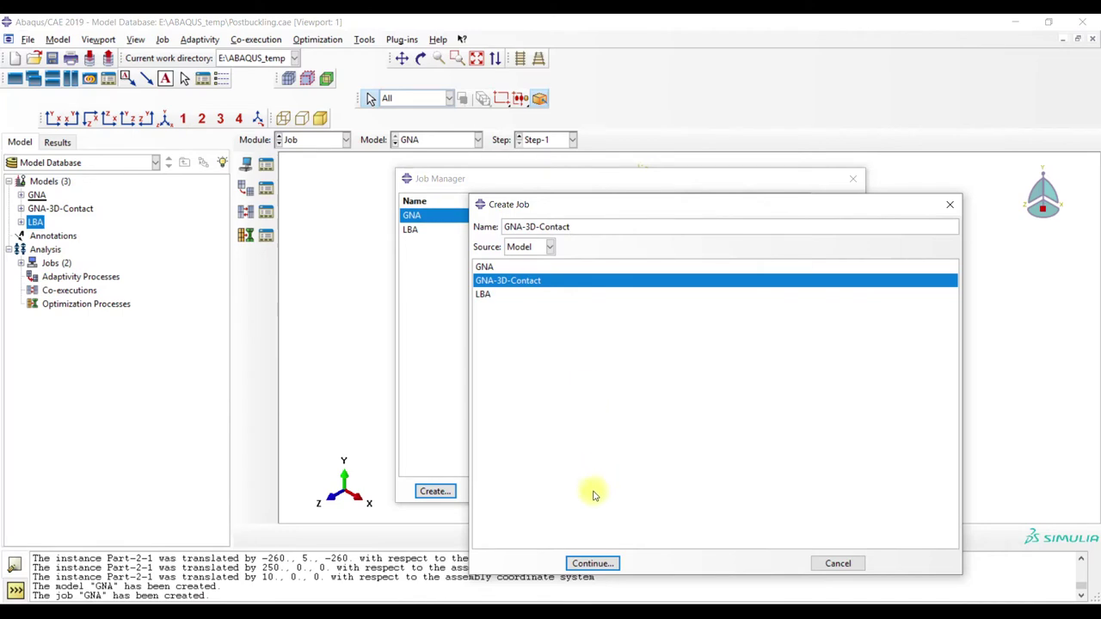
{"action": "left_click", "coordinate": [592, 563]}
{"action": "left_click", "coordinate": [93, 473]}
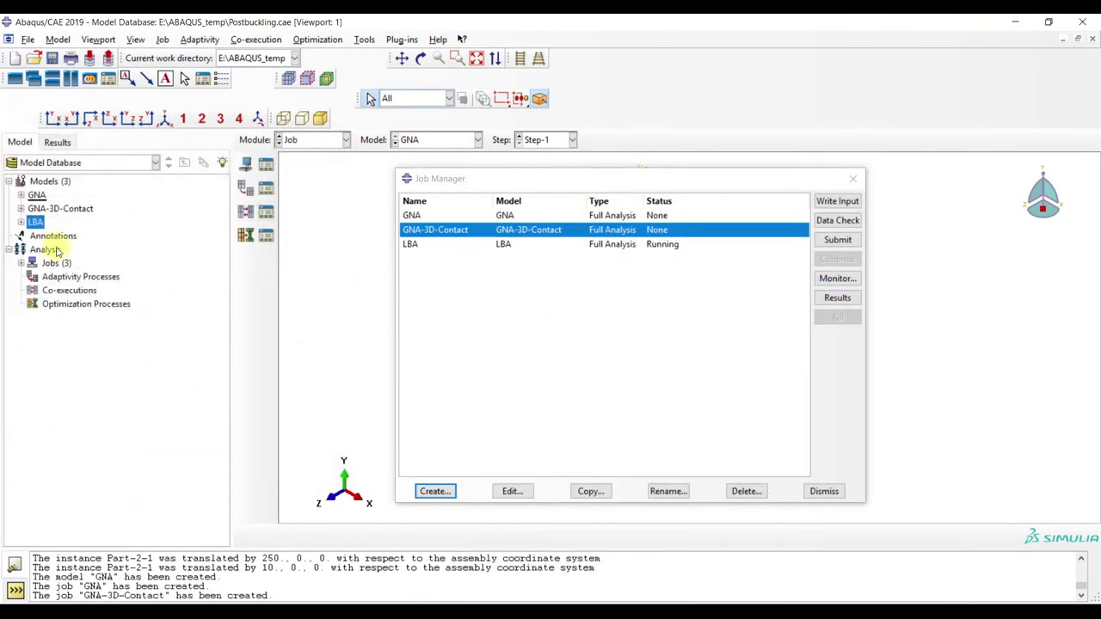
Copy the GNA-3D-Contact model to a new model named GNA-3D-Contact-Load-Imp
{"action": "right_click", "coordinate": [66, 211]}
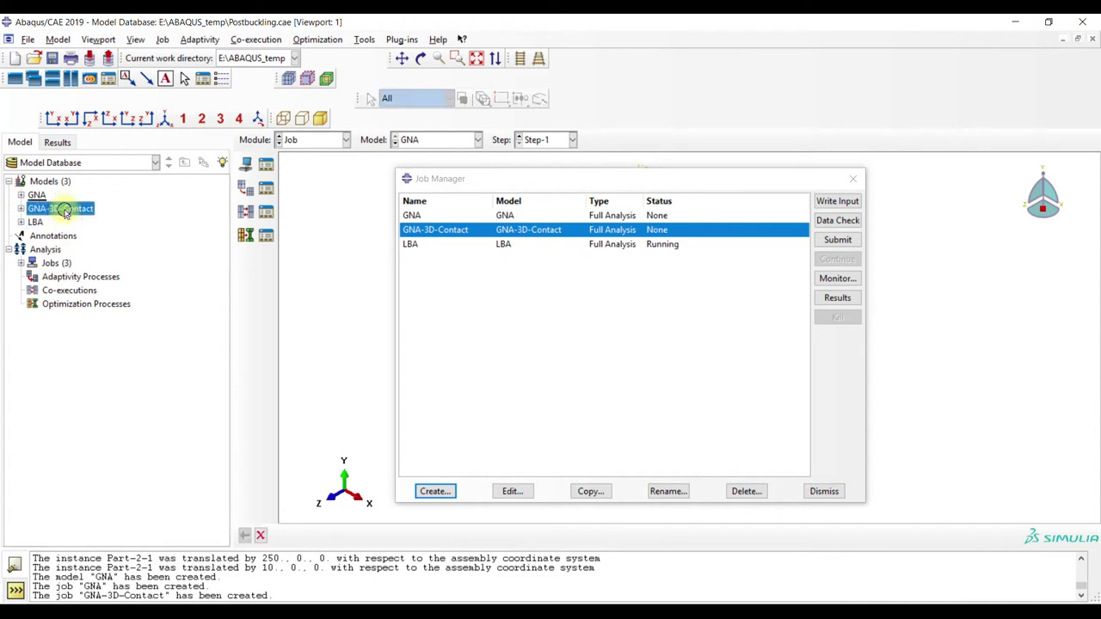
{"action": "left_click", "coordinate": [104, 240]}
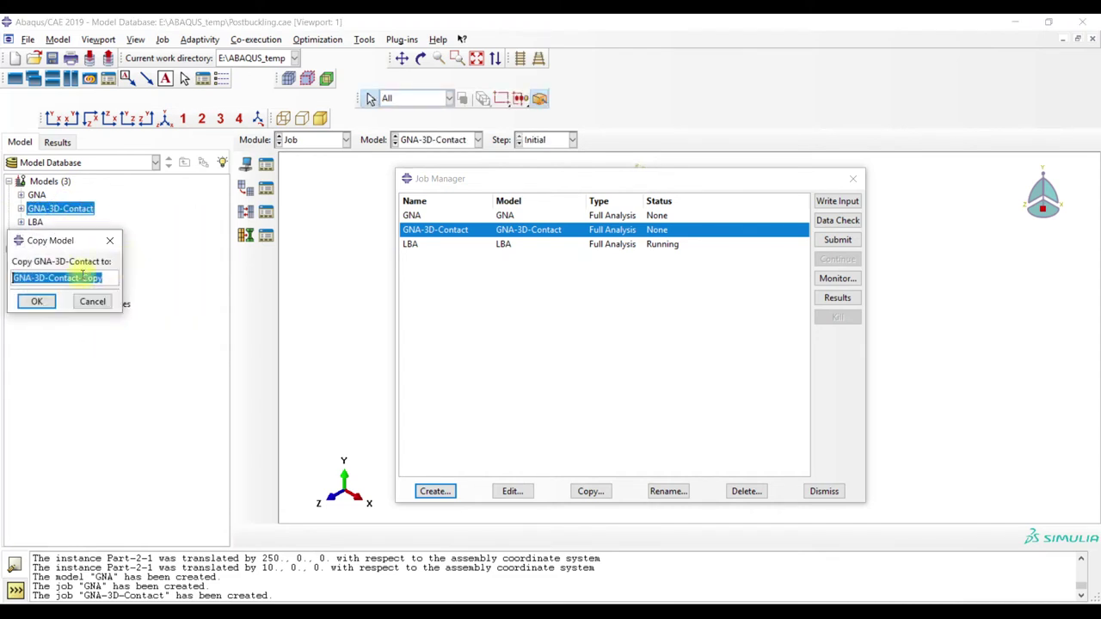
{"action": "left_click", "coordinate": [86, 278]}
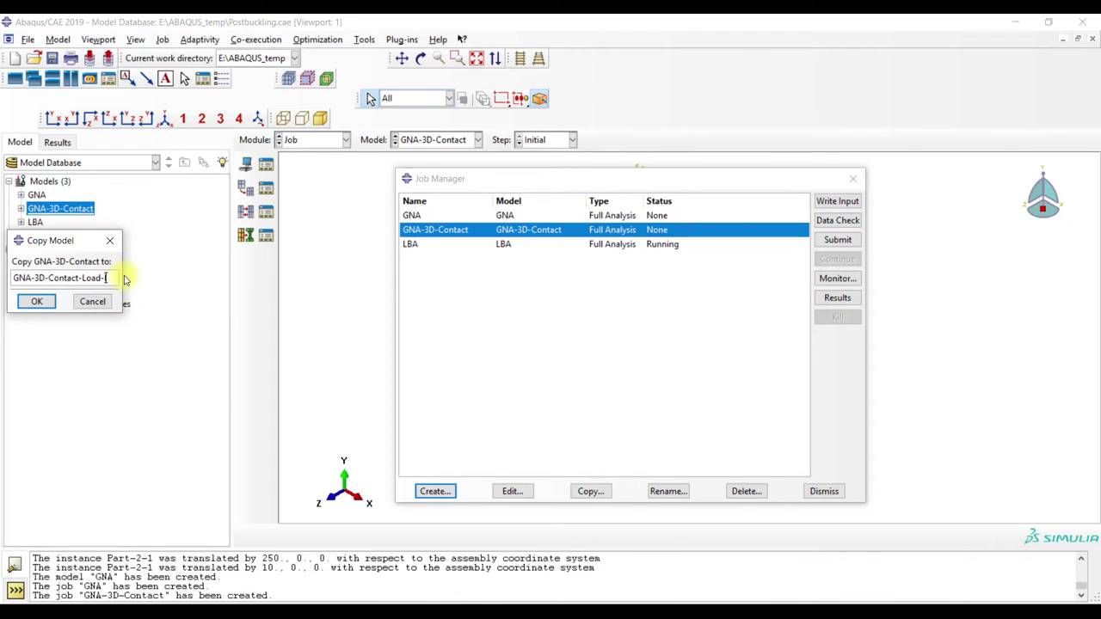
{"action": "left_click", "coordinate": [41, 305]}
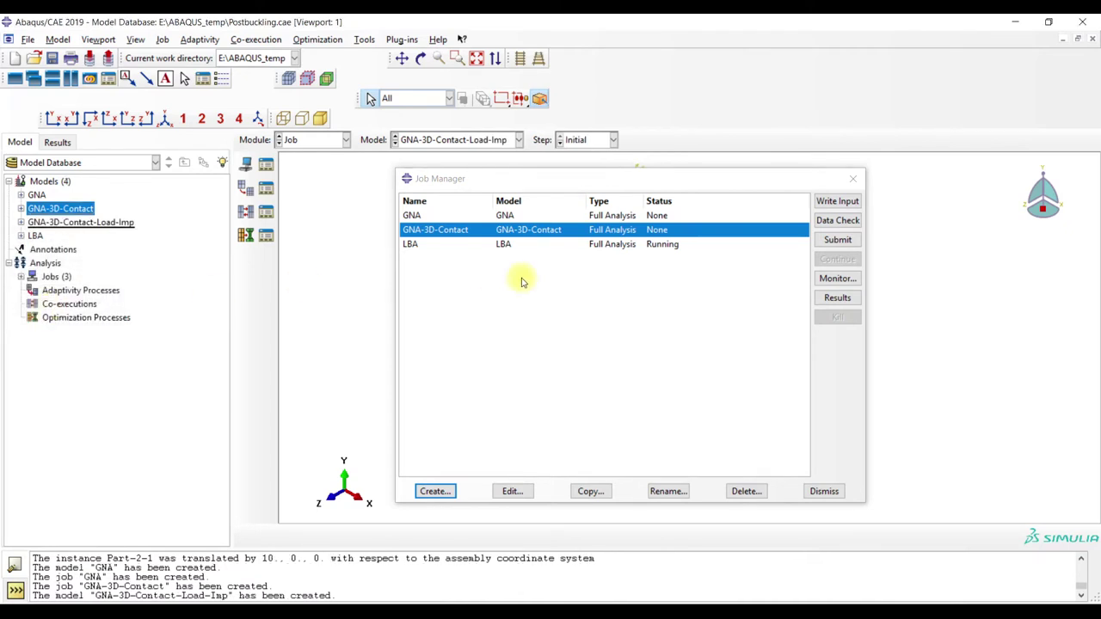
Start a new 3D deformable solid extrusion part, Part-3, with approximate size 200 in the GNA-3D-Contact-Load-Imp model
{"action": "left_click", "coordinate": [21, 222]}
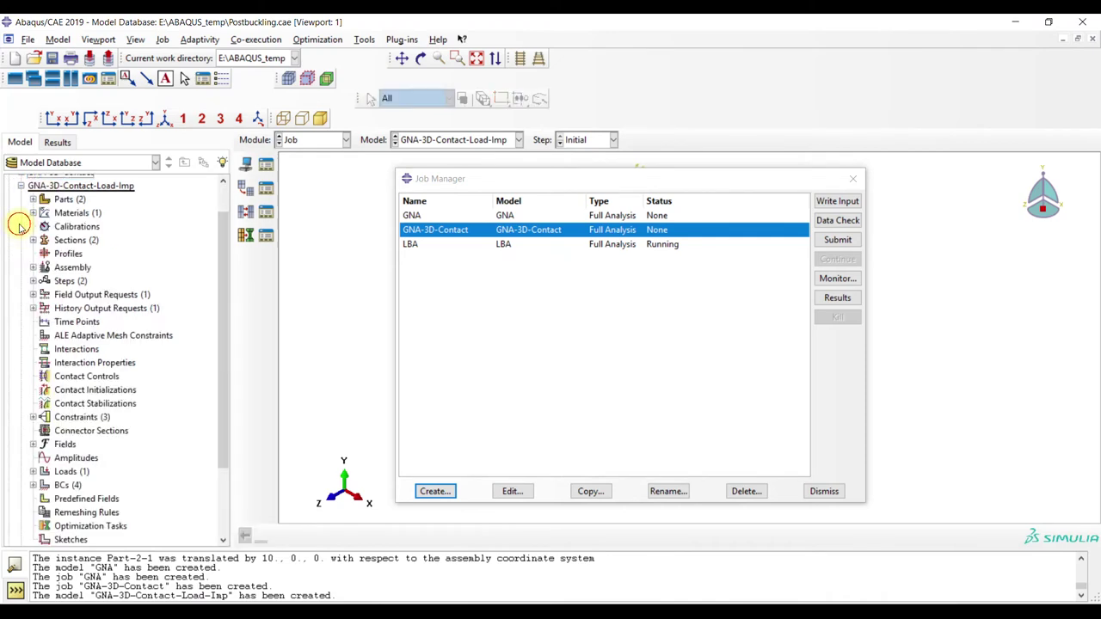
{"action": "left_click", "coordinate": [33, 199]}
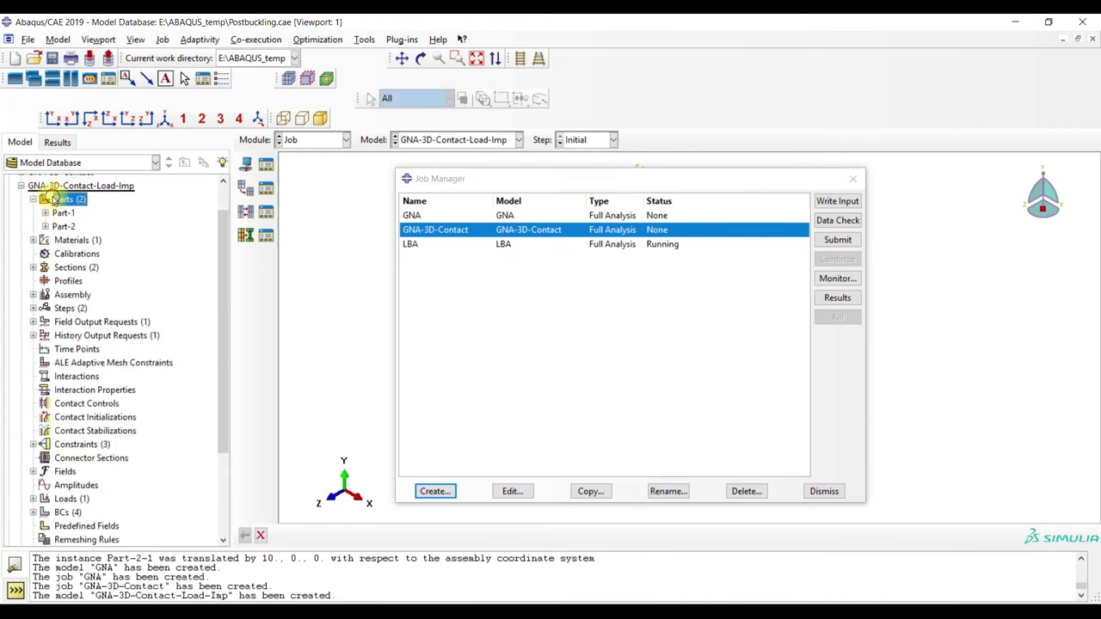
{"action": "double_click", "coordinate": [56, 199]}
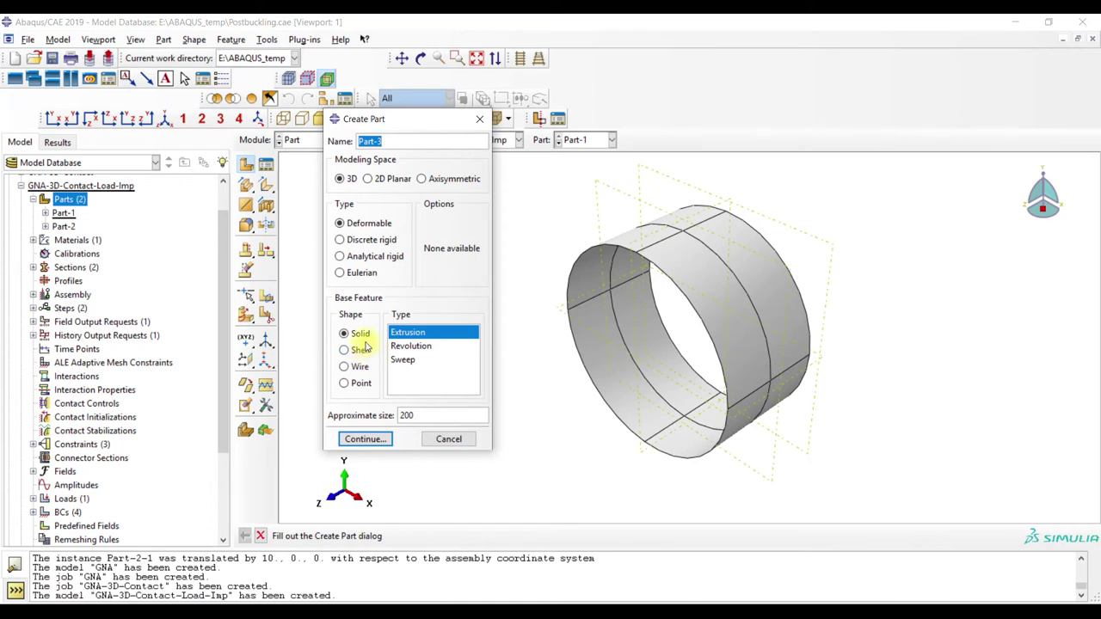
{"action": "left_click", "coordinate": [366, 440]}
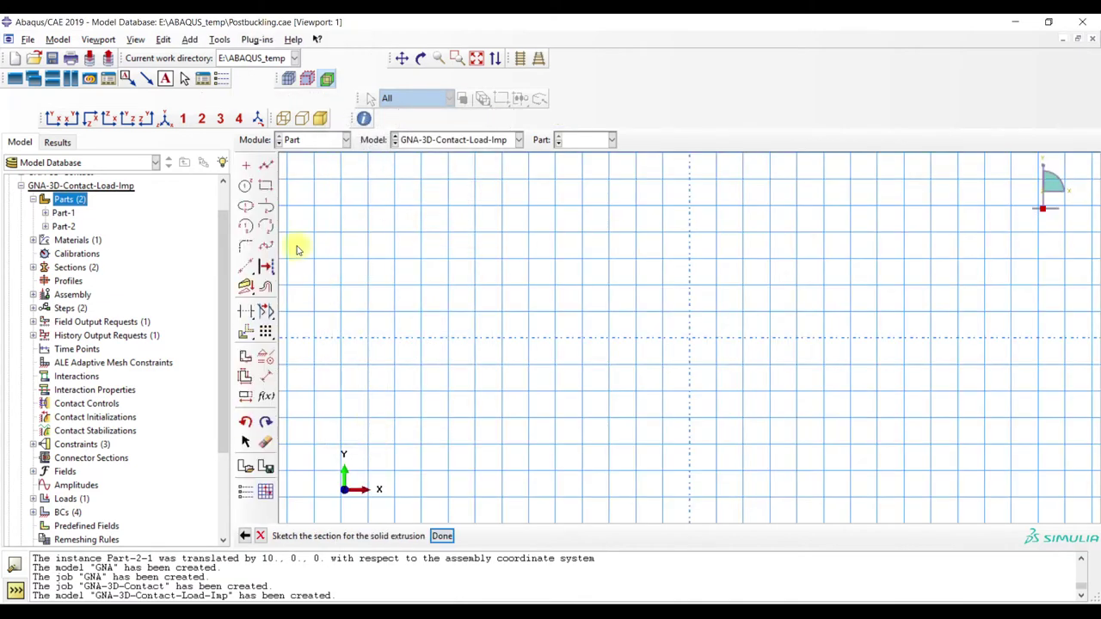
Sketch a rectangle with opposite corners at -260,5 and 260,0 as the section of the solid extrusion
{"action": "left_click", "coordinate": [266, 186]}
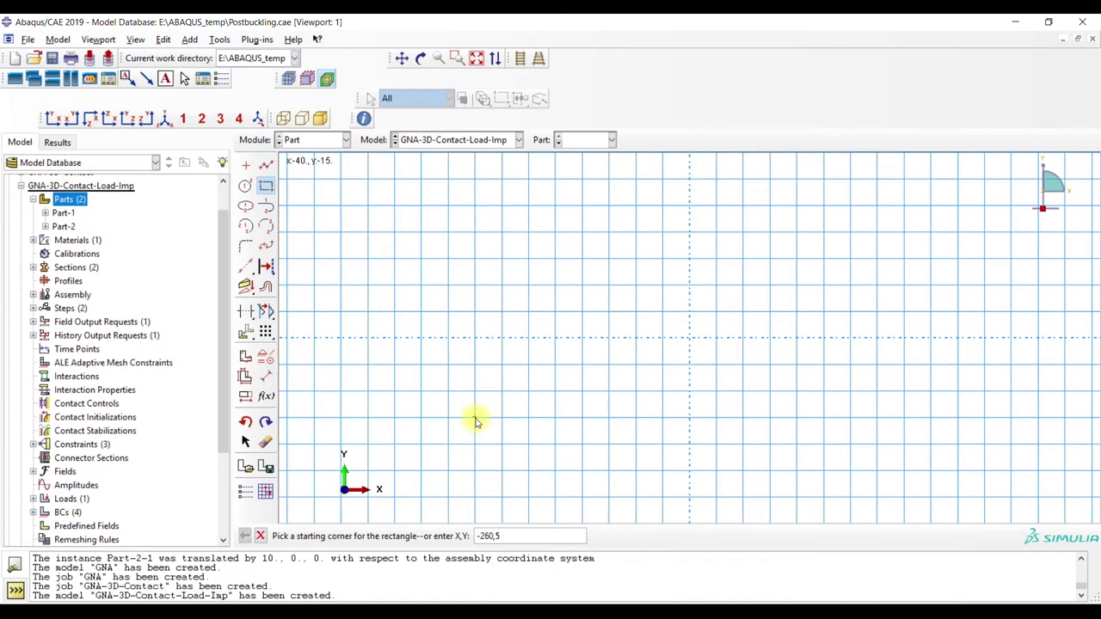
{"action": "key", "text": "Return"}
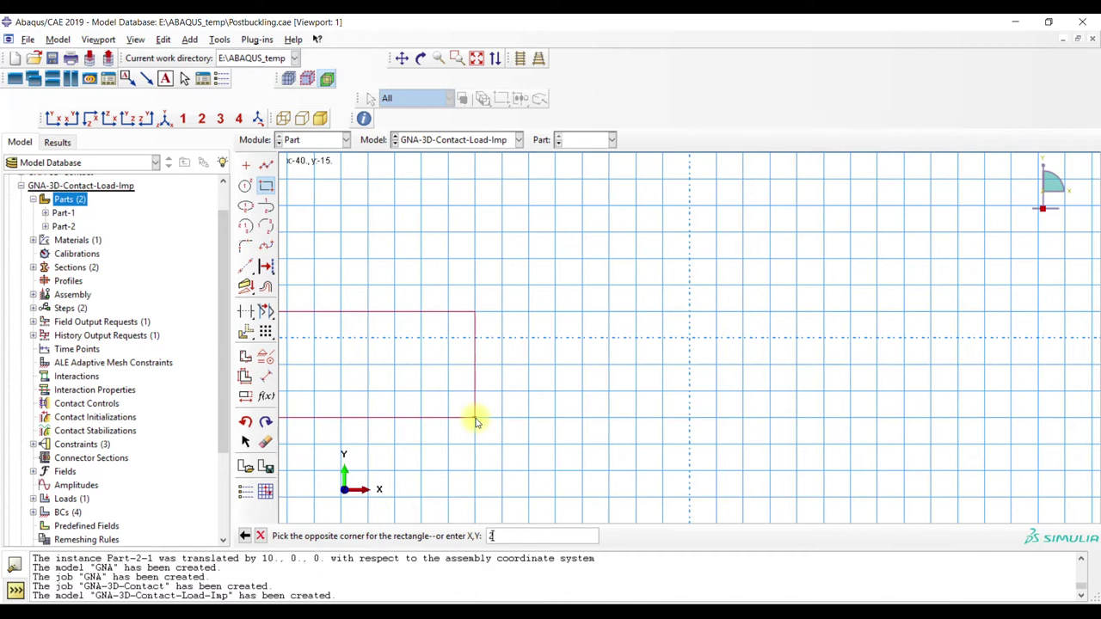
{"action": "type", "text": "260,0"}
{"action": "key", "text": "Return"}
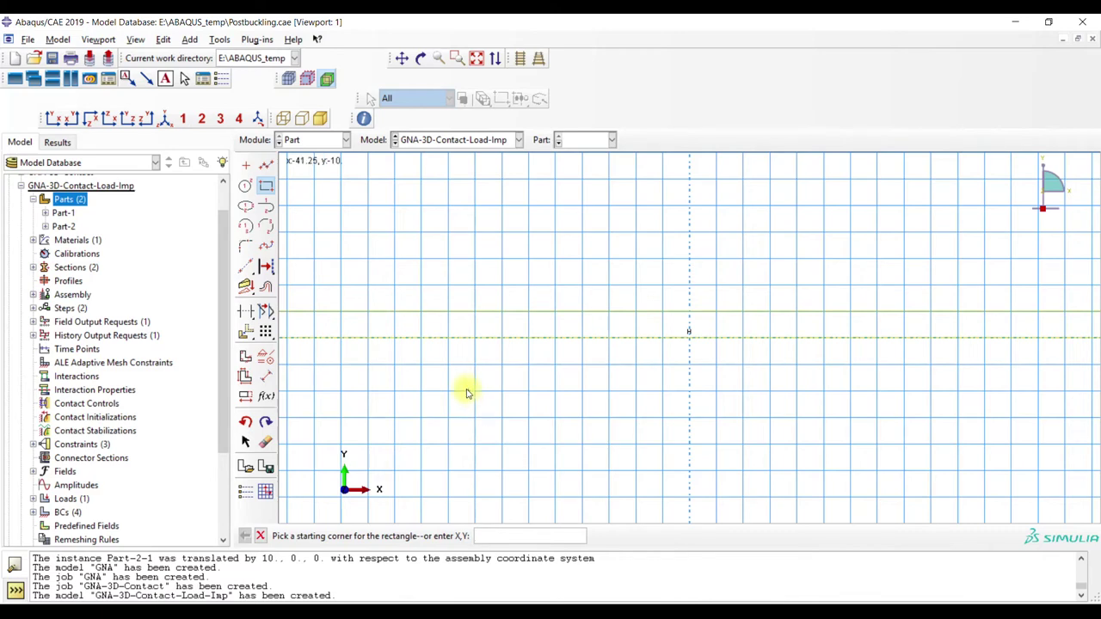
Trim away the upper horizontal edge of the sketched rectangle
{"action": "scroll", "coordinate": [483, 389], "scroll_direction": "down", "scroll_amount": 2}
{"action": "scroll", "coordinate": [484, 389], "scroll_direction": "down", "scroll_amount": 4}
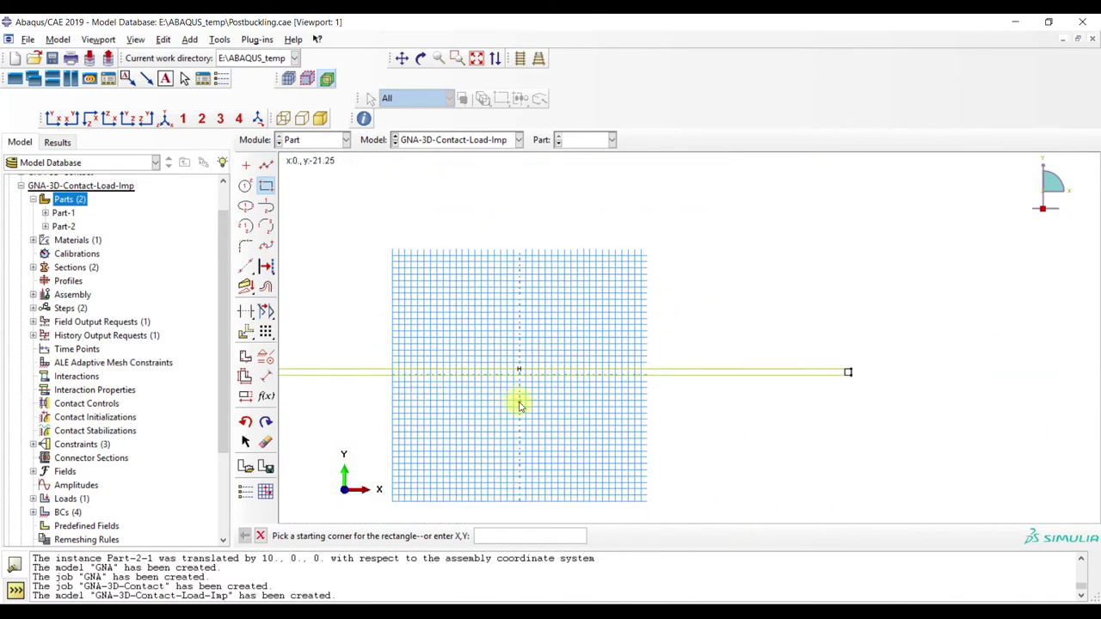
{"action": "scroll", "coordinate": [511, 397], "scroll_direction": "up", "scroll_amount": 3}
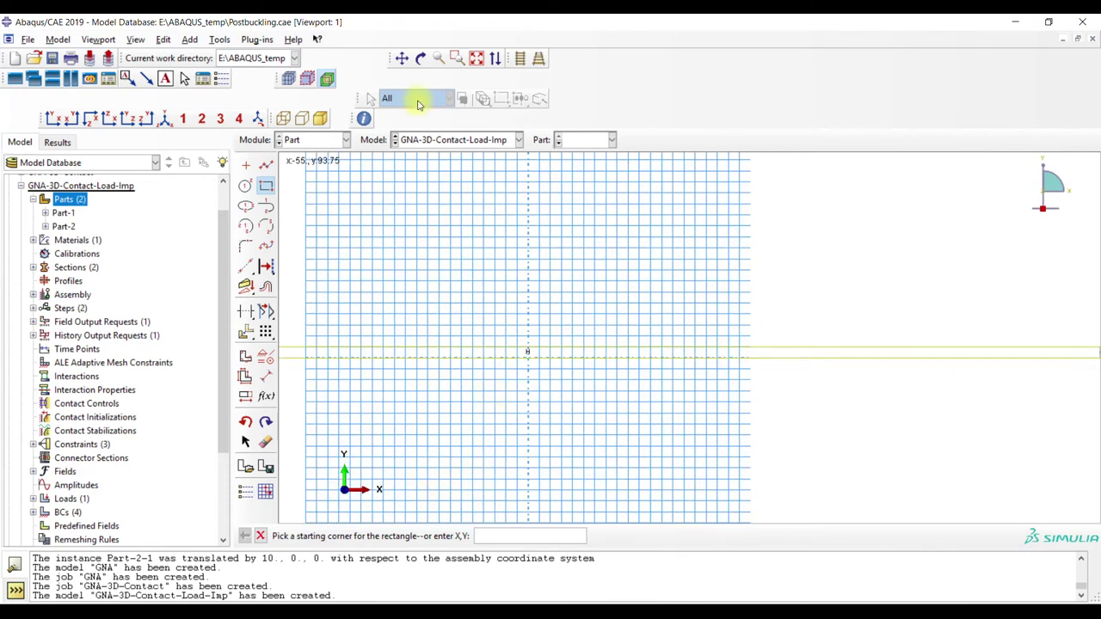
{"action": "left_click", "coordinate": [402, 58]}
{"action": "left_click_drag", "start_coordinate": [537, 279], "coordinate": [912, 273]}
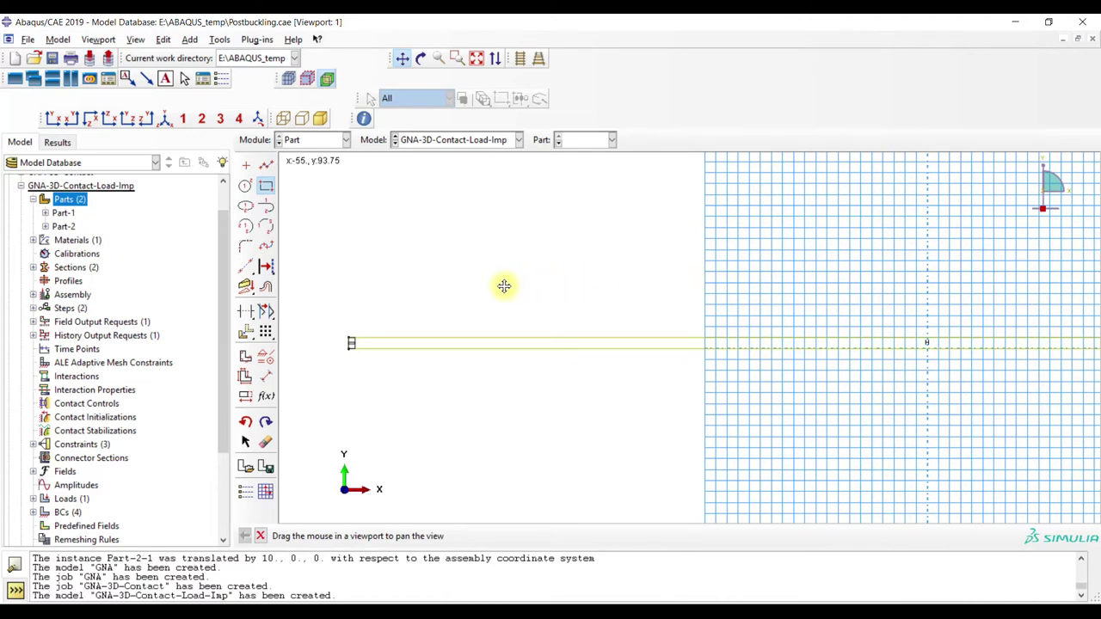
{"action": "left_click", "coordinate": [267, 189]}
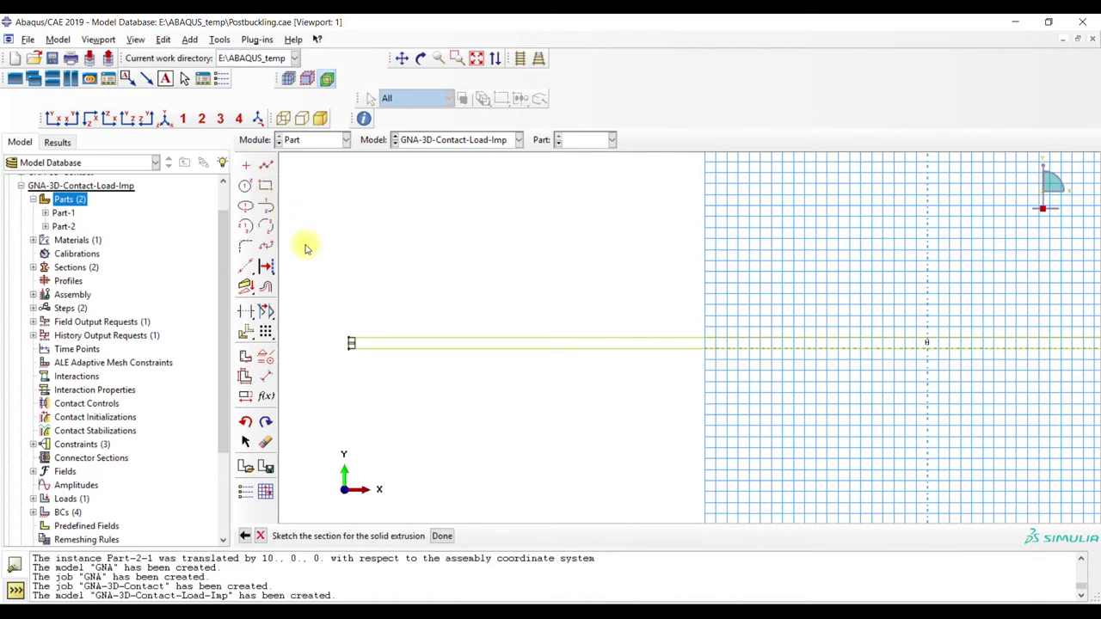
{"action": "left_click", "coordinate": [266, 168]}
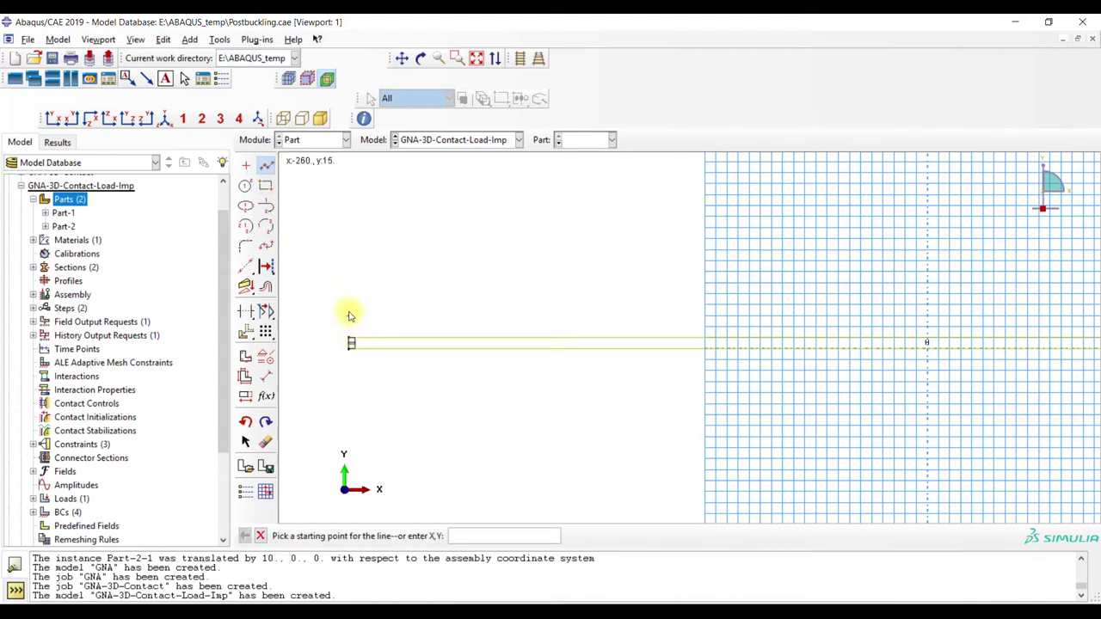
{"action": "left_click", "coordinate": [265, 166]}
{"action": "left_click", "coordinate": [245, 311]}
{"action": "left_click", "coordinate": [393, 341]}
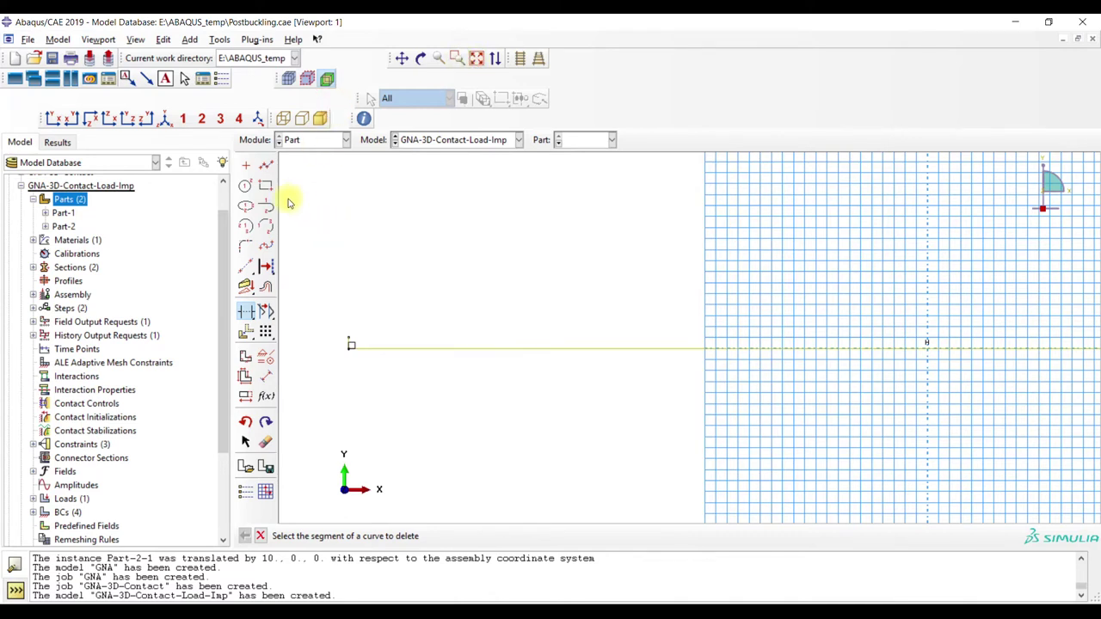
Add an isolated sketch point at -260,5.006 just above the upper end of the section's left edge
{"action": "left_click", "coordinate": [457, 57]}
{"action": "left_click_drag", "start_coordinate": [343, 328], "coordinate": [366, 362]}
{"action": "left_click", "coordinate": [456, 58]}
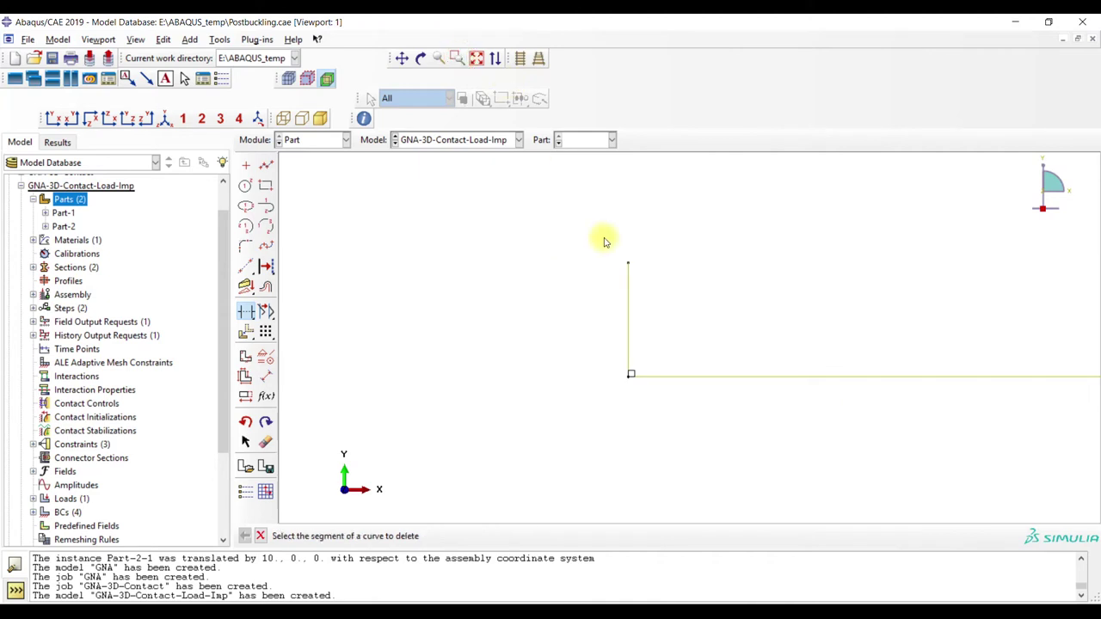
{"action": "left_click", "coordinate": [246, 164]}
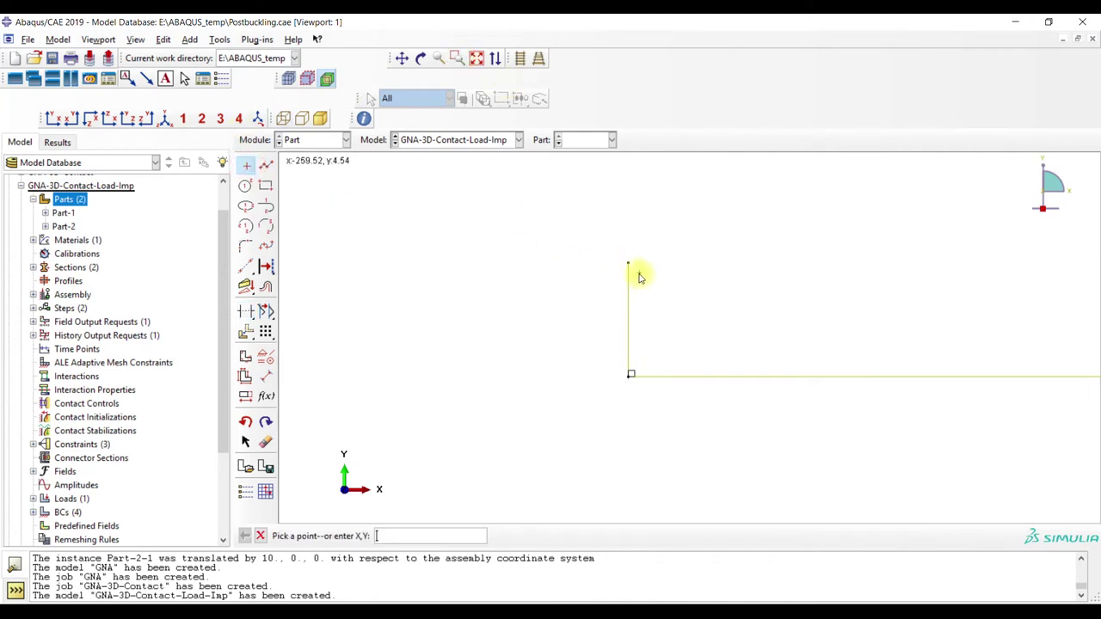
{"action": "left_click", "coordinate": [634, 267]}
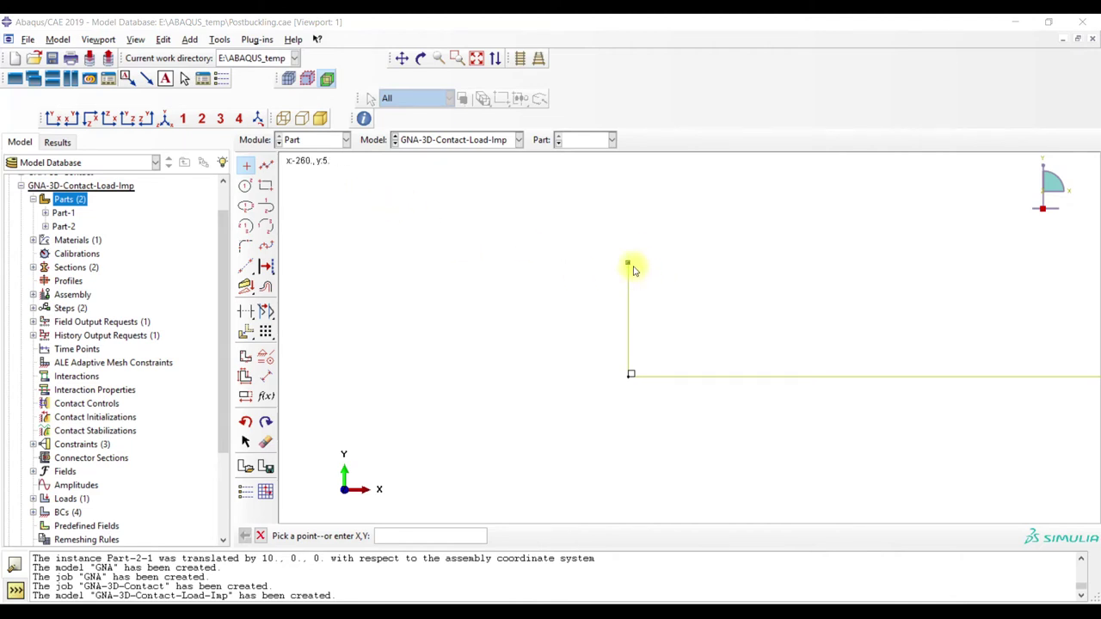
{"action": "left_click", "coordinate": [422, 538]}
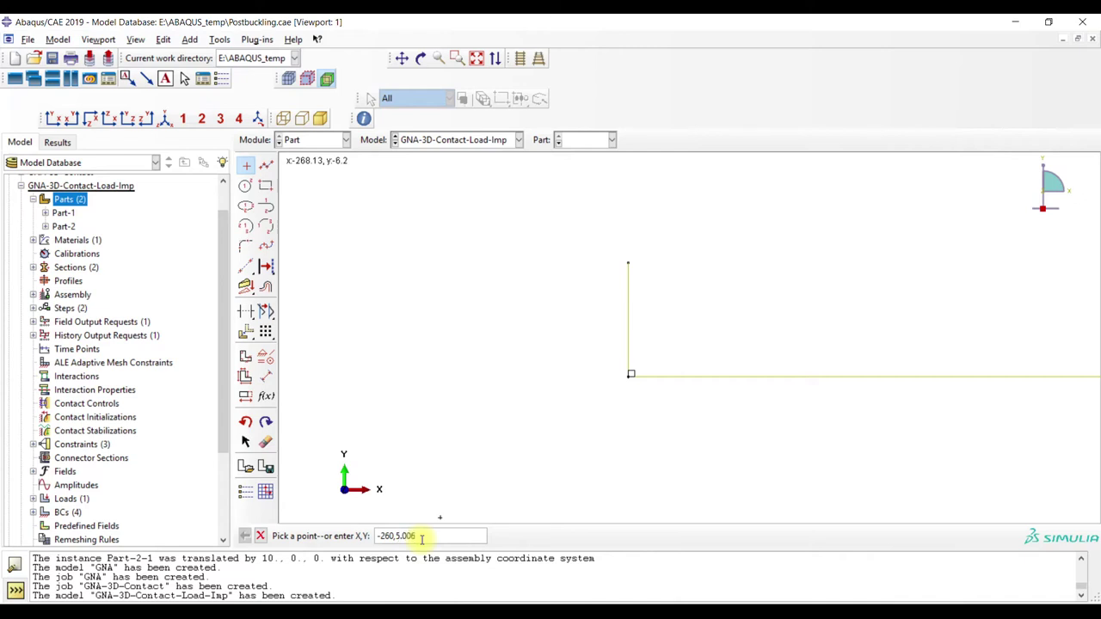
{"action": "key", "text": "Return"}
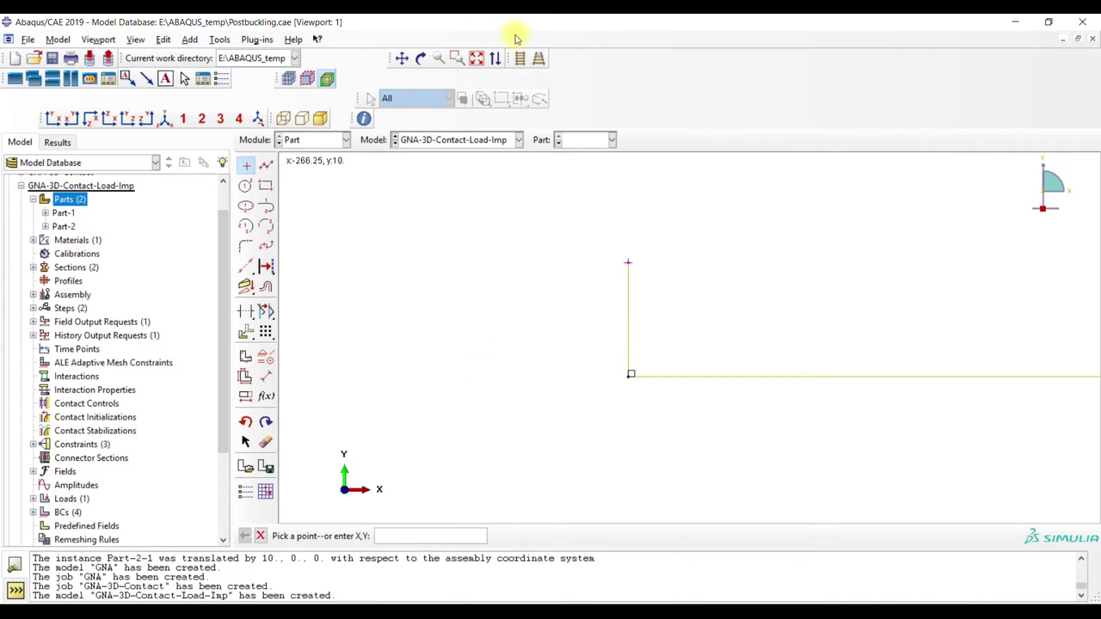
Connect the upper end of the section's left edge to the isolated point with a short vertical line
{"action": "left_click", "coordinate": [456, 58]}
{"action": "left_click_drag", "start_coordinate": [610, 250], "coordinate": [649, 289]}
{"action": "left_click_drag", "start_coordinate": [651, 248], "coordinate": [701, 283]}
{"action": "left_click", "coordinate": [453, 58]}
{"action": "left_click", "coordinate": [266, 164]}
{"action": "left_click", "coordinate": [669, 362]}
{"action": "left_click", "coordinate": [671, 361]}
{"action": "key", "text": "Escape"}
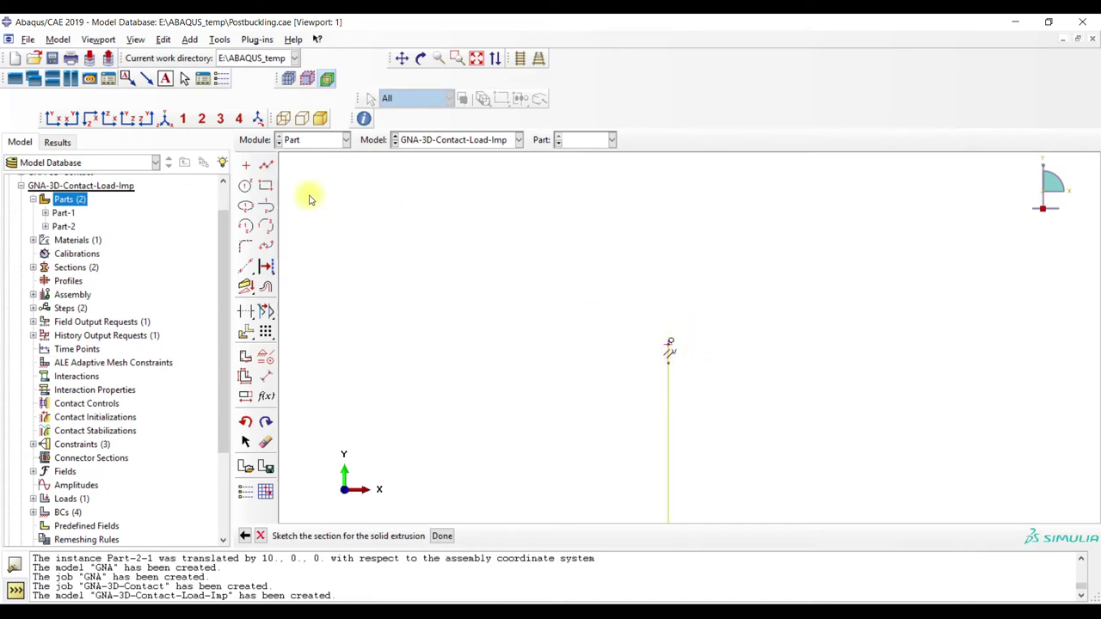
Close the section with a line from the isolated point to the upper end of the right edge and finish the sketch
{"action": "left_click", "coordinate": [266, 164]}
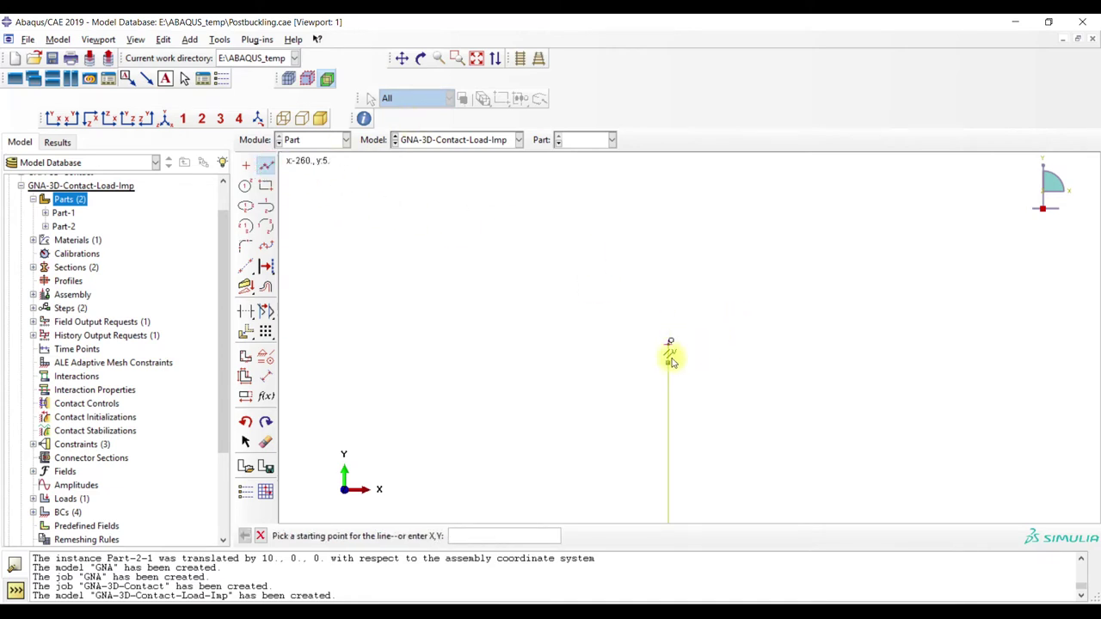
{"action": "left_click", "coordinate": [670, 344]}
{"action": "left_click", "coordinate": [477, 58]}
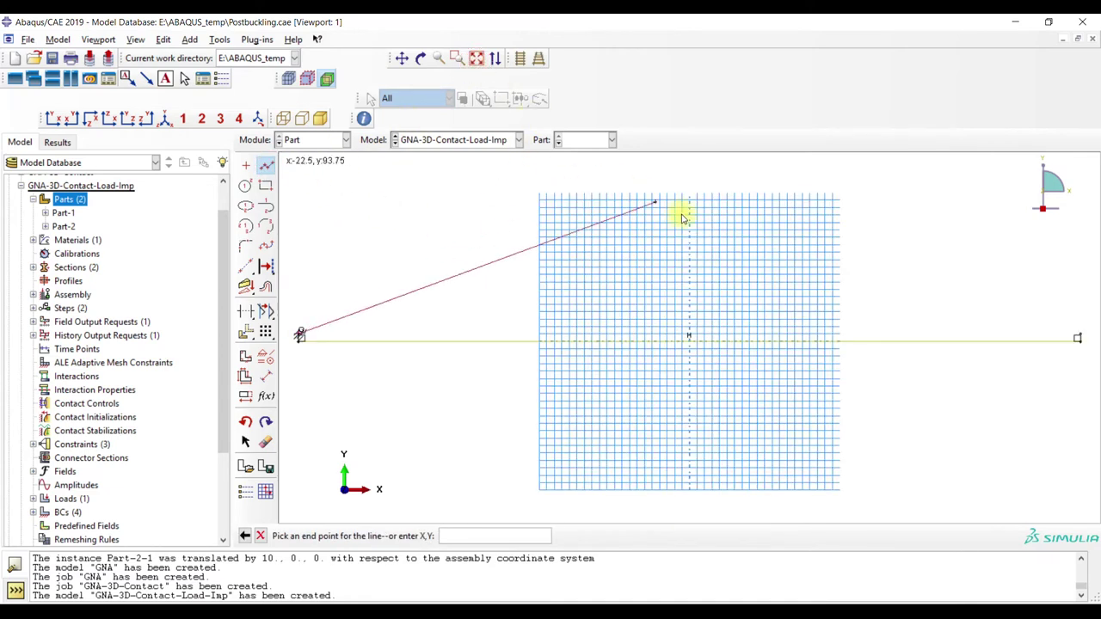
{"action": "left_click", "coordinate": [1080, 336]}
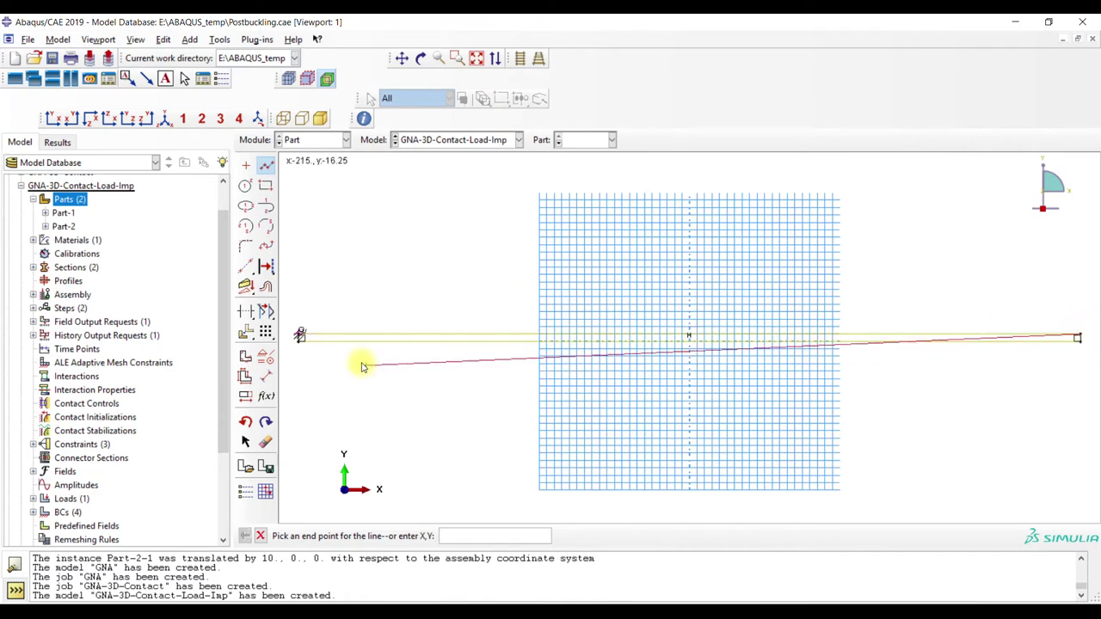
{"action": "middle_click", "coordinate": [579, 390]}
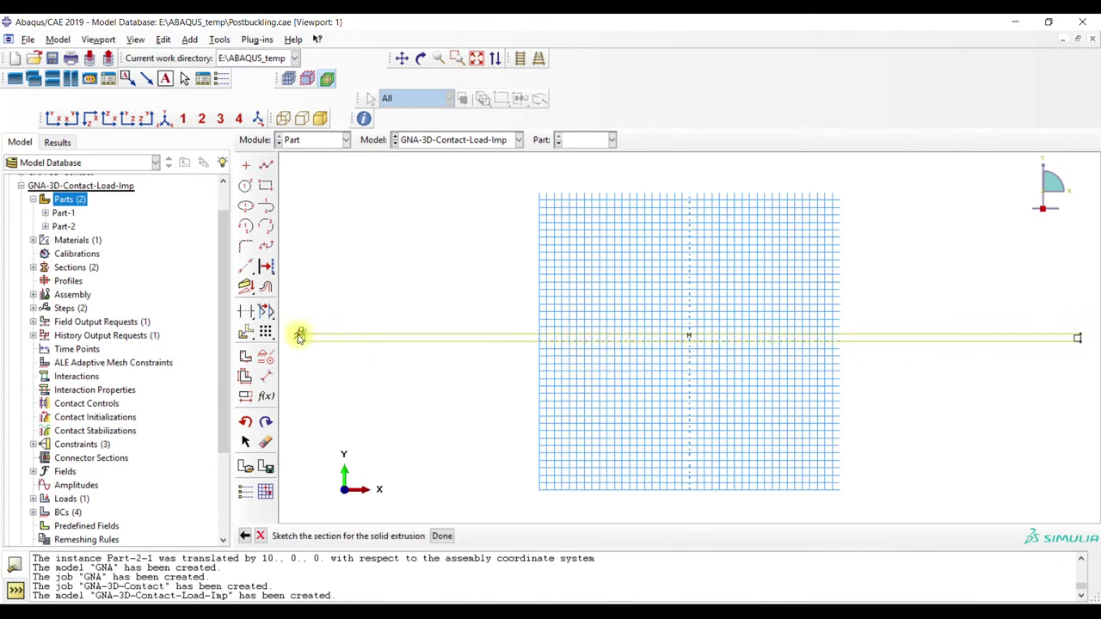
{"action": "left_click", "coordinate": [442, 536]}
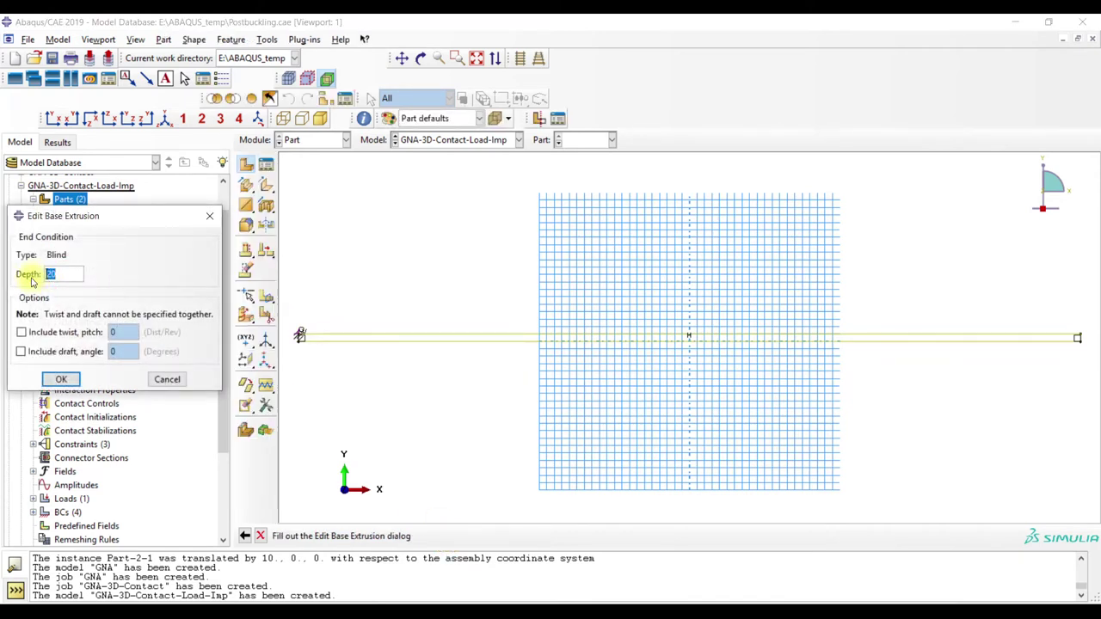
Extrude the closed section to a depth of 520 to create the solid plate
{"action": "type", "text": "520"}
{"action": "left_click", "coordinate": [62, 380]}
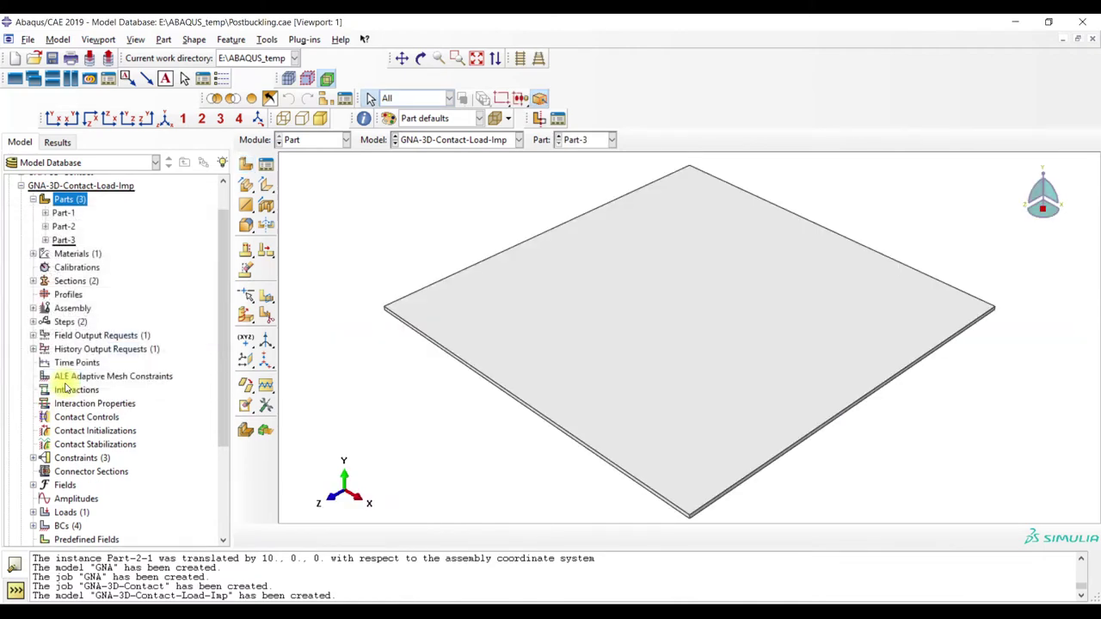
Measure the plate's thickness along the vertical edge at the front corner
{"action": "left_click", "coordinate": [457, 58]}
{"action": "left_click_drag", "start_coordinate": [679, 501], "coordinate": [700, 533]}
{"action": "left_click", "coordinate": [458, 59]}
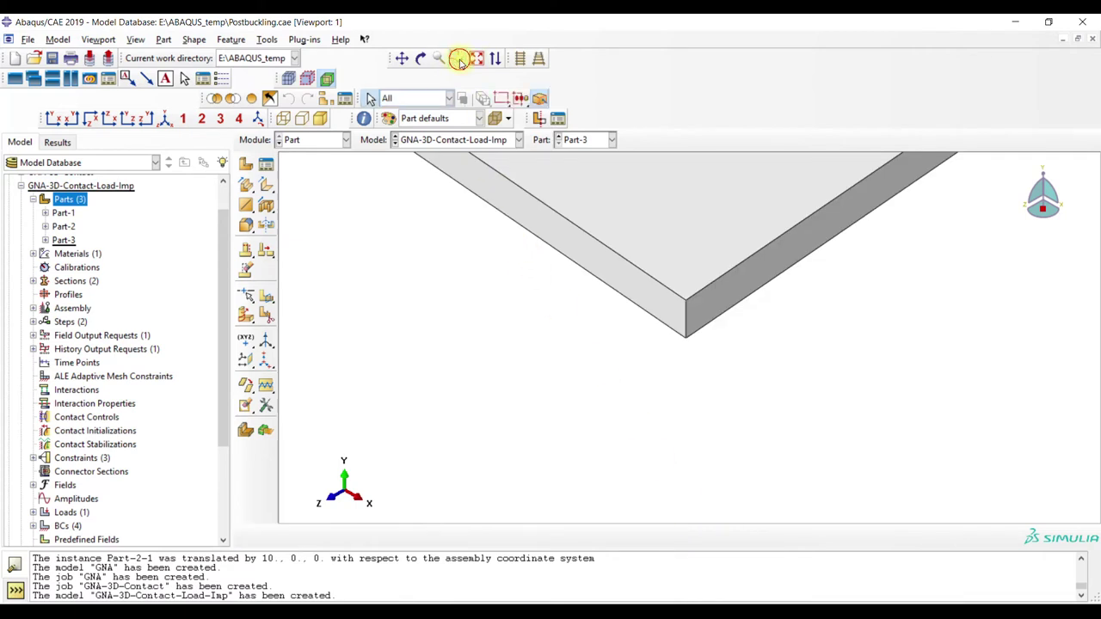
{"action": "left_click", "coordinate": [363, 117]}
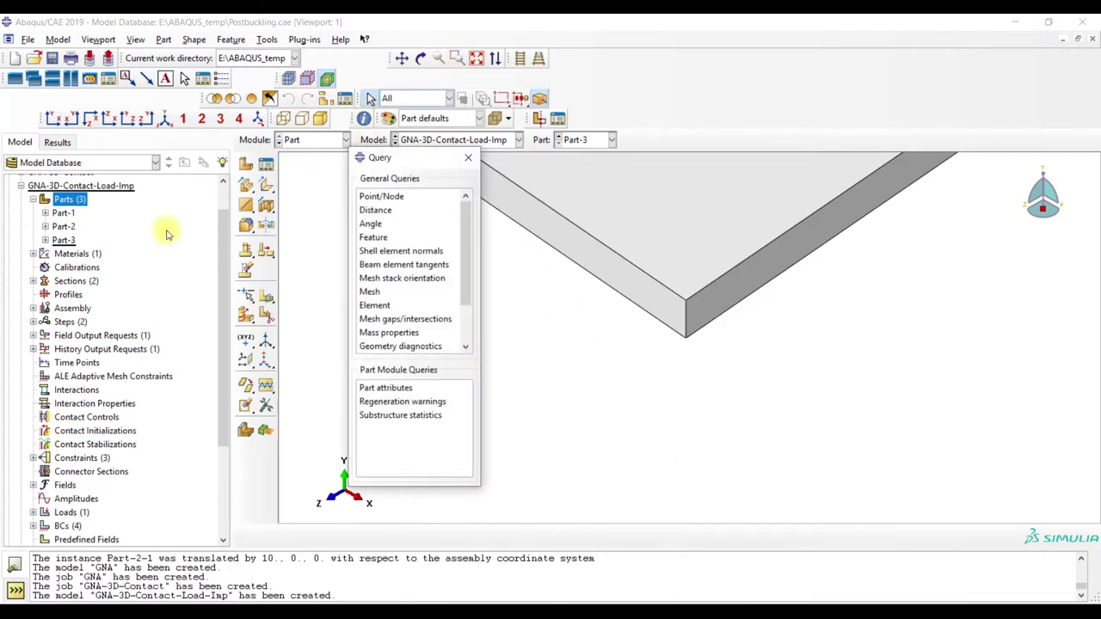
{"action": "left_click", "coordinate": [393, 213]}
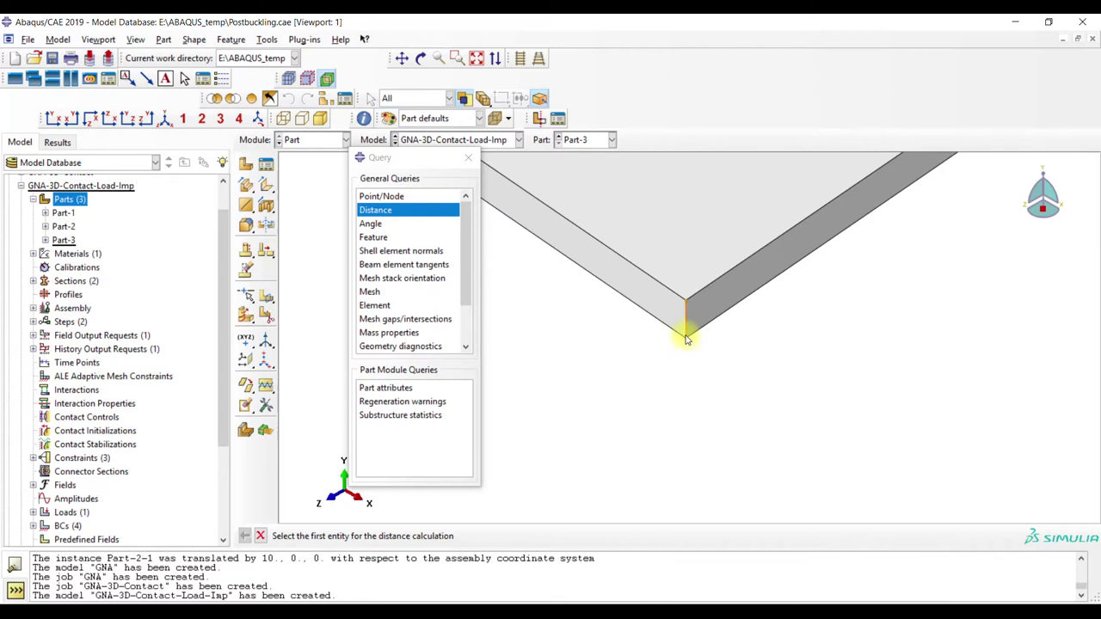
{"action": "left_click", "coordinate": [688, 344]}
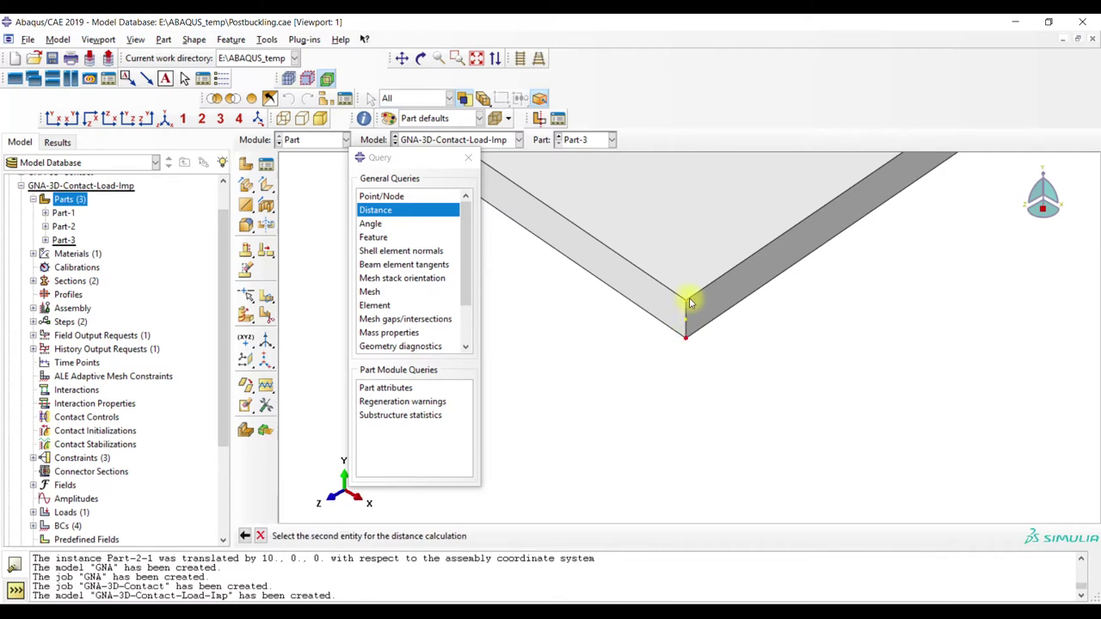
{"action": "left_click", "coordinate": [687, 301]}
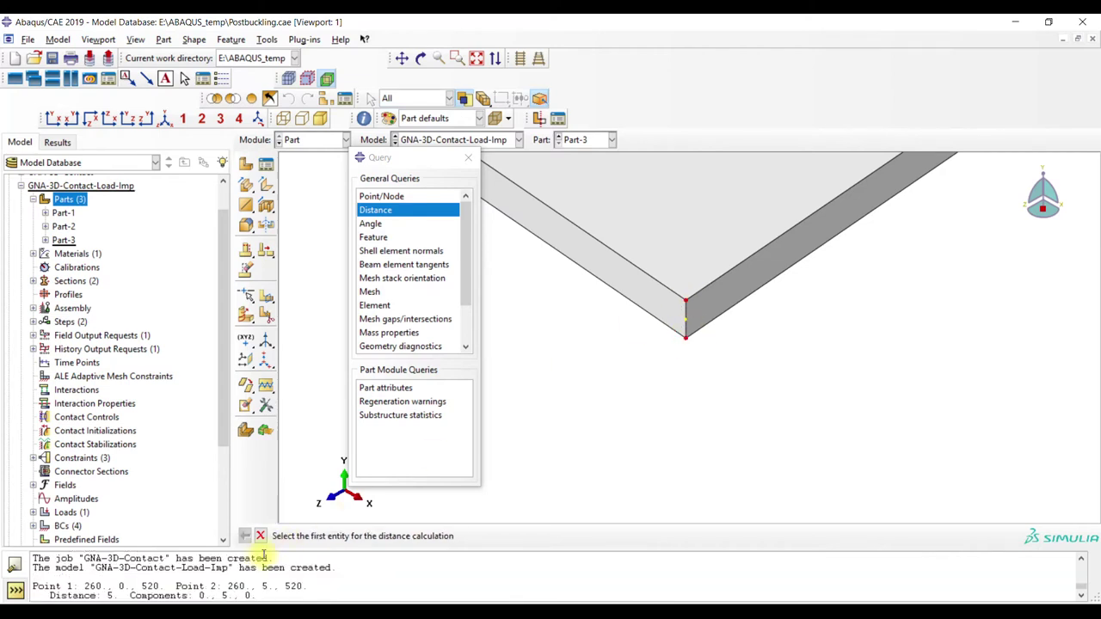
{"action": "left_click", "coordinate": [471, 158]}
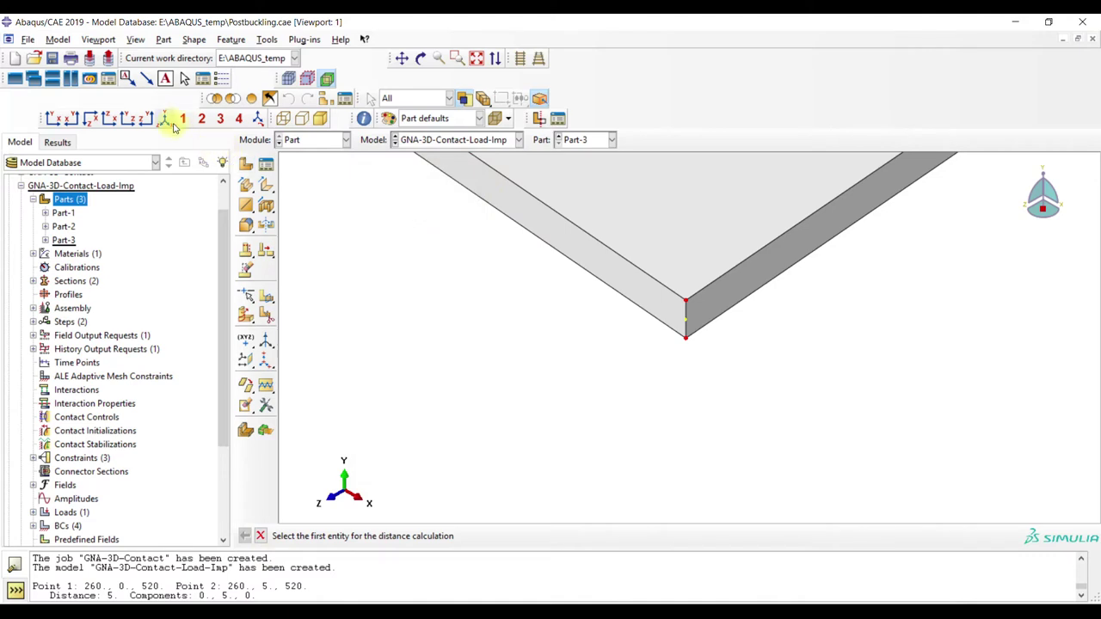
Measure the vertical edge at the plate's far +X corner, from its lower to its upper vertex
{"action": "left_click", "coordinate": [165, 118]}
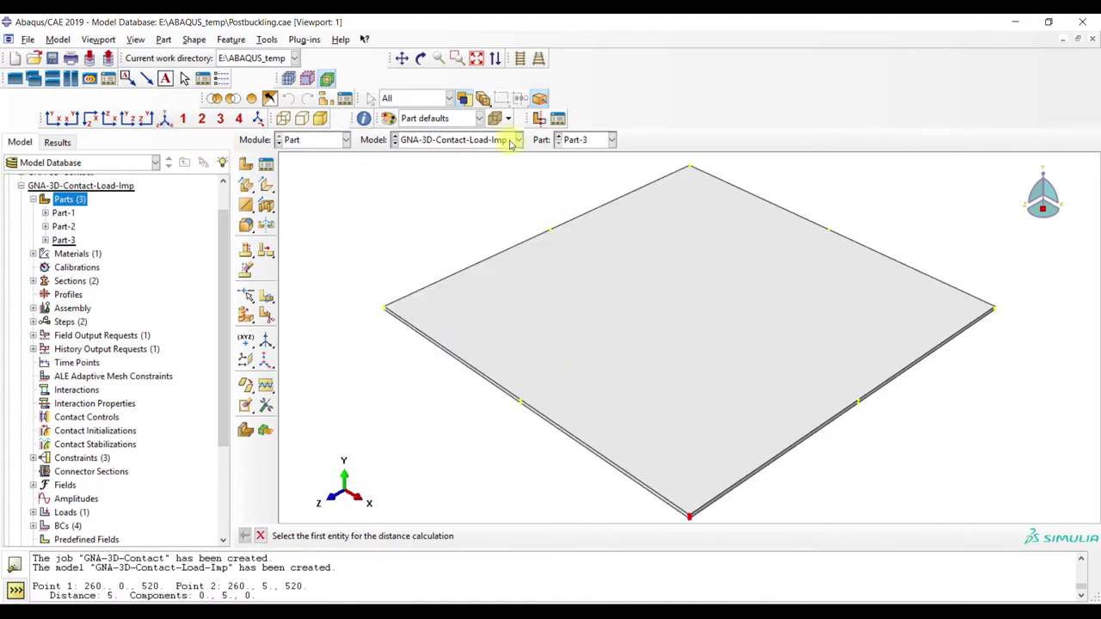
{"action": "left_click", "coordinate": [457, 58]}
{"action": "left_click_drag", "start_coordinate": [938, 298], "coordinate": [1023, 352]}
{"action": "left_click_drag", "start_coordinate": [675, 233], "coordinate": [730, 304]}
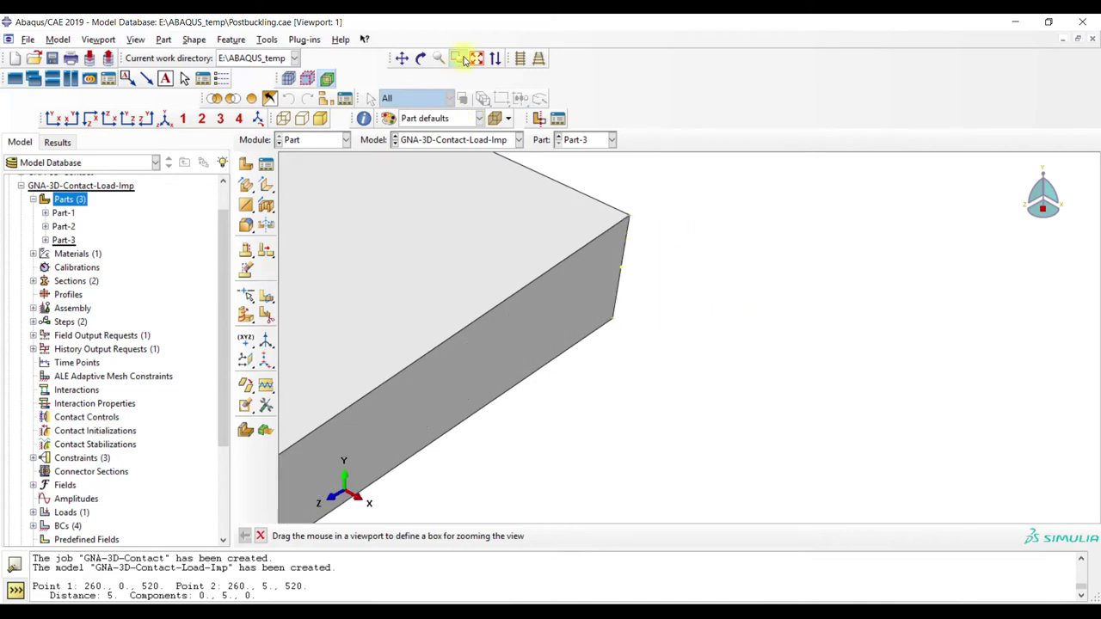
{"action": "left_click", "coordinate": [457, 58]}
{"action": "left_click", "coordinate": [364, 118]}
{"action": "left_click", "coordinate": [375, 210]}
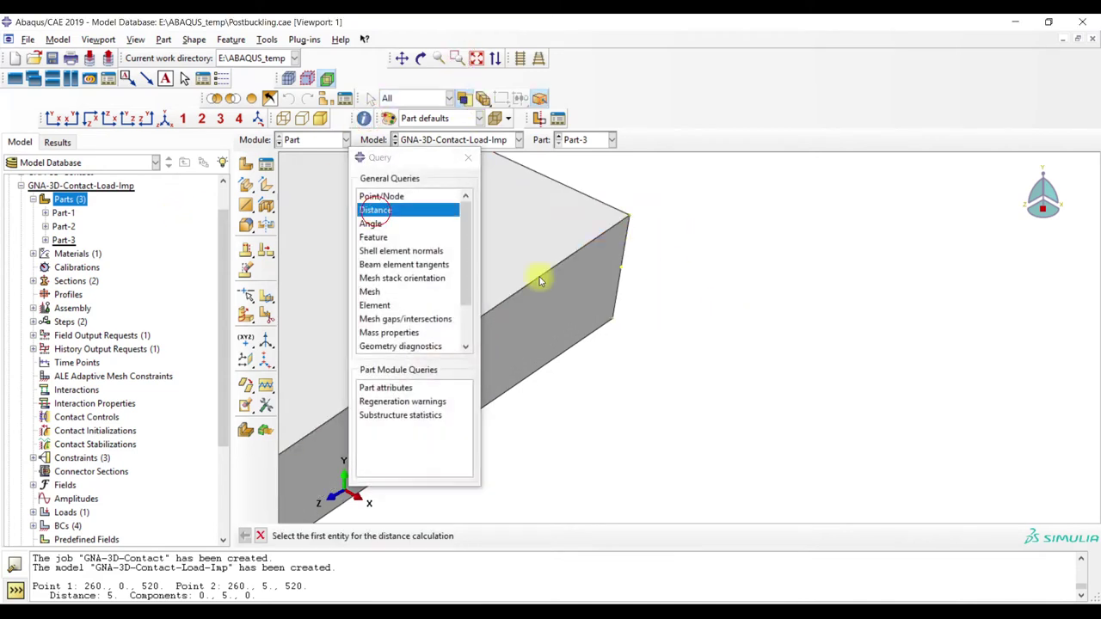
{"action": "left_click", "coordinate": [614, 321]}
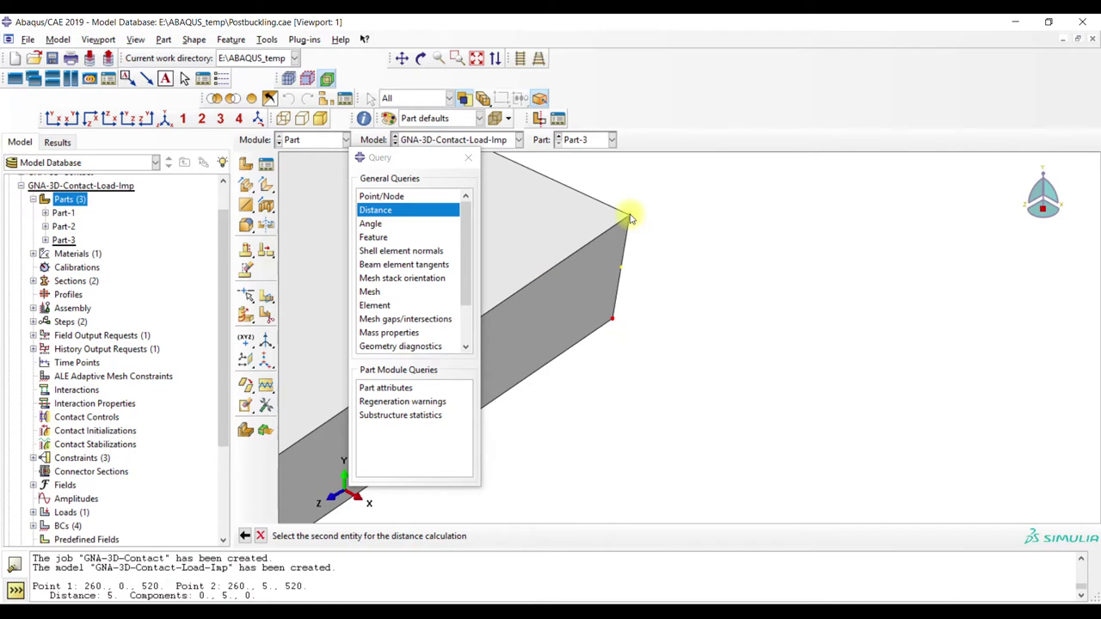
{"action": "left_click", "coordinate": [627, 217]}
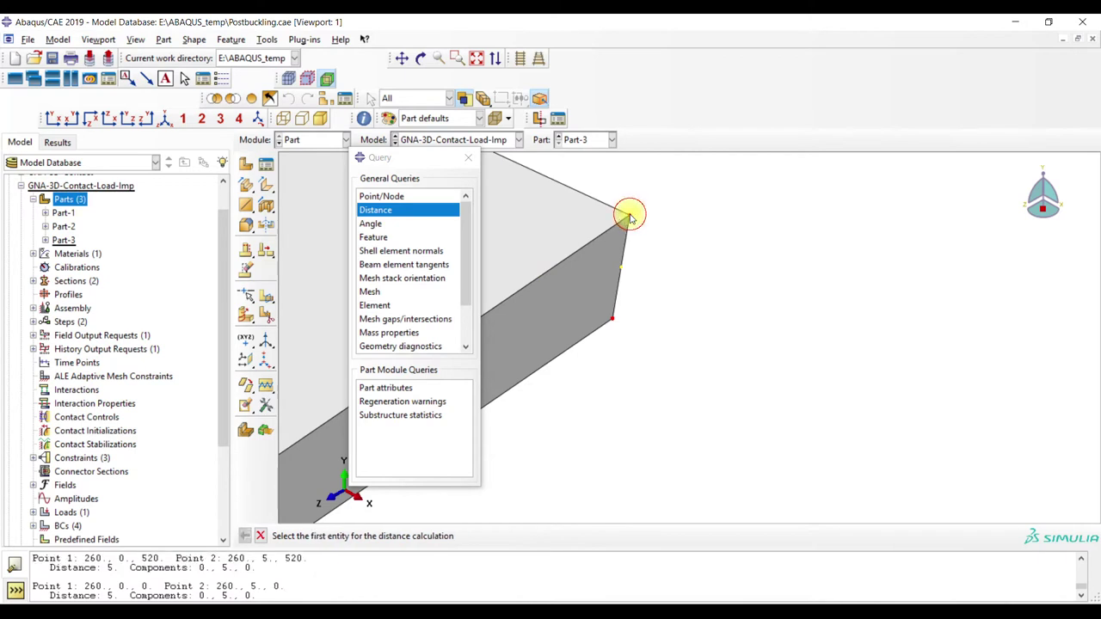
{"action": "left_click", "coordinate": [468, 158]}
Measure the vertical edge at the raised -X corner of the plate and leave the distance query
{"action": "left_click", "coordinate": [164, 118]}
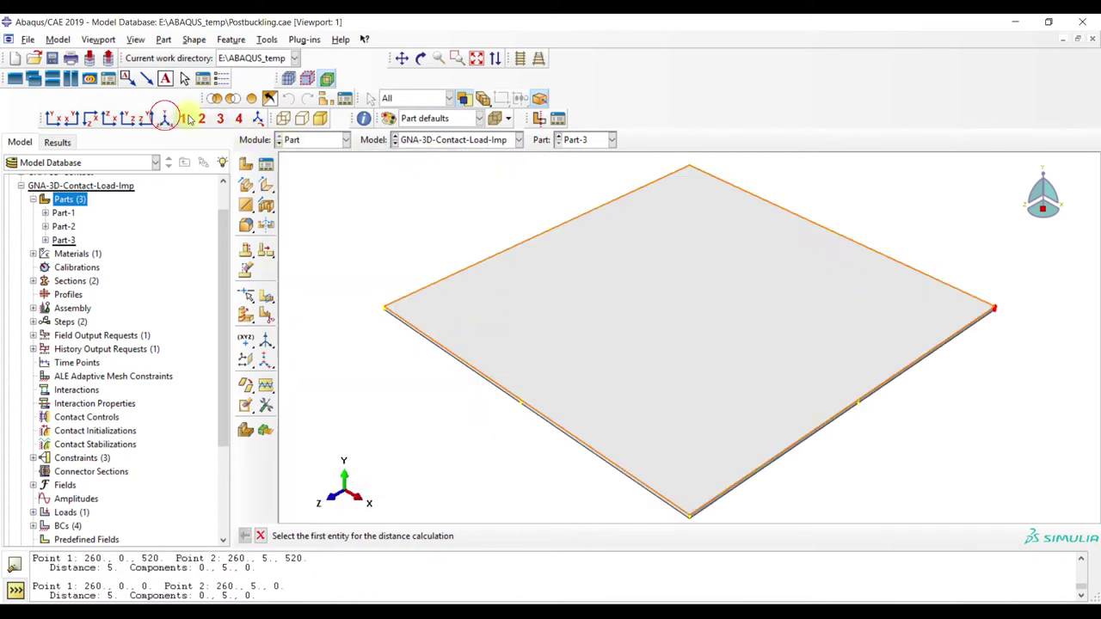
{"action": "left_click", "coordinate": [457, 58]}
{"action": "left_click_drag", "start_coordinate": [371, 286], "coordinate": [409, 341]}
{"action": "left_click_drag", "start_coordinate": [595, 231], "coordinate": [659, 328]}
{"action": "left_click", "coordinate": [456, 58]}
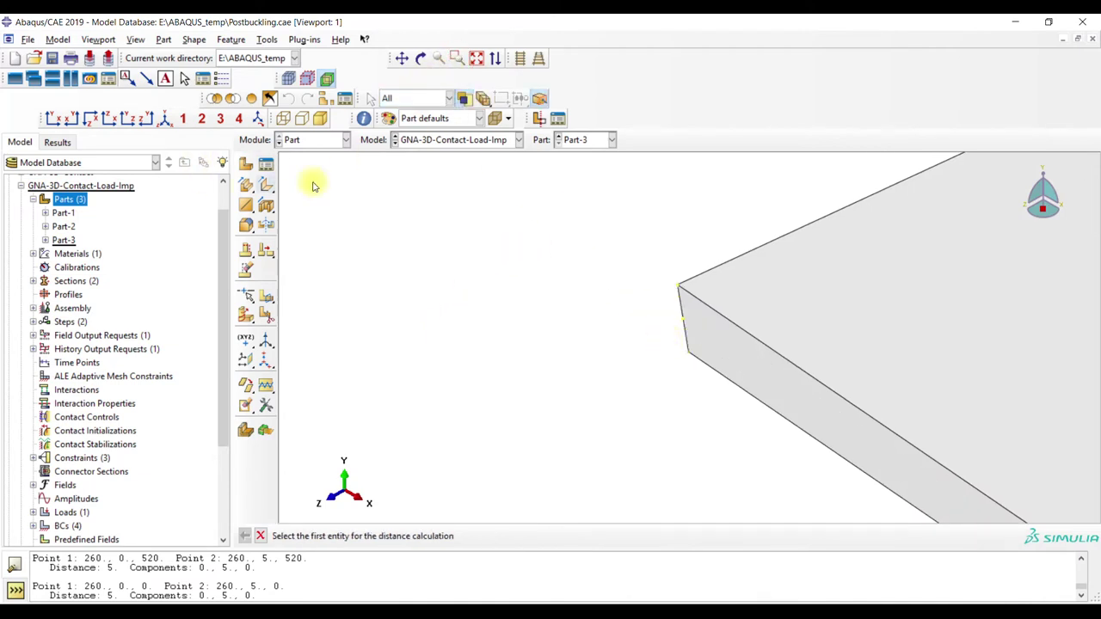
{"action": "left_click", "coordinate": [363, 119]}
{"action": "left_click", "coordinate": [375, 210]}
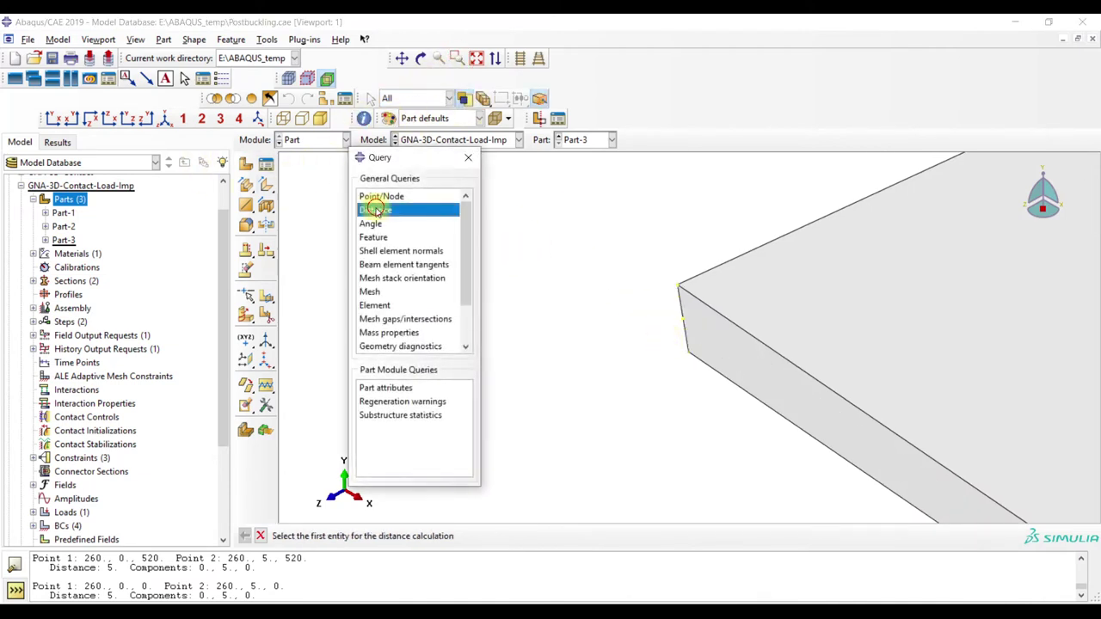
{"action": "left_click", "coordinate": [688, 351]}
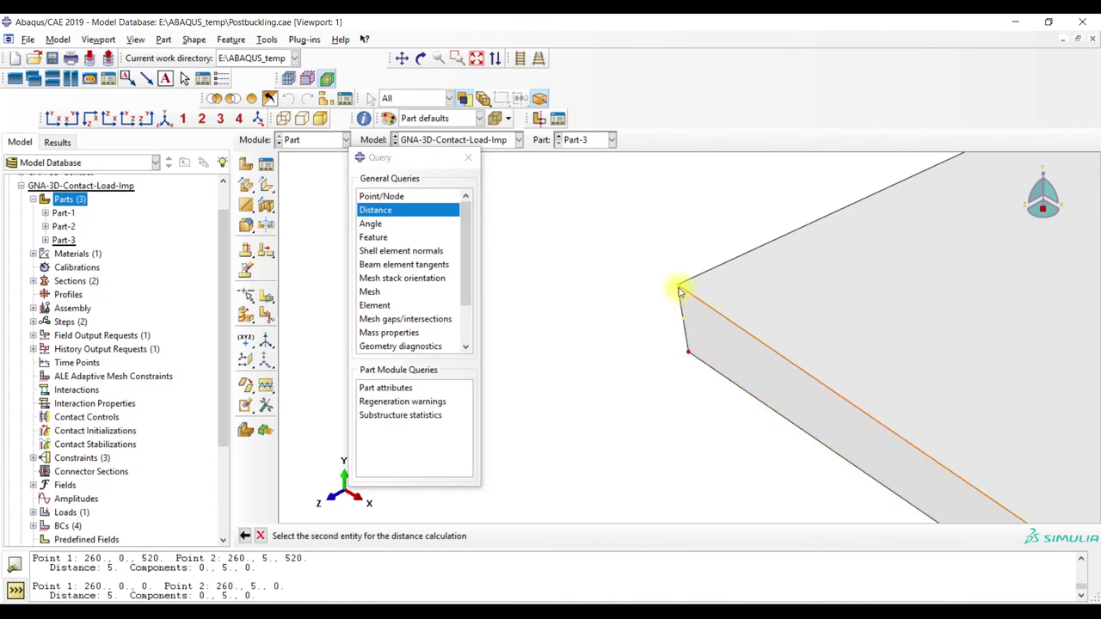
{"action": "left_click", "coordinate": [678, 289]}
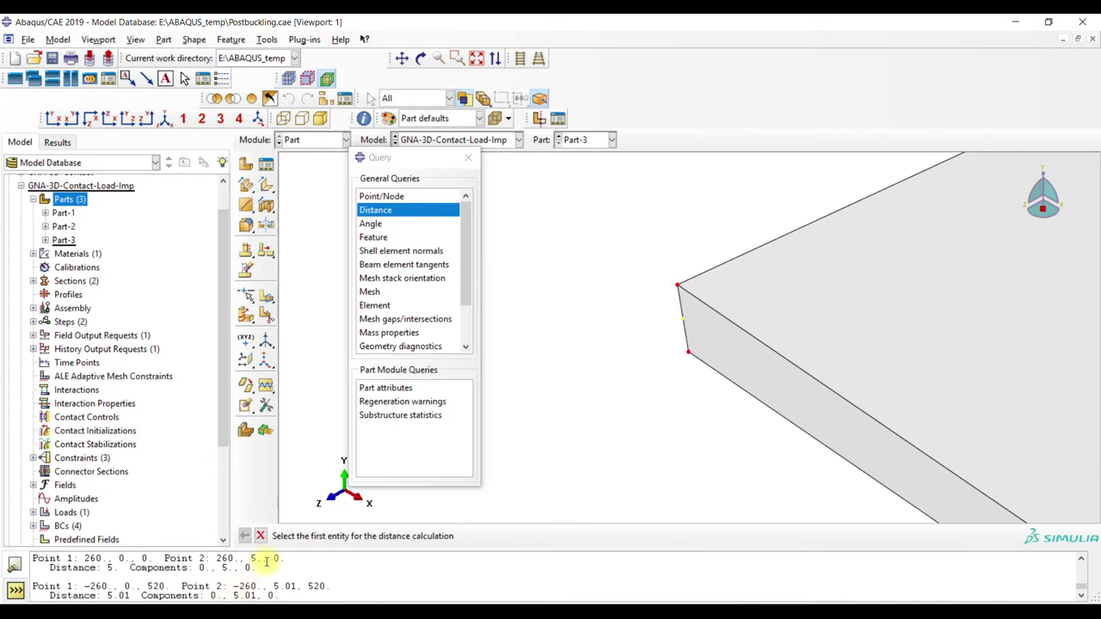
{"action": "left_click", "coordinate": [468, 157]}
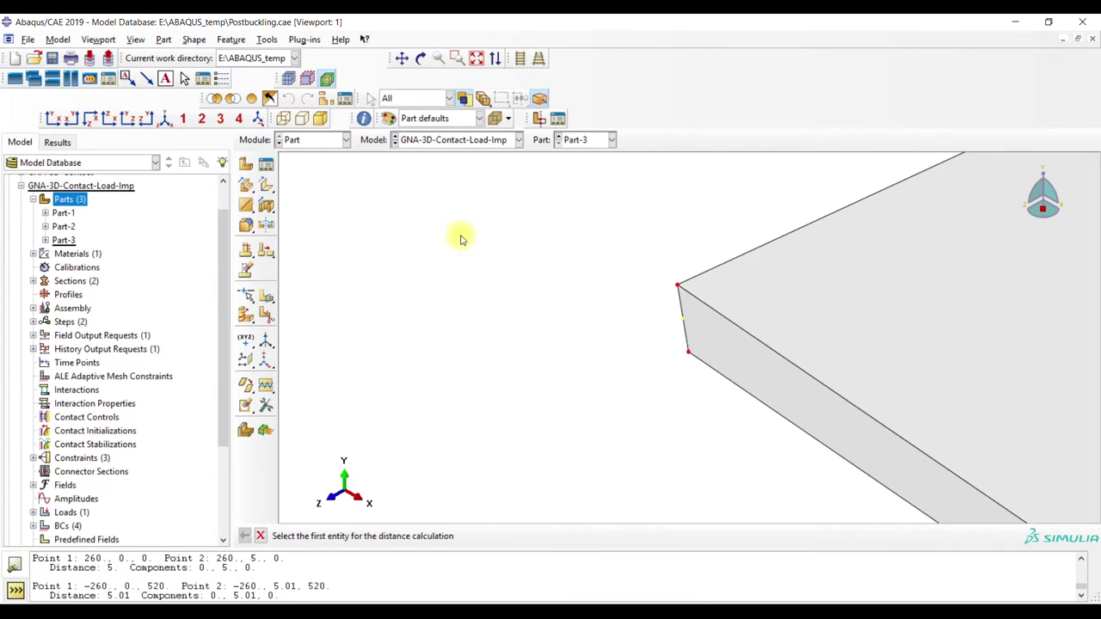
{"action": "scroll", "coordinate": [484, 304], "scroll_direction": "up", "scroll_amount": 5}
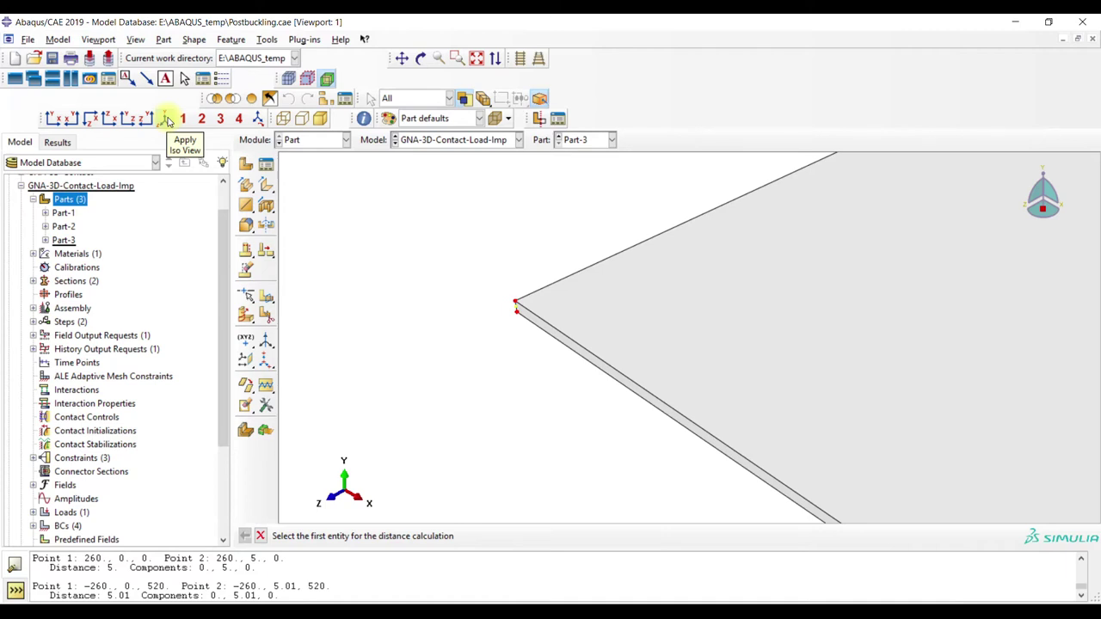
{"action": "left_click", "coordinate": [168, 122]}
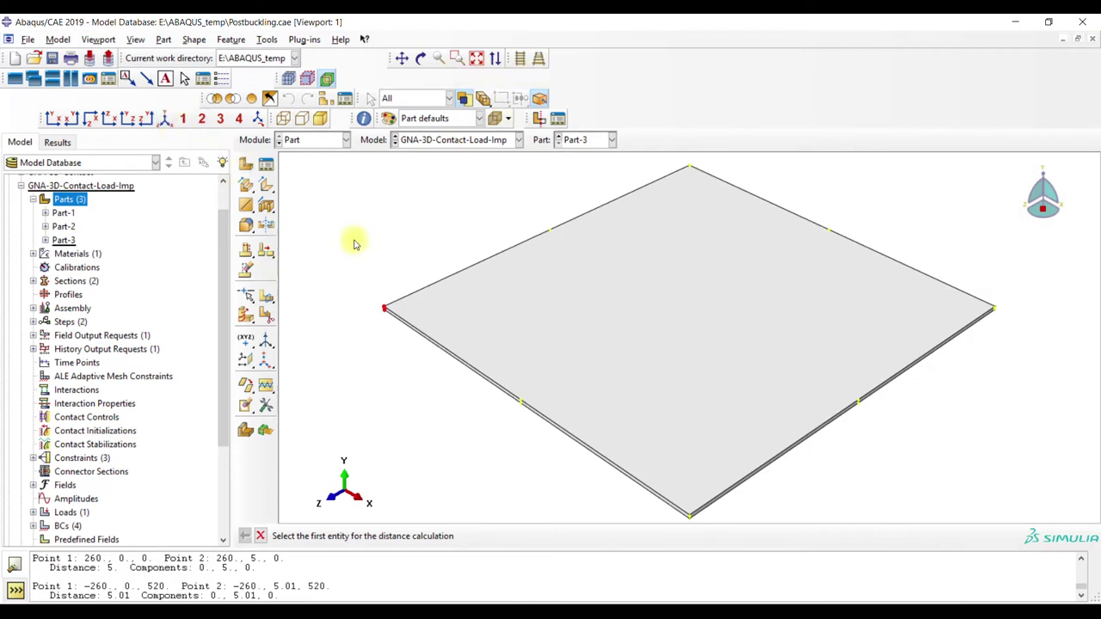
{"action": "left_click", "coordinate": [262, 536]}
Assign the solid homogeneous Section-2 to the whole Part-3 plate, using Set-1 as the region
{"action": "left_click", "coordinate": [310, 141]}
{"action": "left_click", "coordinate": [311, 168]}
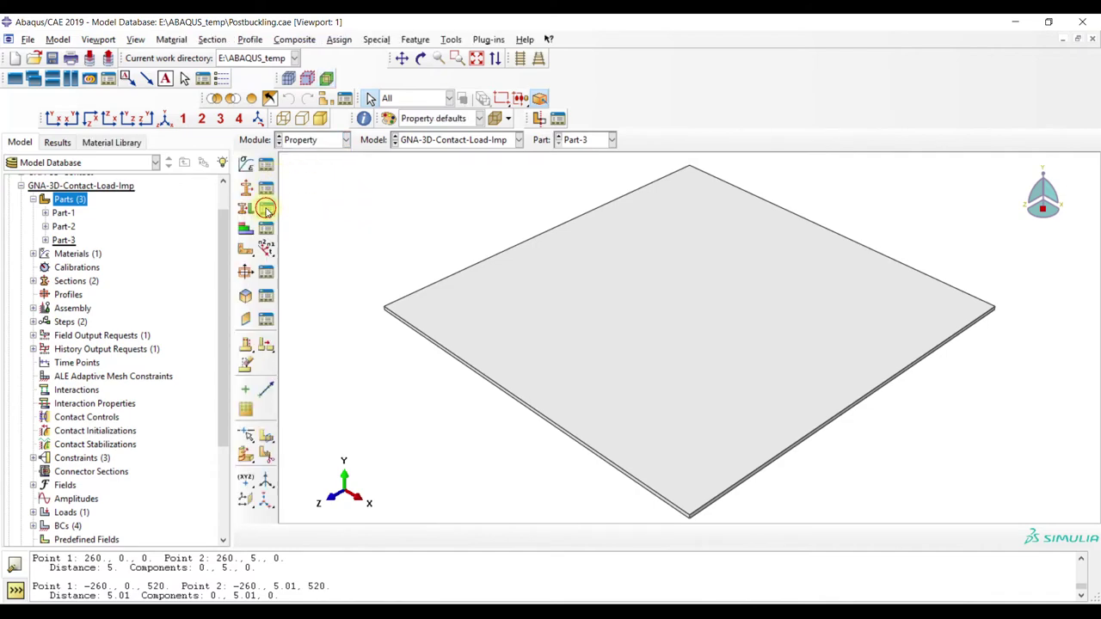
{"action": "left_click", "coordinate": [266, 208]}
{"action": "left_click", "coordinate": [57, 510]}
{"action": "left_click_drag", "start_coordinate": [450, 234], "coordinate": [654, 522]}
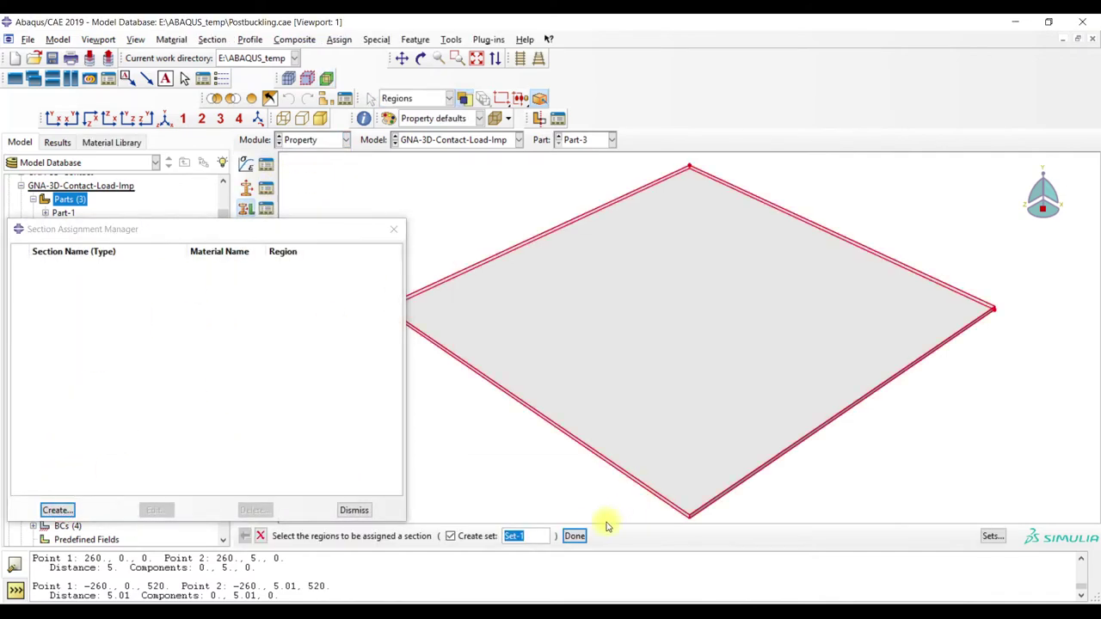
{"action": "left_click", "coordinate": [569, 532]}
{"action": "left_click", "coordinate": [86, 320]}
{"action": "left_click", "coordinate": [81, 346]}
{"action": "left_click", "coordinate": [51, 408]}
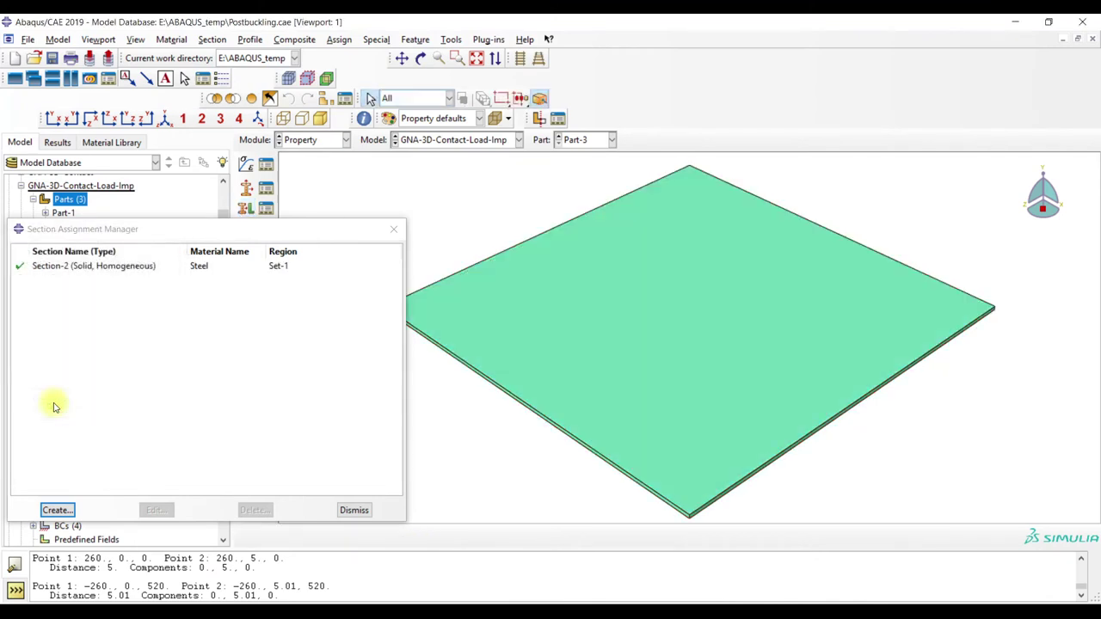
{"action": "left_click", "coordinate": [394, 229]}
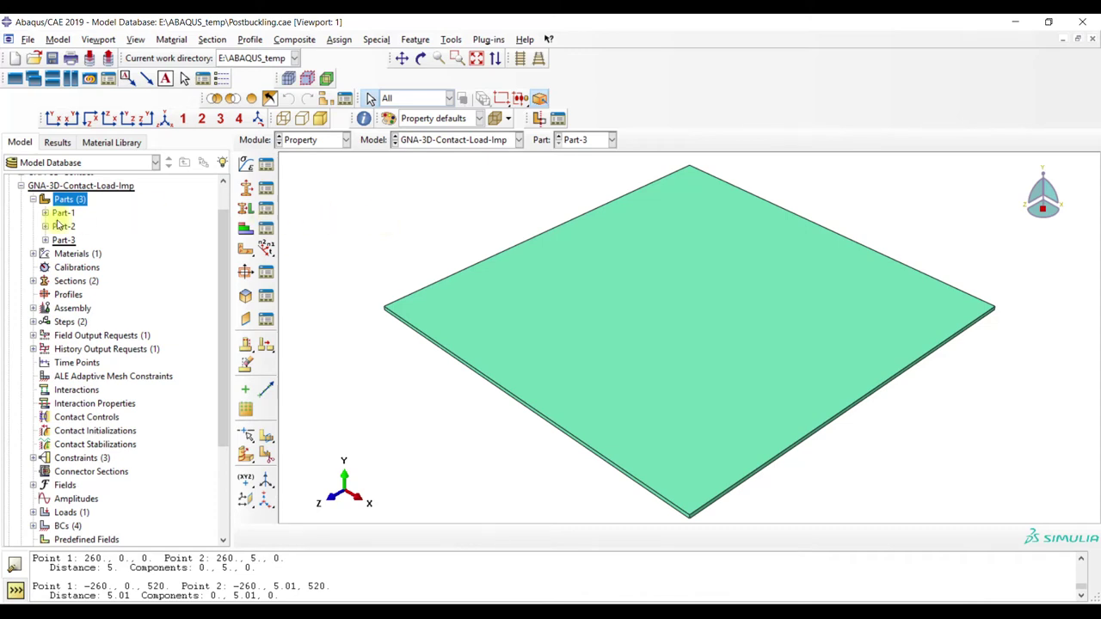
Review the section sketch of Part-3's solid extrusion and exit the sketch
{"action": "left_click", "coordinate": [46, 240]}
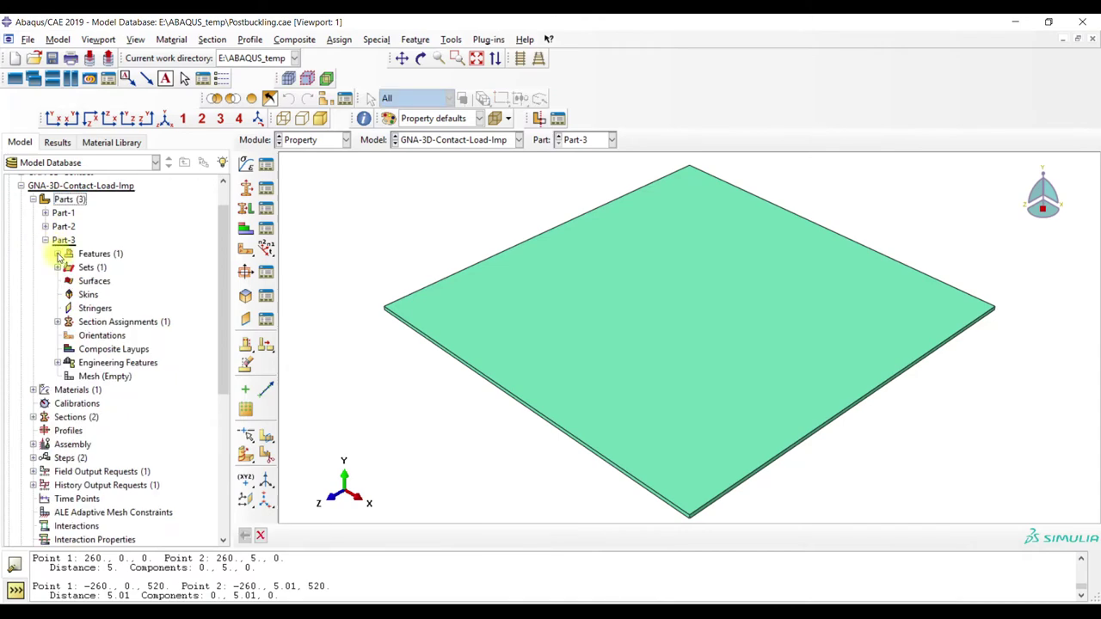
{"action": "left_click", "coordinate": [57, 254]}
{"action": "left_click", "coordinate": [70, 268]}
{"action": "double_click", "coordinate": [97, 281]}
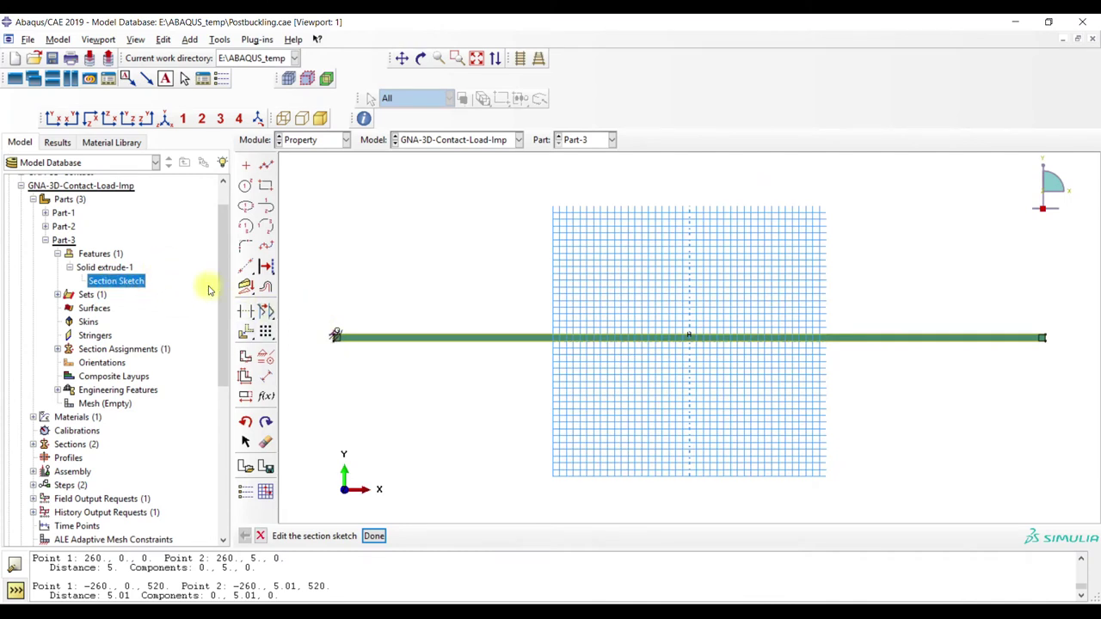
{"action": "left_click", "coordinate": [45, 241]}
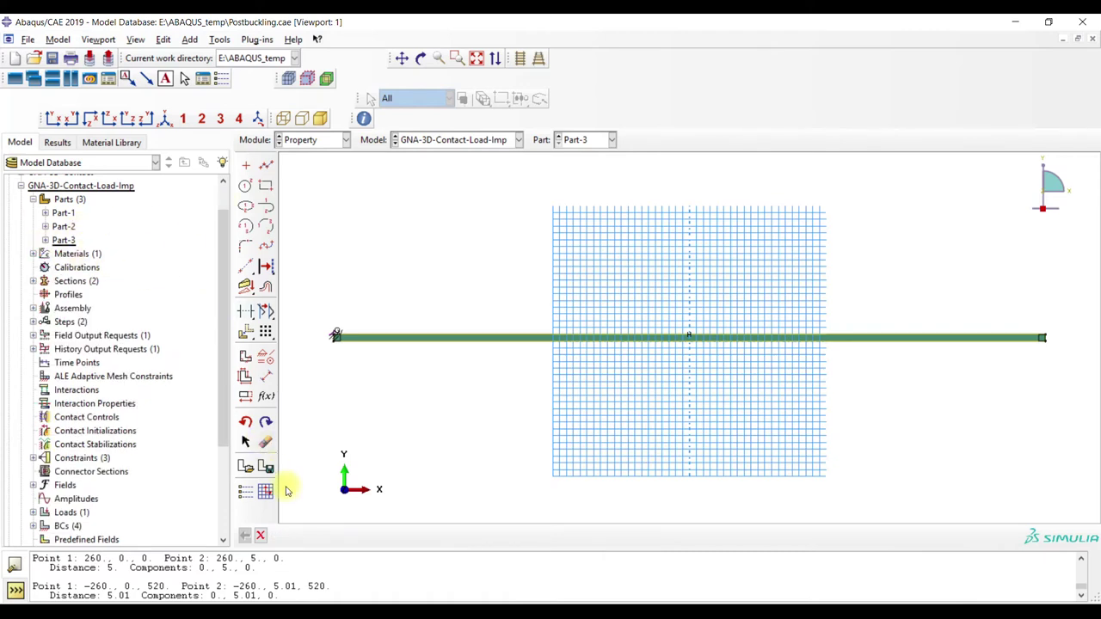
{"action": "left_click", "coordinate": [371, 542]}
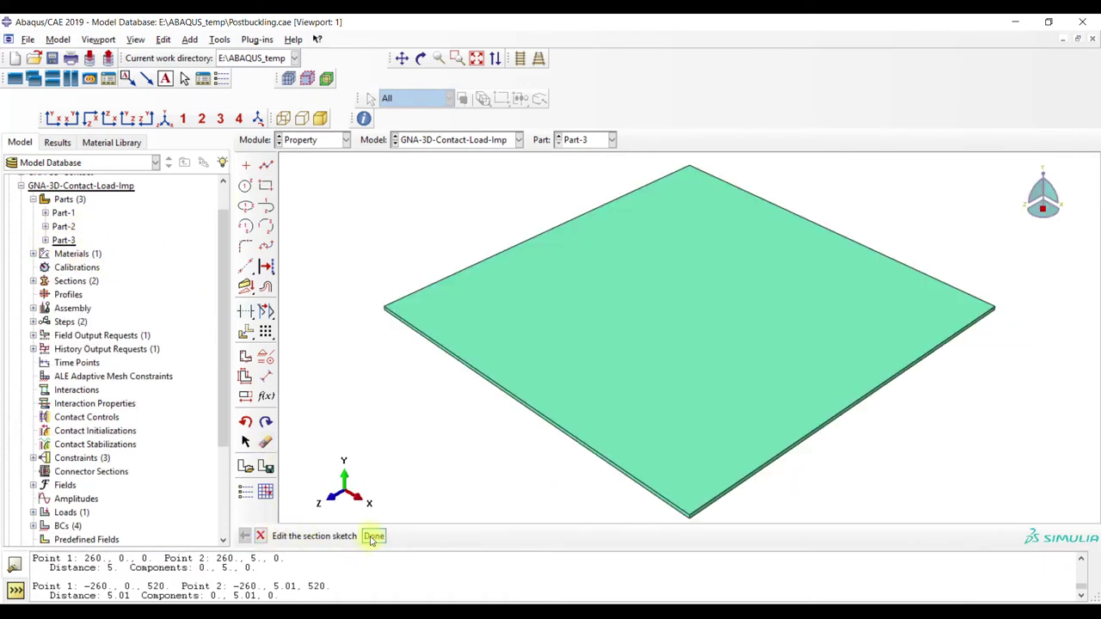
{"action": "left_click", "coordinate": [68, 289]}
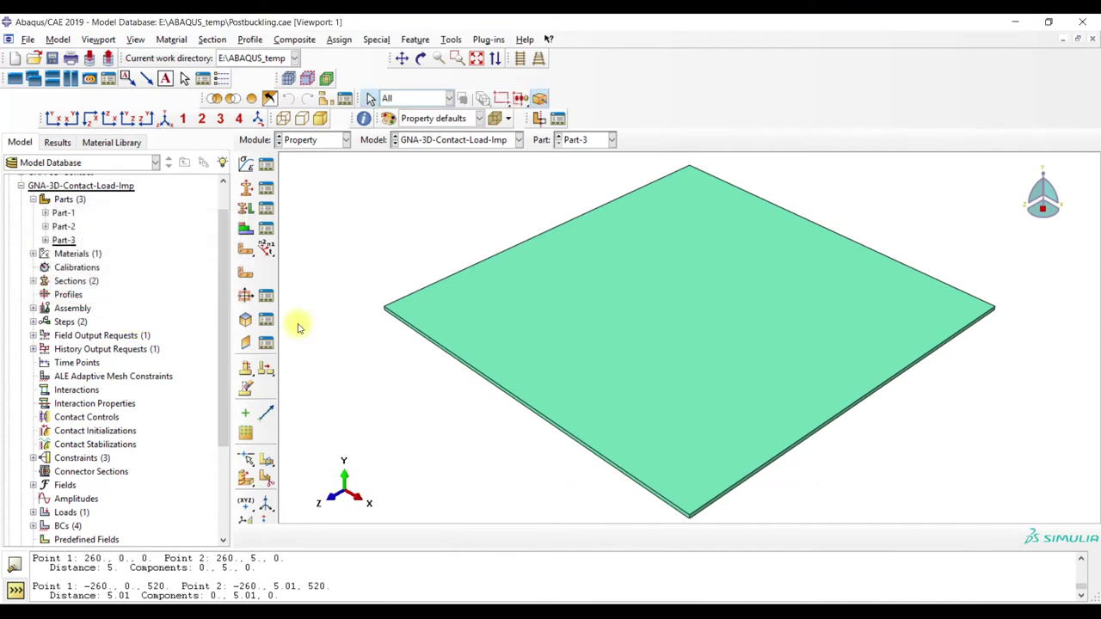
{"action": "left_click", "coordinate": [632, 332]}
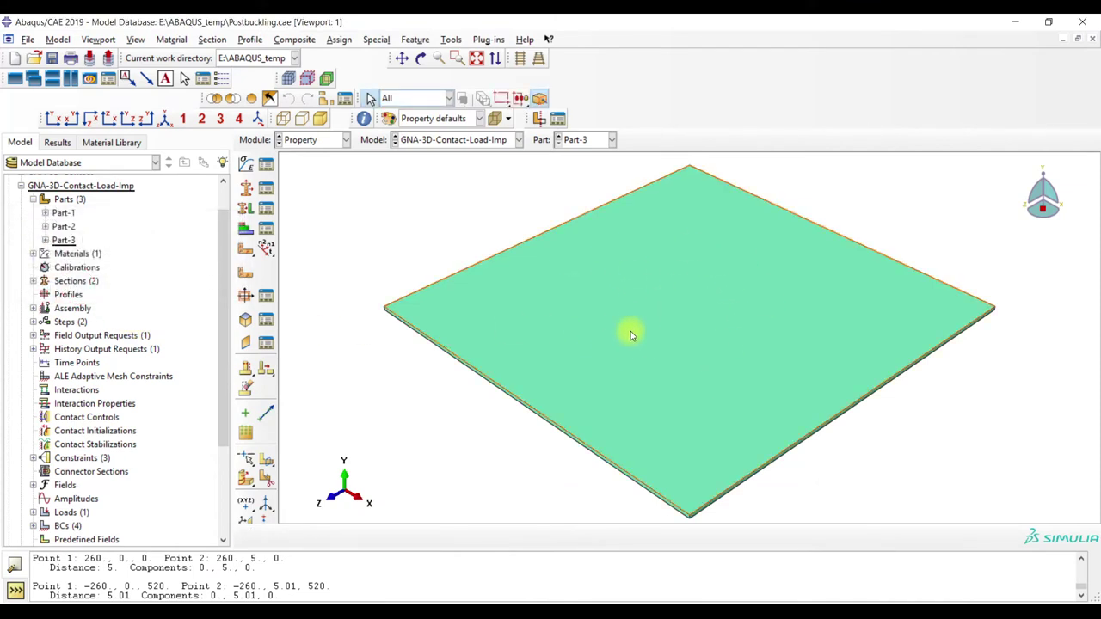
{"action": "left_click", "coordinate": [310, 241]}
Create a datum plane on Part-3 at offset 0.0 from the principal XZ plane
{"action": "left_click", "coordinate": [309, 141]}
{"action": "left_click", "coordinate": [299, 151]}
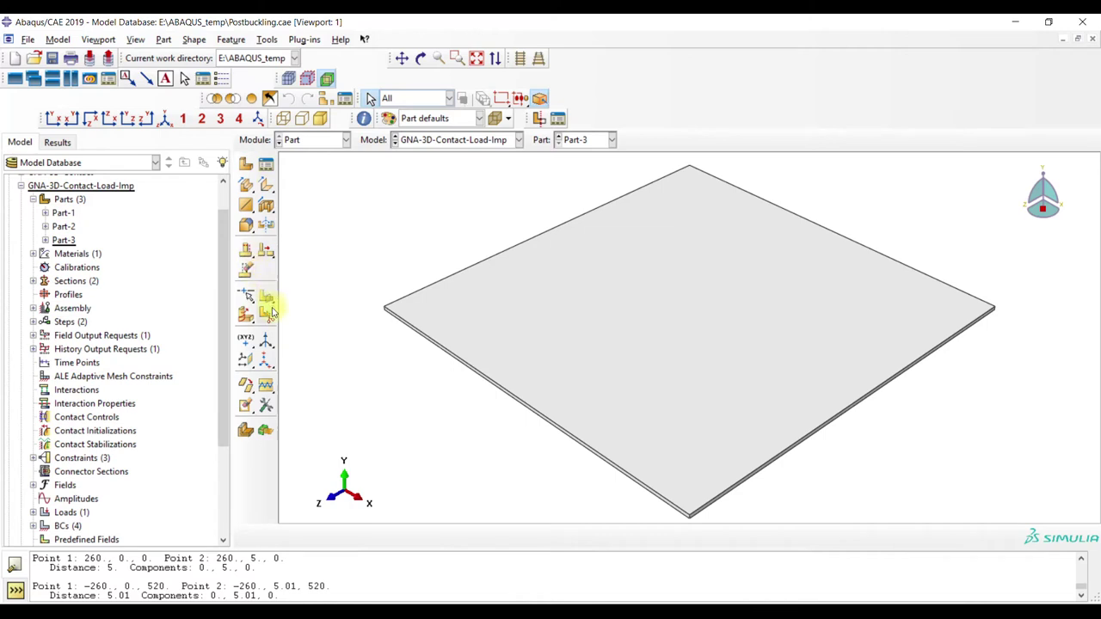
{"action": "left_click", "coordinate": [246, 359]}
{"action": "left_click", "coordinate": [432, 536]}
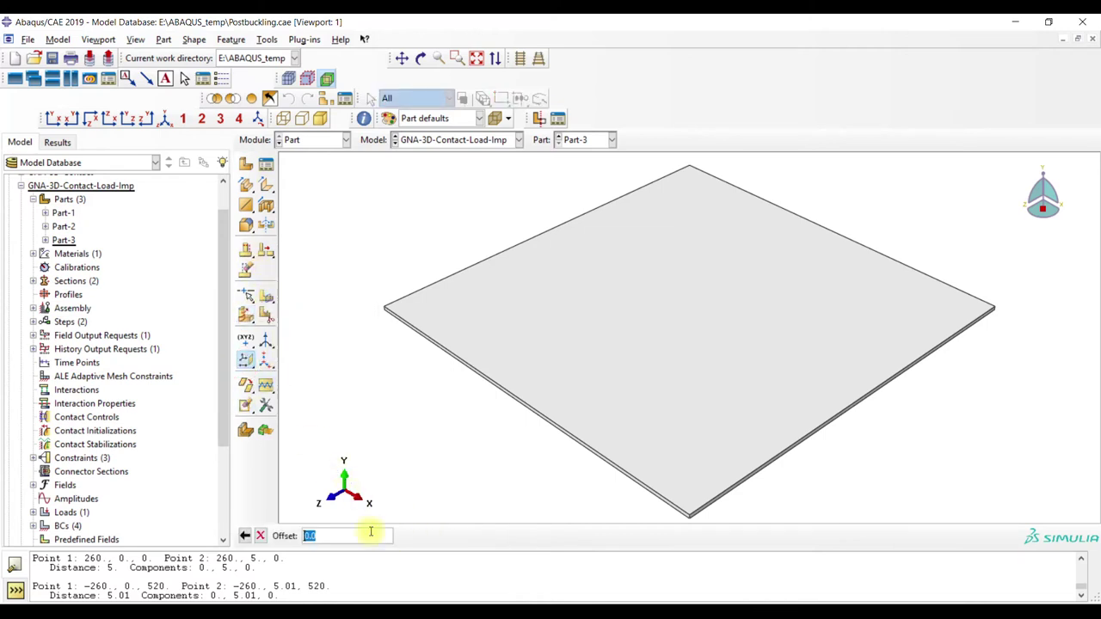
{"action": "left_click", "coordinate": [245, 536]}
{"action": "left_click", "coordinate": [515, 540]}
{"action": "key", "text": "Return"}
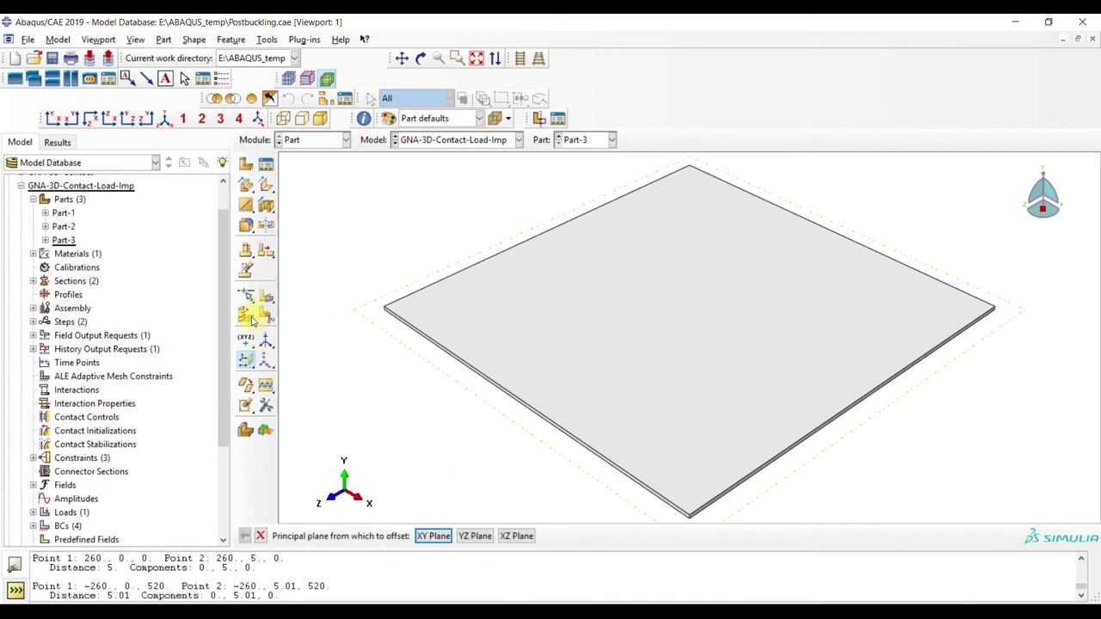
Begin a sketched cell partition on the plate's upper face, placing a rectangle's first corner just inside the face at about 229.81,-229.81
{"action": "left_click_drag", "start_coordinate": [252, 320], "coordinate": [364, 315]}
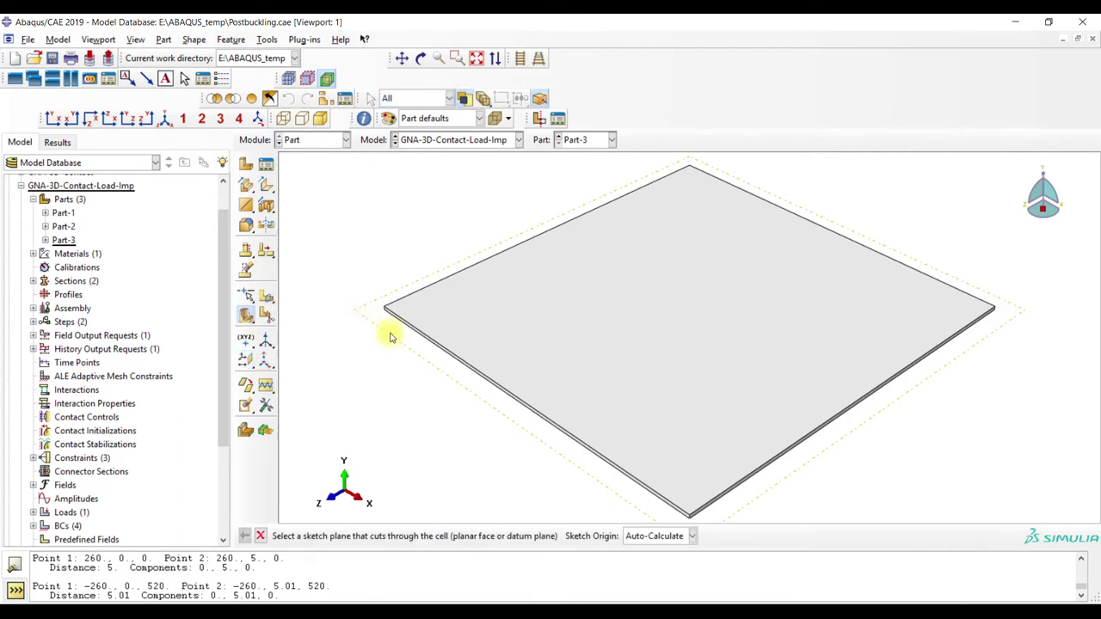
{"action": "left_click", "coordinate": [496, 362]}
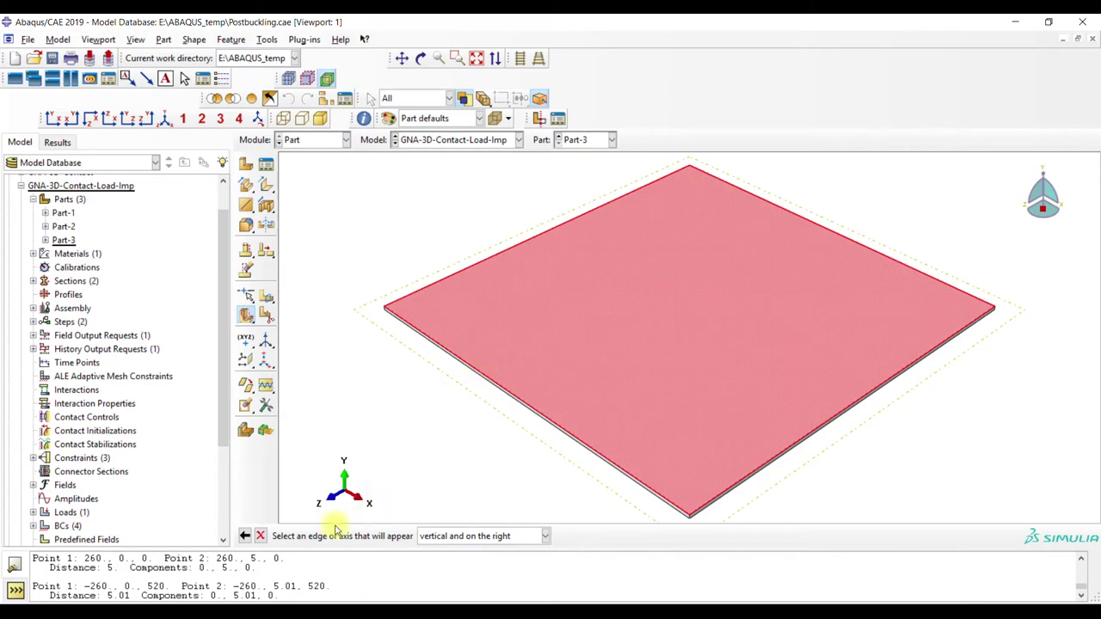
{"action": "left_click", "coordinate": [484, 375]}
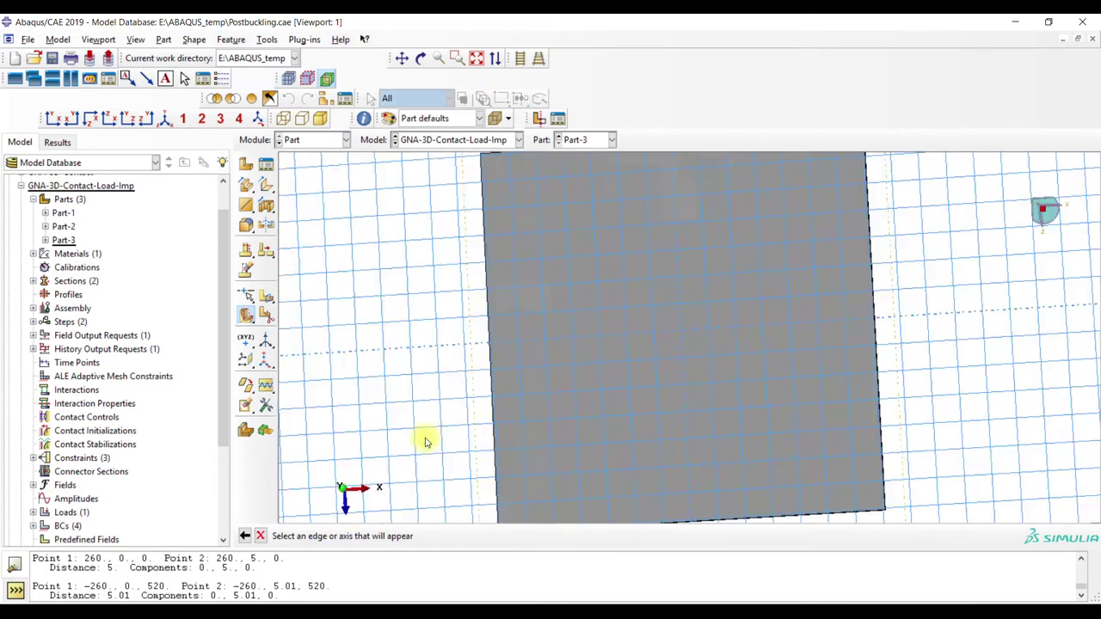
{"action": "left_click", "coordinate": [266, 187]}
{"action": "left_click", "coordinate": [843, 492]}
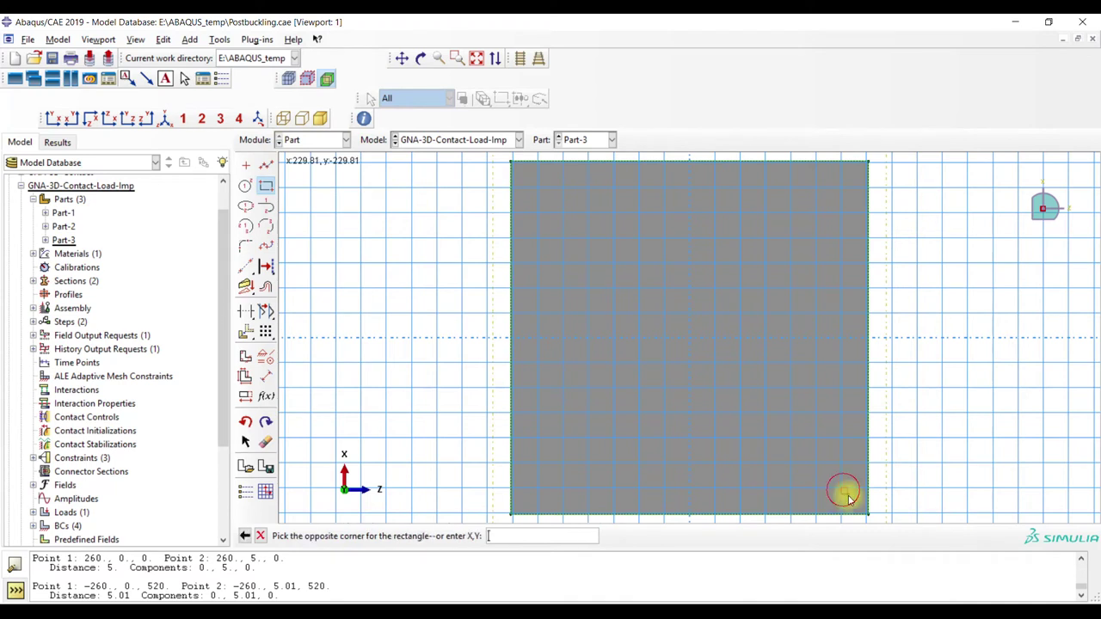
Complete the corner rectangle at 260,-260 in the Part-3 face sketch and finish the face partition
{"action": "left_click", "coordinate": [866, 515]}
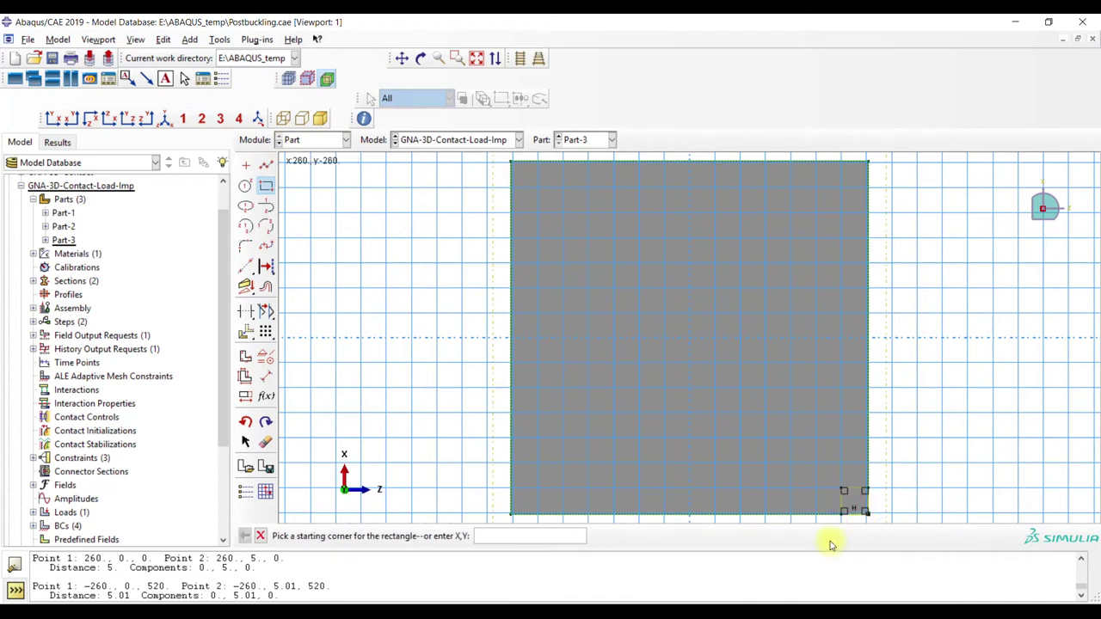
{"action": "left_click", "coordinate": [260, 536]}
{"action": "left_click", "coordinate": [387, 535]}
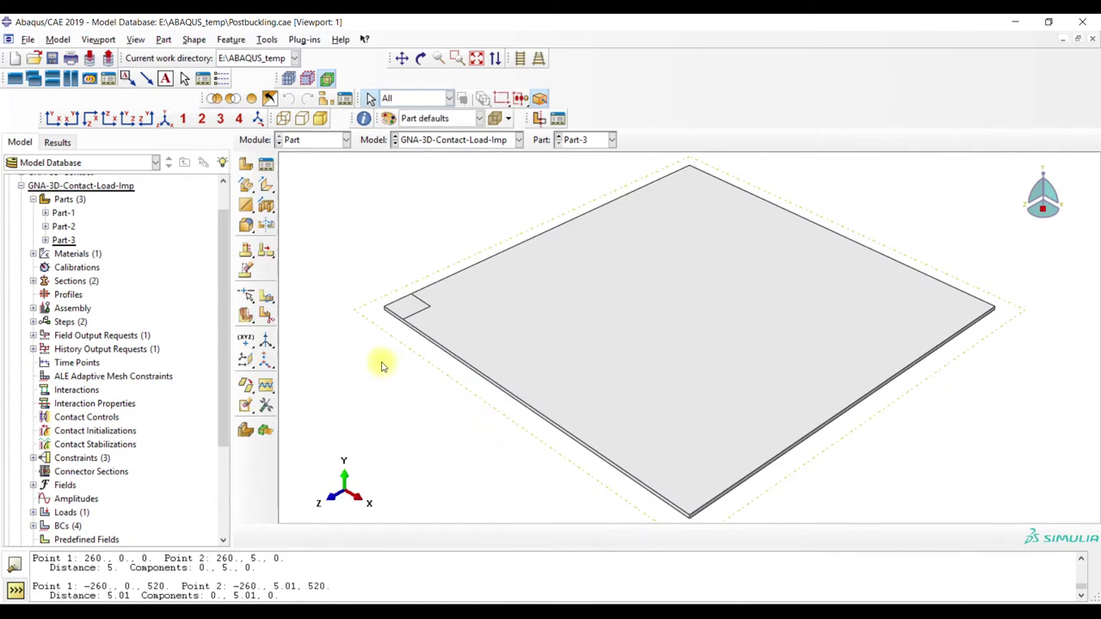
Inspect the partitioned corner of Part-3 up close, then view the part in the Mesh module and the existing assembly
{"action": "left_click", "coordinate": [456, 61]}
{"action": "left_click_drag", "start_coordinate": [361, 301], "coordinate": [408, 327]}
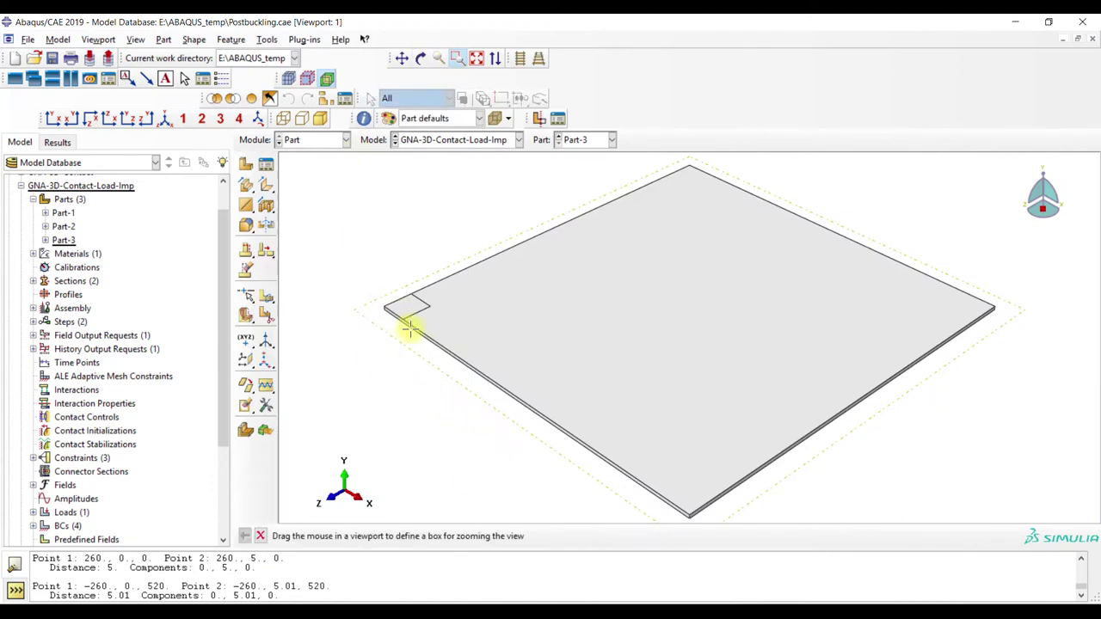
{"action": "left_click", "coordinate": [459, 57]}
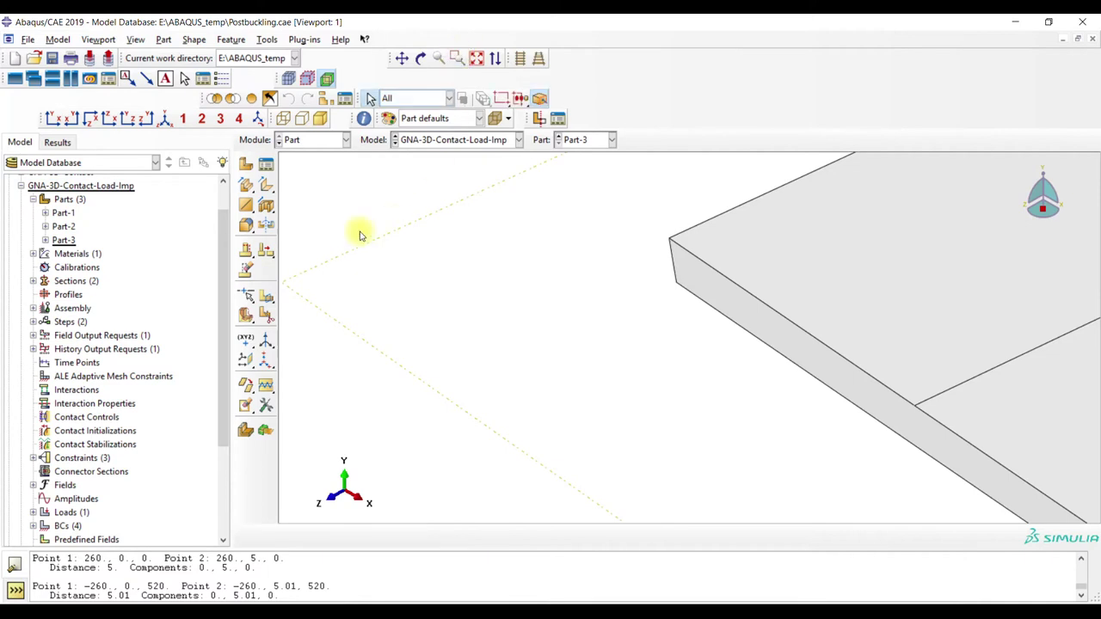
{"action": "left_click", "coordinate": [330, 140]}
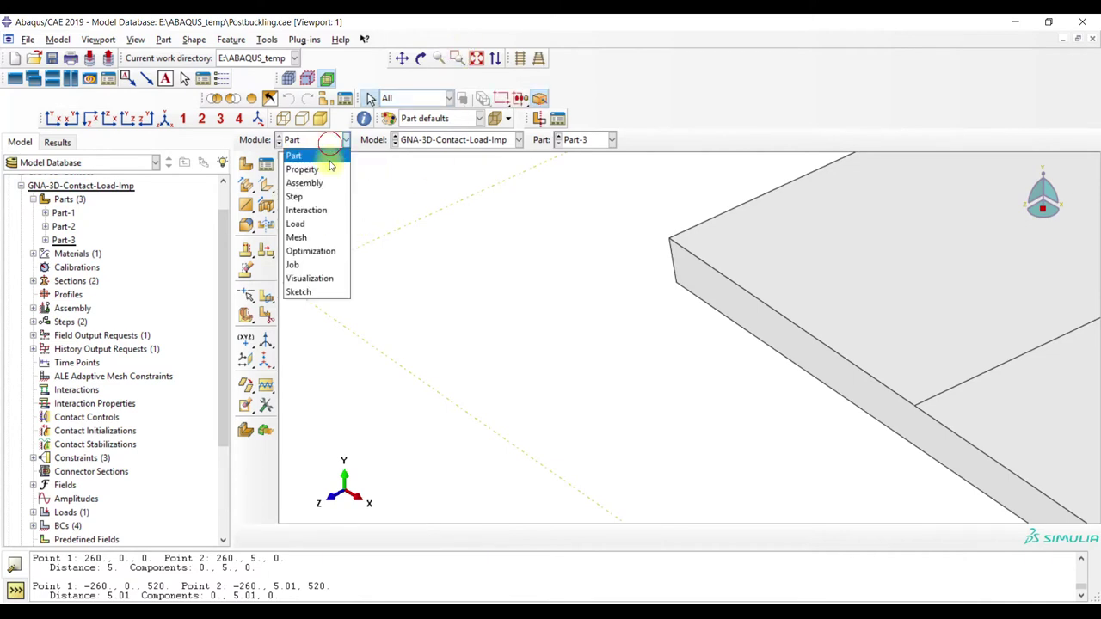
{"action": "left_click", "coordinate": [320, 238]}
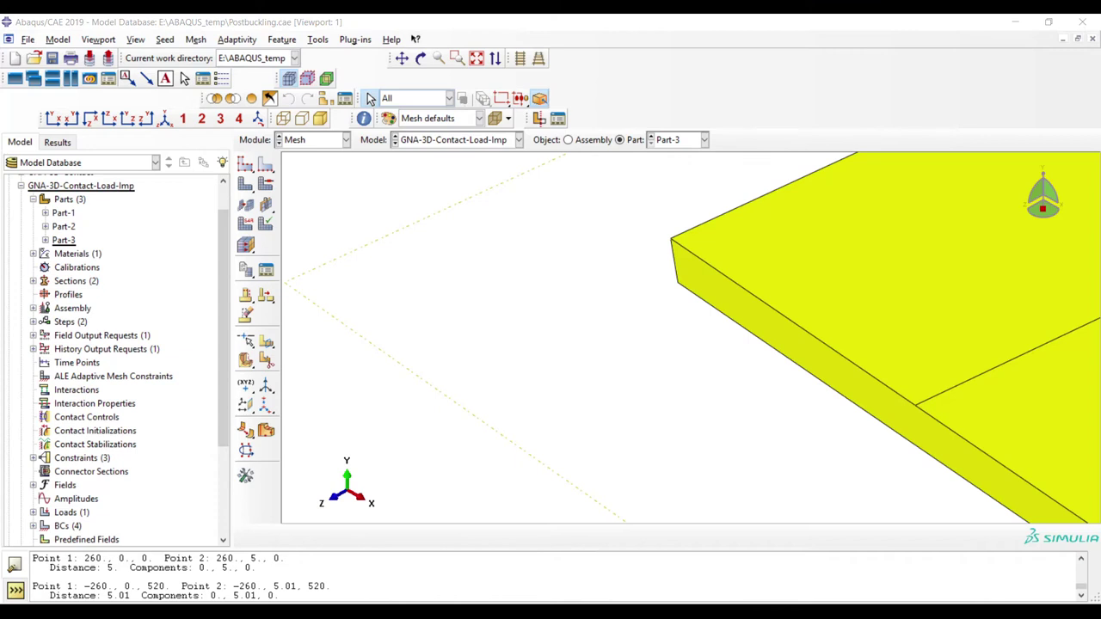
{"action": "left_click", "coordinate": [315, 140]}
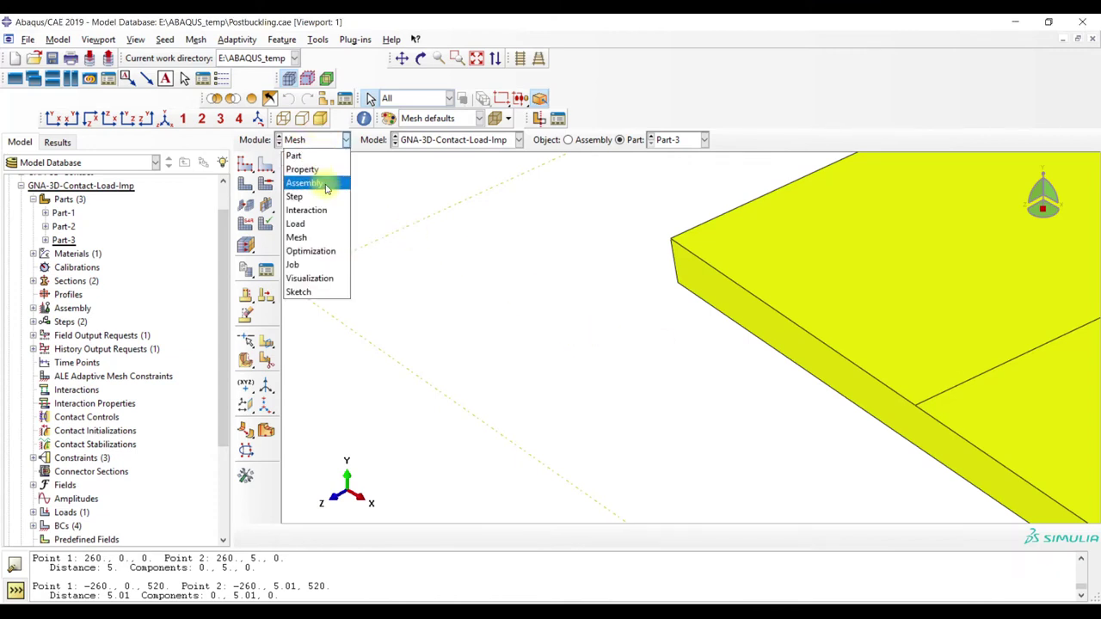
{"action": "left_click", "coordinate": [322, 181]}
Measure the distance between the lower and upper vertices at the partitioned corner of Part-3 in the Part module
{"action": "left_click", "coordinate": [316, 141]}
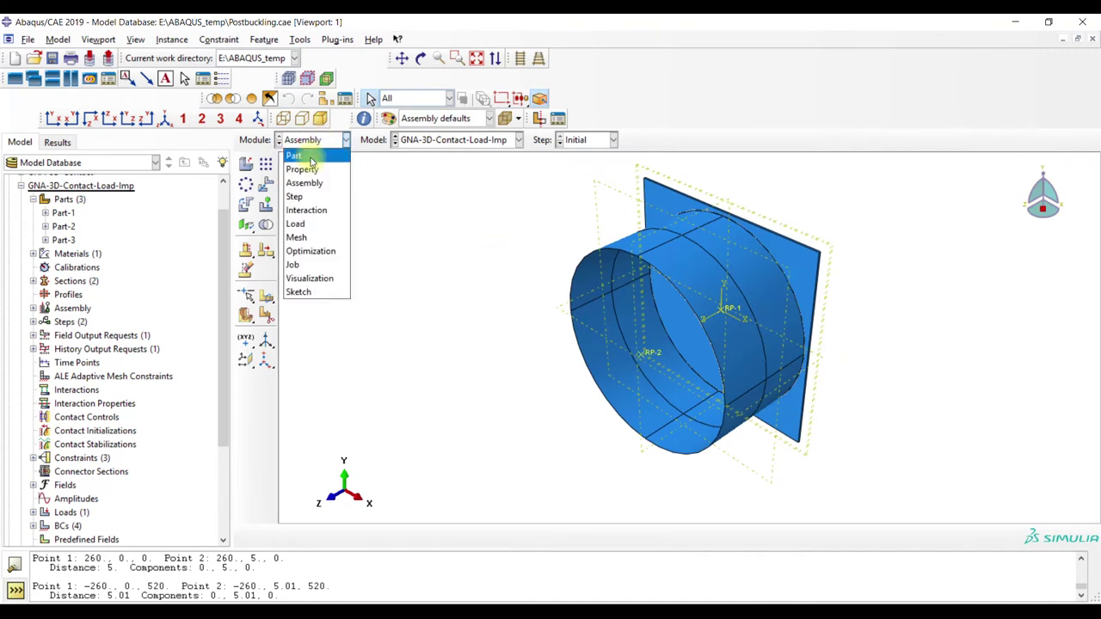
{"action": "left_click", "coordinate": [311, 161]}
{"action": "left_click", "coordinate": [165, 118]}
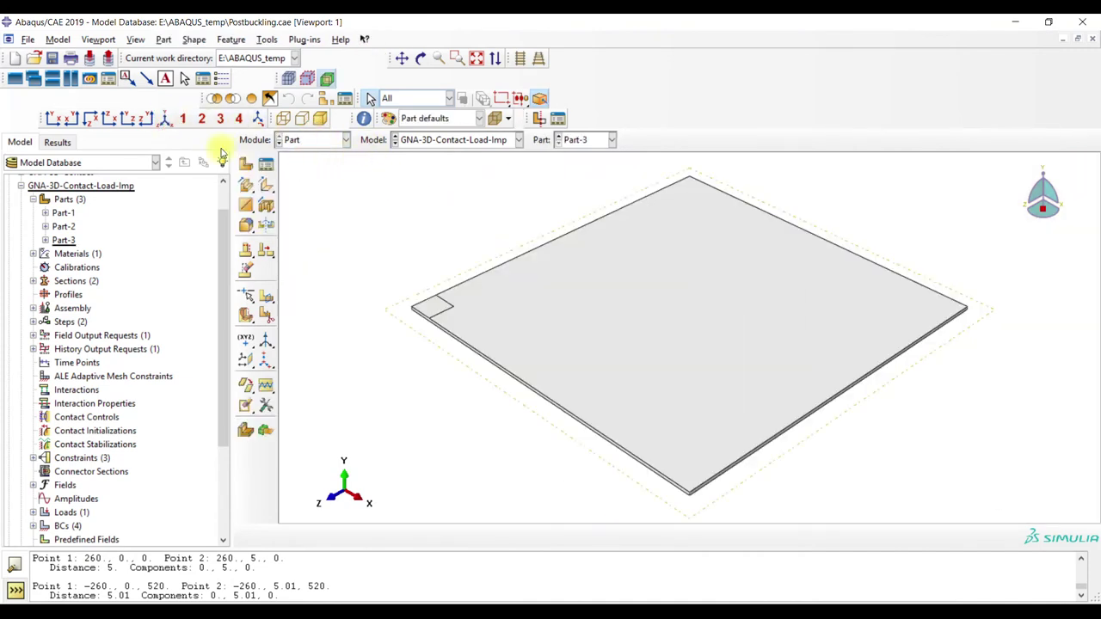
{"action": "left_click", "coordinate": [457, 58]}
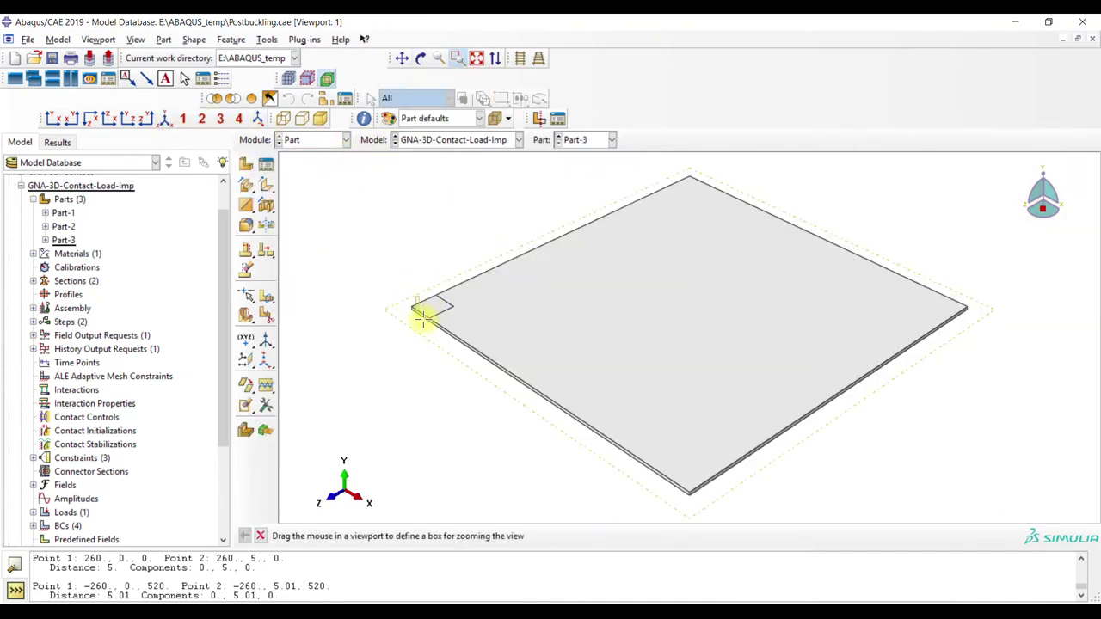
{"action": "left_click_drag", "start_coordinate": [409, 292], "coordinate": [437, 320]}
{"action": "left_click_drag", "start_coordinate": [514, 290], "coordinate": [632, 431]}
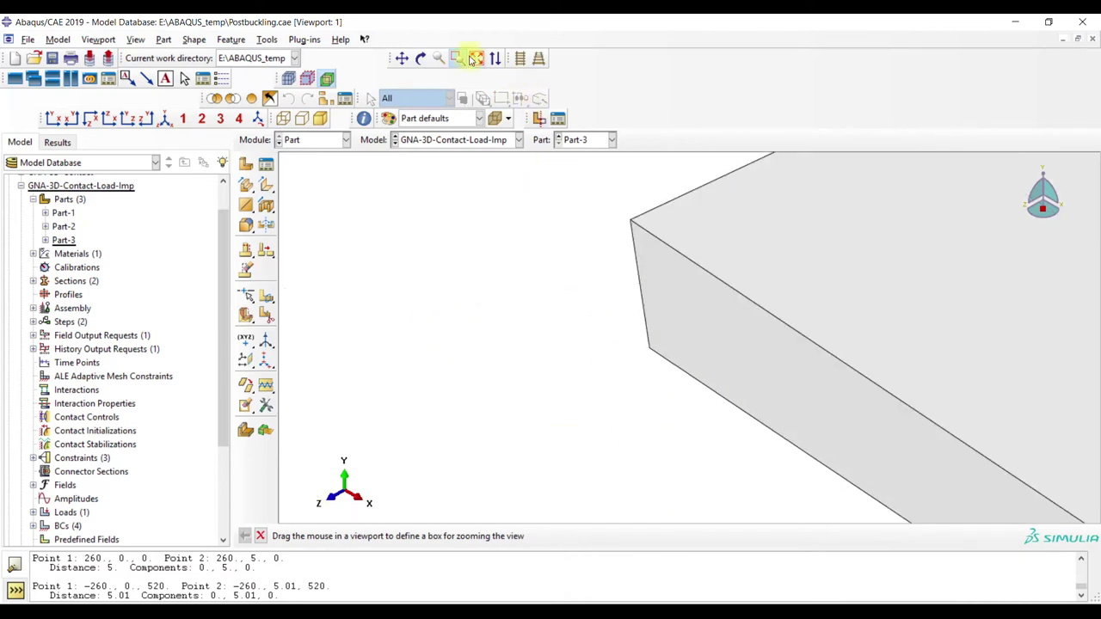
{"action": "left_click", "coordinate": [456, 57]}
{"action": "left_click", "coordinate": [364, 118]}
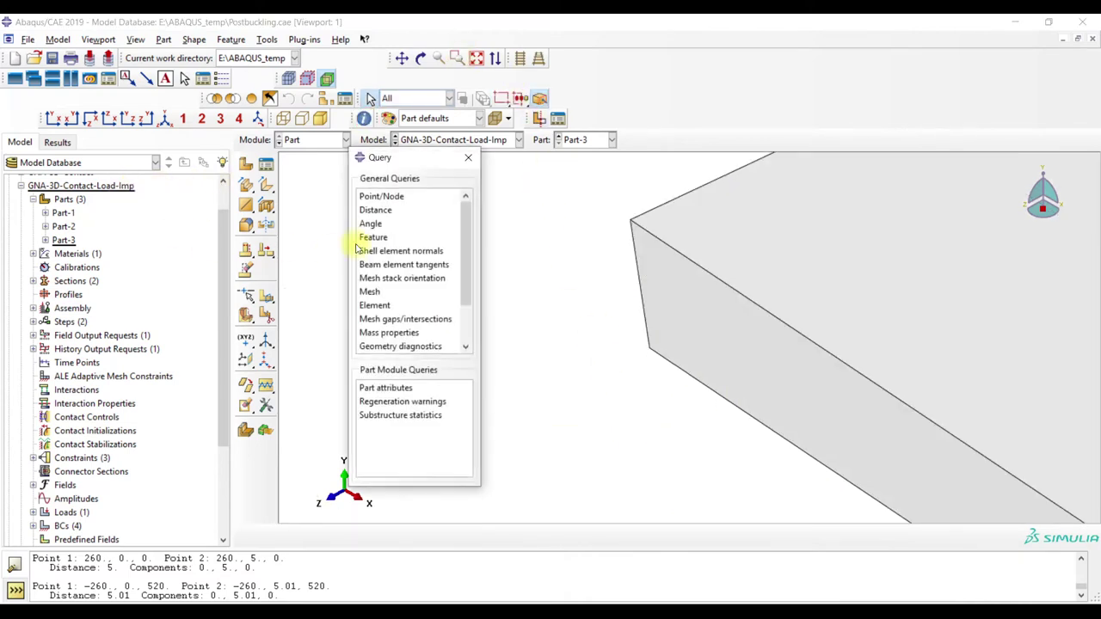
{"action": "left_click", "coordinate": [377, 211]}
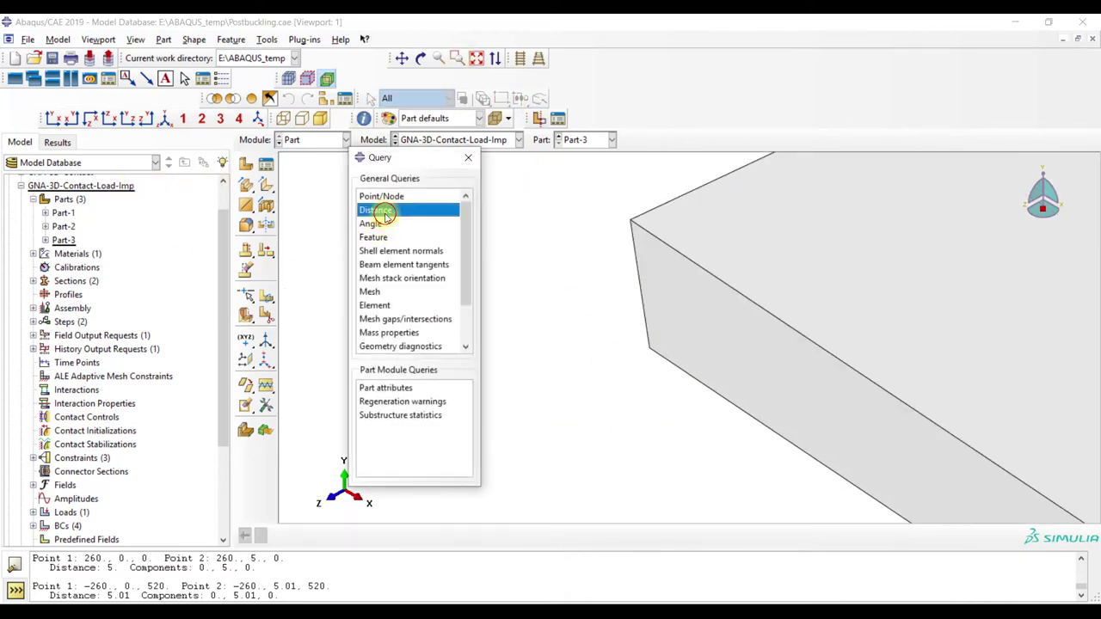
{"action": "left_click", "coordinate": [649, 350]}
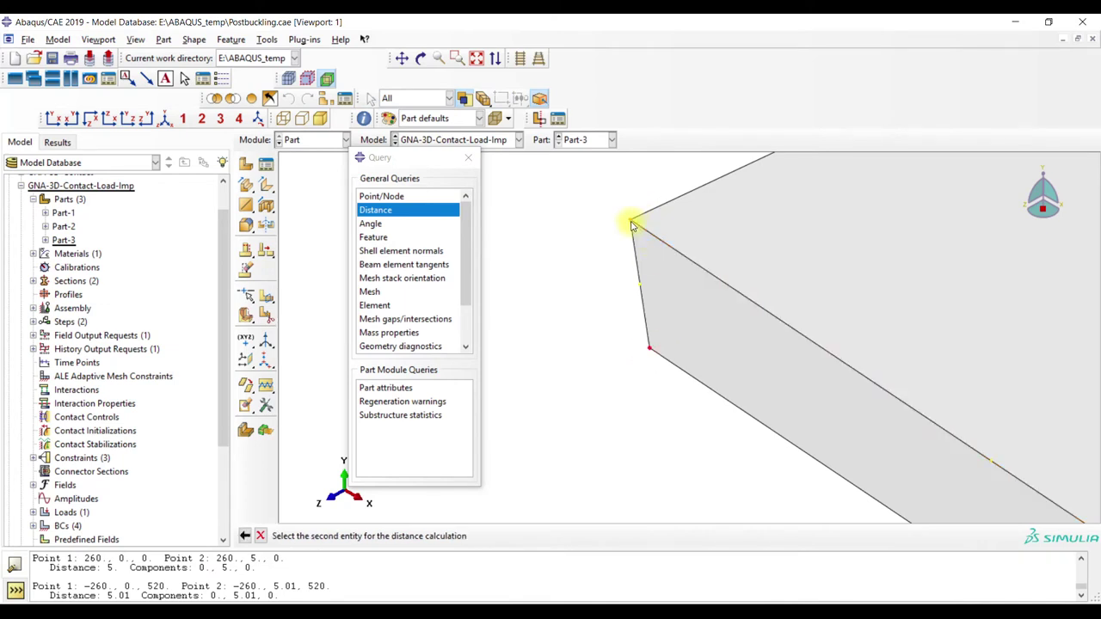
{"action": "left_click", "coordinate": [630, 223]}
{"action": "left_click", "coordinate": [468, 157]}
Add a dependent instance of Part-3 to the assembly
{"action": "left_click", "coordinate": [311, 140]}
{"action": "left_click", "coordinate": [325, 182]}
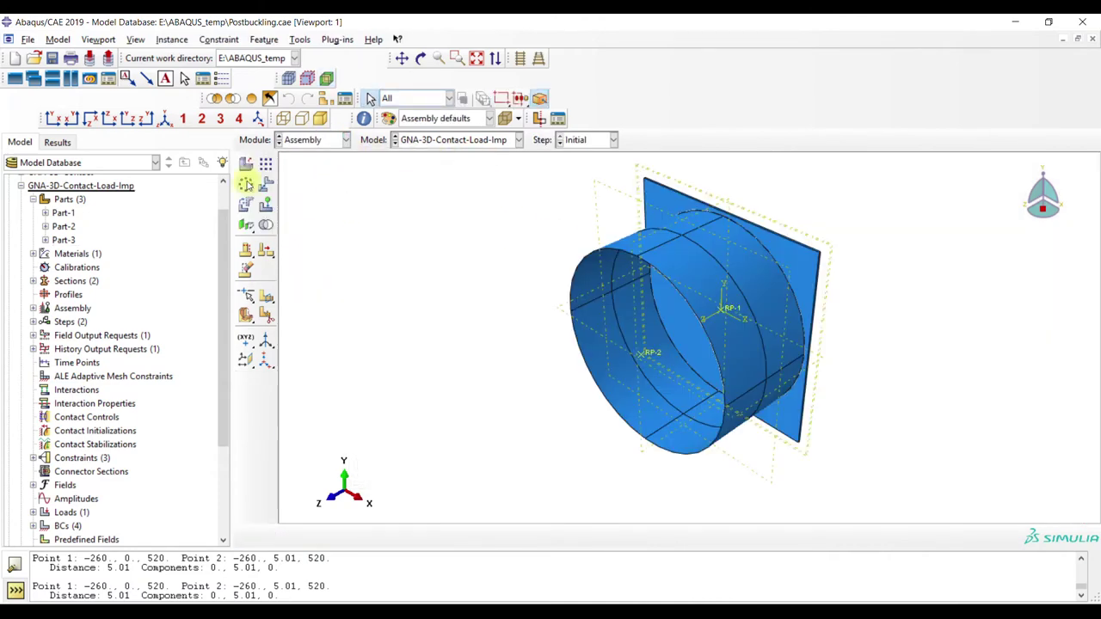
{"action": "left_click", "coordinate": [245, 166]}
{"action": "left_click", "coordinate": [76, 246]}
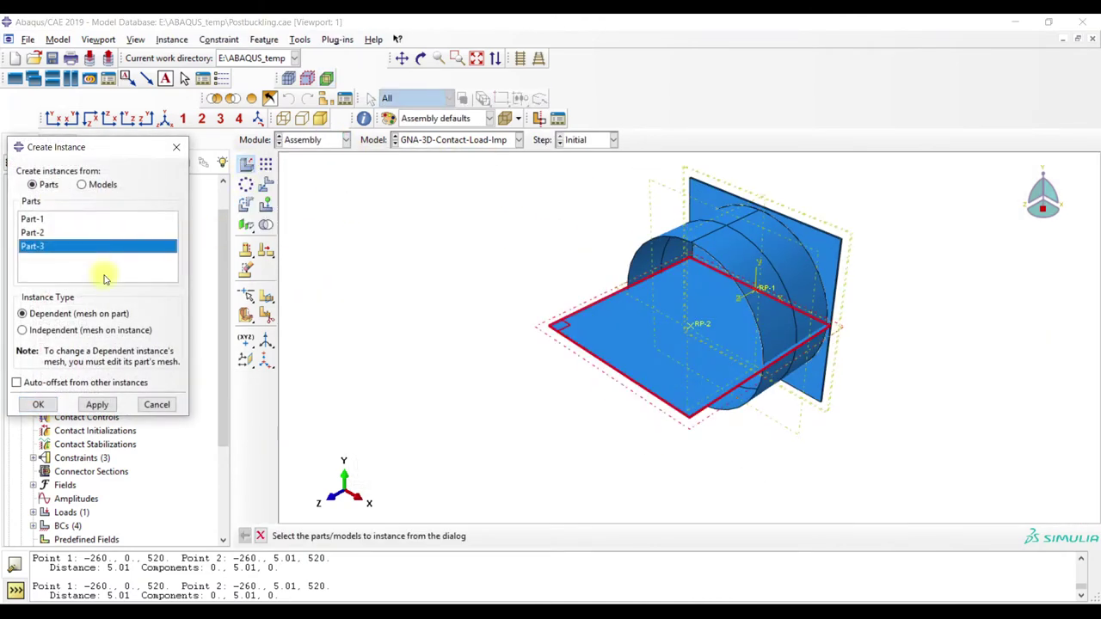
{"action": "left_click", "coordinate": [34, 404]}
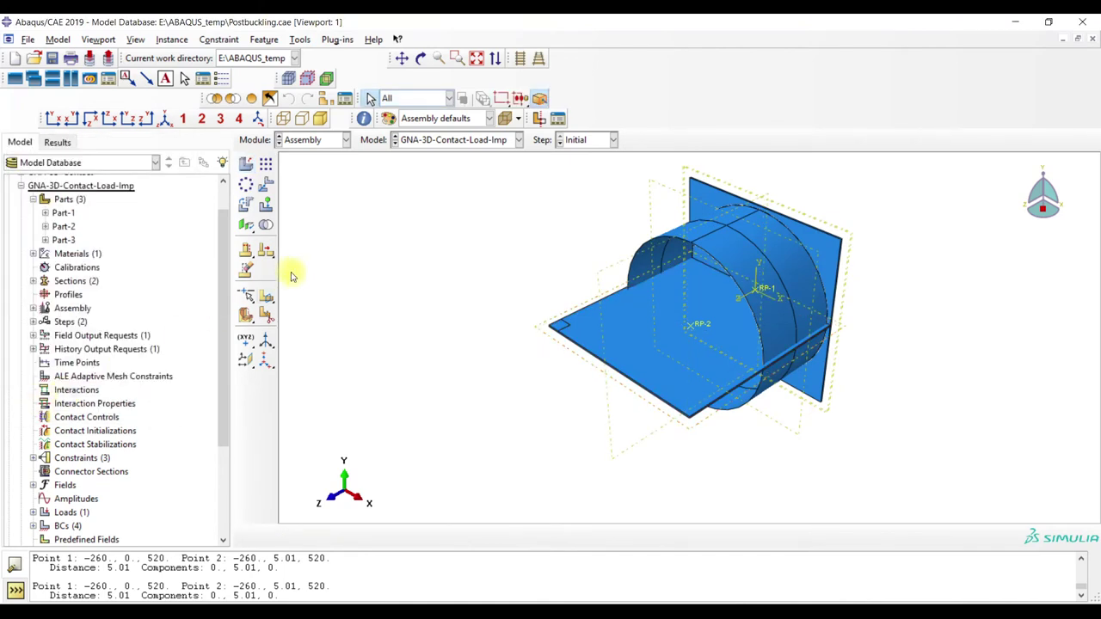
Rotate the Part-3 instance 90 degrees about the X axis, from point 0,0,0 to 10,0,0
{"action": "left_click", "coordinate": [247, 203]}
{"action": "left_click", "coordinate": [637, 357]}
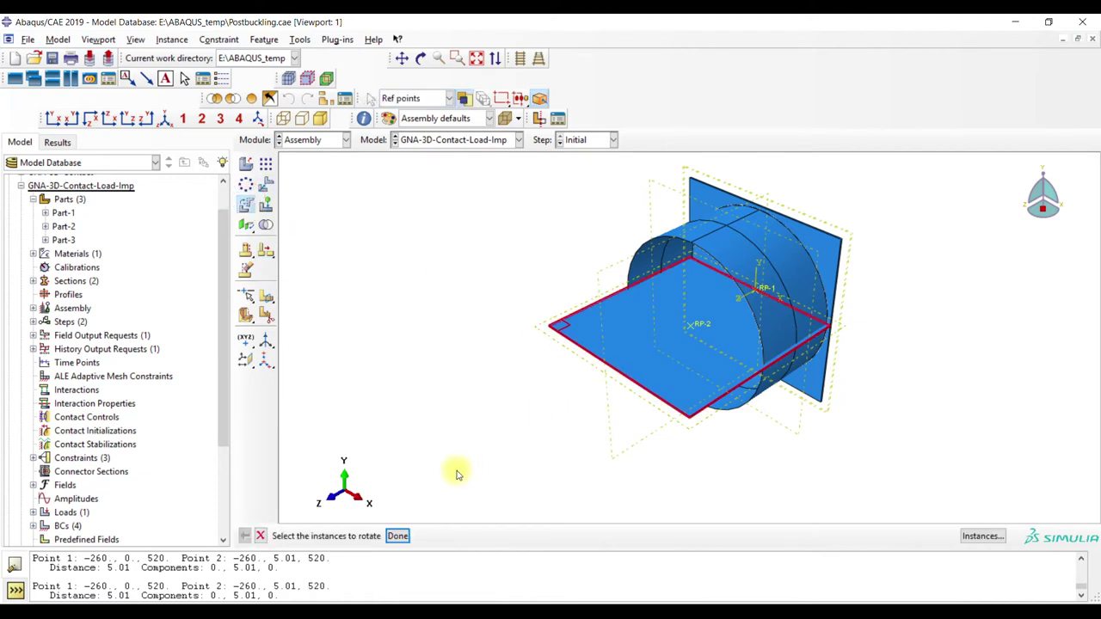
{"action": "left_click", "coordinate": [398, 535]}
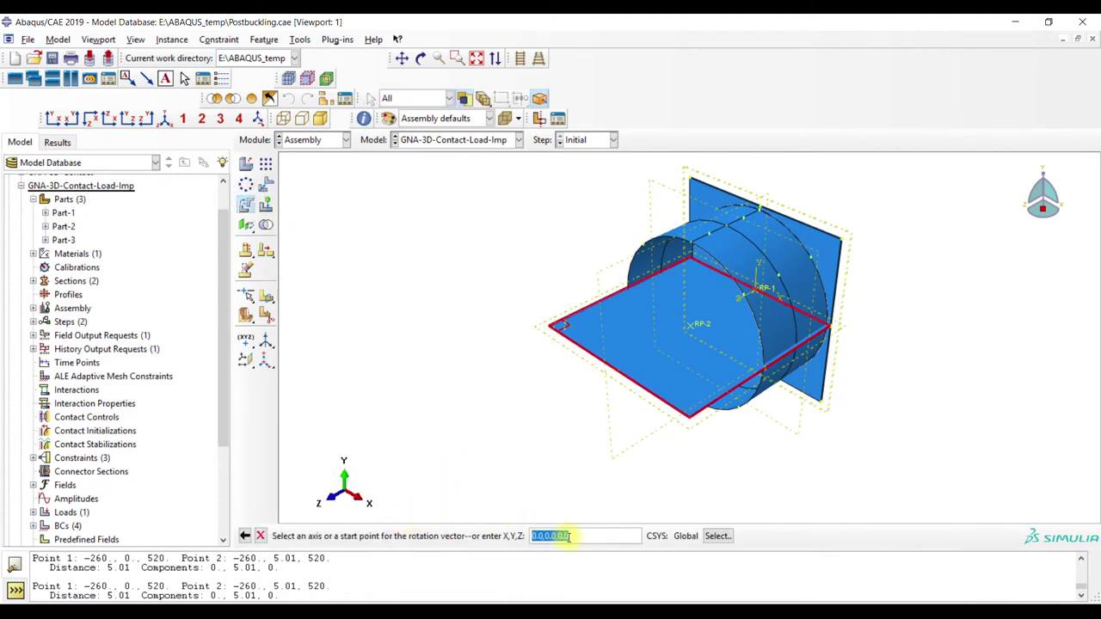
{"action": "key", "text": "Return"}
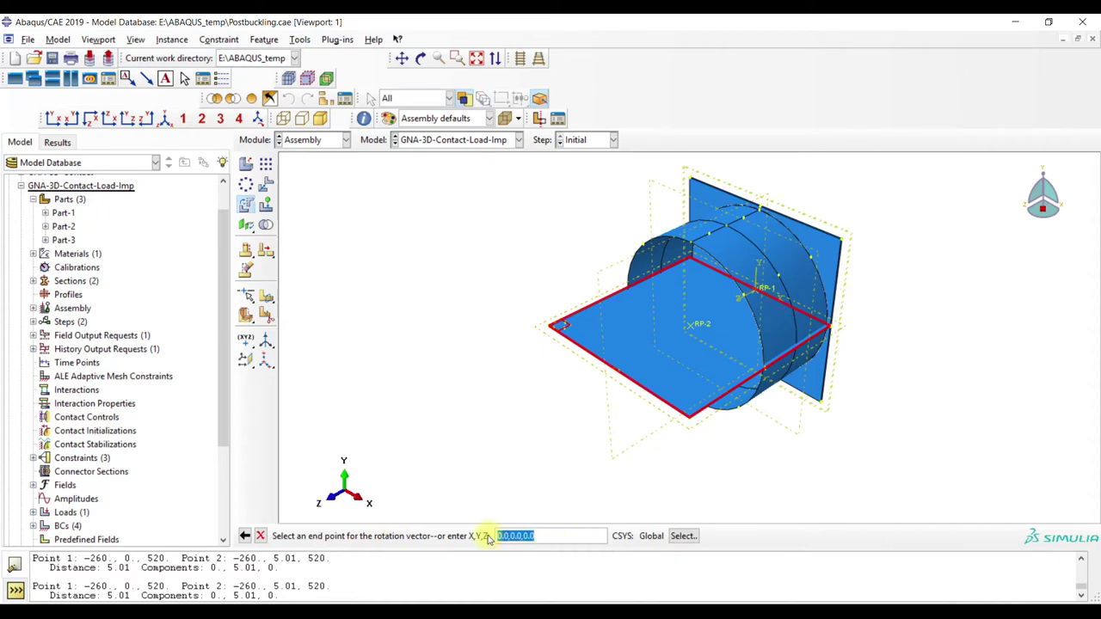
{"action": "left_click", "coordinate": [499, 535]}
{"action": "type", "text": "1"}
{"action": "key", "text": "Return"}
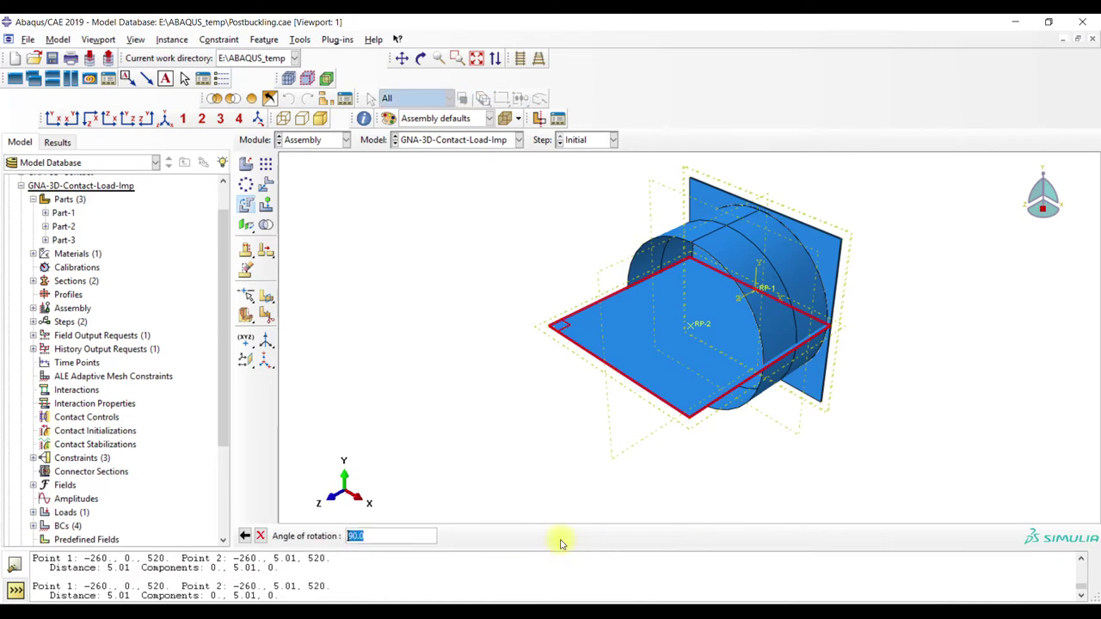
{"action": "key", "text": "Return"}
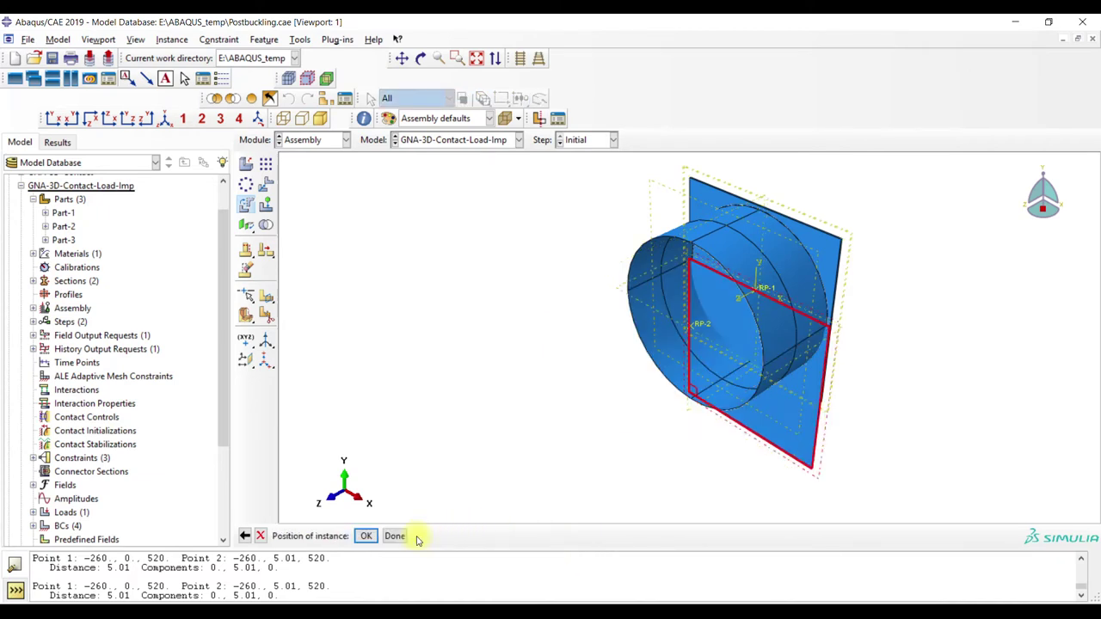
{"action": "left_click", "coordinate": [367, 536]}
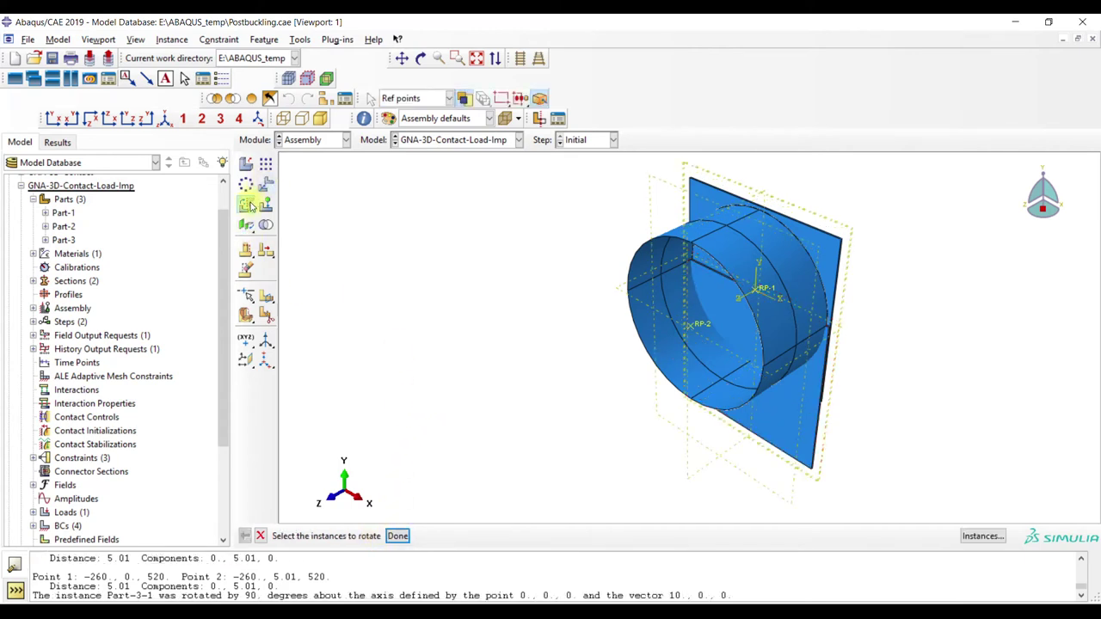
Rotate the Part-3 instance -90 degrees about the Z axis, from point 0,0,0 to 0,0,10
{"action": "left_click", "coordinate": [804, 448]}
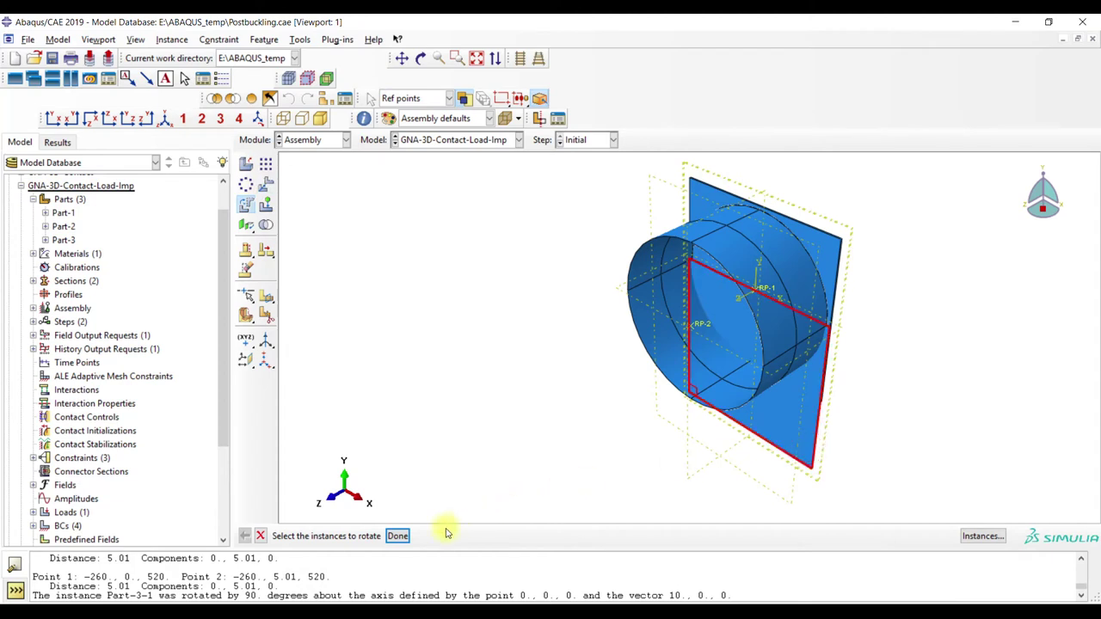
{"action": "left_click", "coordinate": [397, 536]}
{"action": "left_click", "coordinate": [585, 539]}
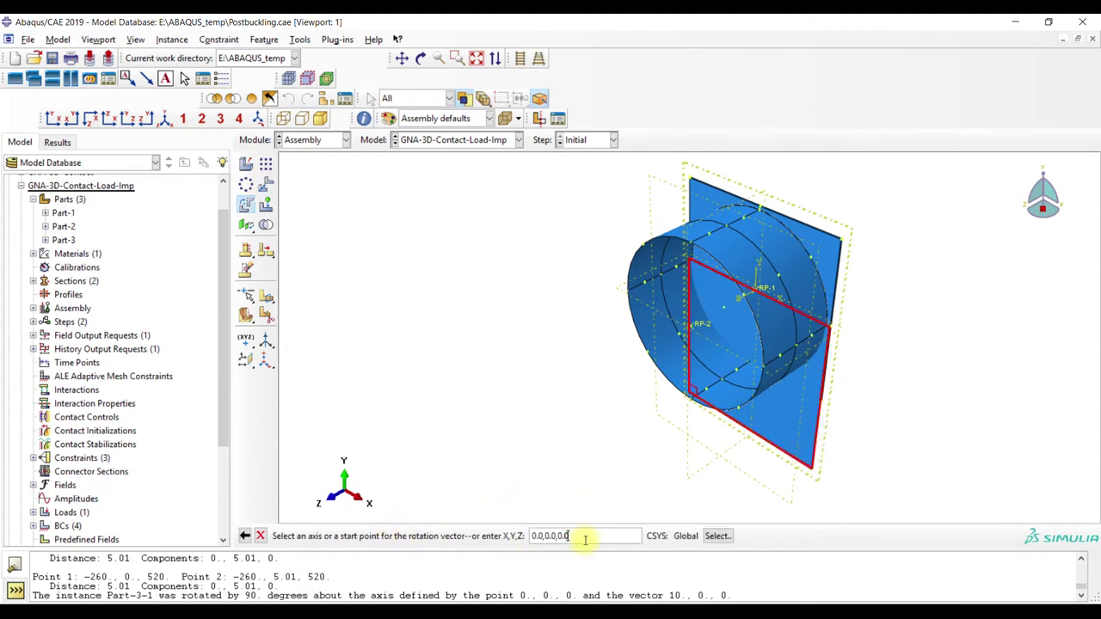
{"action": "key", "text": "Return"}
{"action": "left_click_drag", "start_coordinate": [560, 536], "coordinate": [525, 535]}
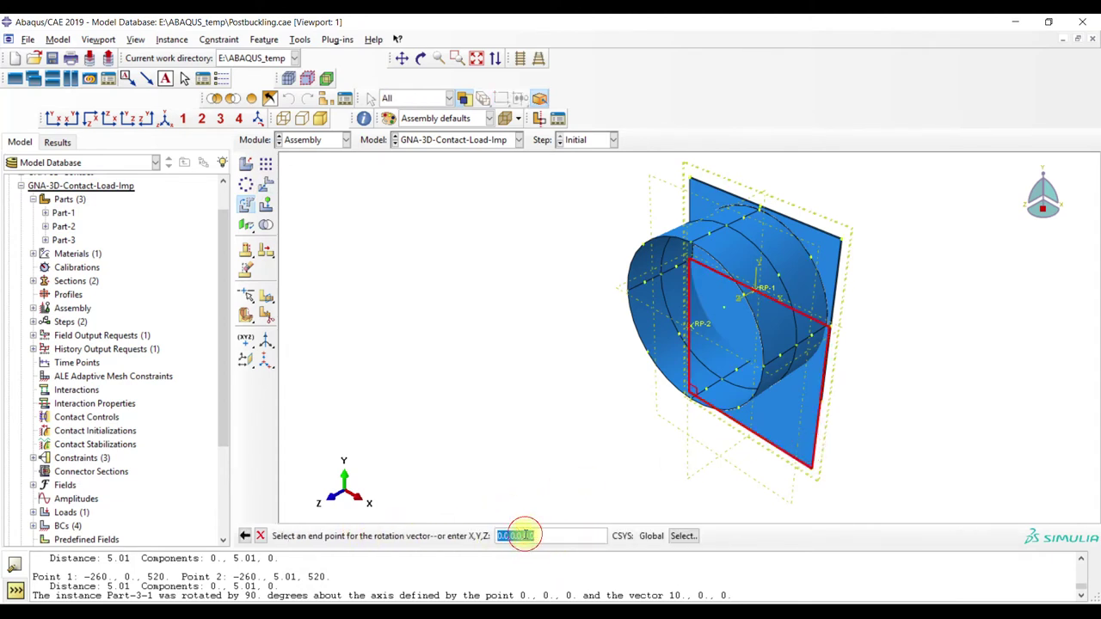
{"action": "key", "text": "Return"}
{"action": "left_click", "coordinate": [385, 533]}
{"action": "key", "text": "Return"}
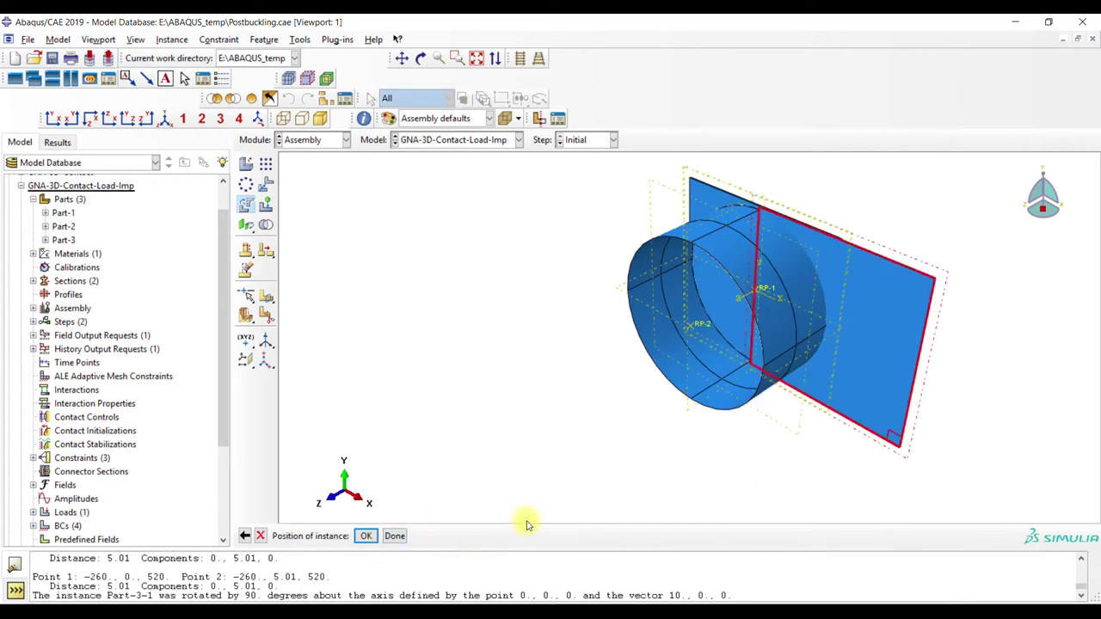
{"action": "left_click", "coordinate": [244, 536]}
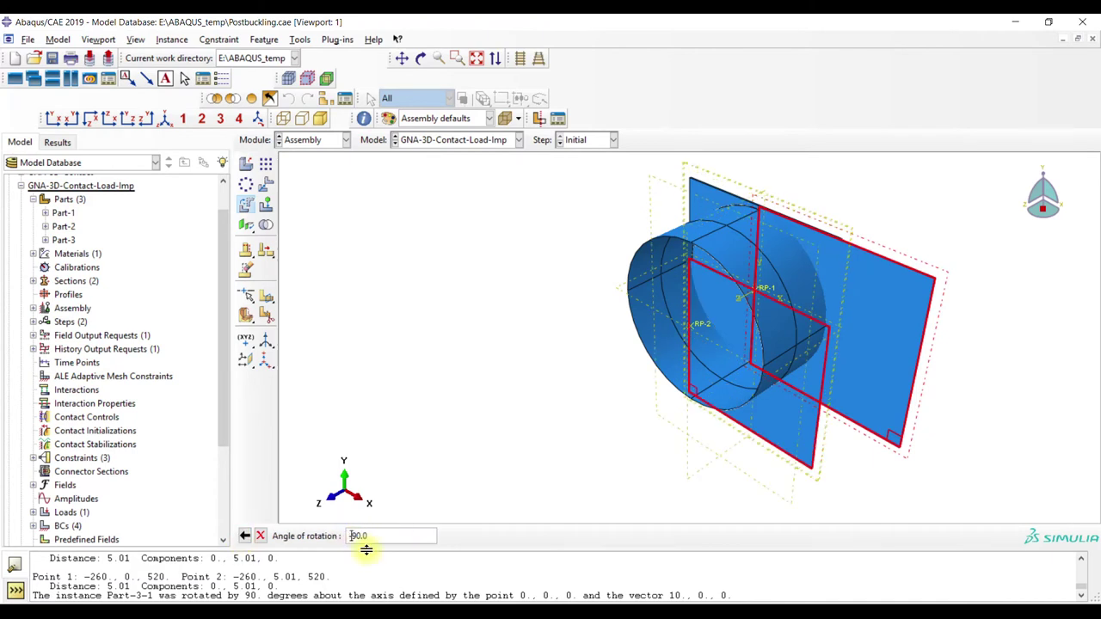
{"action": "key", "text": "Return"}
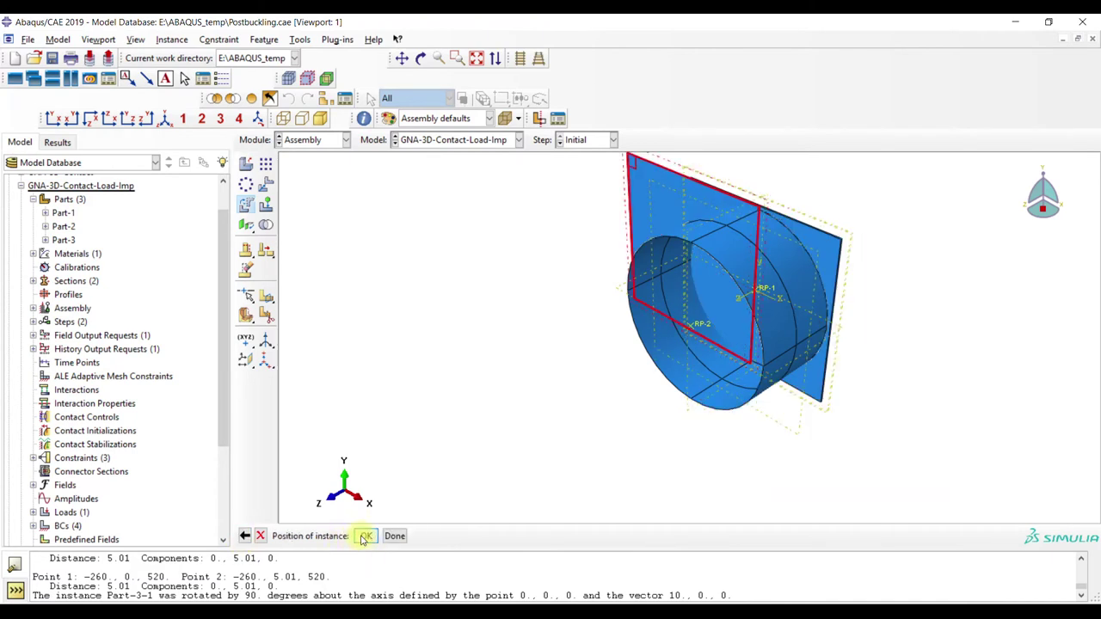
{"action": "left_click", "coordinate": [365, 538]}
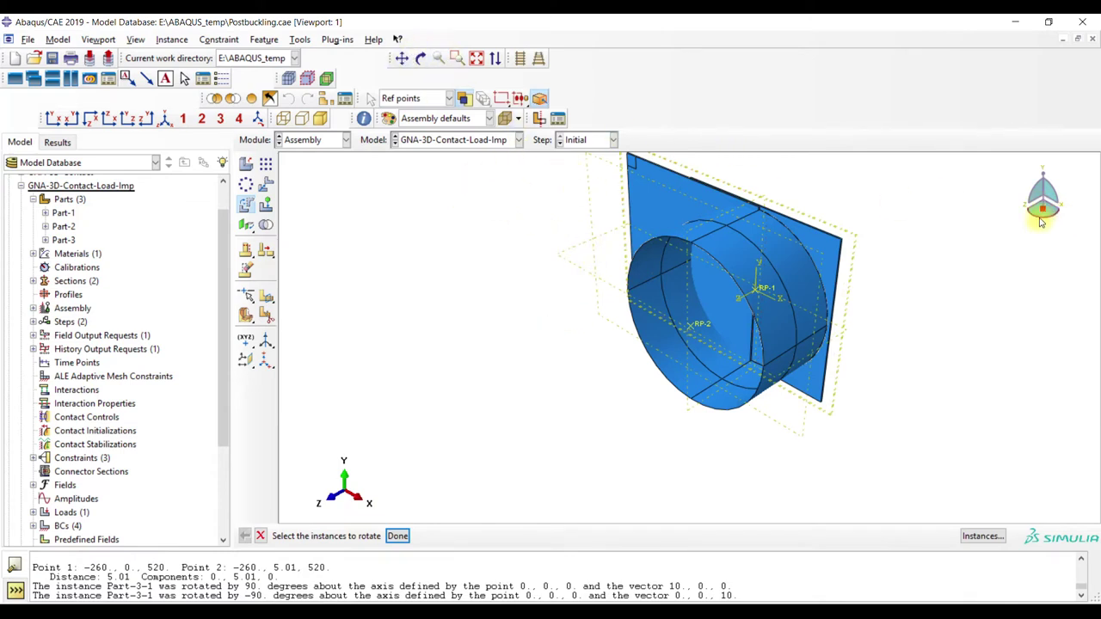
Translate the Part-3 instance from its front upper corner vertex near the cylinder's top to the matching back corner vertex of the existing plate
{"action": "left_click", "coordinate": [266, 184]}
{"action": "left_click", "coordinate": [477, 59]}
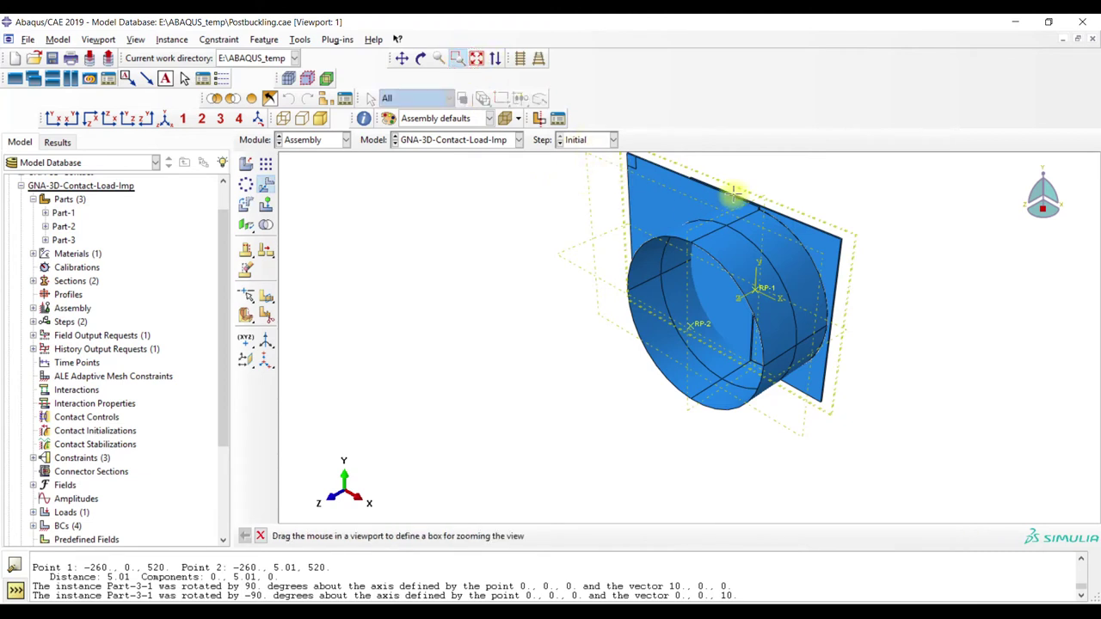
{"action": "left_click_drag", "start_coordinate": [730, 192], "coordinate": [791, 234]}
{"action": "left_click", "coordinate": [457, 57]}
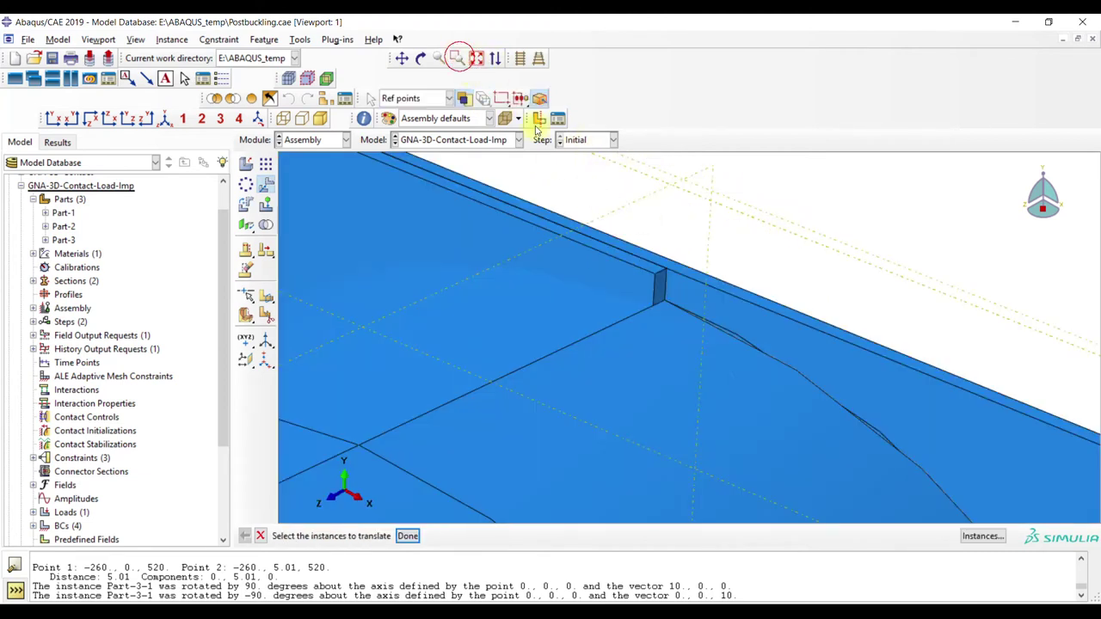
{"action": "left_click", "coordinate": [655, 277]}
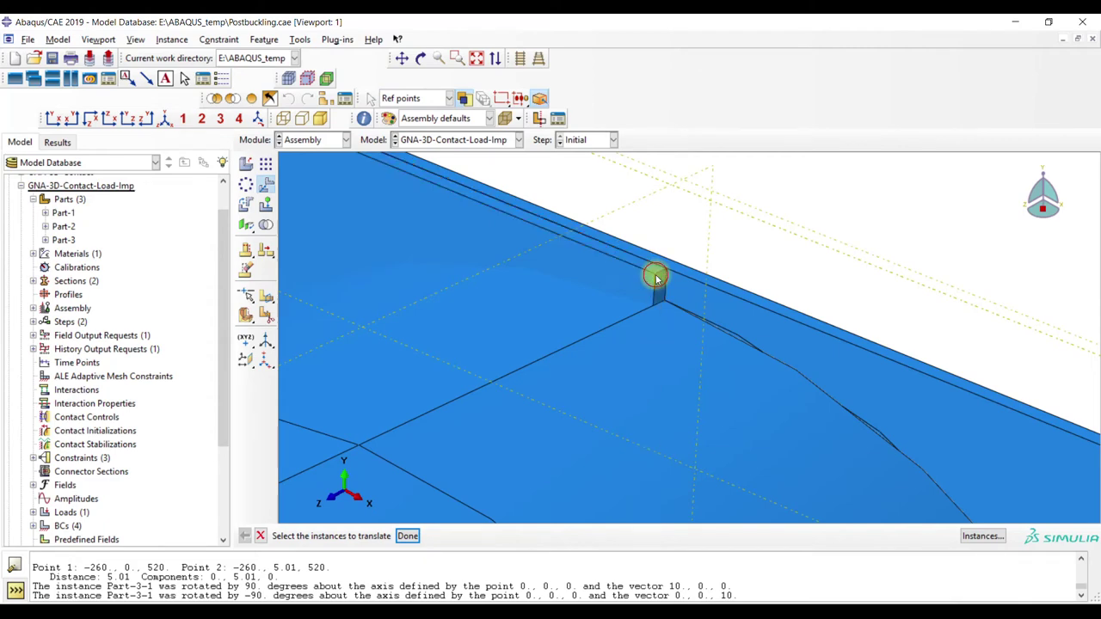
{"action": "left_click", "coordinate": [408, 536]}
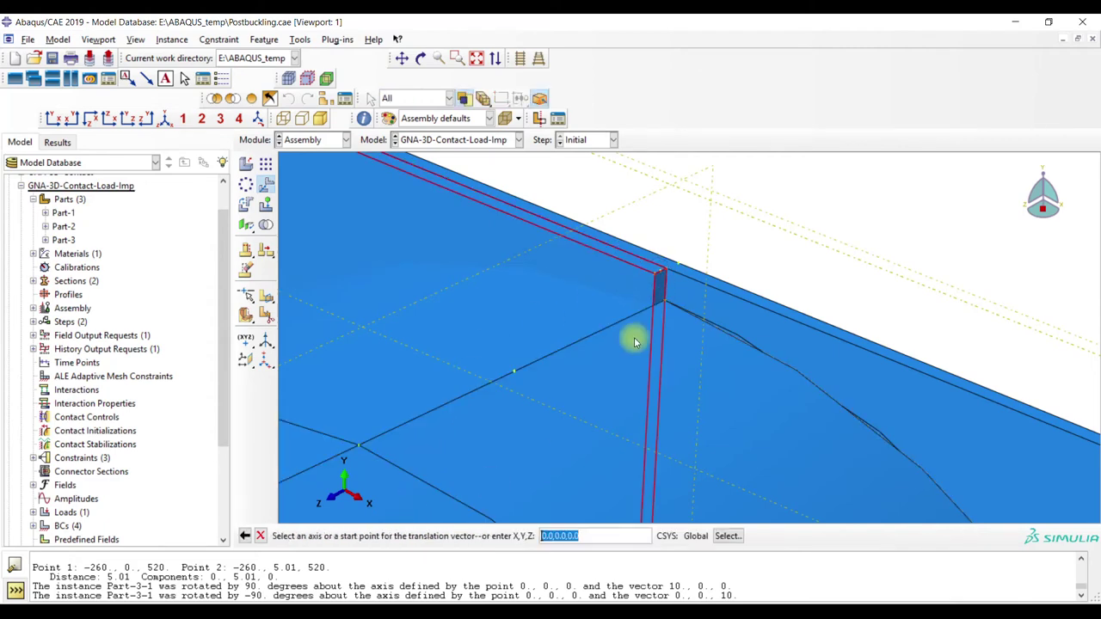
{"action": "left_click", "coordinate": [657, 275]}
{"action": "left_click", "coordinate": [477, 58]}
{"action": "left_click", "coordinate": [457, 57]}
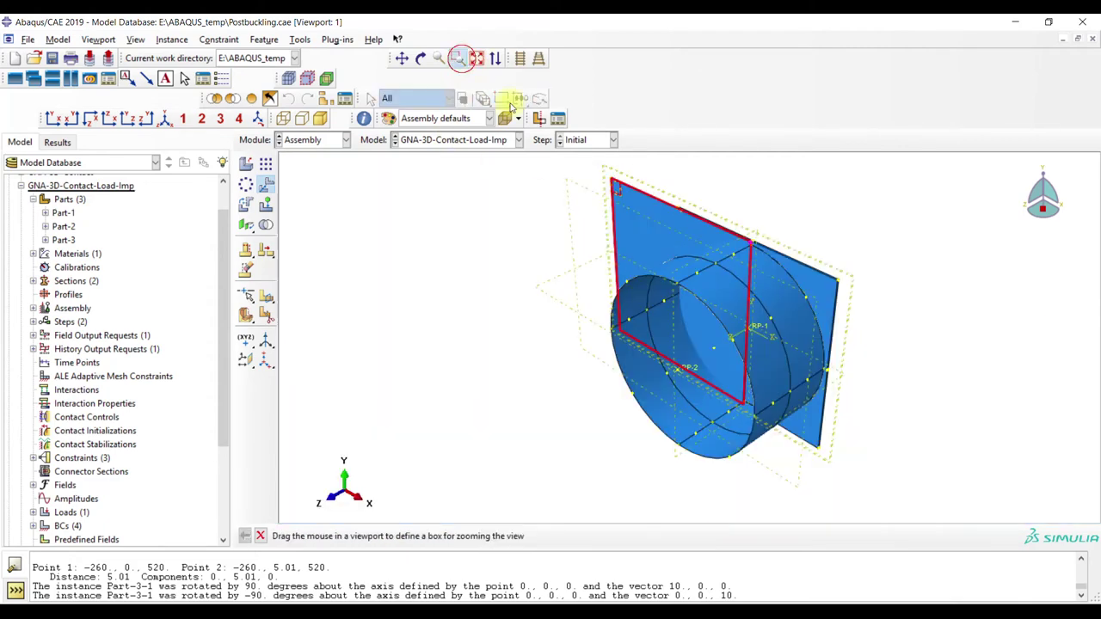
{"action": "left_click_drag", "start_coordinate": [830, 265], "coordinate": [865, 310]}
{"action": "left_click", "coordinate": [457, 57]}
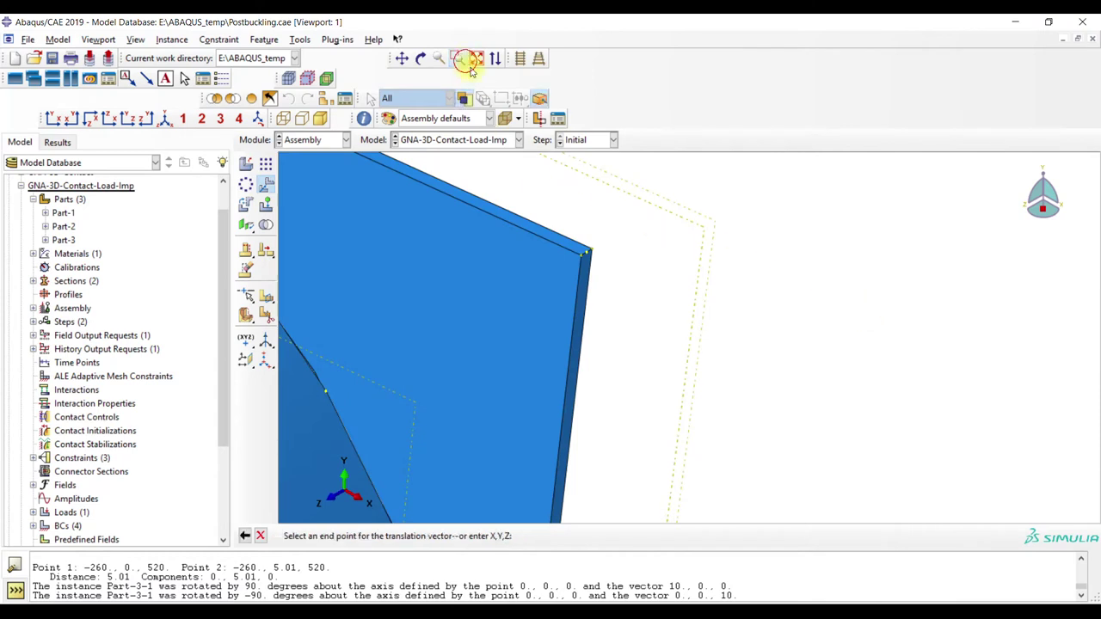
{"action": "left_click", "coordinate": [591, 252]}
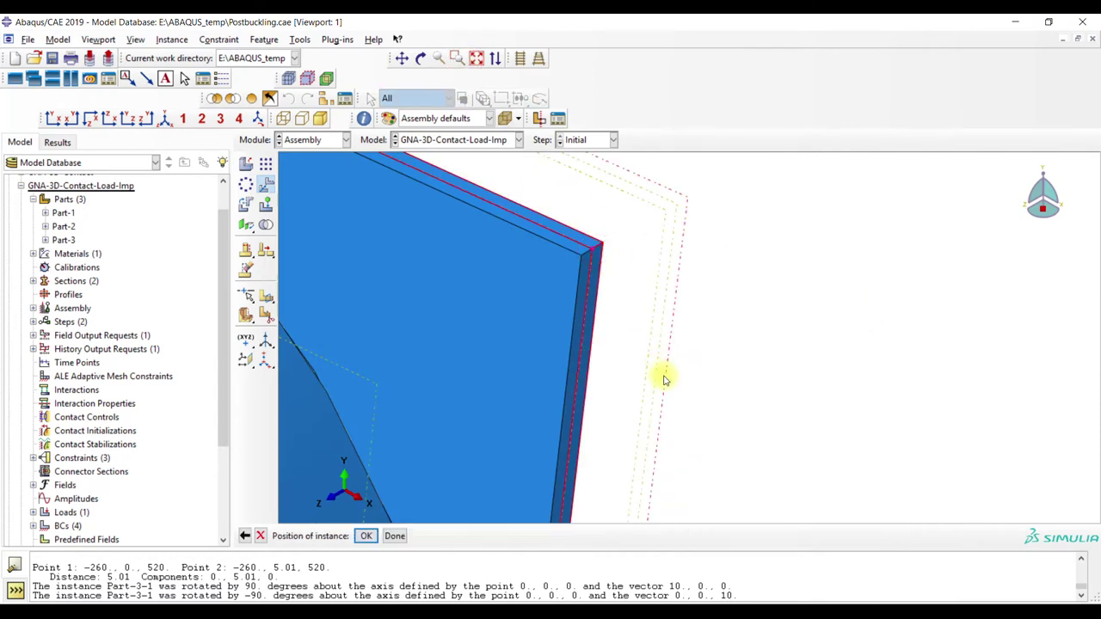
{"action": "left_click", "coordinate": [364, 536]}
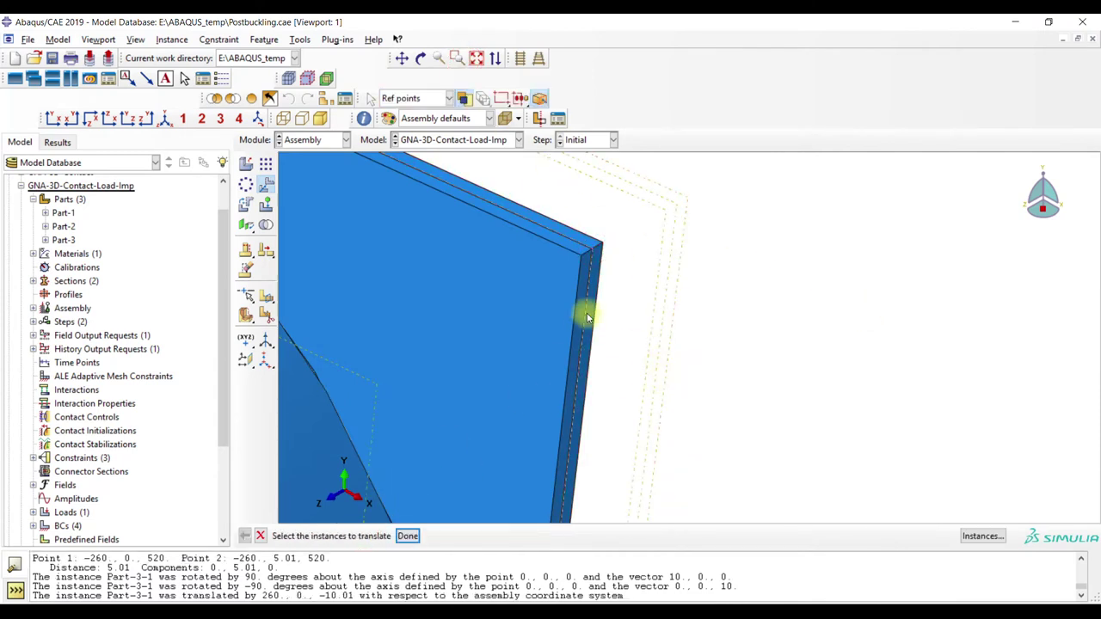
Translate the Part-3 instance by -1 along Z, using the vector from 0,0,0 to 0,0,-1
{"action": "left_click", "coordinate": [582, 238]}
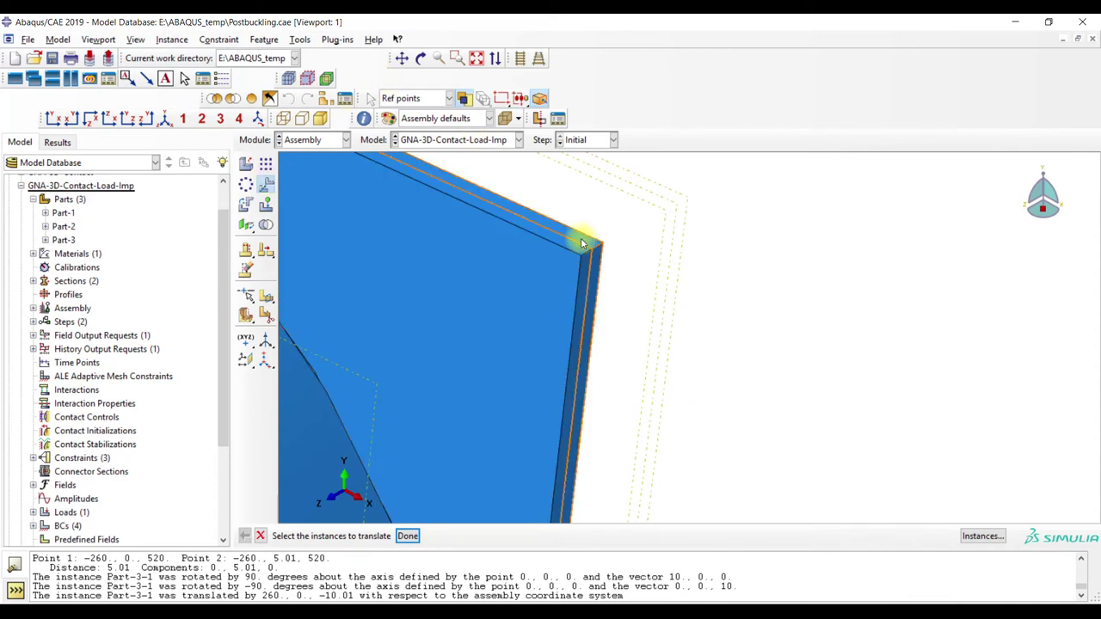
{"action": "left_click", "coordinate": [407, 536]}
{"action": "left_click", "coordinate": [613, 538]}
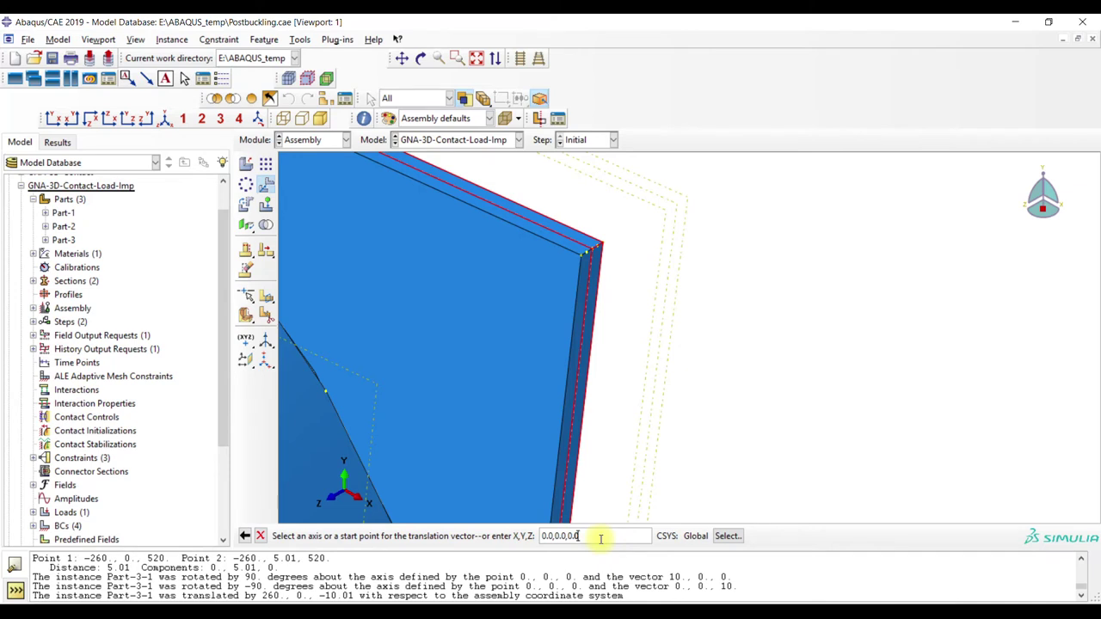
{"action": "key", "text": "Return"}
{"action": "left_click", "coordinate": [538, 536]}
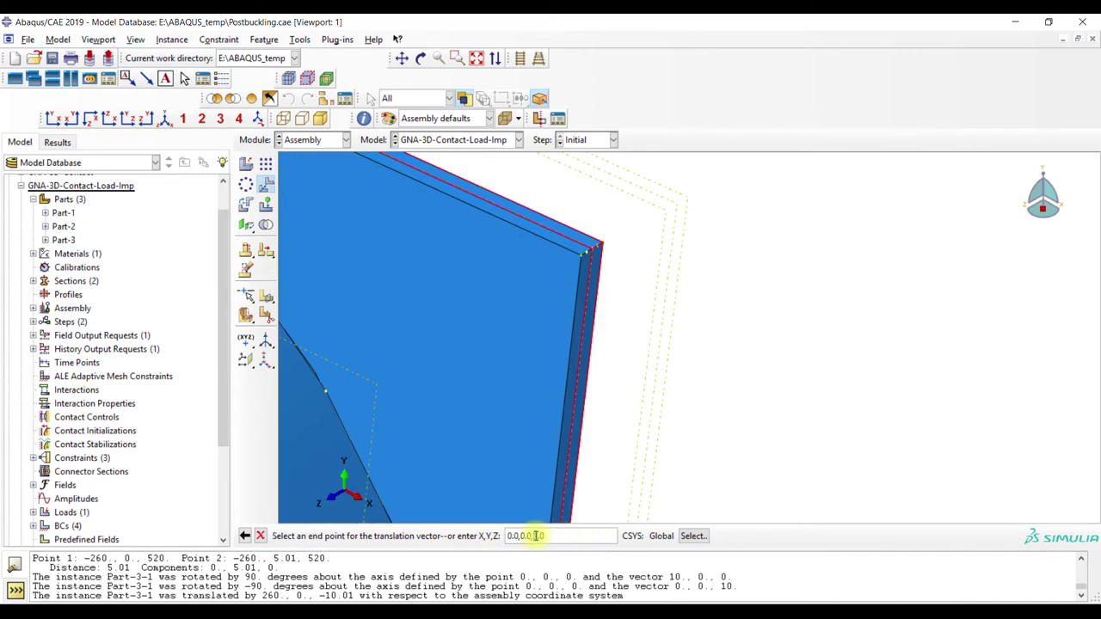
{"action": "type", "text": "-10.01"}
{"action": "key", "text": "Return"}
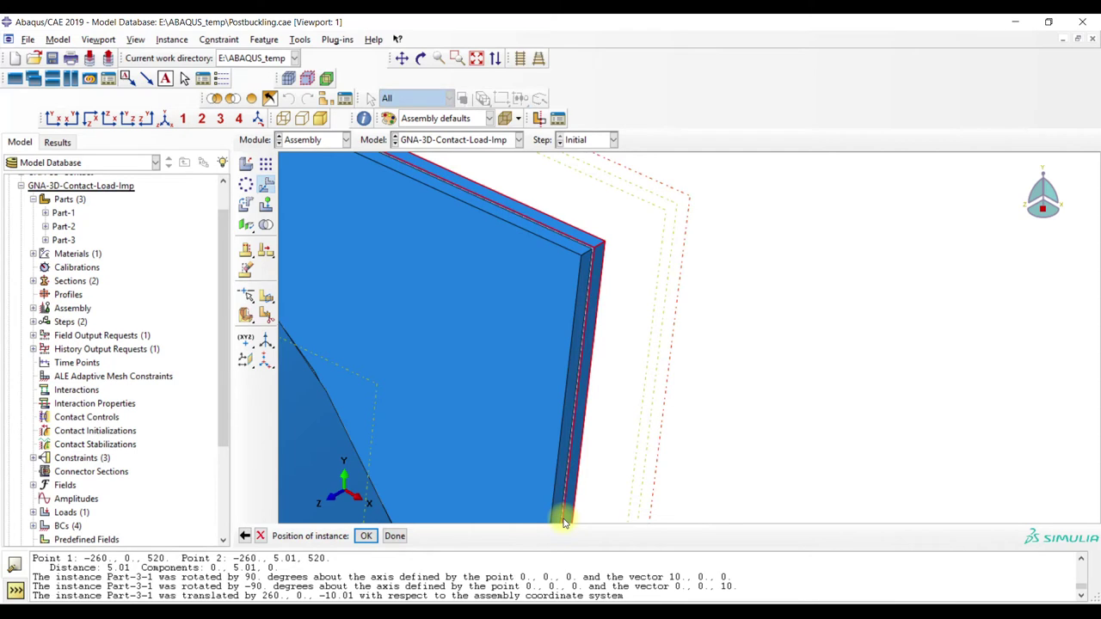
{"action": "left_click", "coordinate": [364, 536]}
Examine the gap between the two plates in a side view without perspective, and return to the isometric view
{"action": "left_click", "coordinate": [147, 117]}
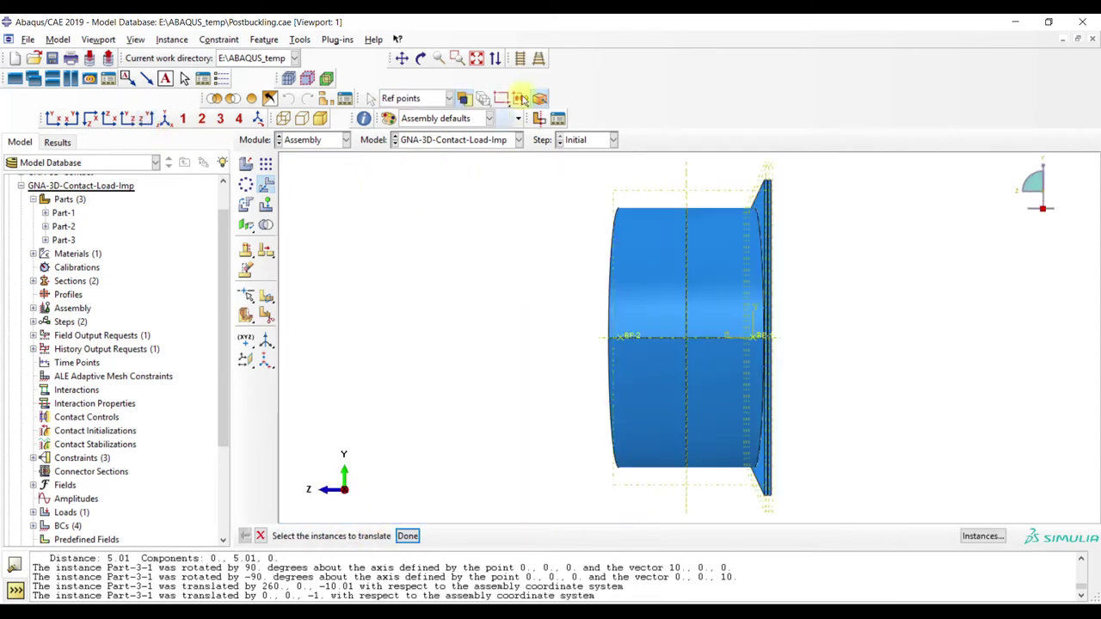
{"action": "left_click", "coordinate": [538, 59]}
{"action": "left_click", "coordinate": [457, 58]}
{"action": "left_click_drag", "start_coordinate": [741, 200], "coordinate": [764, 252]}
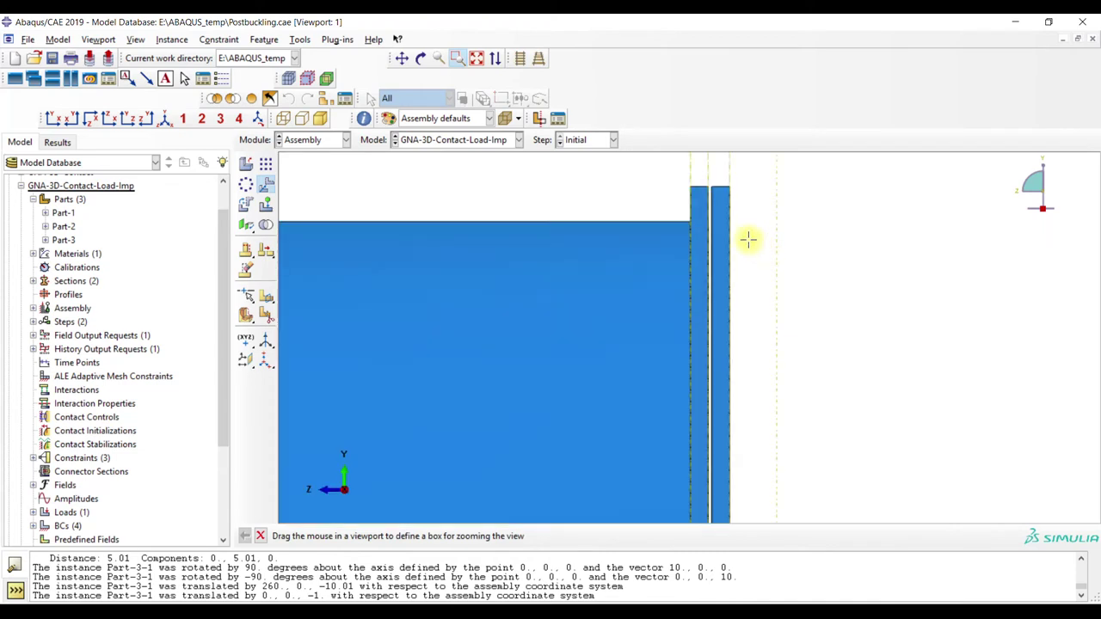
{"action": "left_click", "coordinate": [476, 58]}
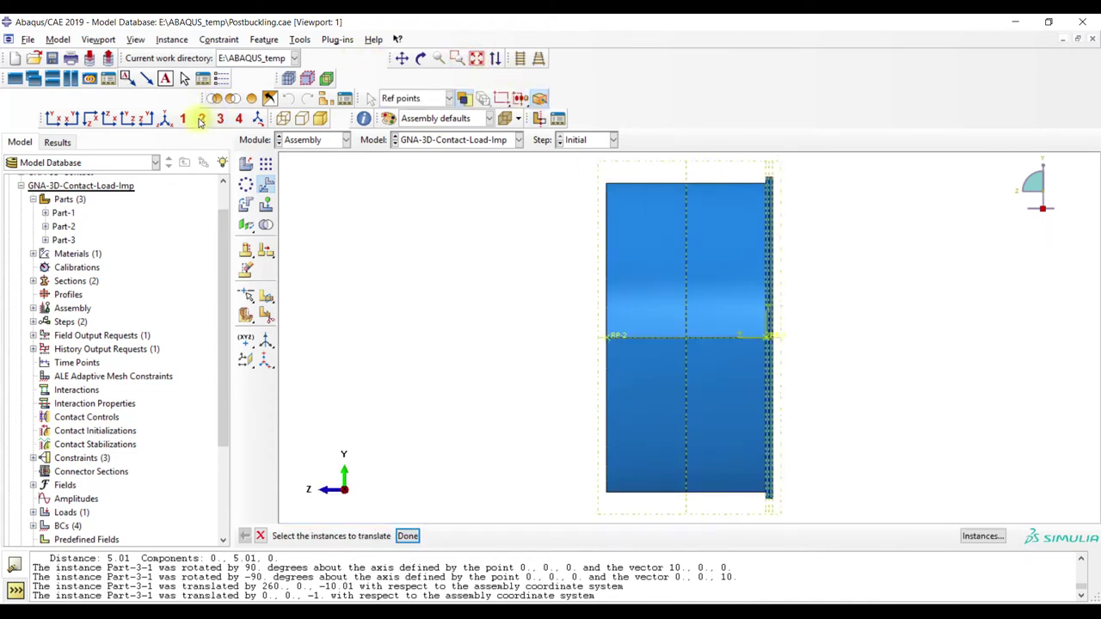
{"action": "left_click", "coordinate": [167, 122]}
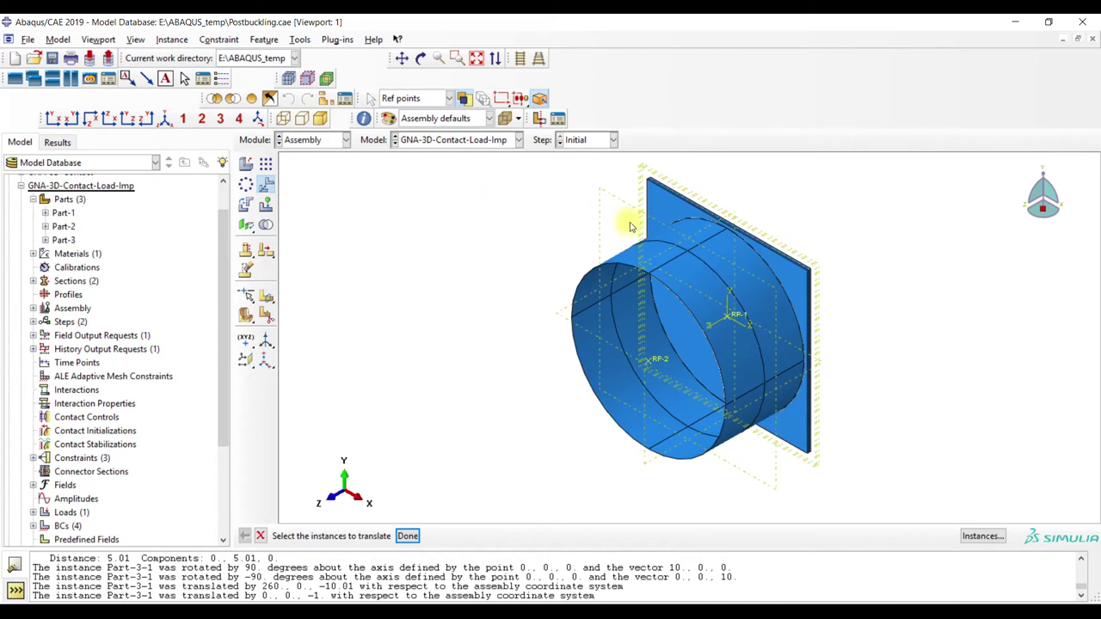
{"action": "left_click", "coordinate": [729, 235]}
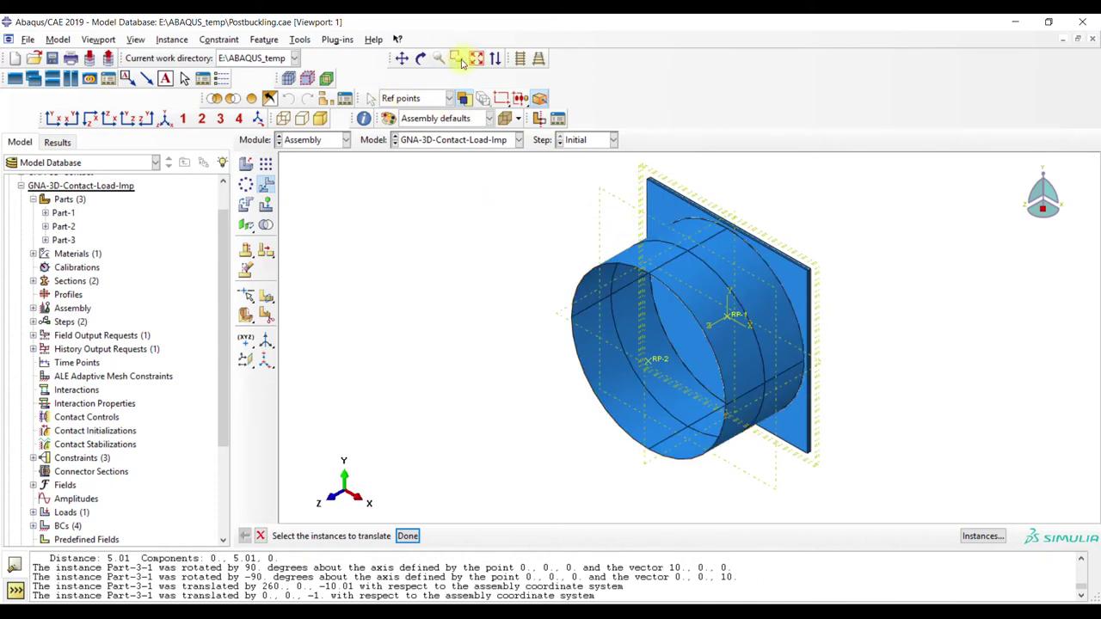
Switch to the Interaction module and open the Interaction Manager
{"action": "left_click", "coordinate": [314, 140]}
{"action": "left_click", "coordinate": [309, 209]}
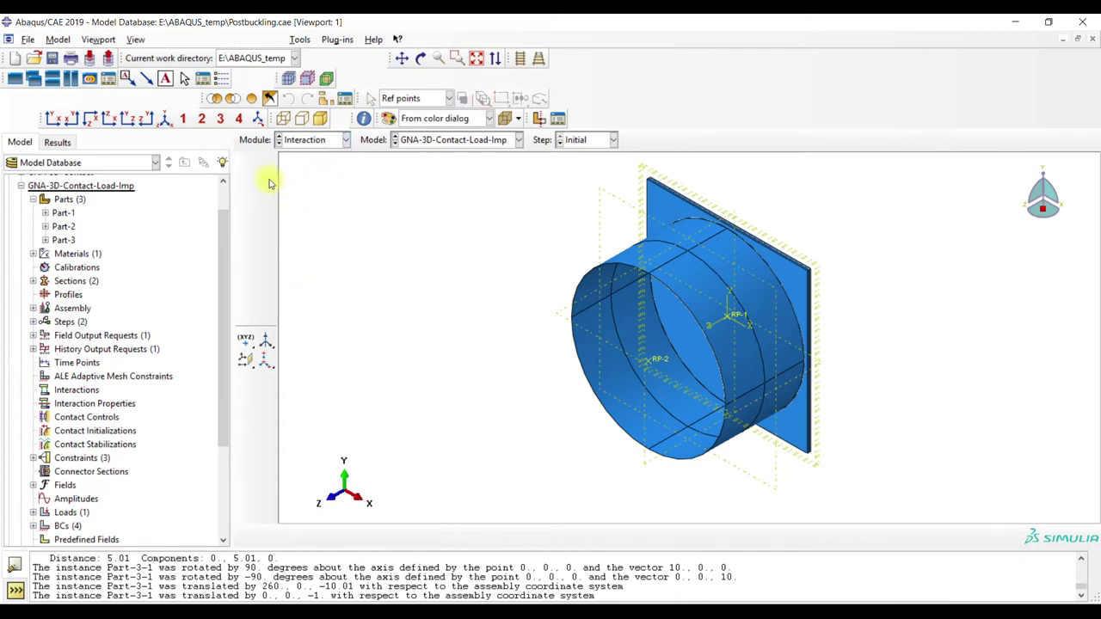
{"action": "left_click", "coordinate": [266, 166]}
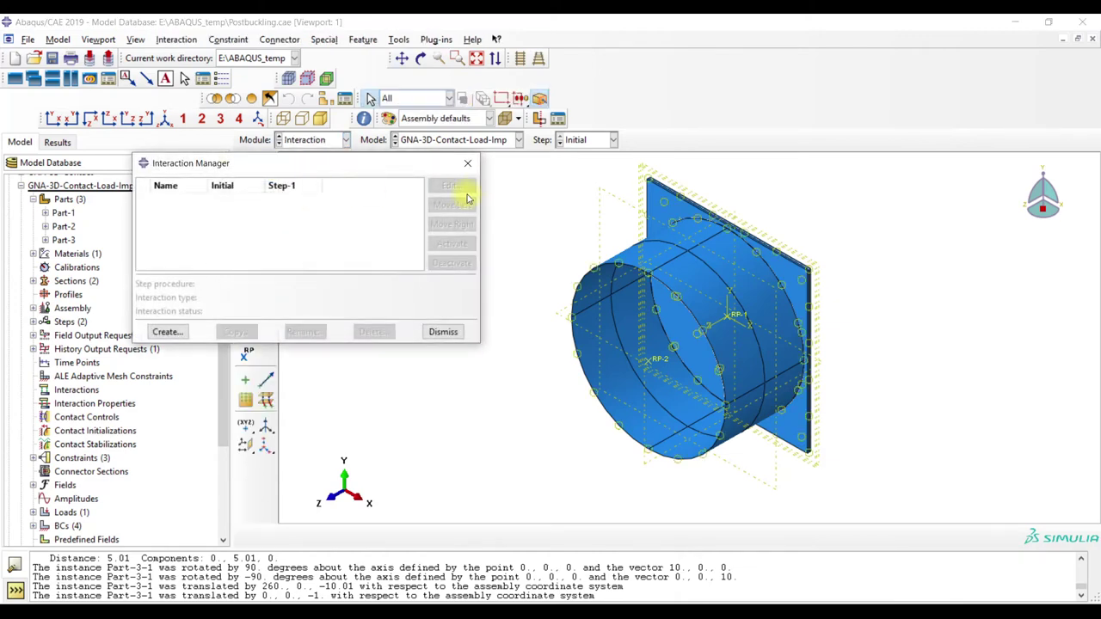
{"action": "left_click", "coordinate": [169, 332]}
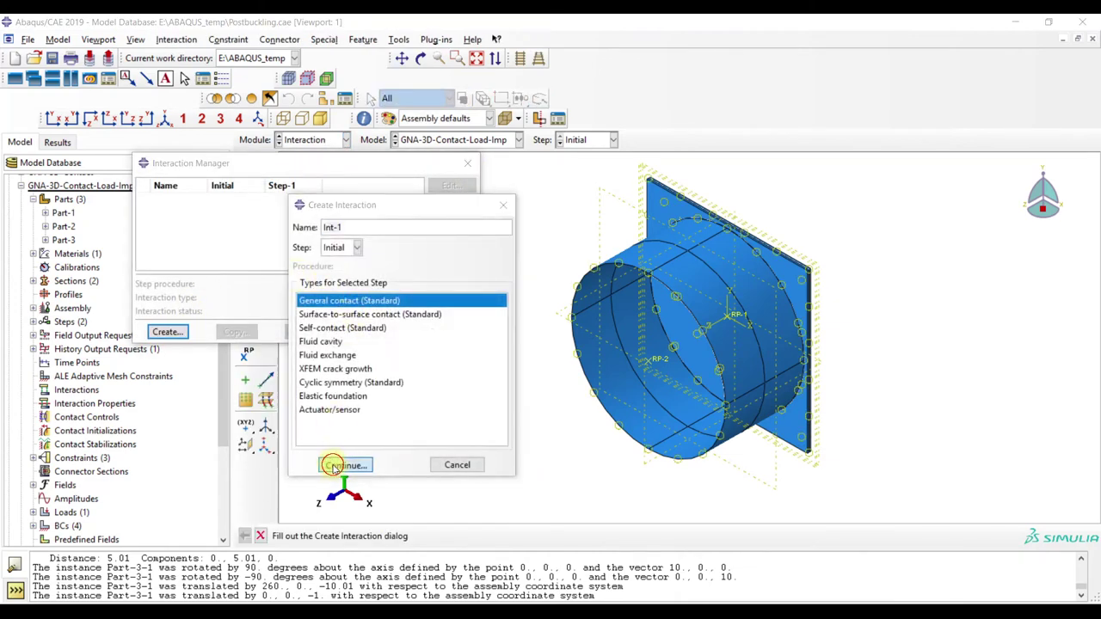
{"action": "left_click", "coordinate": [333, 465]}
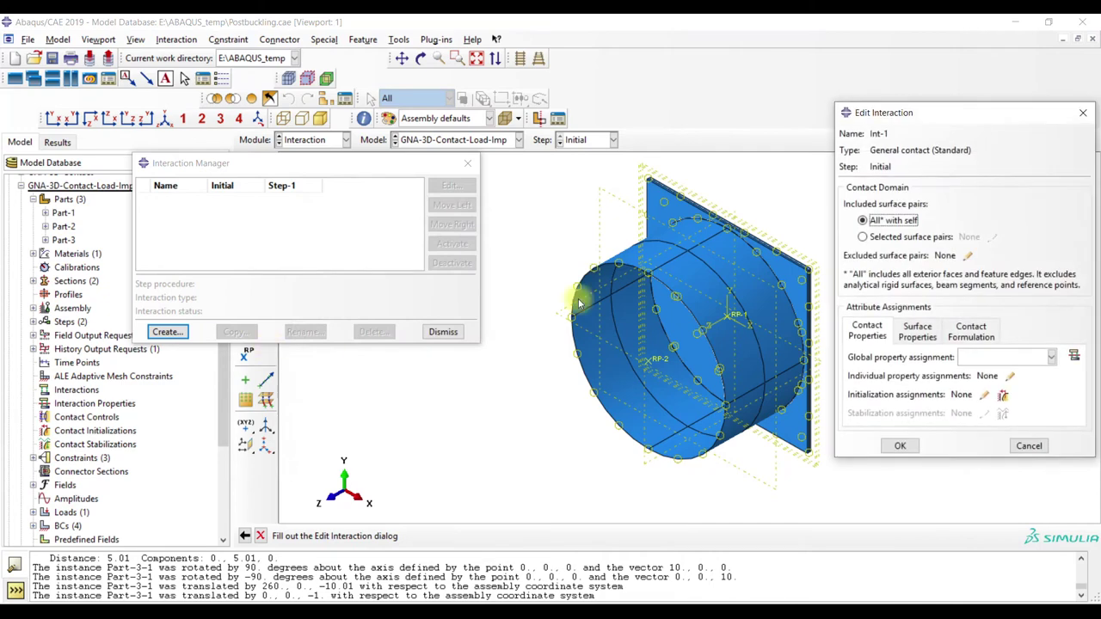
{"action": "left_click", "coordinate": [1083, 113]}
{"action": "left_click", "coordinate": [955, 303]}
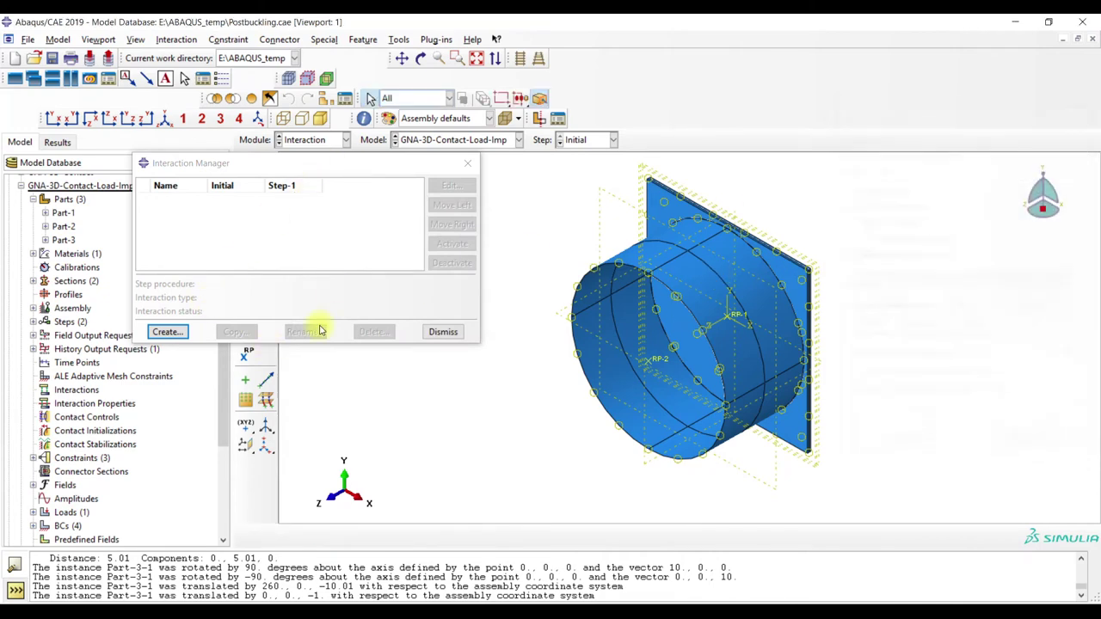
Start a surface-to-surface contact (Standard) interaction named Int-1 in the Initial step
{"action": "left_click", "coordinate": [167, 331]}
{"action": "left_click", "coordinate": [366, 315]}
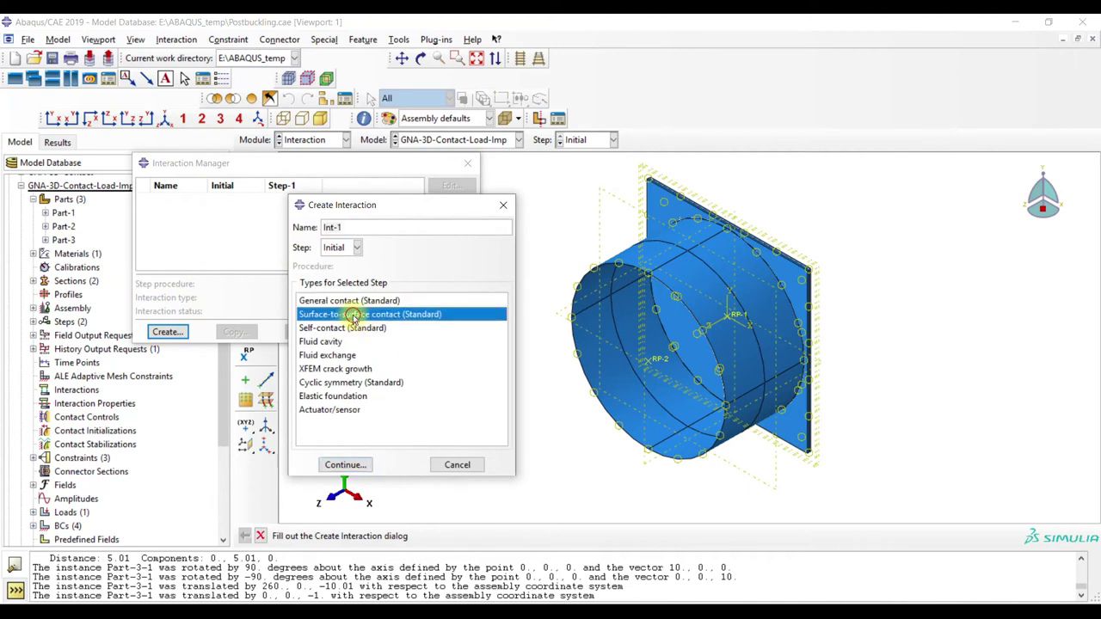
{"action": "left_click", "coordinate": [345, 465]}
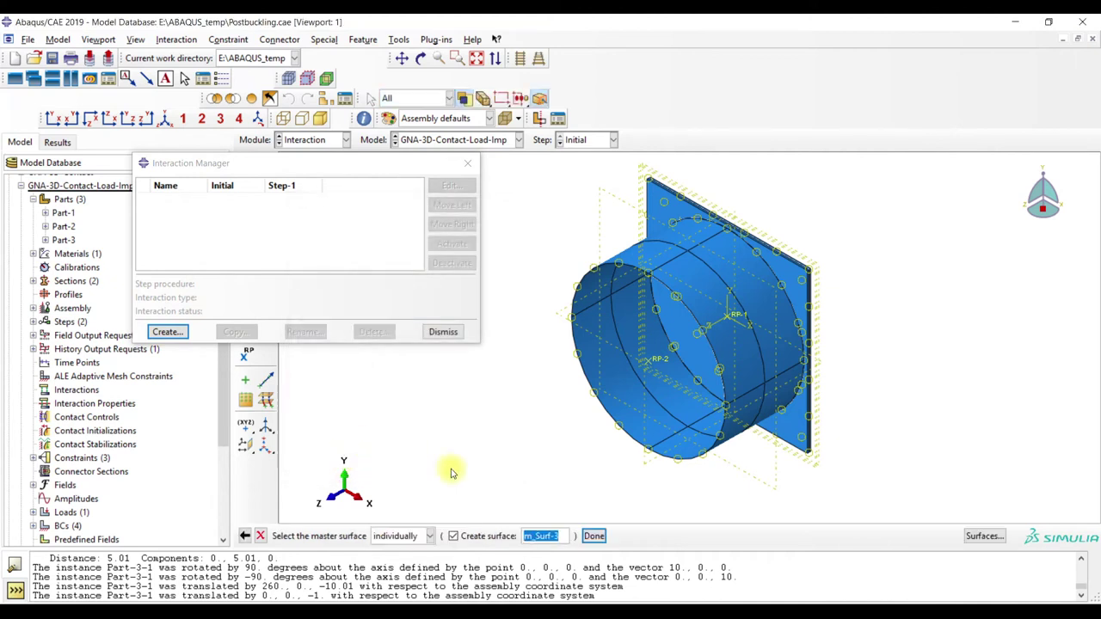
Remove instances Part-1-1 and Part-2-1 from the display group so that only the Part-3 plate is shown
{"action": "left_click", "coordinate": [457, 57]}
{"action": "left_click_drag", "start_coordinate": [784, 248], "coordinate": [848, 224]}
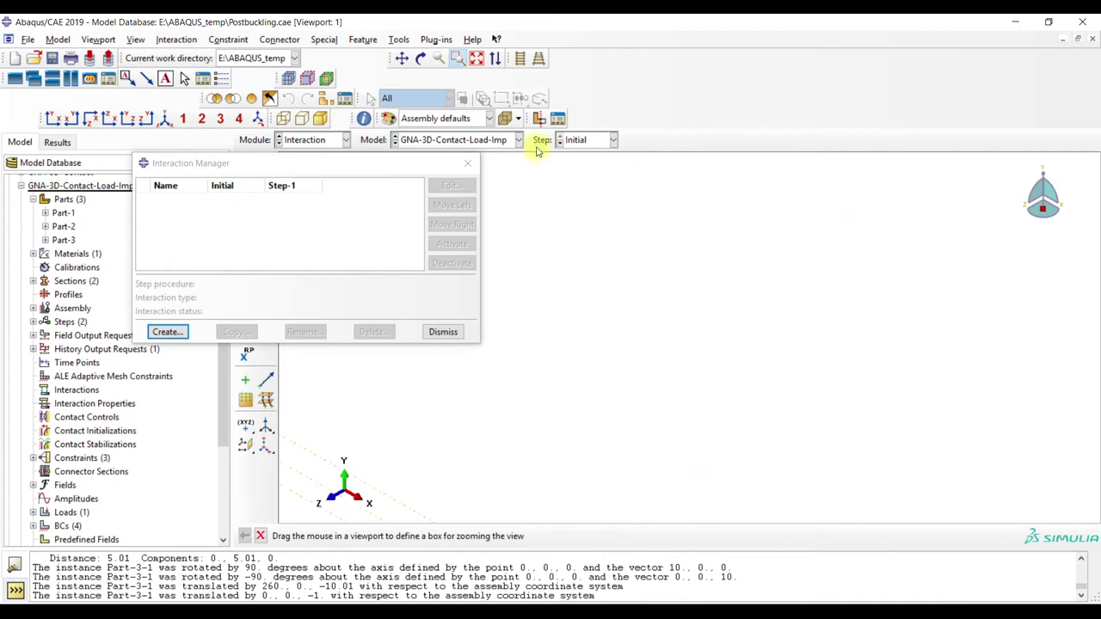
{"action": "left_click", "coordinate": [475, 59]}
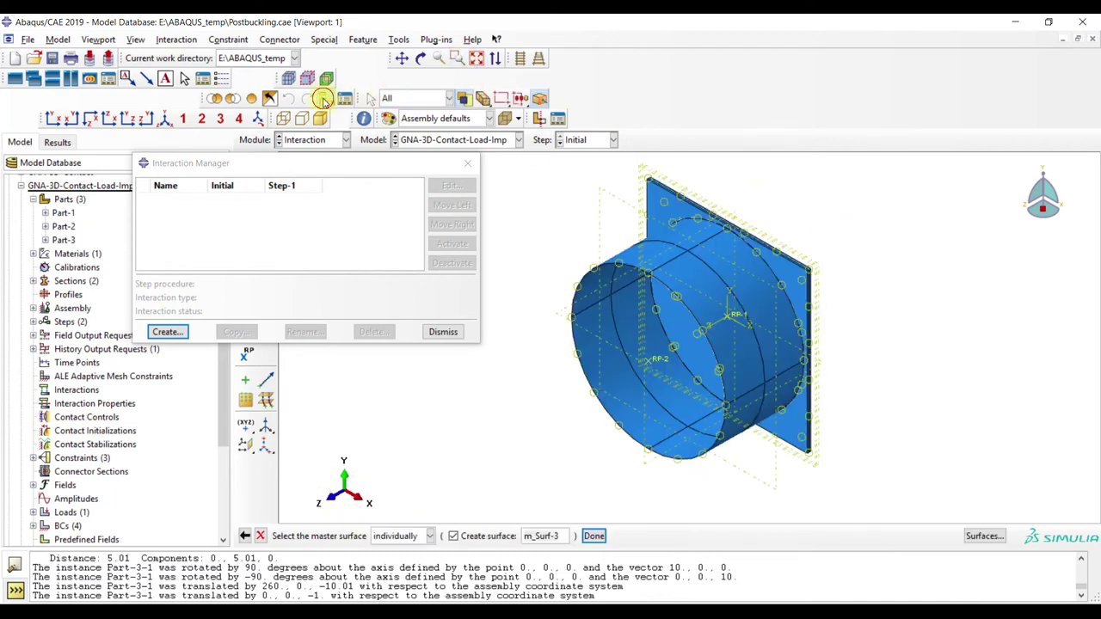
{"action": "left_click", "coordinate": [322, 100]}
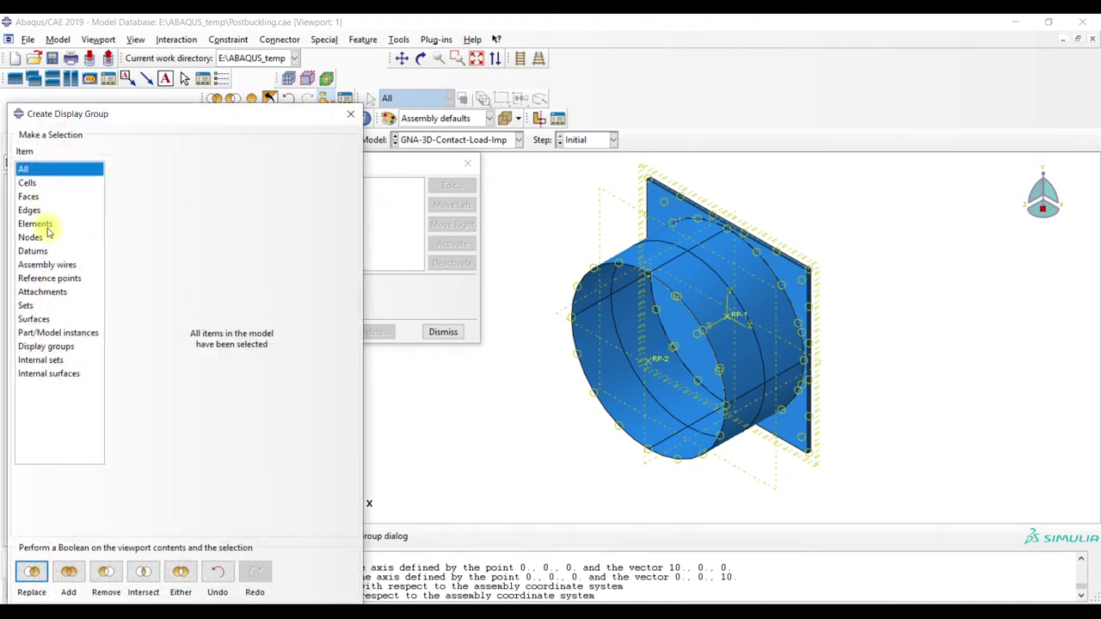
{"action": "left_click", "coordinate": [42, 334]}
{"action": "left_click_drag", "start_coordinate": [145, 190], "coordinate": [150, 163]}
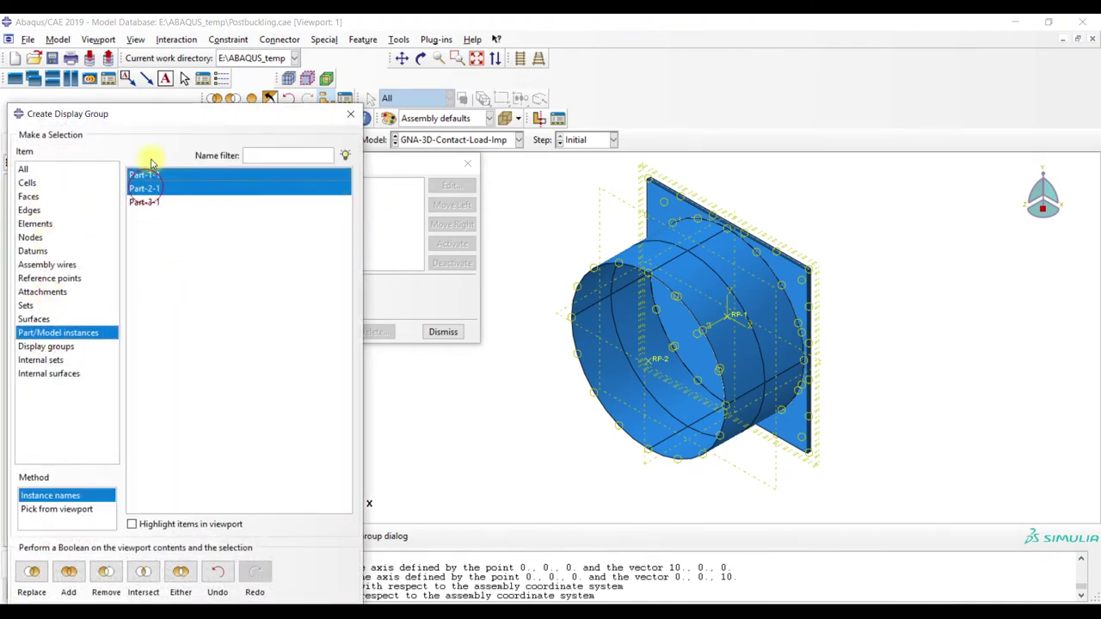
{"action": "left_click", "coordinate": [106, 572]}
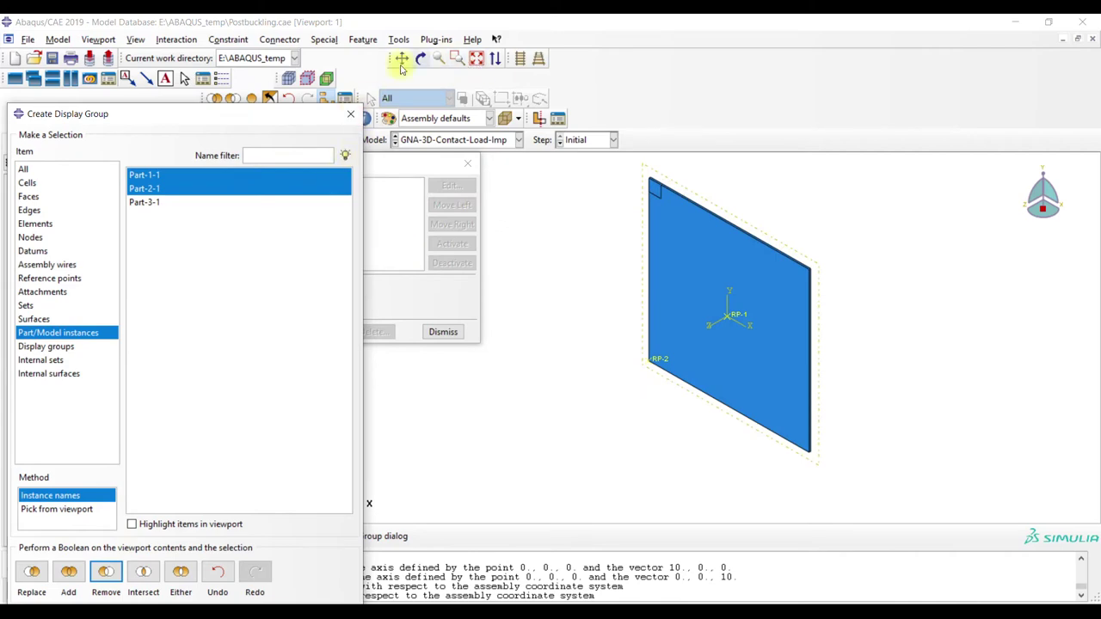
{"action": "left_click", "coordinate": [541, 207]}
{"action": "left_click", "coordinate": [351, 113]}
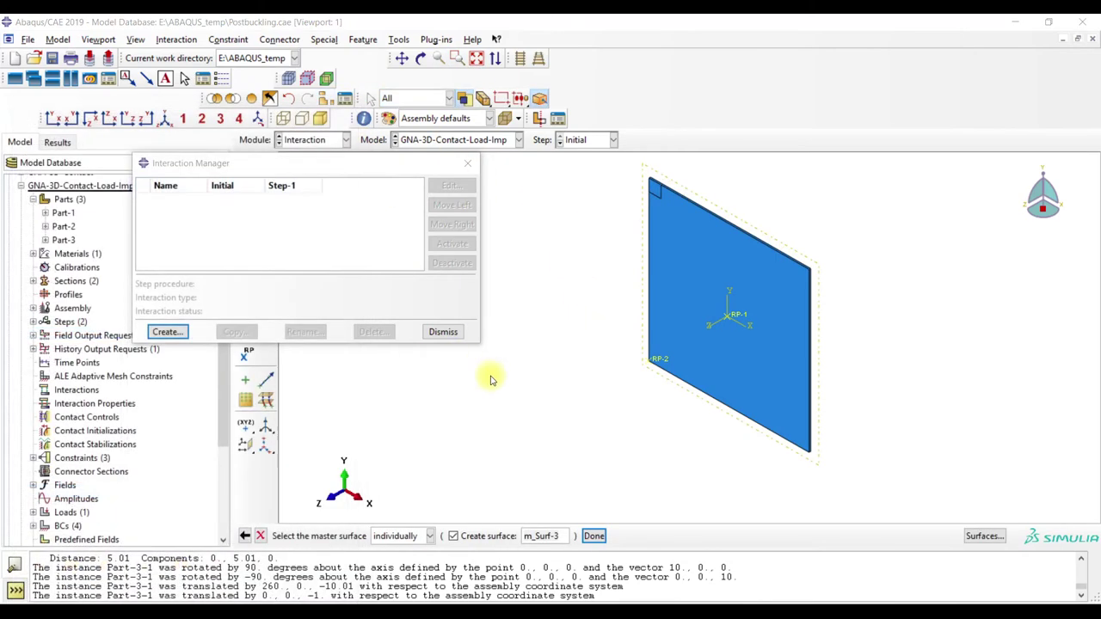
Define master surface m_Surf-3 from the large front face and the small corner face of the Part-3 plate
{"action": "left_click", "coordinate": [703, 293]}
{"action": "left_click", "coordinate": [654, 186]}
{"action": "left_click", "coordinate": [594, 536]}
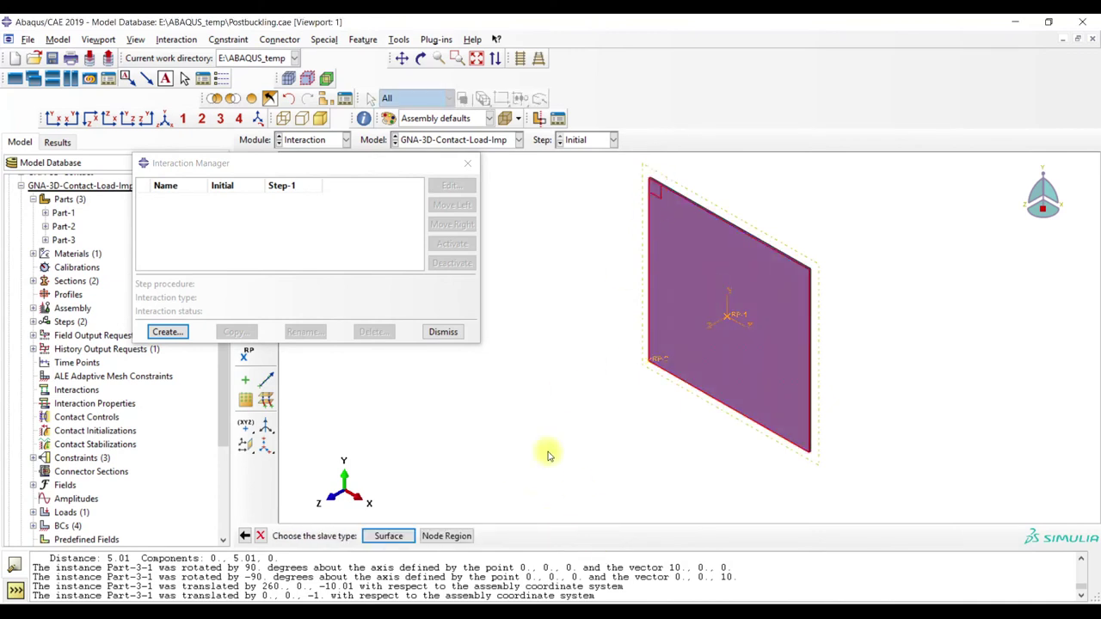
Restore all instances to the display, hide Part-3-1, and show the back face of the remaining plate
{"action": "left_click", "coordinate": [250, 99]}
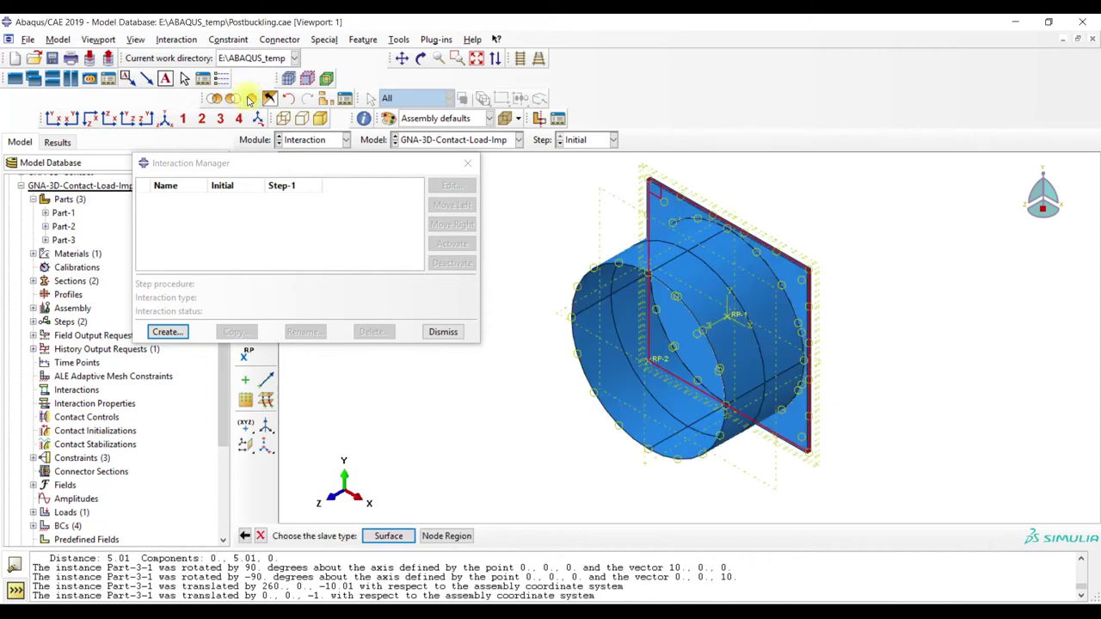
{"action": "left_click", "coordinate": [324, 99]}
{"action": "left_click", "coordinate": [145, 201]}
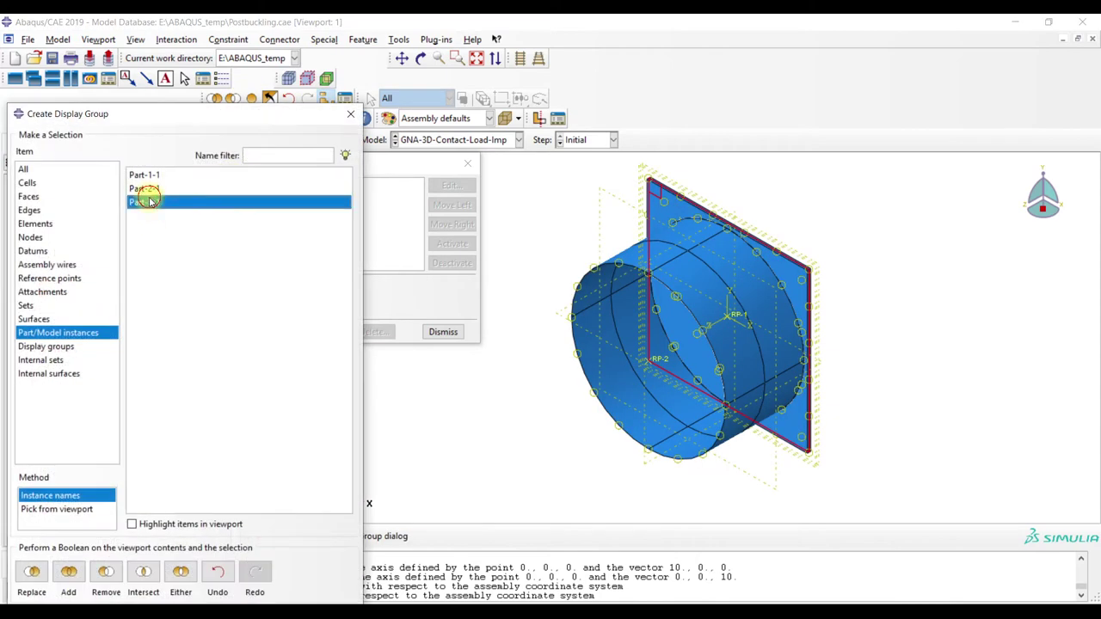
{"action": "left_click", "coordinate": [105, 575]}
{"action": "left_click_drag", "start_coordinate": [1048, 225], "coordinate": [978, 228]}
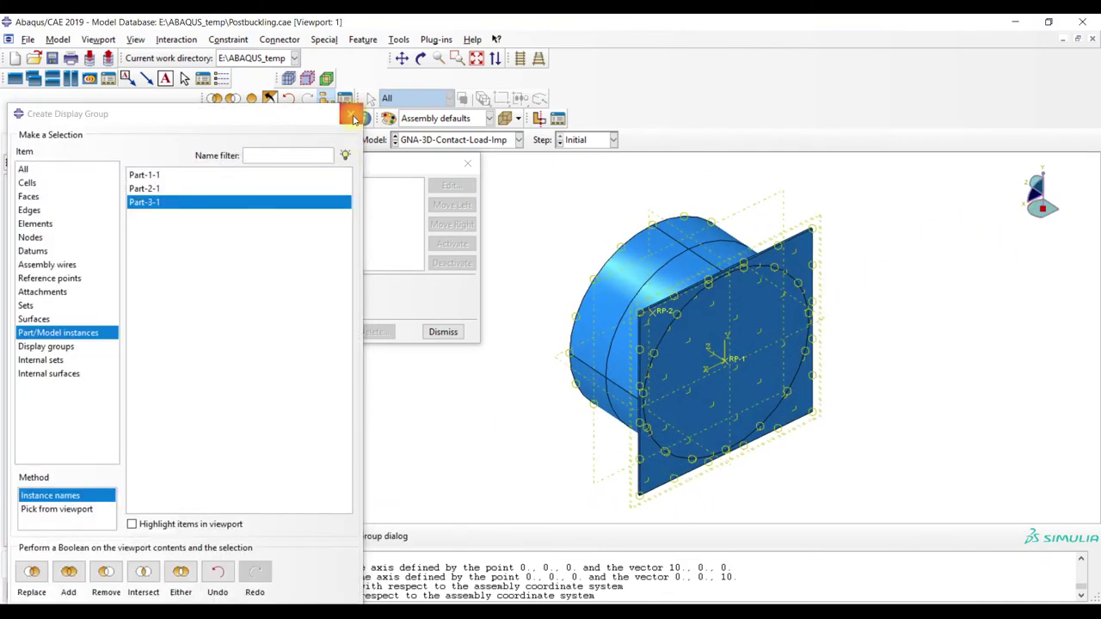
{"action": "left_click", "coordinate": [352, 115]}
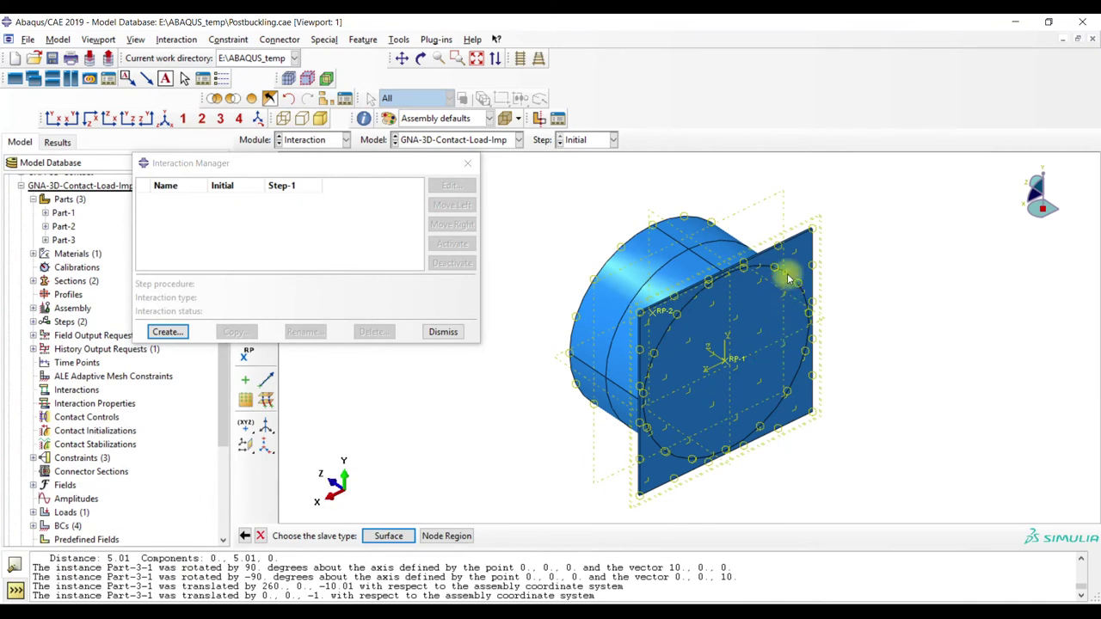
Define slave surface s_Surf-3 from the corner region and the circular region on the back face of the displayed plate
{"action": "left_click", "coordinate": [392, 535]}
{"action": "left_click", "coordinate": [792, 265]}
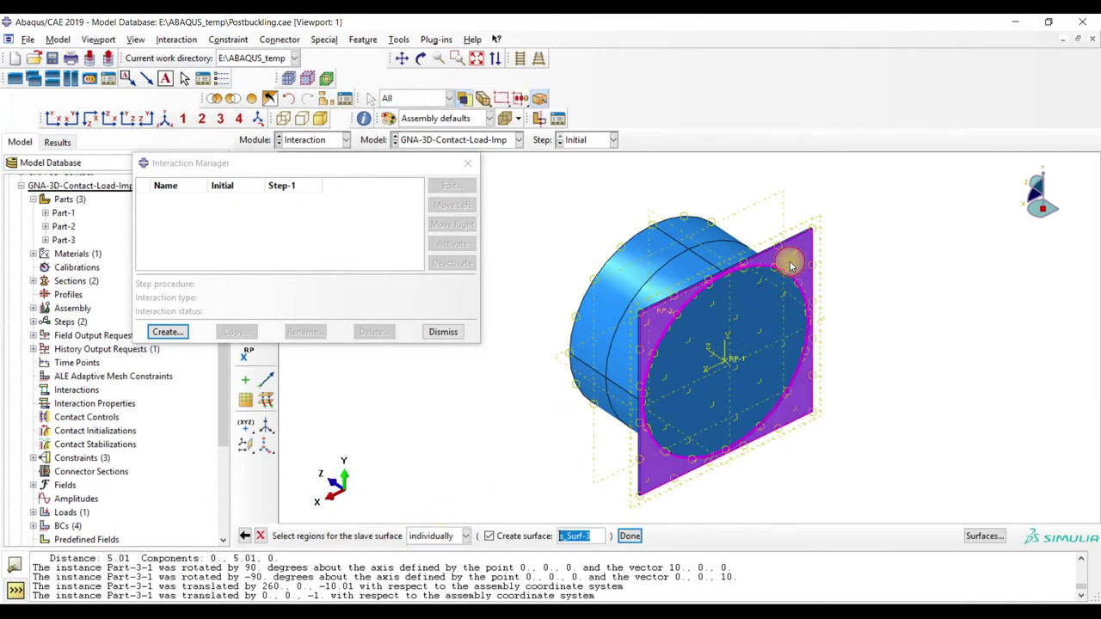
{"action": "left_click", "coordinate": [867, 372]}
{"action": "left_click", "coordinate": [790, 318]}
{"action": "left_click", "coordinate": [627, 536]}
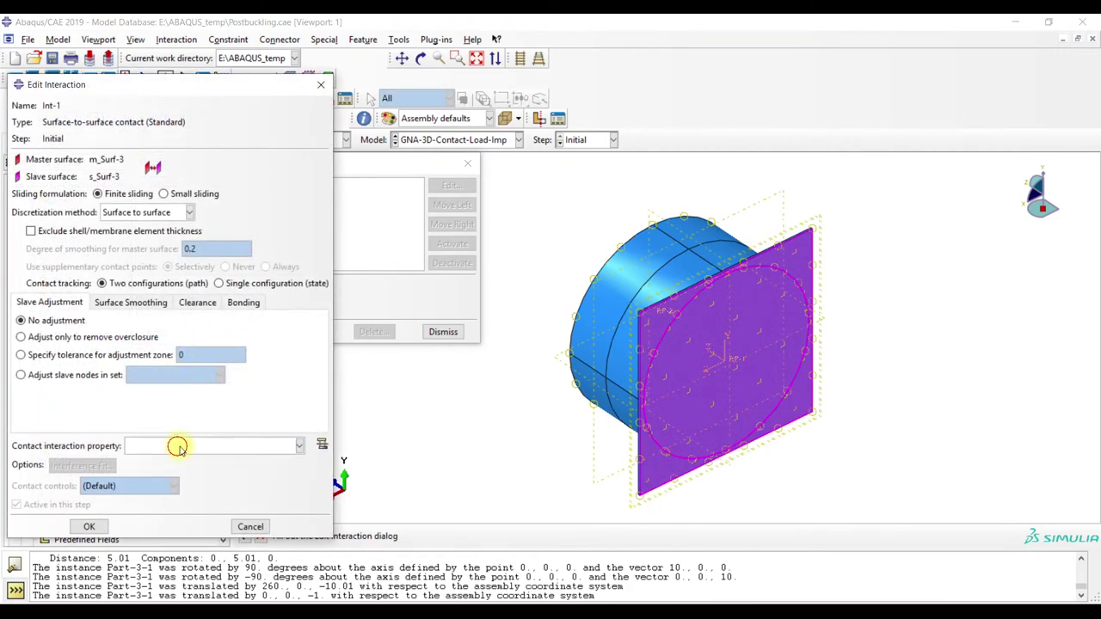
Create contact property IntProp-1 with frictionless tangential and "Hard" Contact normal behavior, and complete interaction Int-1 with it
{"action": "left_click", "coordinate": [321, 444]}
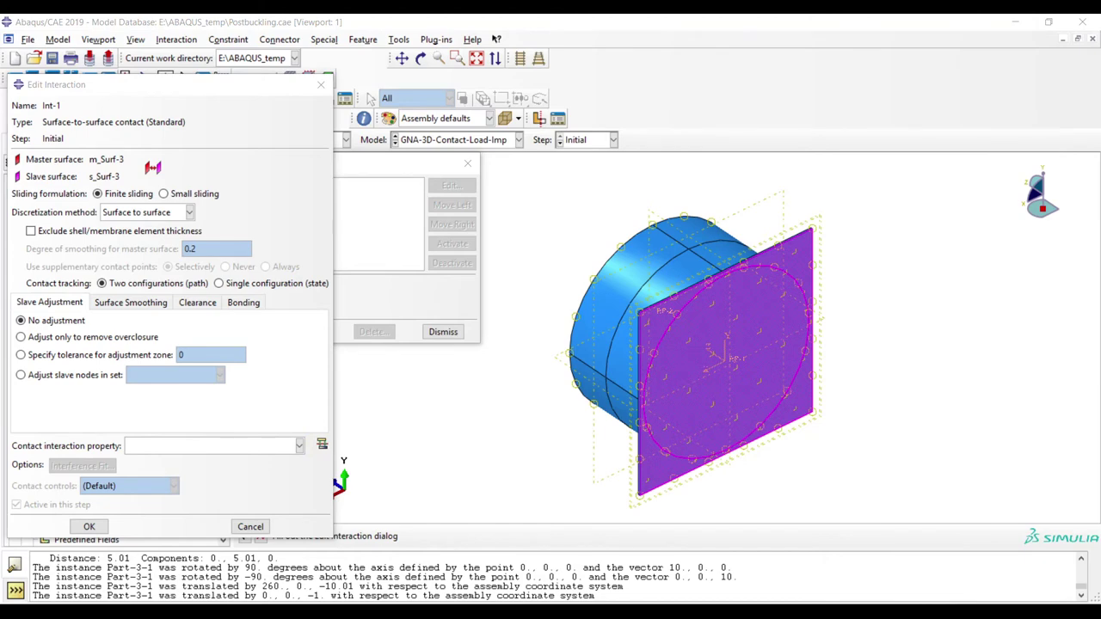
{"action": "left_click", "coordinate": [274, 329]}
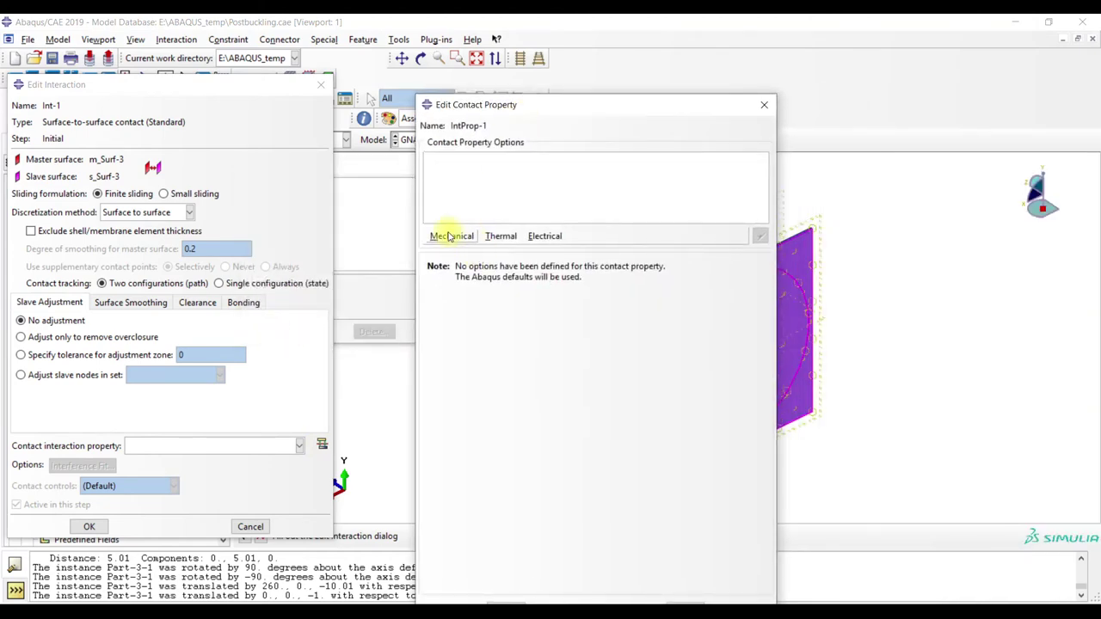
{"action": "left_click", "coordinate": [450, 235]}
{"action": "left_click", "coordinate": [455, 253]}
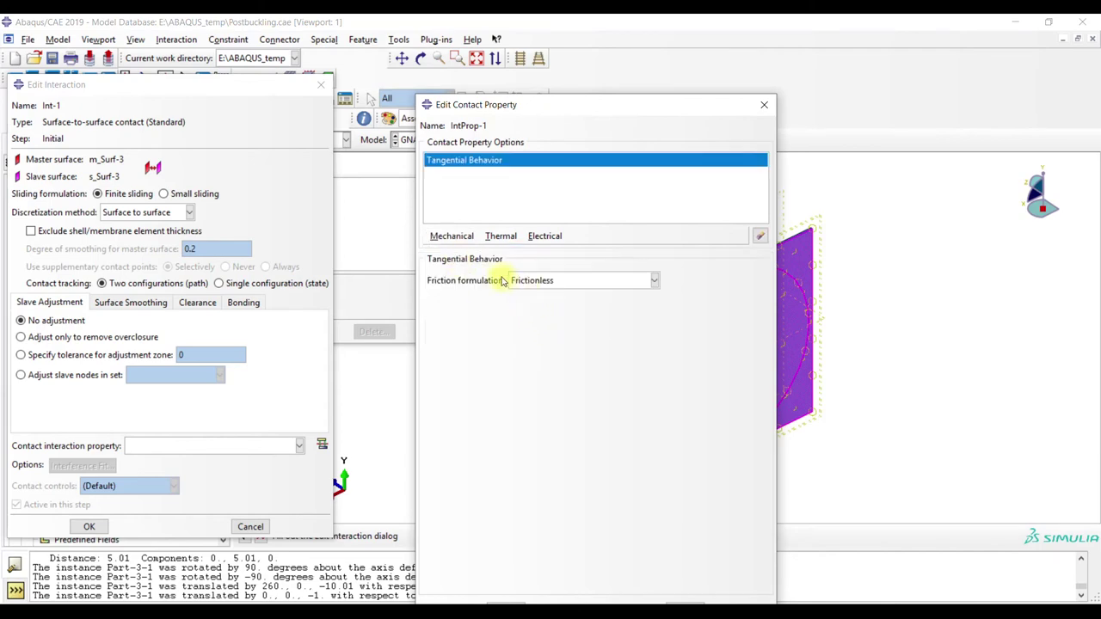
{"action": "left_click", "coordinate": [451, 236]}
{"action": "left_click", "coordinate": [463, 263]}
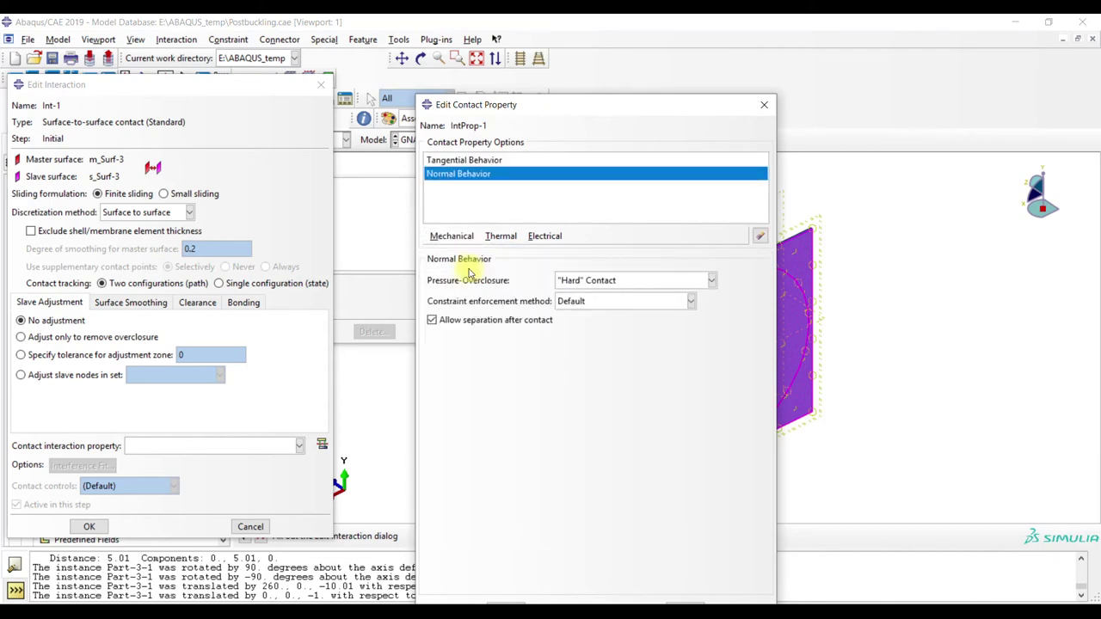
{"action": "left_click", "coordinate": [504, 601]}
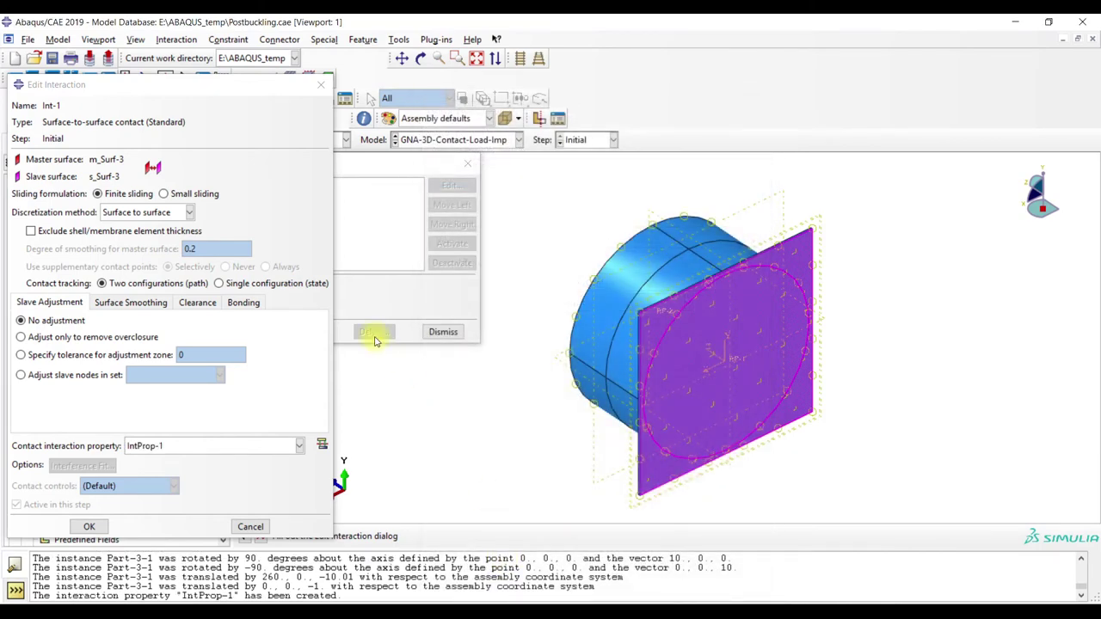
{"action": "left_click", "coordinate": [89, 526]}
{"action": "left_click", "coordinate": [467, 162]}
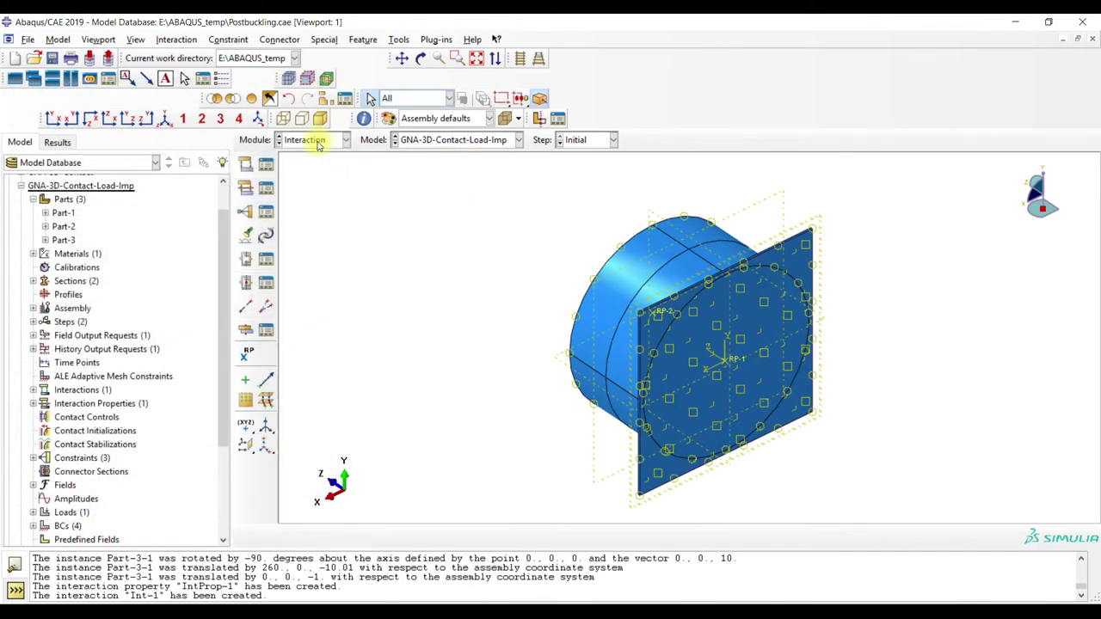
Switch to the Mesh module and display Part-3 as the individual part to work on
{"action": "left_click", "coordinate": [314, 139]}
{"action": "left_click", "coordinate": [312, 237]}
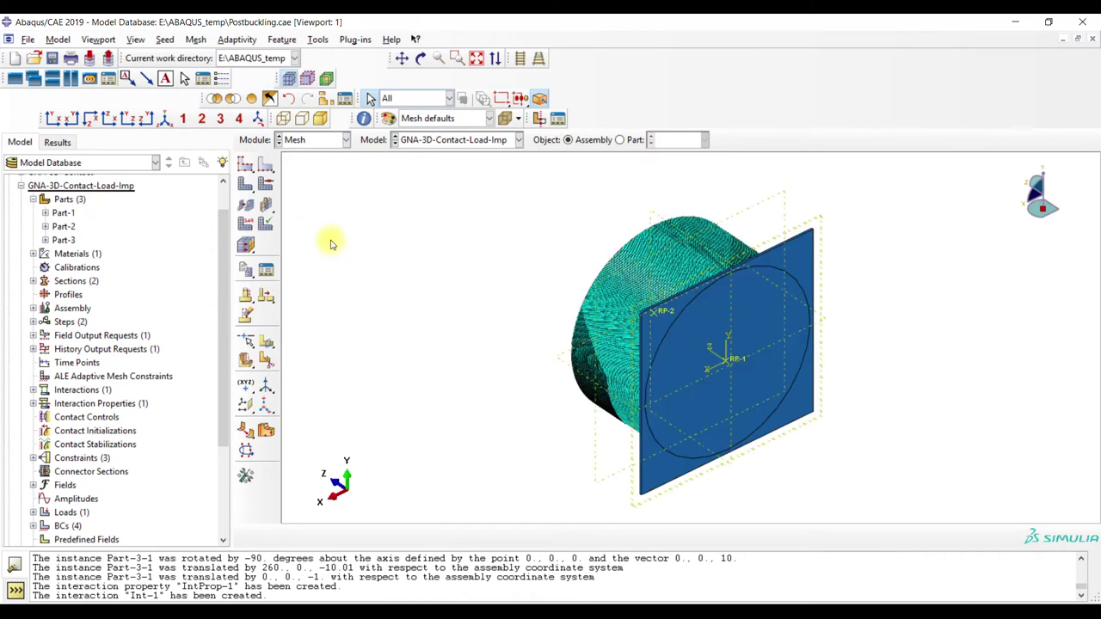
{"action": "left_click", "coordinate": [164, 118]}
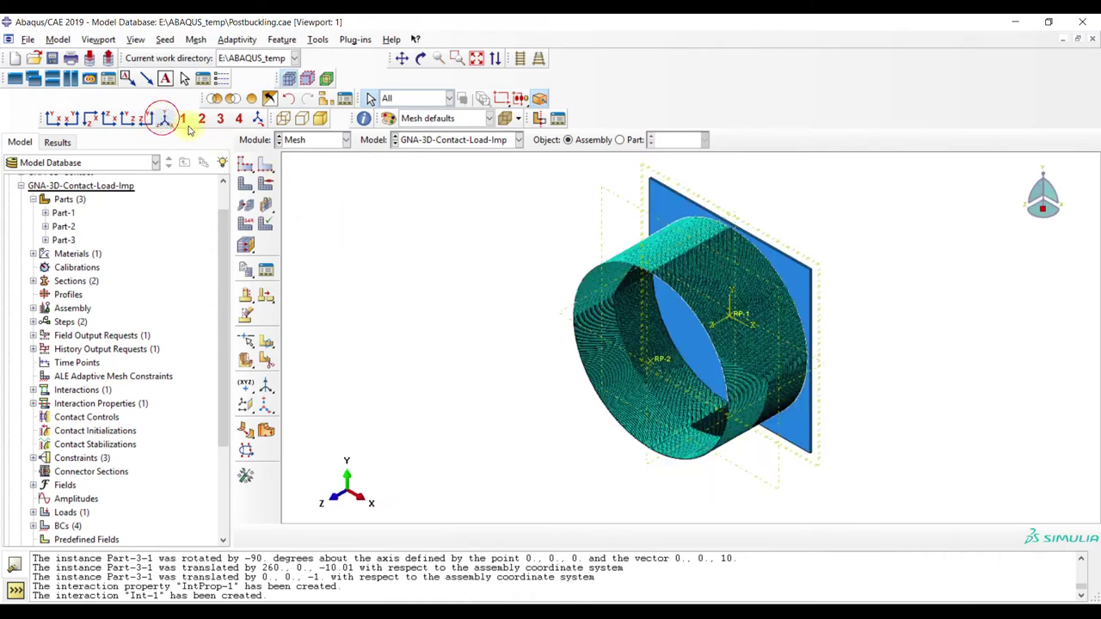
{"action": "left_click", "coordinate": [619, 139]}
{"action": "left_click", "coordinate": [663, 141]}
{"action": "left_click", "coordinate": [671, 170]}
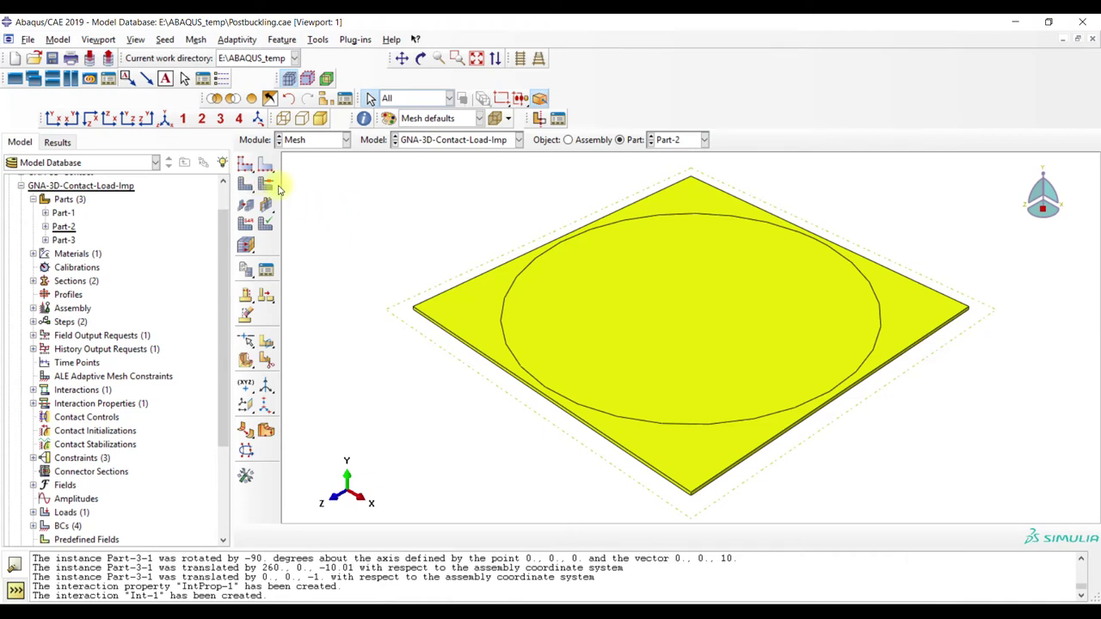
{"action": "left_click", "coordinate": [680, 141]}
{"action": "left_click", "coordinate": [669, 182]}
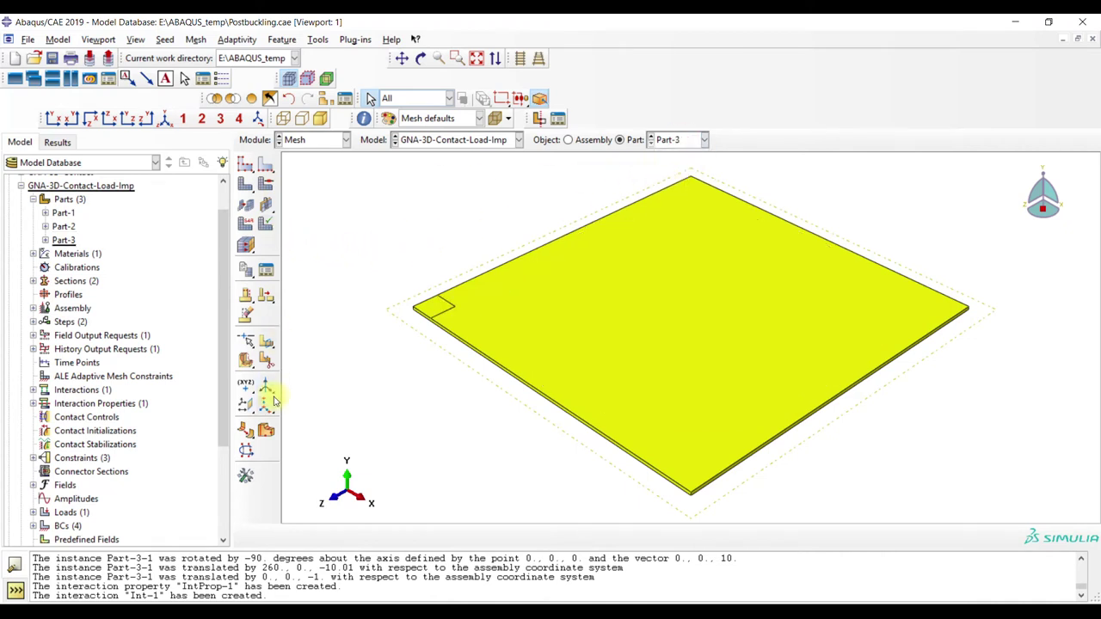
{"action": "left_click", "coordinate": [247, 410]}
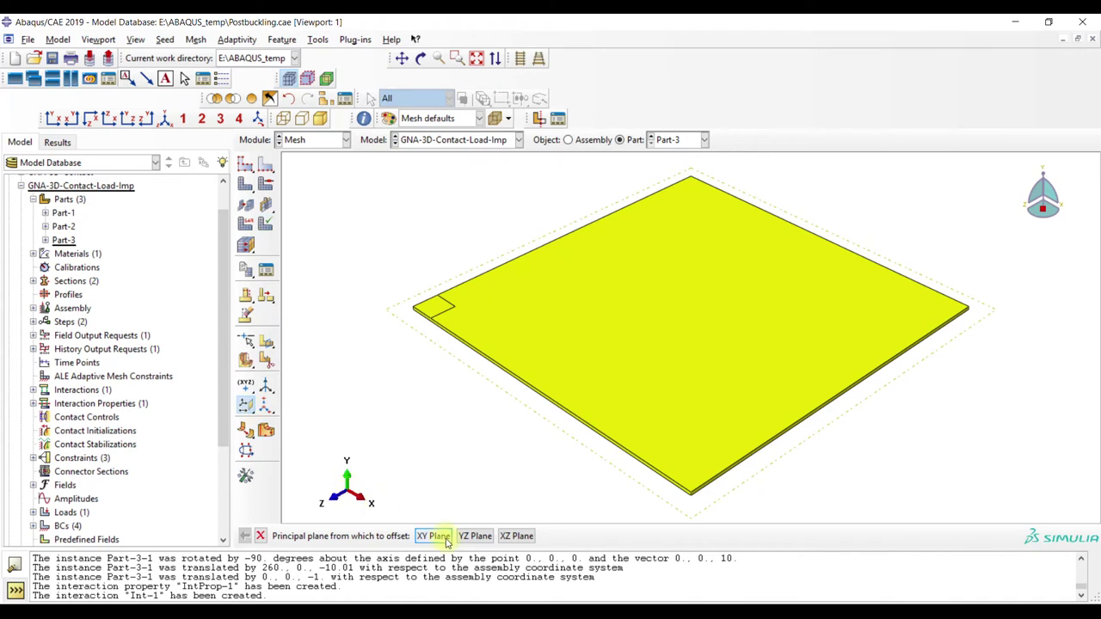
{"action": "left_click_drag", "start_coordinate": [254, 415], "coordinate": [306, 411]}
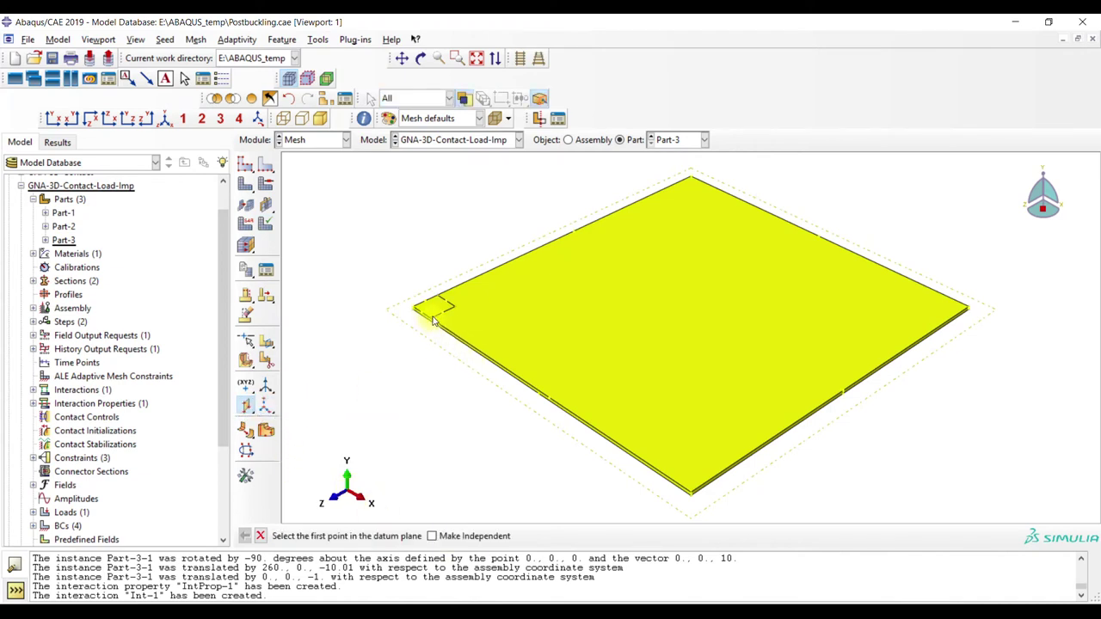
{"action": "left_click", "coordinate": [431, 319]}
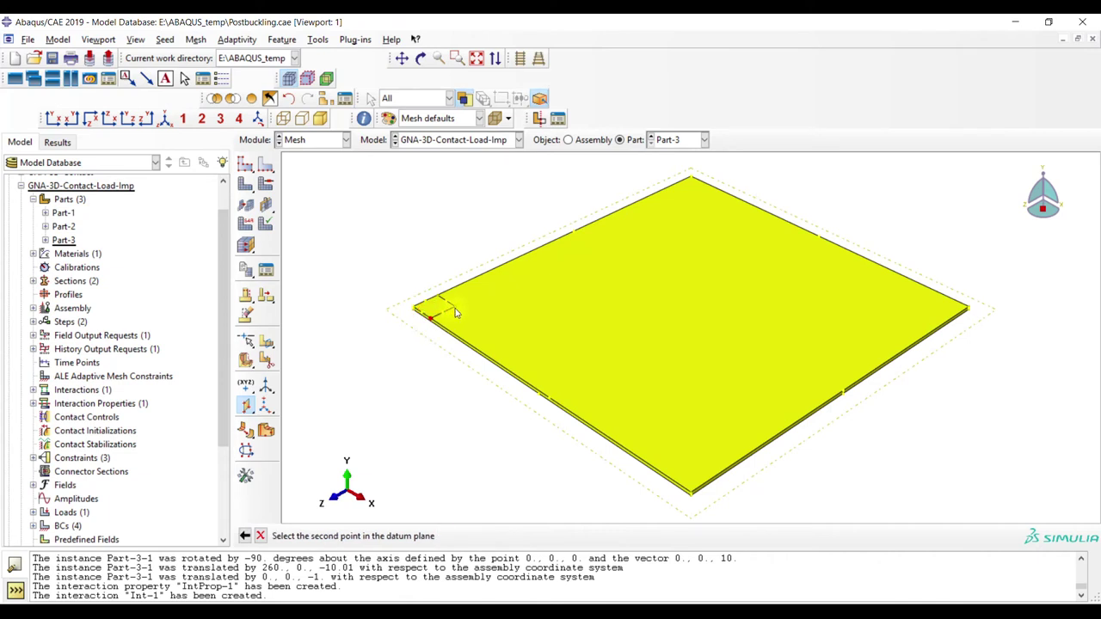
{"action": "left_click", "coordinate": [455, 310]}
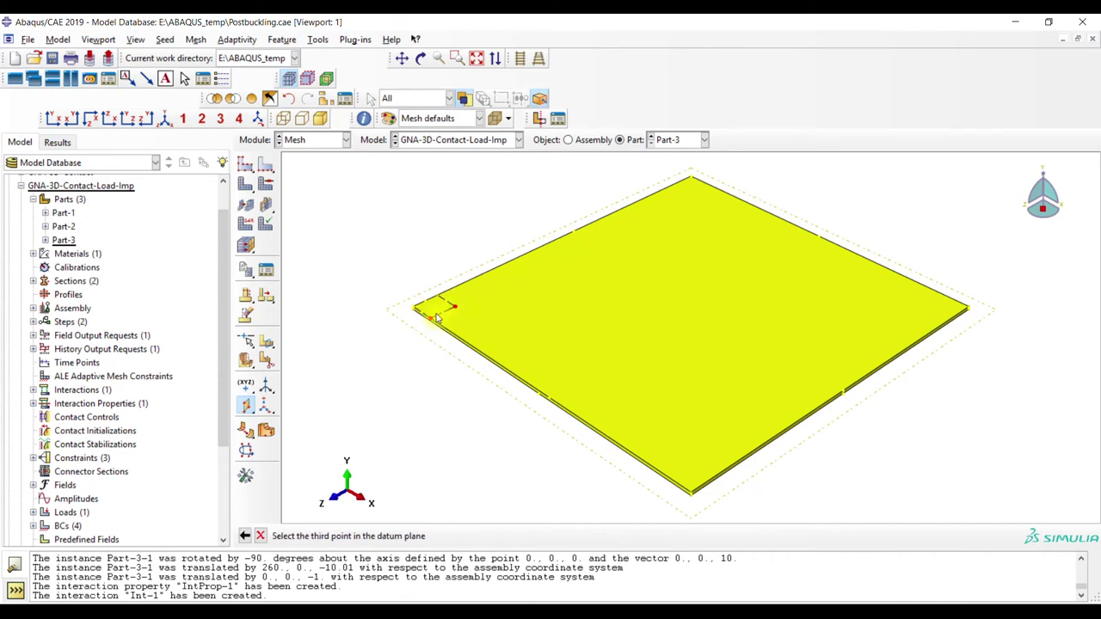
{"action": "left_click", "coordinate": [460, 58]}
{"action": "left_click_drag", "start_coordinate": [413, 300], "coordinate": [464, 339]}
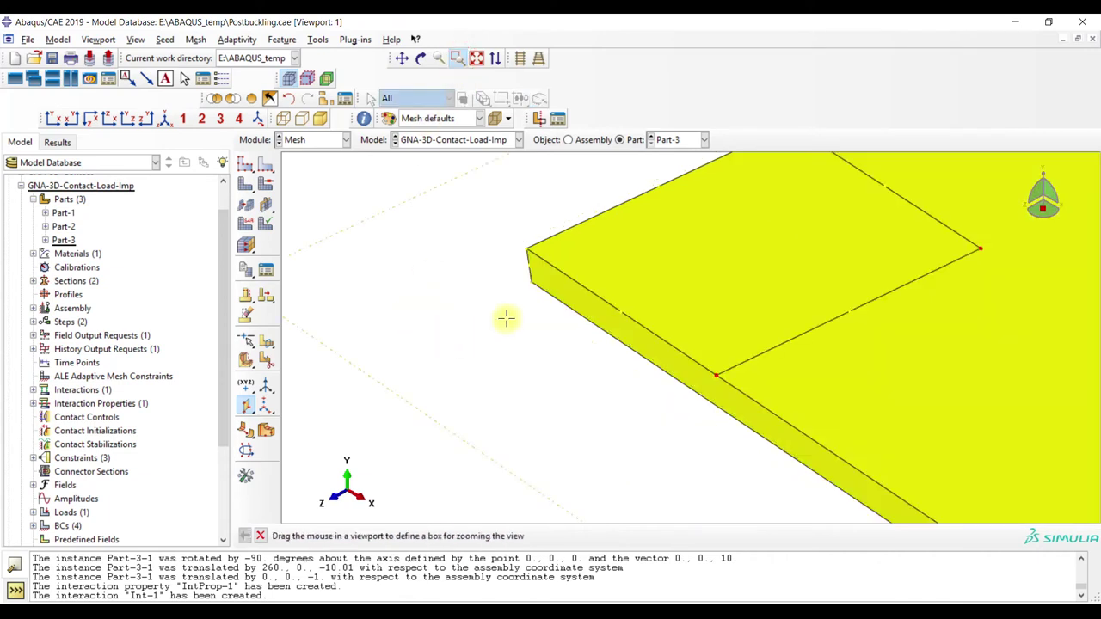
{"action": "left_click", "coordinate": [458, 59]}
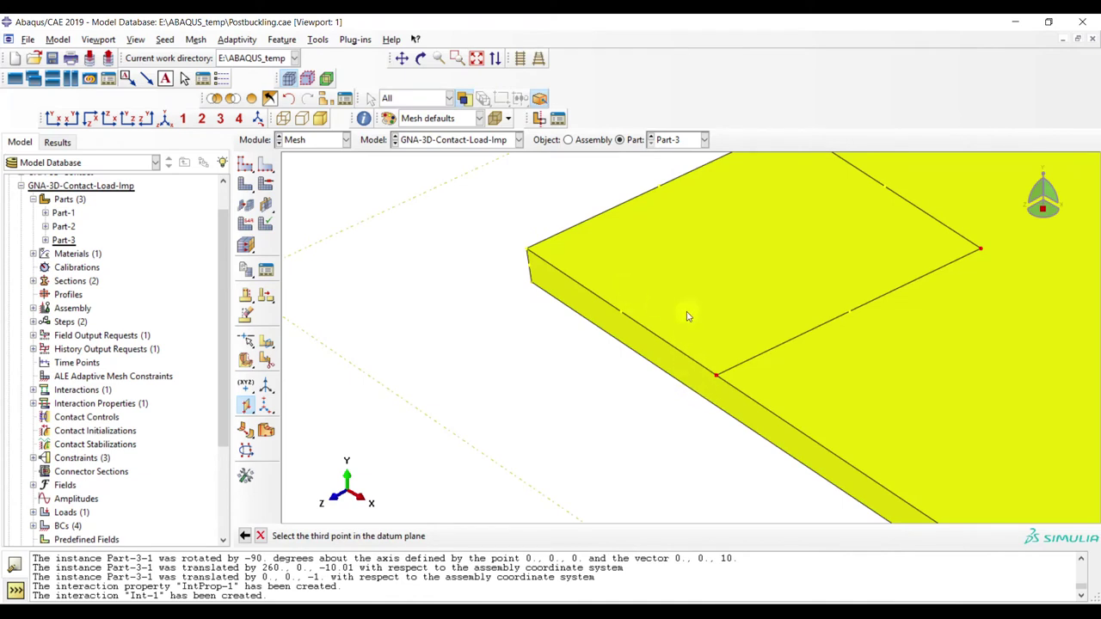
{"action": "scroll", "coordinate": [844, 325], "scroll_direction": "down", "scroll_amount": 1}
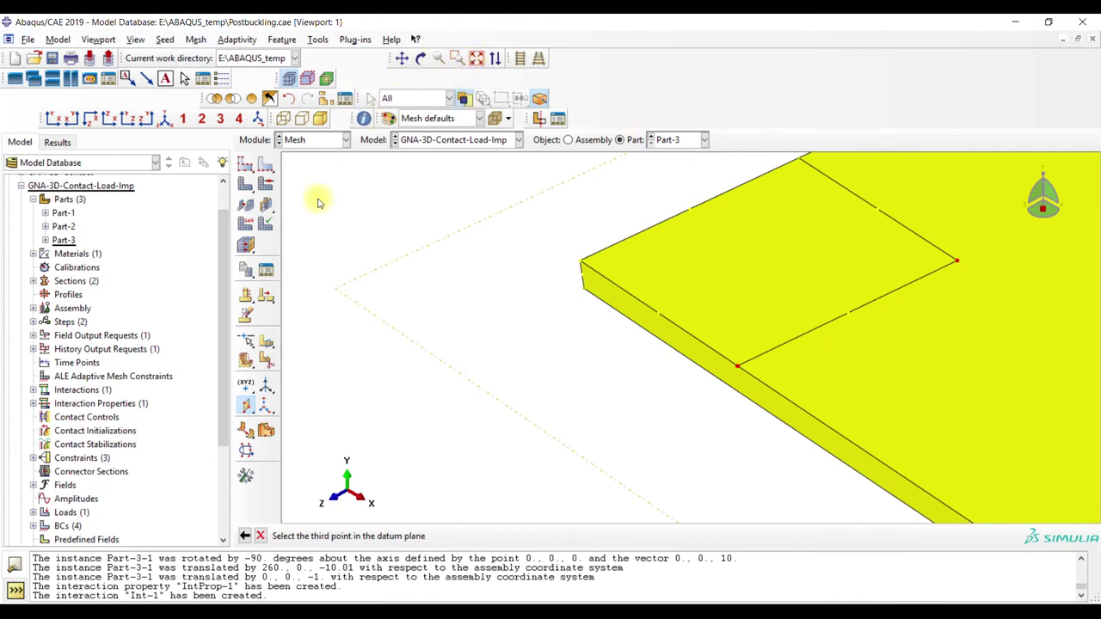
{"action": "left_click", "coordinate": [262, 538]}
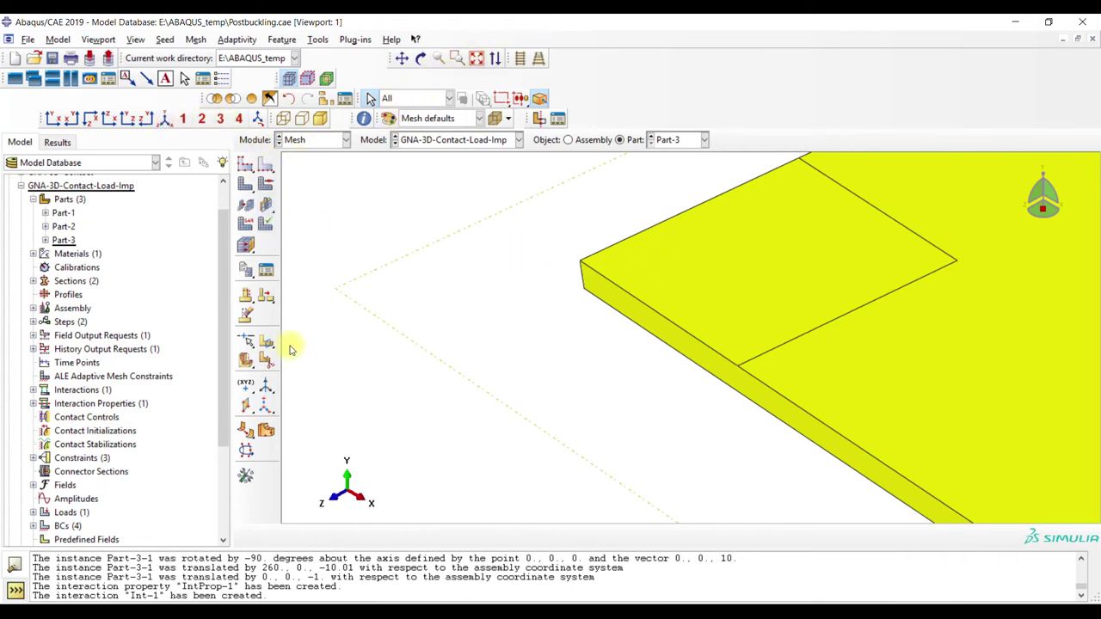
Measure the side length of Part-3's small corner square along the plate edge, between its partition point and the plate corner
{"action": "left_click", "coordinate": [253, 413]}
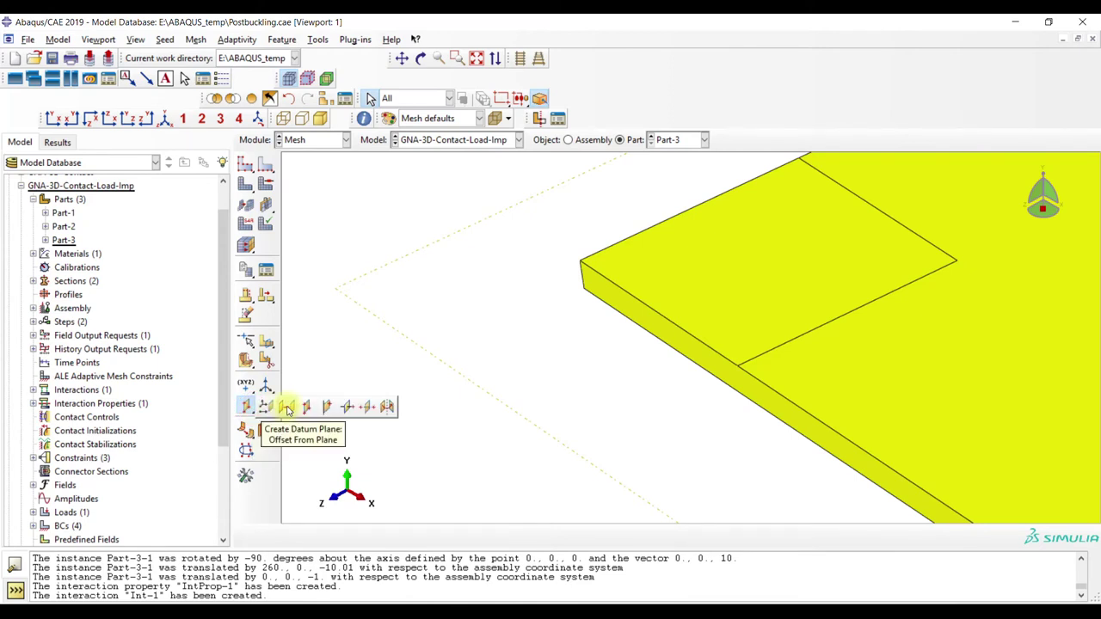
{"action": "left_click", "coordinate": [287, 408]}
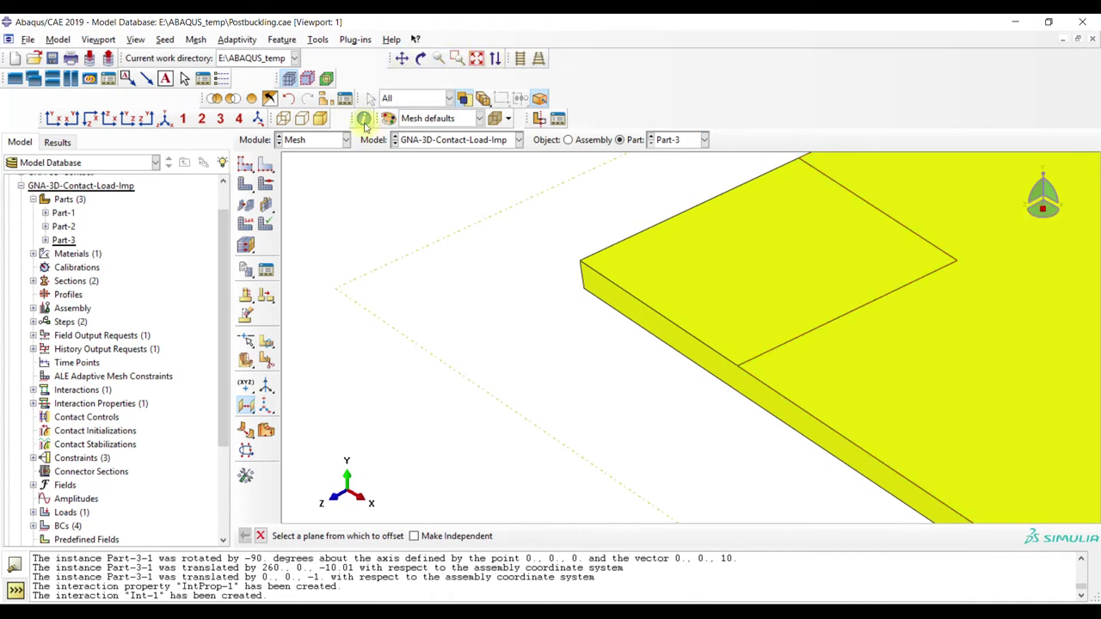
{"action": "left_click", "coordinate": [364, 119]}
{"action": "left_click", "coordinate": [375, 211]}
{"action": "left_click", "coordinate": [738, 368]}
{"action": "left_click", "coordinate": [581, 262]}
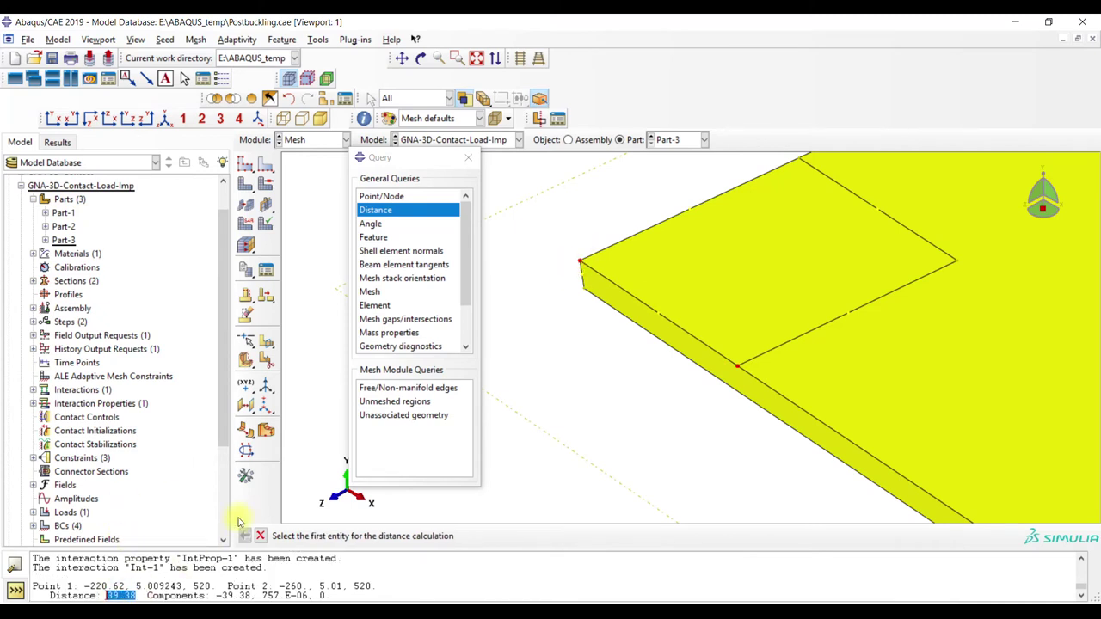
{"action": "left_click", "coordinate": [469, 158]}
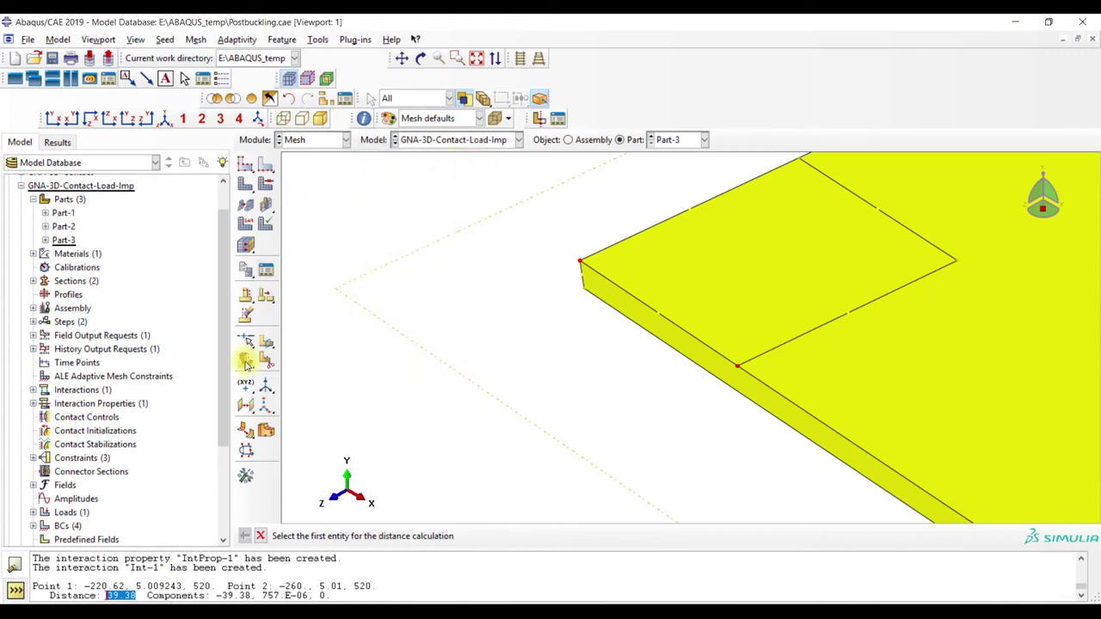
Create a datum plane offset 39.38 inward from the +Z side face of Part-3, beside the small corner square
{"action": "left_click", "coordinate": [245, 408]}
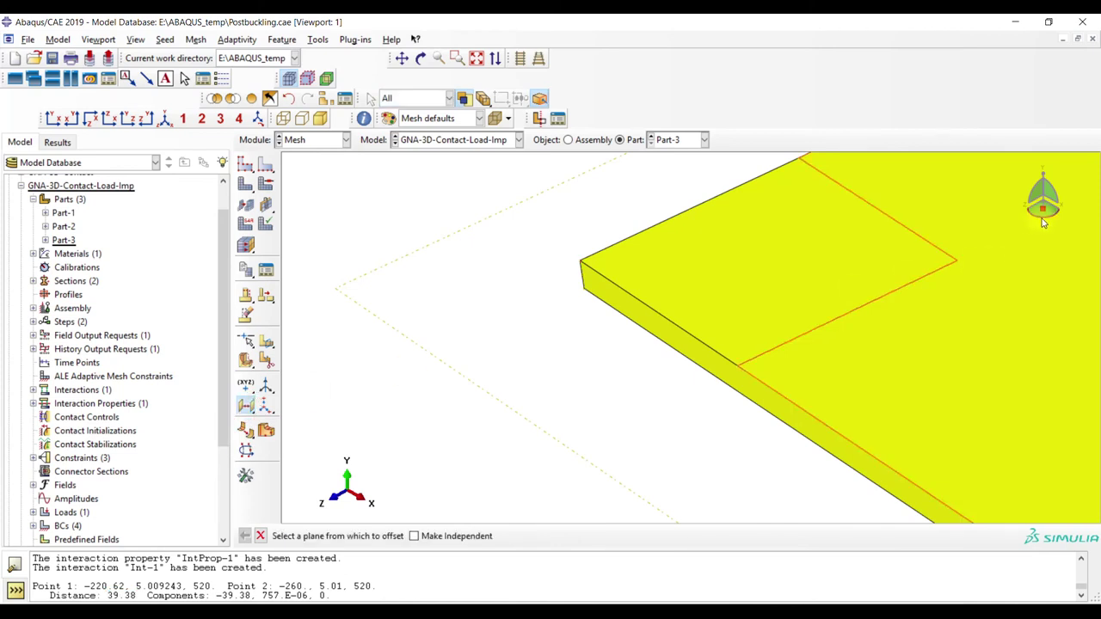
{"action": "left_click", "coordinate": [663, 333]}
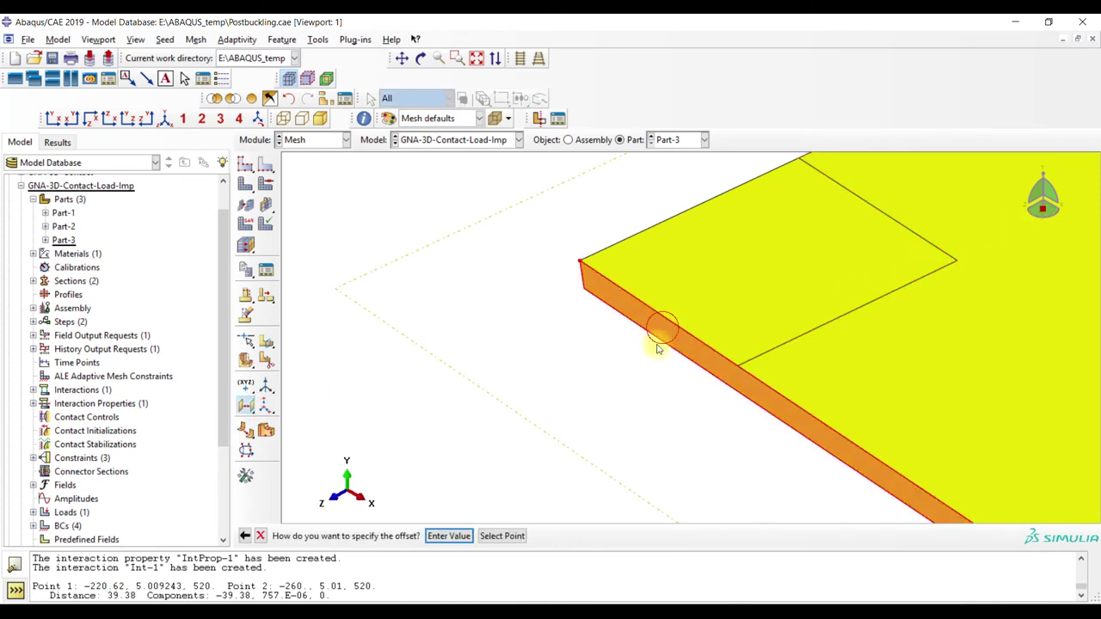
{"action": "left_click", "coordinate": [448, 536]}
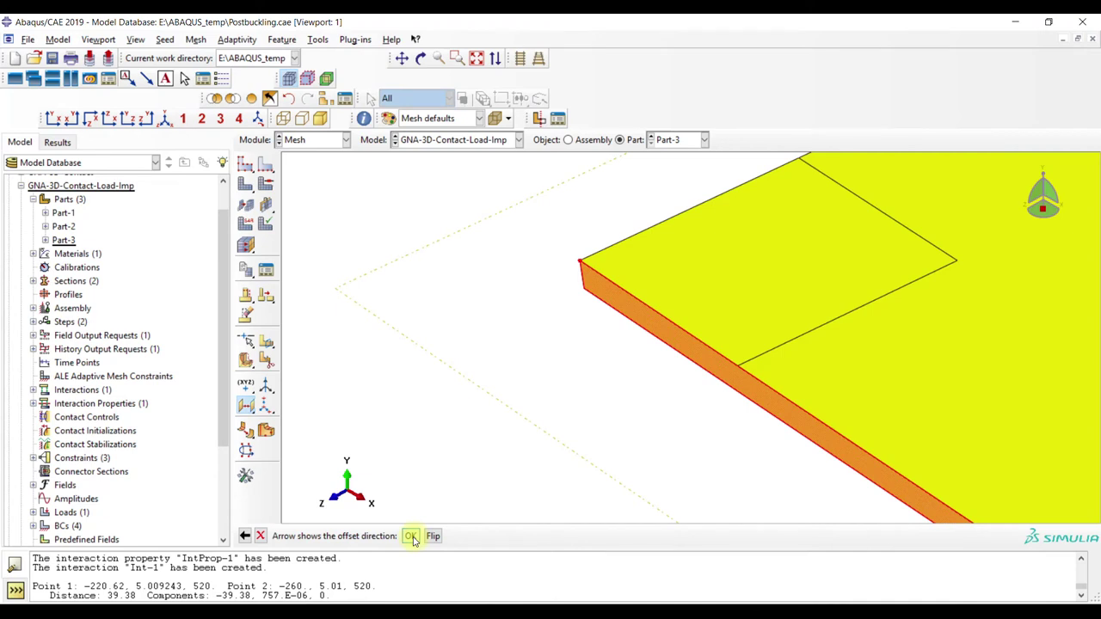
{"action": "scroll", "coordinate": [575, 418], "scroll_direction": "down", "scroll_amount": 5}
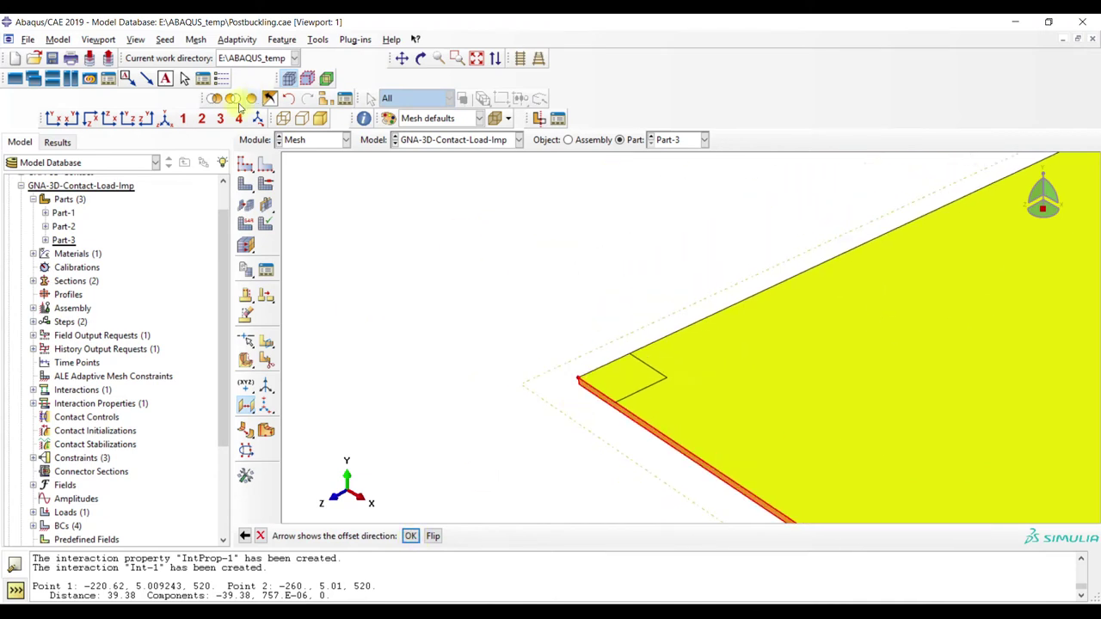
{"action": "left_click", "coordinate": [165, 118]}
{"action": "left_click", "coordinate": [431, 535]}
{"action": "left_click", "coordinate": [412, 536]}
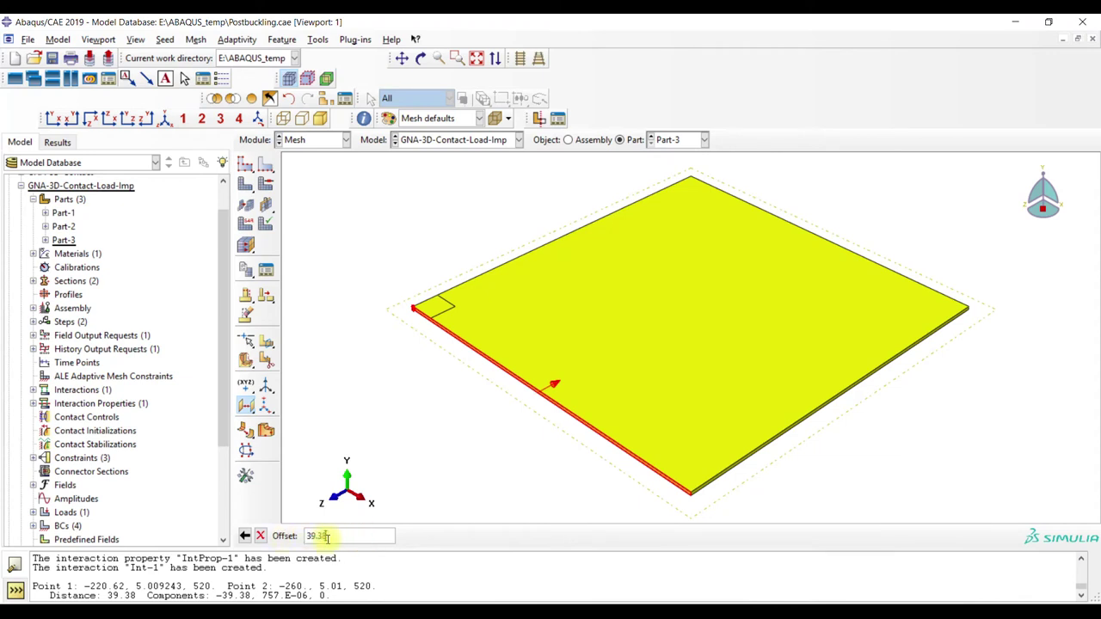
{"action": "key", "text": "Return"}
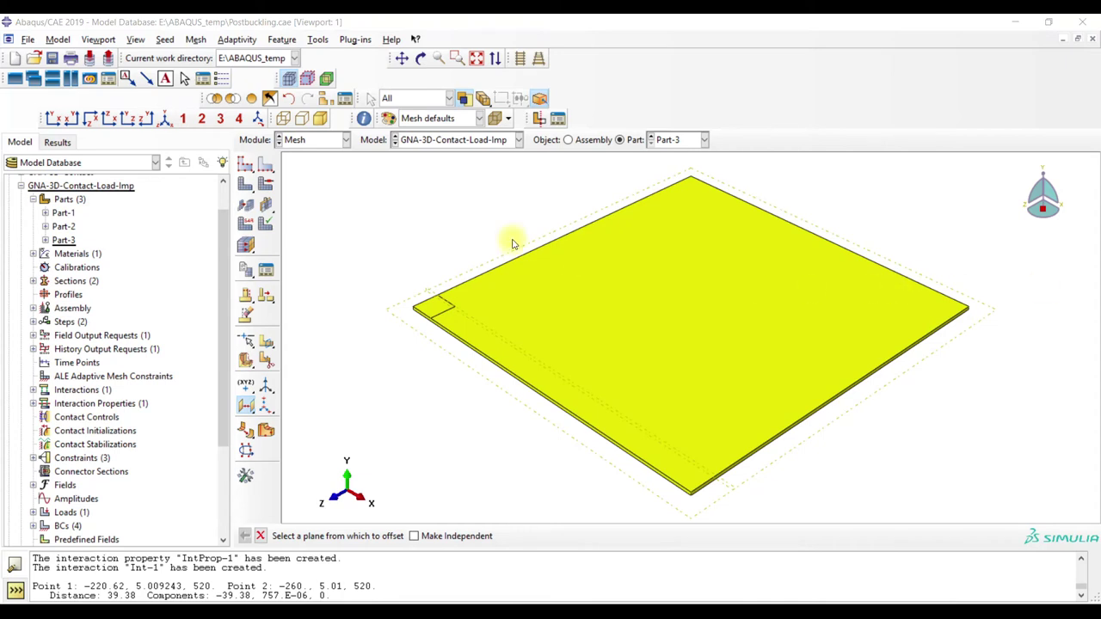
Create a second datum plane offset 39.38 inward from Part-3's -X side face, beside the small corner square
{"action": "left_click", "coordinate": [90, 118]}
{"action": "left_click", "coordinate": [71, 117]}
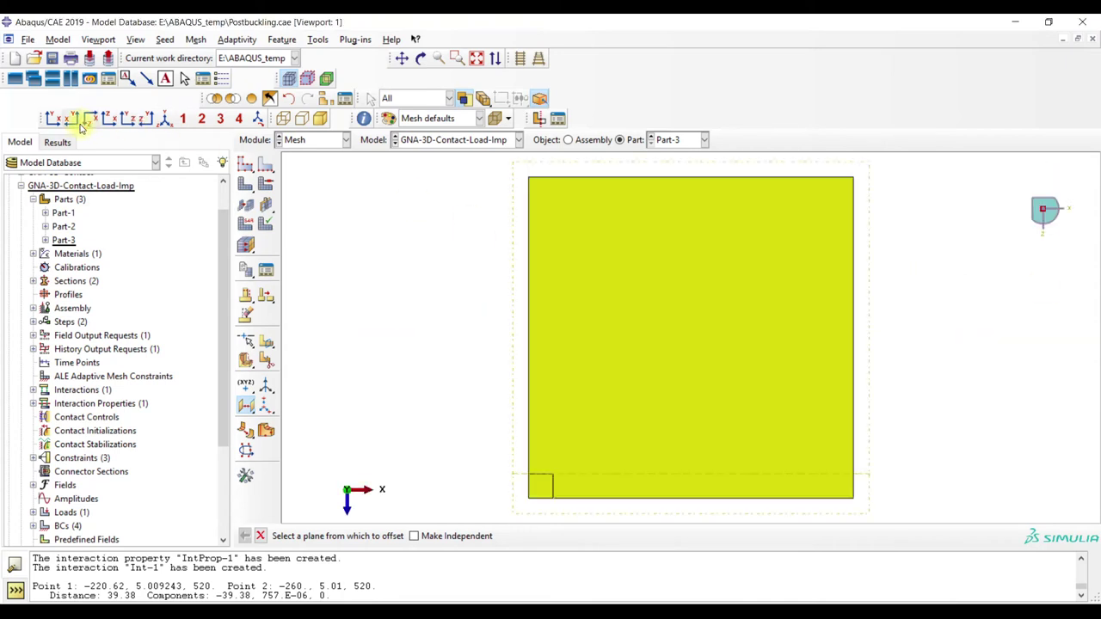
{"action": "left_click", "coordinate": [165, 118]}
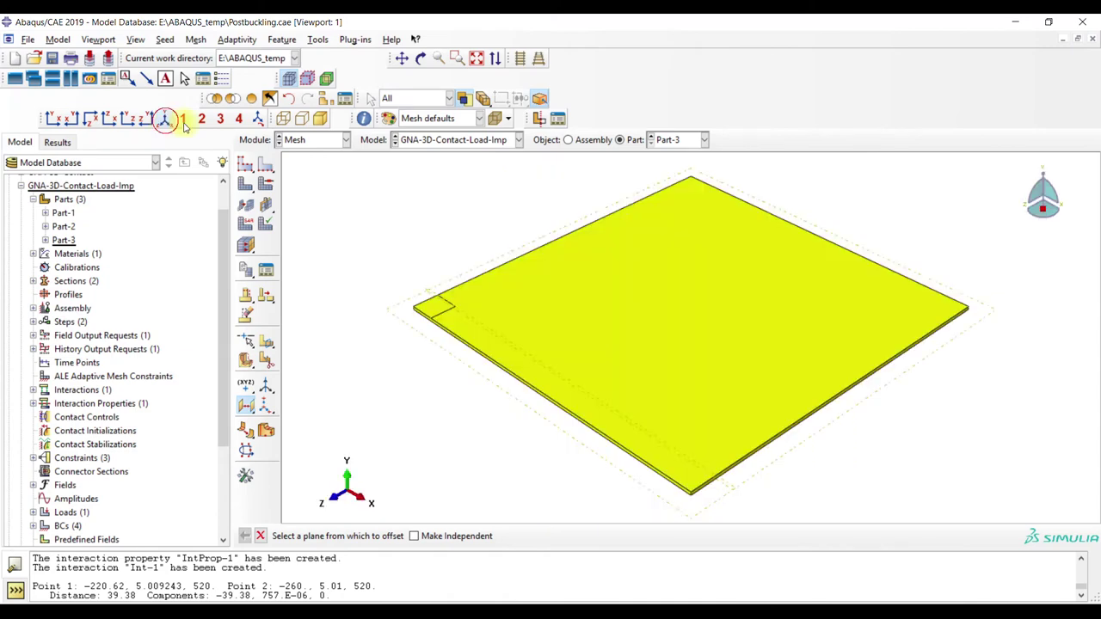
{"action": "left_click", "coordinate": [1057, 219]}
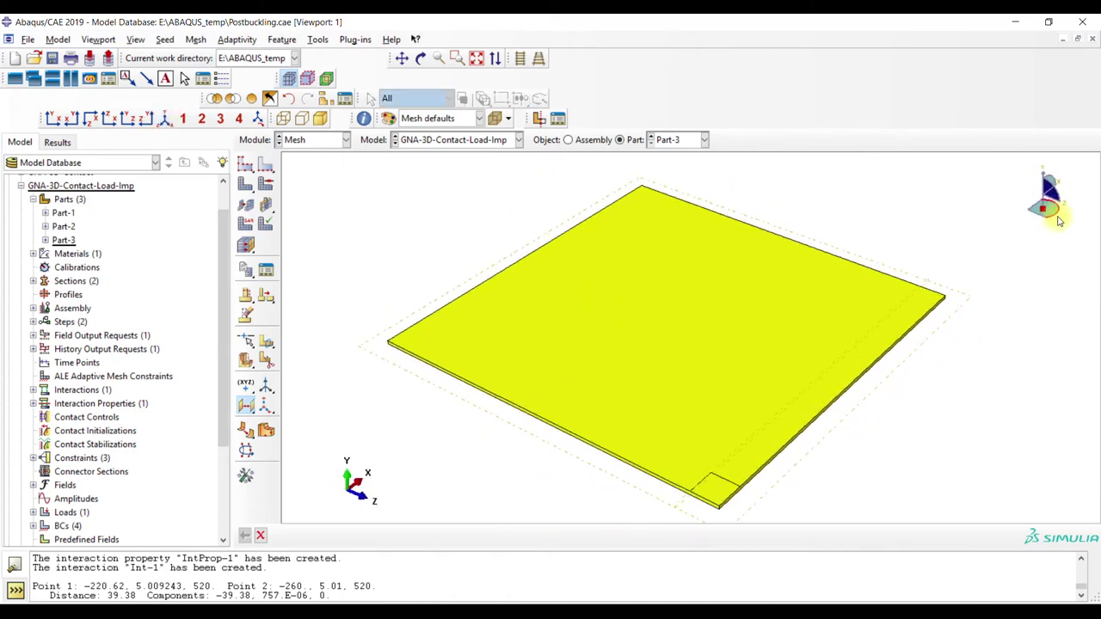
{"action": "left_click", "coordinate": [650, 480]}
{"action": "left_click", "coordinate": [450, 535]}
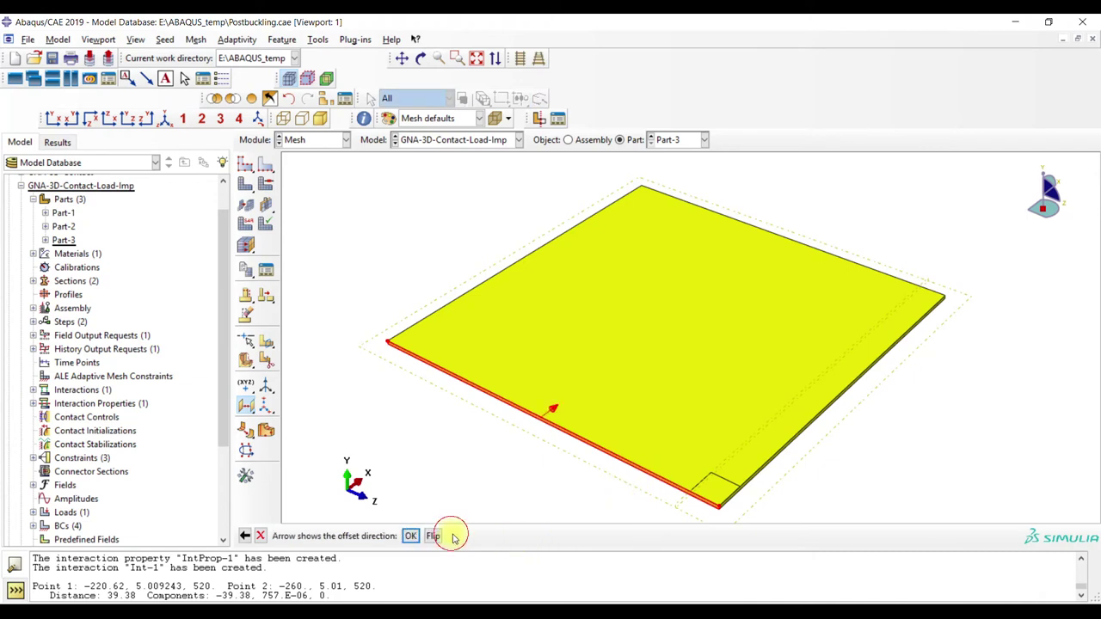
{"action": "left_click", "coordinate": [410, 536]}
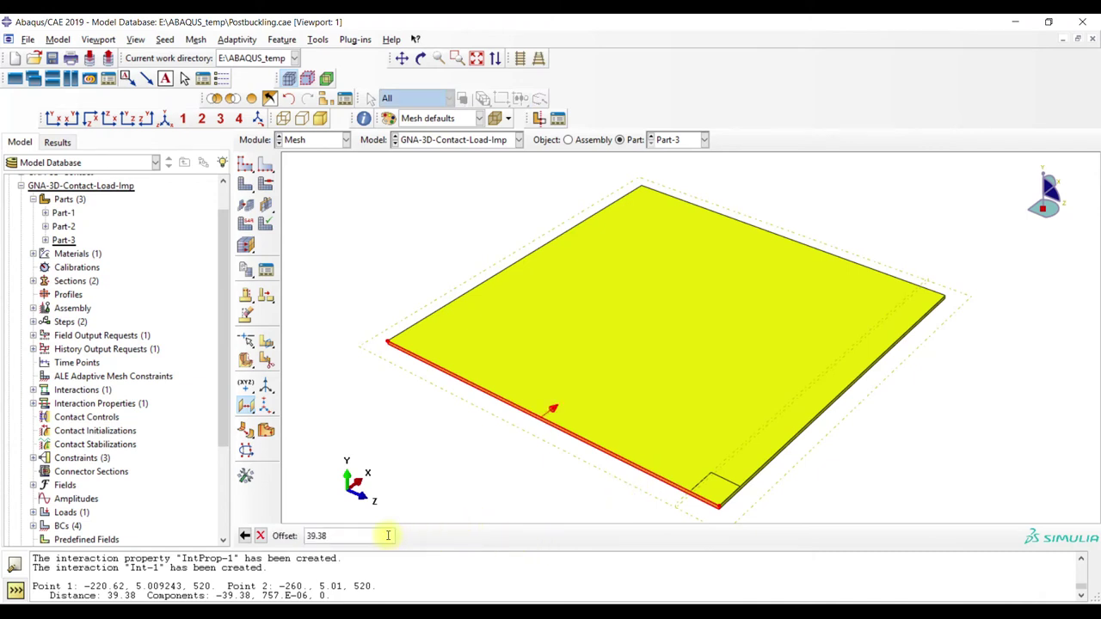
{"action": "type", "text": "39.38"}
{"action": "key", "text": "Return"}
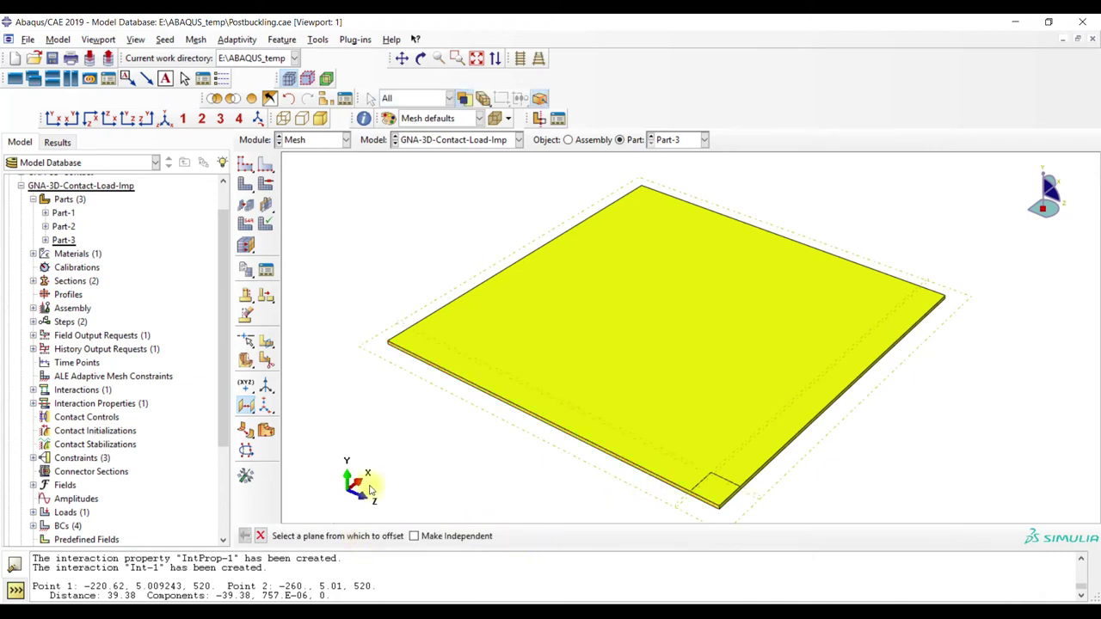
{"action": "left_click", "coordinate": [259, 536]}
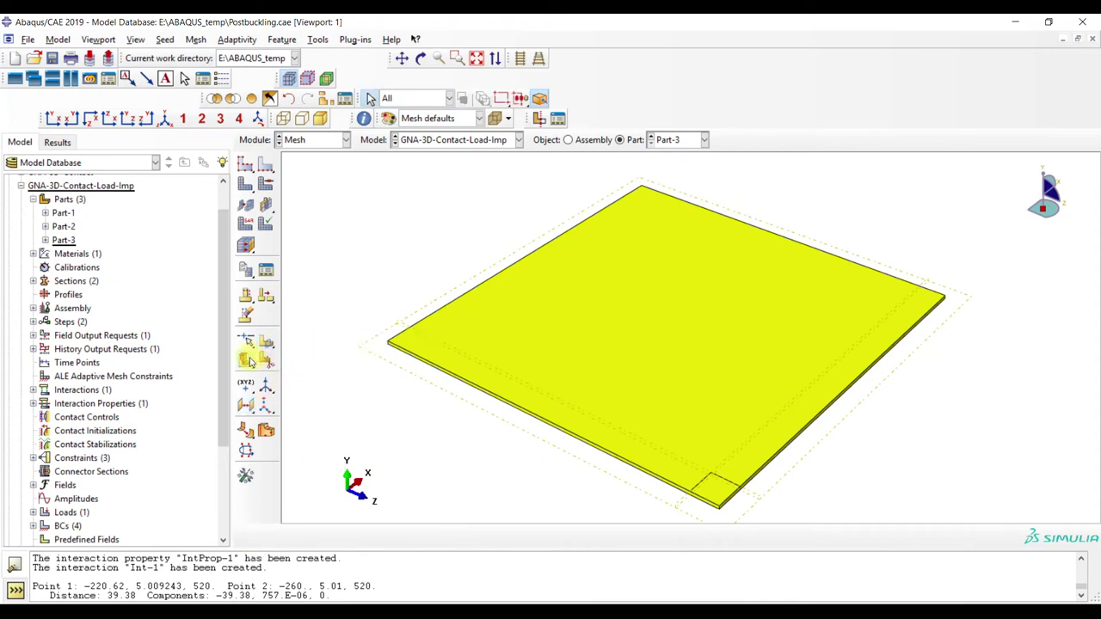
Partition all of Part-3's cells with the two offset datum planes, one along the -X side and one along the +Z side
{"action": "left_click_drag", "start_coordinate": [250, 362], "coordinate": [291, 368]}
{"action": "left_click", "coordinate": [424, 339]}
{"action": "left_click", "coordinate": [409, 536]}
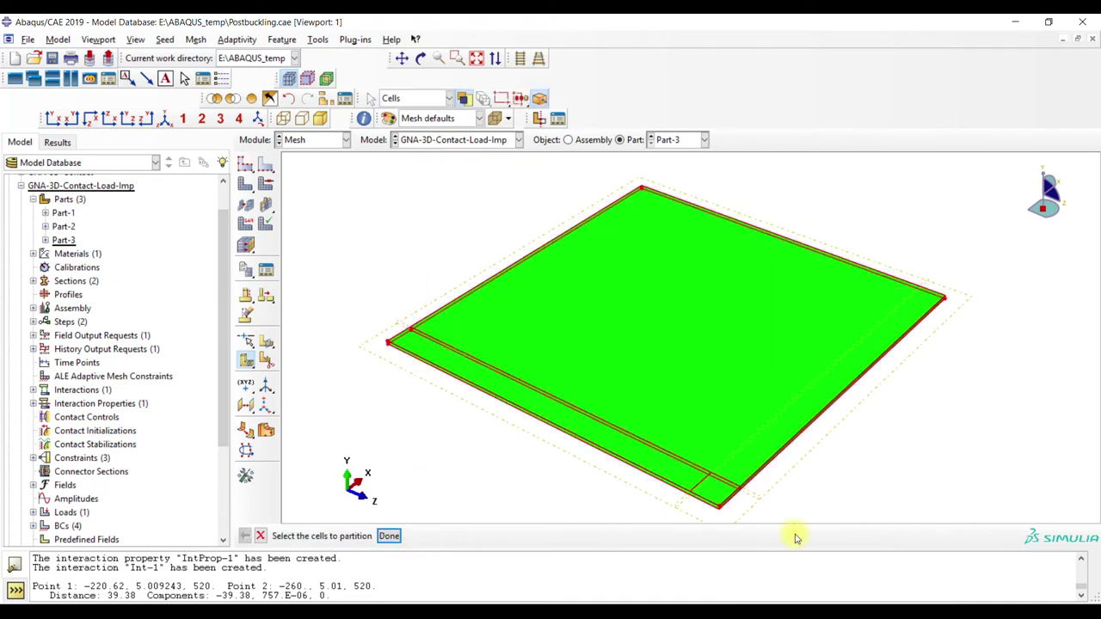
{"action": "left_click", "coordinate": [388, 537]}
{"action": "left_click", "coordinate": [680, 504]}
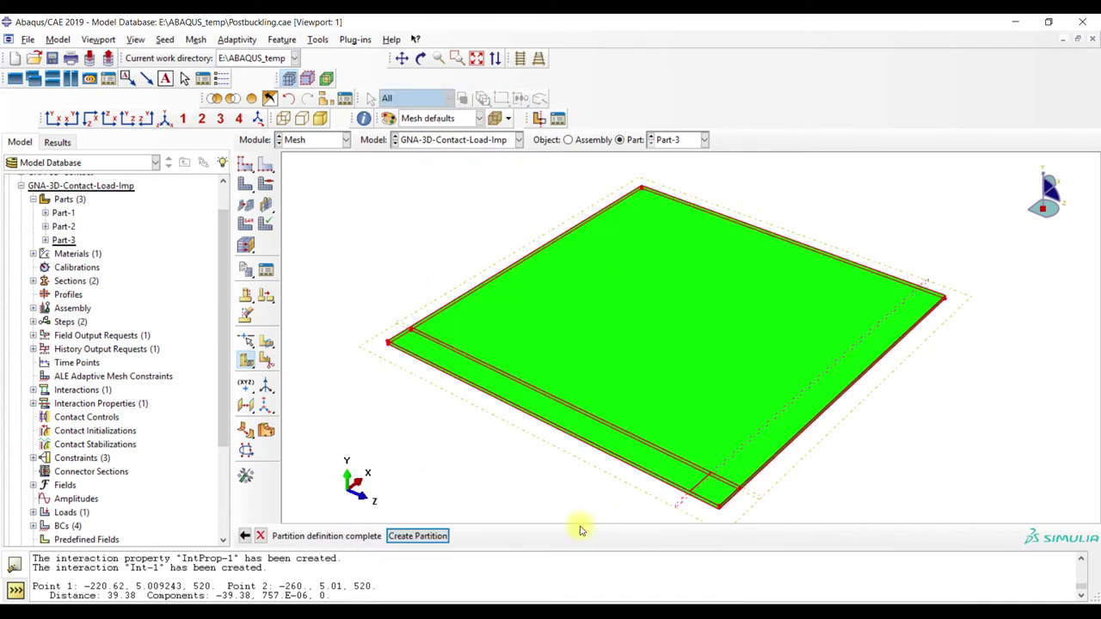
{"action": "left_click", "coordinate": [421, 536]}
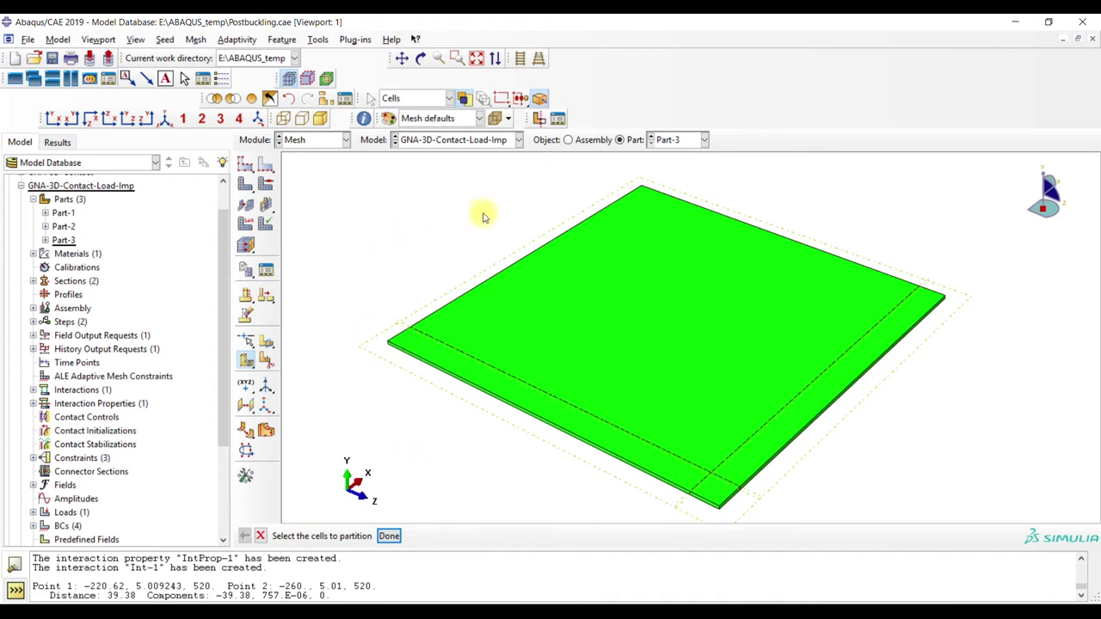
Display Part-2 and start a sketched cell partition of the cell around the circle, using the plate's datum plane as sketch plane
{"action": "left_click", "coordinate": [684, 142]}
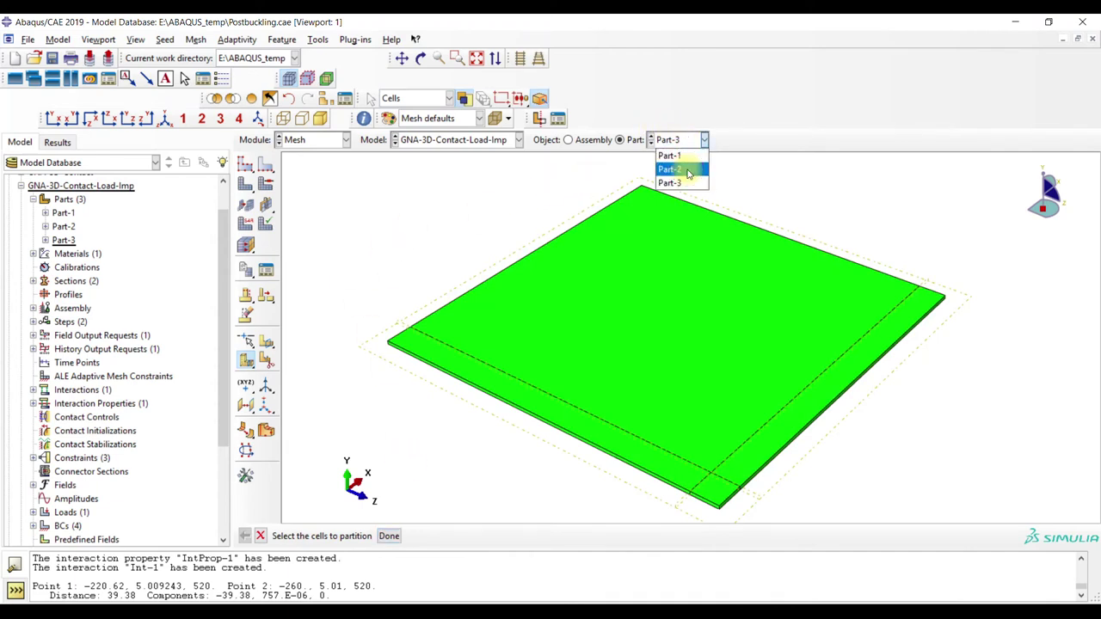
{"action": "left_click", "coordinate": [688, 170]}
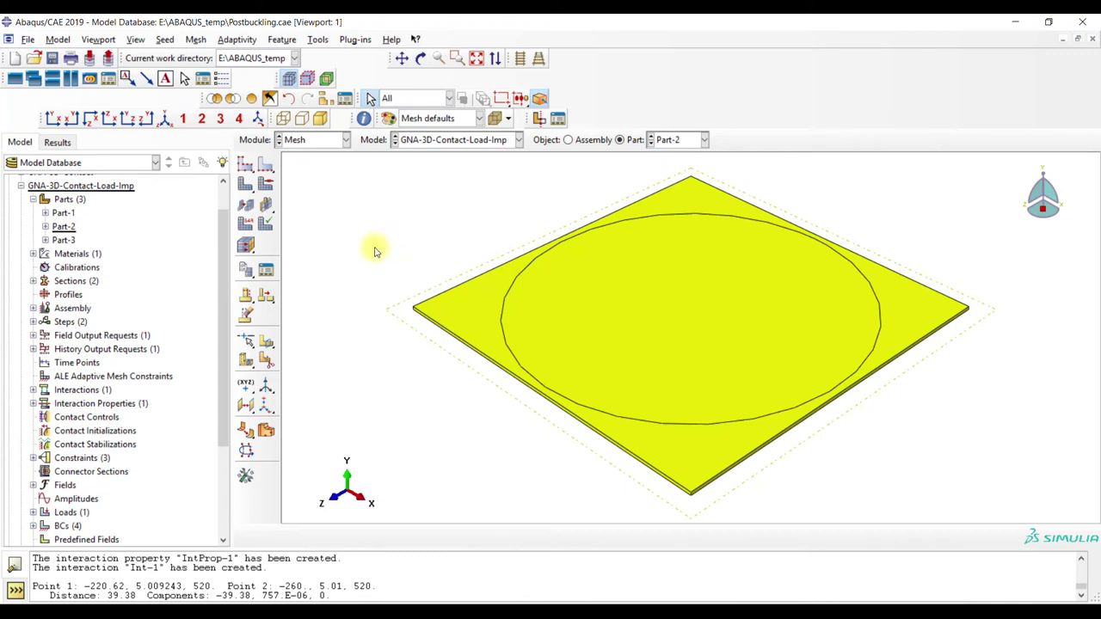
{"action": "left_click", "coordinate": [1045, 184]}
{"action": "left_click", "coordinate": [1044, 177]}
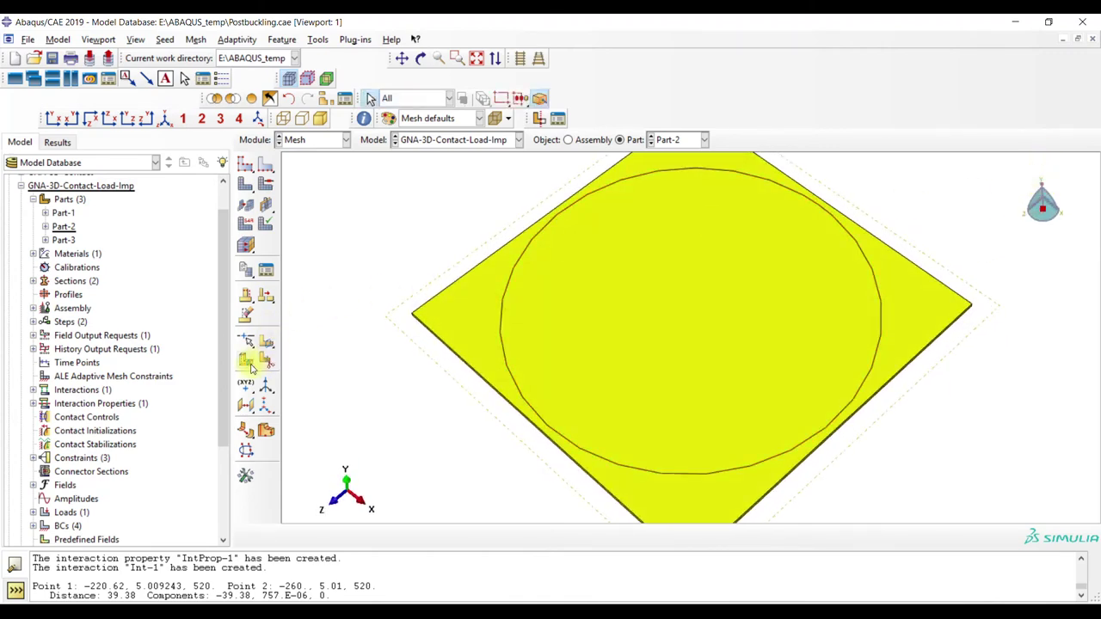
{"action": "left_click_drag", "start_coordinate": [250, 367], "coordinate": [372, 365]}
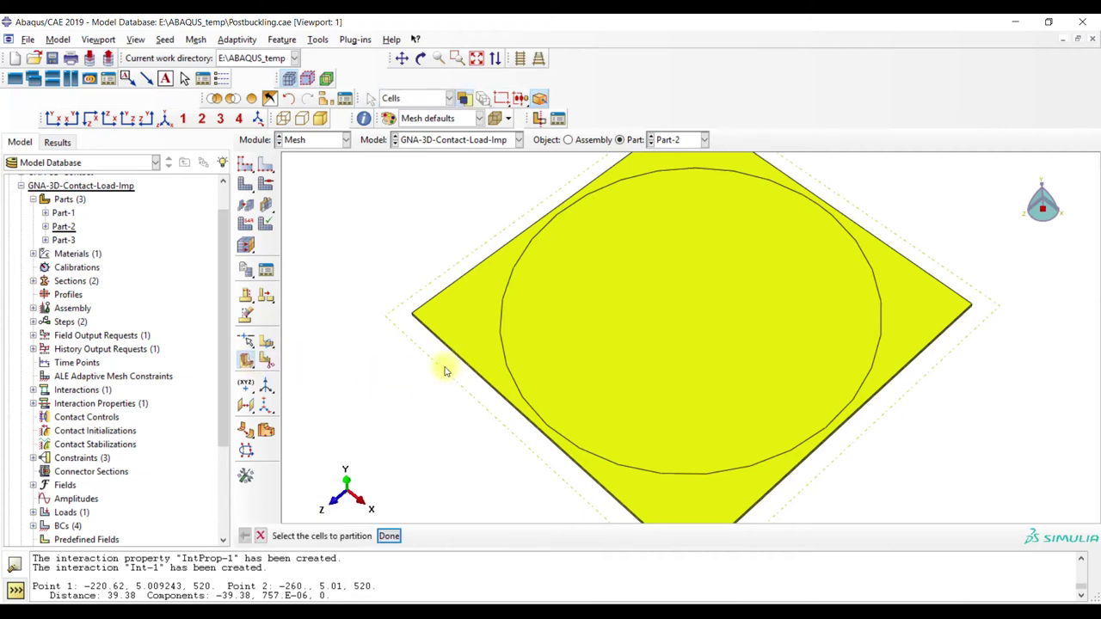
{"action": "left_click", "coordinate": [618, 476]}
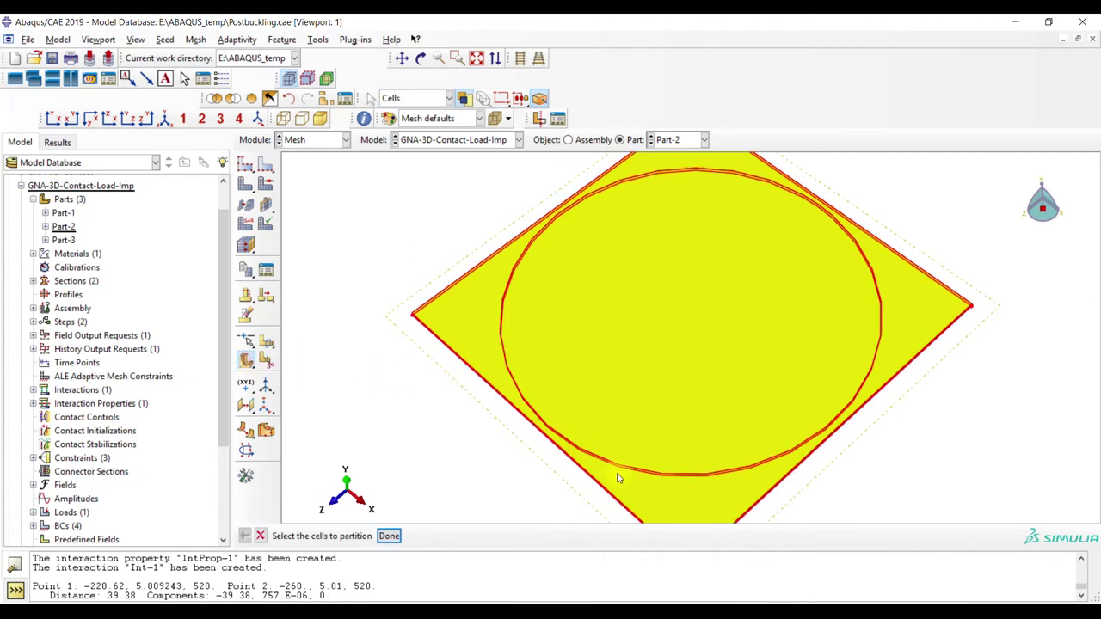
{"action": "left_click", "coordinate": [389, 537]}
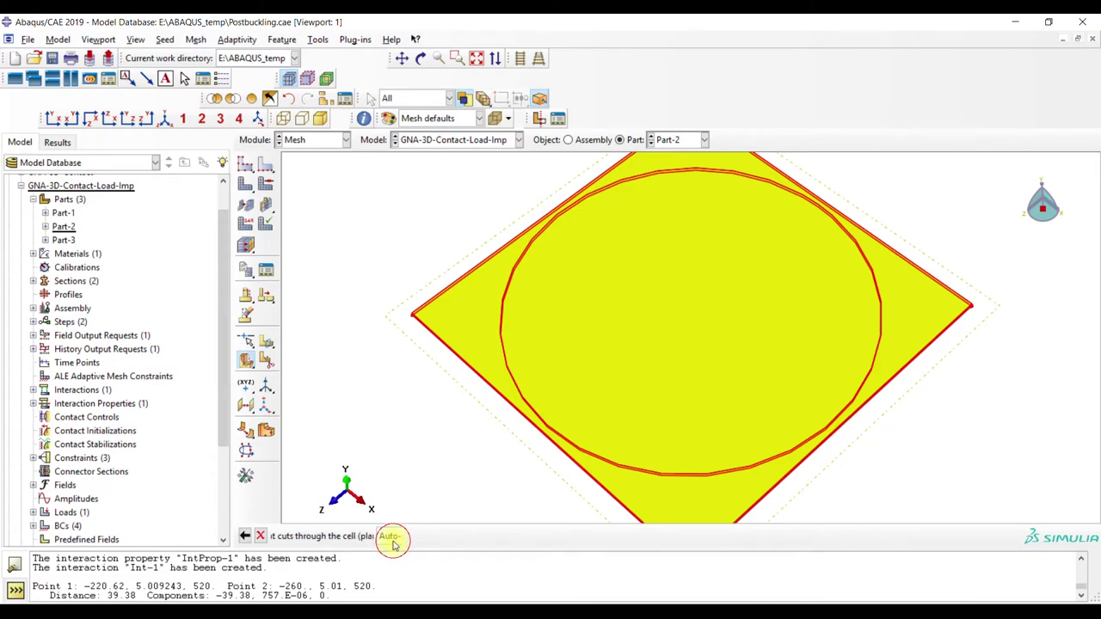
{"action": "left_click", "coordinate": [449, 379]}
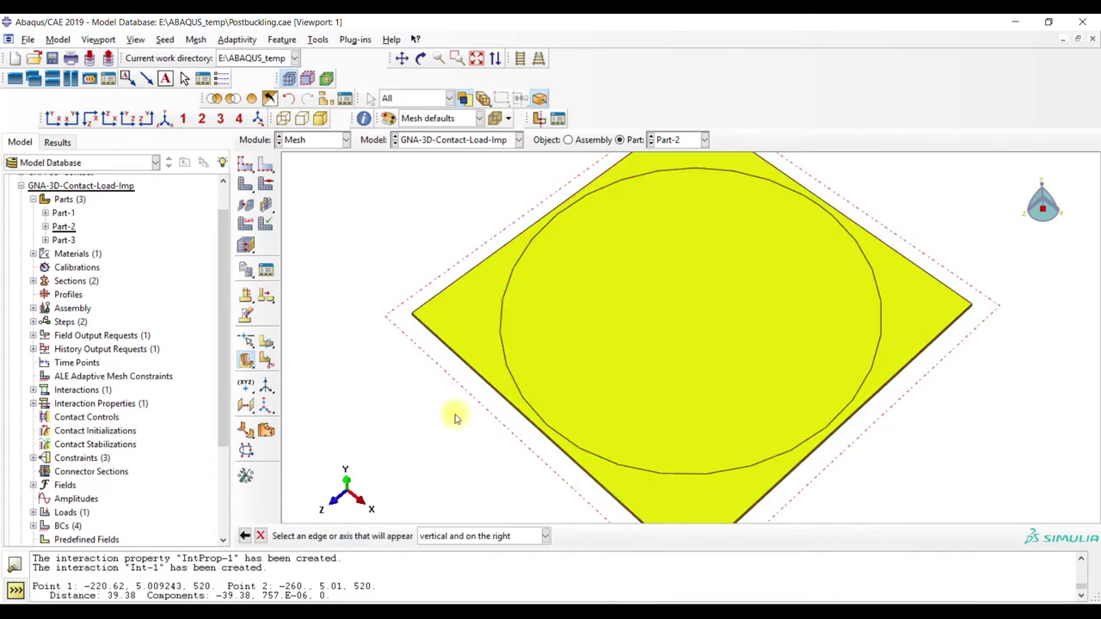
{"action": "left_click", "coordinate": [472, 371]}
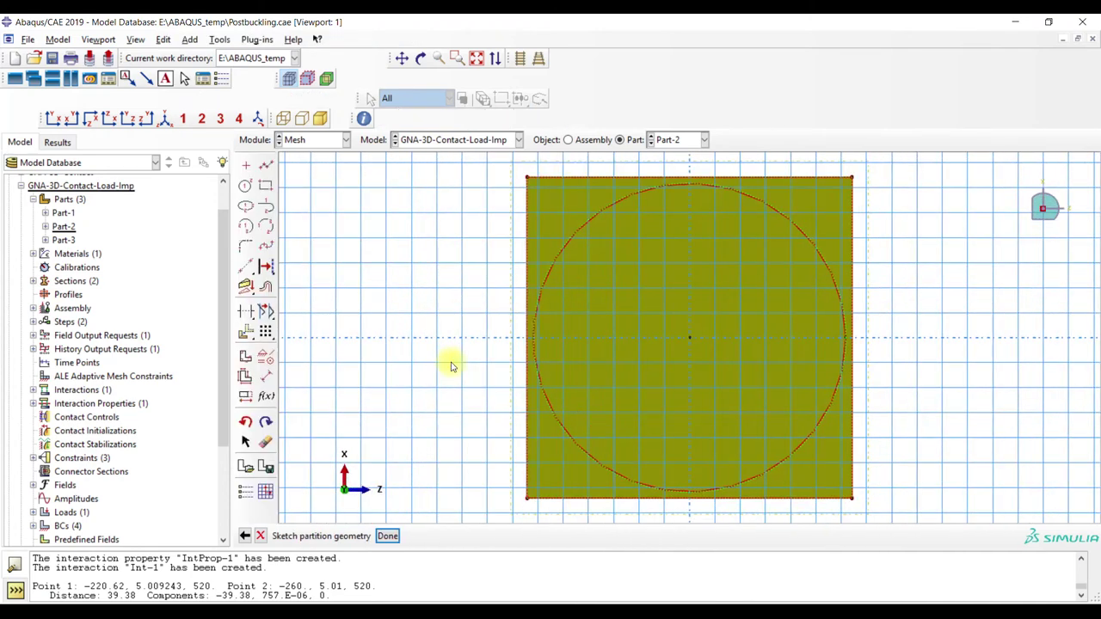
Sketch a rectangle from corner -255,255 to corner 255,-255 just inside the plate outline and finish the sketched partition
{"action": "left_click", "coordinate": [266, 186]}
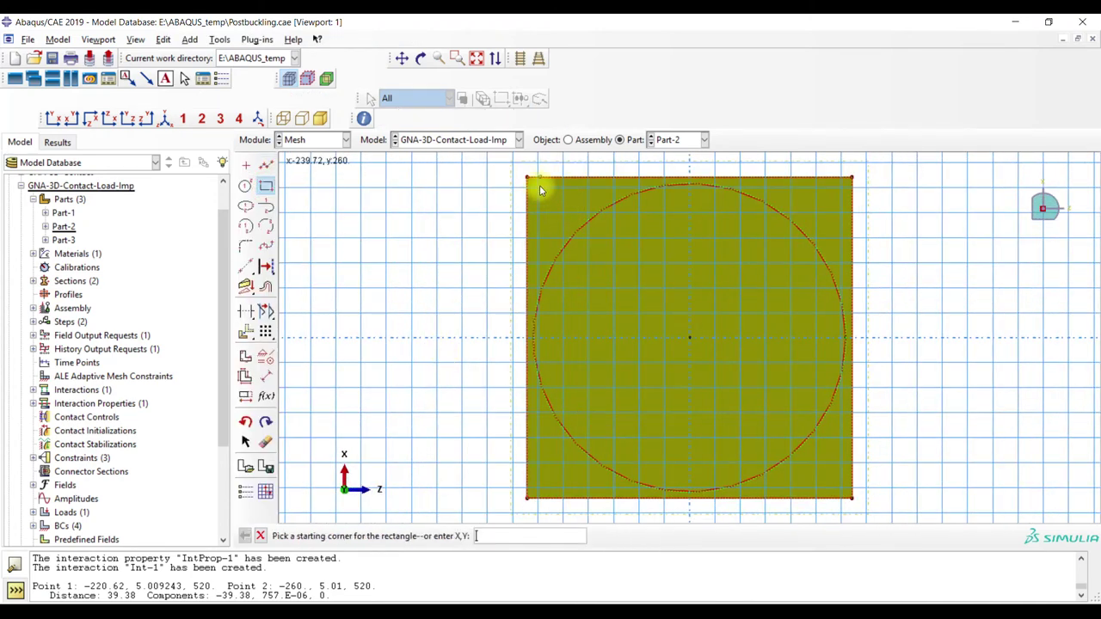
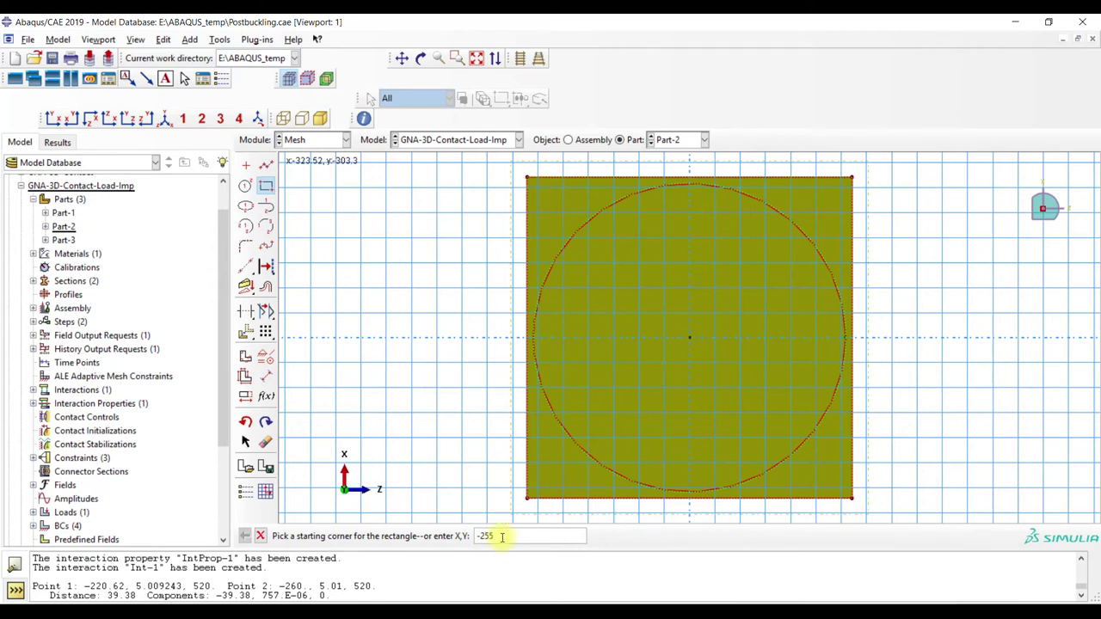
{"action": "key", "text": "Return"}
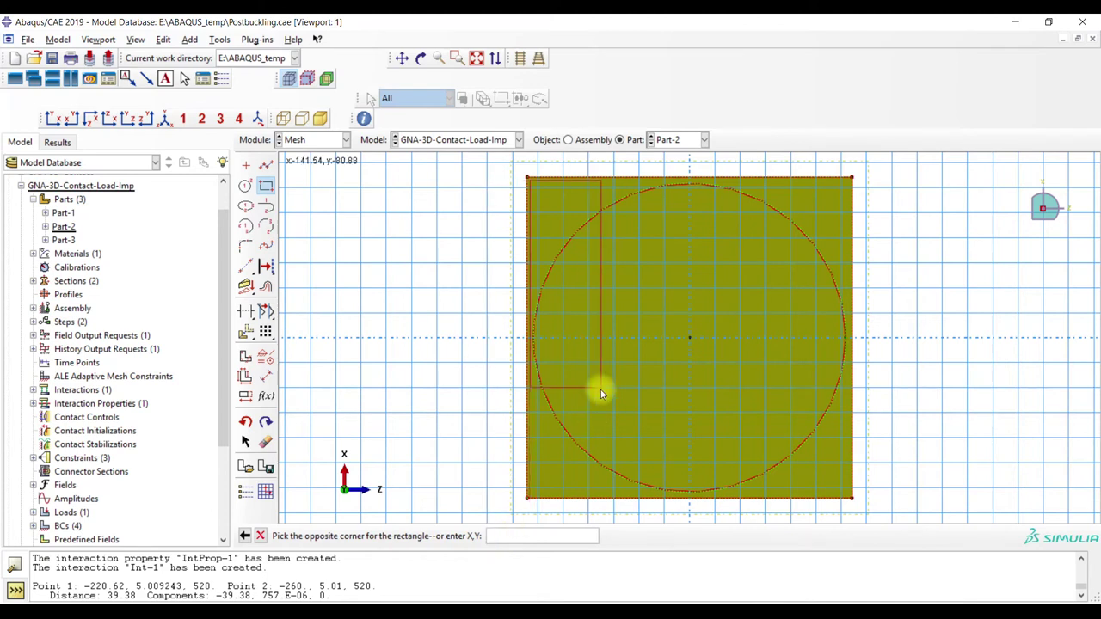
{"action": "type", "text": "255,-255"}
{"action": "key", "text": "Return"}
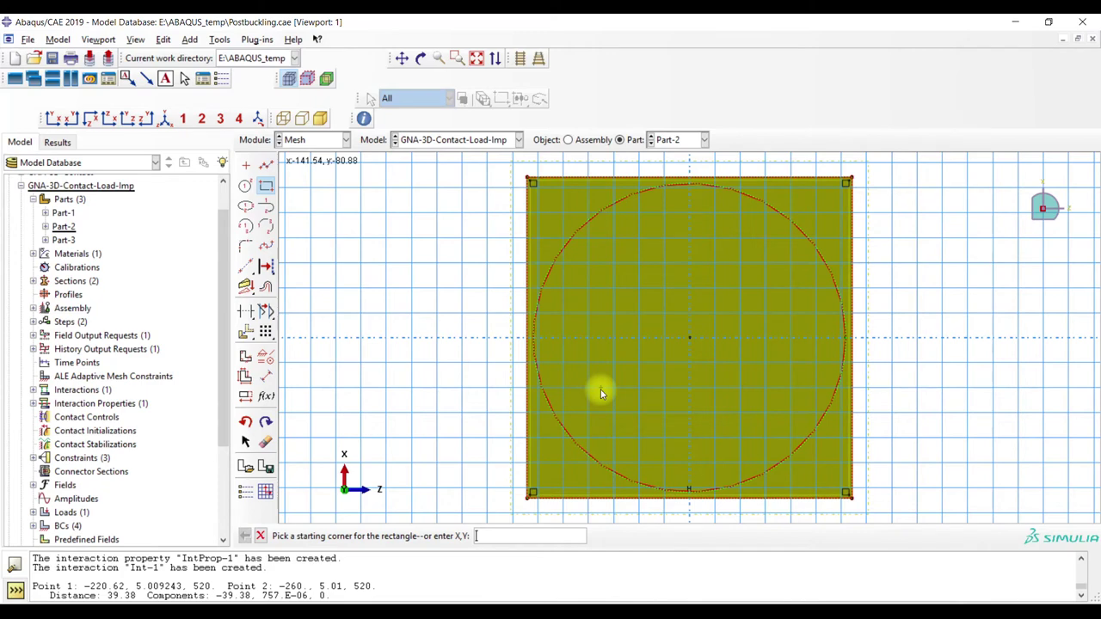
{"action": "left_click", "coordinate": [260, 536]}
{"action": "left_click", "coordinate": [388, 536]}
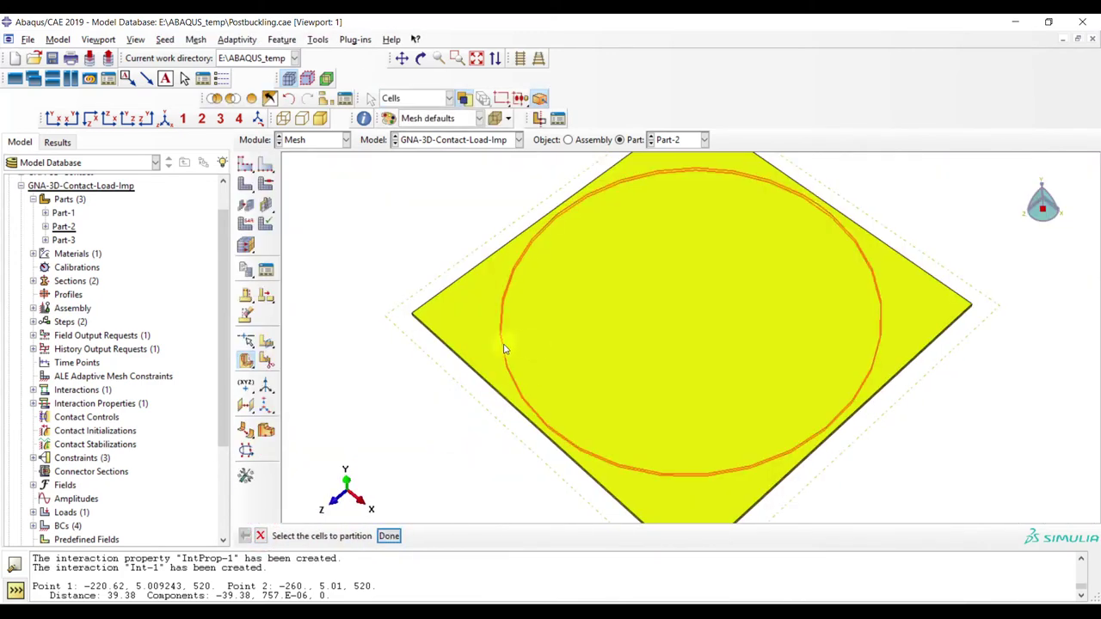
{"action": "left_click", "coordinate": [388, 536]}
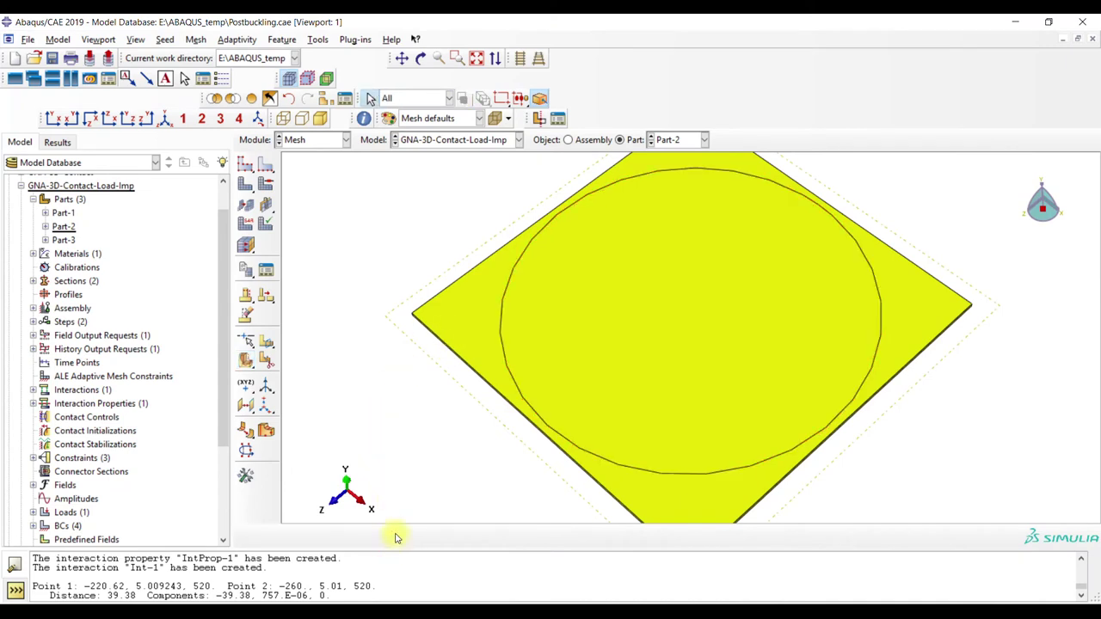
Start an Extrude/Sweep Edges cell partition on Part-2, viewed from below, with the plate cells selected for partitioning
{"action": "left_click", "coordinate": [164, 118]}
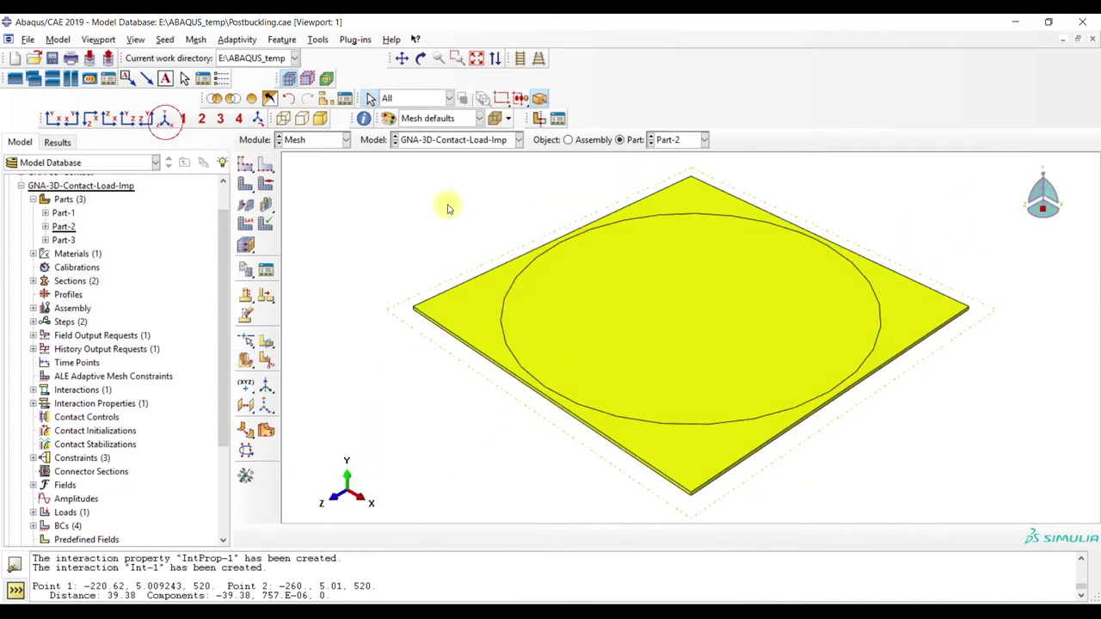
{"action": "left_click_drag", "start_coordinate": [1043, 180], "coordinate": [1041, 299]}
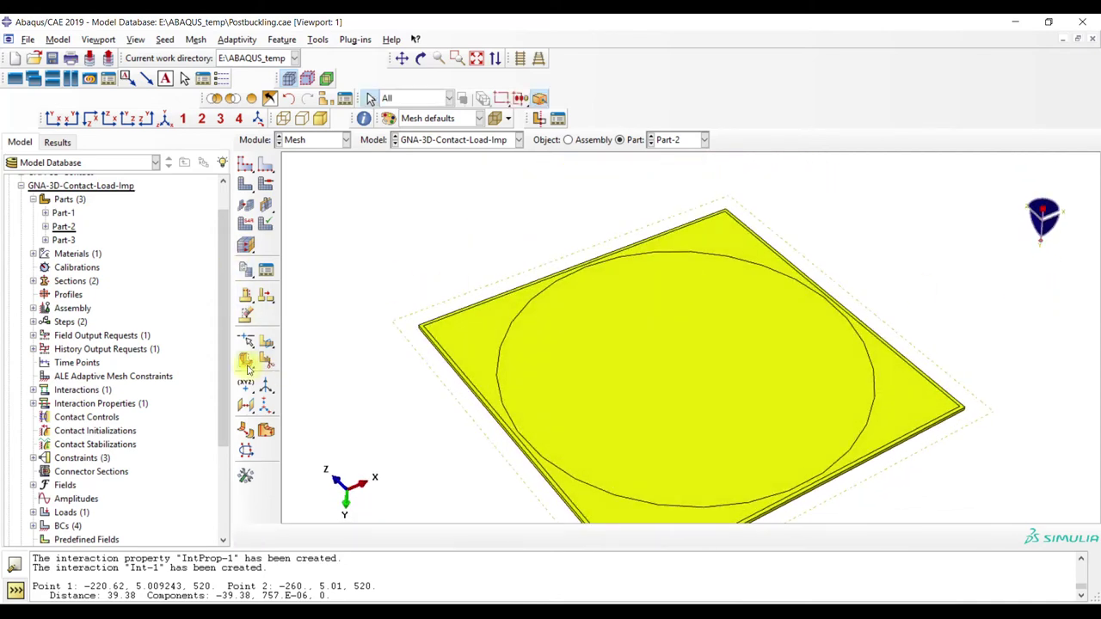
{"action": "left_click_drag", "start_coordinate": [247, 368], "coordinate": [339, 369]}
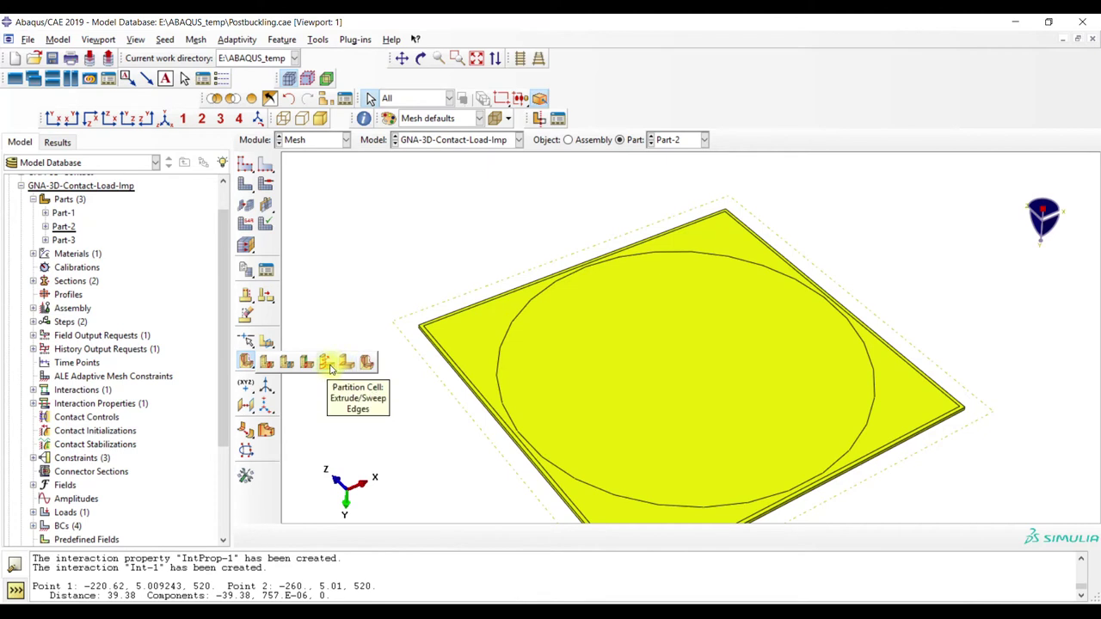
{"action": "left_click", "coordinate": [331, 368]}
{"action": "left_click", "coordinate": [446, 355]}
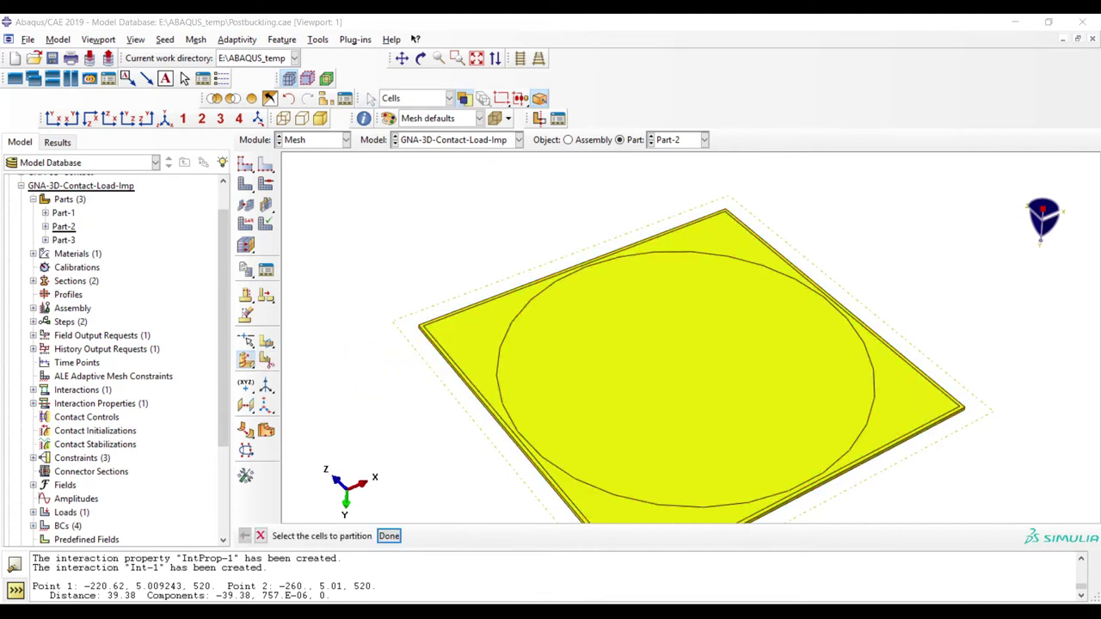
{"action": "left_click", "coordinate": [713, 384]}
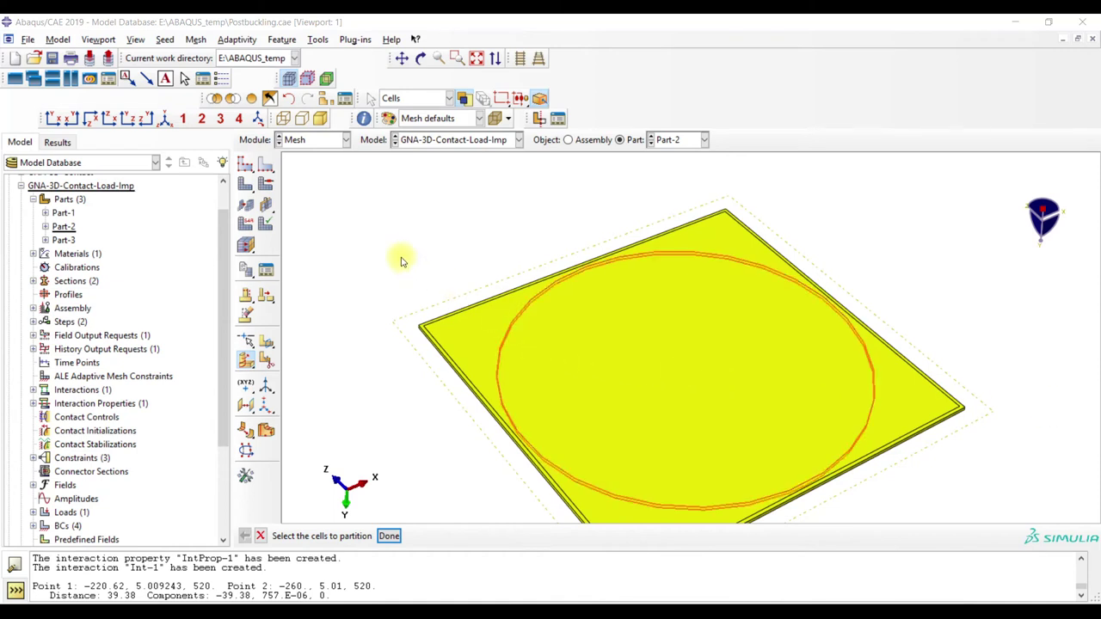
{"action": "left_click", "coordinate": [486, 388], "text": "shift"}
{"action": "left_click", "coordinate": [391, 536]}
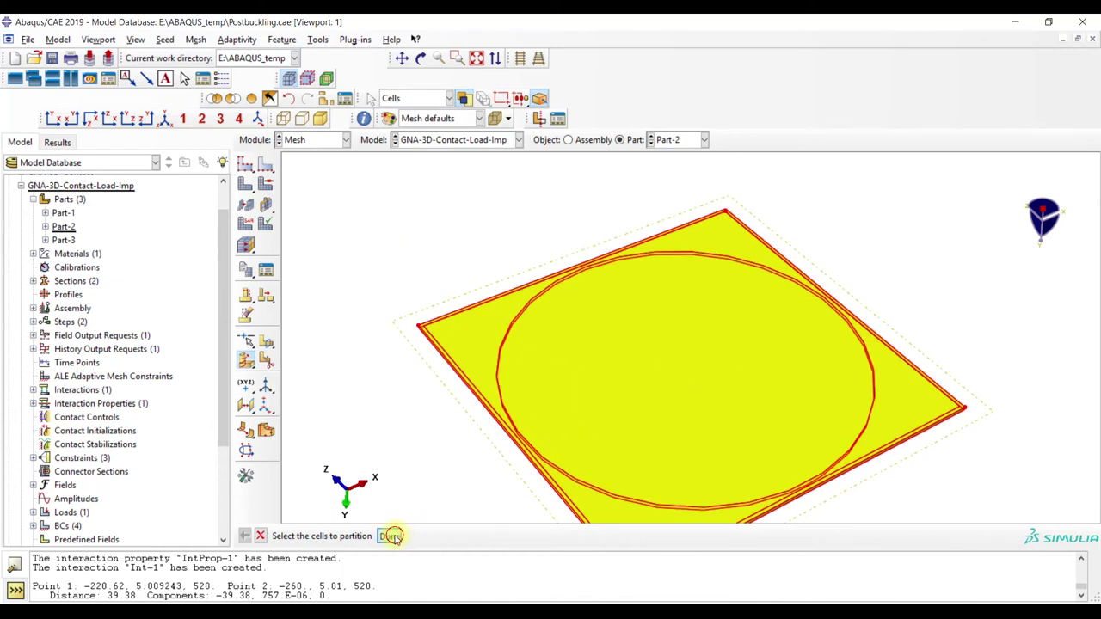
Extrude the inner rectangle's -X edge along the plate's vertical corner edge and create the cell partition on Part-2
{"action": "left_click", "coordinate": [447, 360]}
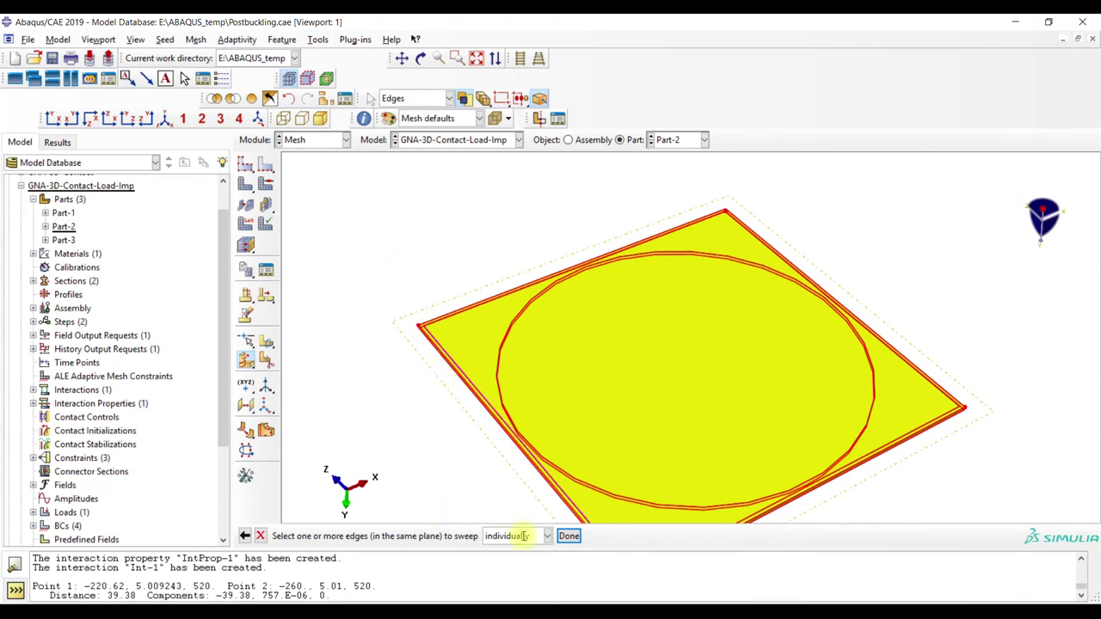
{"action": "left_click", "coordinate": [569, 536]}
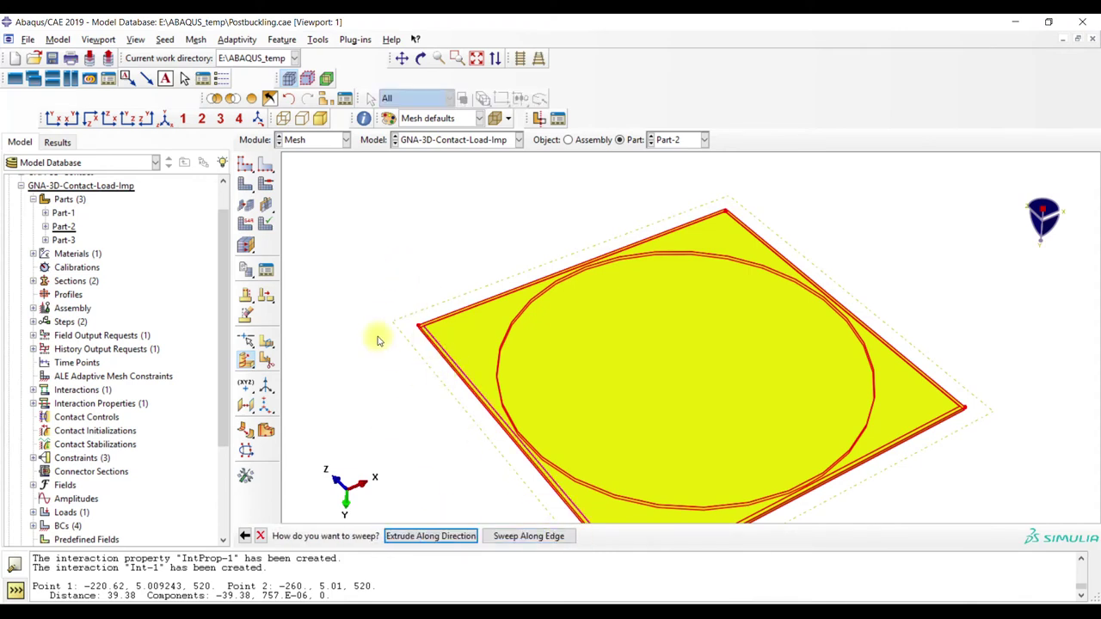
{"action": "left_click", "coordinate": [440, 536]}
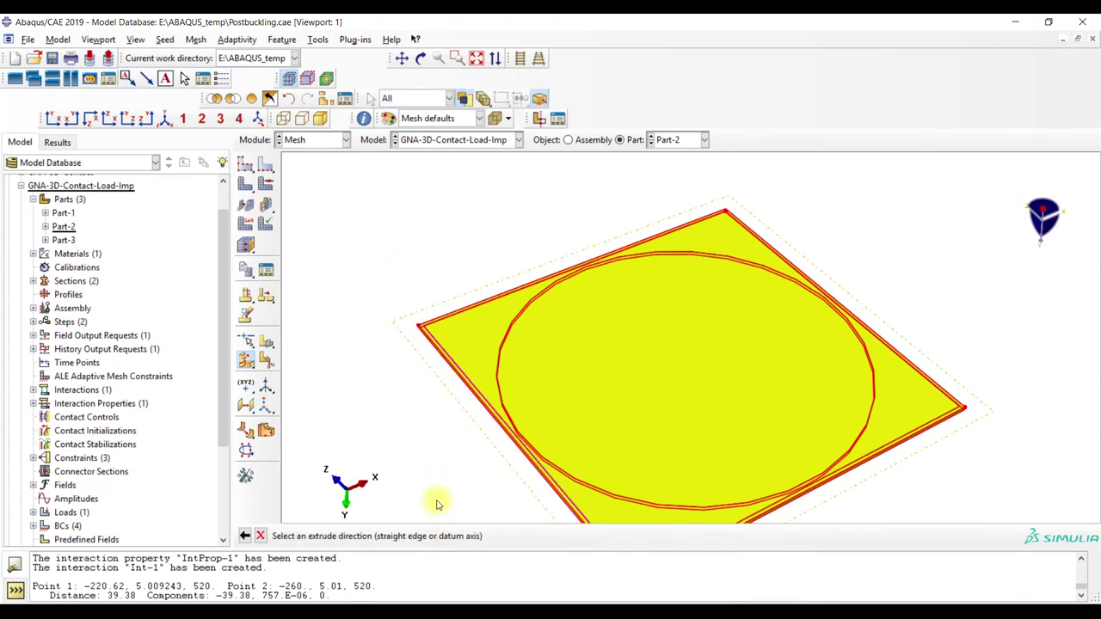
{"action": "left_click", "coordinate": [156, 117]}
{"action": "left_click", "coordinate": [456, 57]}
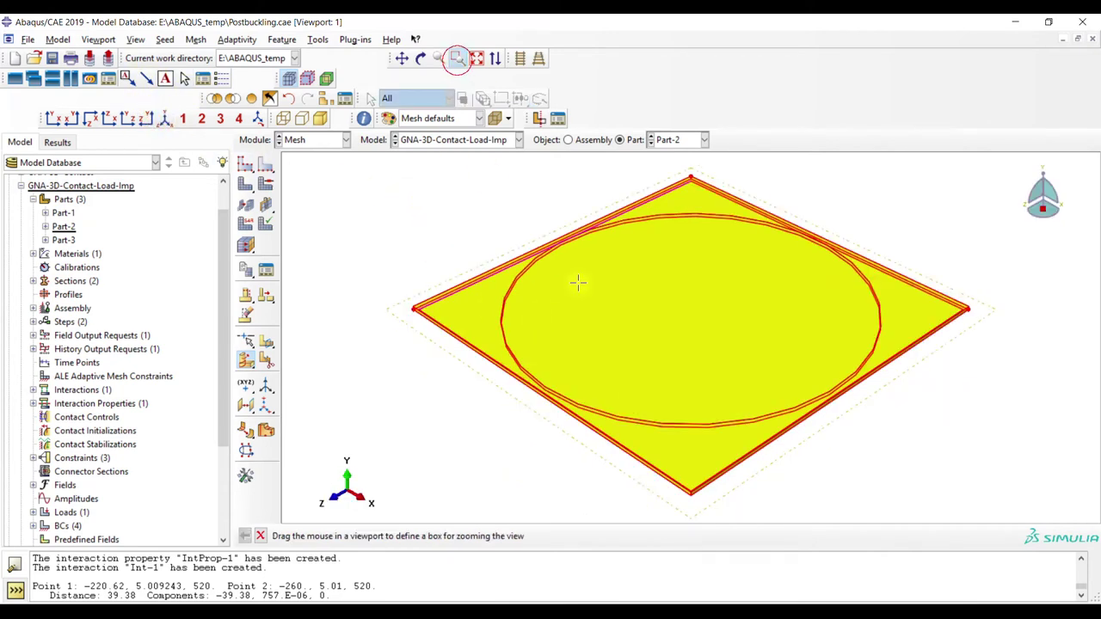
{"action": "left_click_drag", "start_coordinate": [654, 448], "coordinate": [714, 526]}
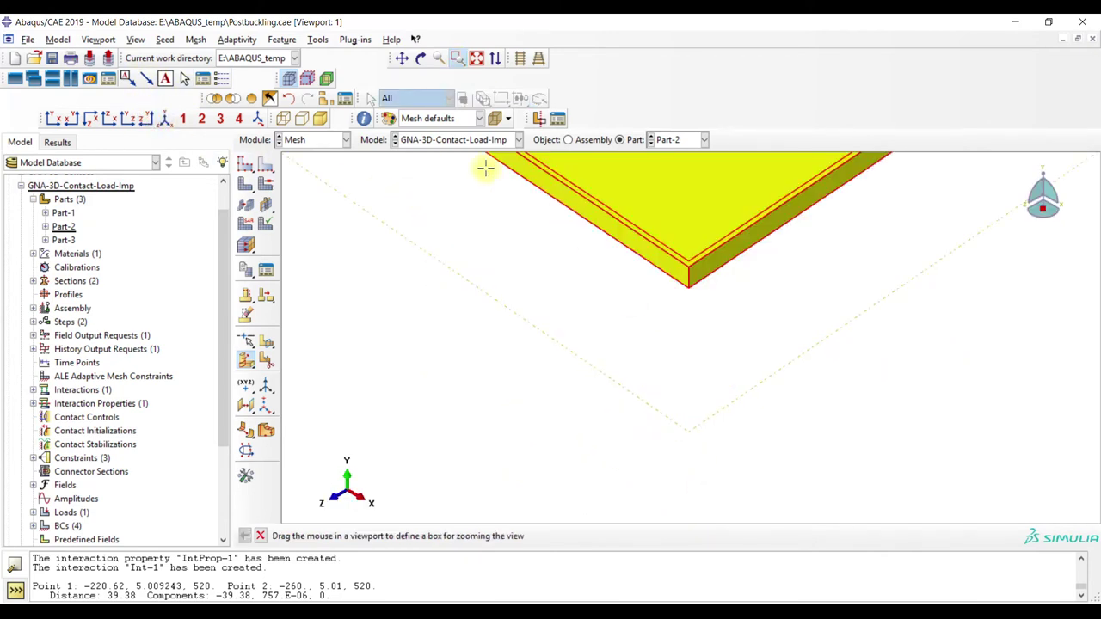
{"action": "left_click", "coordinate": [457, 58]}
{"action": "left_click", "coordinate": [690, 275]}
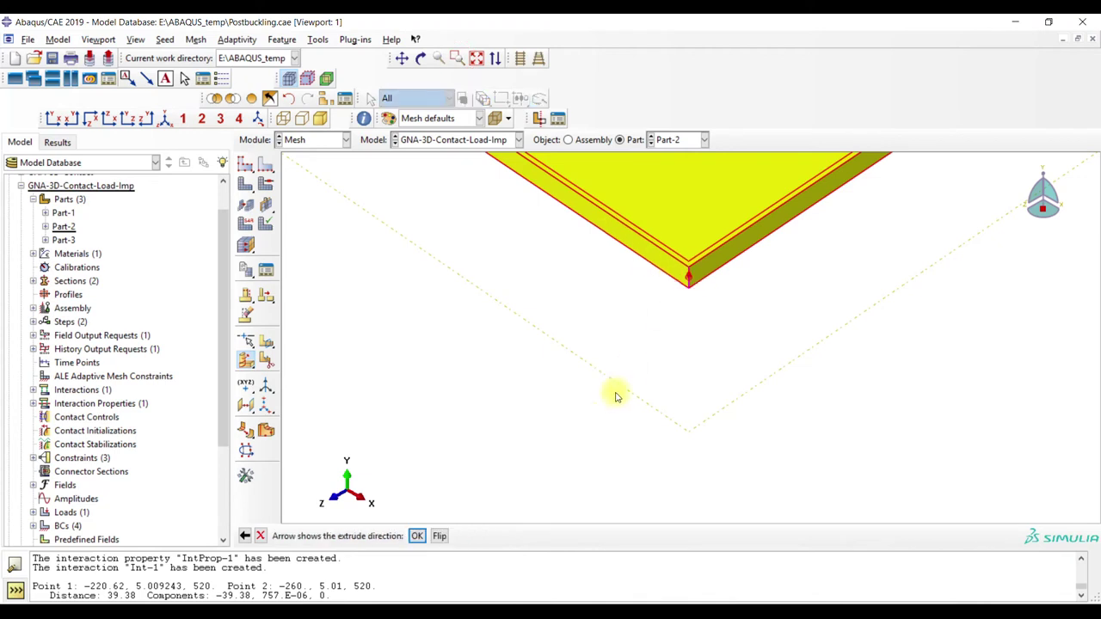
{"action": "left_click", "coordinate": [418, 538]}
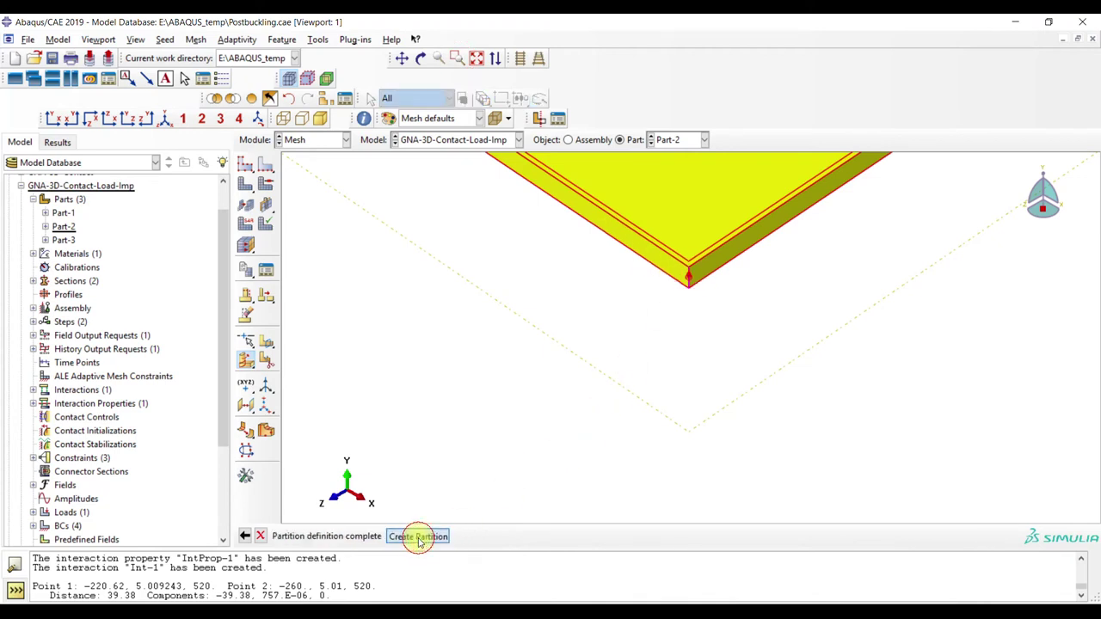
{"action": "left_click", "coordinate": [418, 537]}
Check the partition at the plate's -X/+Z corner and start another Extrude/Sweep Edges partition with the plate cells selected
{"action": "left_click_drag", "start_coordinate": [562, 263], "coordinate": [568, 331], "text": "ctrl+alt"}
{"action": "scroll", "coordinate": [569, 332], "scroll_direction": "down", "scroll_amount": 5}
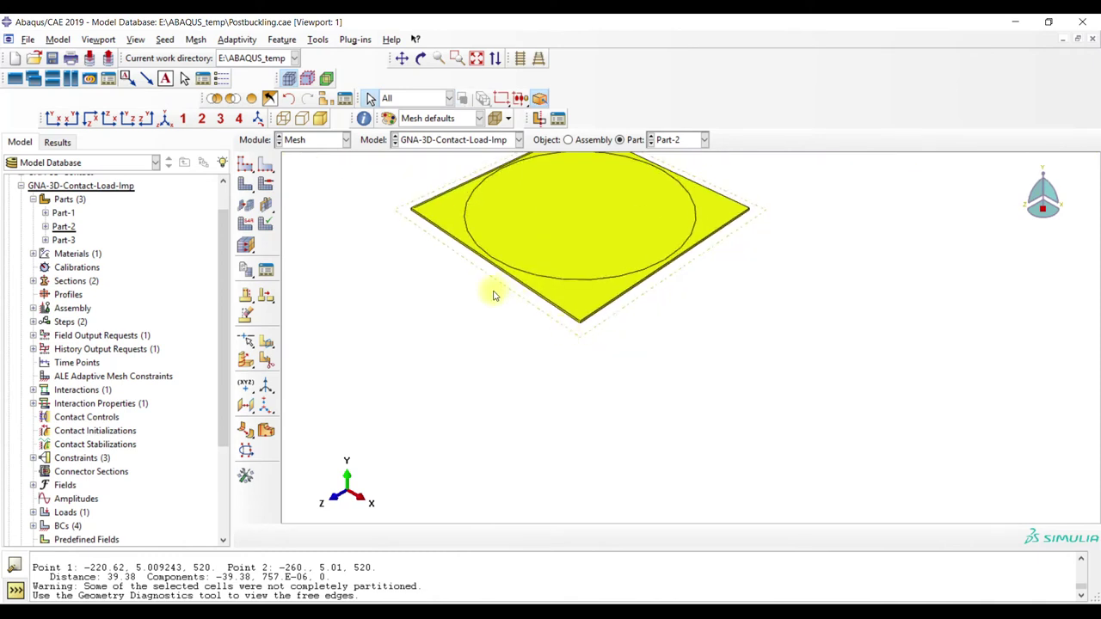
{"action": "left_click", "coordinate": [457, 57]}
{"action": "left_click_drag", "start_coordinate": [404, 182], "coordinate": [503, 250]}
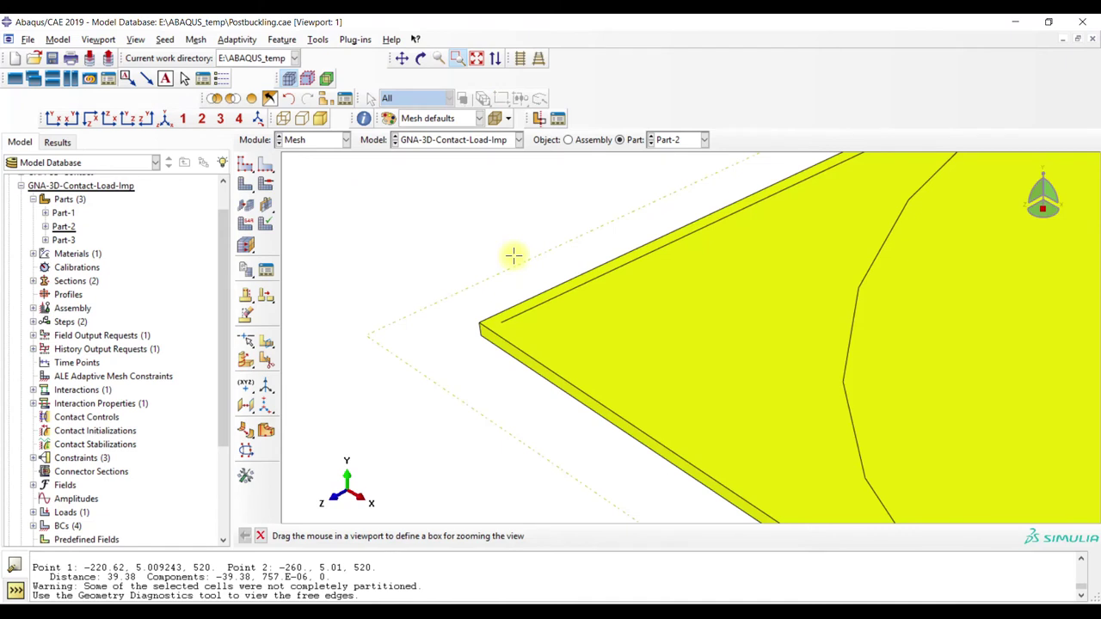
{"action": "left_click", "coordinate": [457, 57]}
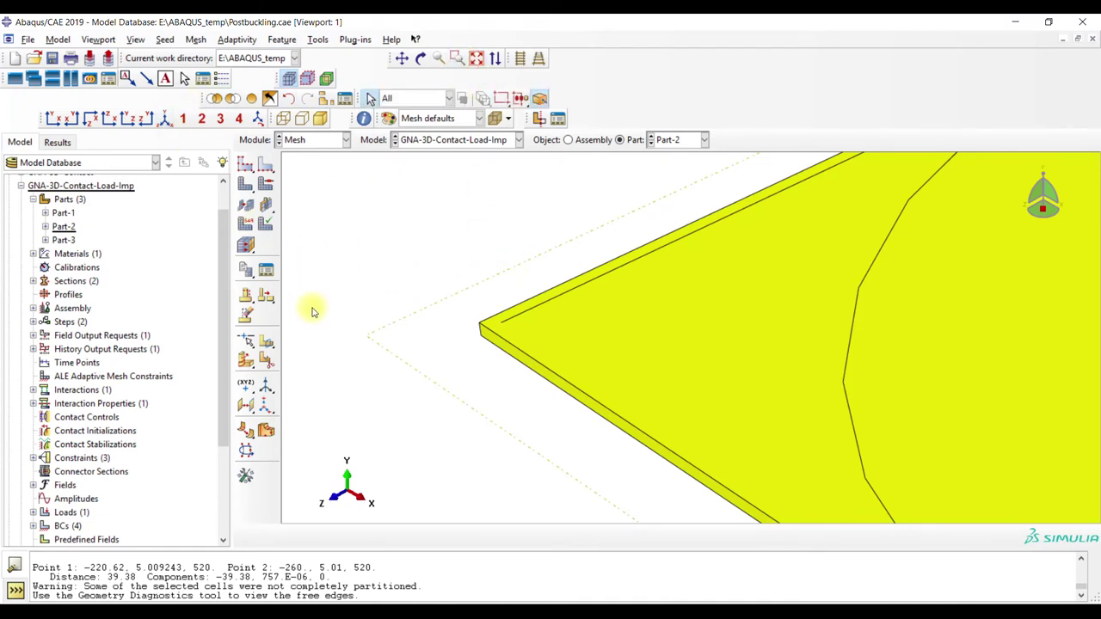
{"action": "left_click", "coordinate": [246, 362]}
{"action": "left_click", "coordinate": [163, 118]}
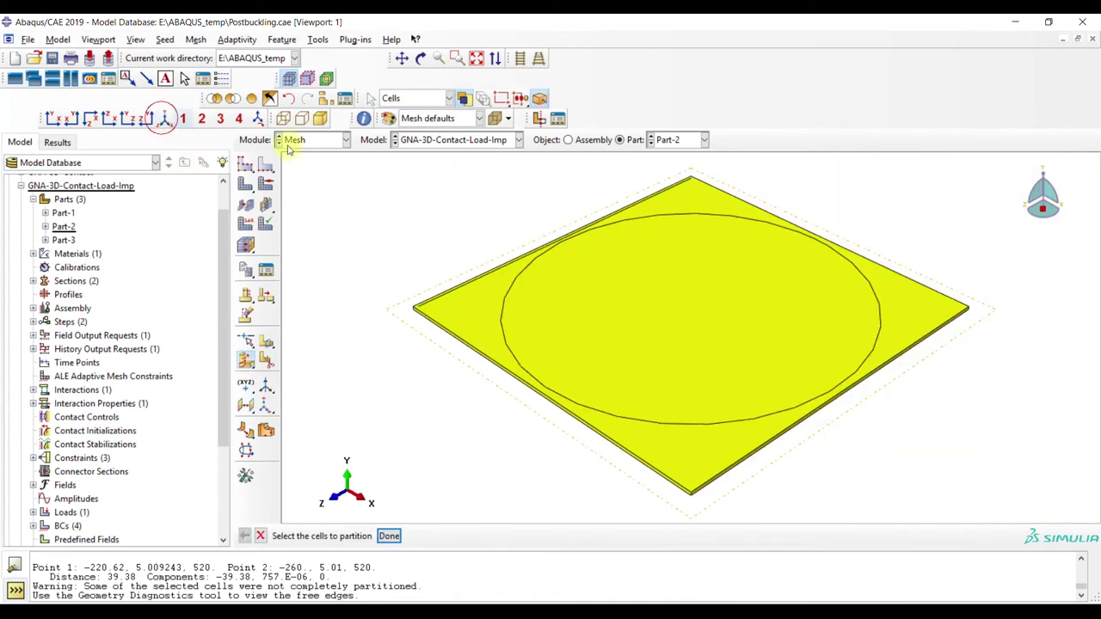
{"action": "mouse_move", "coordinate": [860, 224]}
{"action": "left_mouse_down", "text": "ctrl+alt"}
{"action": "mouse_move", "coordinate": [904, 140]}
{"action": "mouse_move", "coordinate": [863, 205]}
{"action": "left_mouse_up", "text": "ctrl+alt"}
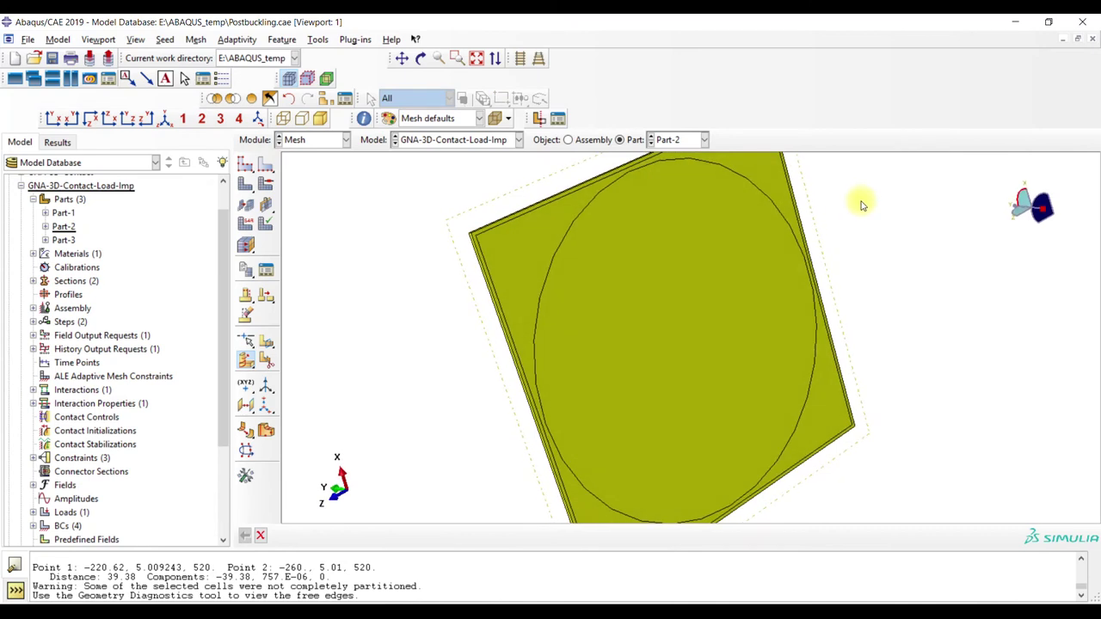
{"action": "left_click", "coordinate": [490, 276]}
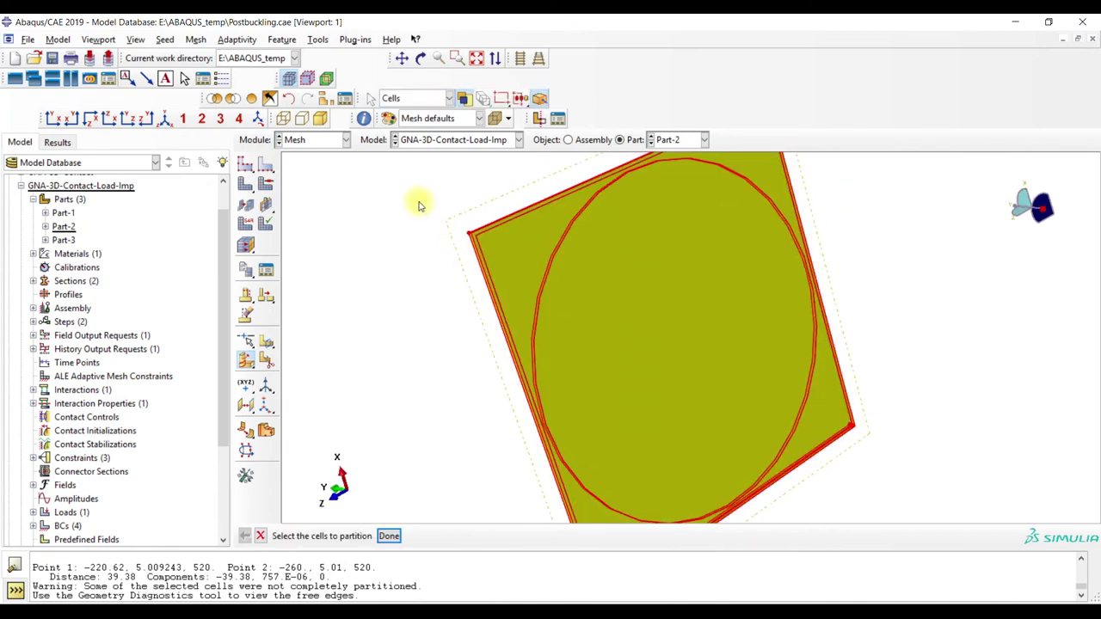
{"action": "left_click", "coordinate": [390, 536]}
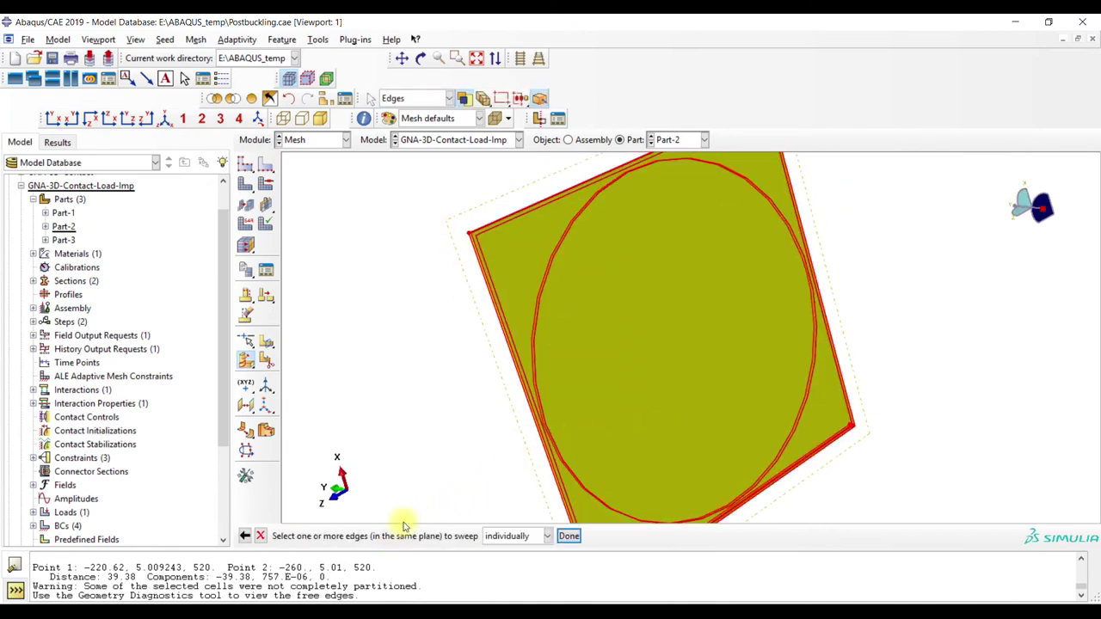
Try to use four edges around the plate's inner rectangle as the edges to sweep
{"action": "left_click", "coordinate": [505, 323]}
{"action": "left_click", "coordinate": [795, 206]}
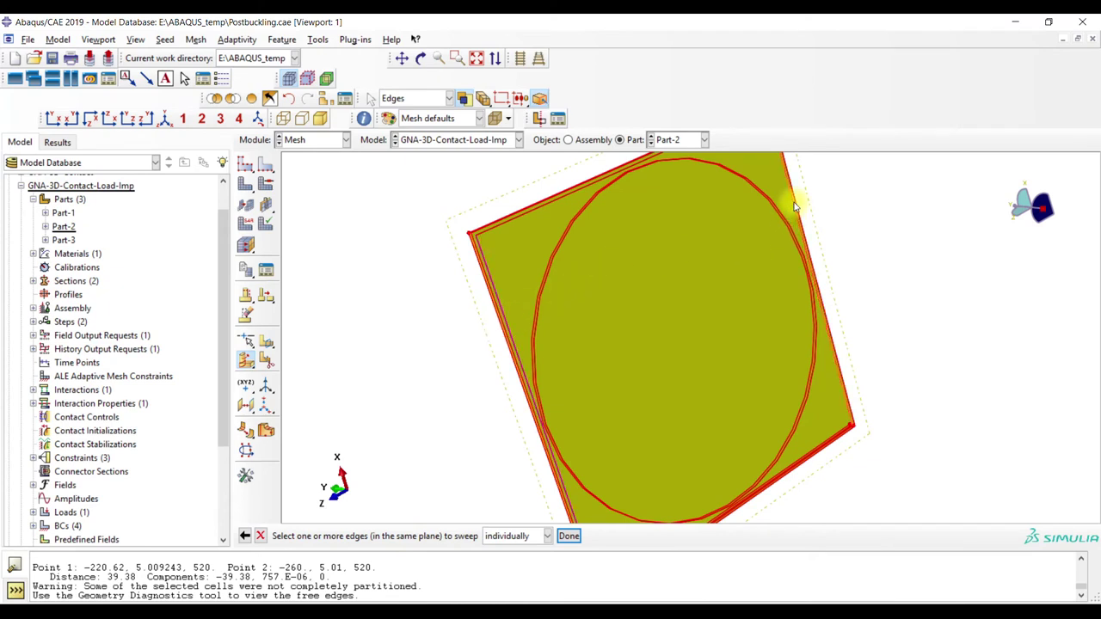
{"action": "left_click", "coordinate": [841, 435]}
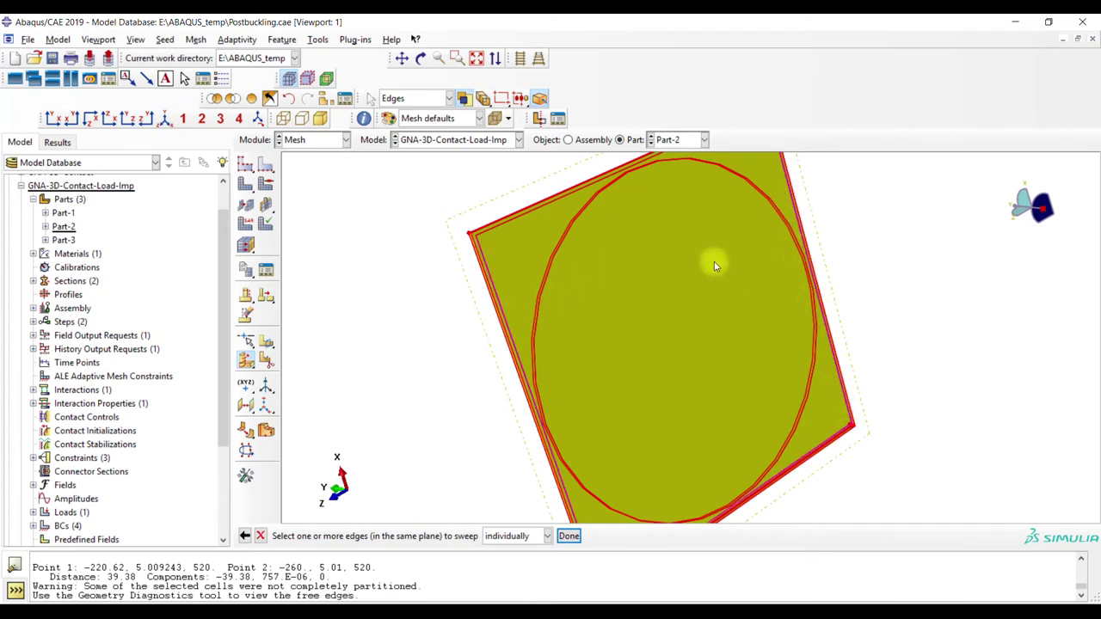
{"action": "left_click_drag", "start_coordinate": [1021, 198], "coordinate": [1015, 175]}
{"action": "left_click", "coordinate": [618, 205]}
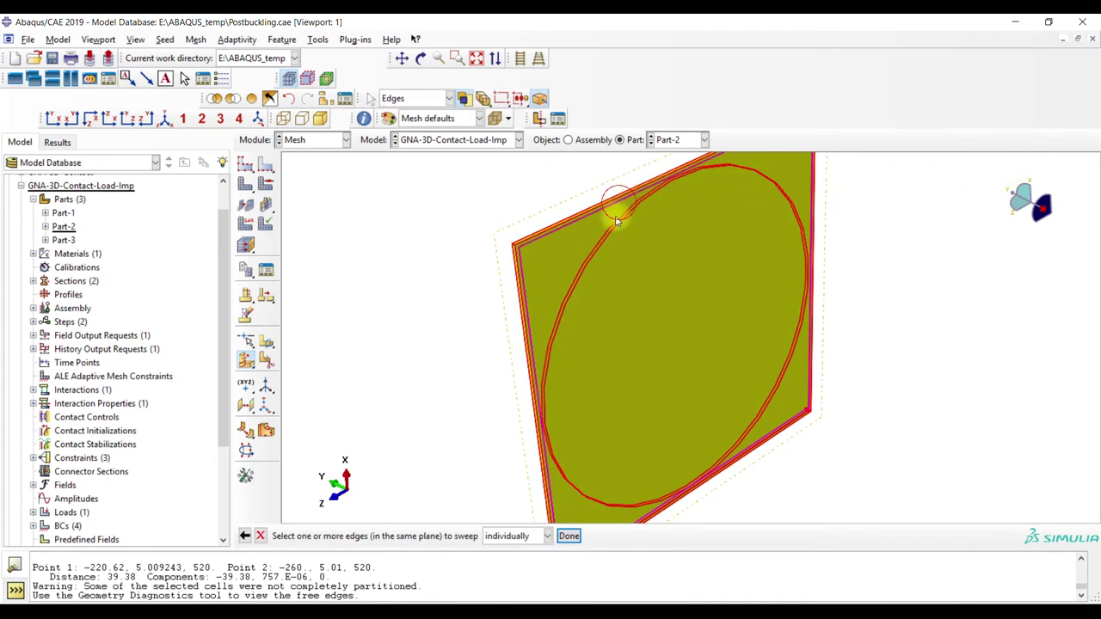
{"action": "left_click", "coordinate": [568, 535]}
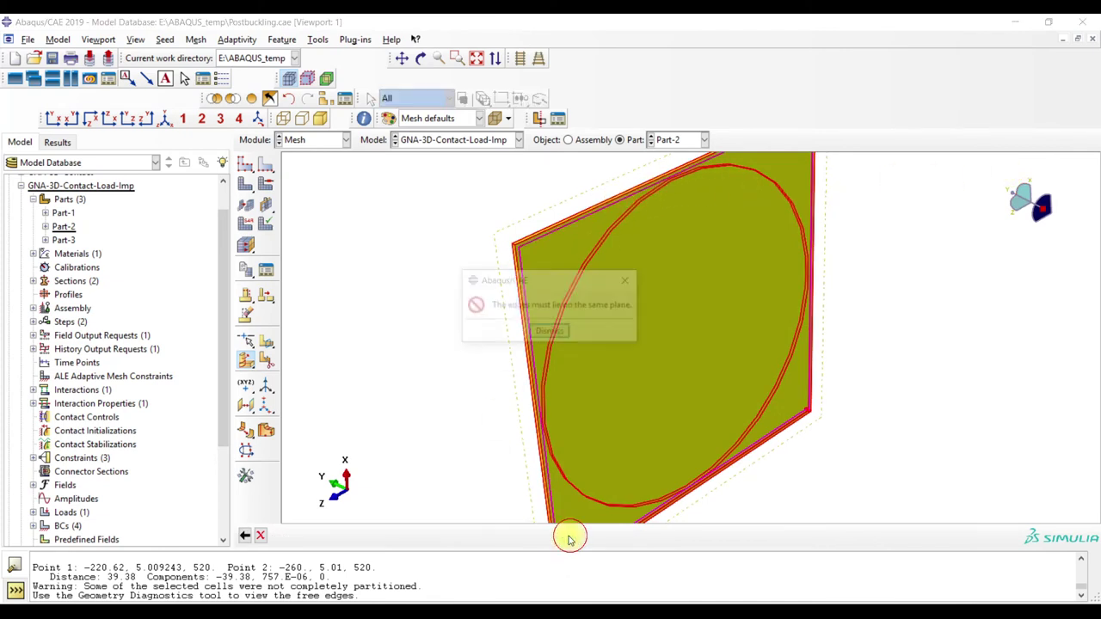
{"action": "left_click", "coordinate": [551, 334]}
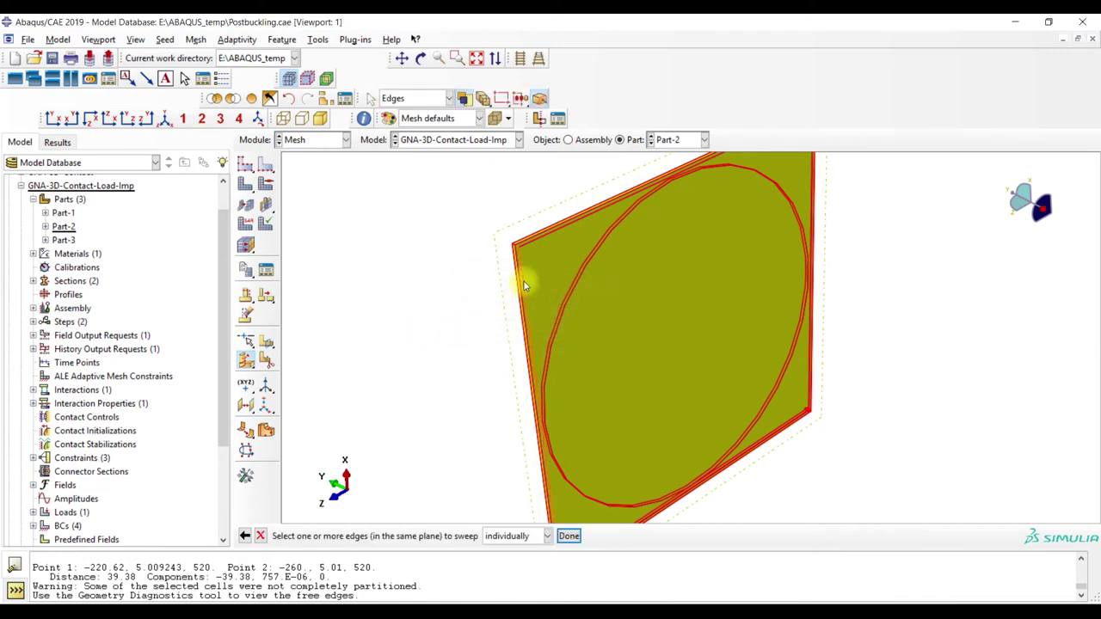
Extrude the inner rectangle's +Z, +X and -Z edges along the plate's short thickness edge and create the cell partition
{"action": "left_click", "coordinate": [537, 243]}
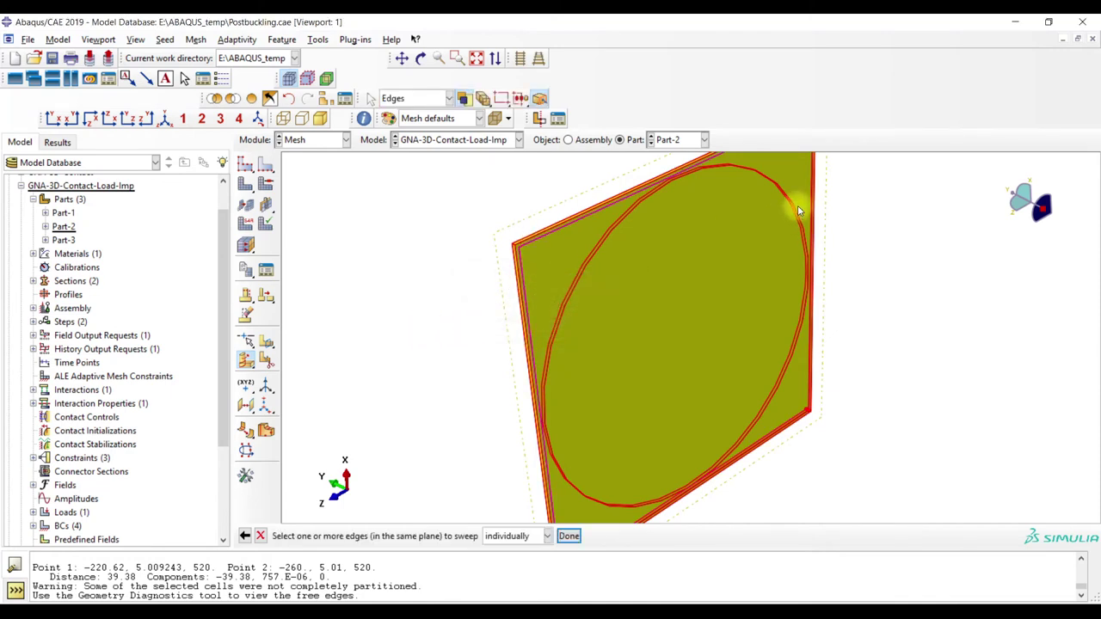
{"action": "left_click", "coordinate": [812, 198]}
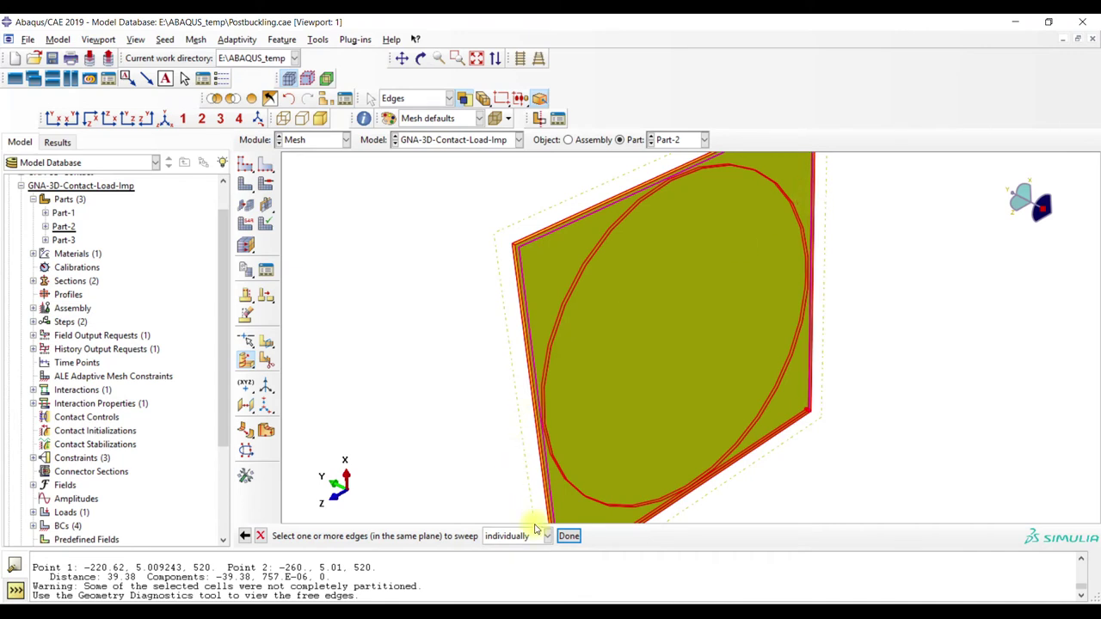
{"action": "left_click", "coordinate": [567, 536]}
{"action": "left_click", "coordinate": [431, 536]}
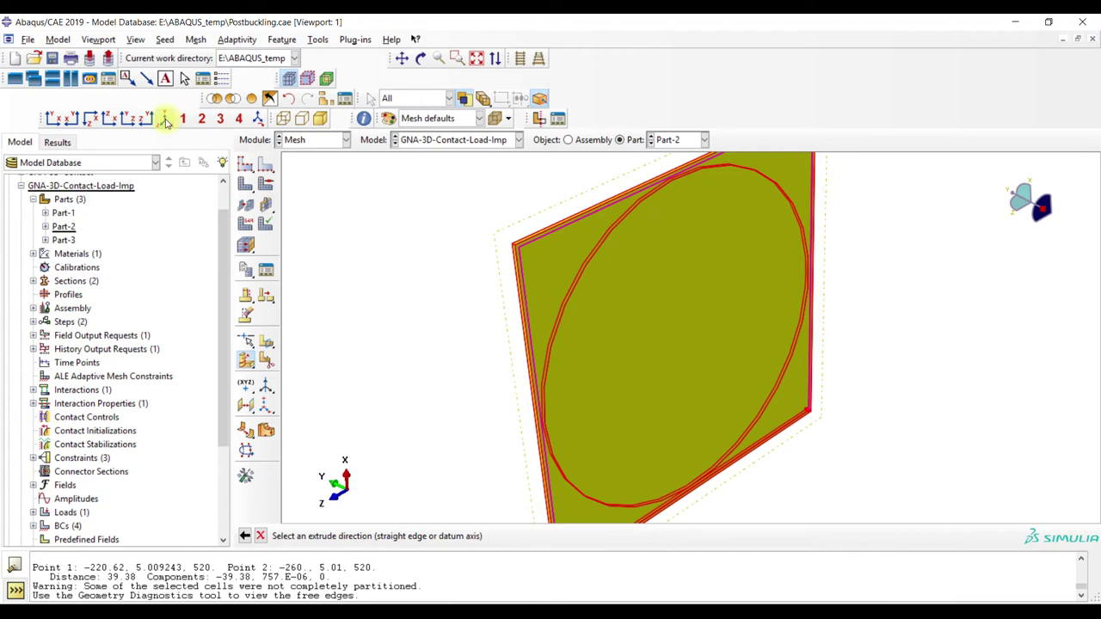
{"action": "left_click", "coordinate": [457, 57]}
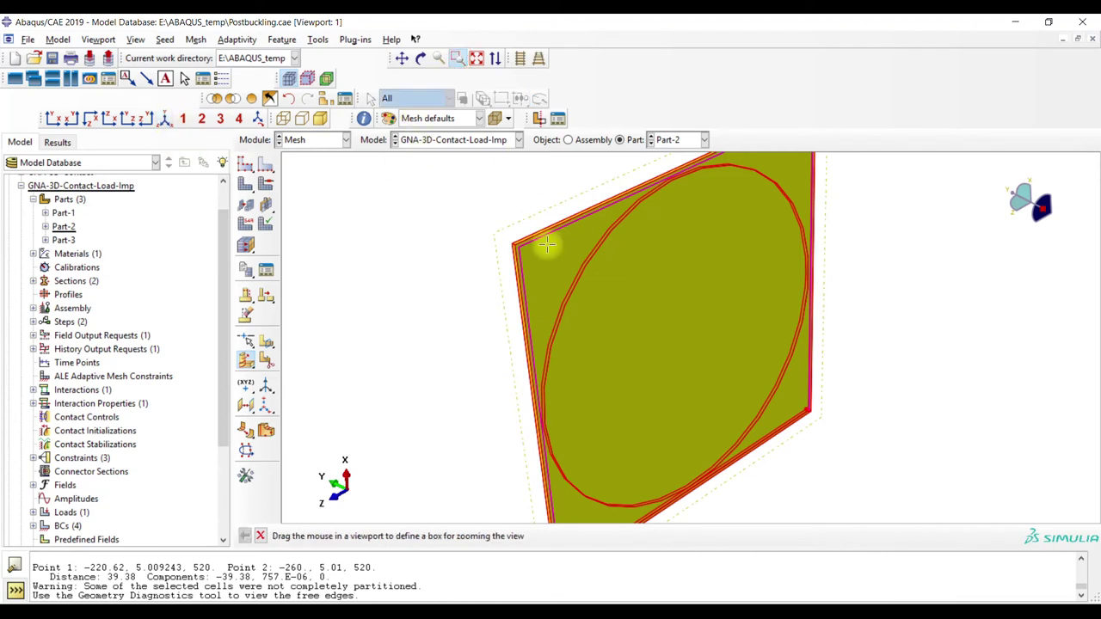
{"action": "left_click_drag", "start_coordinate": [552, 282], "coordinate": [521, 234]}
{"action": "left_click", "coordinate": [457, 58]}
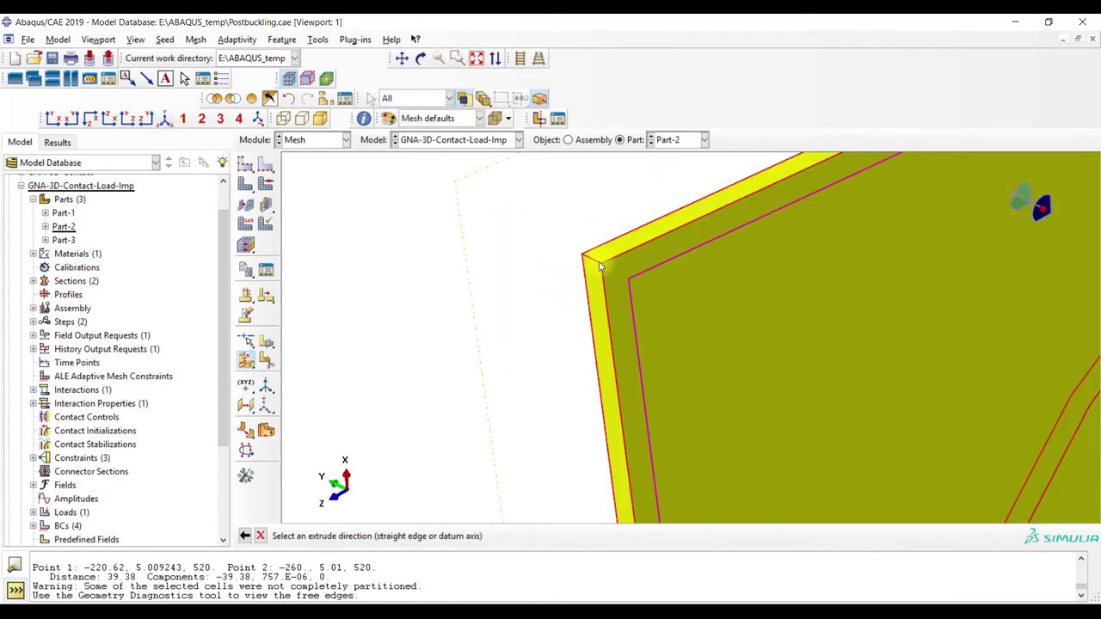
{"action": "left_click", "coordinate": [597, 265]}
{"action": "left_click", "coordinate": [419, 535]}
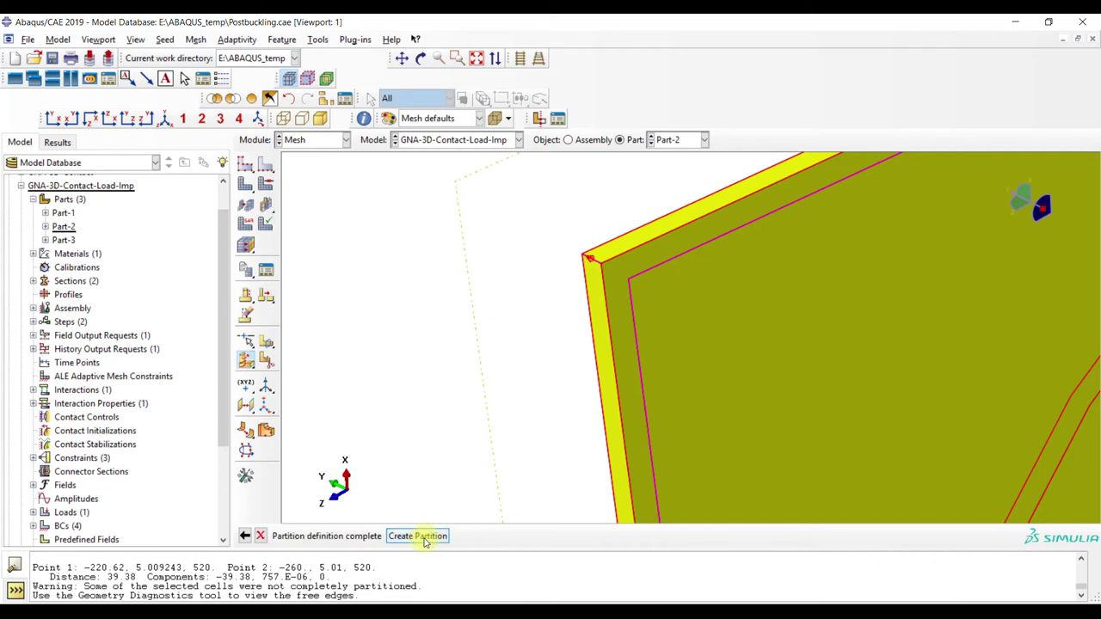
{"action": "left_click", "coordinate": [422, 535]}
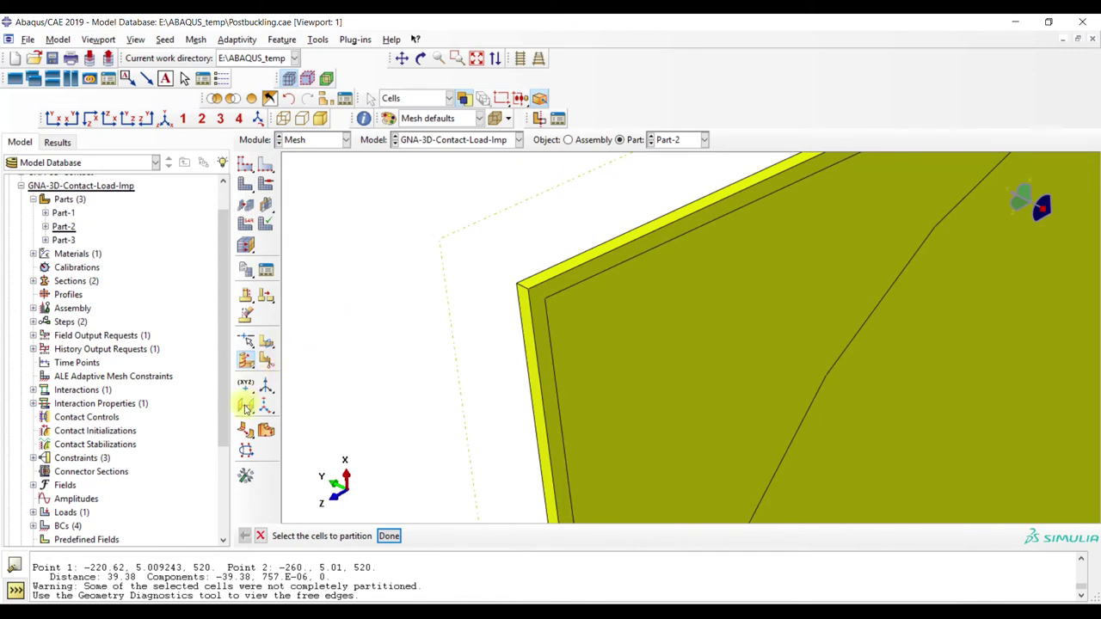
Create a three-point datum plane diagonally through the plate's +X/+Z corner, using the outer corner and the inner rectangle's corner
{"action": "left_click_drag", "start_coordinate": [245, 409], "coordinate": [307, 409]}
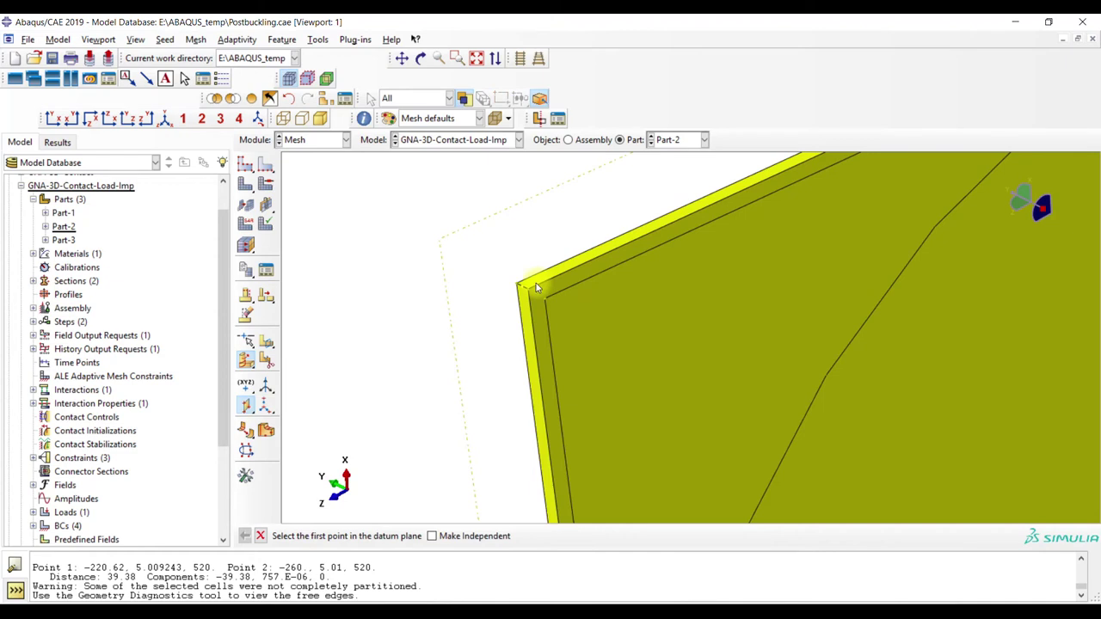
{"action": "left_click", "coordinate": [528, 289]}
{"action": "left_click", "coordinate": [546, 301]}
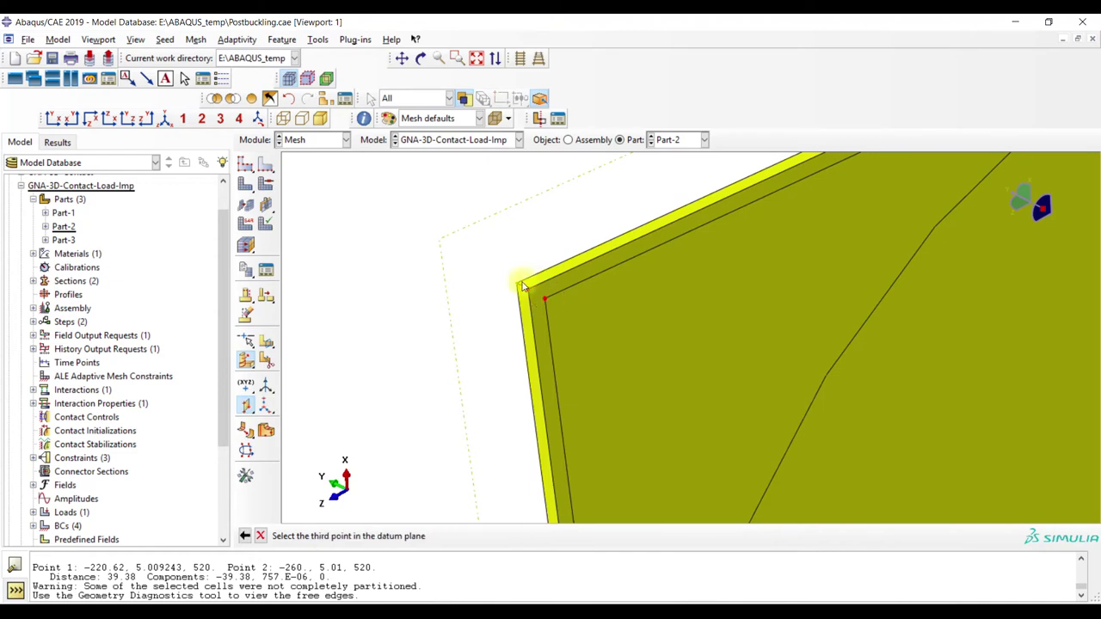
{"action": "left_click", "coordinate": [519, 290]}
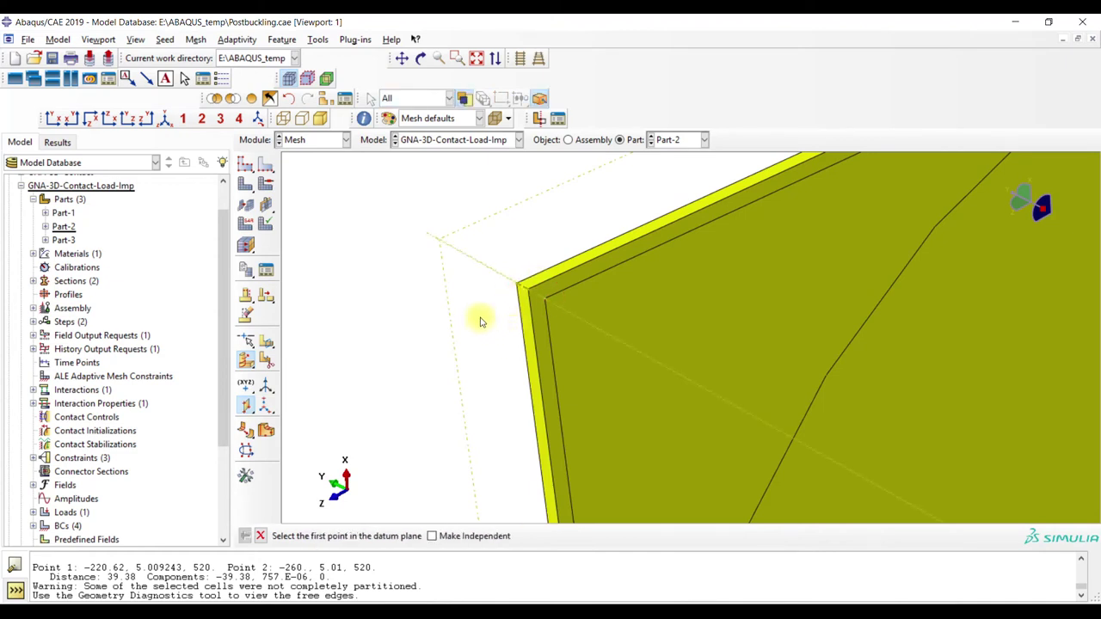
Create a second diagonal three-point datum plane through the plate's -X/+Z corner, using the inner rectangle's corner and the outer corner points
{"action": "left_click", "coordinate": [165, 117]}
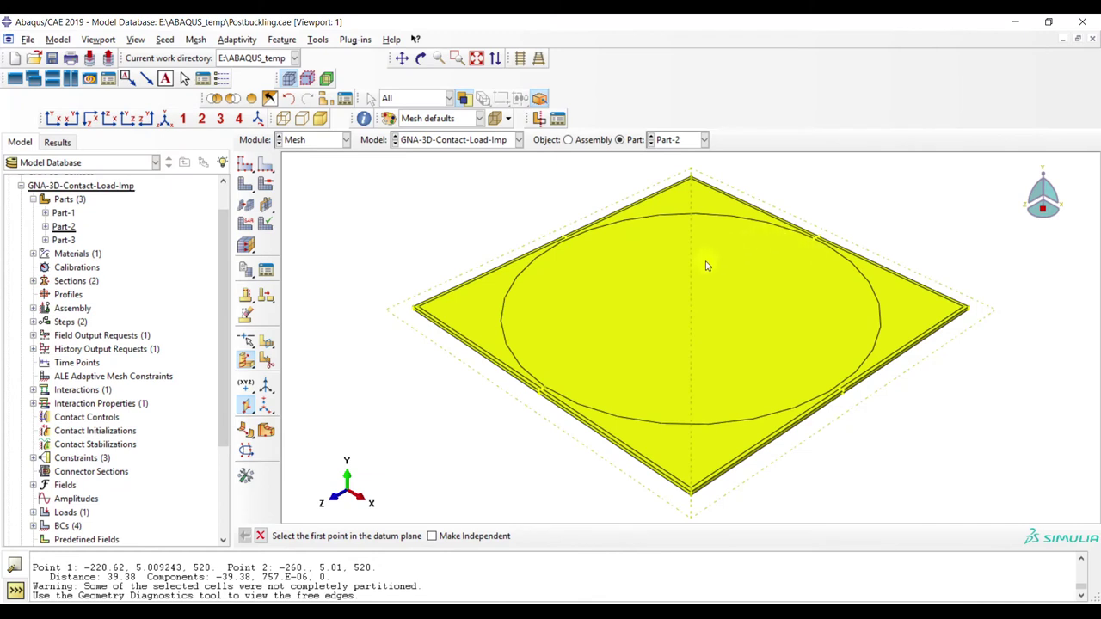
{"action": "left_click", "coordinate": [457, 57]}
{"action": "left_click_drag", "start_coordinate": [402, 310], "coordinate": [457, 353]}
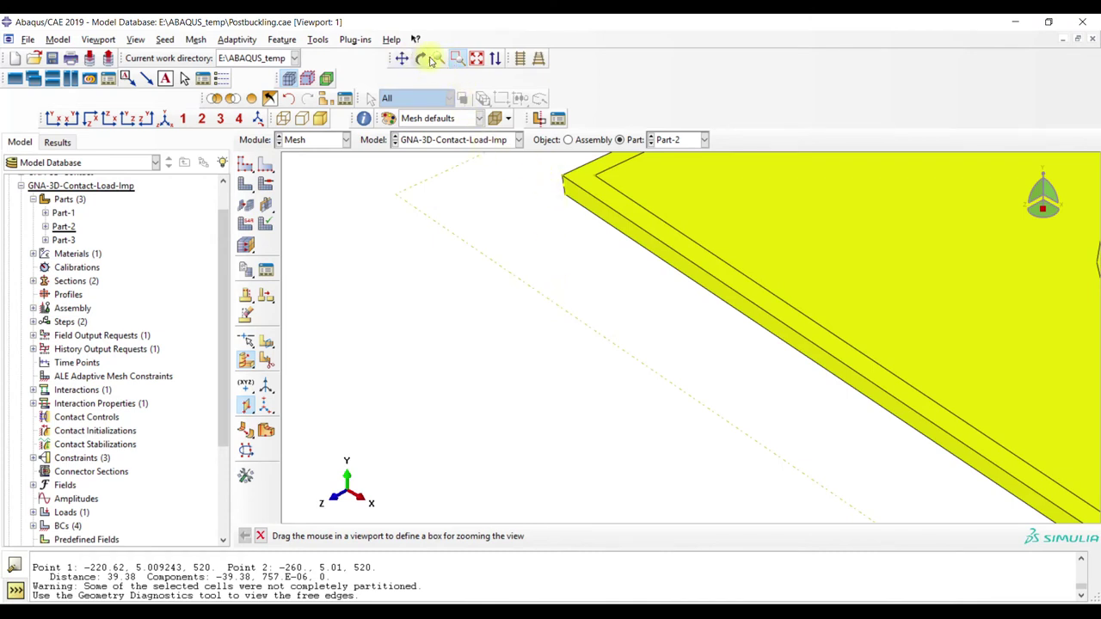
{"action": "left_click", "coordinate": [457, 58]}
{"action": "left_click", "coordinate": [597, 178]}
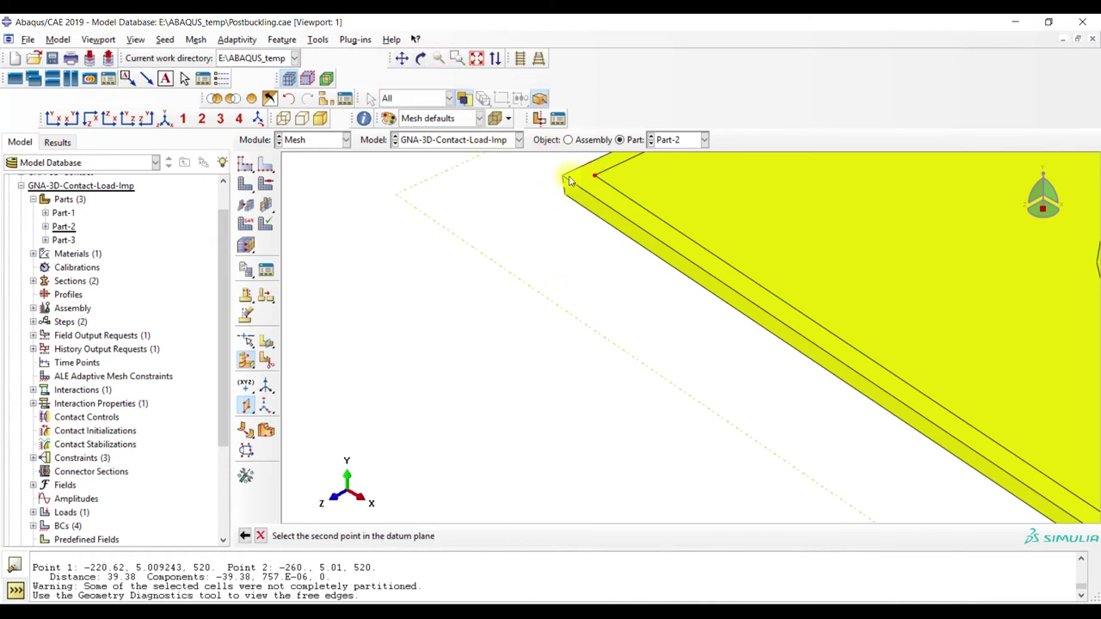
{"action": "left_click", "coordinate": [562, 177]}
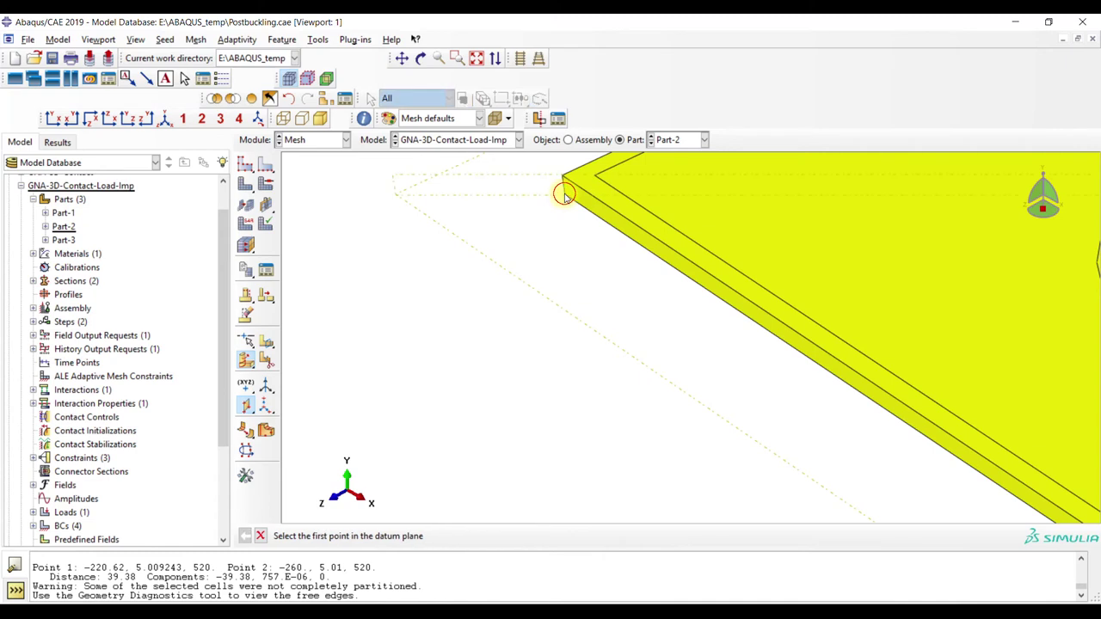
Partition all cells of Part-2 with the two diagonal datum planes, one after the other
{"action": "left_click", "coordinate": [164, 118]}
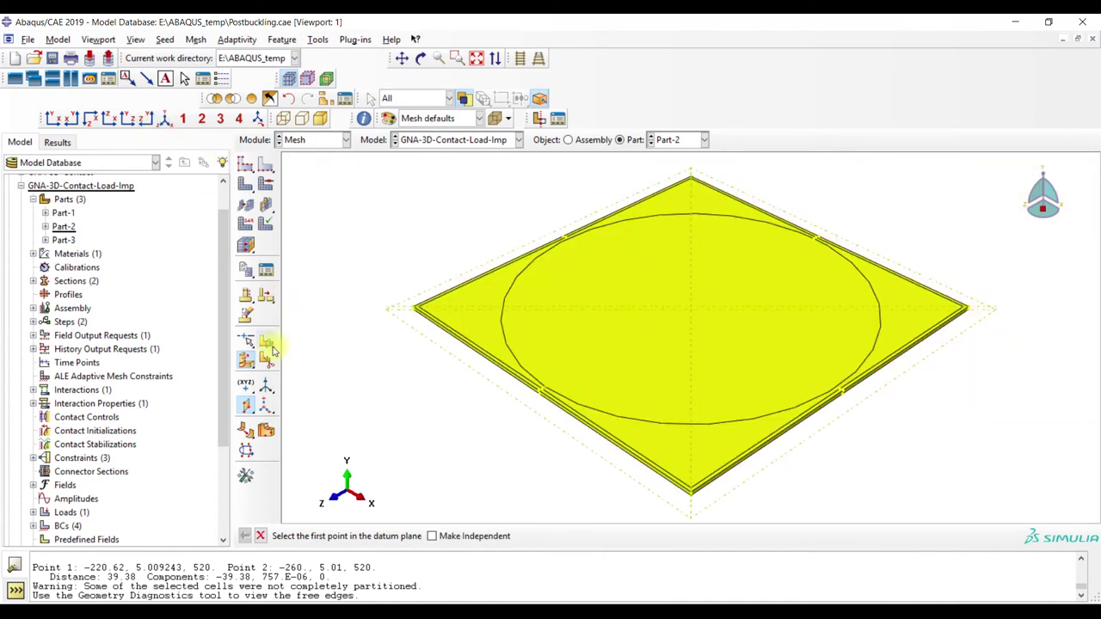
{"action": "left_click_drag", "start_coordinate": [250, 368], "coordinate": [290, 362]}
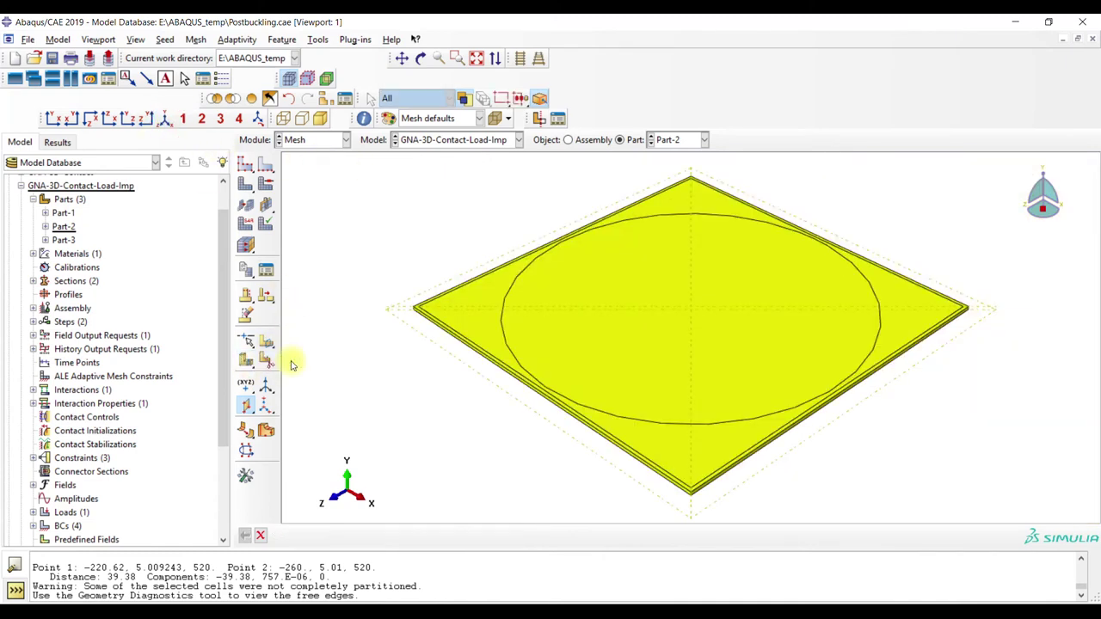
{"action": "left_click_drag", "start_coordinate": [376, 211], "coordinate": [1071, 586]}
{"action": "left_click", "coordinate": [389, 536]}
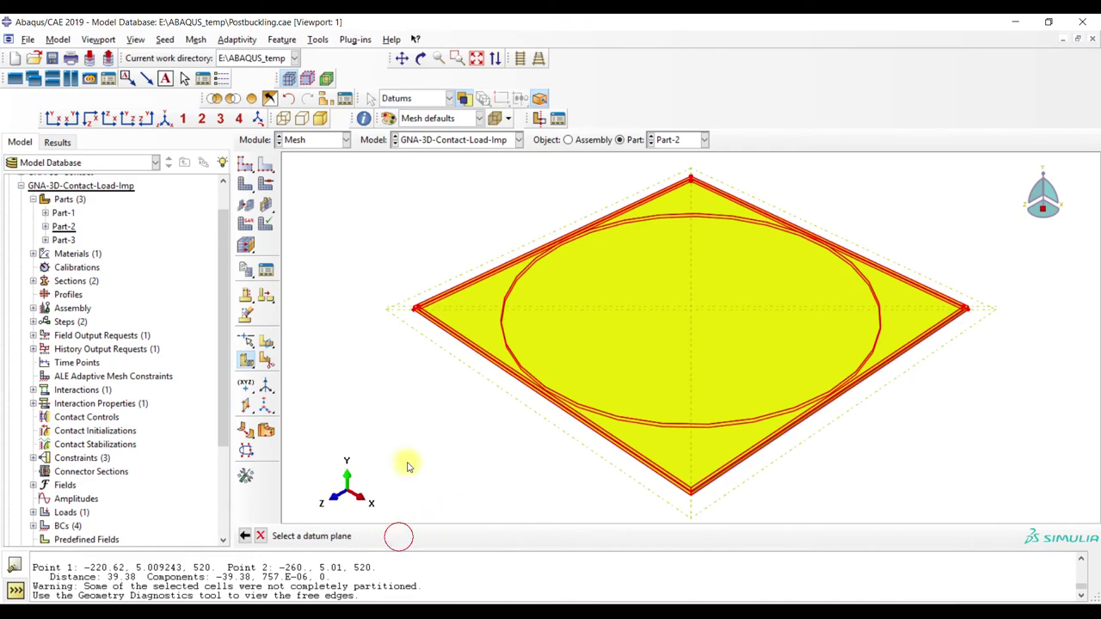
{"action": "left_click", "coordinate": [394, 309]}
{"action": "left_click", "coordinate": [417, 536]}
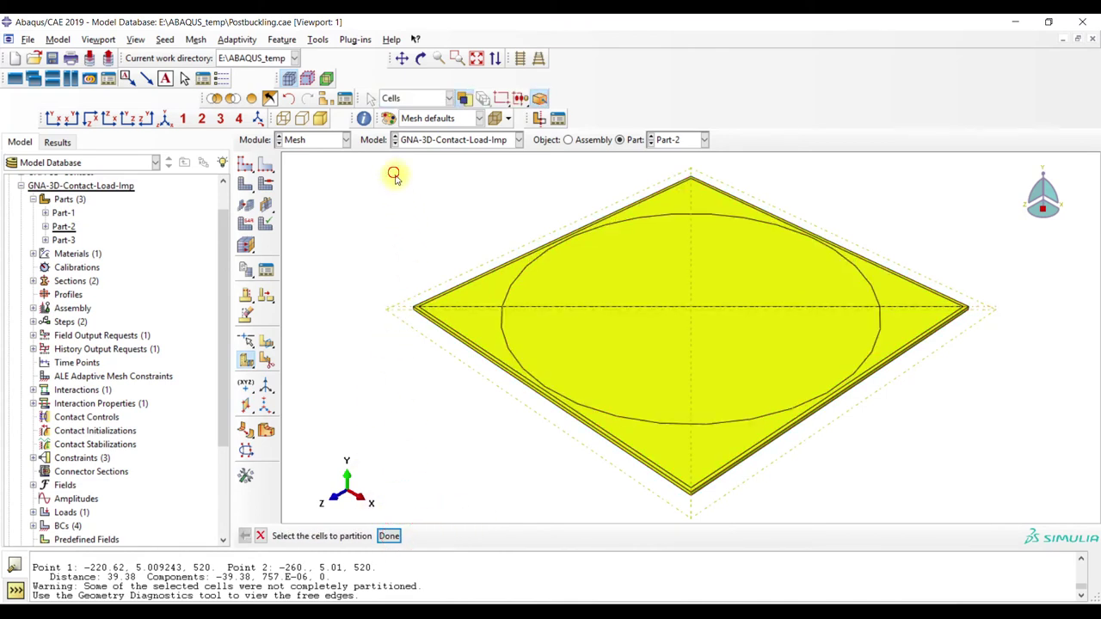
{"action": "left_click", "coordinate": [389, 536]}
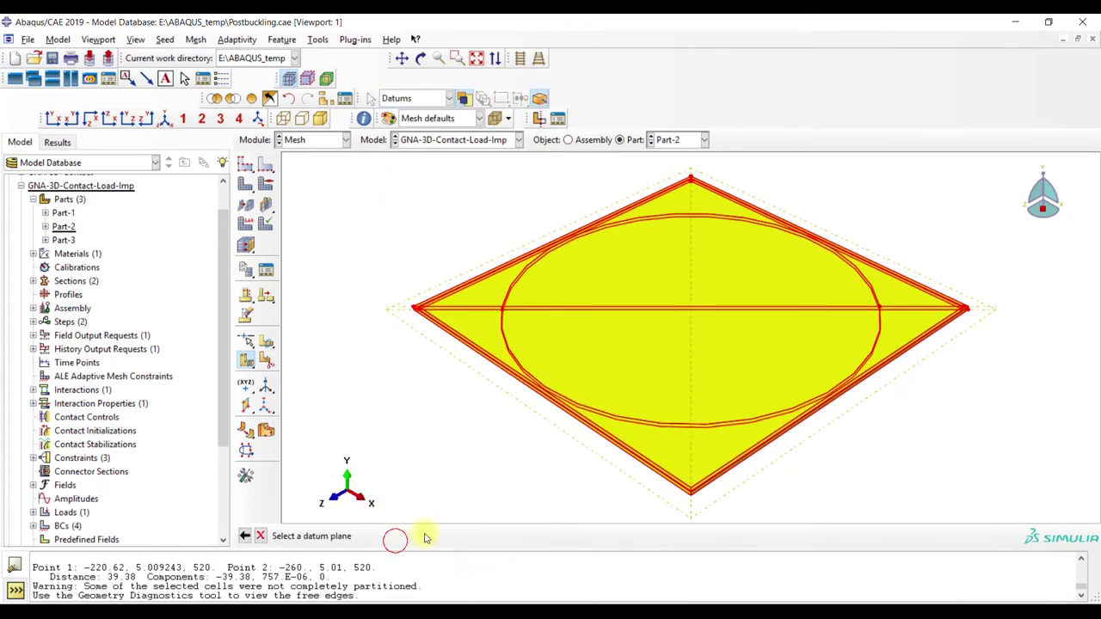
{"action": "left_click", "coordinate": [691, 509]}
{"action": "left_click", "coordinate": [436, 536]}
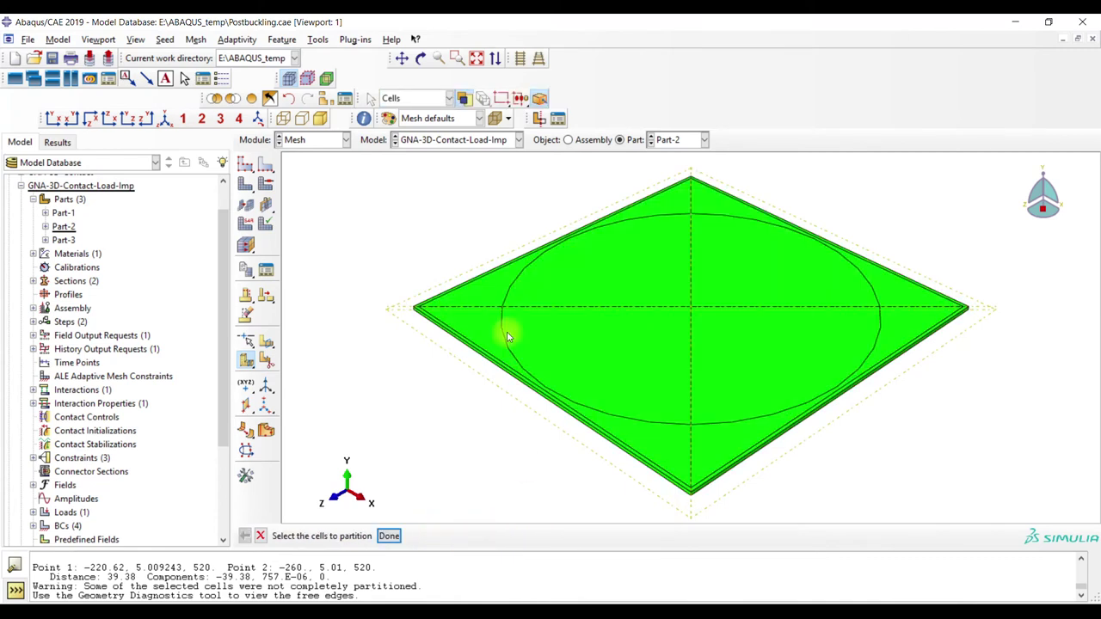
Assign the Standard, linear 3D Stress hex element type with reduced integration (C3D8R) to all regions of Part-2
{"action": "left_click", "coordinate": [299, 141]}
{"action": "left_click", "coordinate": [310, 238]}
{"action": "left_click", "coordinate": [245, 223]}
{"action": "left_click_drag", "start_coordinate": [462, 186], "coordinate": [641, 484]}
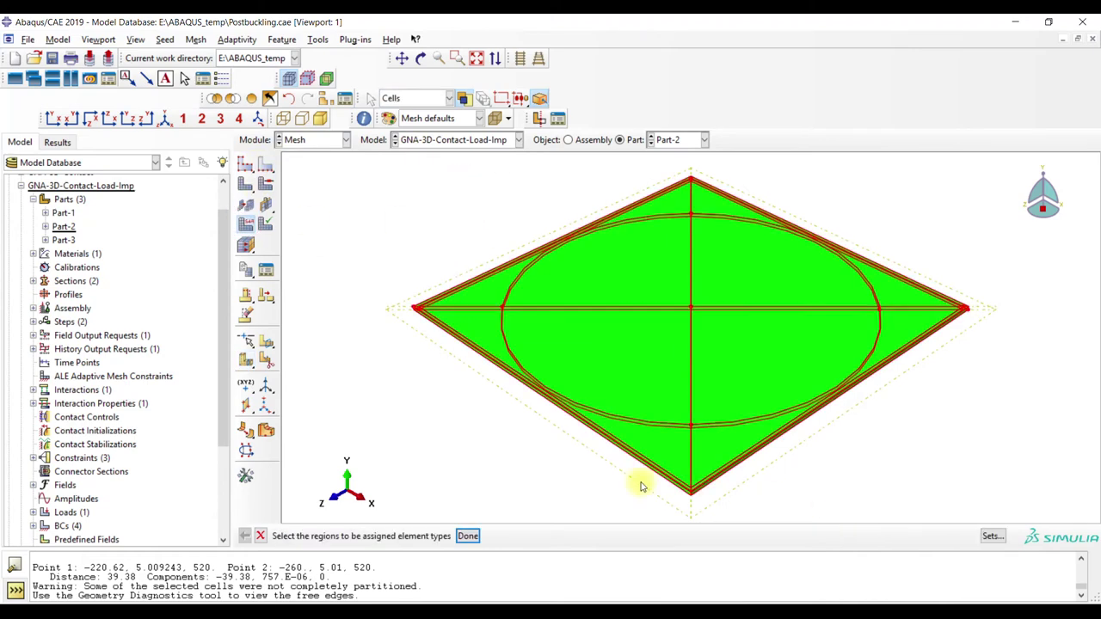
{"action": "left_click", "coordinate": [467, 536]}
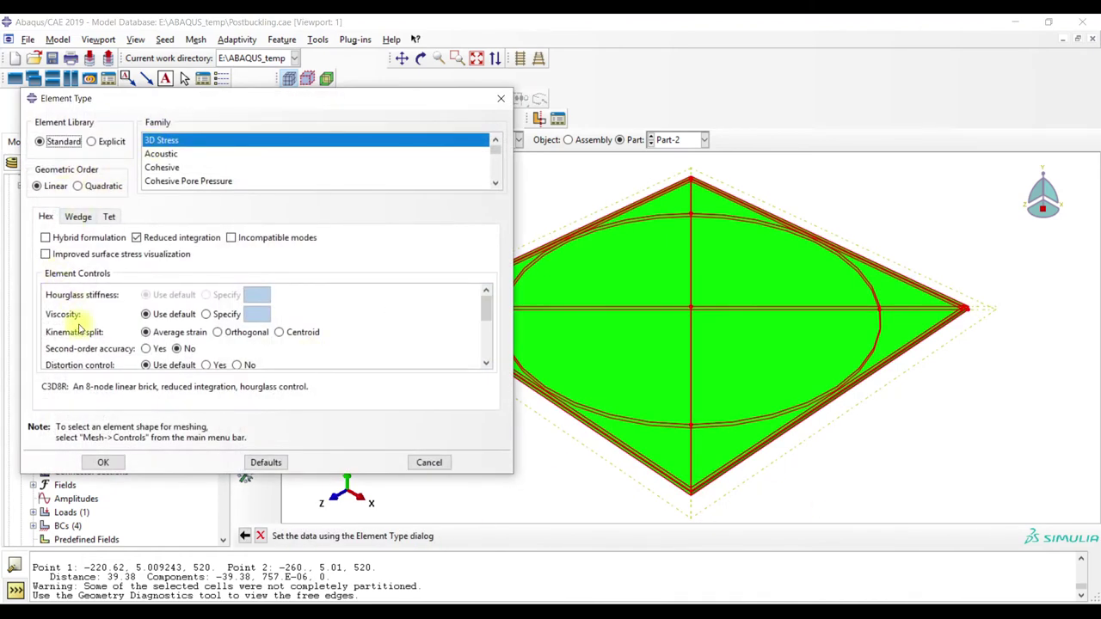
{"action": "left_click", "coordinate": [102, 463]}
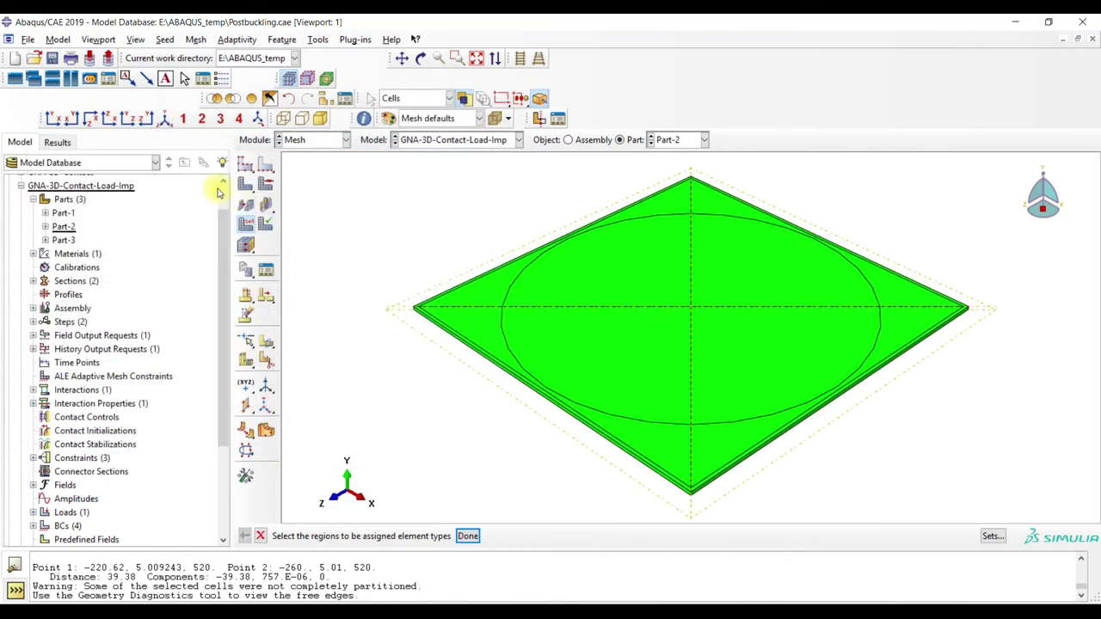
Seed Part-2 with an approximate global size of 10 and generate its mesh
{"action": "left_click", "coordinate": [246, 164]}
{"action": "left_click", "coordinate": [157, 377]}
{"action": "double_click", "coordinate": [196, 236]}
{"action": "type", "text": "10"}
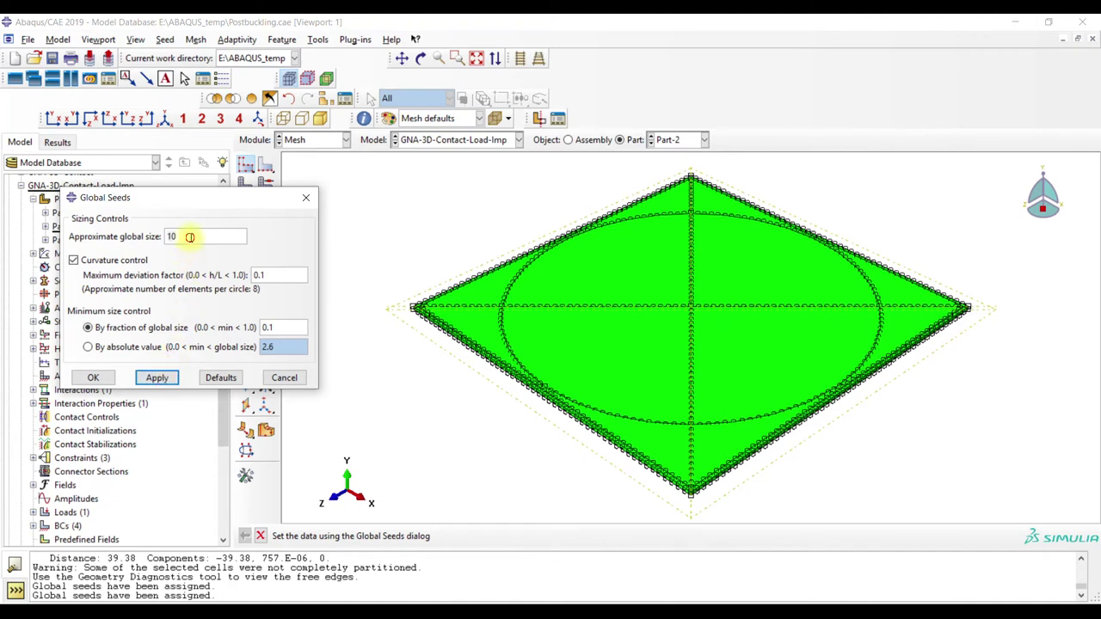
{"action": "left_click", "coordinate": [158, 379]}
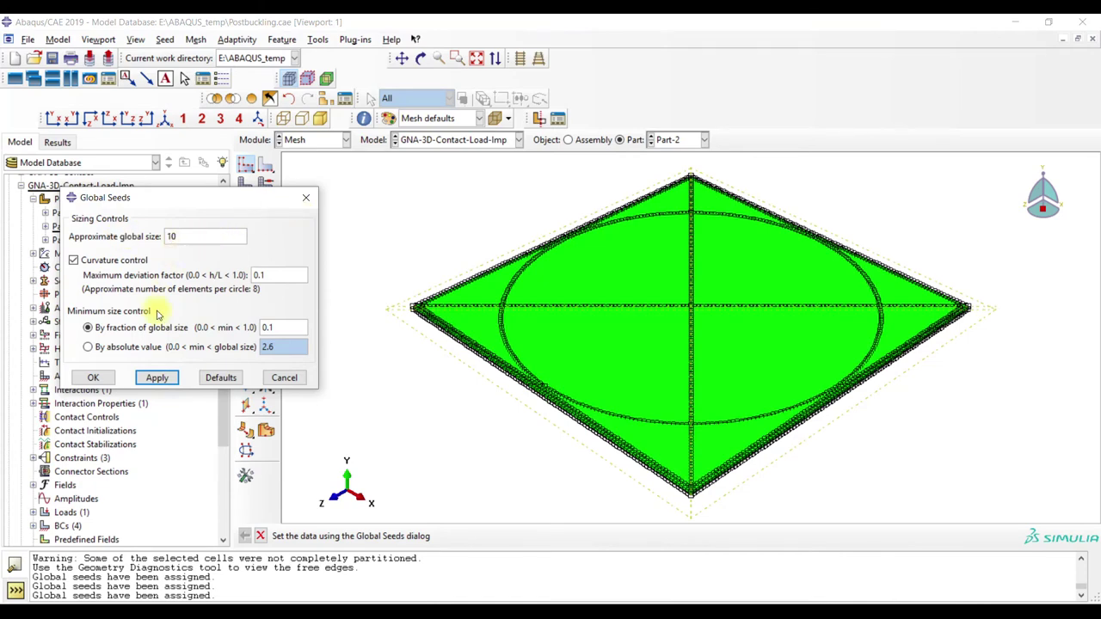
{"action": "left_click", "coordinate": [158, 379]}
{"action": "left_click", "coordinate": [305, 197]}
{"action": "left_click", "coordinate": [246, 181]}
{"action": "left_click", "coordinate": [365, 536]}
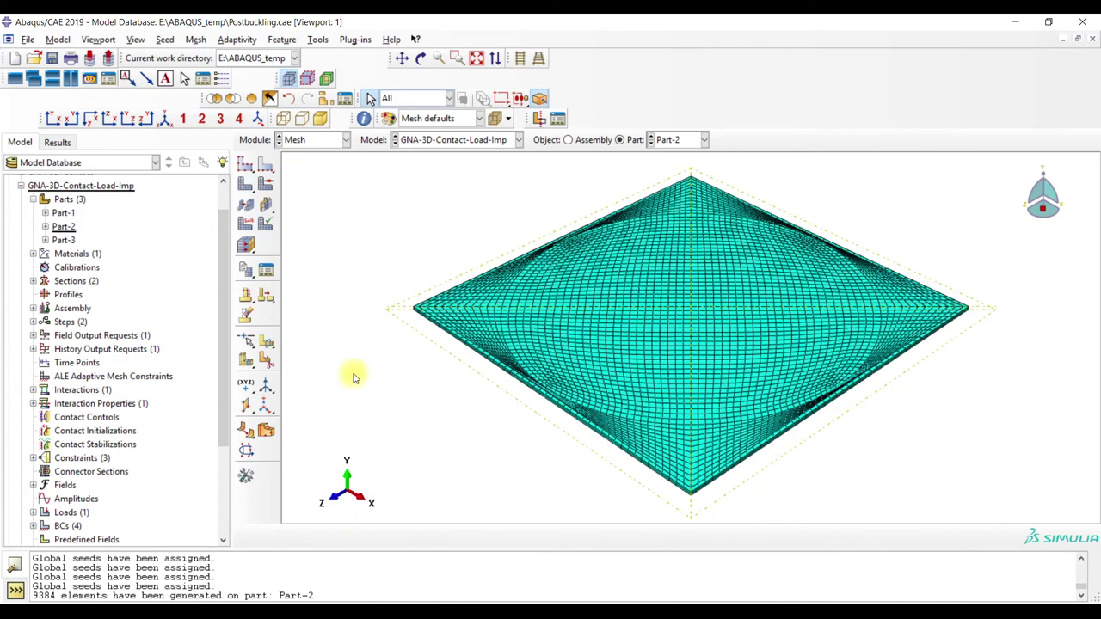
Switch to Part-3, seed it with an approximate global size of 10 and generate its mesh
{"action": "left_click", "coordinate": [680, 139]}
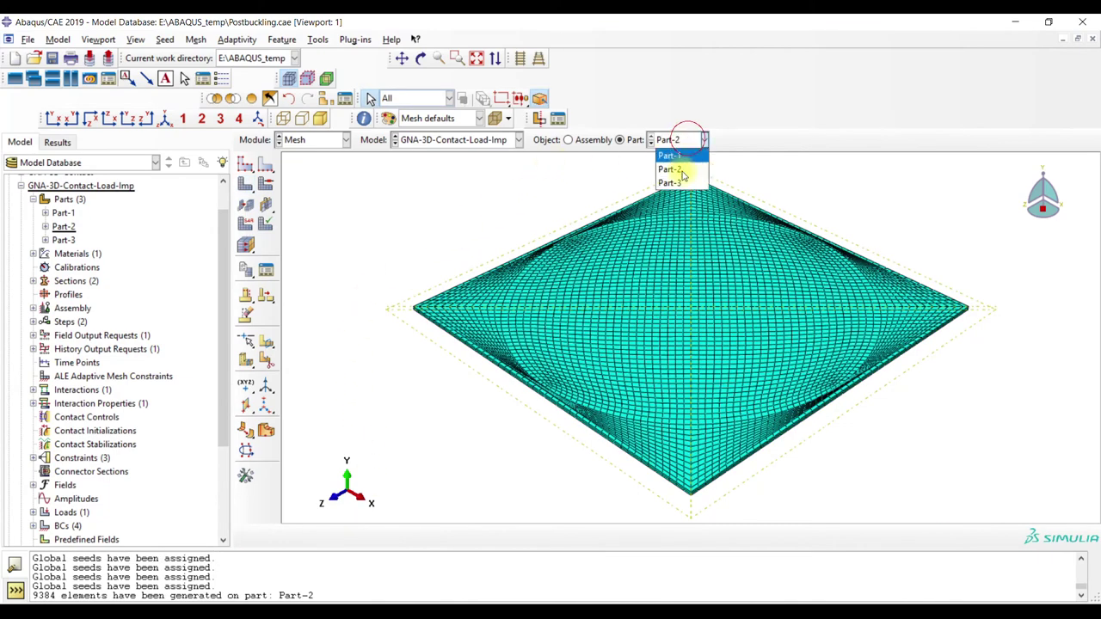
{"action": "left_click", "coordinate": [662, 181]}
{"action": "left_click", "coordinate": [250, 169]}
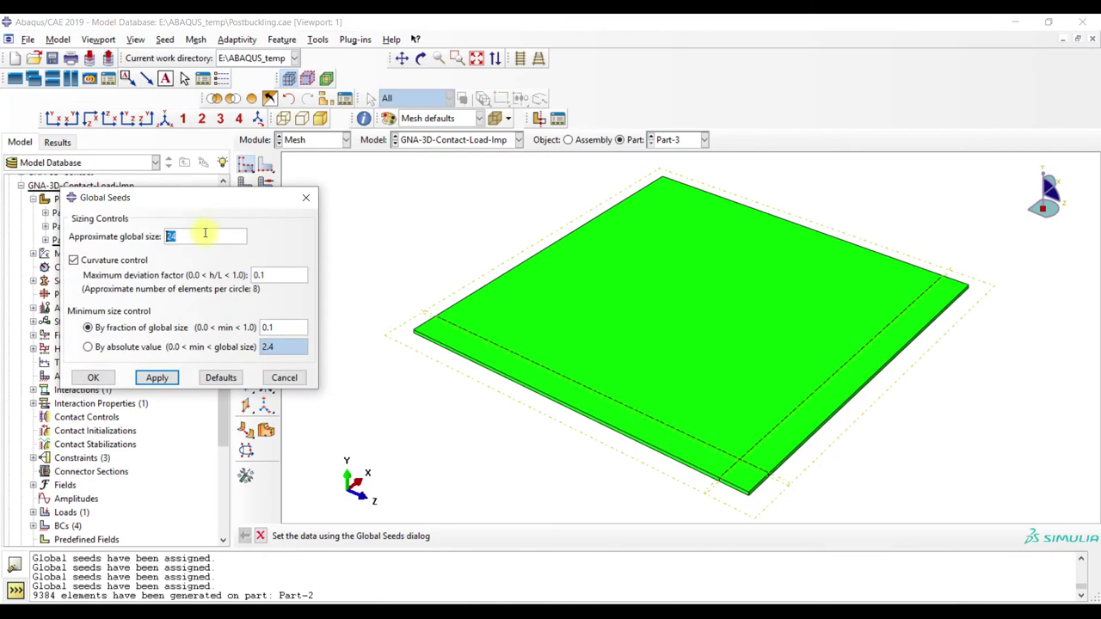
{"action": "type", "text": "10"}
{"action": "left_click", "coordinate": [153, 377]}
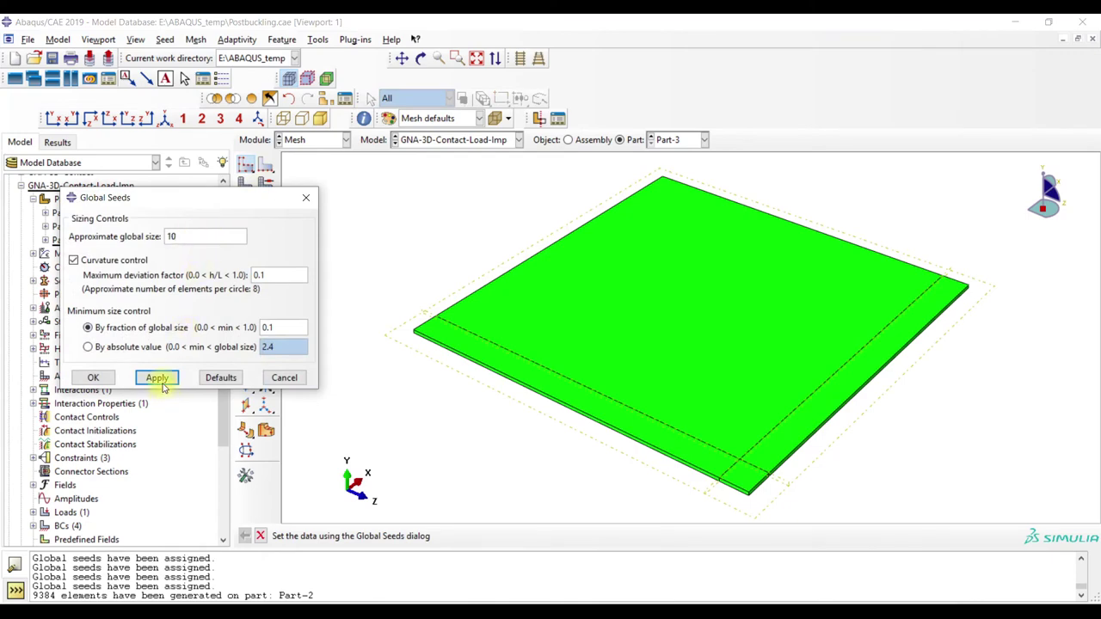
{"action": "left_click", "coordinate": [308, 198]}
{"action": "left_click", "coordinate": [245, 183]}
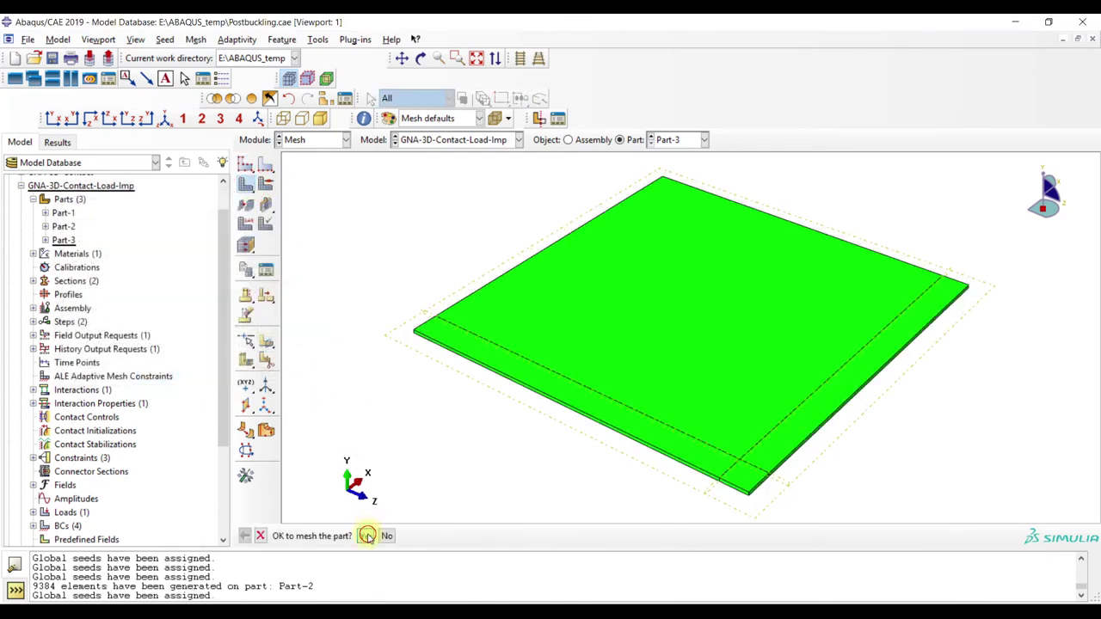
{"action": "left_click", "coordinate": [364, 533]}
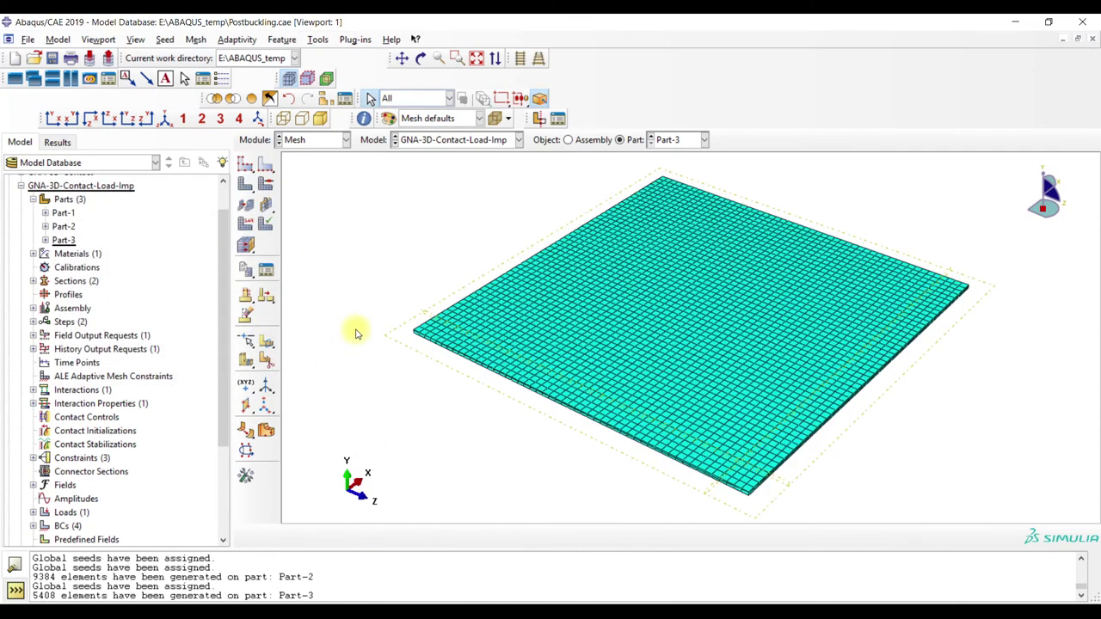
Inspect the mesh on the whole assembly in the Assembly module and return to the geometry display
{"action": "left_click", "coordinate": [313, 140]}
{"action": "left_click", "coordinate": [315, 184]}
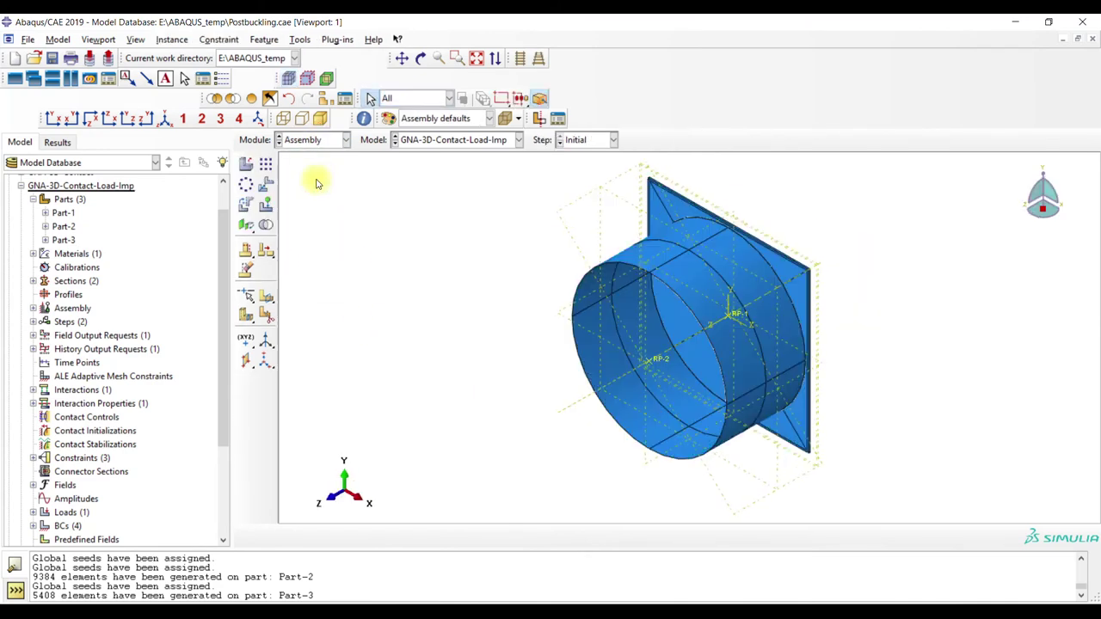
{"action": "left_click", "coordinate": [290, 80]}
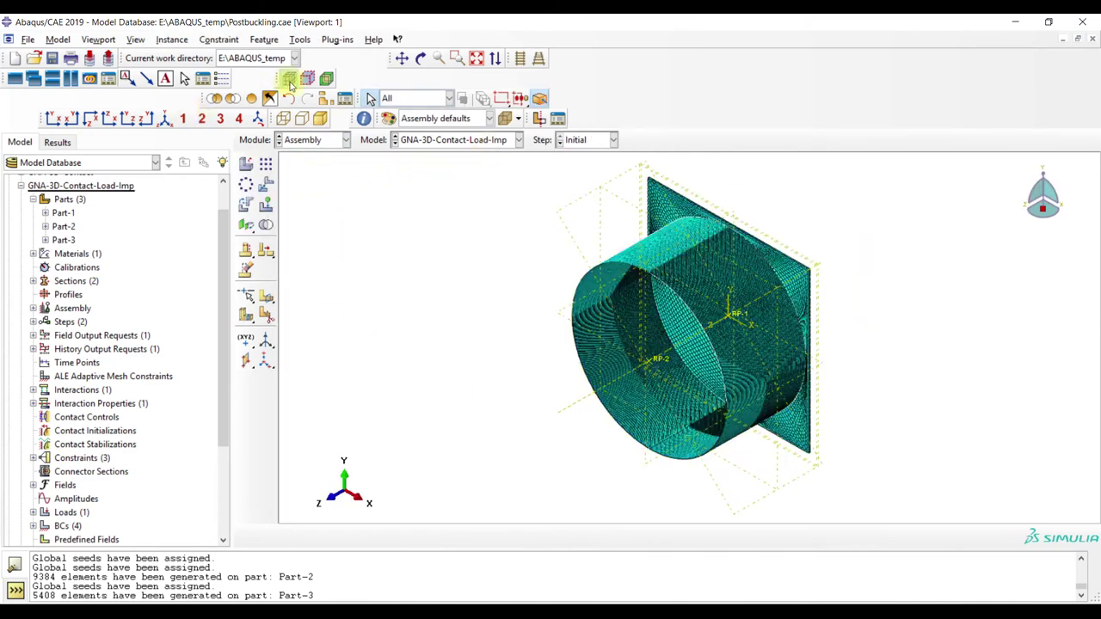
{"action": "left_click", "coordinate": [290, 80]}
Open the rigid body constraint Constraint-2 in the Interaction module and start reselecting its Tie (nodes) region
{"action": "left_click", "coordinate": [301, 140]}
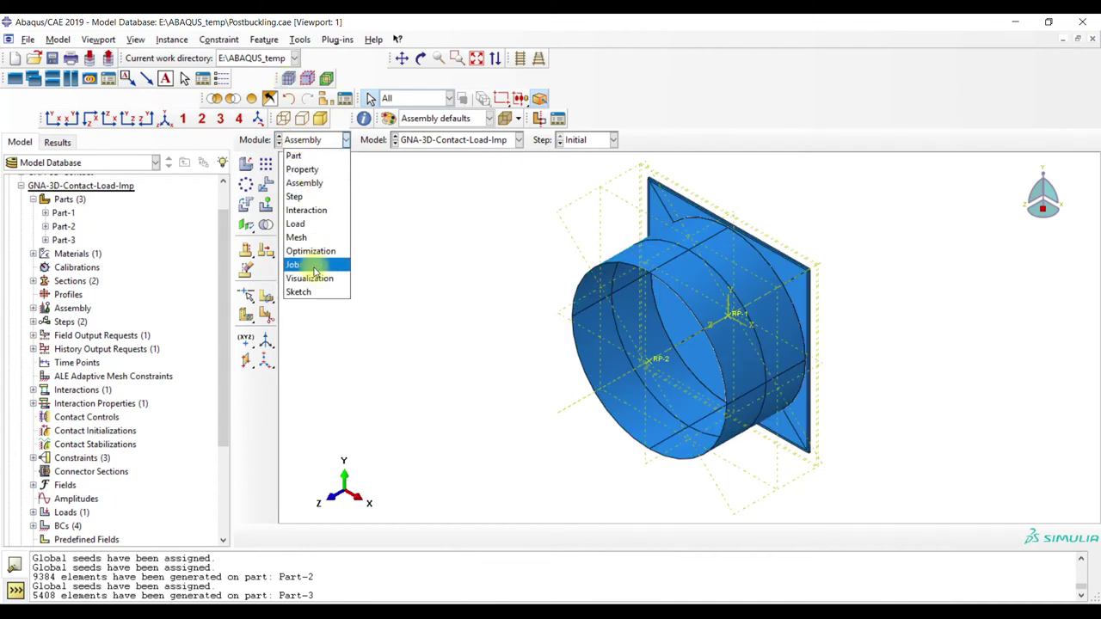
{"action": "left_click", "coordinate": [306, 224]}
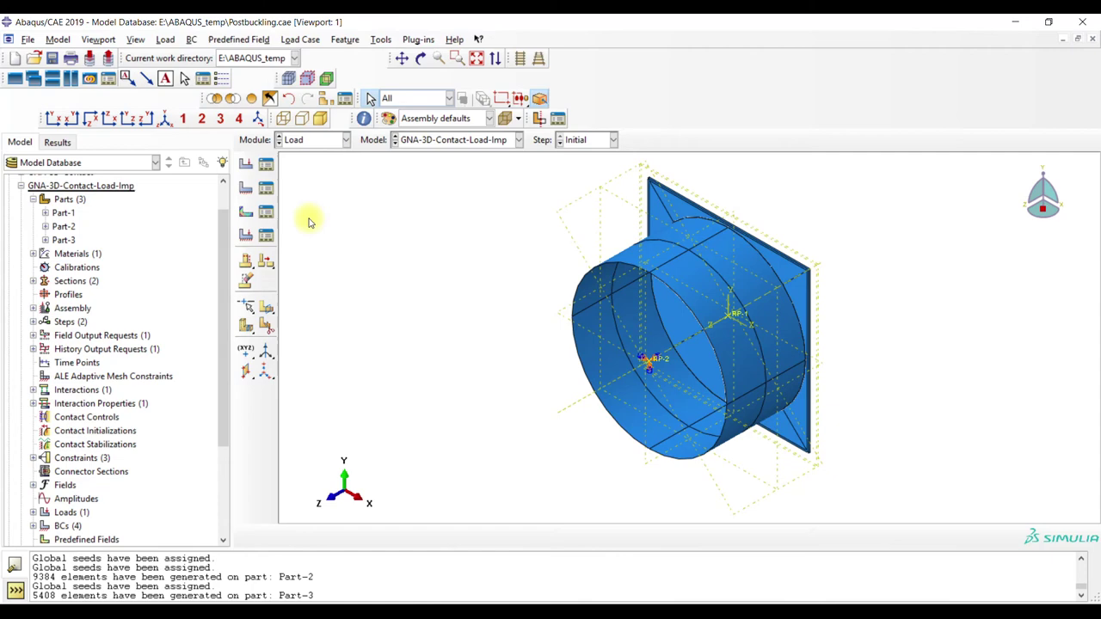
{"action": "left_click", "coordinate": [312, 148]}
{"action": "left_click", "coordinate": [303, 209]}
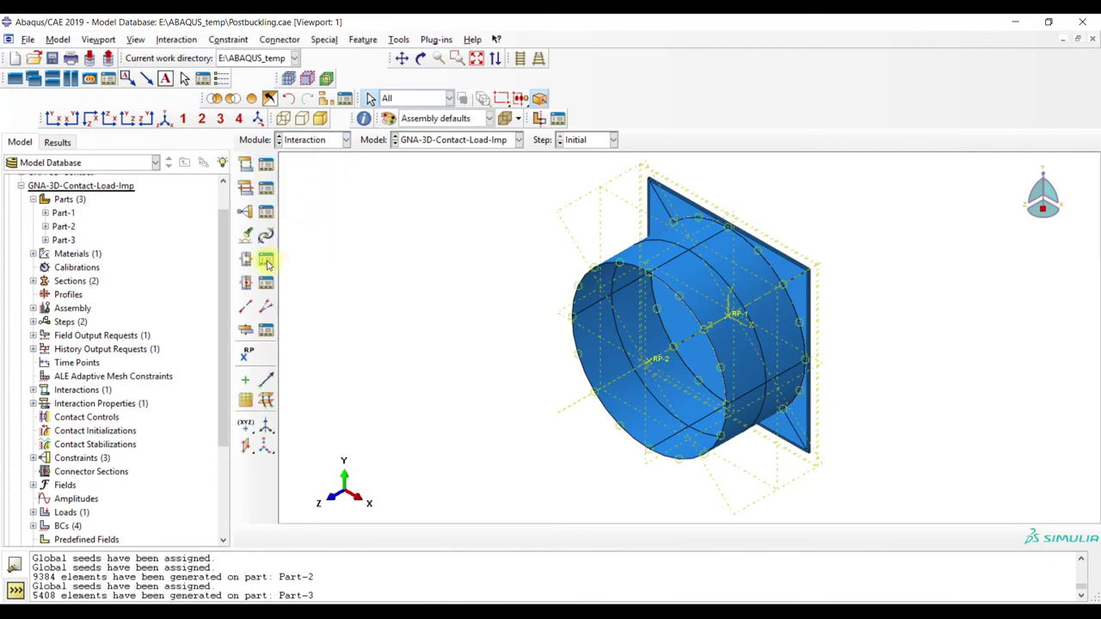
{"action": "left_click", "coordinate": [268, 217]}
{"action": "left_click", "coordinate": [178, 292]}
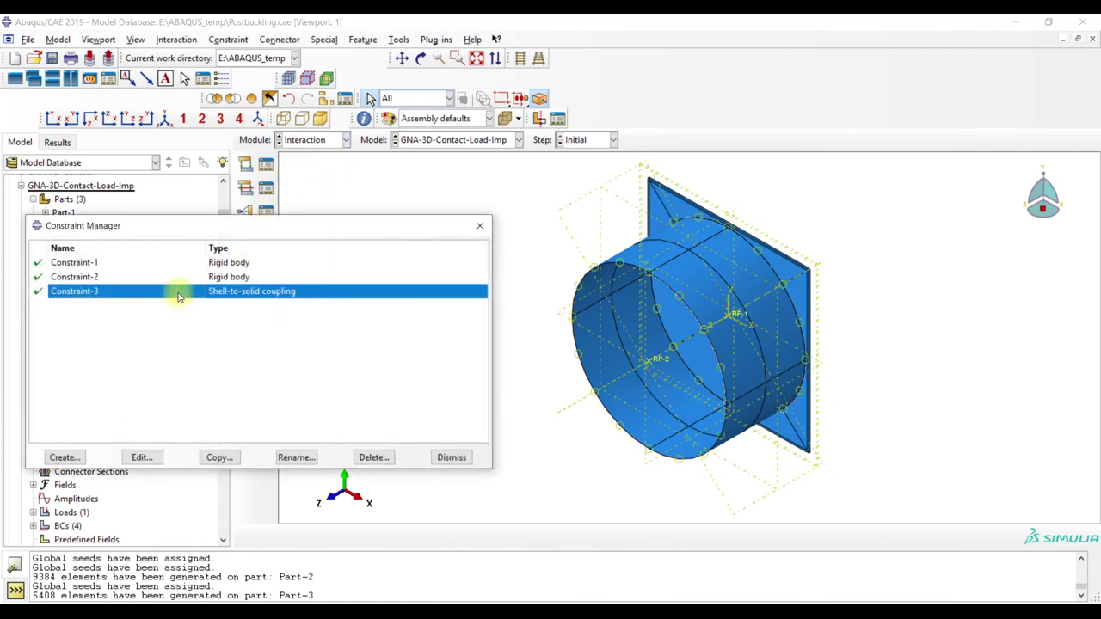
{"action": "double_click", "coordinate": [185, 277]}
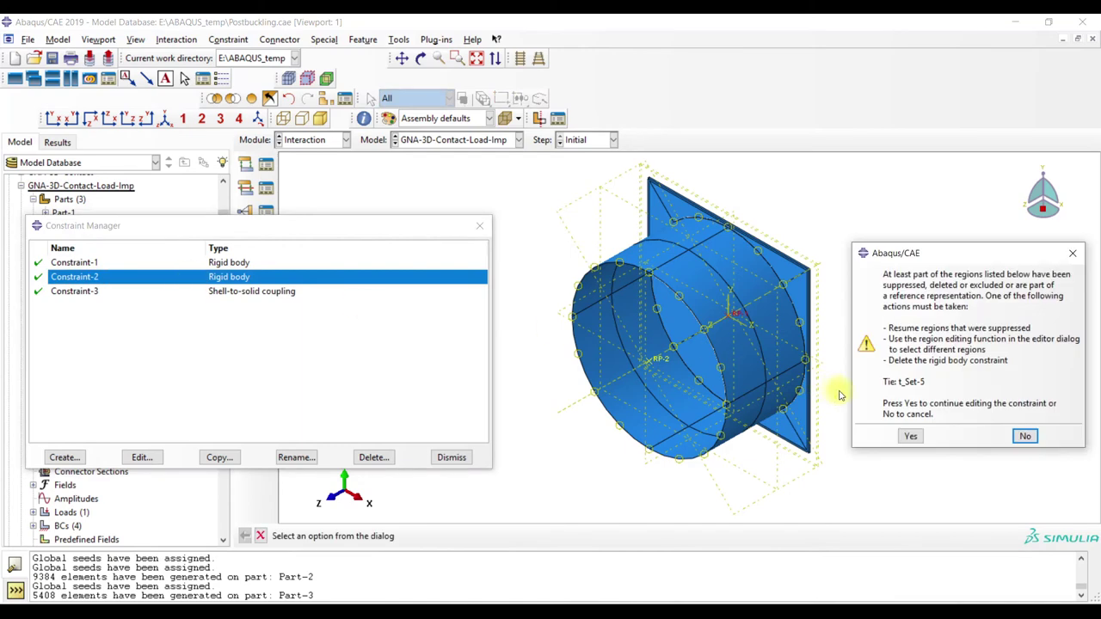
{"action": "left_click", "coordinate": [911, 438]}
{"action": "left_click", "coordinate": [180, 188]}
{"action": "left_click", "coordinate": [180, 201]}
{"action": "left_click", "coordinate": [274, 161]}
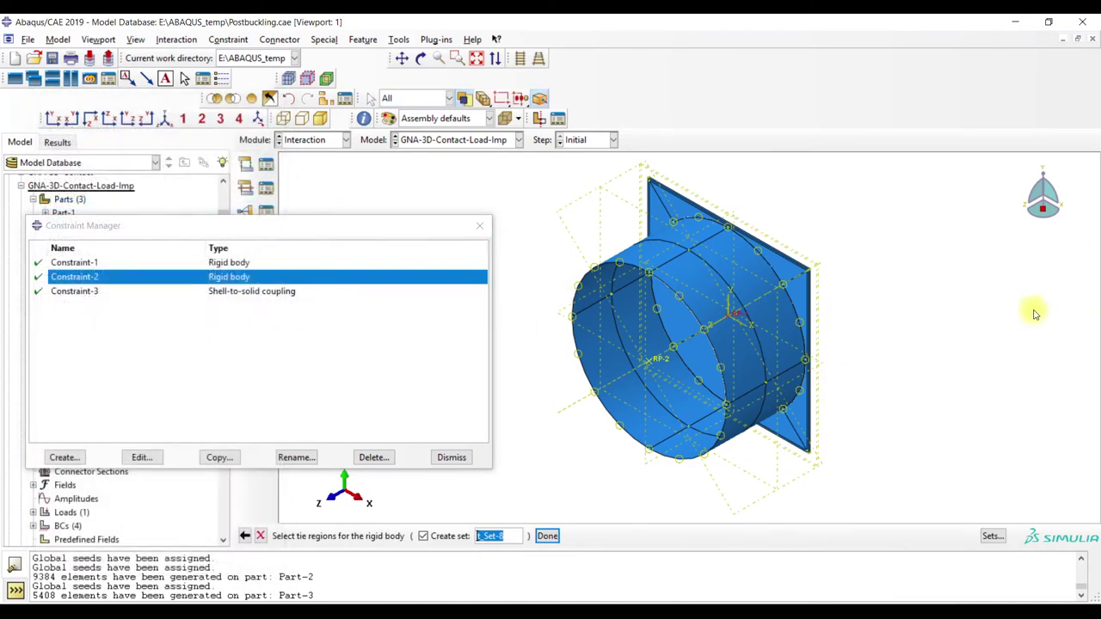
Try to pick all the partitioned faces on the back of the Part-2 plate as the tie region
{"action": "left_click", "coordinate": [1057, 211]}
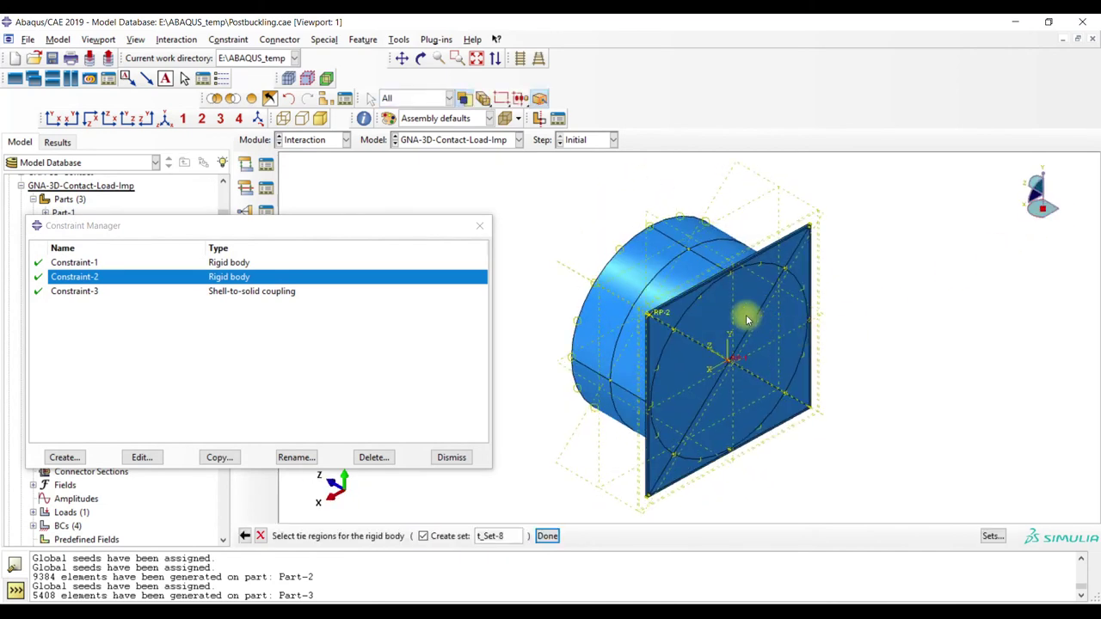
{"action": "left_click", "coordinate": [747, 318]}
{"action": "left_click", "coordinate": [793, 254], "text": "shift"}
{"action": "left_click", "coordinate": [785, 291], "text": "shift"}
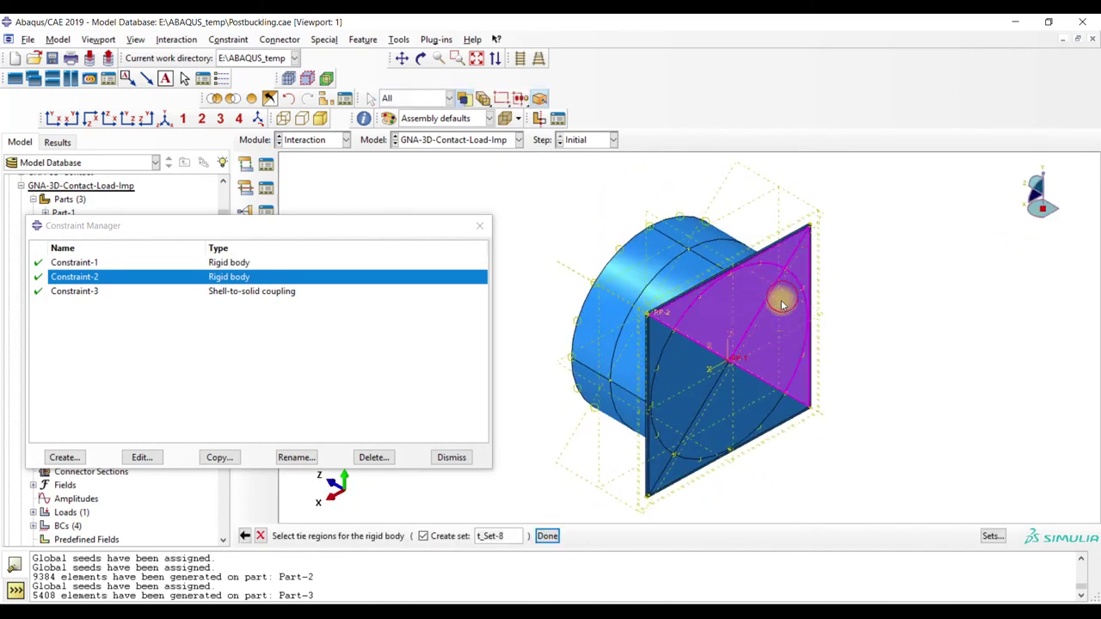
{"action": "left_click", "coordinate": [746, 396], "text": "shift"}
{"action": "left_click", "coordinate": [693, 369], "text": "shift"}
{"action": "left_click", "coordinate": [658, 389], "text": "shift"}
{"action": "left_click", "coordinate": [678, 470], "text": "shift"}
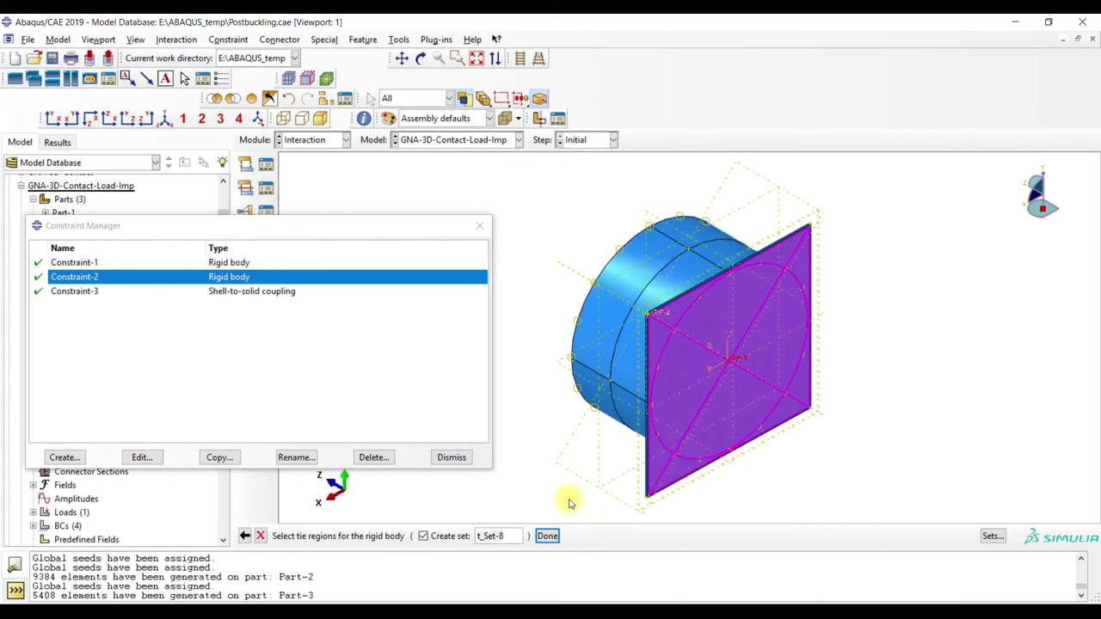
{"action": "left_click", "coordinate": [457, 57]}
{"action": "left_click_drag", "start_coordinate": [632, 306], "coordinate": [659, 337]}
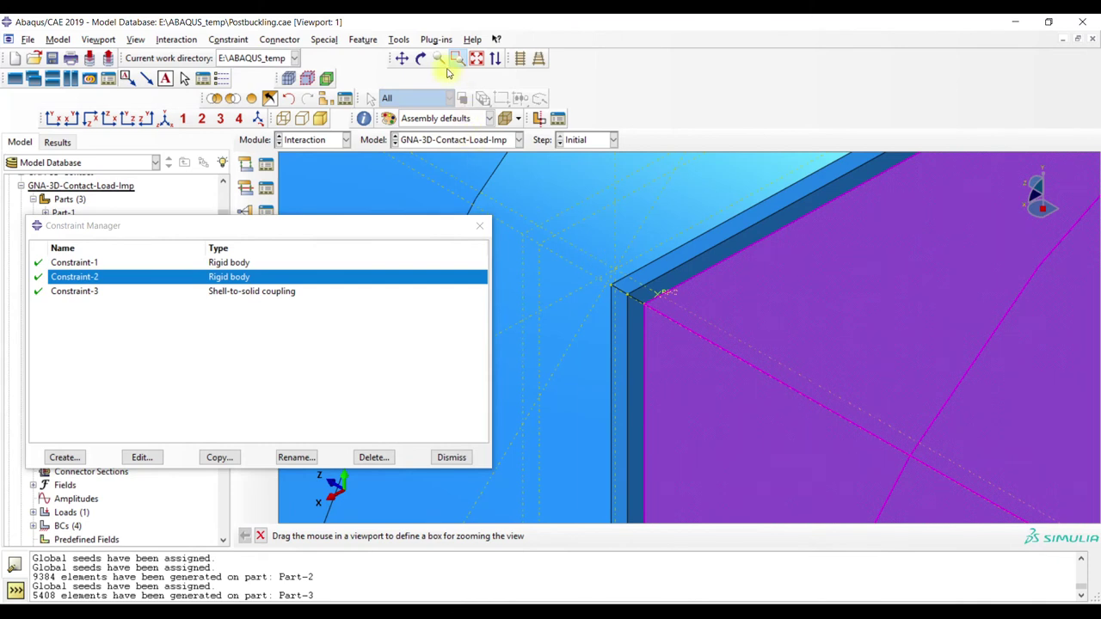
Display all parts again and assign the outer back face of the Part-3 plate as Constraint-2's Tie (nodes) region
{"action": "left_click", "coordinate": [256, 100]}
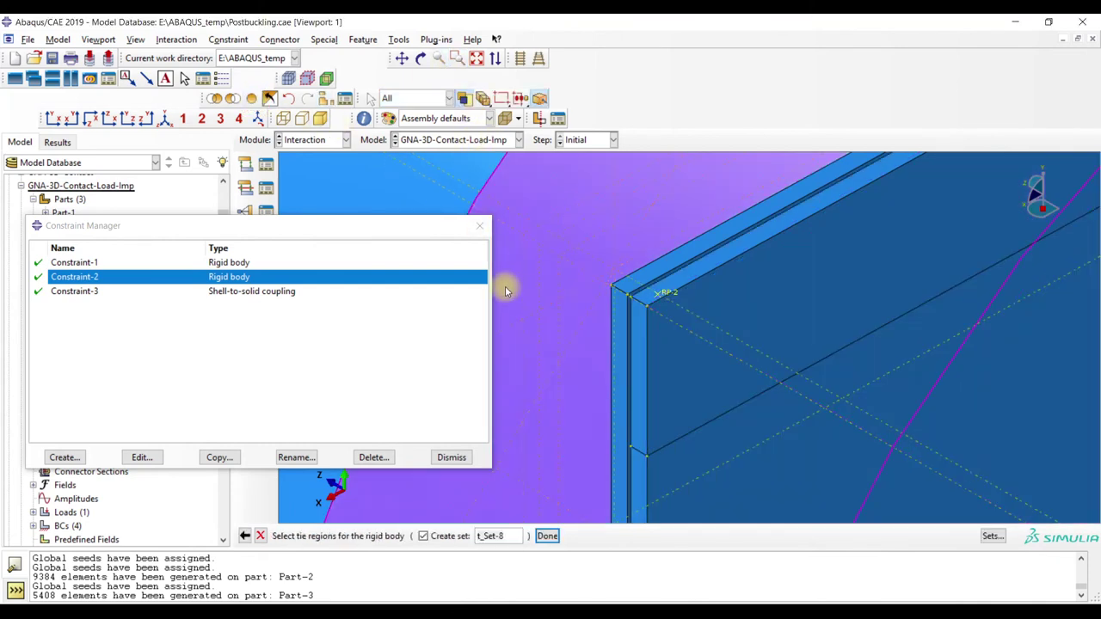
{"action": "left_click", "coordinate": [830, 459]}
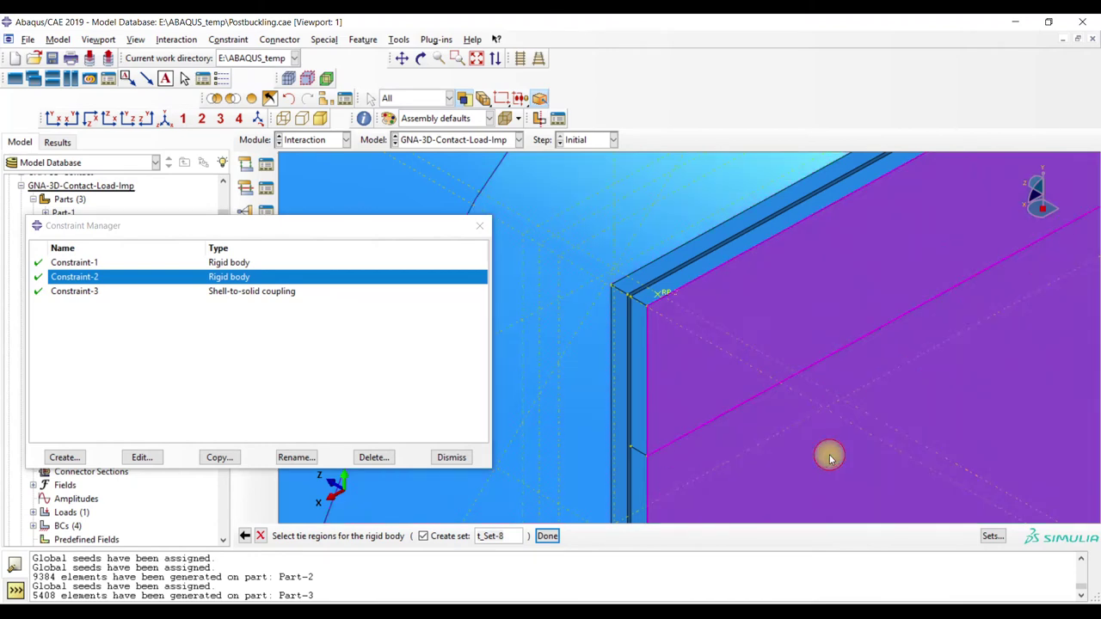
{"action": "scroll", "coordinate": [766, 394], "scroll_direction": "down", "scroll_amount": 5}
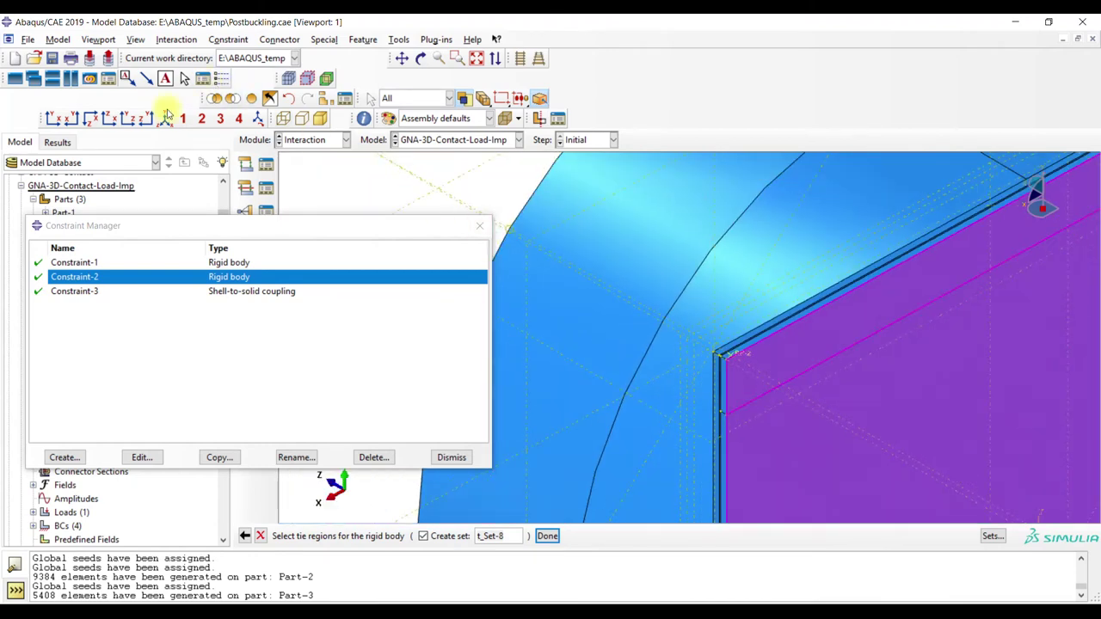
{"action": "scroll", "coordinate": [316, 167], "scroll_direction": "down", "scroll_amount": 3}
{"action": "left_click", "coordinate": [1059, 214]}
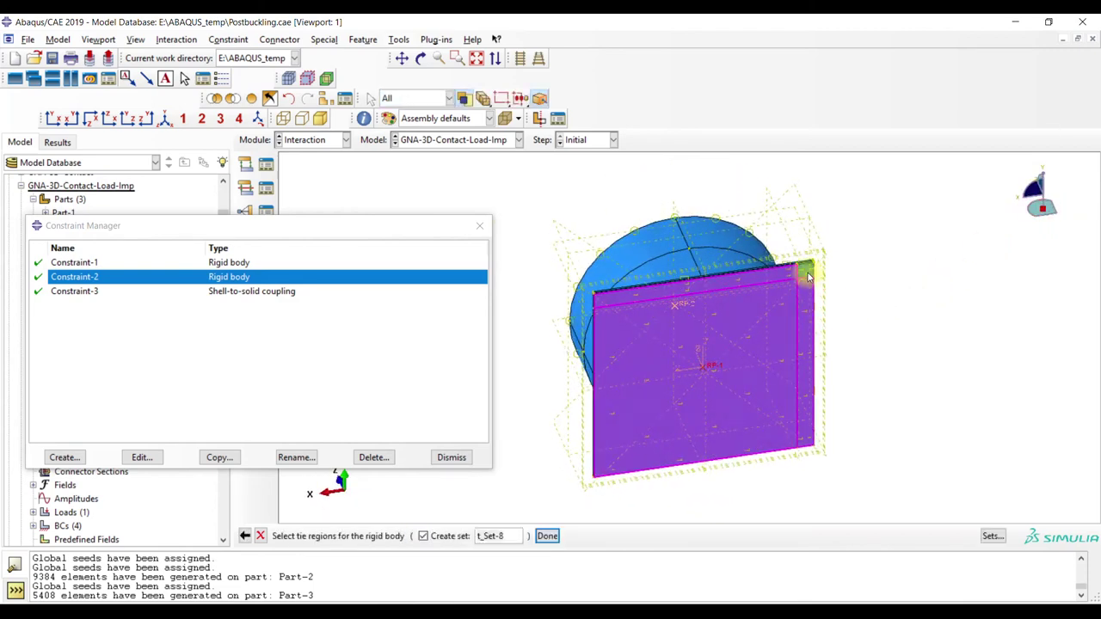
{"action": "left_click", "coordinate": [547, 536]}
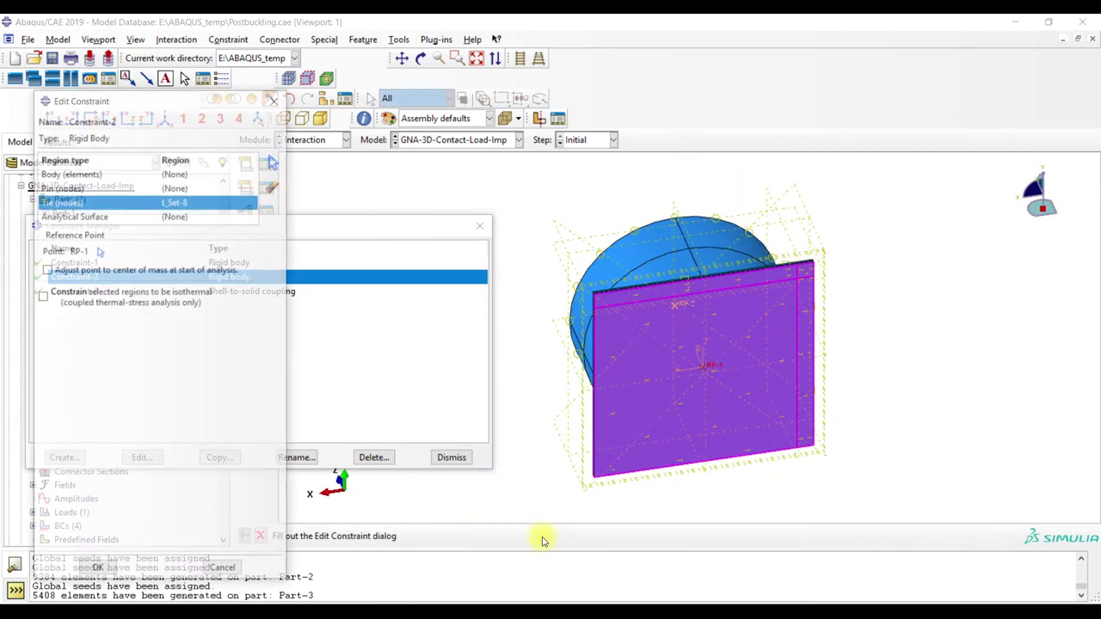
{"action": "left_click", "coordinate": [98, 568]}
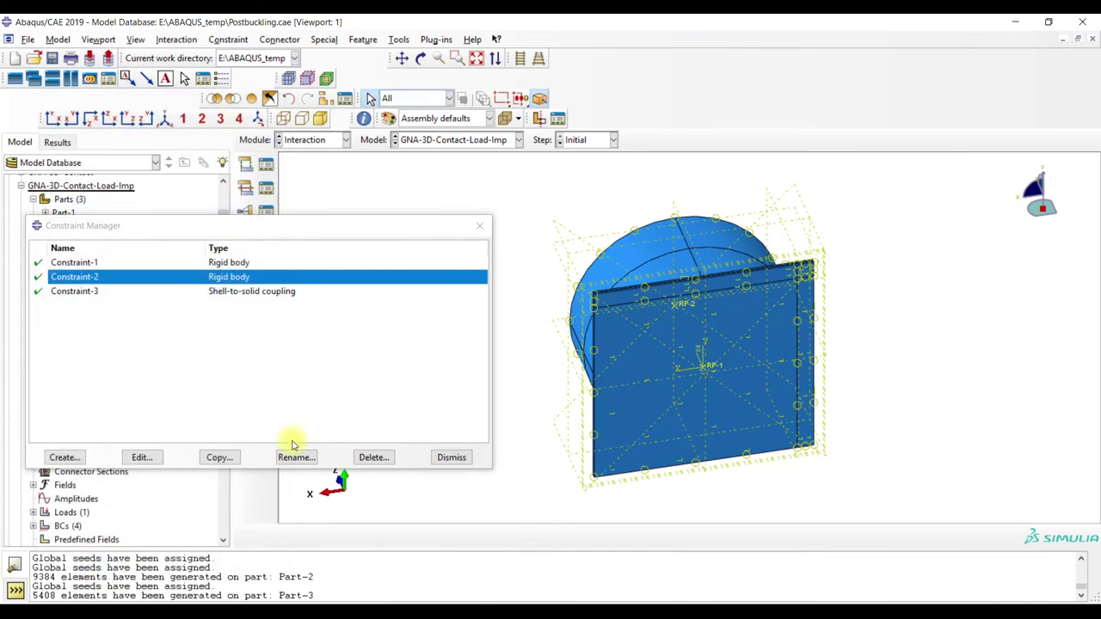
Check the regions assigned to the rigid body constraints Constraint-2 and Constraint-1
{"action": "double_click", "coordinate": [275, 278]}
{"action": "left_click", "coordinate": [277, 100]}
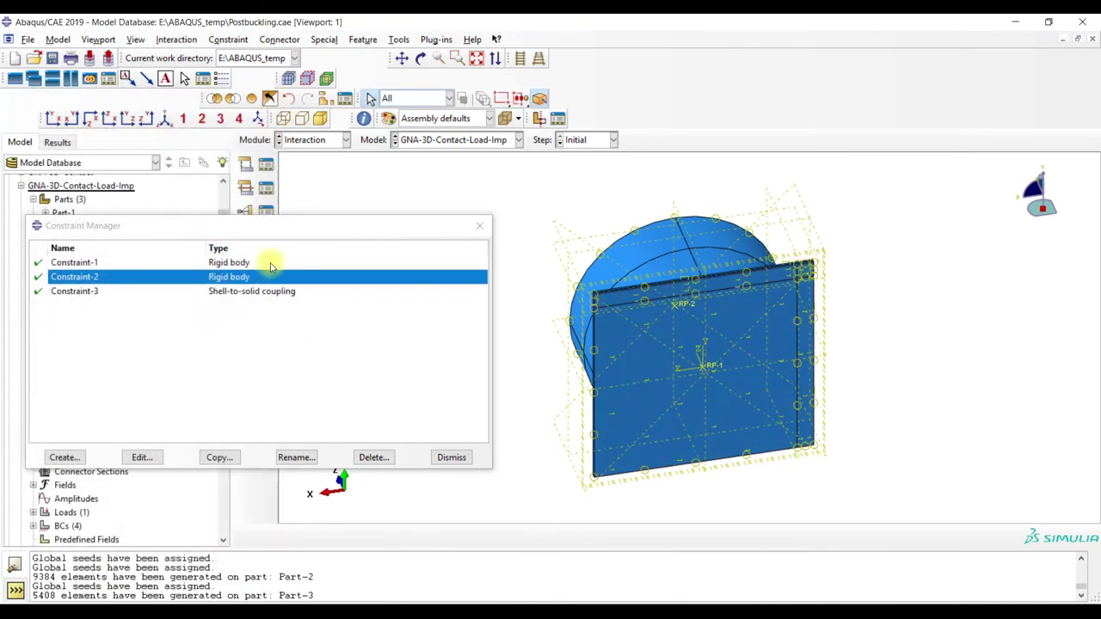
{"action": "double_click", "coordinate": [276, 262]}
{"action": "left_click", "coordinate": [277, 101]}
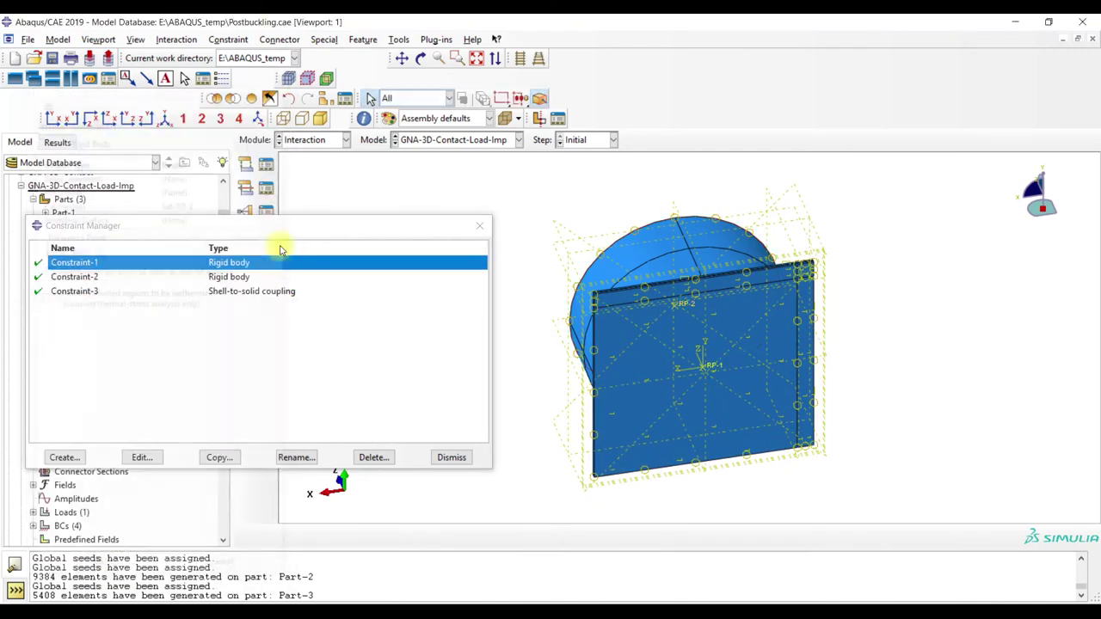
Open the shell-to-solid coupling Constraint-3 for editing and start redefining its solid face region as a surface
{"action": "double_click", "coordinate": [277, 291]}
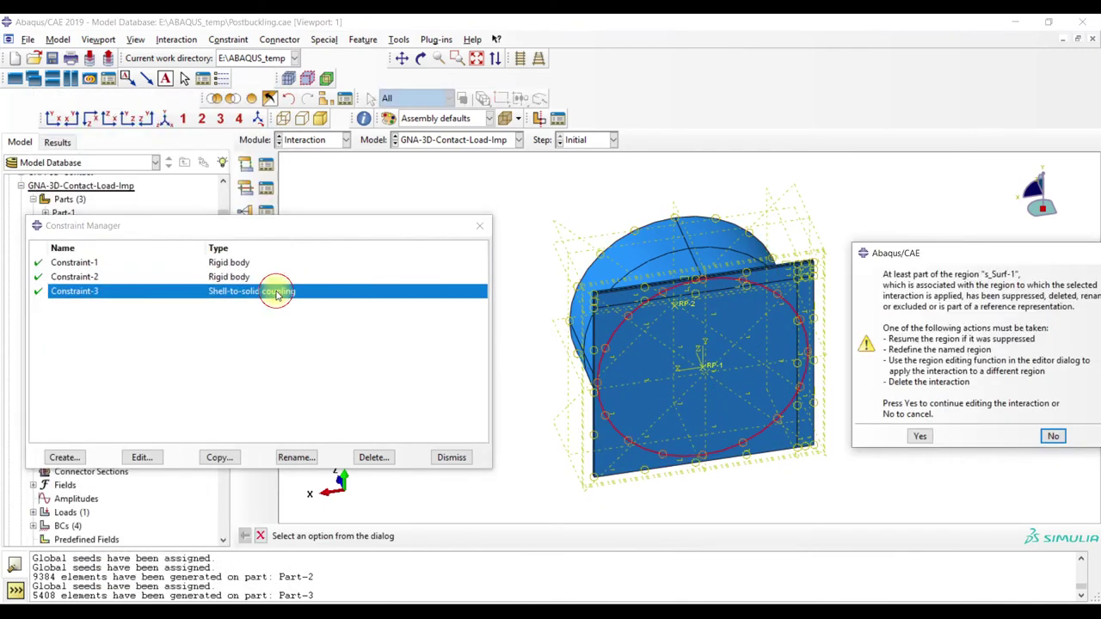
{"action": "left_click", "coordinate": [919, 438]}
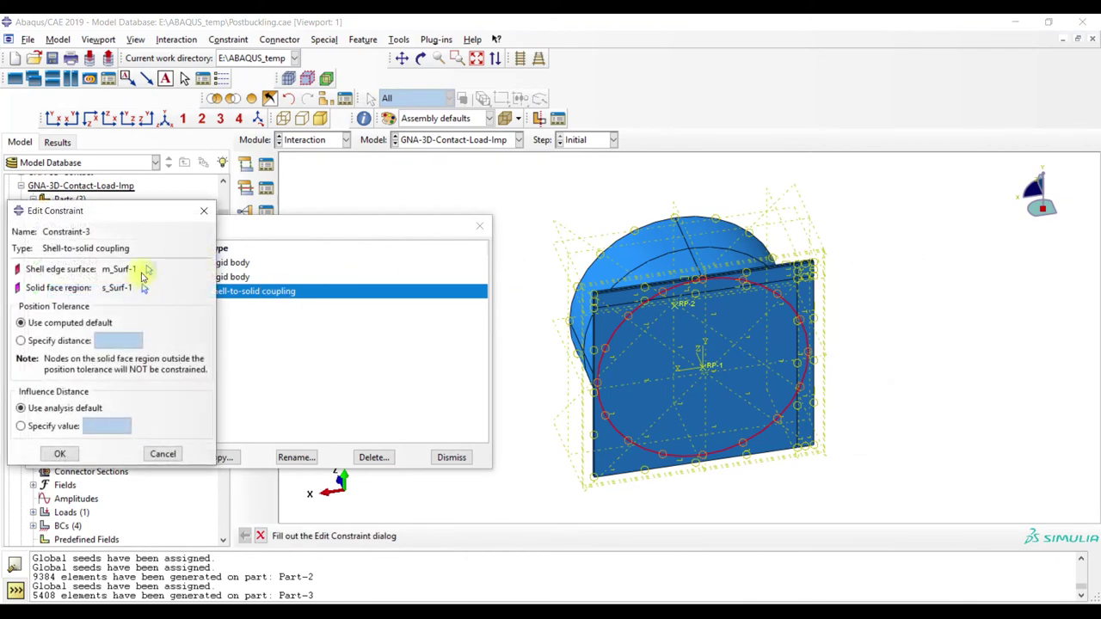
{"action": "left_click", "coordinate": [165, 122]}
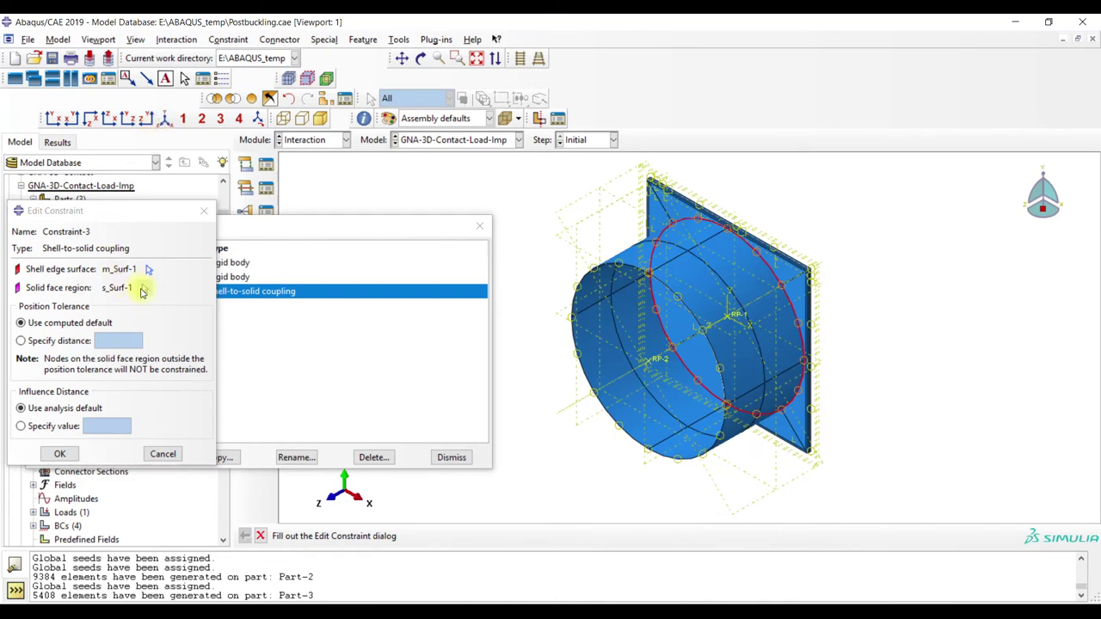
{"action": "left_click", "coordinate": [143, 293]}
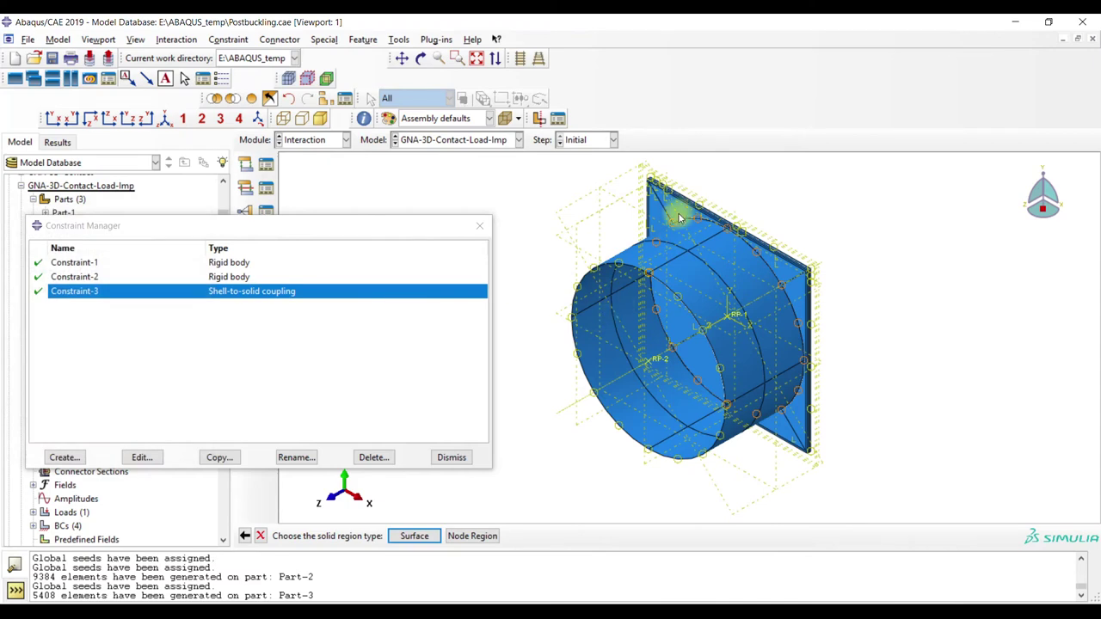
{"action": "left_click", "coordinate": [414, 536]}
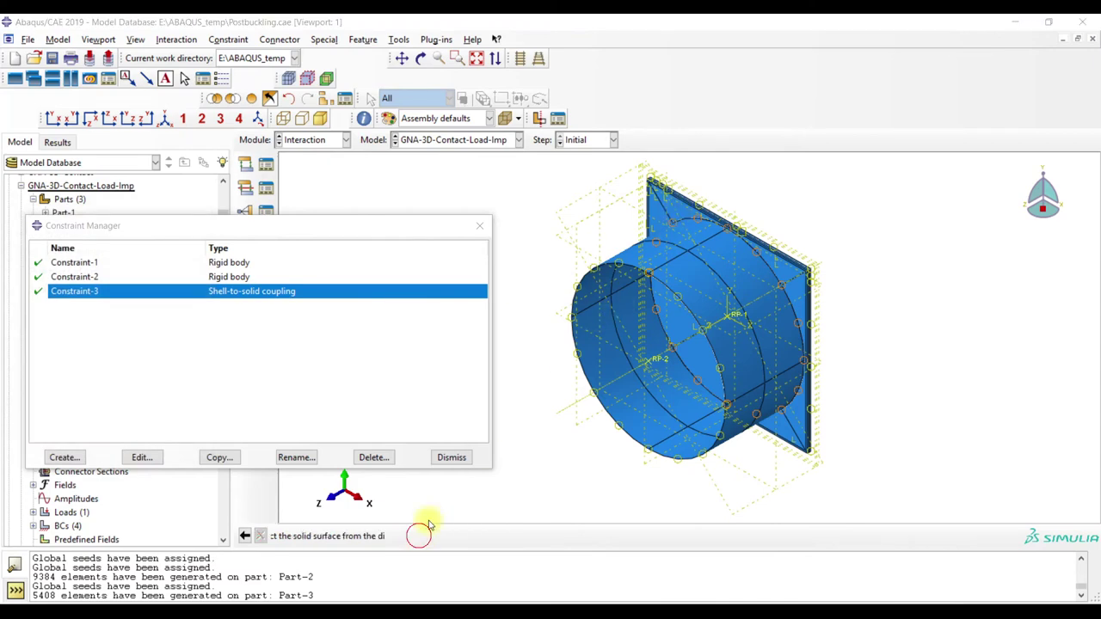
Assign all partitioned faces on the Part-2 plate's cylinder side as Constraint-3's solid face region and save the constraint
{"action": "left_click", "coordinate": [340, 557]}
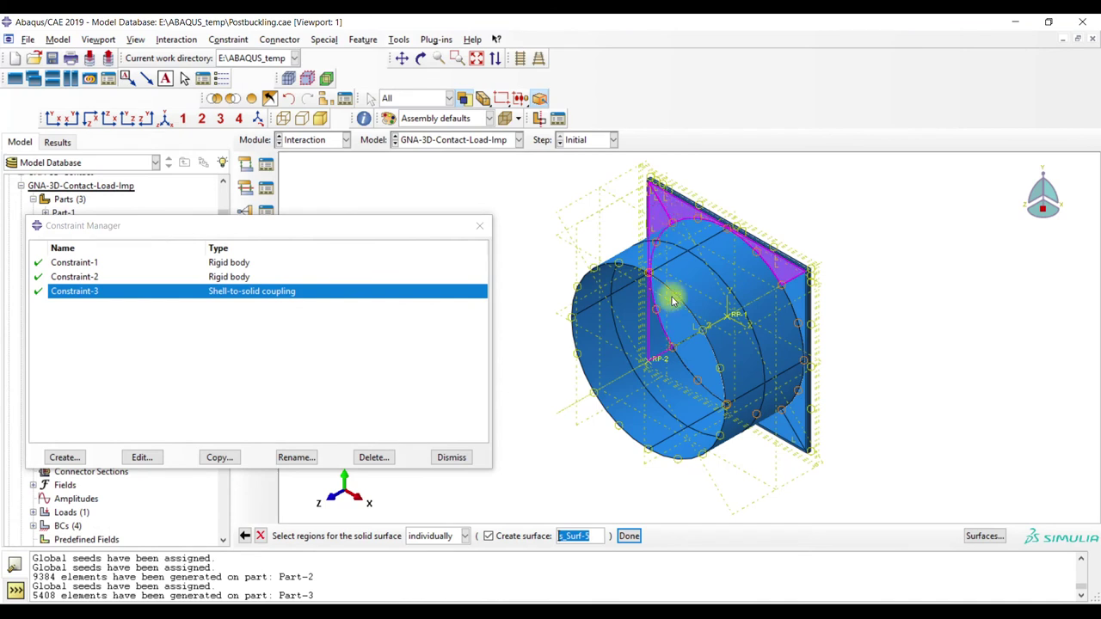
{"action": "left_click", "coordinate": [786, 407]}
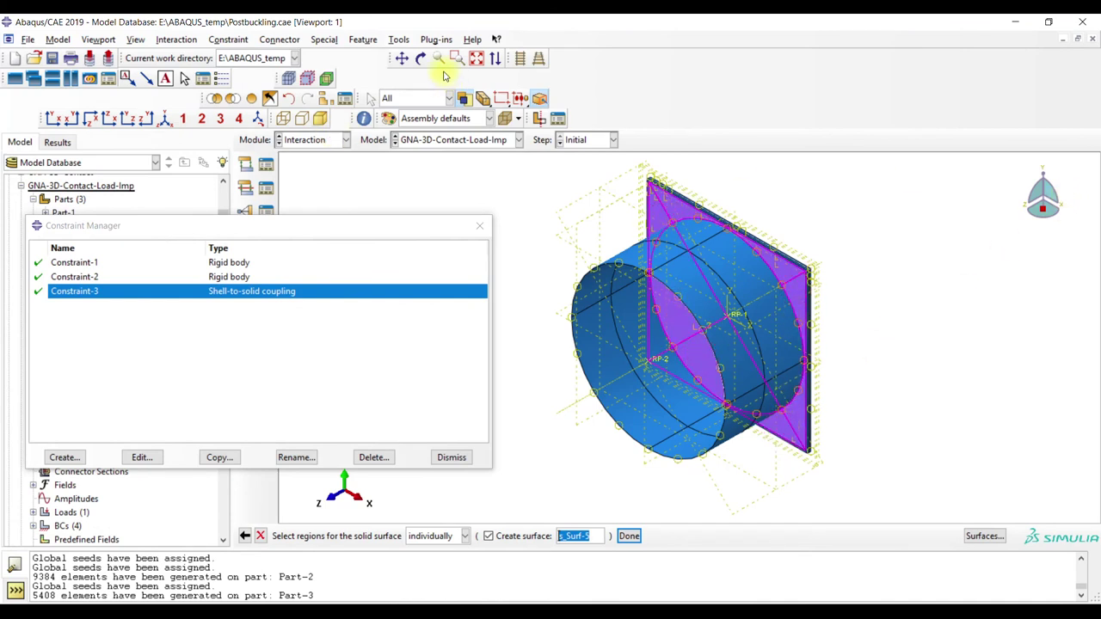
{"action": "left_click", "coordinate": [421, 58]}
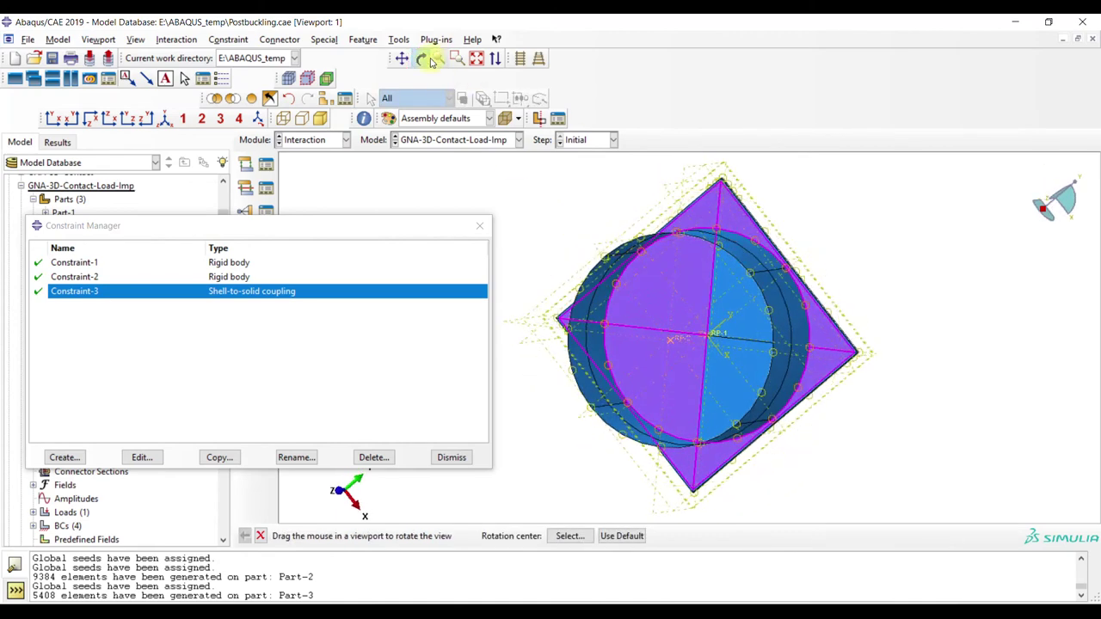
{"action": "left_click", "coordinate": [421, 58]}
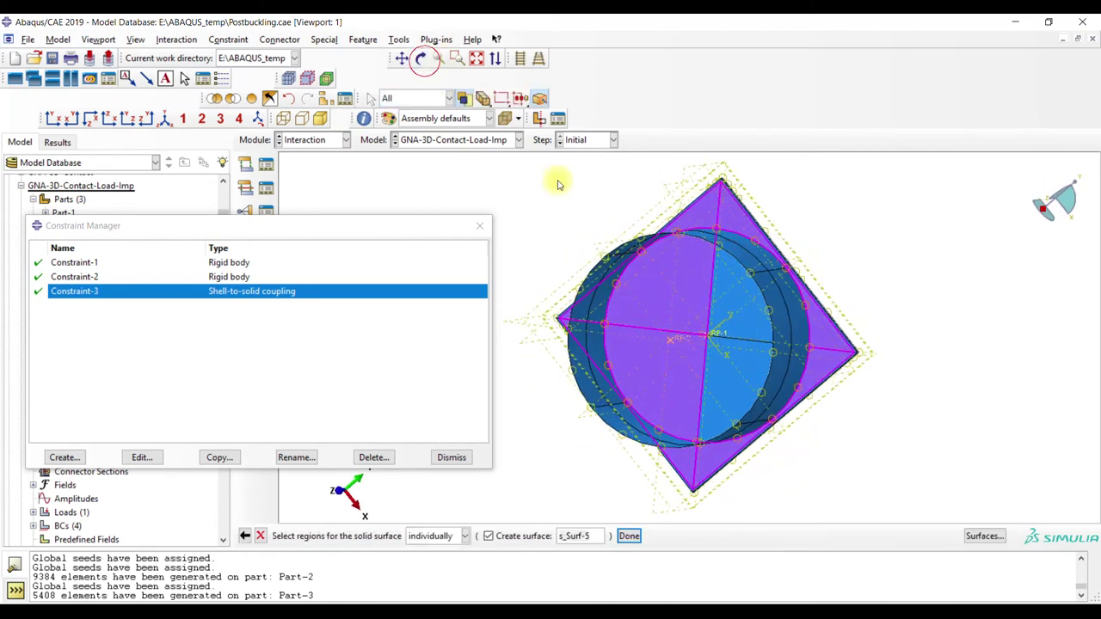
{"action": "left_click", "coordinate": [629, 536]}
{"action": "left_click", "coordinate": [80, 452]}
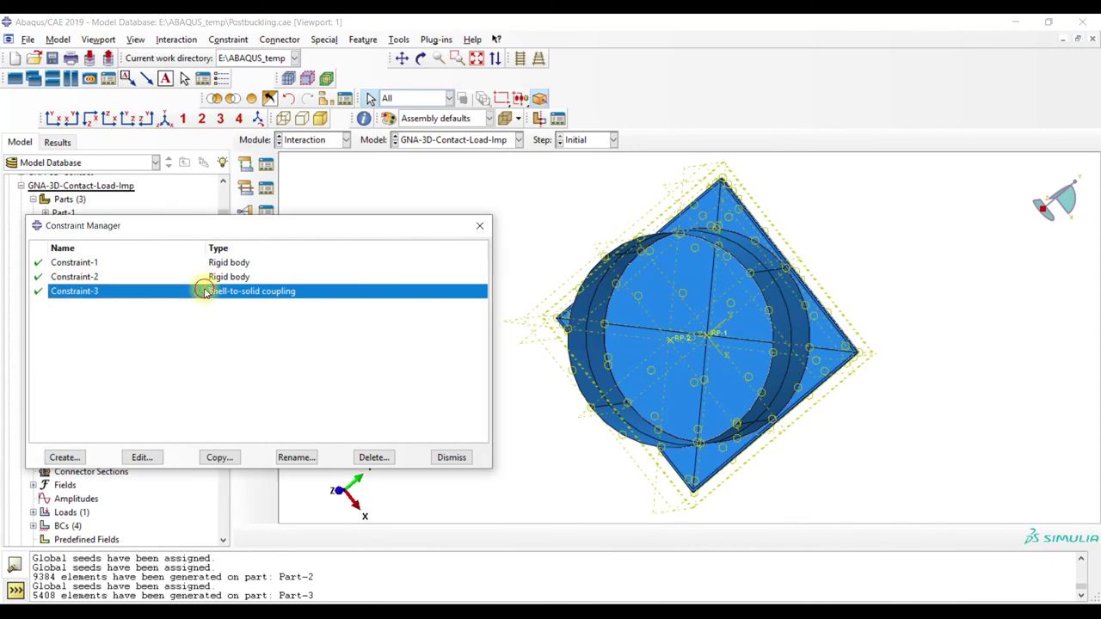
Recheck the regions of Constraint-3, Constraint-2 and Constraint-1, and close the constraint list
{"action": "double_click", "coordinate": [204, 291]}
{"action": "left_click", "coordinate": [204, 210]}
{"action": "double_click", "coordinate": [233, 276]}
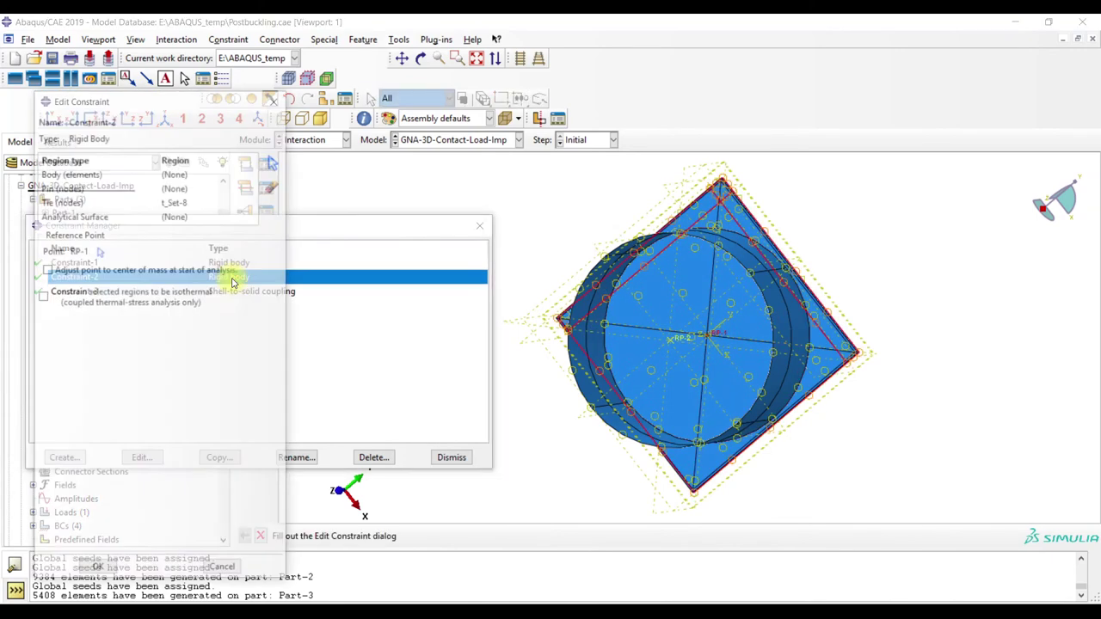
{"action": "left_click", "coordinate": [277, 100]}
{"action": "double_click", "coordinate": [256, 262]}
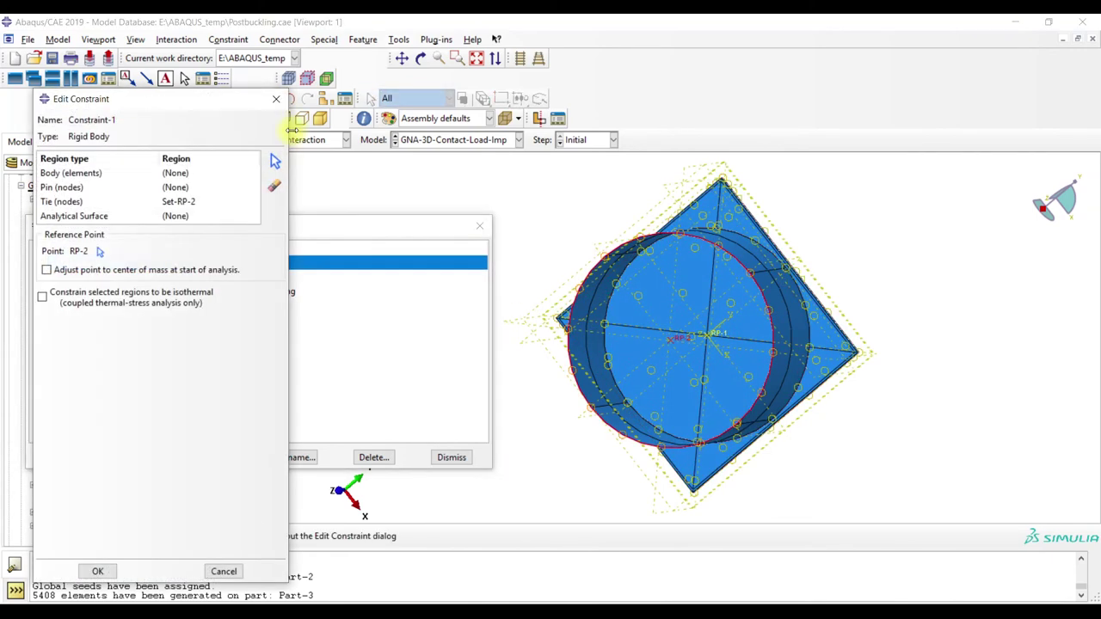
{"action": "left_click", "coordinate": [277, 100]}
{"action": "left_click", "coordinate": [477, 227]}
Open the surface-to-surface contact Int-1 for editing and start picking a new master surface in the viewport
{"action": "left_click", "coordinate": [266, 164]}
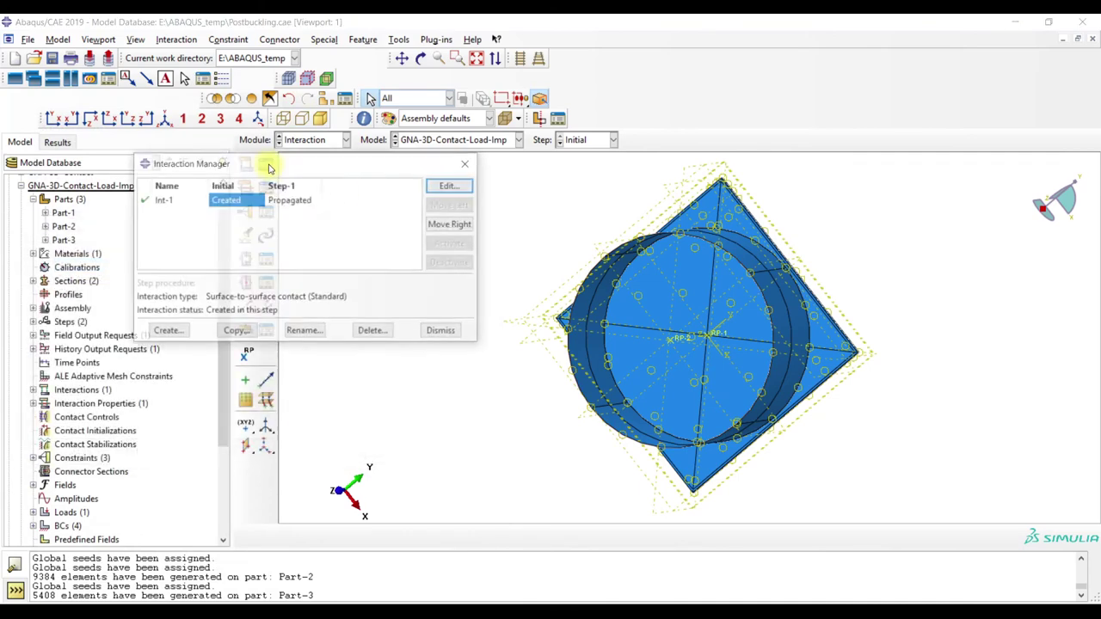
{"action": "double_click", "coordinate": [261, 201]}
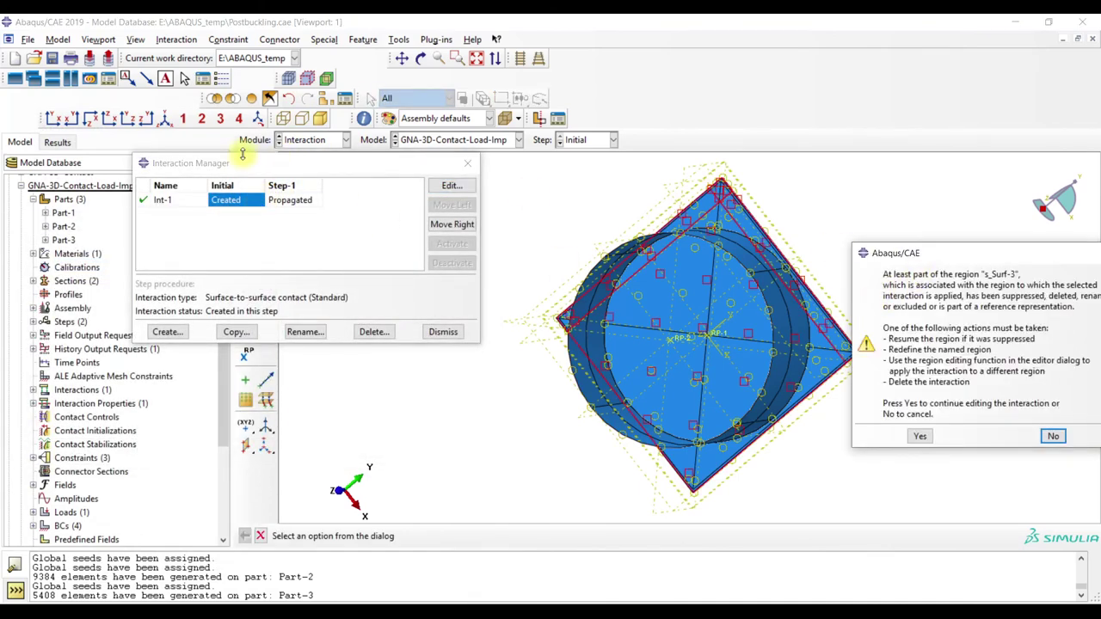
{"action": "left_click", "coordinate": [919, 436]}
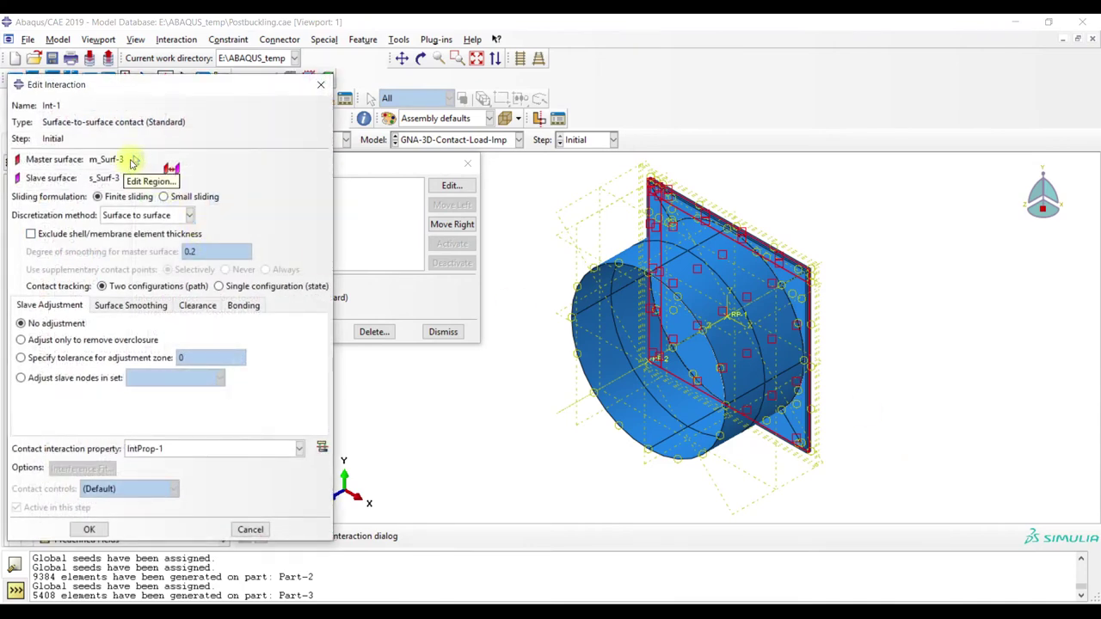
{"action": "left_click", "coordinate": [133, 162]}
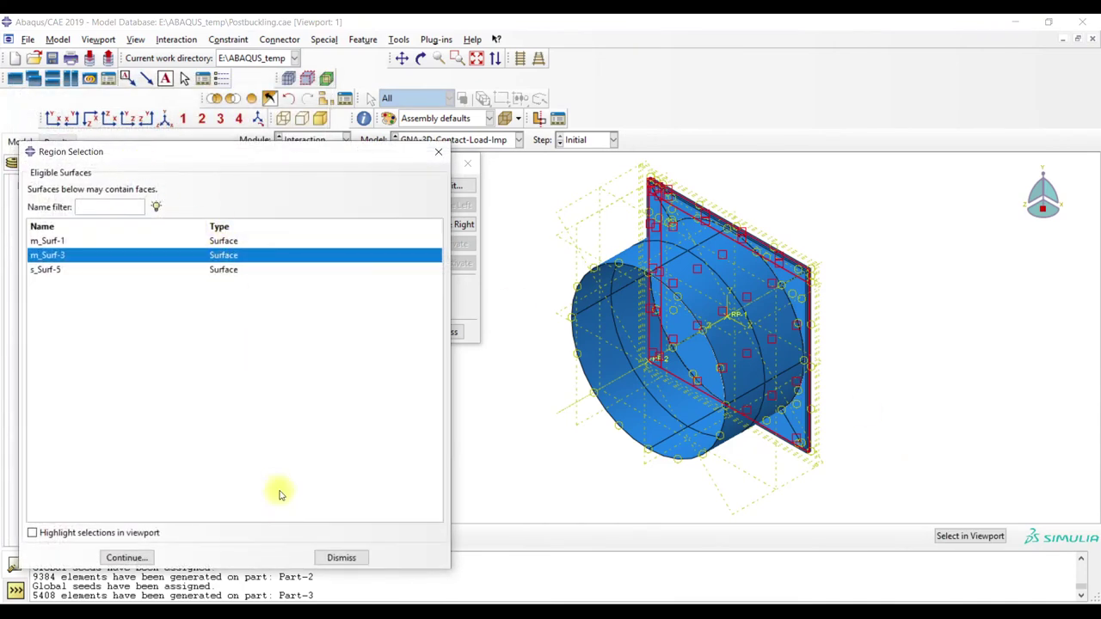
{"action": "left_click", "coordinate": [341, 558]}
Hide the instances Part-1-1 and Part-2-1 to isolate the Part-3 plate
{"action": "left_click", "coordinate": [308, 118]}
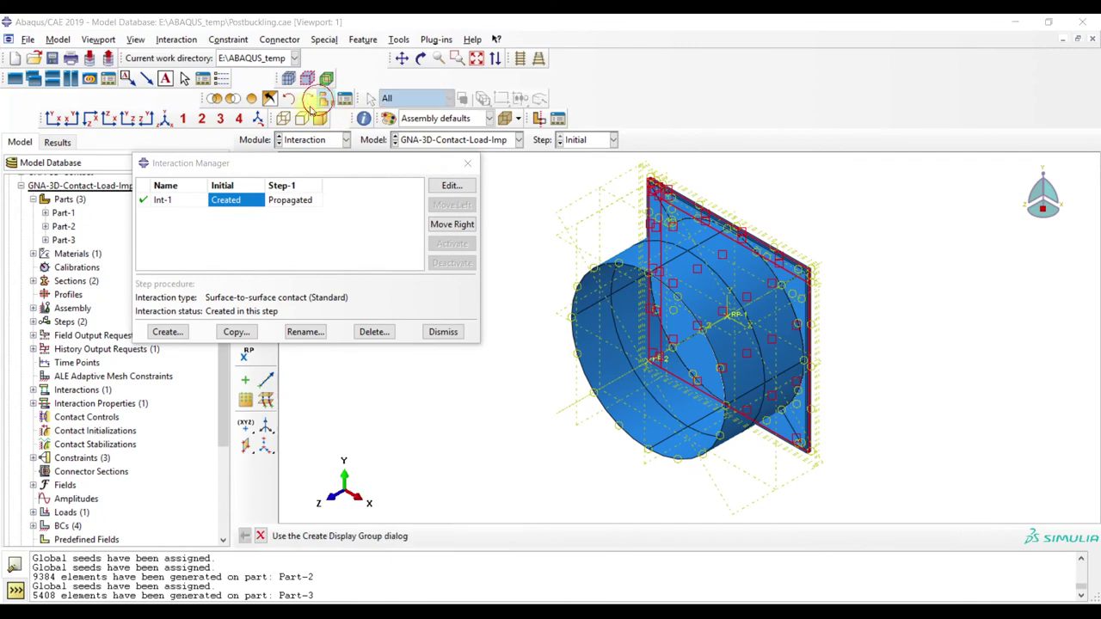
{"action": "left_click_drag", "start_coordinate": [147, 189], "coordinate": [145, 175]}
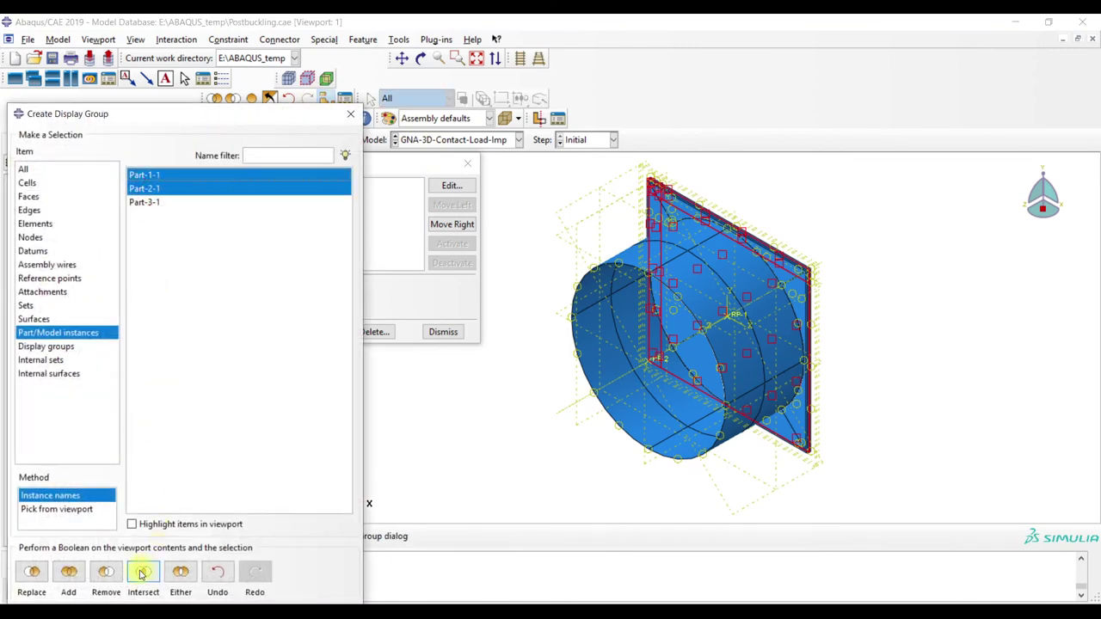
{"action": "left_click", "coordinate": [107, 574]}
{"action": "left_click", "coordinate": [352, 115]}
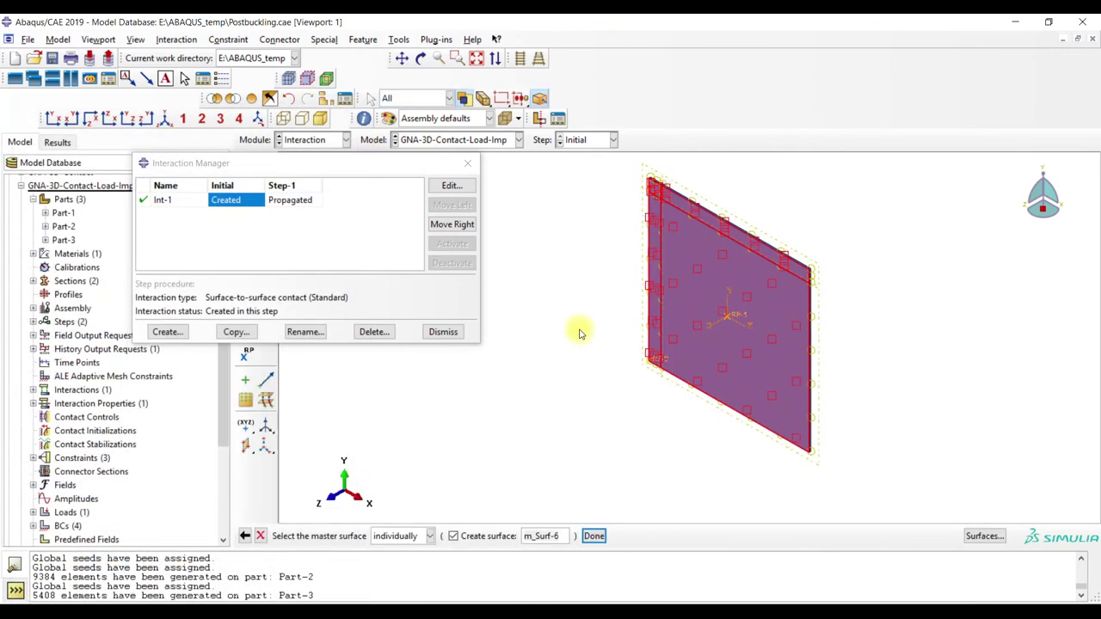
Assign all partitioned faces on the Part-3 plate's side facing Part-2 as Int-1's master surface
{"action": "left_click", "coordinate": [659, 200]}
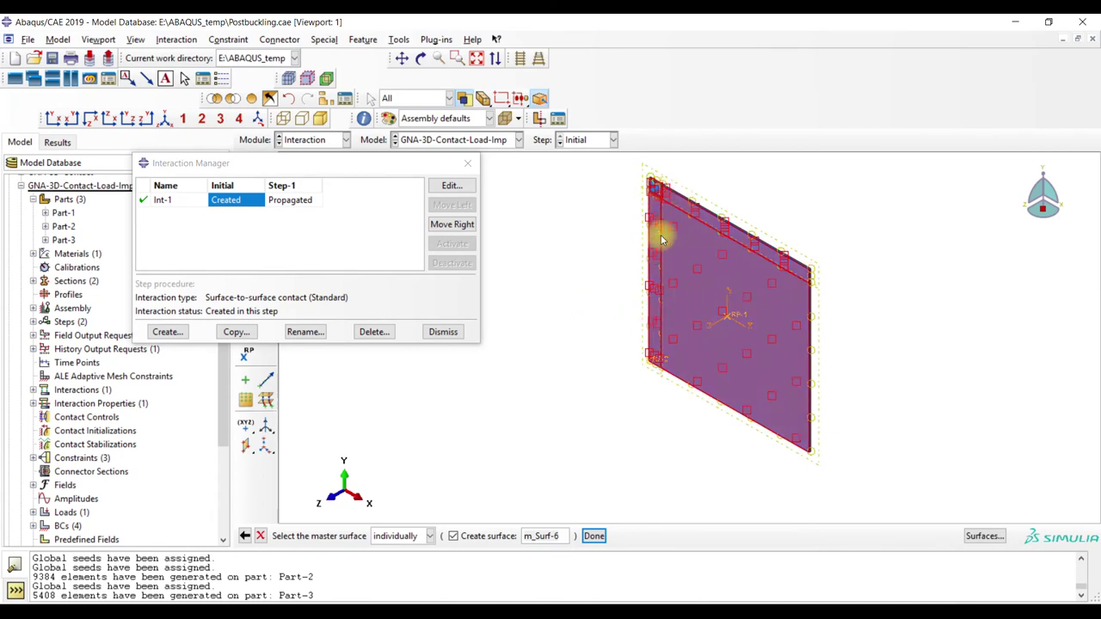
{"action": "left_click", "coordinate": [556, 230]}
{"action": "left_click", "coordinate": [457, 57]}
{"action": "left_click_drag", "start_coordinate": [622, 180], "coordinate": [650, 217]}
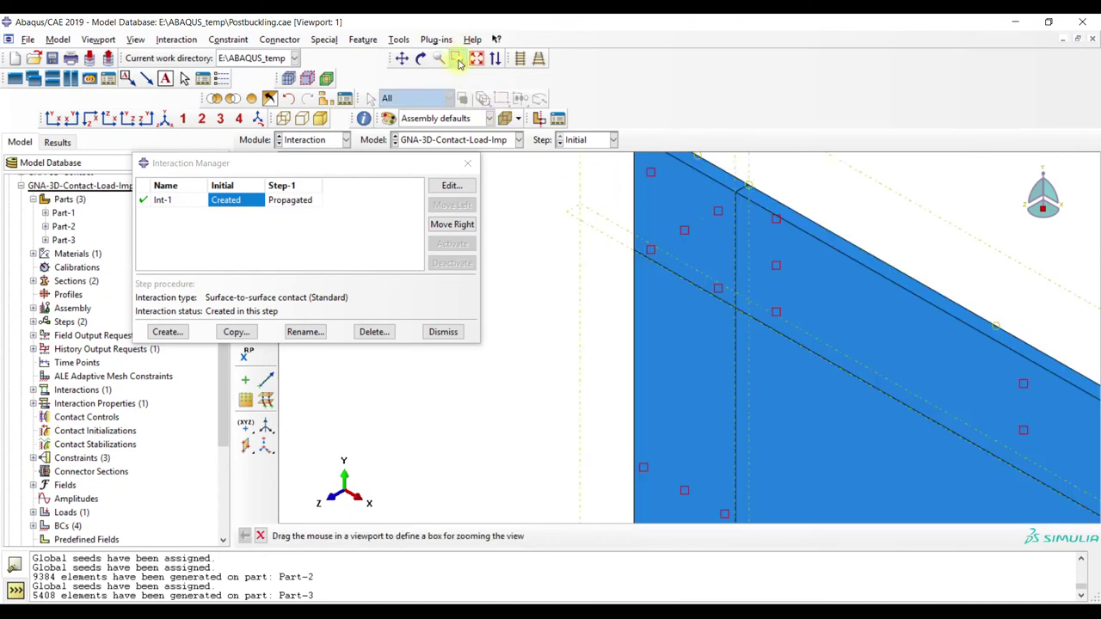
{"action": "left_click", "coordinate": [671, 375]}
{"action": "left_click", "coordinate": [776, 379], "text": "shift"}
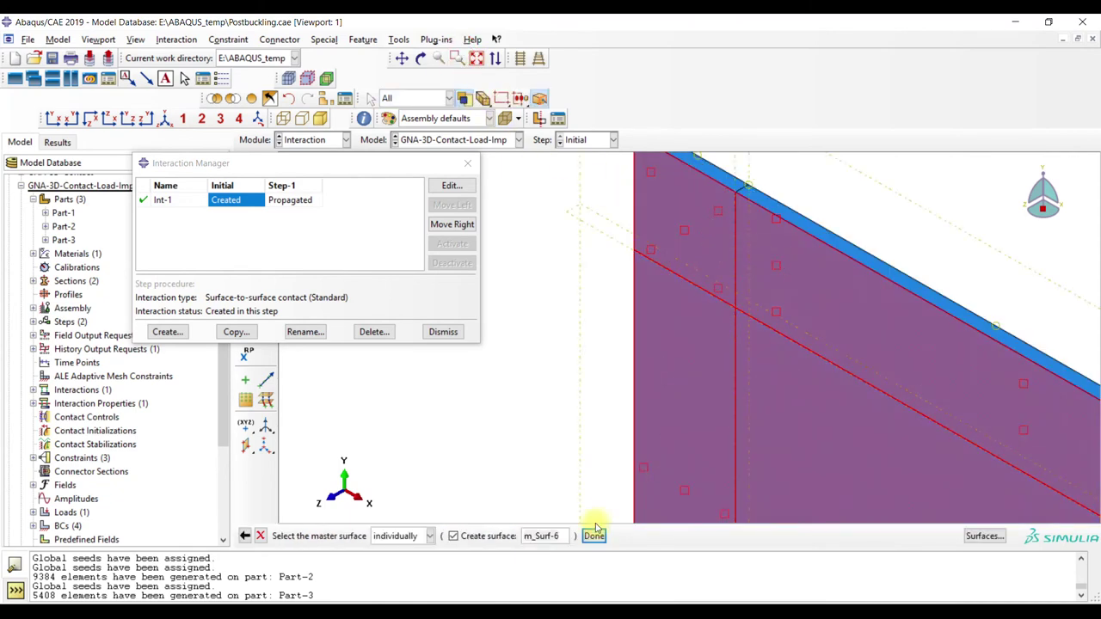
{"action": "left_click", "coordinate": [594, 536]}
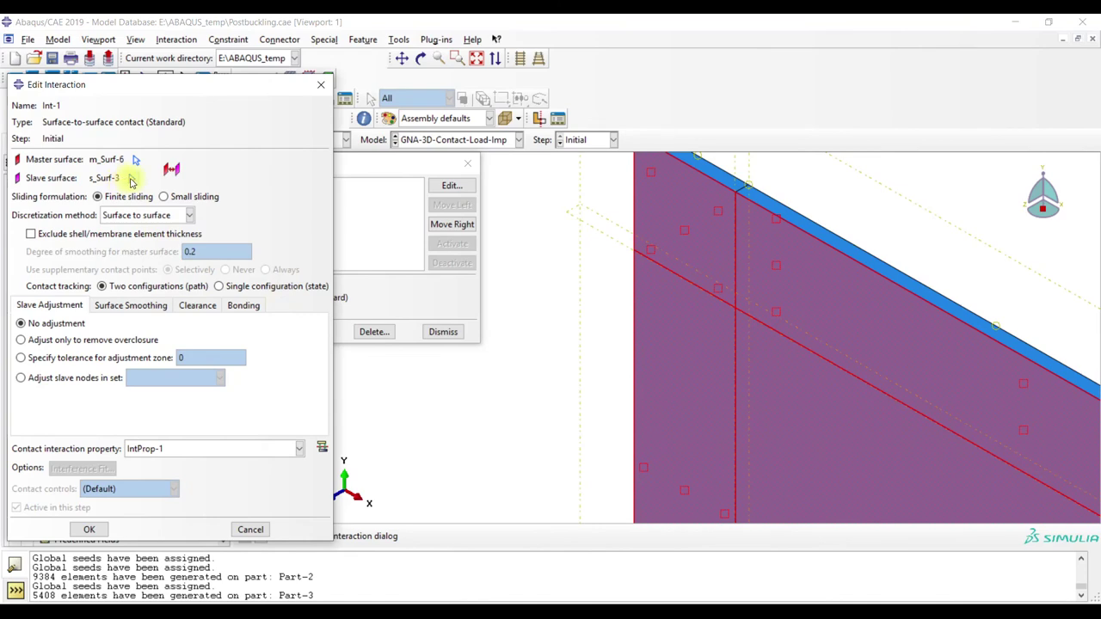
Start reselecting Int-1's slave surface with all instances restored except Part-3-1, exposing the back of the Part-2 plate
{"action": "left_click", "coordinate": [134, 178]}
{"action": "left_click", "coordinate": [255, 117]}
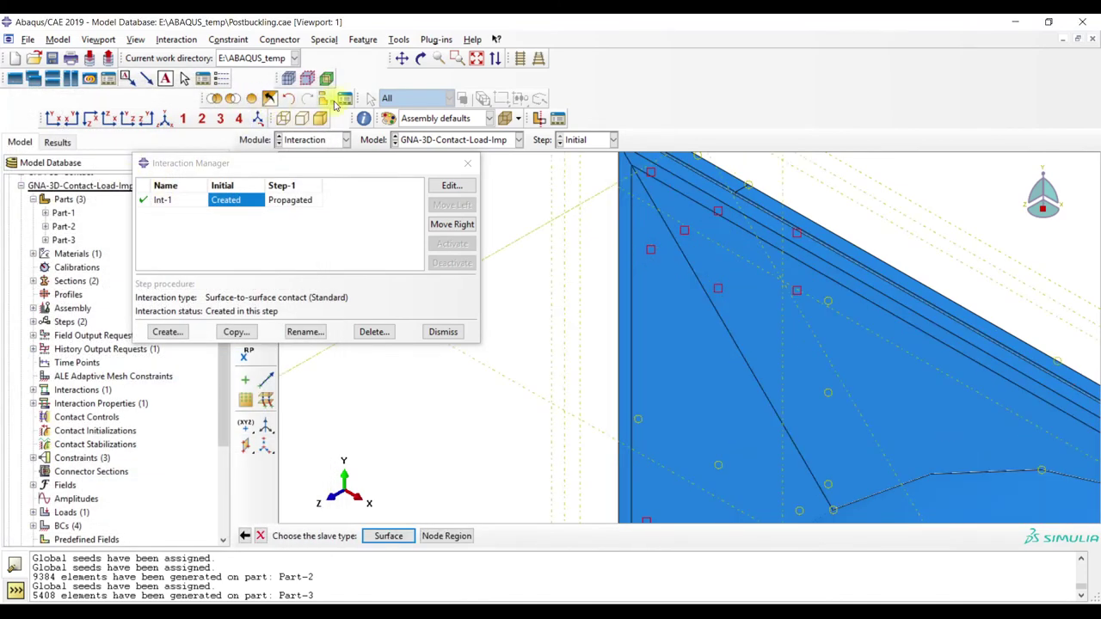
{"action": "left_click", "coordinate": [478, 58]}
{"action": "left_click", "coordinate": [306, 101]}
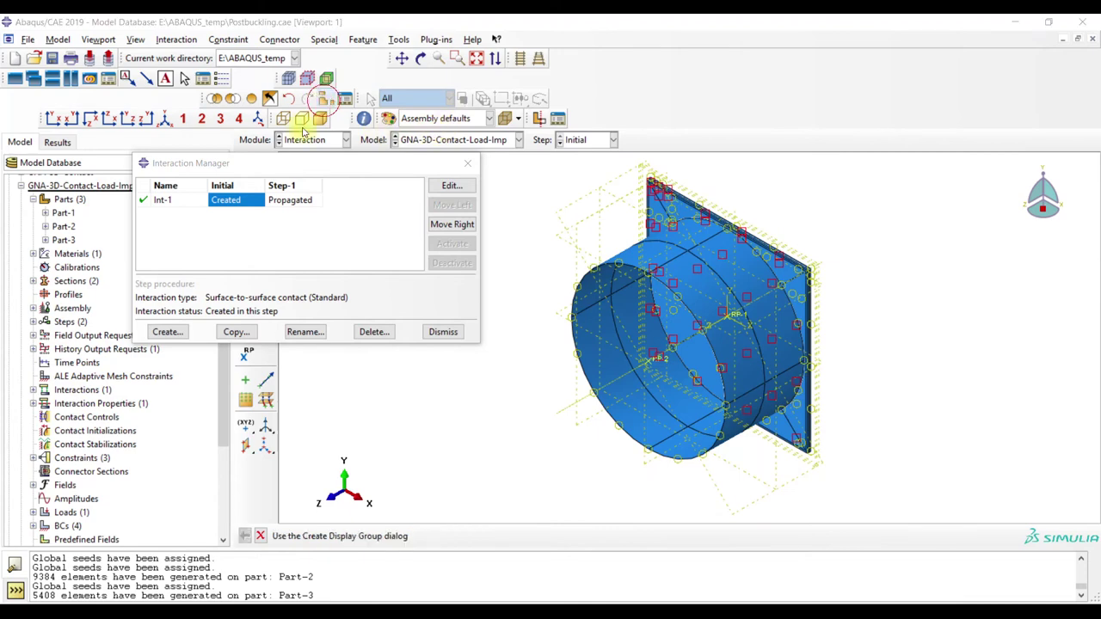
{"action": "left_click", "coordinate": [170, 203]}
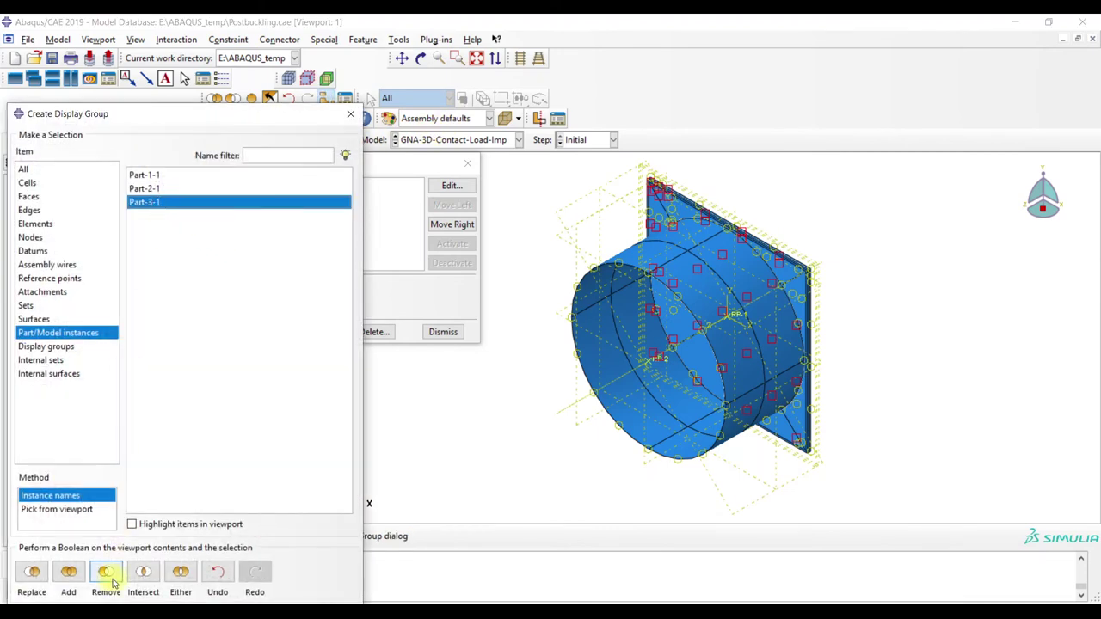
{"action": "left_click", "coordinate": [106, 573]}
{"action": "left_click", "coordinate": [352, 115]}
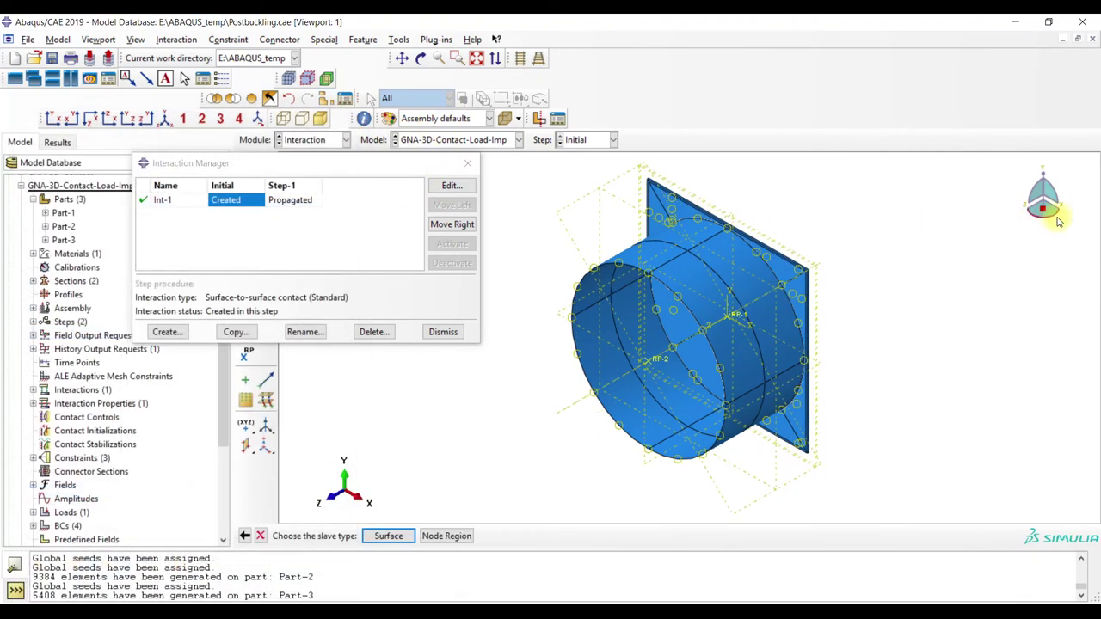
{"action": "left_click", "coordinate": [1044, 209]}
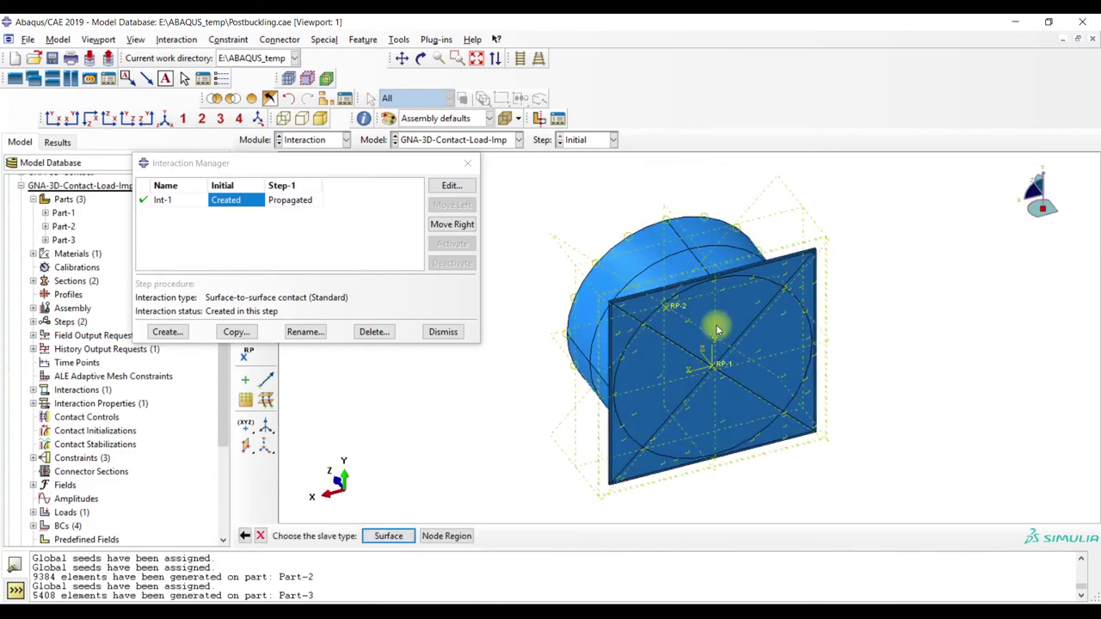
Define Int-1's slave surface from the four triangular faces on the back of the Part-2 plate
{"action": "left_click", "coordinate": [401, 536]}
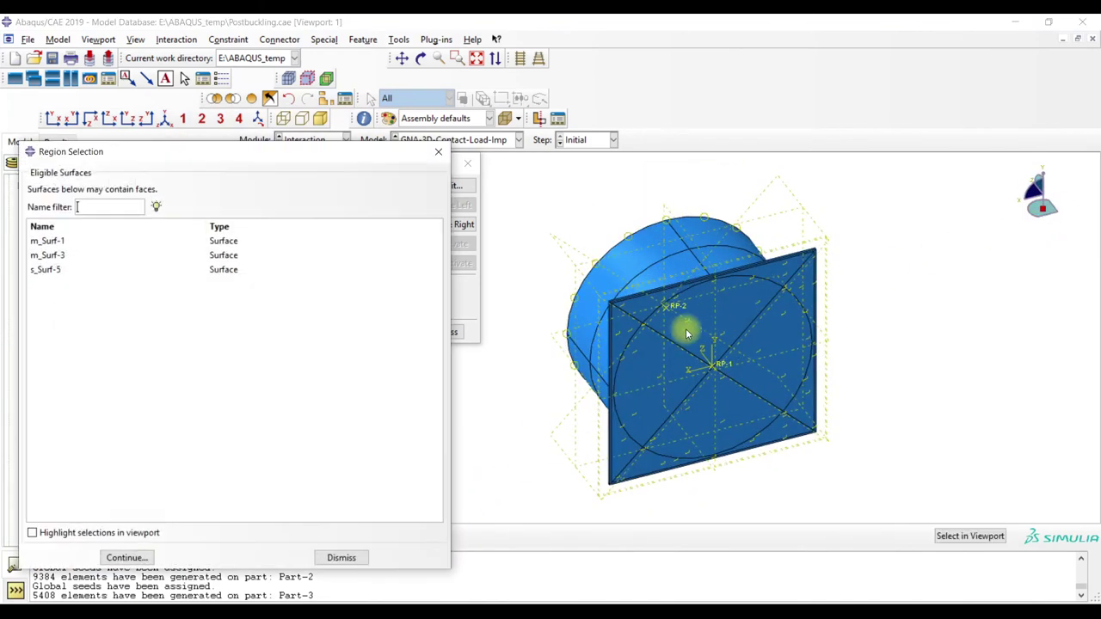
{"action": "left_click", "coordinate": [340, 557]}
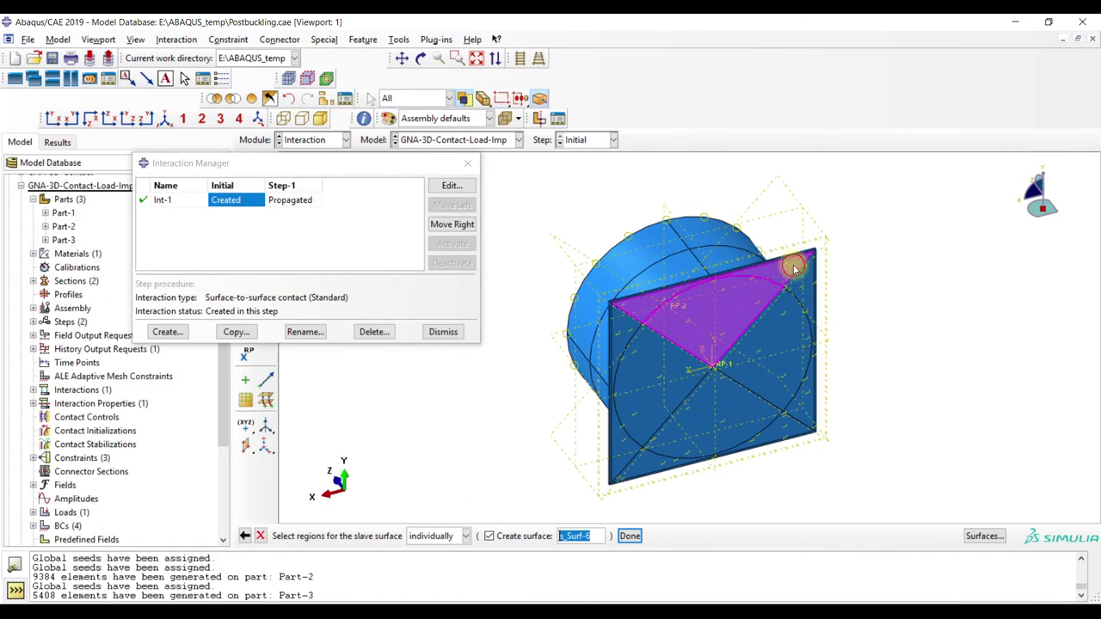
{"action": "left_click", "coordinate": [788, 353], "text": "shift"}
{"action": "left_click", "coordinate": [763, 422], "text": "shift"}
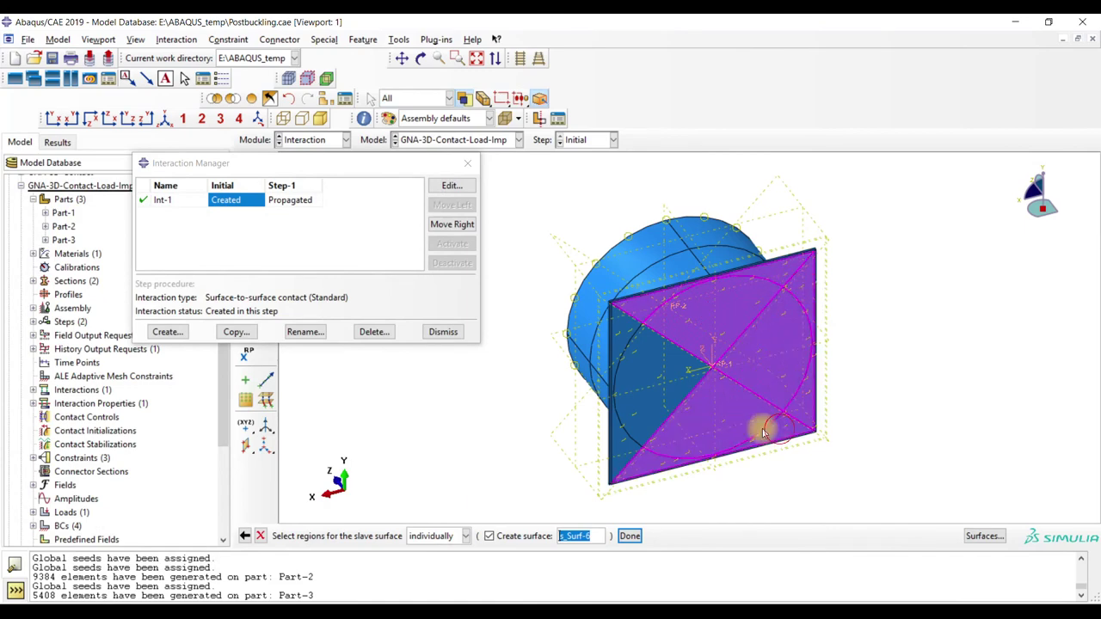
{"action": "left_click", "coordinate": [655, 383], "text": "shift"}
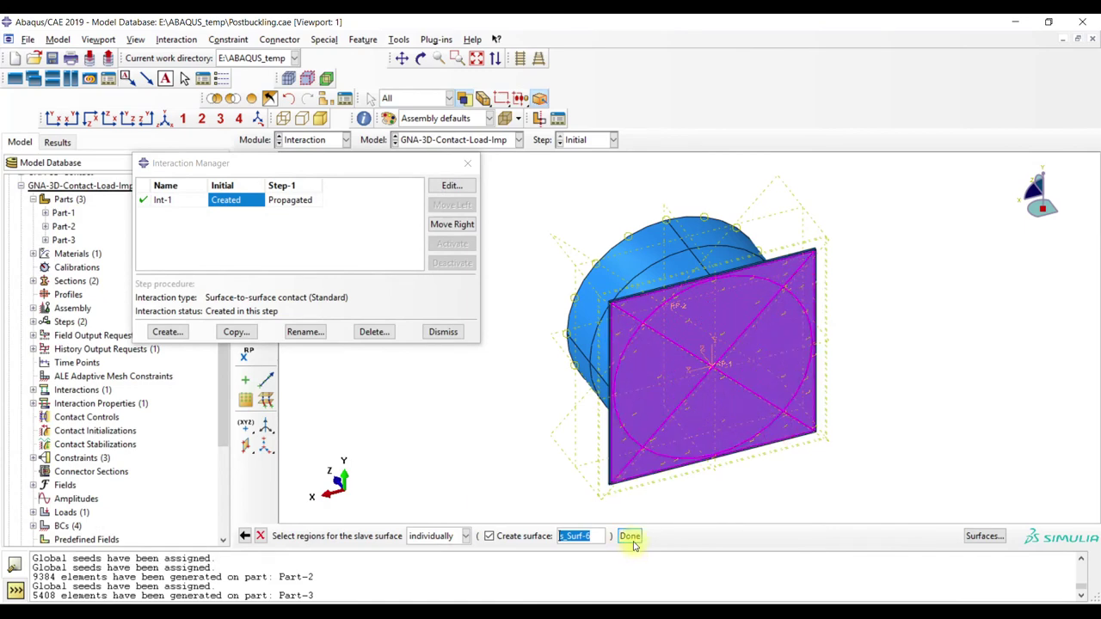
{"action": "left_click", "coordinate": [629, 536]}
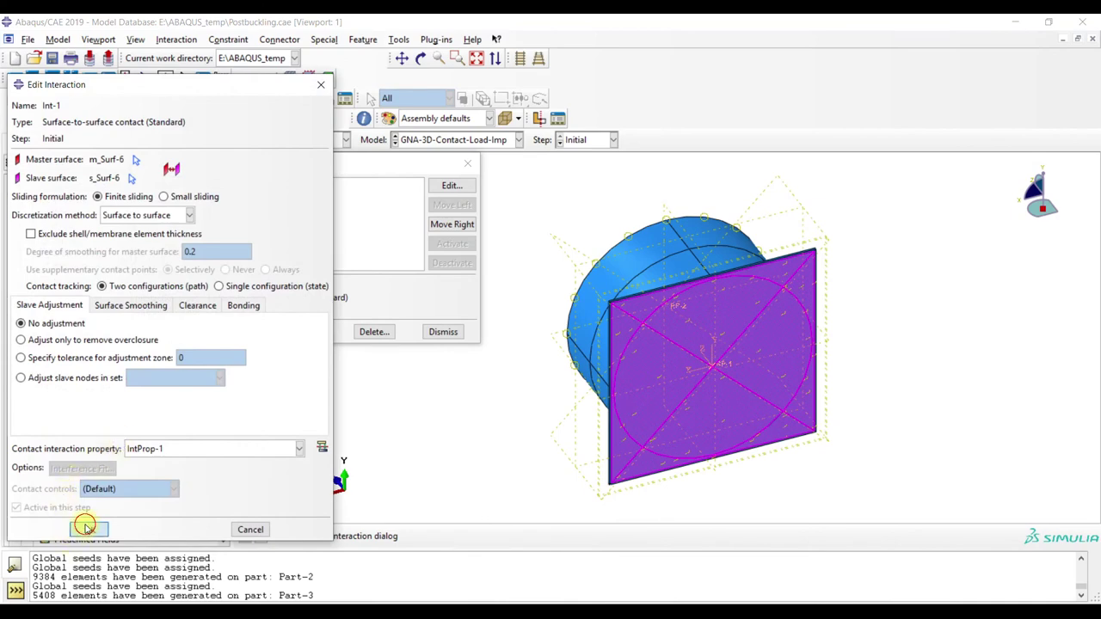
Accept Int-1 with its reassigned surfaces, reopen it briefly to check, and show the assembly in an isometric perspective view
{"action": "left_click", "coordinate": [81, 524]}
{"action": "double_click", "coordinate": [228, 200]}
{"action": "left_click", "coordinate": [320, 90]}
{"action": "left_click", "coordinate": [467, 162]}
{"action": "left_click", "coordinate": [164, 118]}
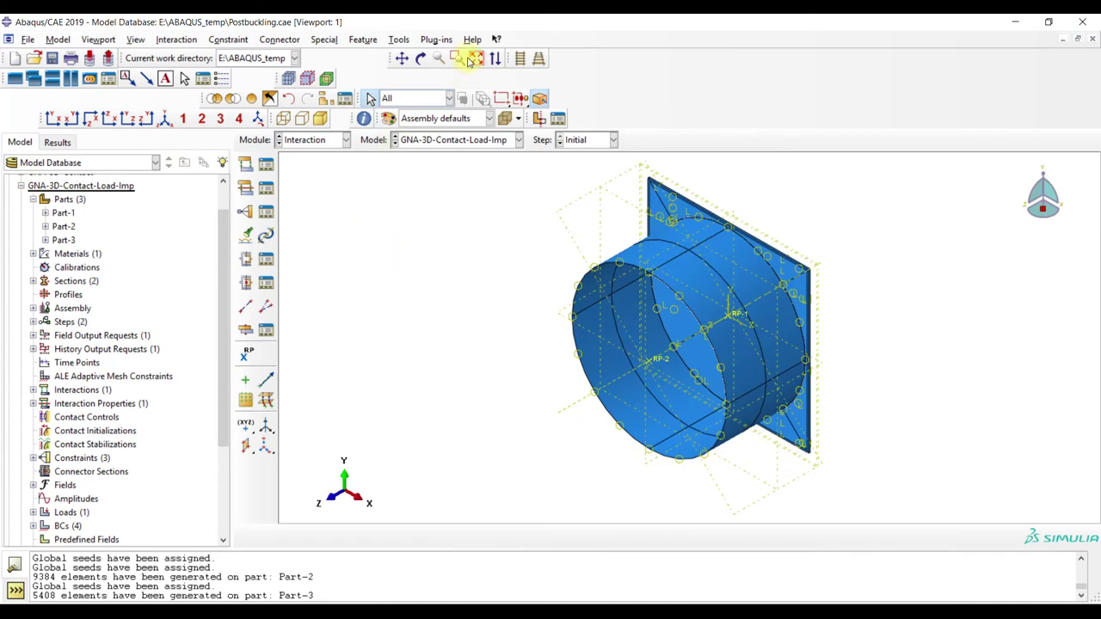
{"action": "left_click", "coordinate": [549, 61]}
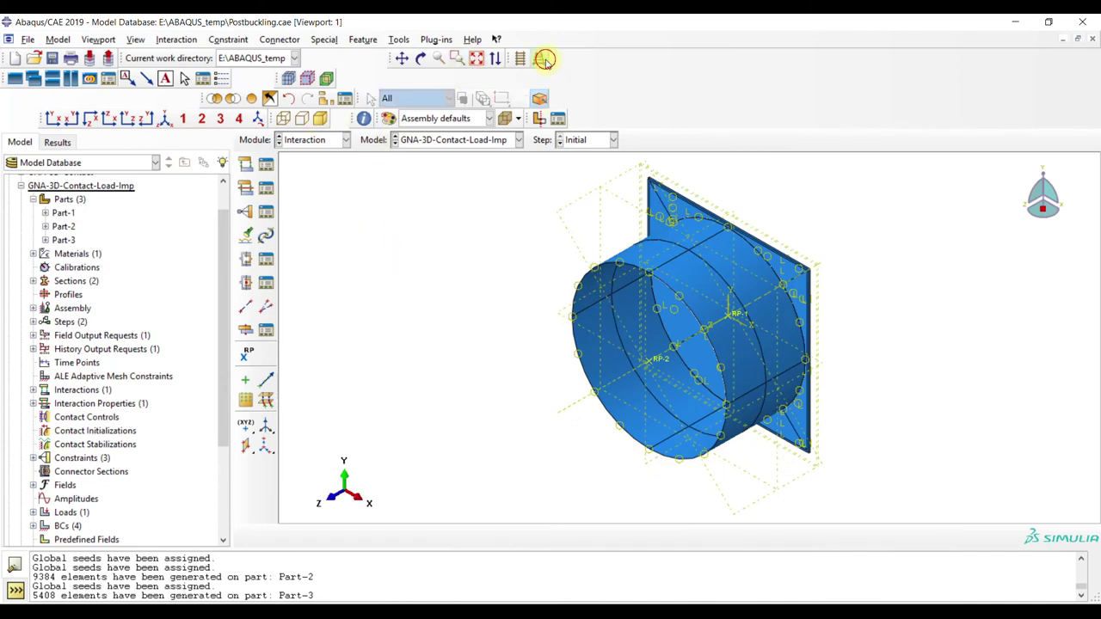
Review the definitions of boundary conditions BC-1 and BC-2 in Step-1 within the Load module
{"action": "left_click", "coordinate": [308, 139]}
{"action": "left_click", "coordinate": [312, 224]}
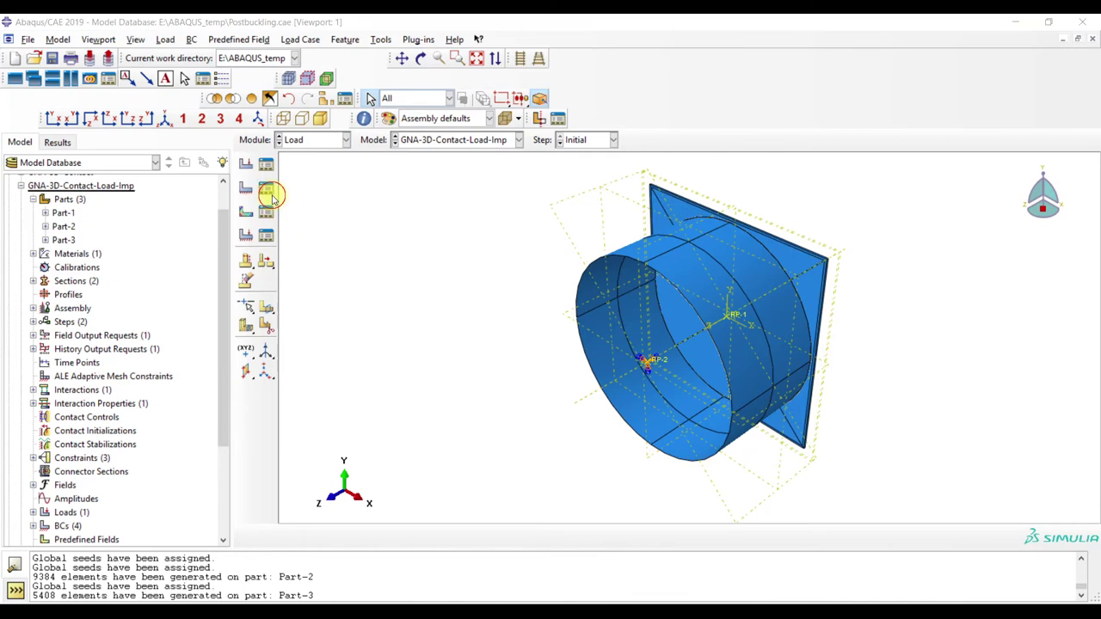
{"action": "left_click", "coordinate": [269, 190]}
{"action": "left_click", "coordinate": [195, 197]}
{"action": "double_click", "coordinate": [194, 197]}
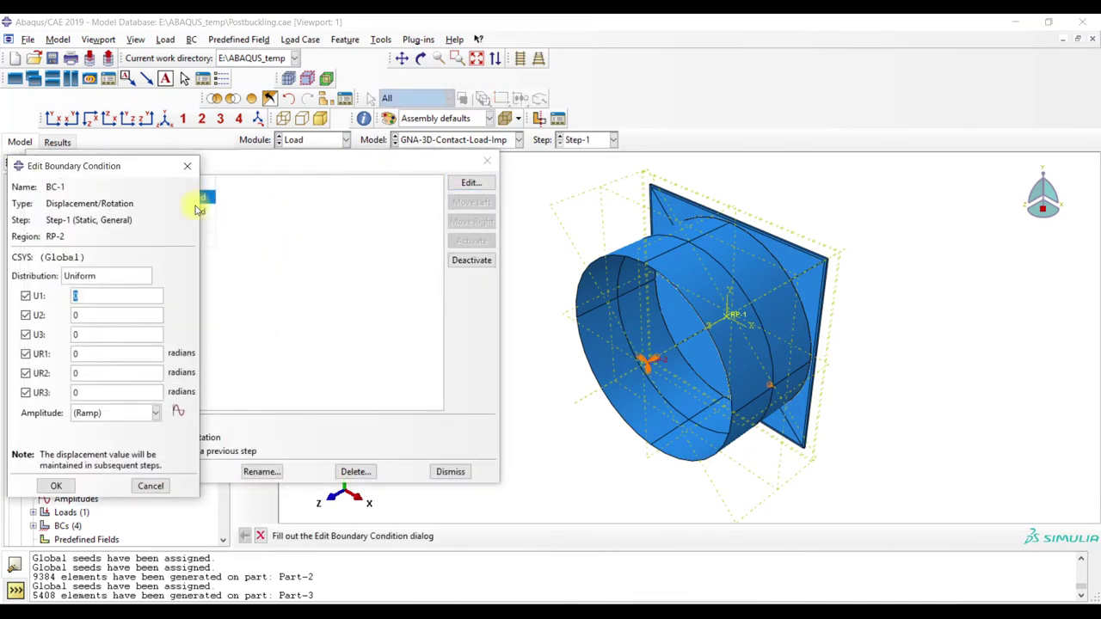
{"action": "key", "text": "Escape"}
{"action": "left_click", "coordinate": [206, 212]}
{"action": "double_click", "coordinate": [206, 213]}
{"action": "key", "text": "Escape"}
Review the Step-1 definitions of boundary conditions BC-3 and BC-4 without changing them
{"action": "left_click", "coordinate": [207, 226]}
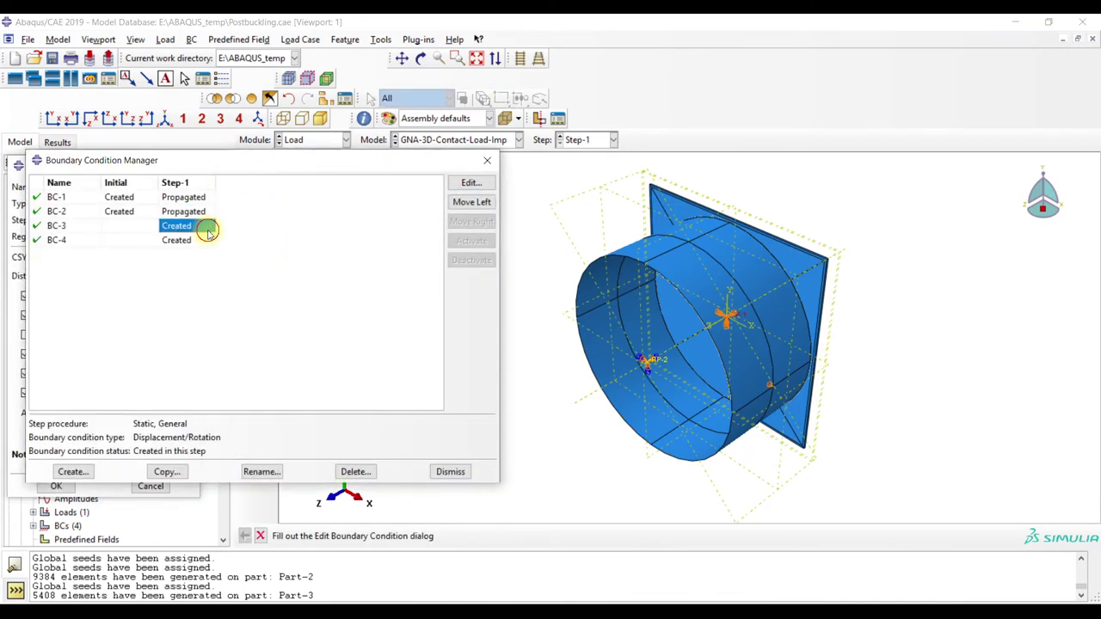
{"action": "double_click", "coordinate": [206, 227]}
{"action": "key", "text": "Escape"}
{"action": "left_click", "coordinate": [207, 241]}
{"action": "double_click", "coordinate": [206, 241]}
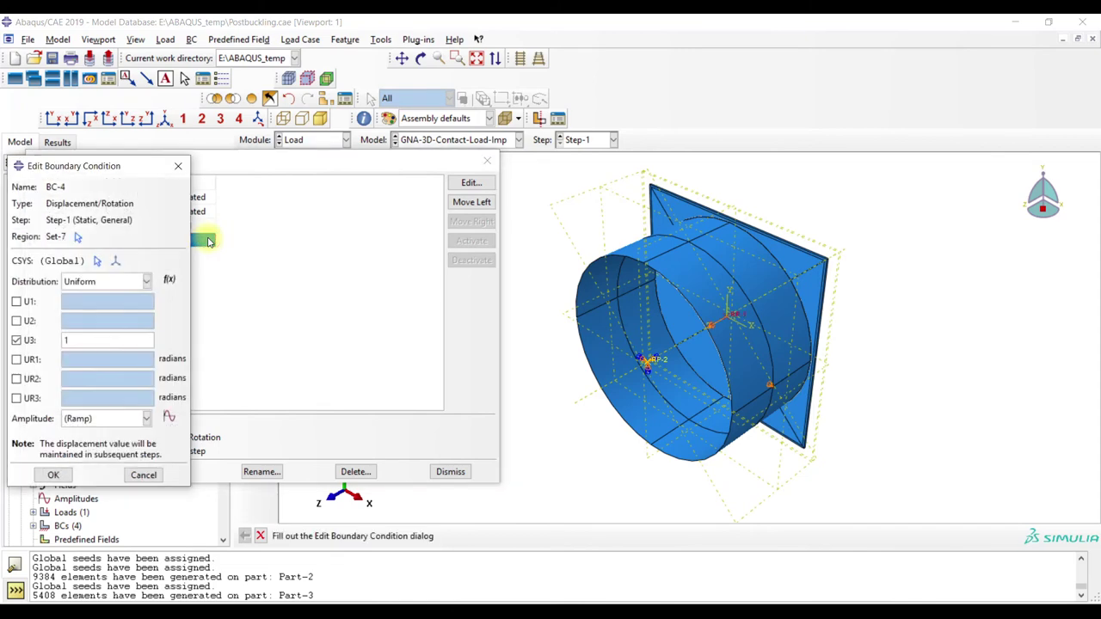
{"action": "left_click", "coordinate": [178, 165]}
{"action": "left_click", "coordinate": [487, 160]}
Copy the GNA-3D-Contact job with GNA-3D-Contact-Load-Imp as its source model, naming the copy after that model
{"action": "left_click", "coordinate": [345, 139]}
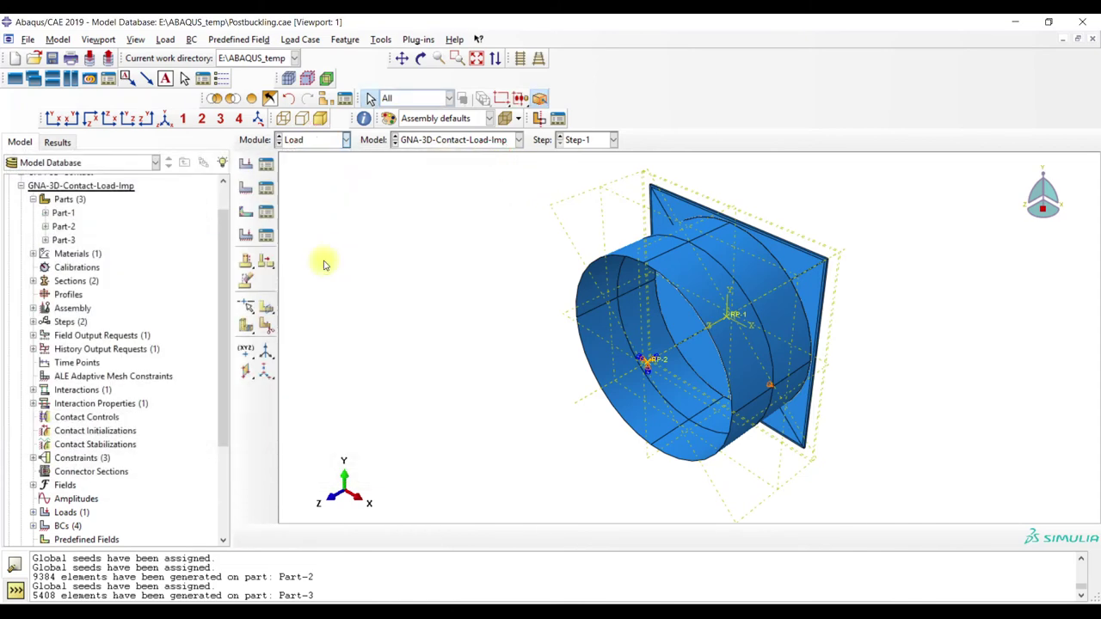
{"action": "left_click", "coordinate": [325, 265]}
{"action": "left_click", "coordinate": [590, 491]}
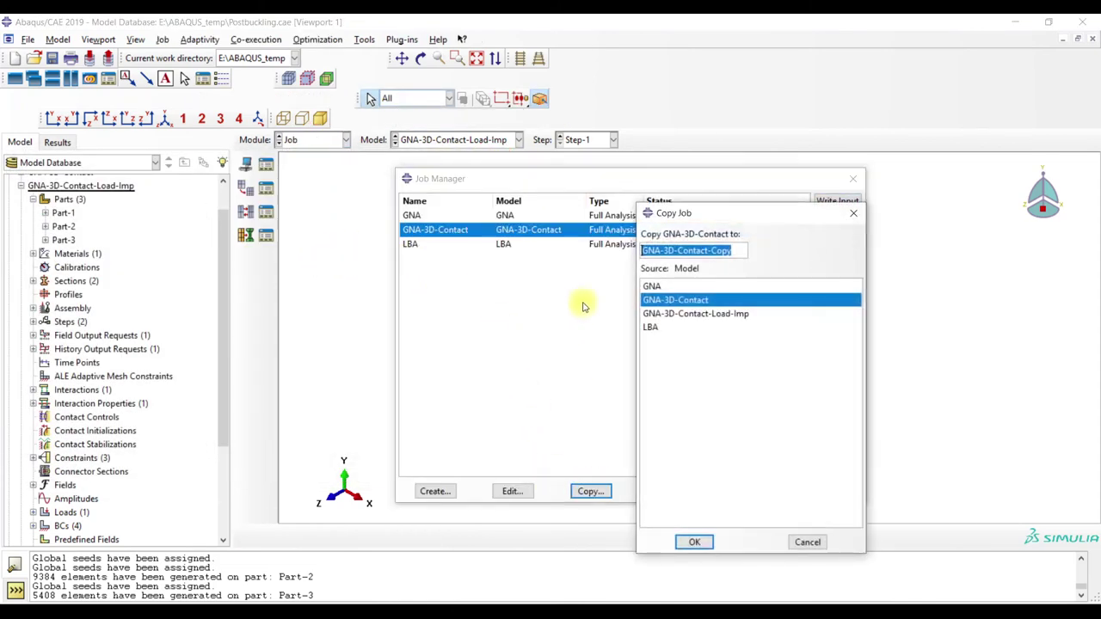
{"action": "left_click", "coordinate": [728, 314]}
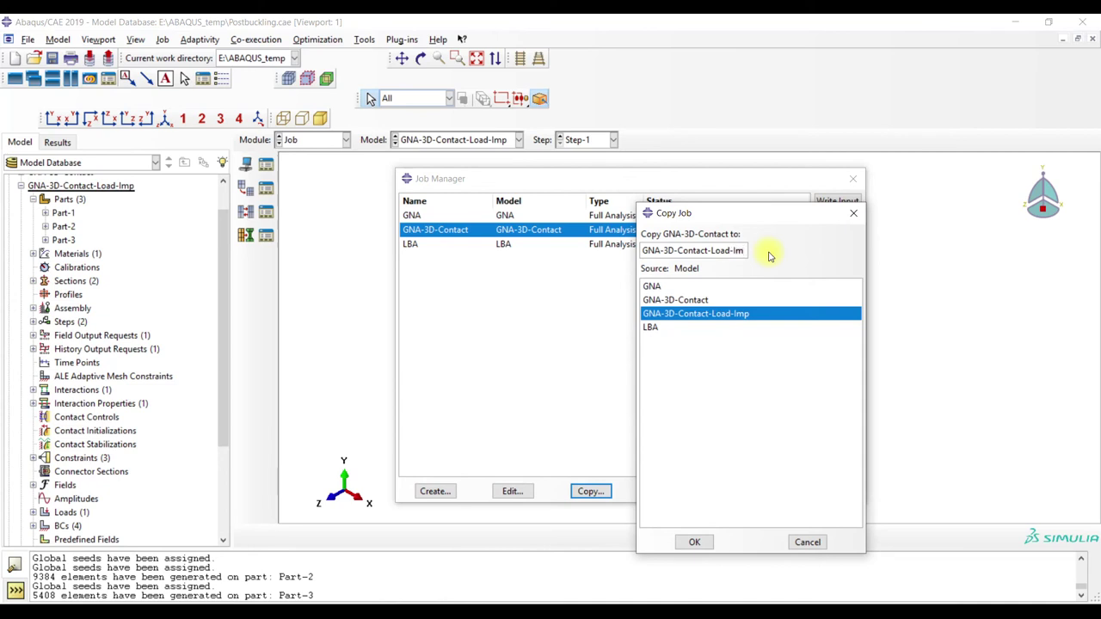
{"action": "left_click", "coordinate": [694, 541]}
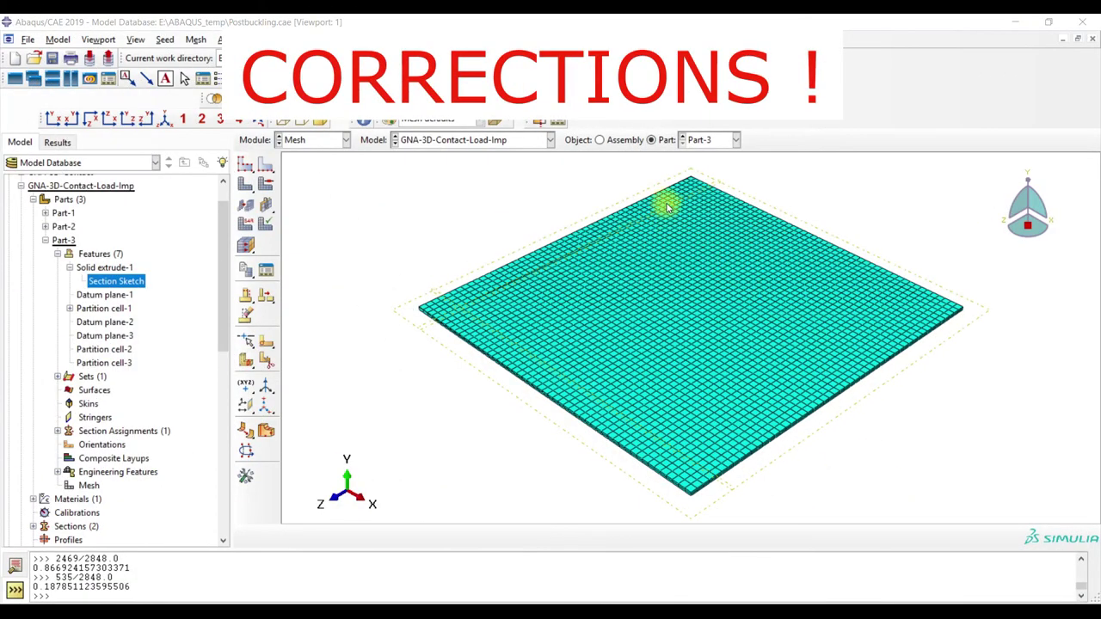
Check the approximate global seed size of Part-1 in the Mesh module
{"action": "left_click", "coordinate": [708, 141]}
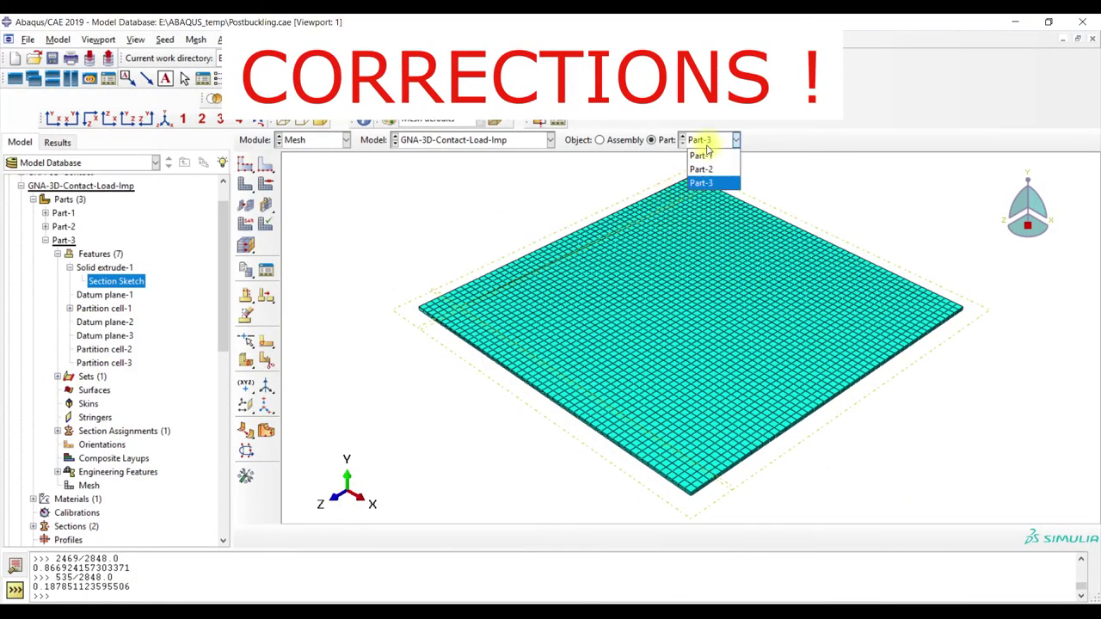
{"action": "left_click", "coordinate": [701, 154]}
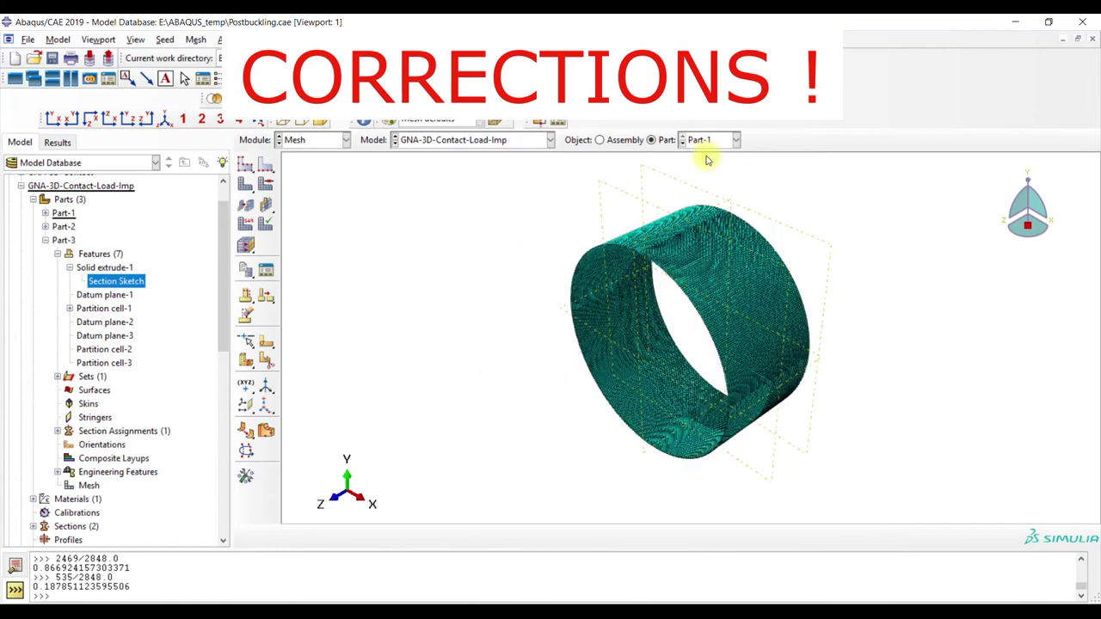
{"action": "left_click", "coordinate": [247, 165]}
{"action": "left_click_drag", "start_coordinate": [741, 158], "coordinate": [266, 220]}
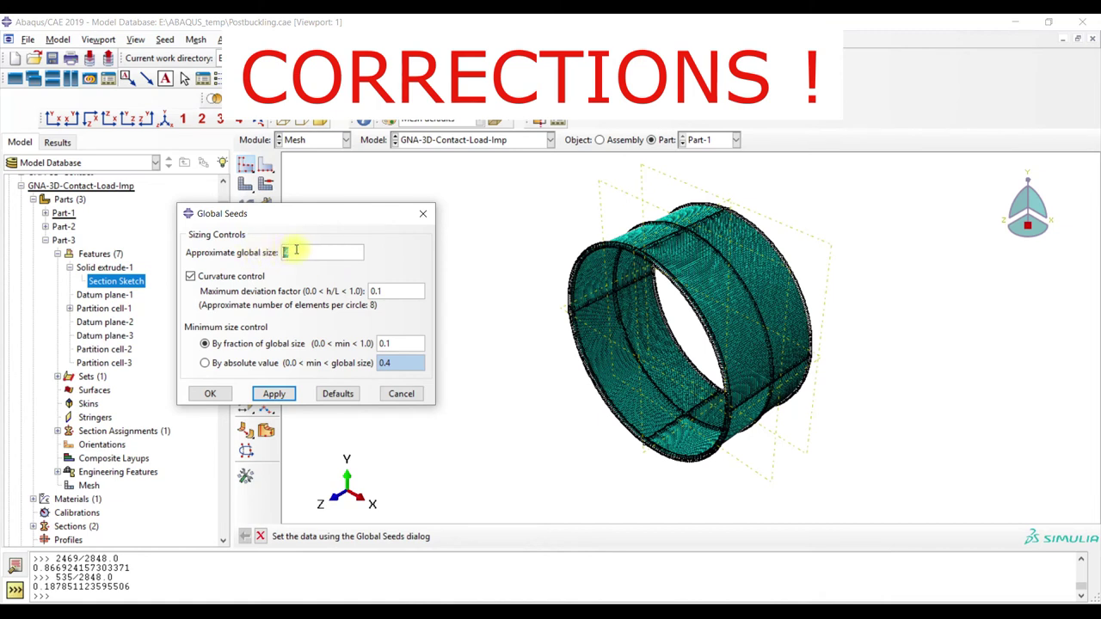
{"action": "left_click", "coordinate": [423, 214]}
Check the global seed size of Part-2 and examine its partitioned geometry
{"action": "left_click", "coordinate": [710, 139]}
{"action": "left_click", "coordinate": [710, 169]}
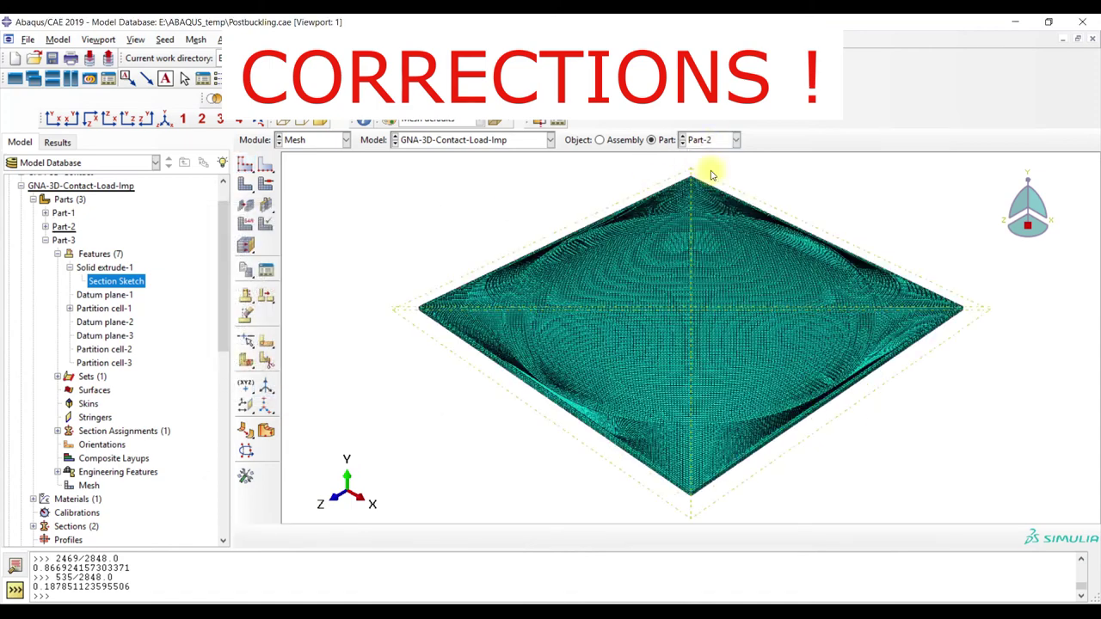
{"action": "left_click", "coordinate": [246, 166]}
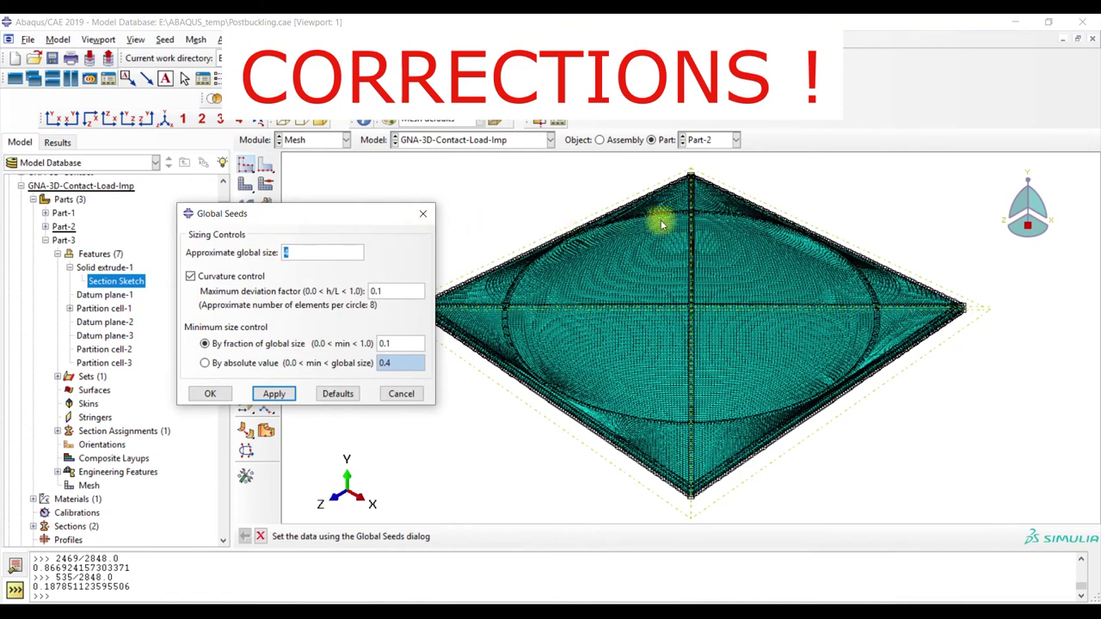
{"action": "left_click", "coordinate": [423, 213]}
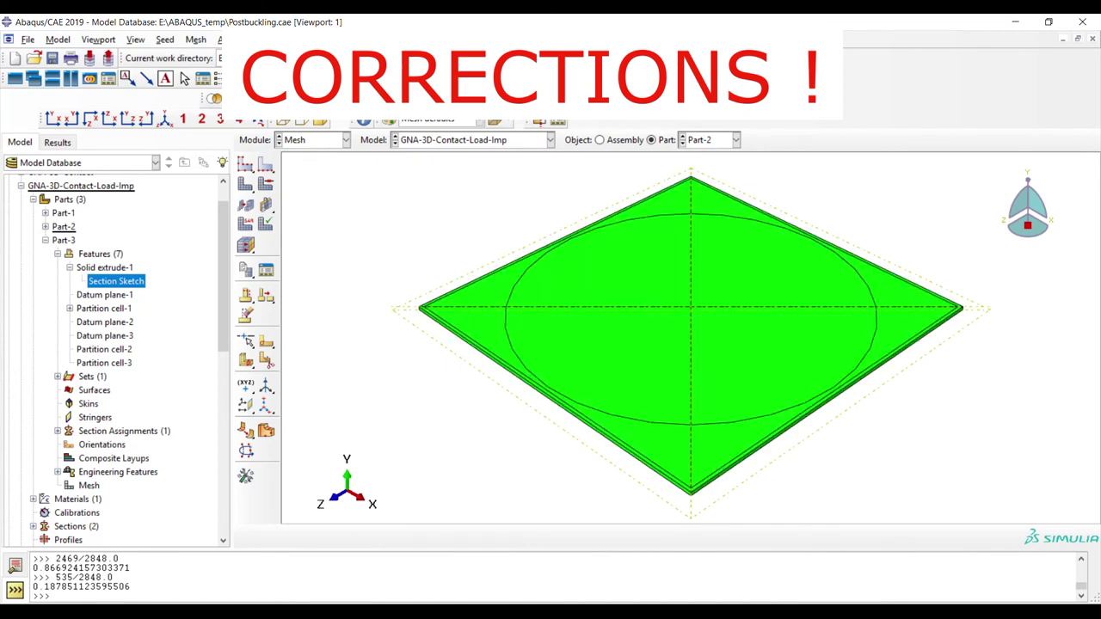
{"action": "left_click", "coordinate": [647, 348]}
Check the approximate global seed size of Part-3 and leave its seeds as they are
{"action": "left_click", "coordinate": [712, 141]}
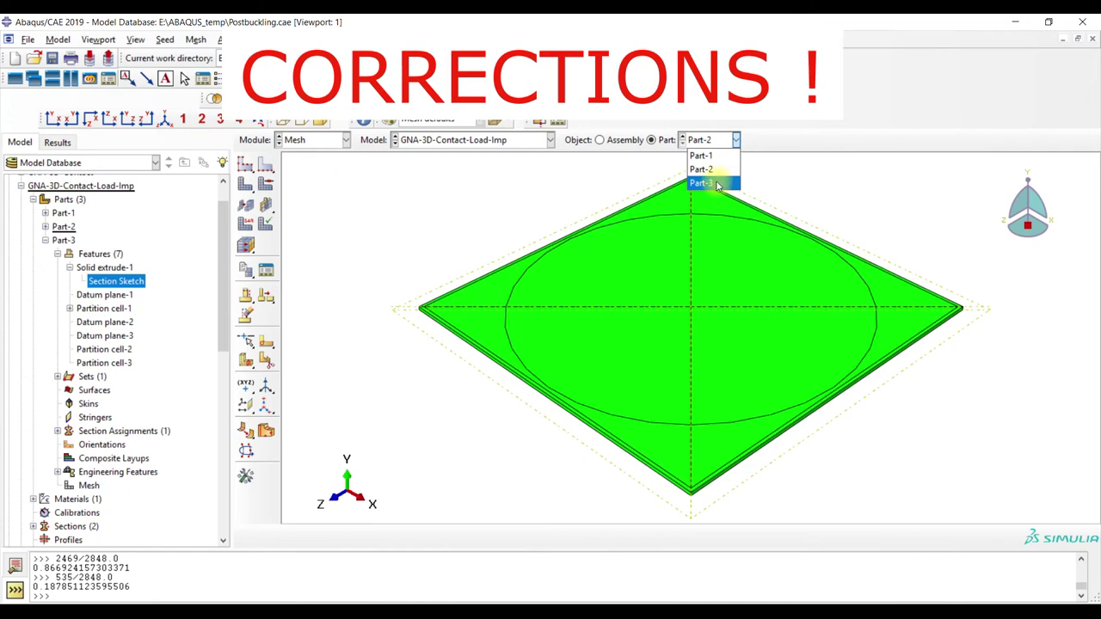
{"action": "left_click", "coordinate": [707, 181]}
{"action": "left_click", "coordinate": [245, 166]}
{"action": "double_click", "coordinate": [299, 252]}
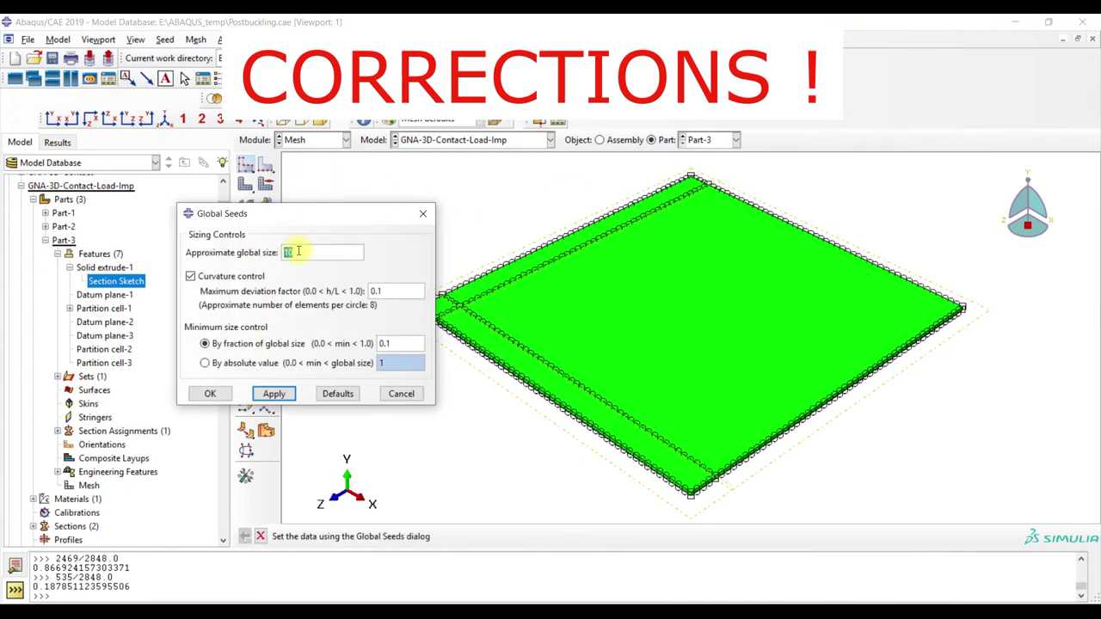
{"action": "left_click", "coordinate": [422, 213]}
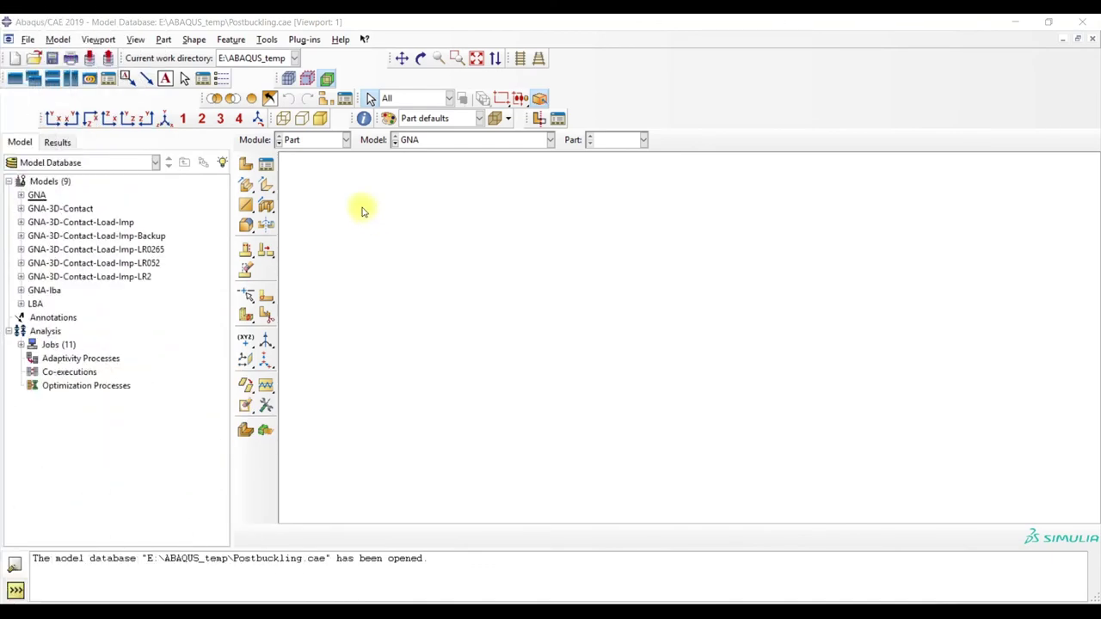
Open the results of the completed LBA job from the list of analysis jobs
{"action": "left_click", "coordinate": [313, 140]}
{"action": "left_click", "coordinate": [316, 262]}
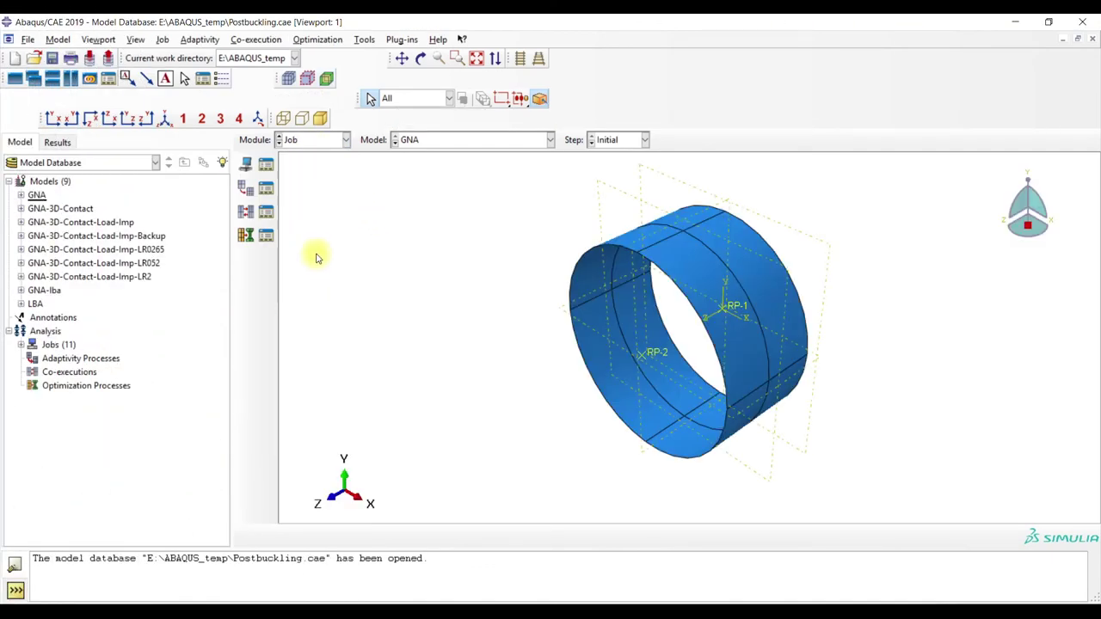
{"action": "left_click", "coordinate": [268, 165]}
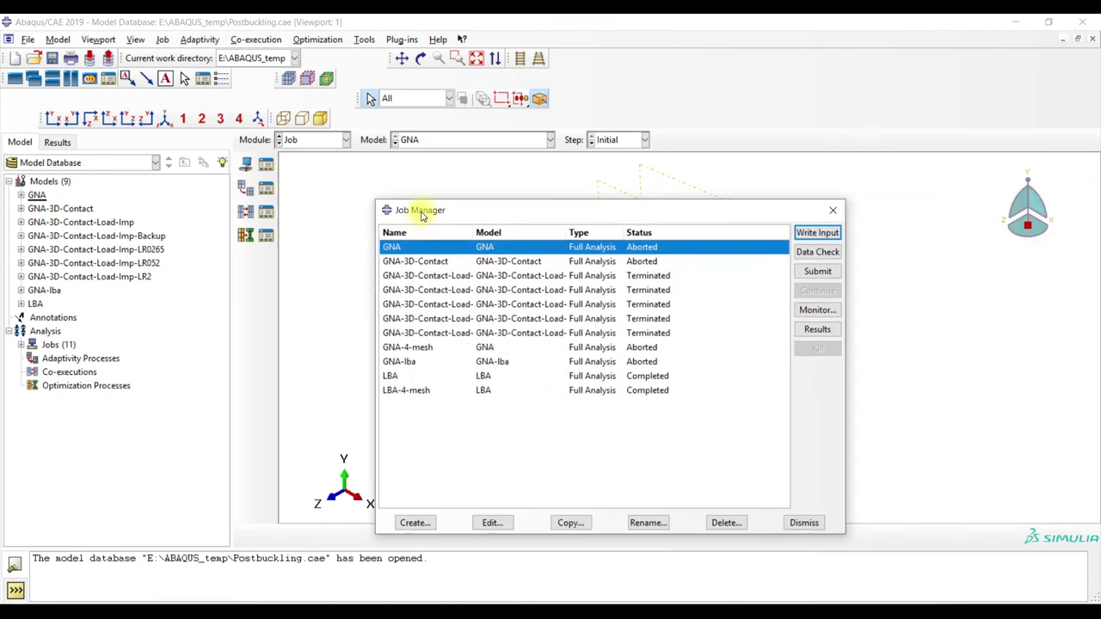
{"action": "left_click_drag", "start_coordinate": [423, 214], "coordinate": [405, 147]}
{"action": "left_click", "coordinate": [460, 313]}
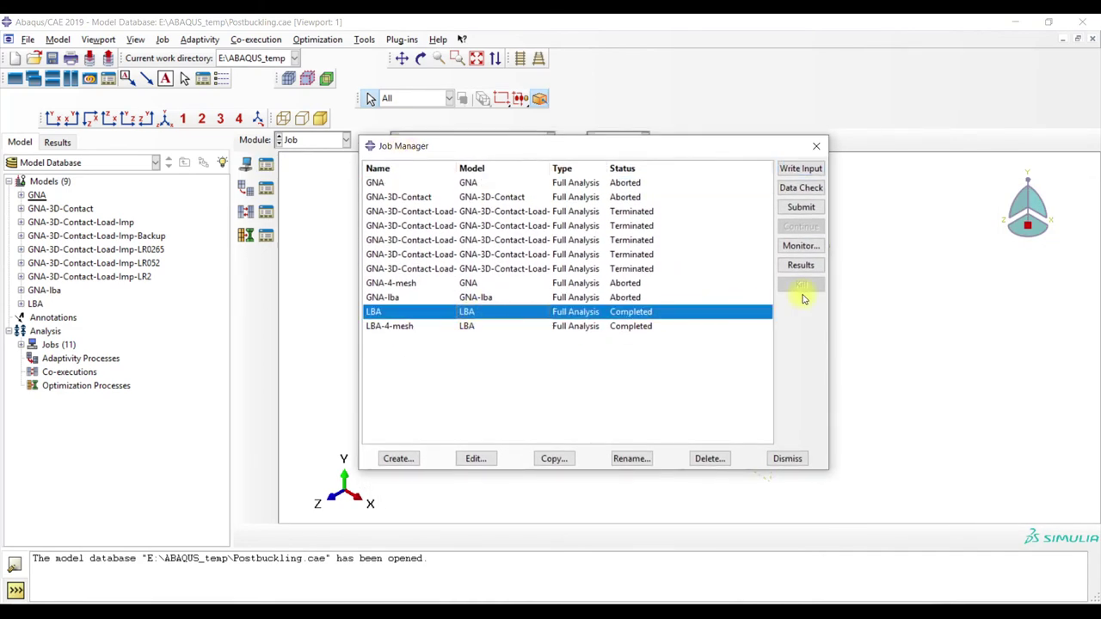
{"action": "left_click", "coordinate": [801, 265]}
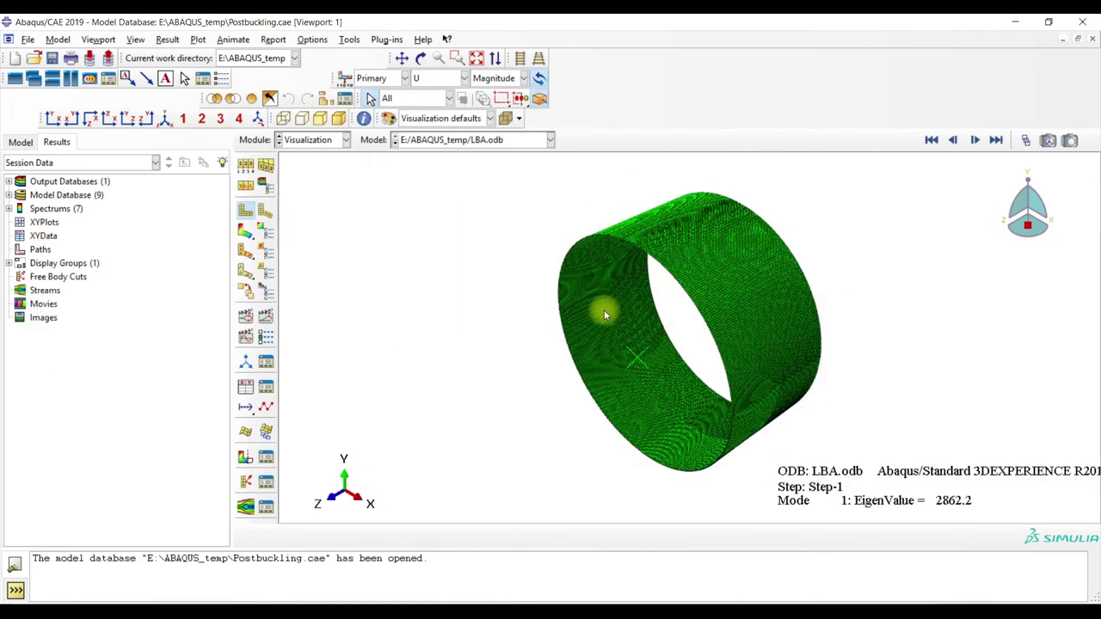
Plot contours on the deformed LBA shape and set a uniform deformation scale factor of 1
{"action": "left_click", "coordinate": [245, 230]}
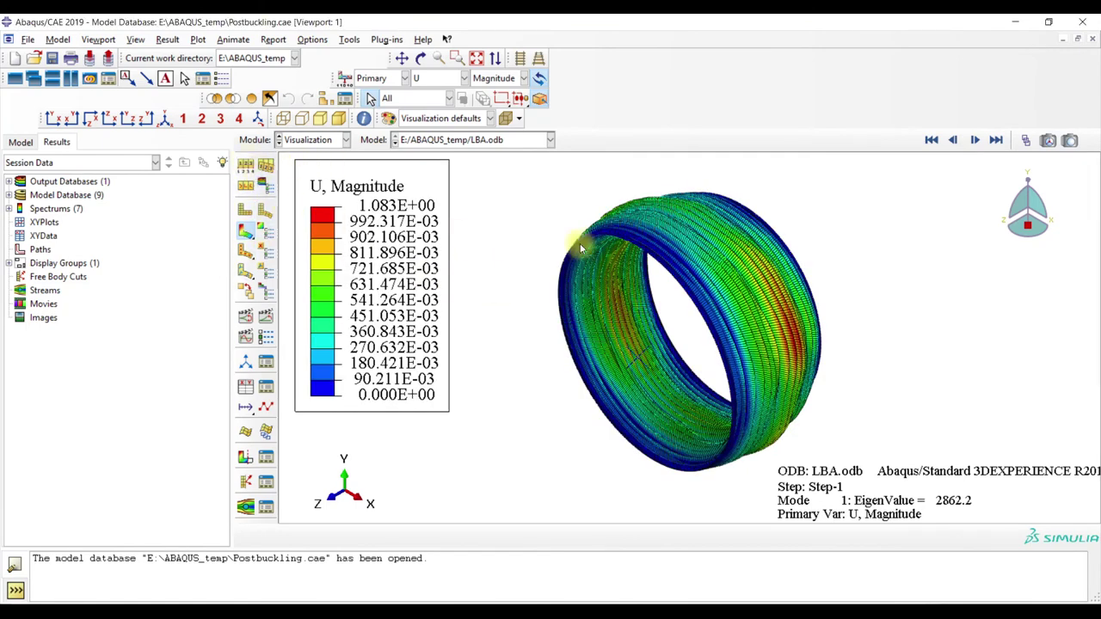
{"action": "left_click_drag", "start_coordinate": [20, 140], "coordinate": [334, 127]}
{"action": "left_click", "coordinate": [181, 258]}
{"action": "left_click_drag", "start_coordinate": [243, 278], "coordinate": [155, 278]}
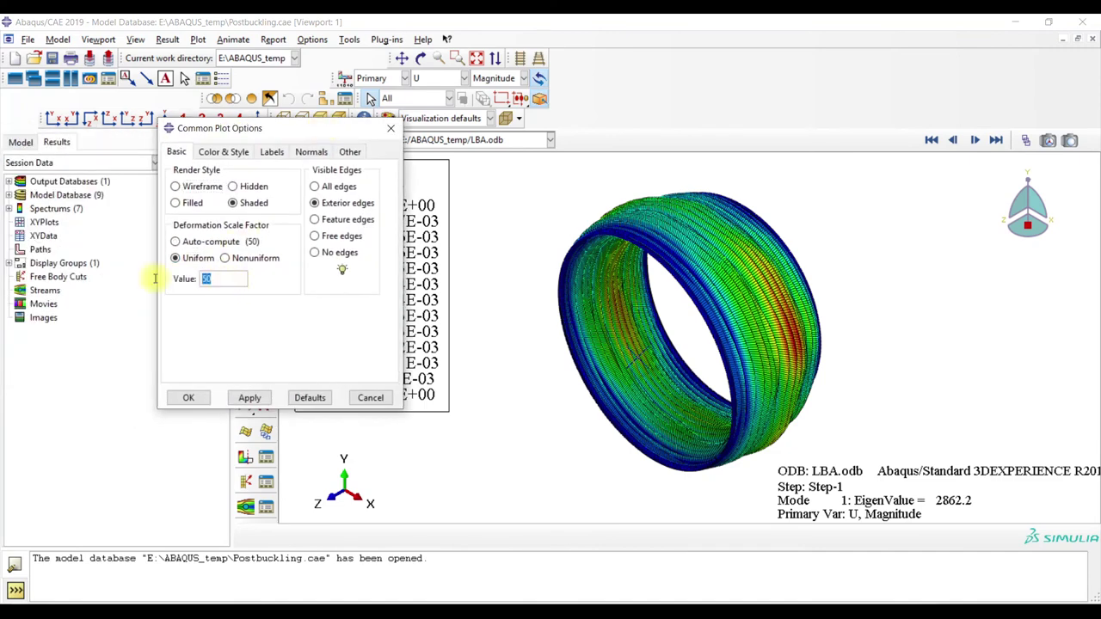
{"action": "type", "text": "1"}
{"action": "left_click", "coordinate": [248, 397]}
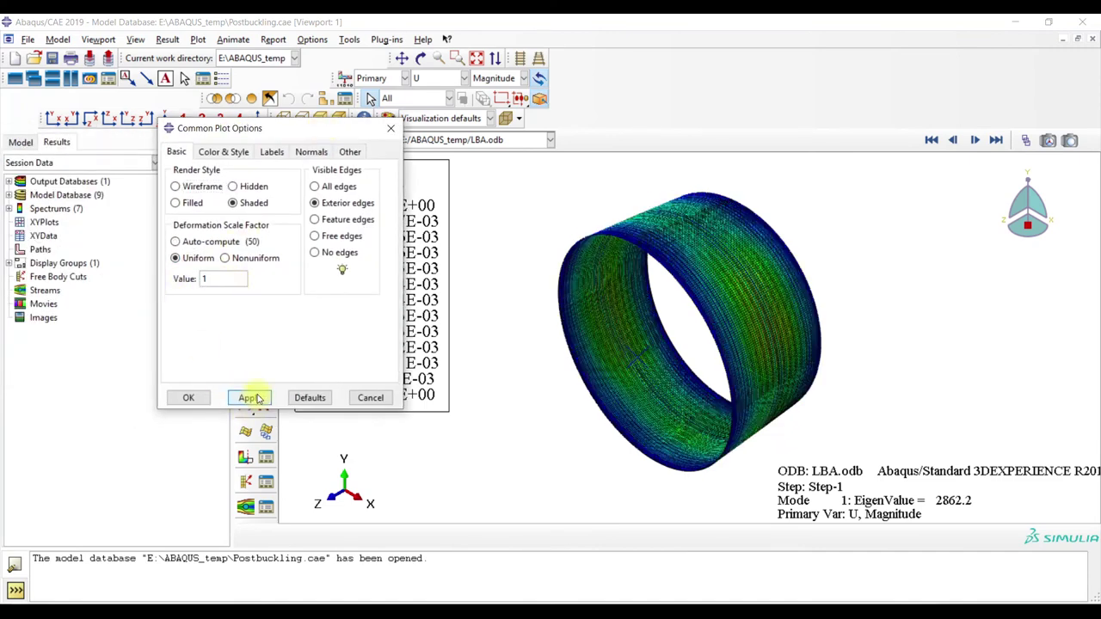
{"action": "left_click", "coordinate": [397, 130]}
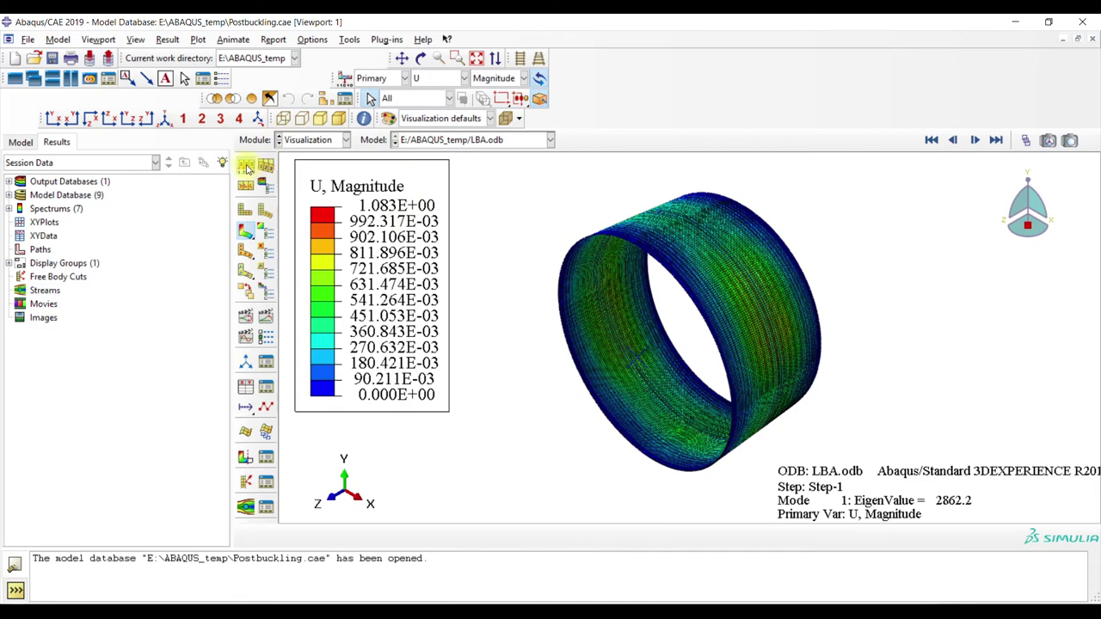
Limit the visible edges of the LBA contour plot to free edges
{"action": "left_click", "coordinate": [246, 168]}
{"action": "left_click", "coordinate": [315, 236]}
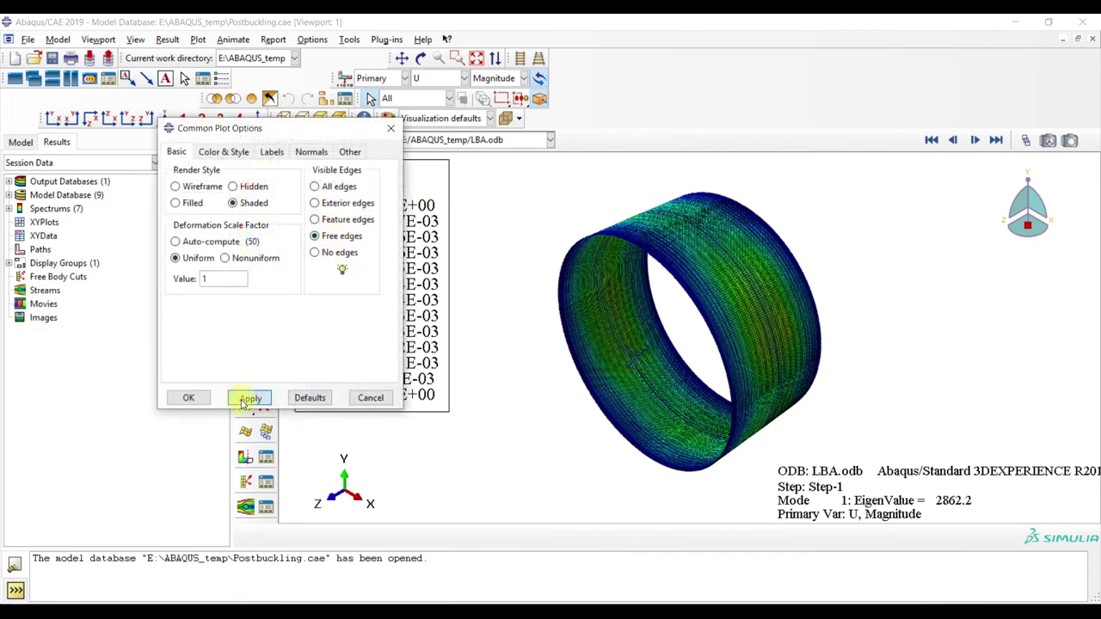
{"action": "left_click", "coordinate": [246, 399]}
{"action": "left_click", "coordinate": [194, 398]}
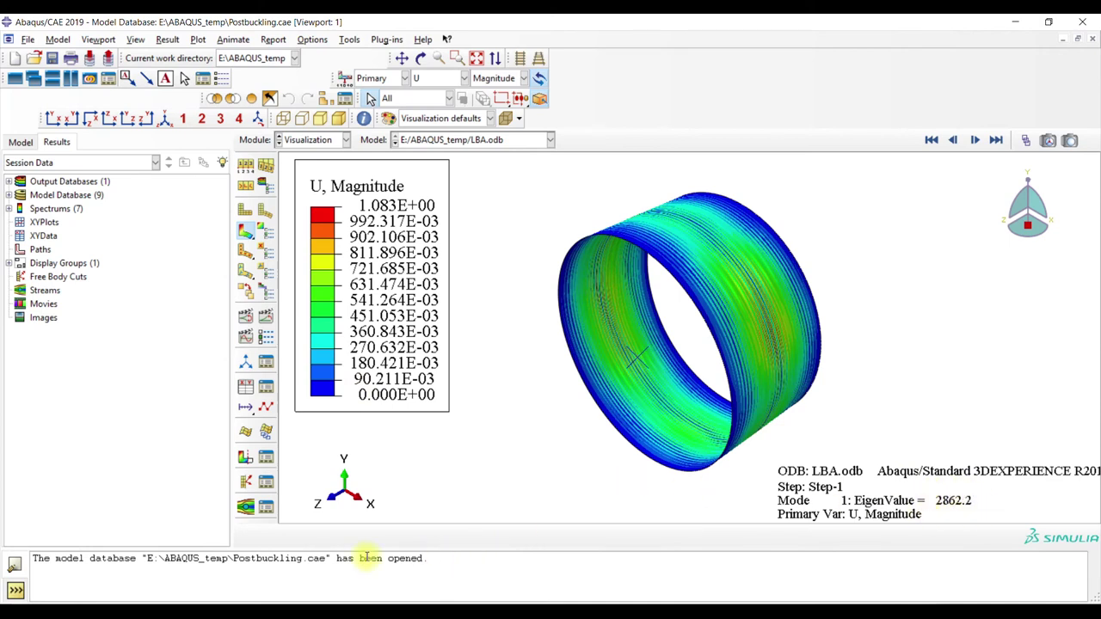
Enter 2848 and 2862 in the command line interface and evaluate the ratio 2862/2848.0
{"action": "left_click", "coordinate": [15, 590]}
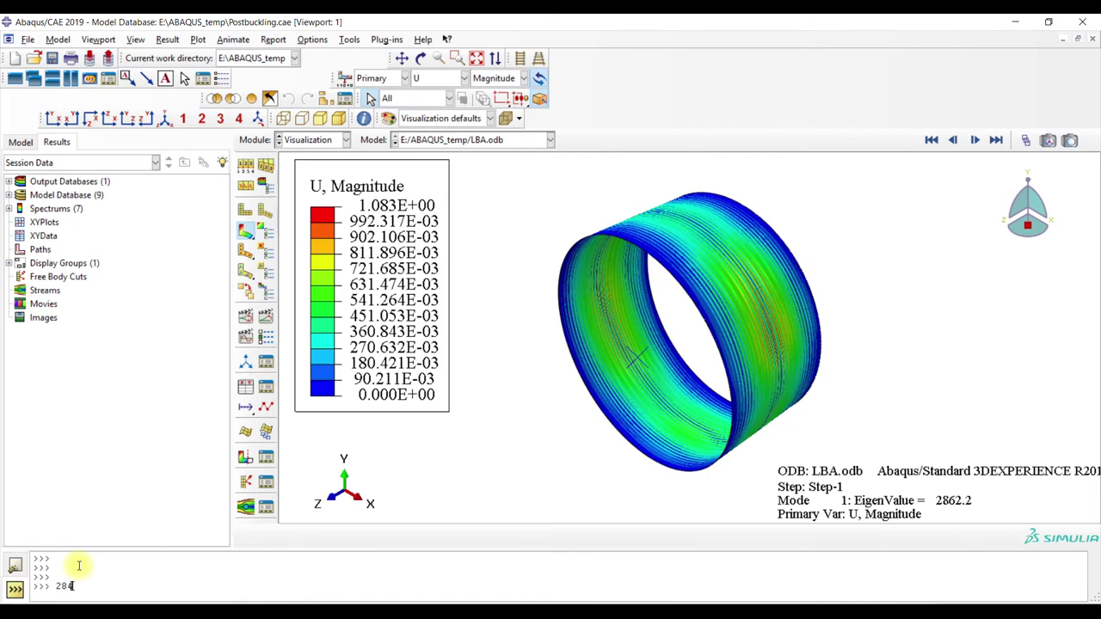
{"action": "type", "text": "2848"}
{"action": "key", "text": "Return"}
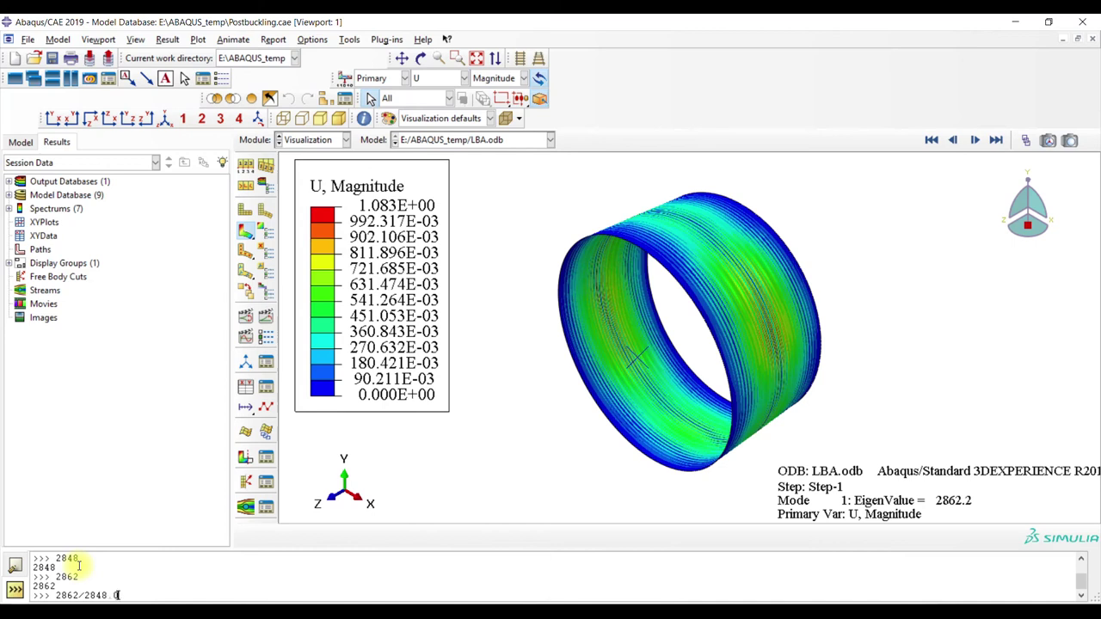
{"action": "key", "text": "Return"}
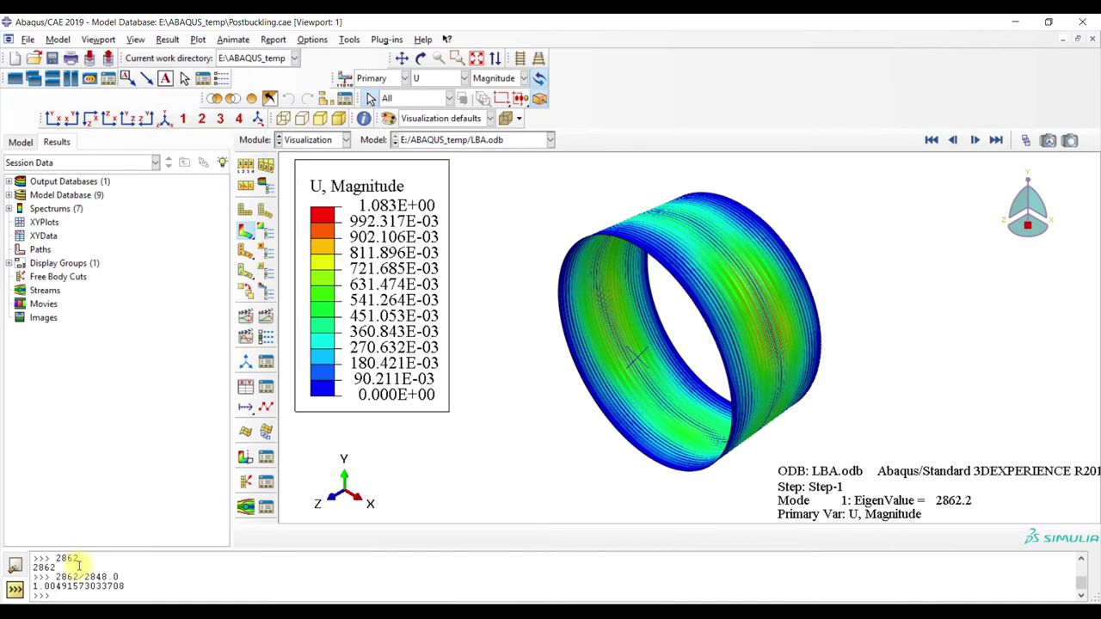
Return to the Job module and open the results of the GNA job
{"action": "left_click", "coordinate": [310, 140]}
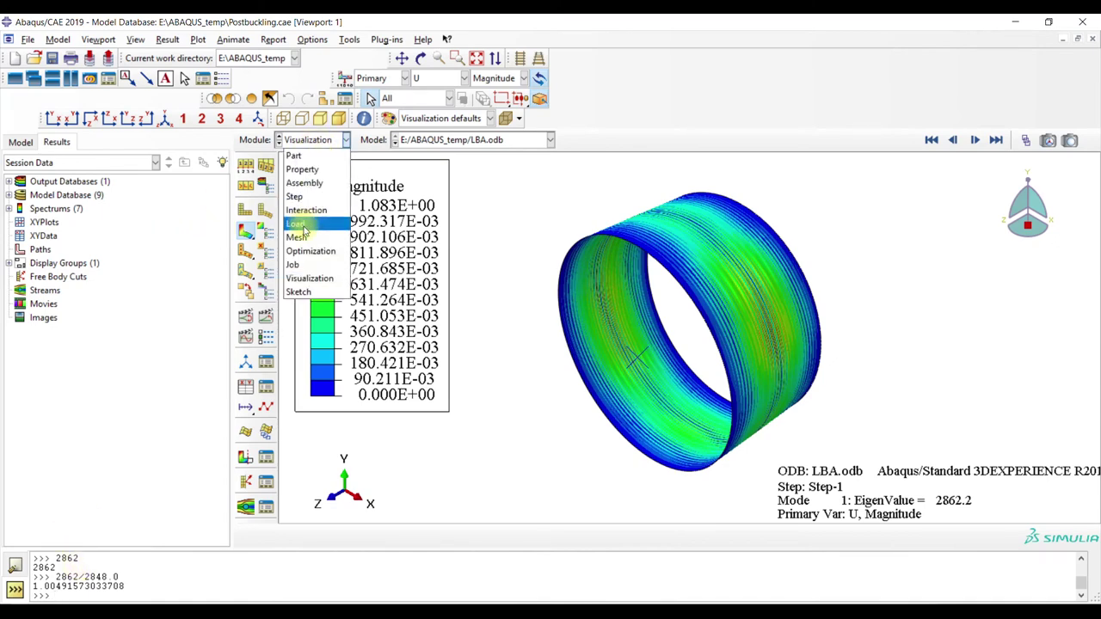
{"action": "left_click", "coordinate": [308, 269]}
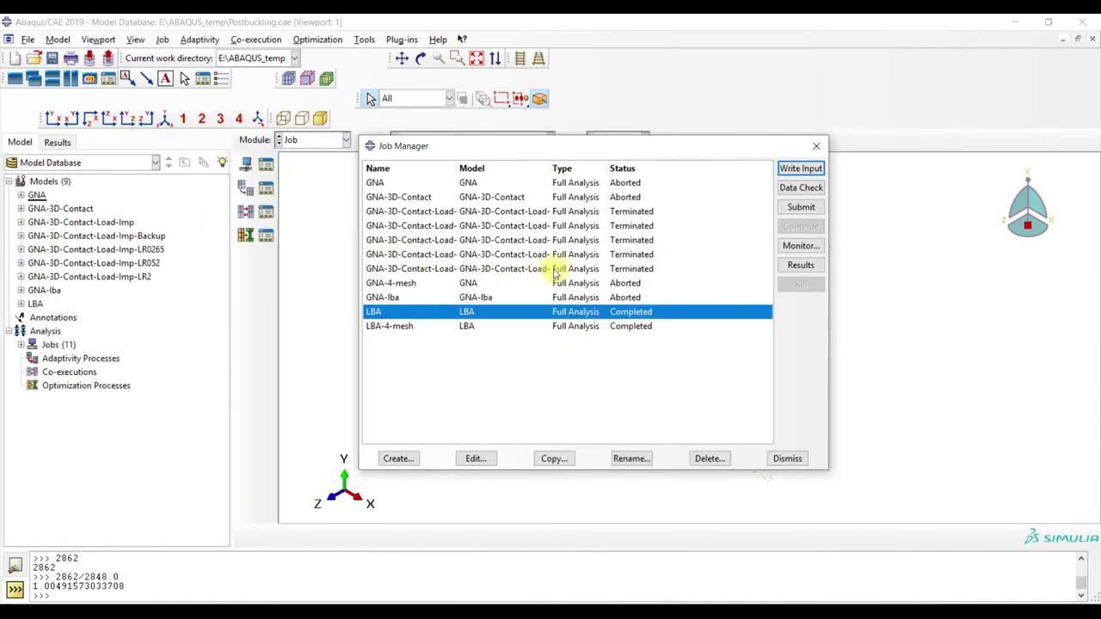
{"action": "left_click", "coordinate": [450, 181]}
{"action": "left_click", "coordinate": [800, 265]}
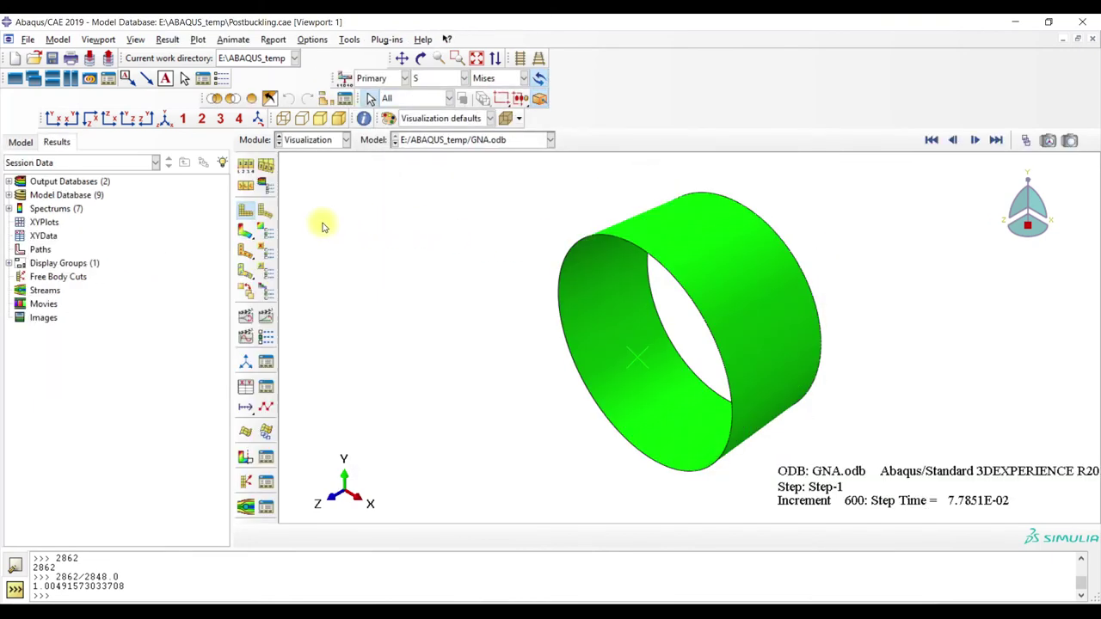
Plot contours on the deformed GNA shape and display the displacement magnitude U
{"action": "left_click", "coordinate": [246, 232]}
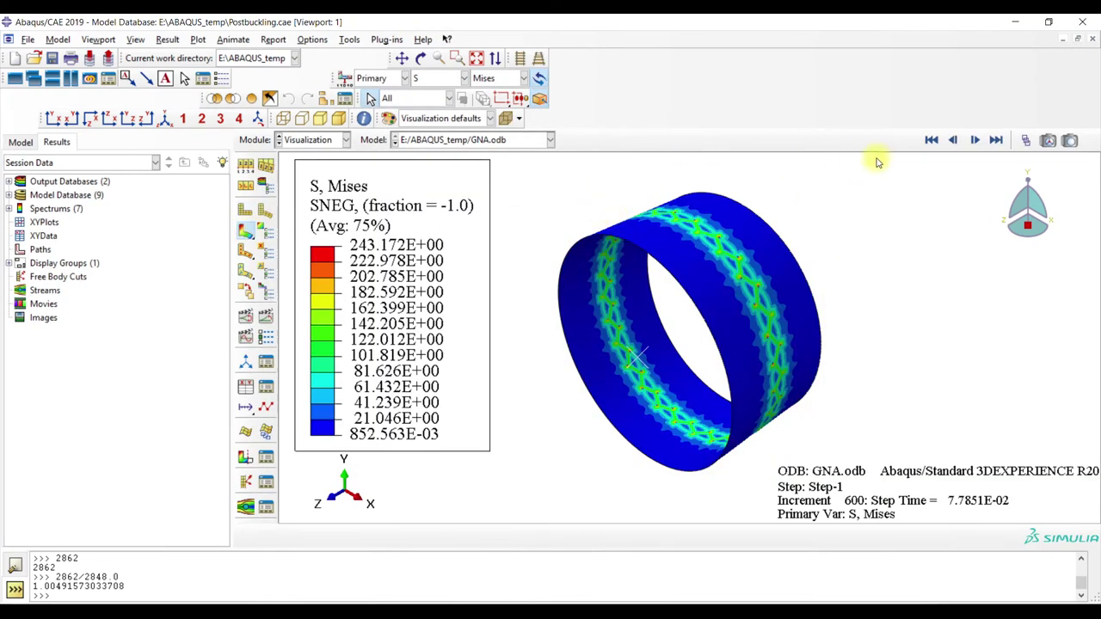
{"action": "left_click", "coordinate": [464, 78]}
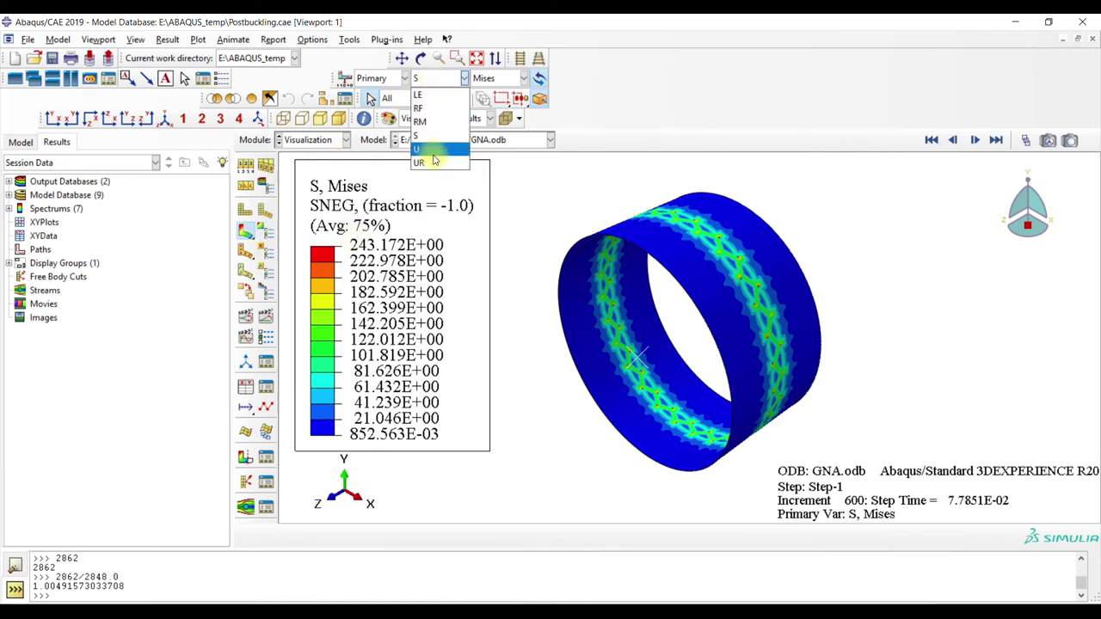
{"action": "left_click", "coordinate": [426, 158]}
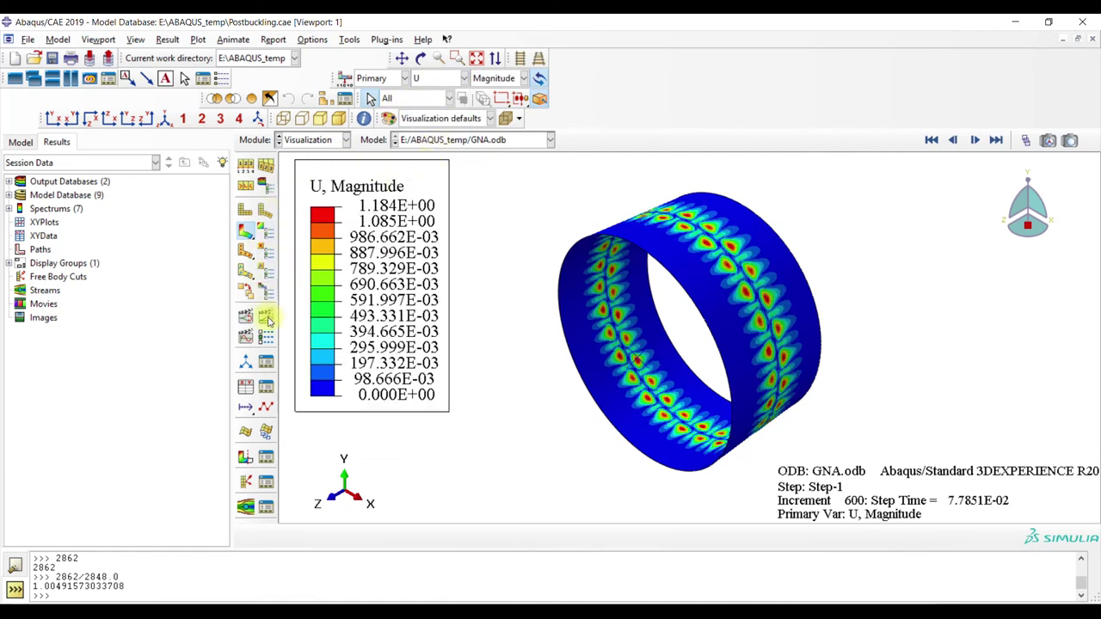
Set the auto-computed contour limits to be recomputed for each frame and animate the GNA displacement over the time history
{"action": "left_click", "coordinate": [268, 238]}
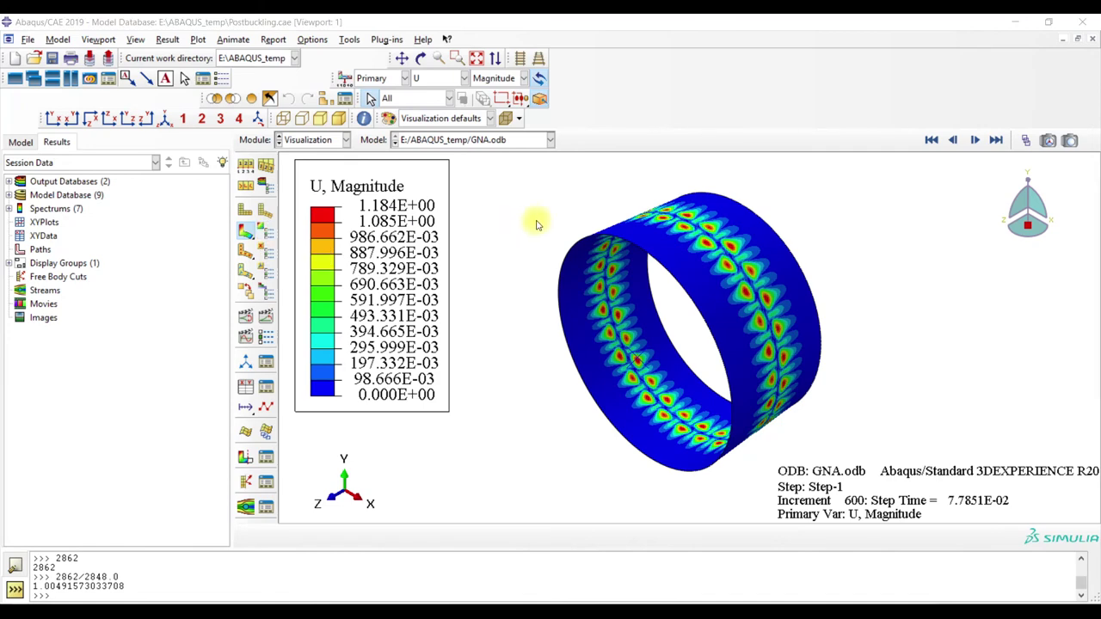
{"action": "left_click_drag", "start_coordinate": [531, 140], "coordinate": [319, 140]}
{"action": "left_click", "coordinate": [345, 160]}
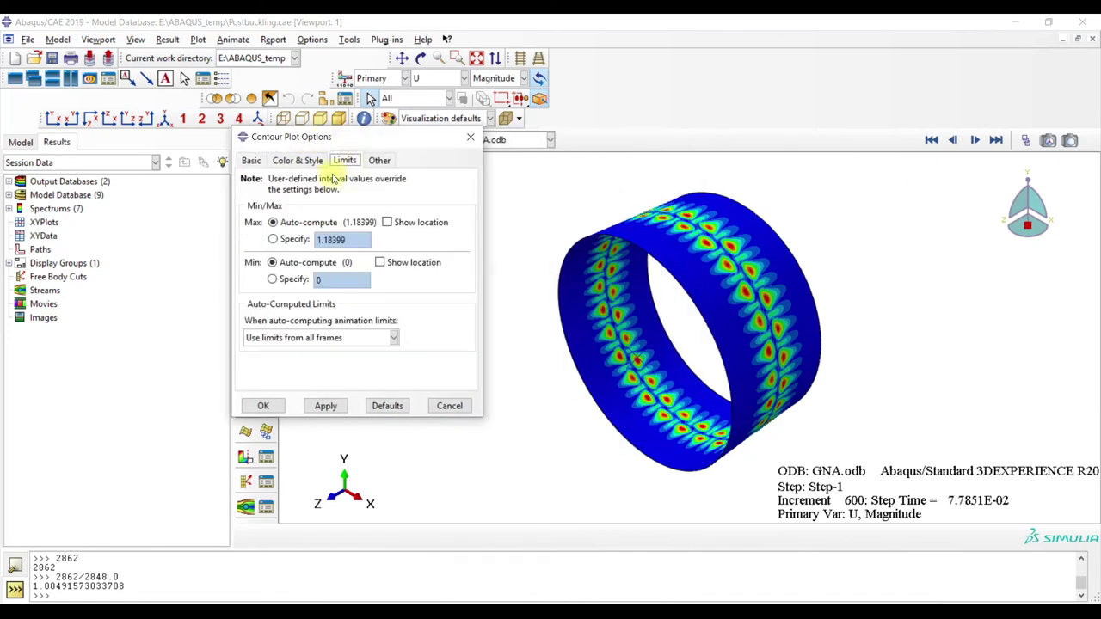
{"action": "left_click", "coordinate": [289, 338]}
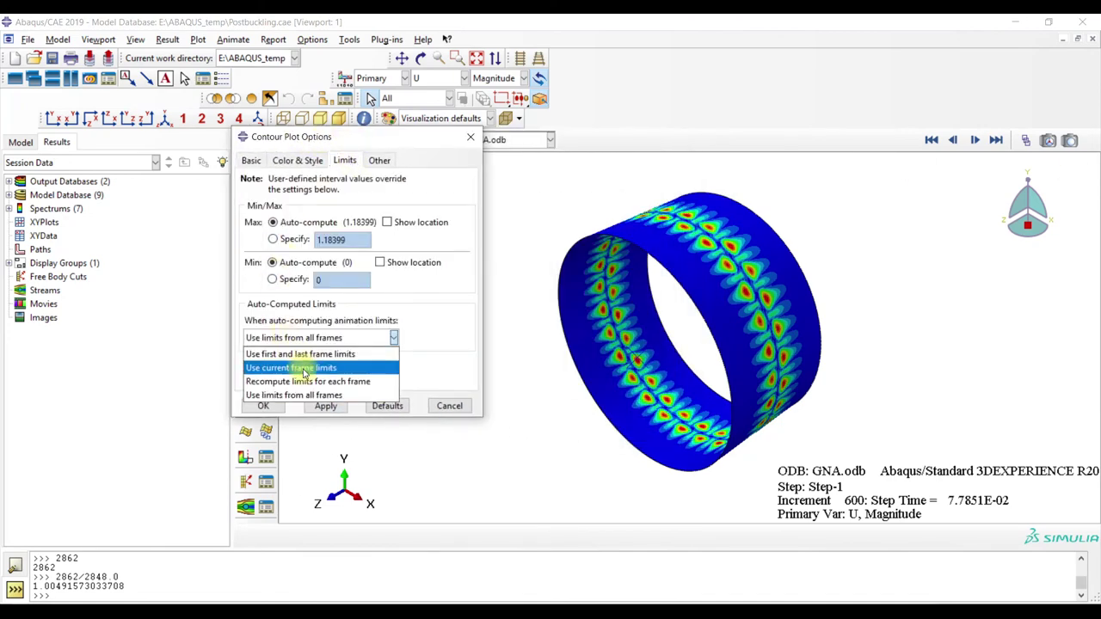
{"action": "left_click", "coordinate": [306, 381]}
{"action": "left_click", "coordinate": [263, 405]}
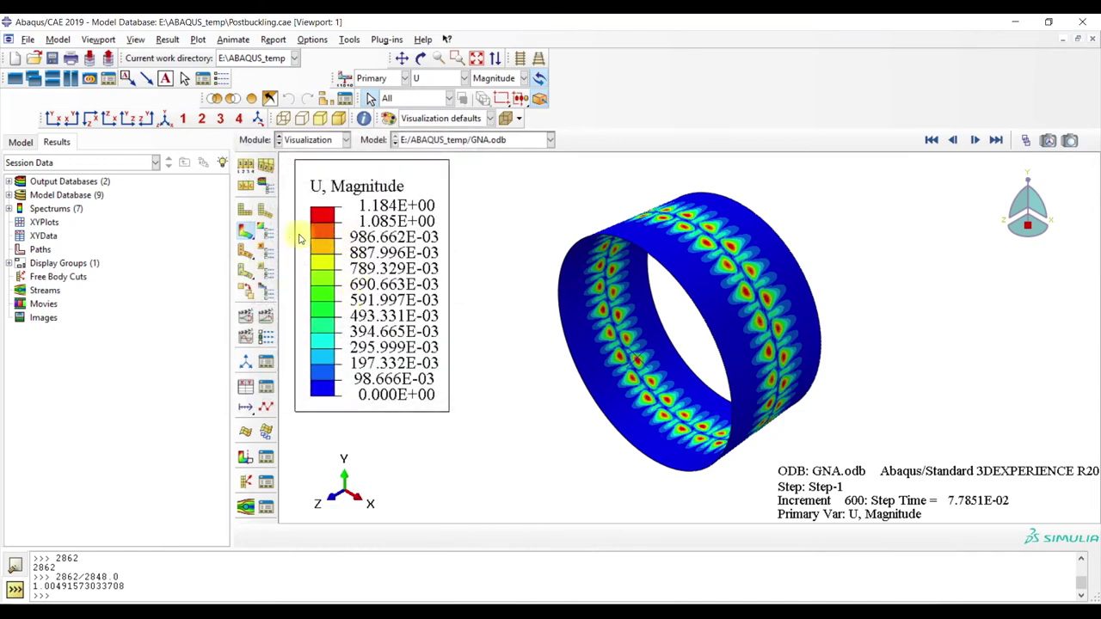
{"action": "left_click", "coordinate": [266, 230]}
{"action": "left_click", "coordinate": [470, 136]}
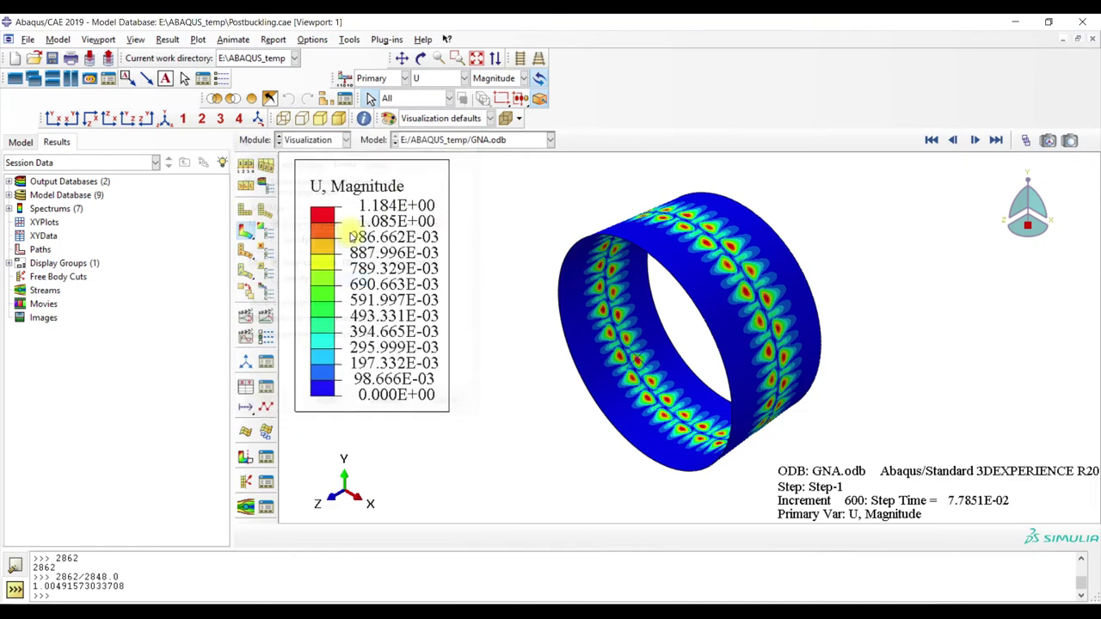
{"action": "left_click", "coordinate": [268, 318]}
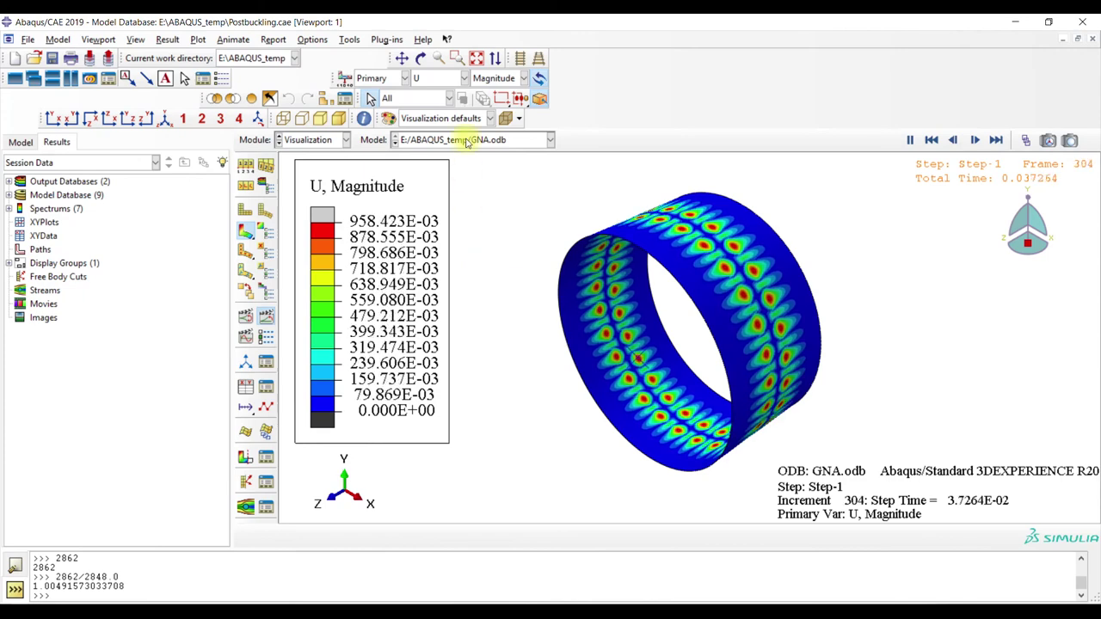
Plot the reaction force magnitude RF at frame 17 of the GNA results and evaluate 2825/2848.0 in the command line interface
{"action": "left_click", "coordinate": [429, 77]}
{"action": "left_click", "coordinate": [437, 109]}
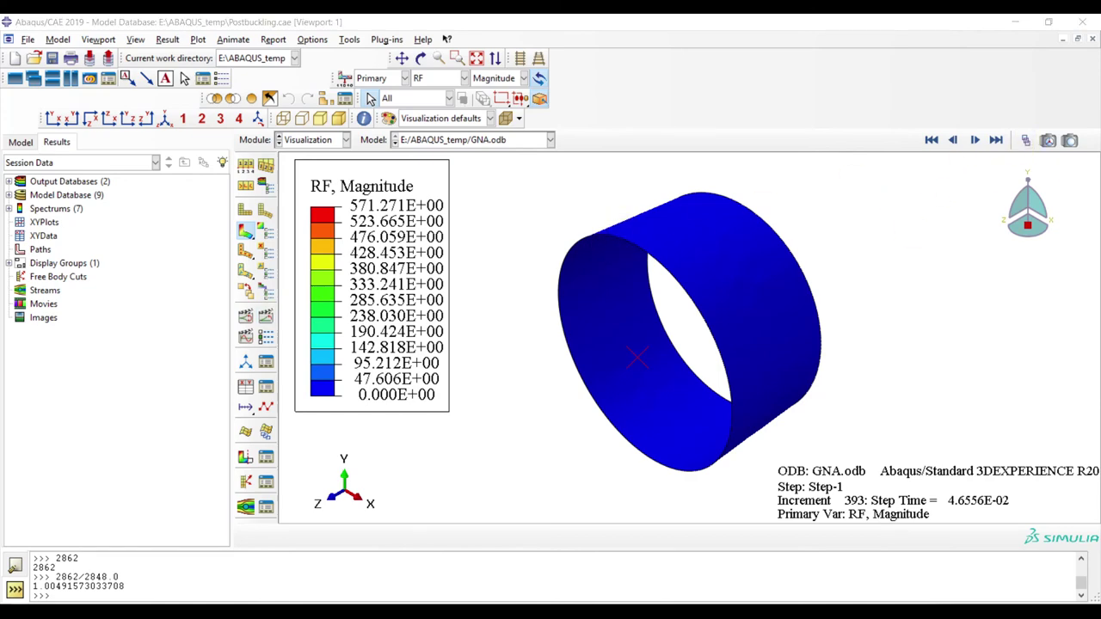
{"action": "left_click_drag", "start_coordinate": [872, 128], "coordinate": [569, 127]}
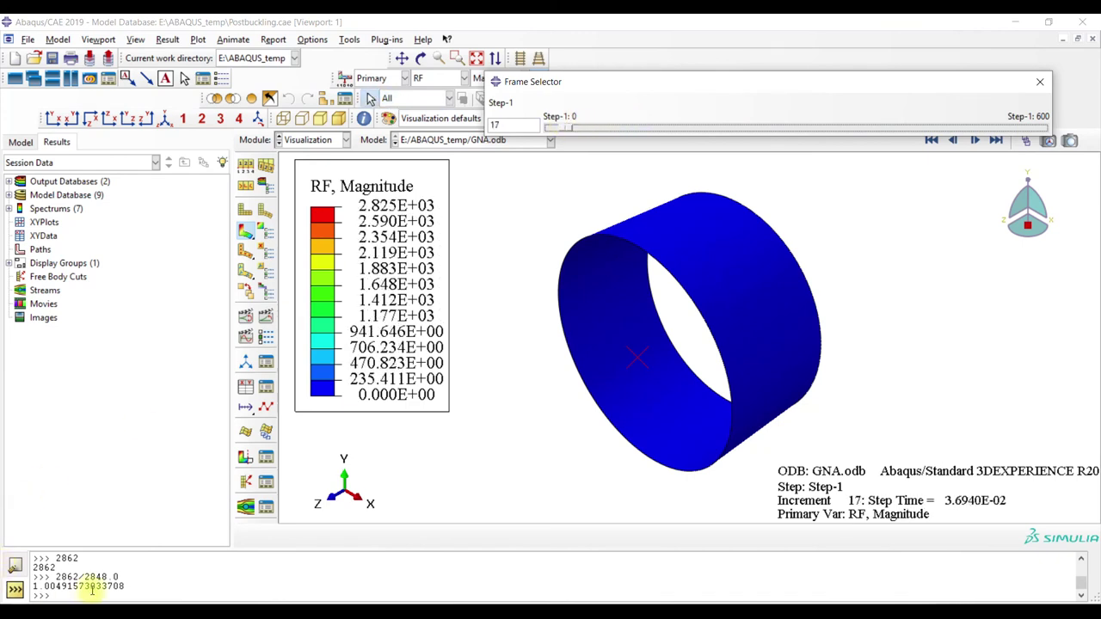
{"action": "left_click", "coordinate": [55, 595]}
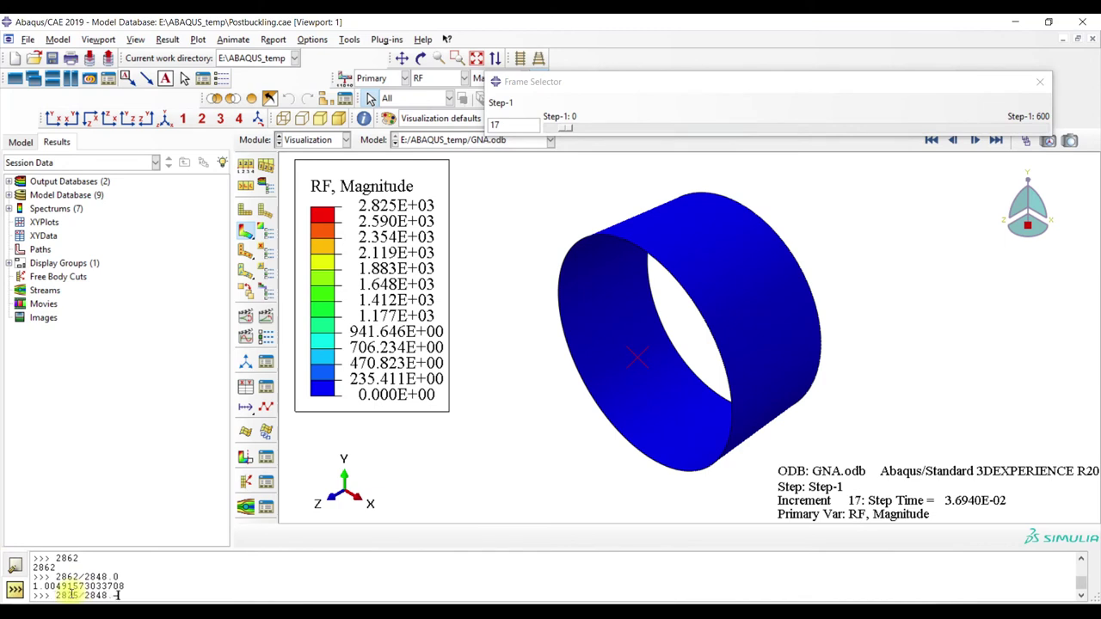
{"action": "key", "text": "Return"}
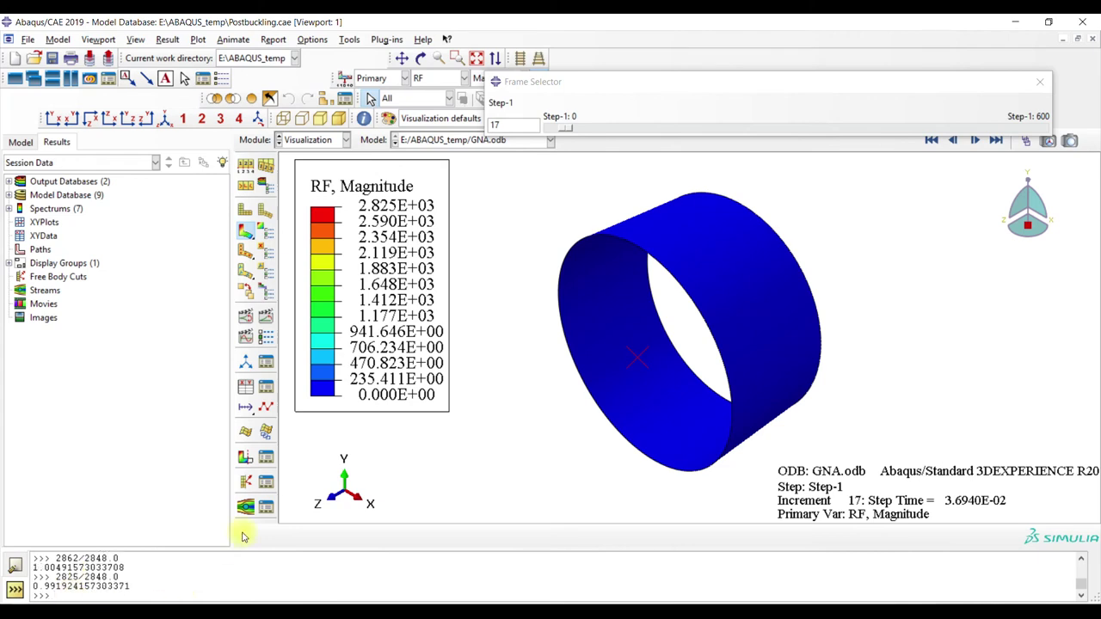
Close the frame selector and display the displacement magnitude U for frame 17 of the GNA results
{"action": "left_click", "coordinate": [1040, 83]}
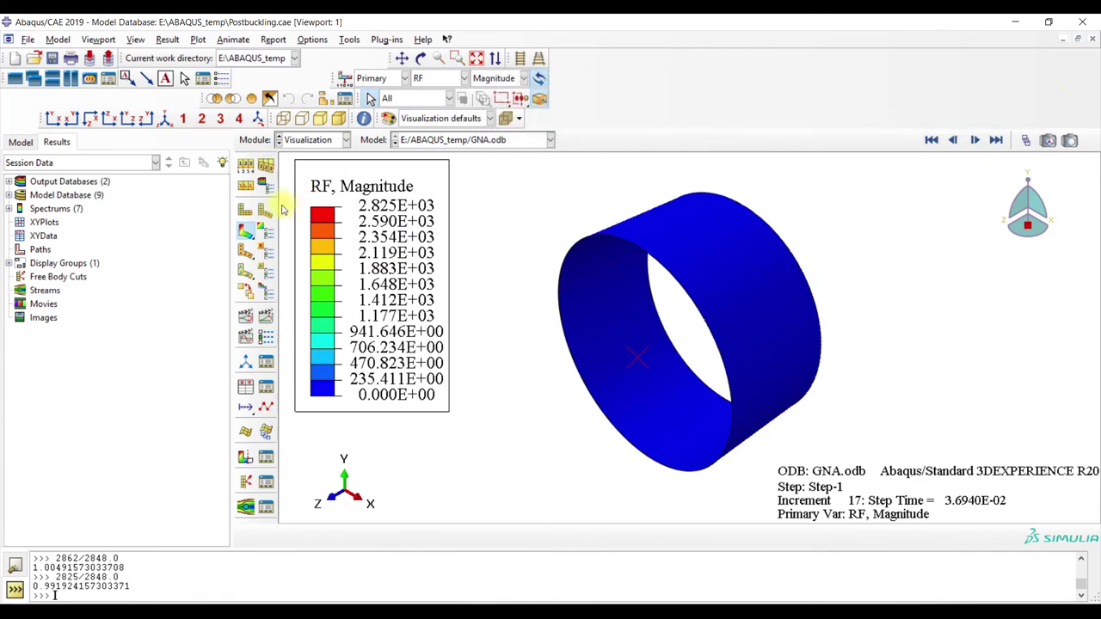
{"action": "left_click", "coordinate": [456, 78]}
{"action": "left_click", "coordinate": [435, 153]}
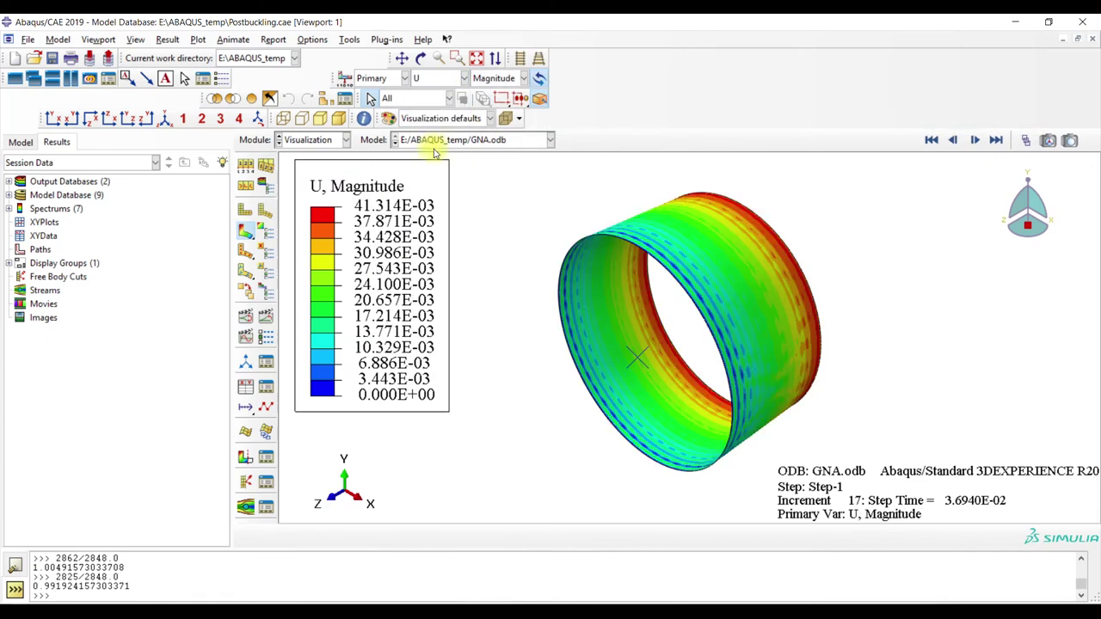
Return to the Job module and open the results of the GNA-3D-Contact job
{"action": "left_click", "coordinate": [325, 140]}
{"action": "left_click", "coordinate": [318, 260]}
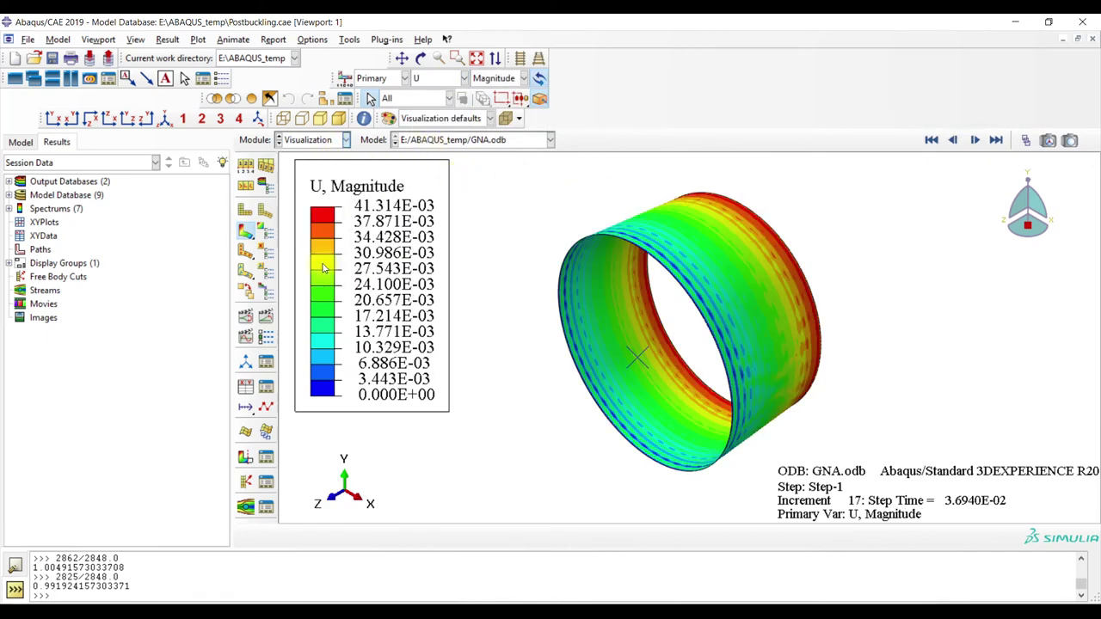
{"action": "mouse_move", "coordinate": [455, 152]}
{"action": "left_mouse_down"}
{"action": "mouse_move", "coordinate": [442, 189]}
{"action": "mouse_move", "coordinate": [459, 170]}
{"action": "left_mouse_up"}
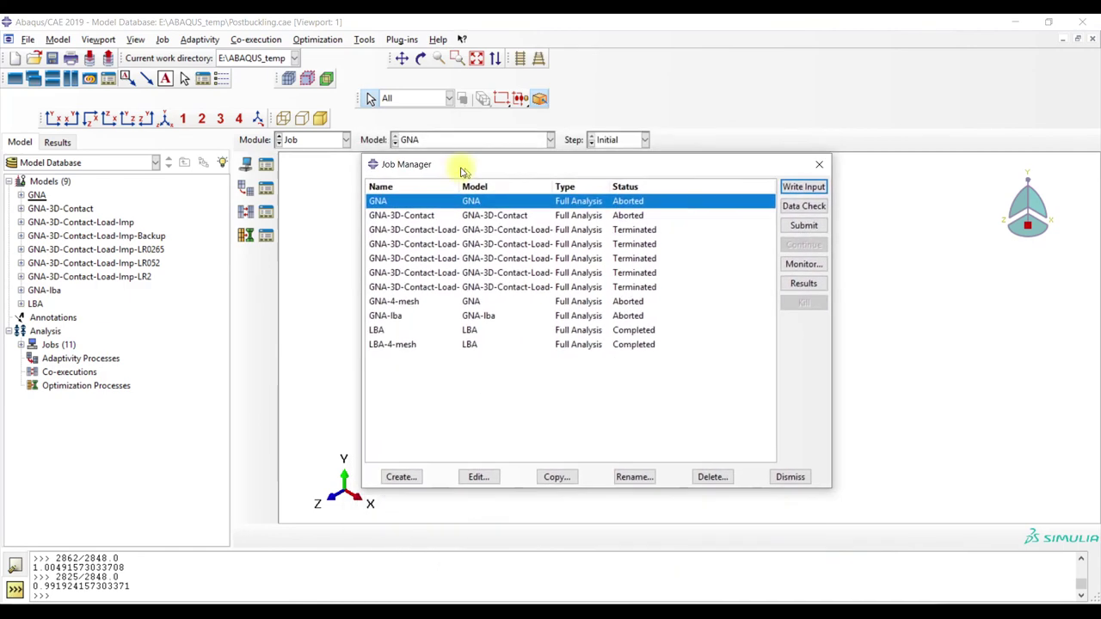
{"action": "left_click", "coordinate": [487, 215]}
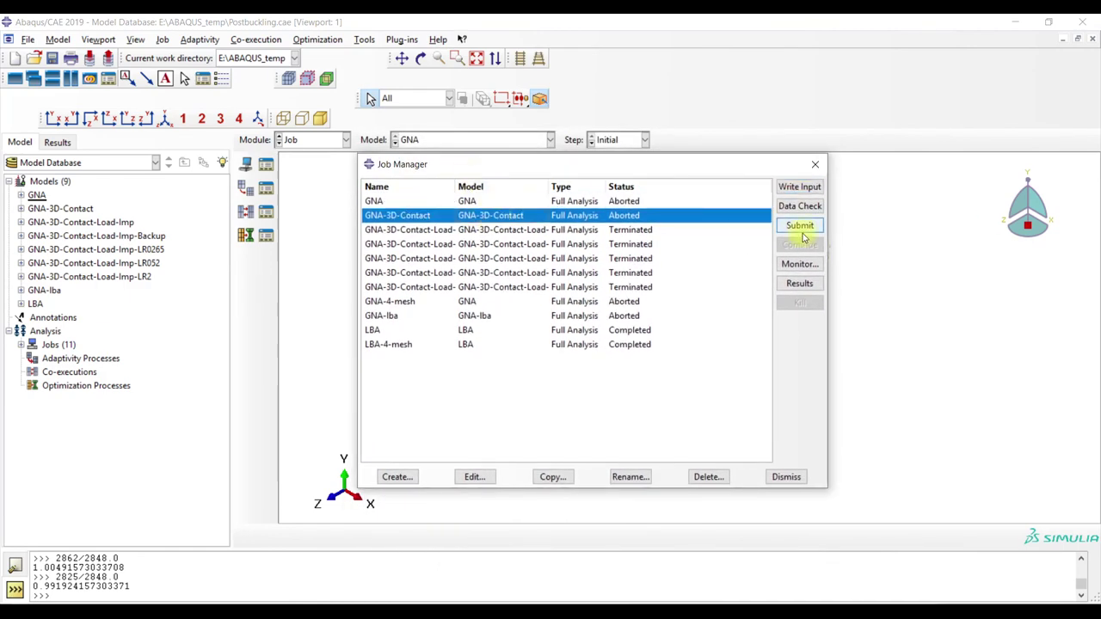
{"action": "left_click", "coordinate": [792, 283]}
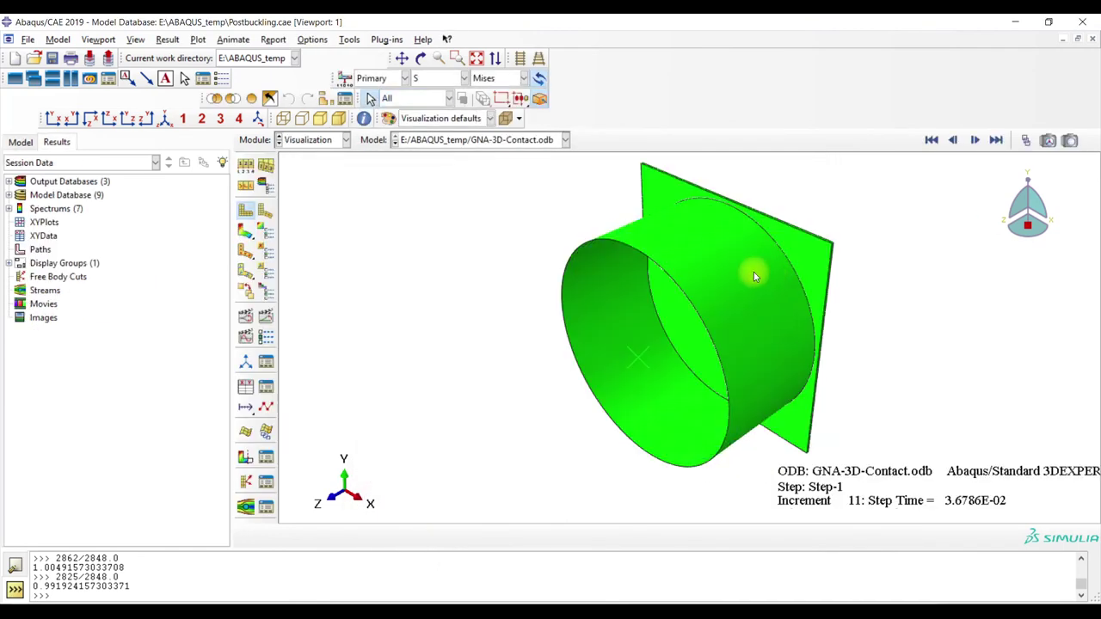
Plot the reaction force magnitude RF on the deformed GNA-3D-Contact shape and check it at the final frame, 11
{"action": "left_click", "coordinate": [245, 231]}
{"action": "left_click", "coordinate": [425, 80]}
{"action": "left_click", "coordinate": [426, 119]}
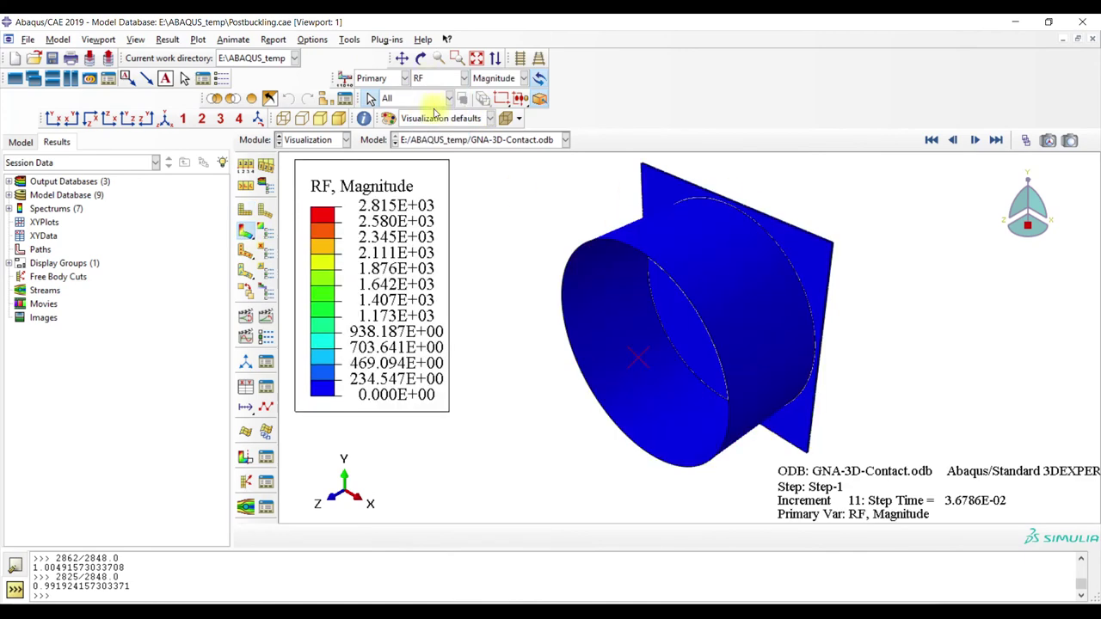
{"action": "left_click", "coordinate": [1025, 138]}
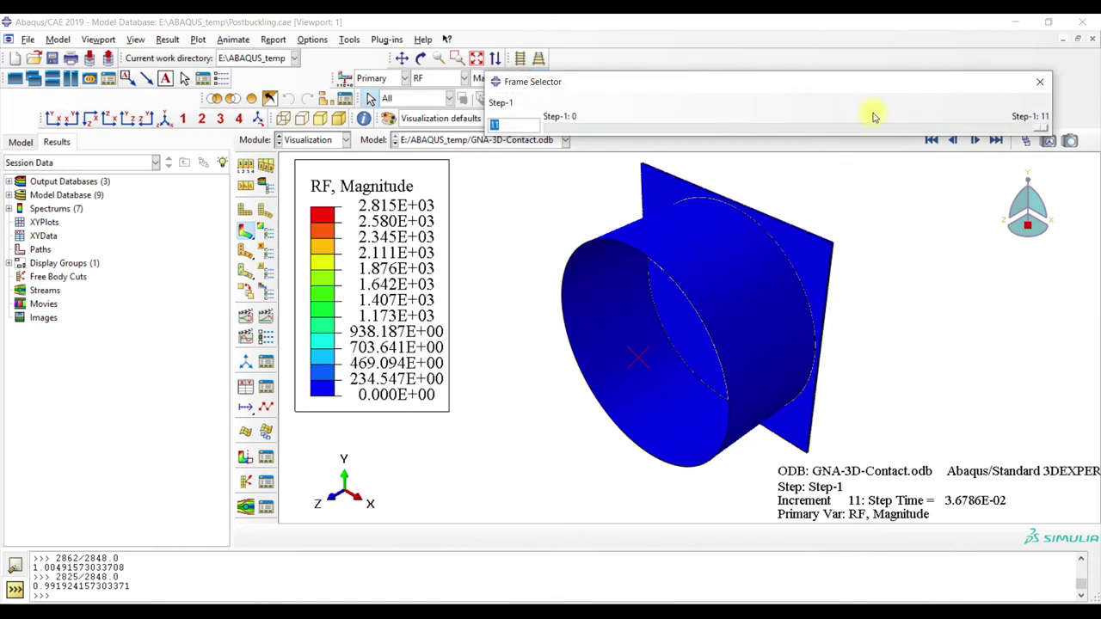
{"action": "mouse_move", "coordinate": [1043, 130]}
{"action": "left_mouse_down"}
{"action": "mouse_move", "coordinate": [548, 148]}
{"action": "mouse_move", "coordinate": [1063, 126]}
{"action": "left_mouse_up"}
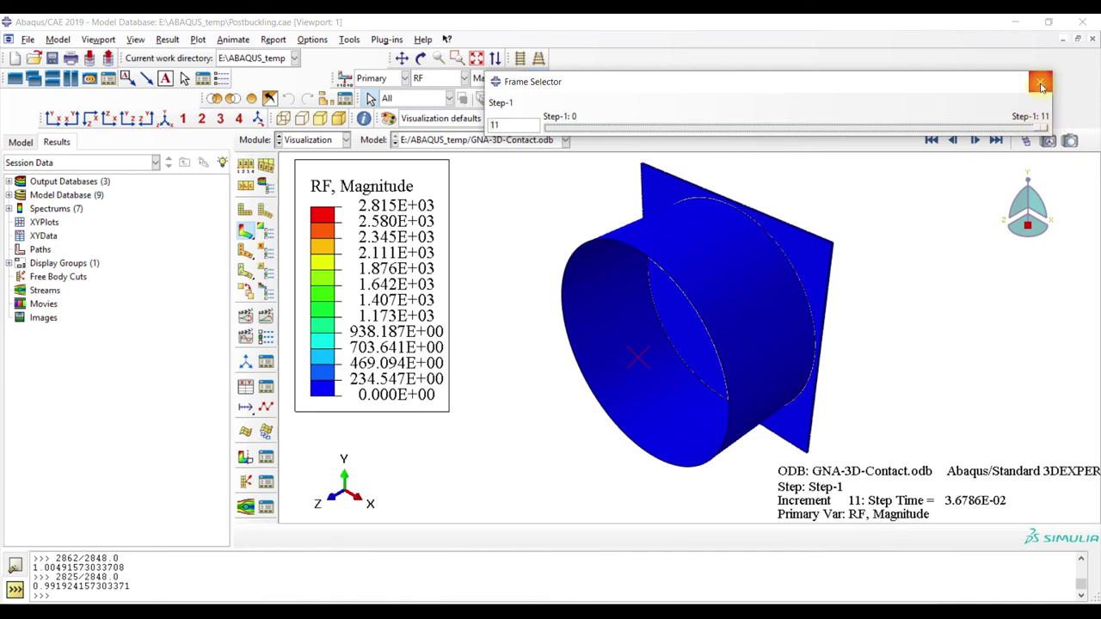
{"action": "left_click", "coordinate": [1040, 84]}
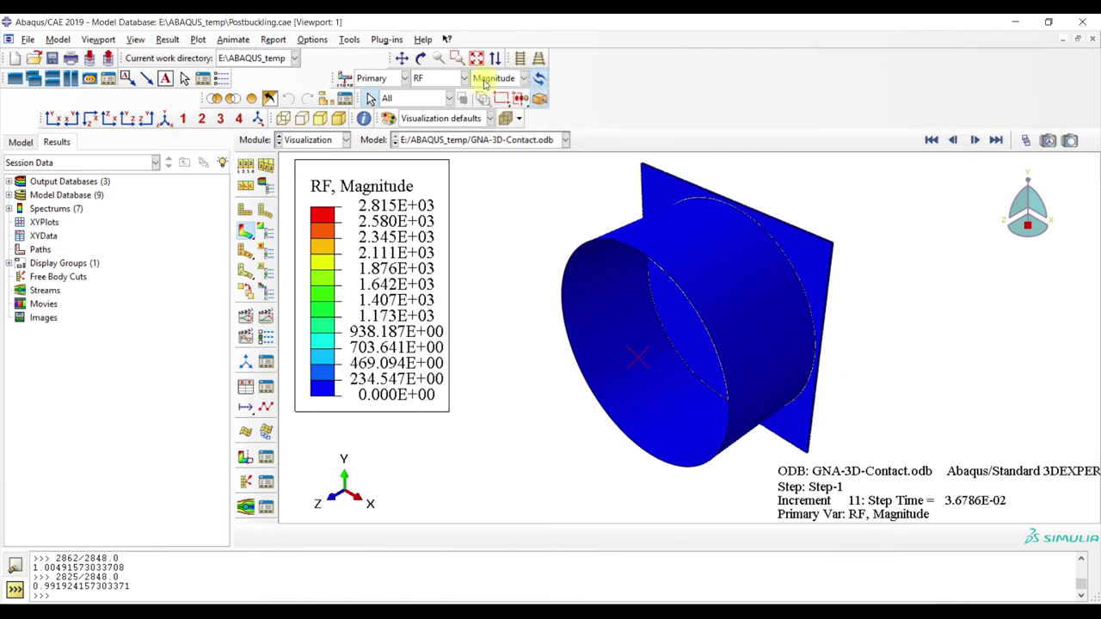
Display the displacement magnitude U of GNA-3D-Contact and examine the deformed shape at frame 11
{"action": "left_click", "coordinate": [456, 79]}
{"action": "left_click", "coordinate": [439, 153]}
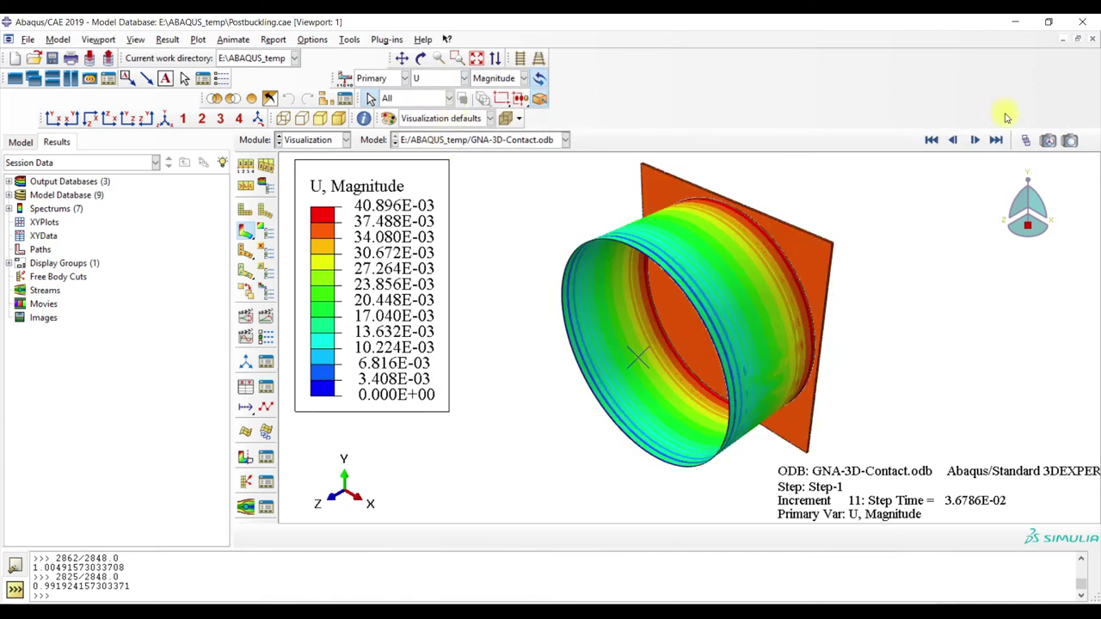
{"action": "left_click", "coordinate": [1026, 141]}
{"action": "mouse_move", "coordinate": [1048, 129]}
{"action": "left_mouse_down"}
{"action": "mouse_move", "coordinate": [560, 142]}
{"action": "mouse_move", "coordinate": [1043, 138]}
{"action": "left_mouse_up"}
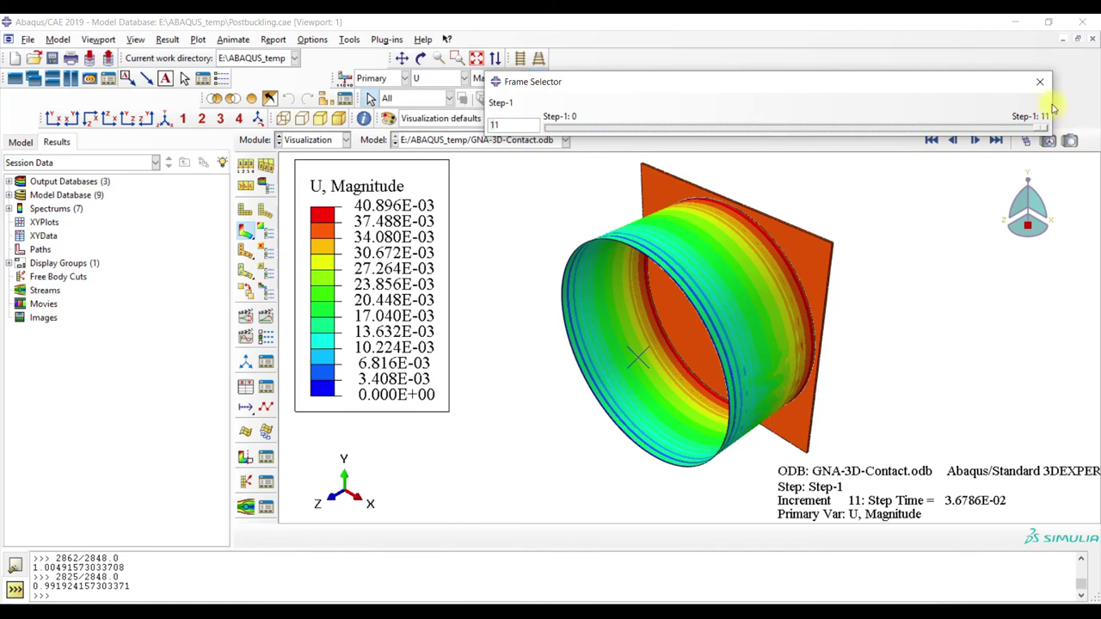
{"action": "left_click", "coordinate": [1040, 81]}
Evaluate the ratio 2815/2848.0 in the command line interface
{"action": "left_click", "coordinate": [418, 98]}
{"action": "left_click", "coordinate": [418, 98]}
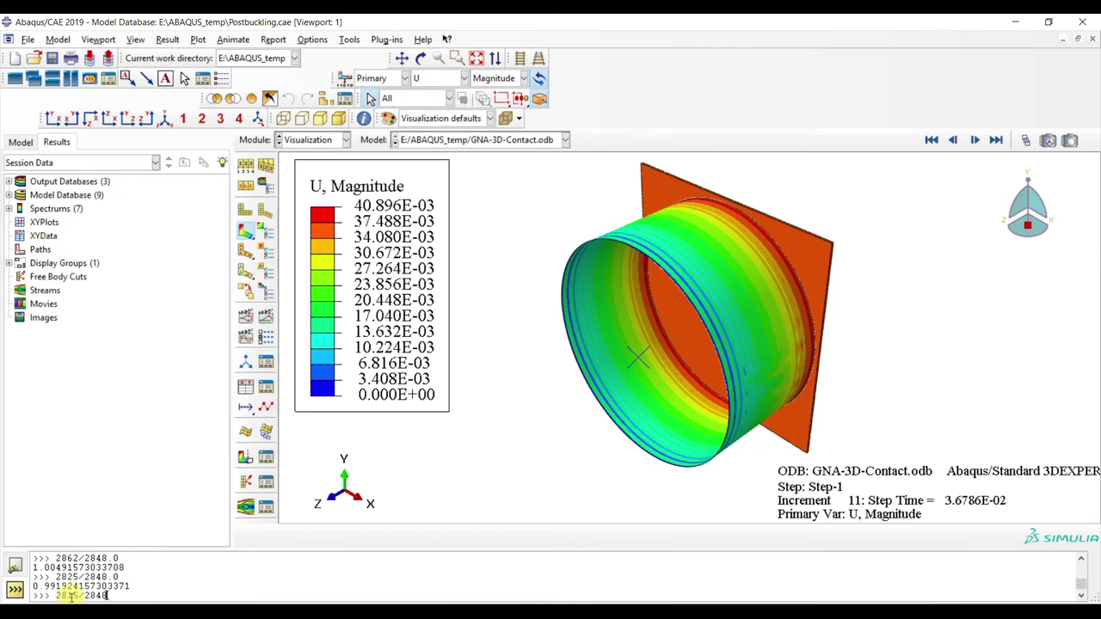
{"action": "type", "text": ".0"}
{"action": "key", "text": "Return"}
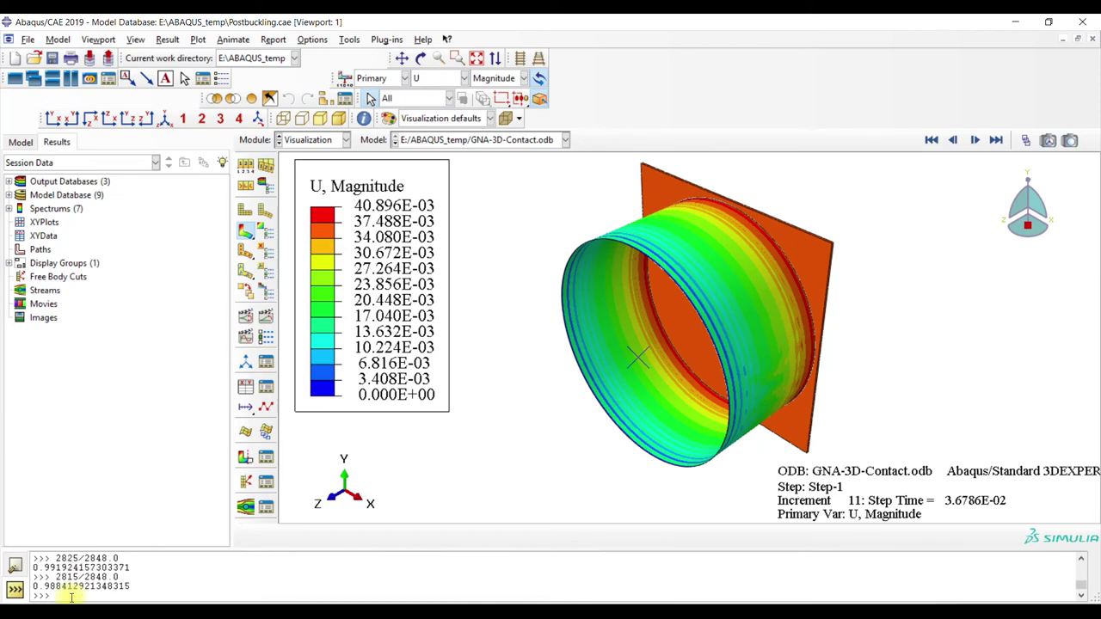
Return to the Job module, widen the job list's model column, and open the results of the GNA-3D-Contact-Load-Imp job
{"action": "left_click", "coordinate": [316, 141]}
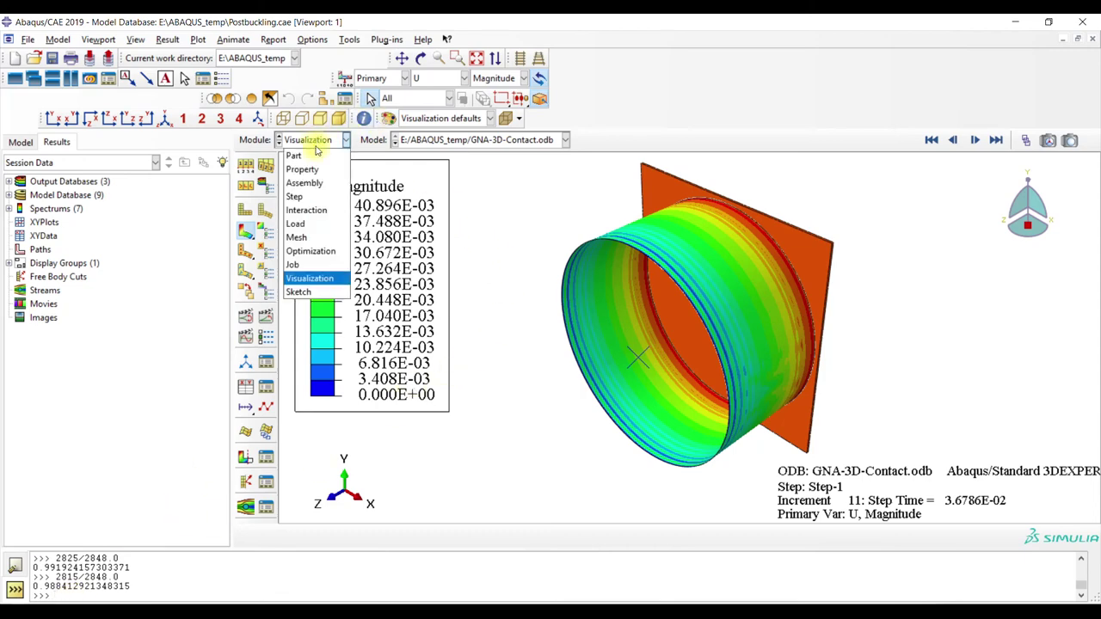
{"action": "left_click", "coordinate": [310, 263]}
{"action": "left_click_drag", "start_coordinate": [547, 184], "coordinate": [676, 186]}
{"action": "left_click_drag", "start_coordinate": [577, 186], "coordinate": [605, 186]}
{"action": "left_click", "coordinate": [556, 230]}
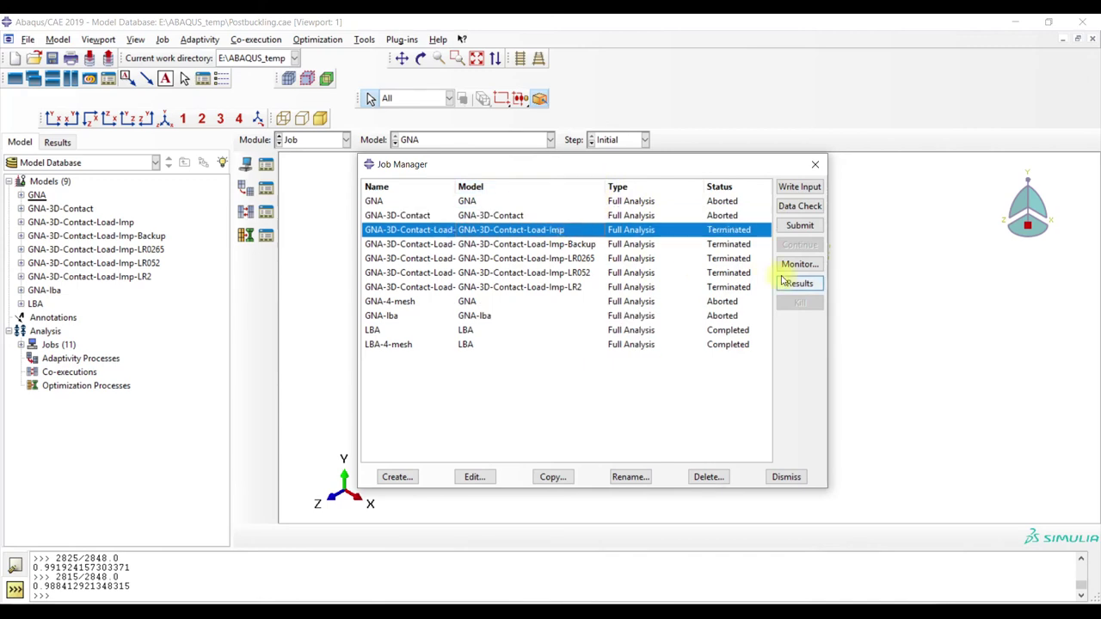
{"action": "left_click", "coordinate": [793, 284]}
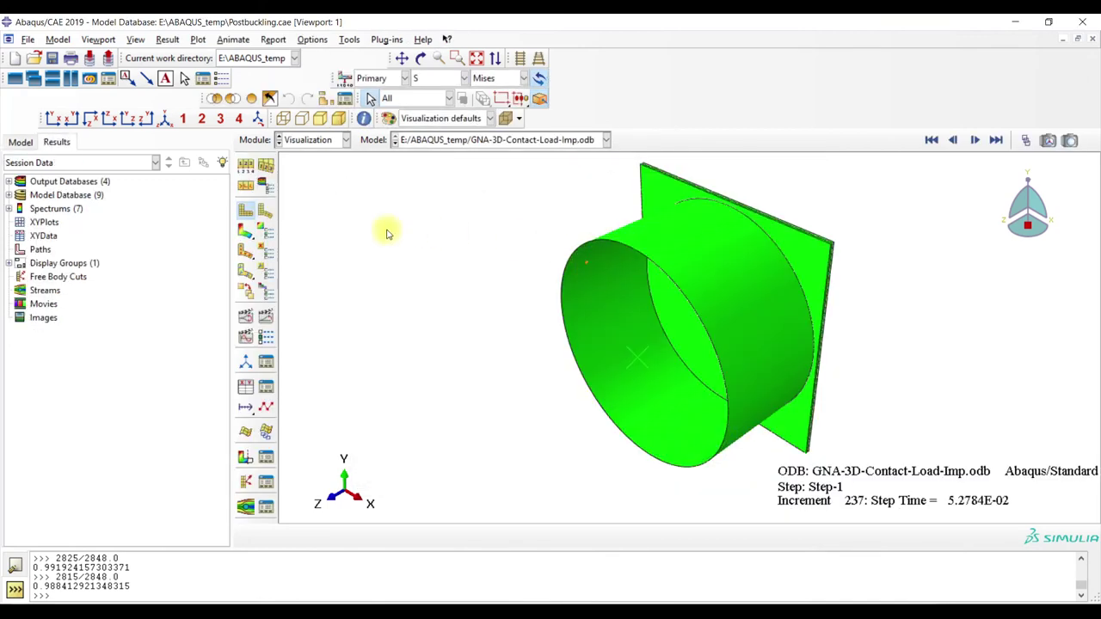
Plot the reaction force magnitude RF on the deformed GNA-3D-Contact-Load-Imp shape and go back through the frames to about frame 24
{"action": "left_click", "coordinate": [248, 232]}
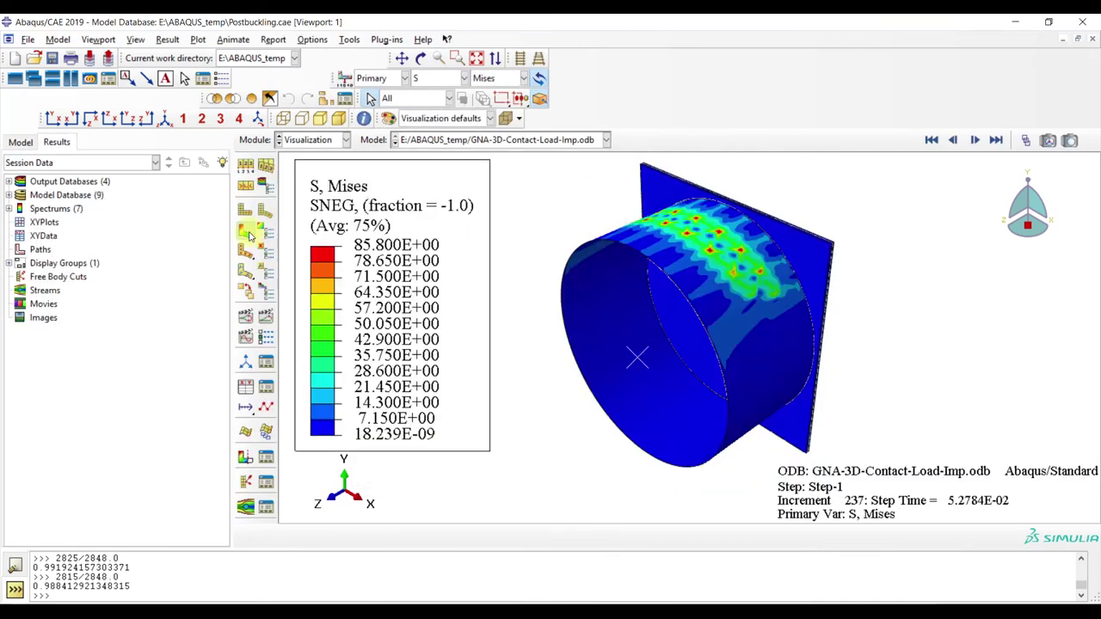
{"action": "left_click", "coordinate": [449, 80]}
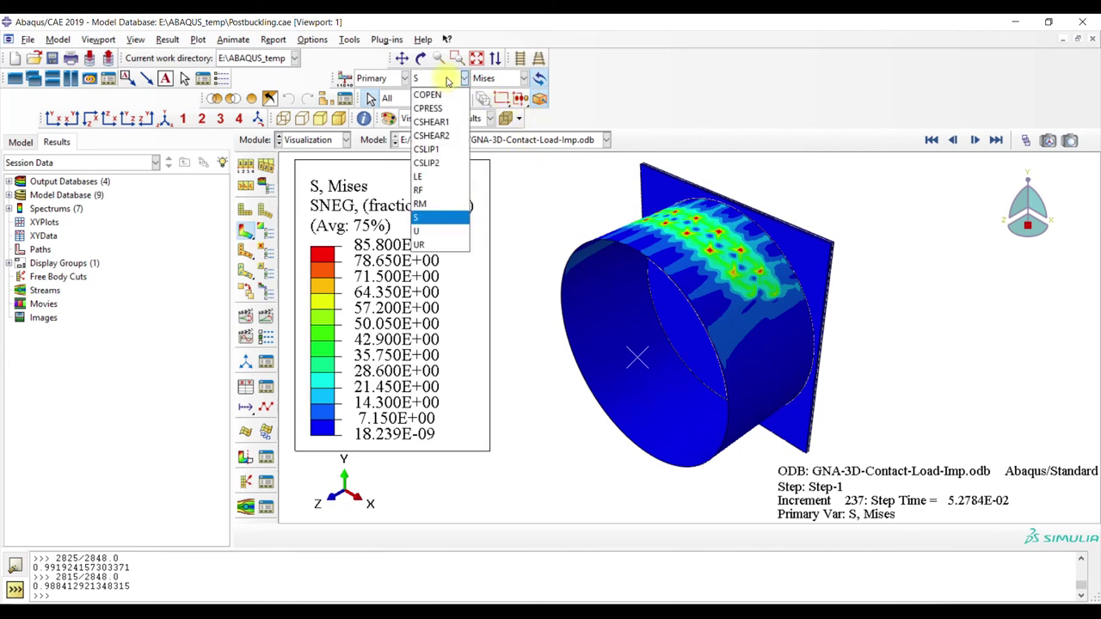
{"action": "left_click", "coordinate": [430, 190]}
{"action": "left_click", "coordinate": [1025, 139]}
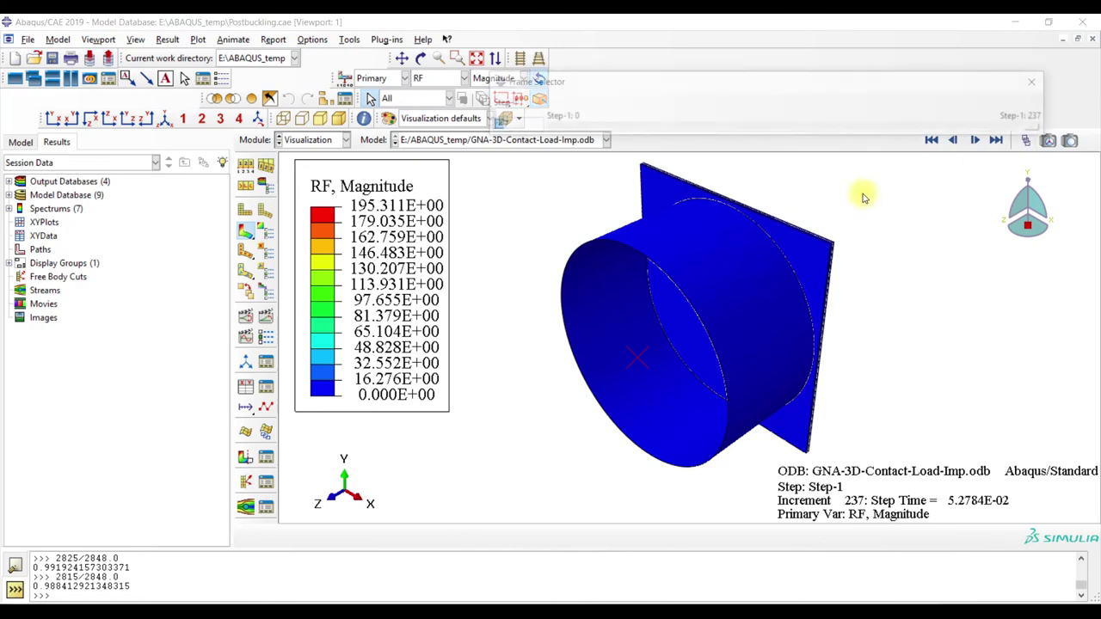
{"action": "left_click_drag", "start_coordinate": [1031, 131], "coordinate": [598, 134]}
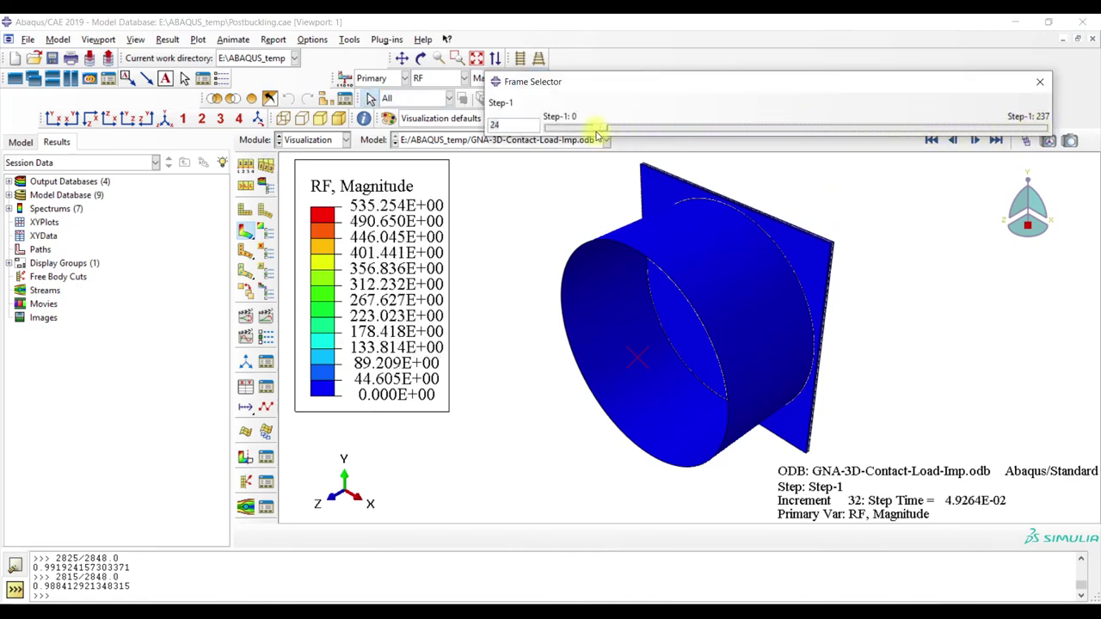
{"action": "left_click", "coordinate": [1040, 82]}
Return to the Job module and open the results of the GNA-3D-Contact-Load-Imp-Backup job
{"action": "left_click", "coordinate": [314, 139]}
{"action": "left_click", "coordinate": [320, 264]}
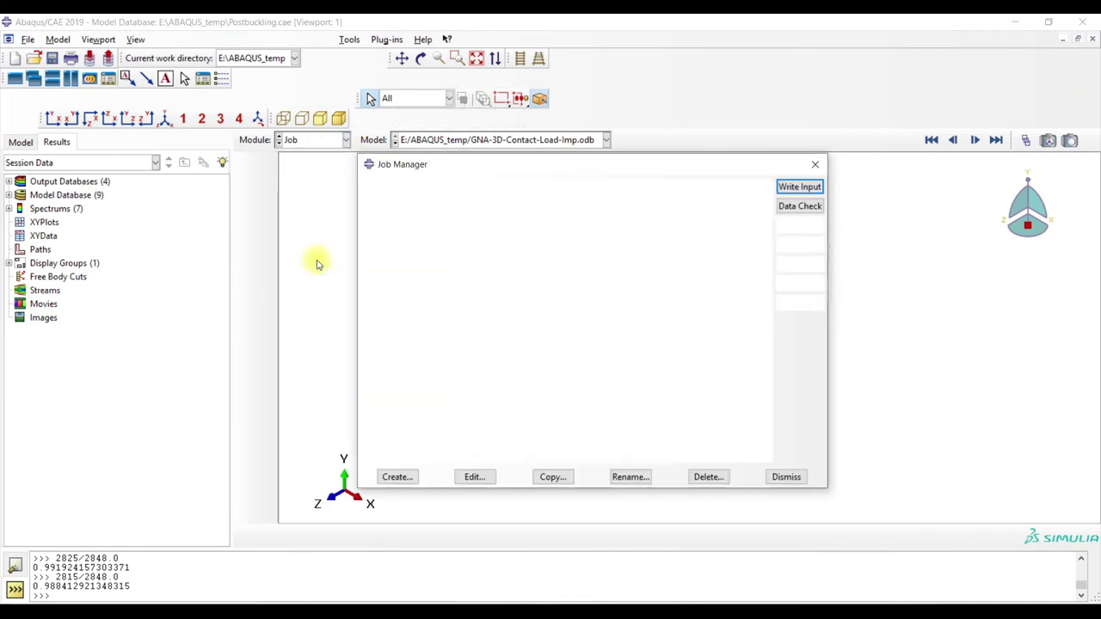
{"action": "left_click", "coordinate": [646, 245]}
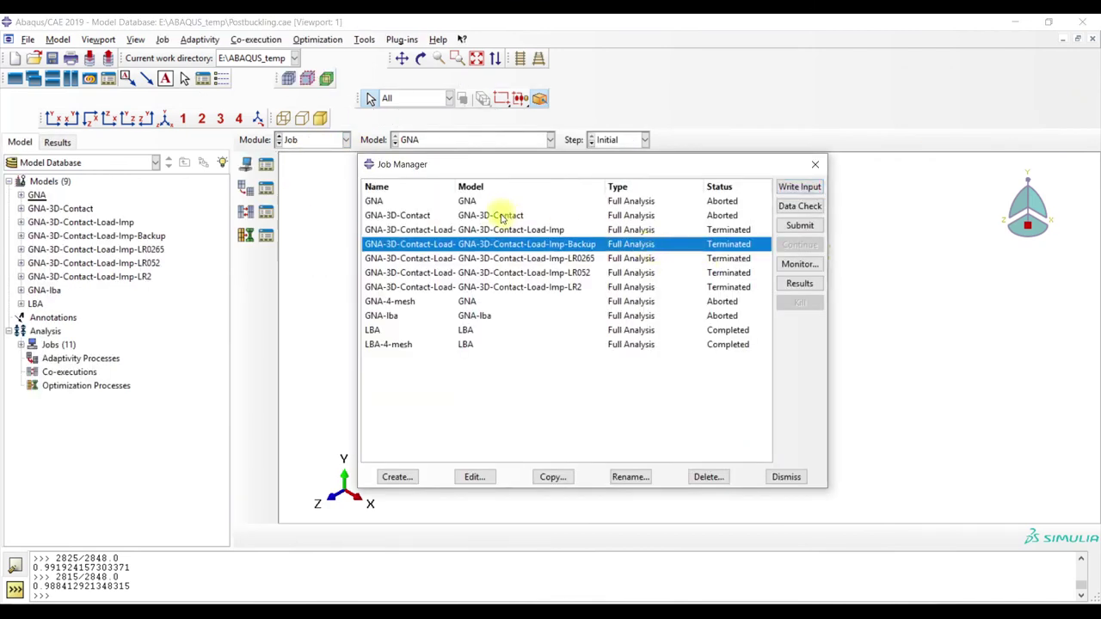
{"action": "left_click", "coordinate": [799, 283]}
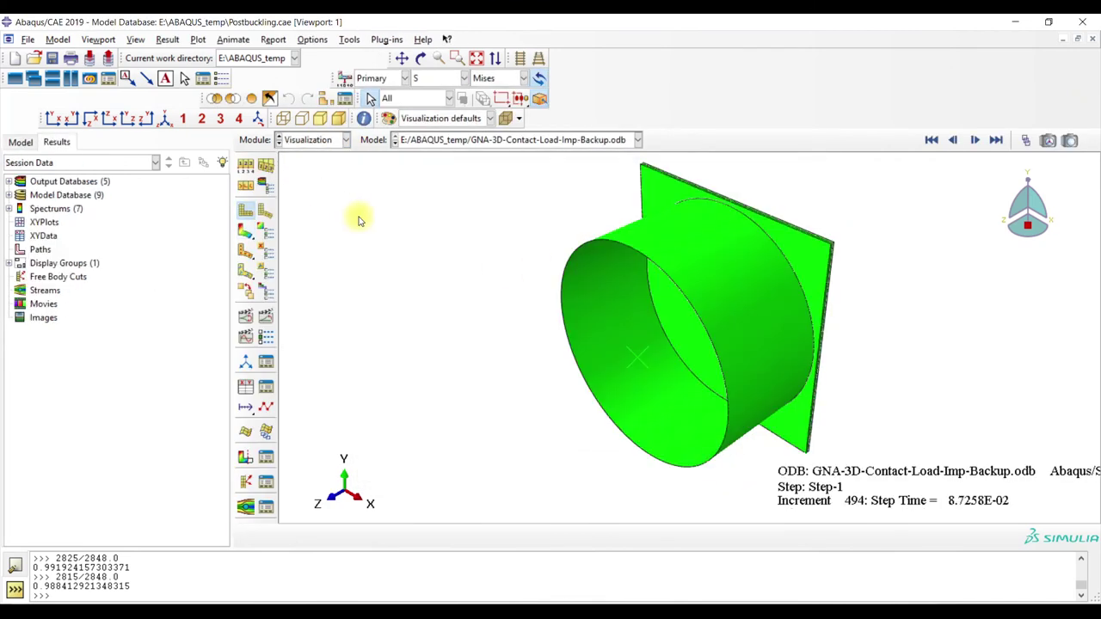
Plot the displacement magnitude U on the deformed GNA-3D-Contact-Load-Imp-Backup shape and animate its time history
{"action": "left_click", "coordinate": [245, 232]}
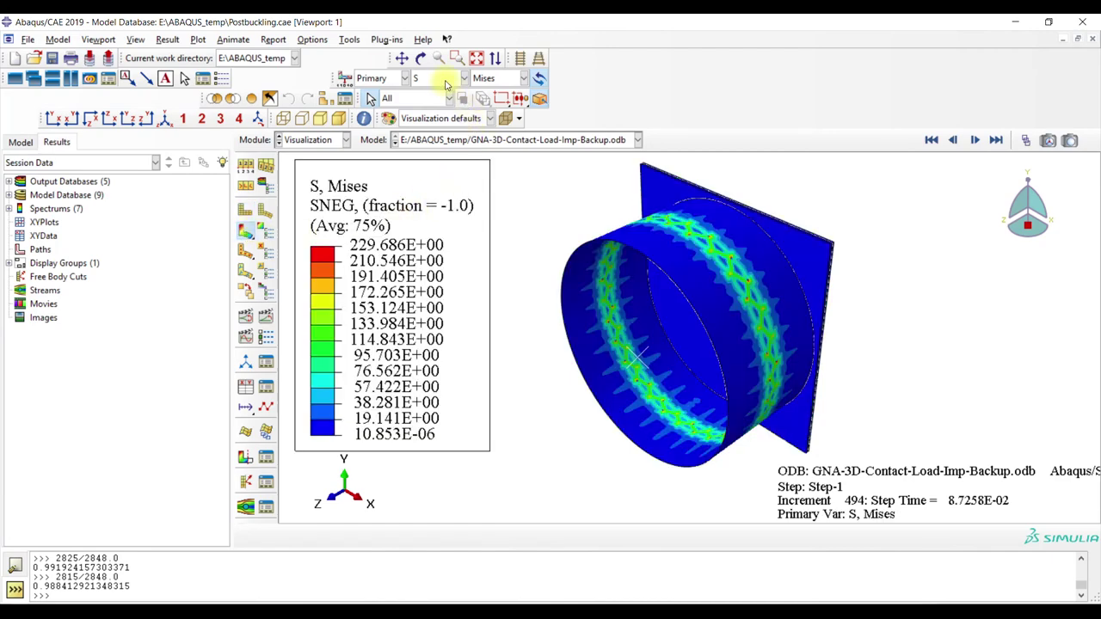
{"action": "left_click", "coordinate": [452, 78]}
{"action": "left_click", "coordinate": [427, 229]}
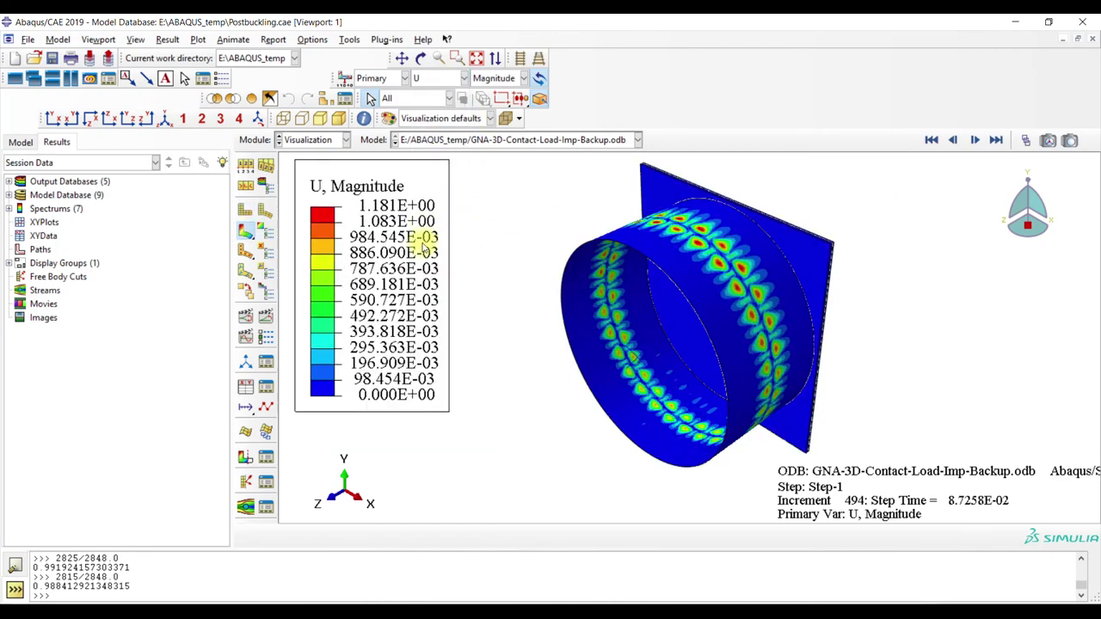
{"action": "left_click", "coordinate": [266, 319]}
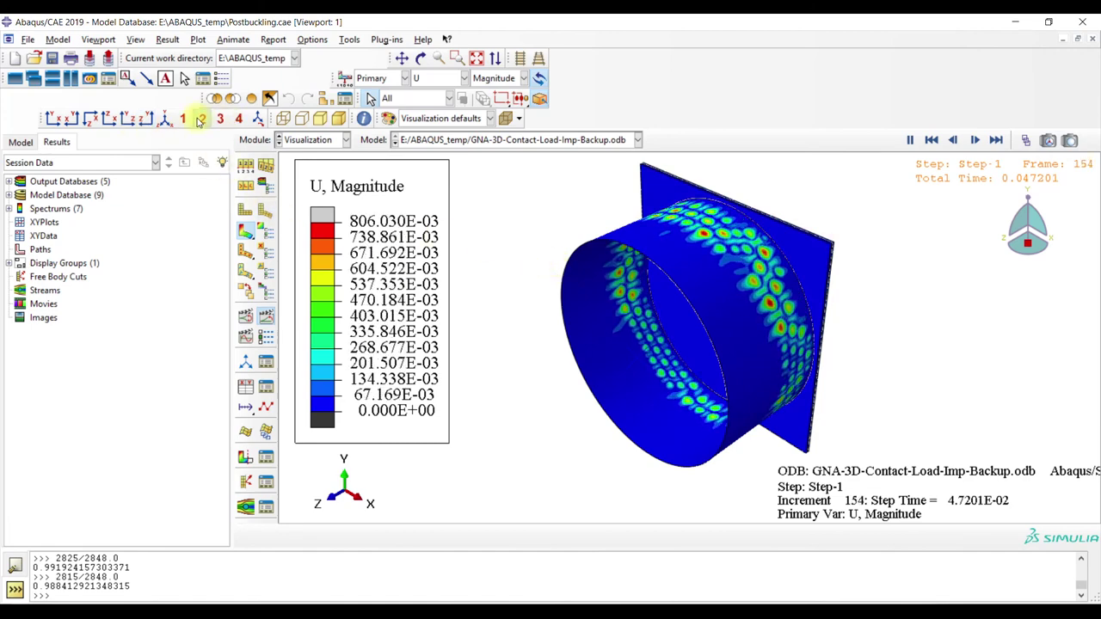
Examine the animated buckling pattern on the cylinder wall from several standard views and a rotated view showing the plate
{"action": "left_click", "coordinate": [201, 119]}
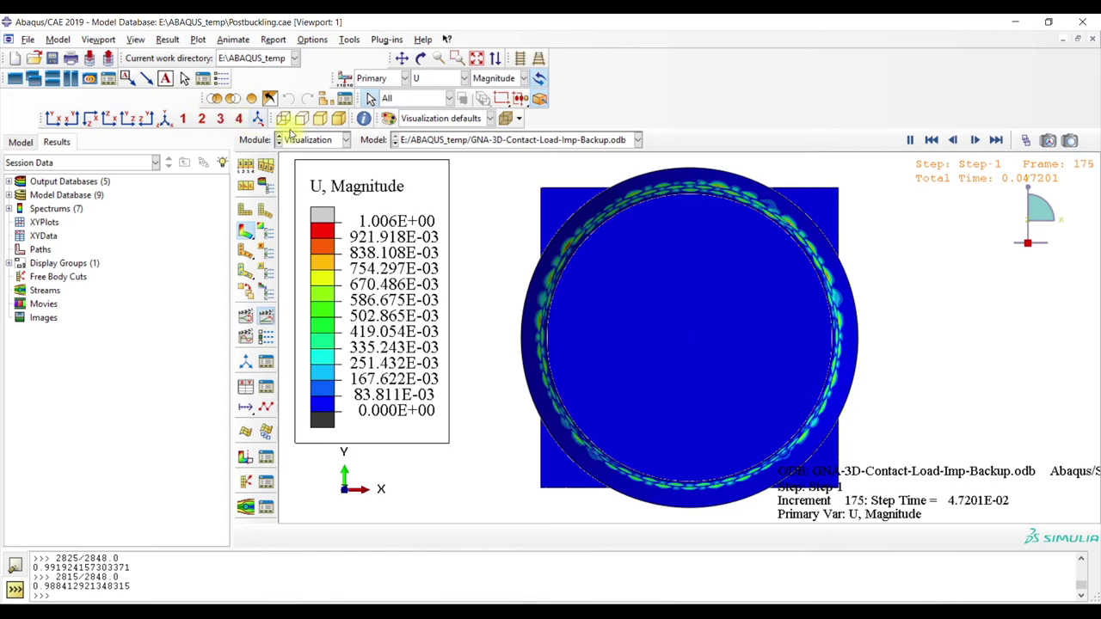
{"action": "left_click", "coordinate": [108, 118]}
{"action": "left_click", "coordinate": [71, 118]}
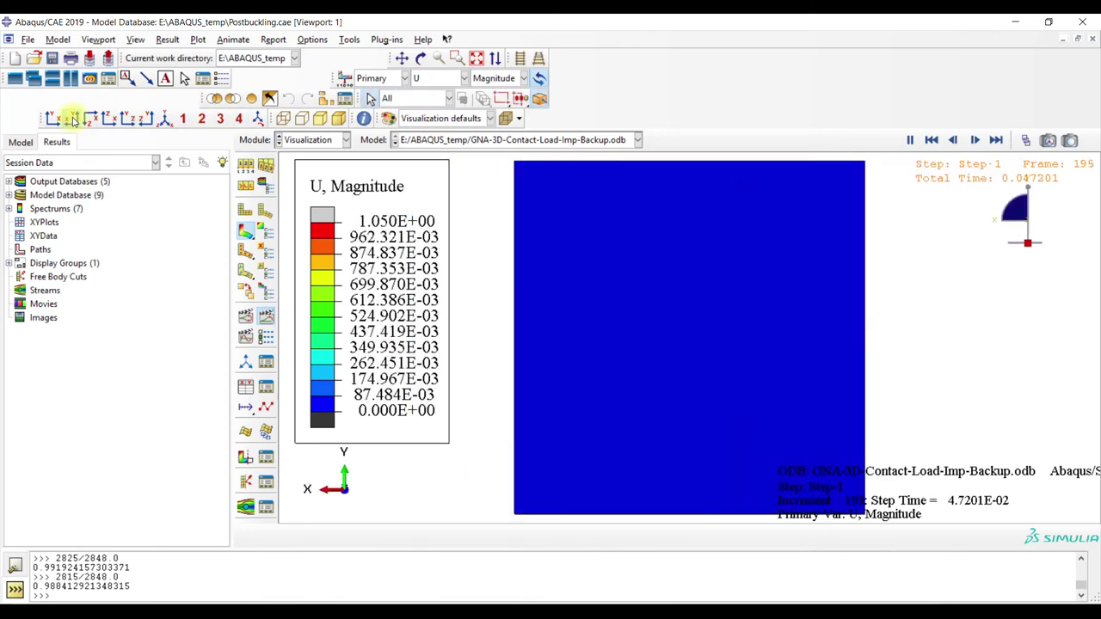
{"action": "left_click", "coordinate": [89, 118]}
{"action": "left_click", "coordinate": [127, 118]}
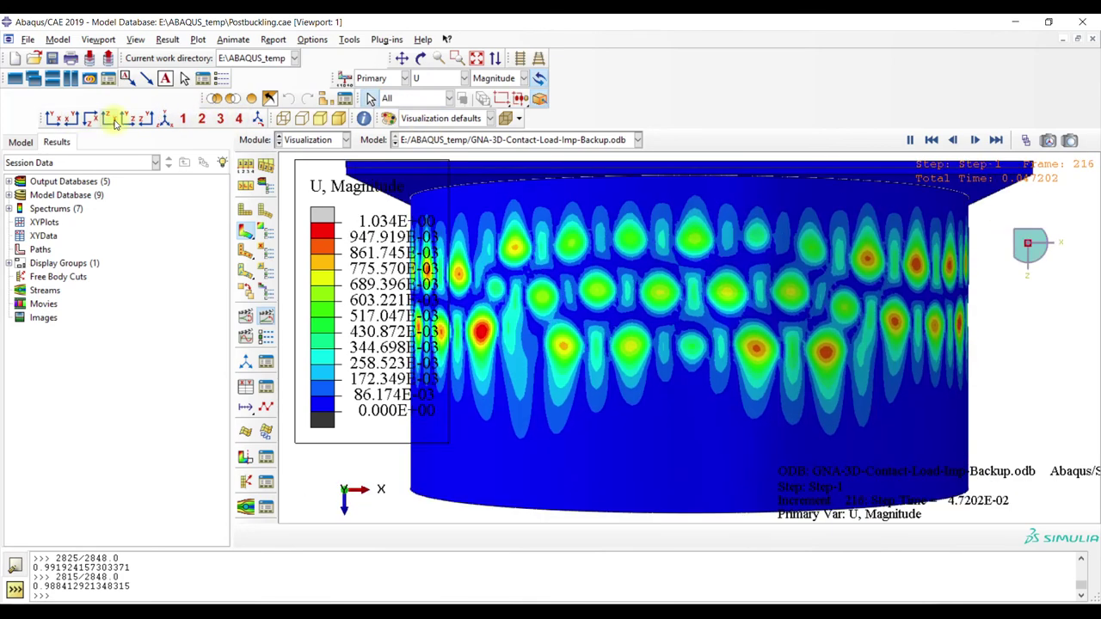
{"action": "left_click", "coordinate": [201, 119]}
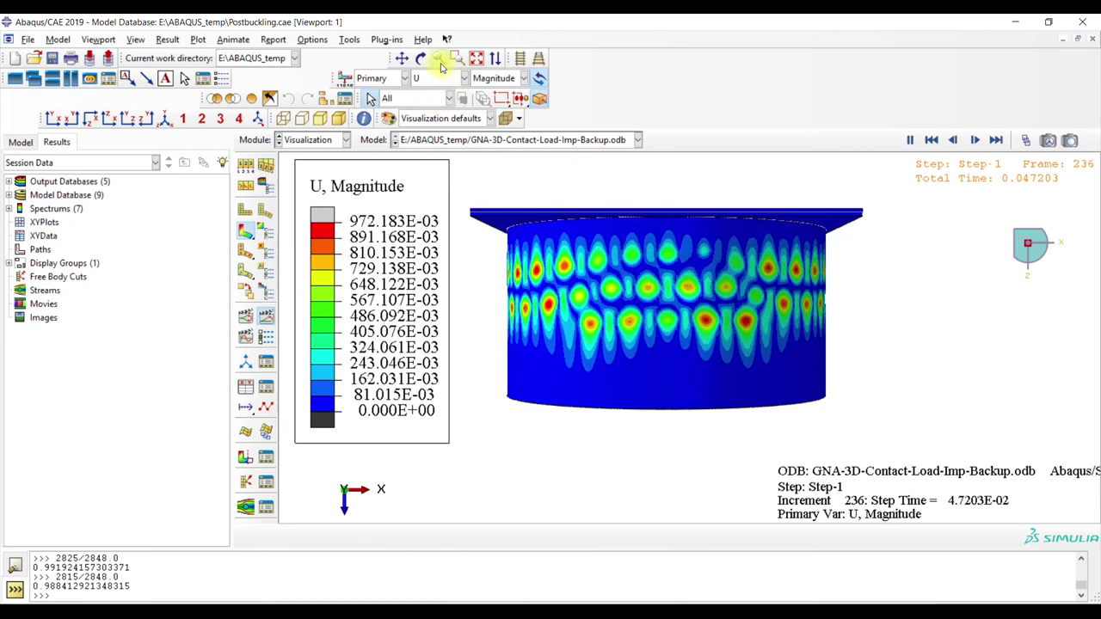
{"action": "left_click", "coordinate": [420, 58]}
{"action": "left_click_drag", "start_coordinate": [754, 238], "coordinate": [742, 263]}
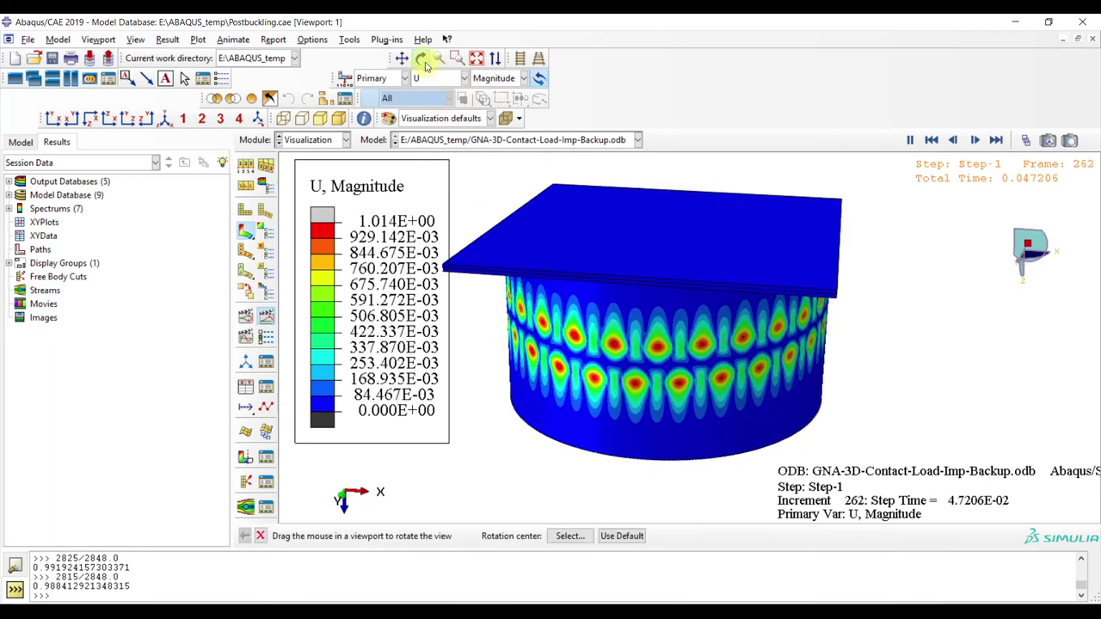
{"action": "left_click", "coordinate": [421, 59]}
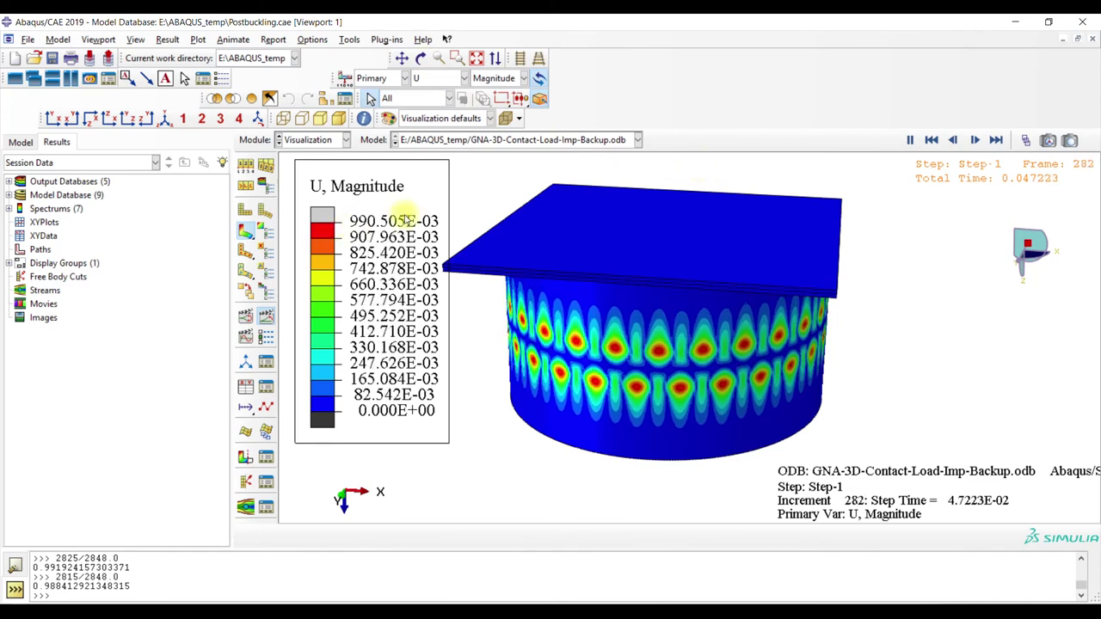
Remove the part instances PART-2-1 and PART-3-1 from the display group so that only the cylinder is shown
{"action": "left_click", "coordinate": [324, 99]}
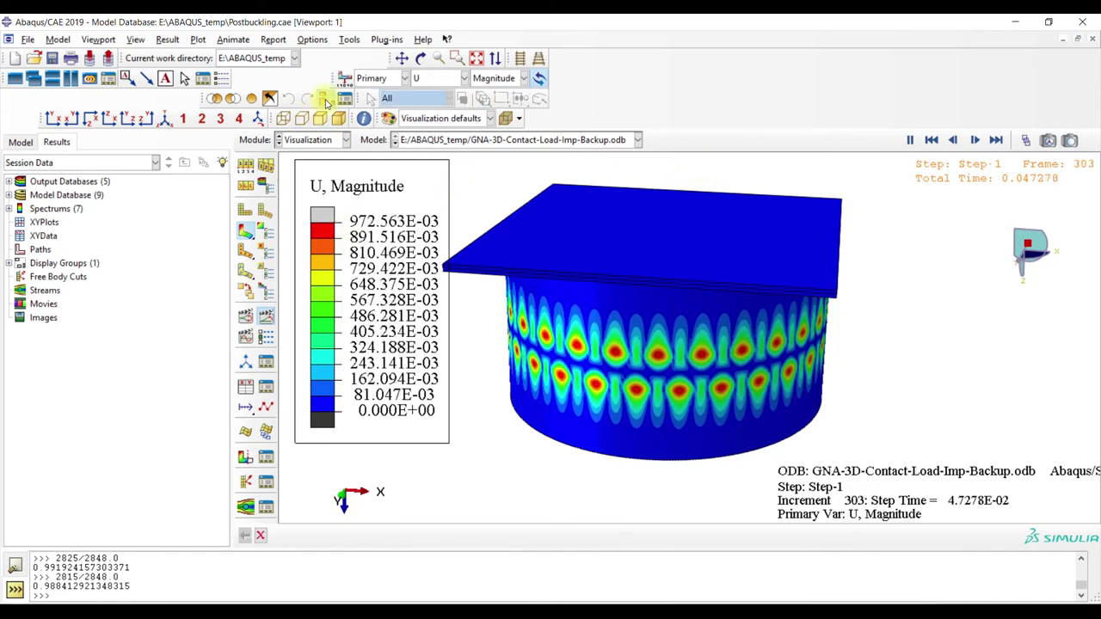
{"action": "left_click_drag", "start_coordinate": [989, 107], "coordinate": [69, 74]}
{"action": "left_click", "coordinate": [84, 142]}
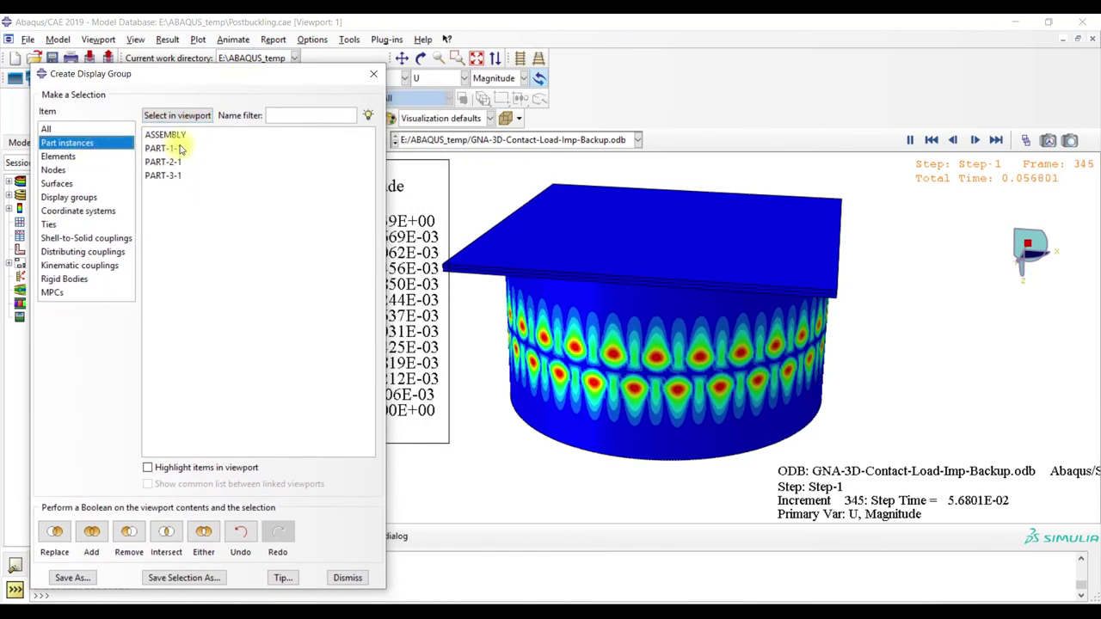
{"action": "left_click_drag", "start_coordinate": [168, 161], "coordinate": [177, 175]}
{"action": "left_click", "coordinate": [129, 534]}
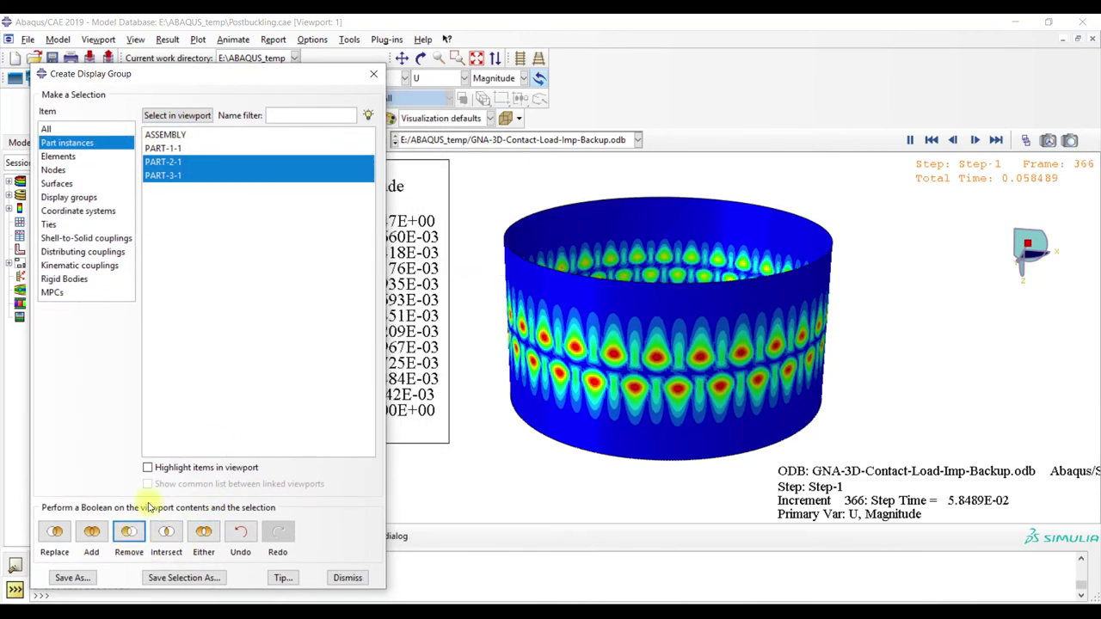
{"action": "left_click", "coordinate": [373, 73]}
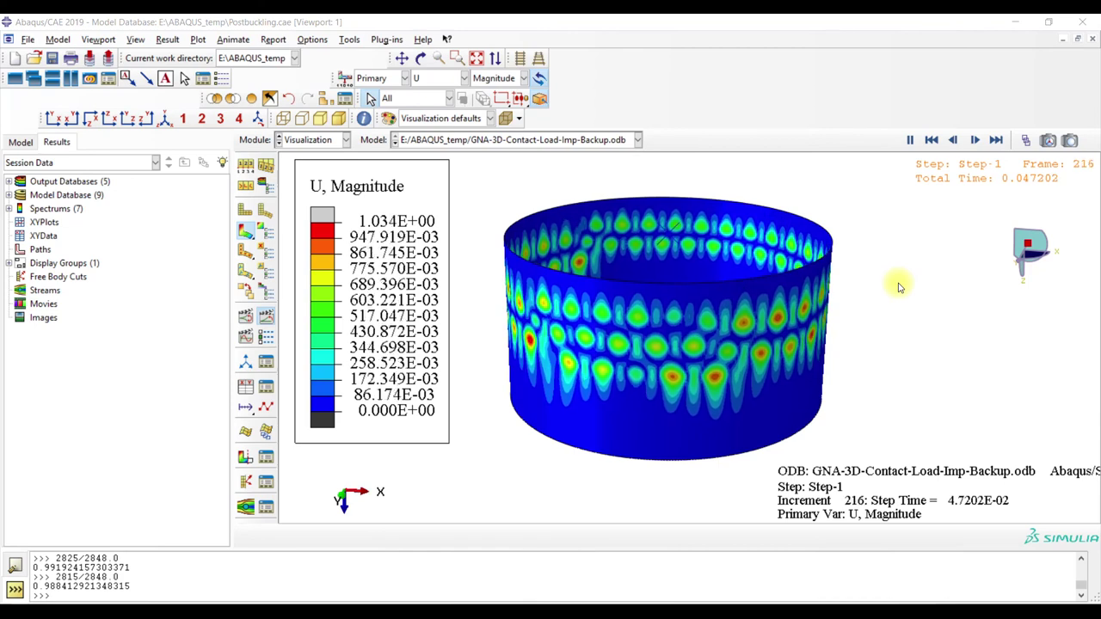
Stop the time-history animation and move to the last frame, 494
{"action": "left_click", "coordinate": [1031, 142]}
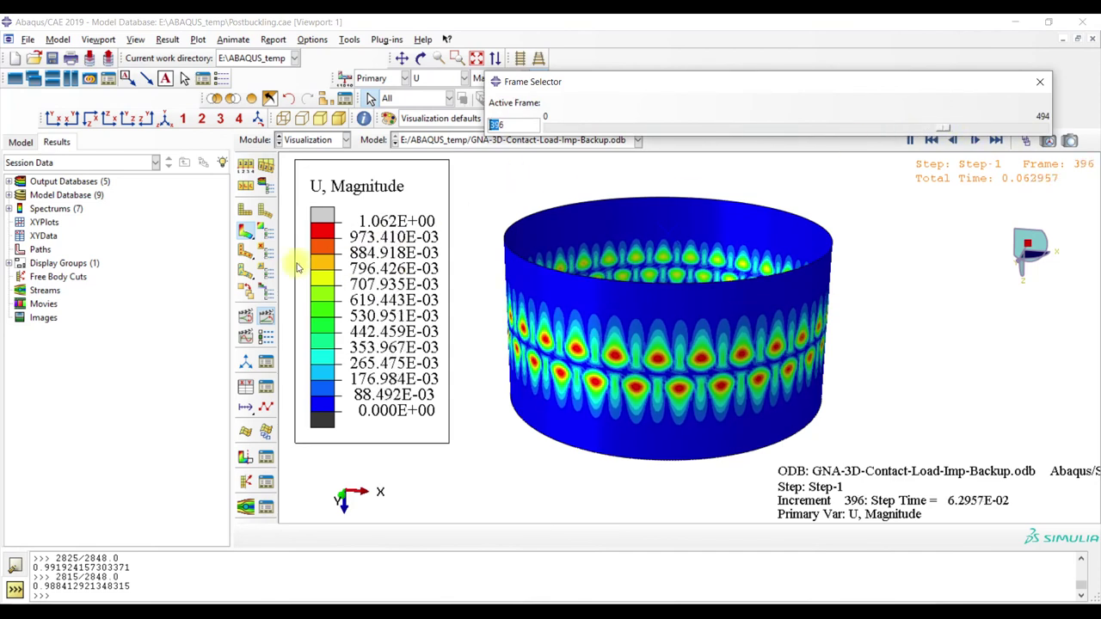
{"action": "left_click", "coordinate": [911, 137]}
{"action": "left_click_drag", "start_coordinate": [957, 131], "coordinate": [1042, 111]}
{"action": "left_click", "coordinate": [1040, 81]}
Plot the reaction force magnitude RF on the cylinder and go back through the frames to frame 54
{"action": "left_click", "coordinate": [442, 79]}
{"action": "left_click", "coordinate": [451, 183]}
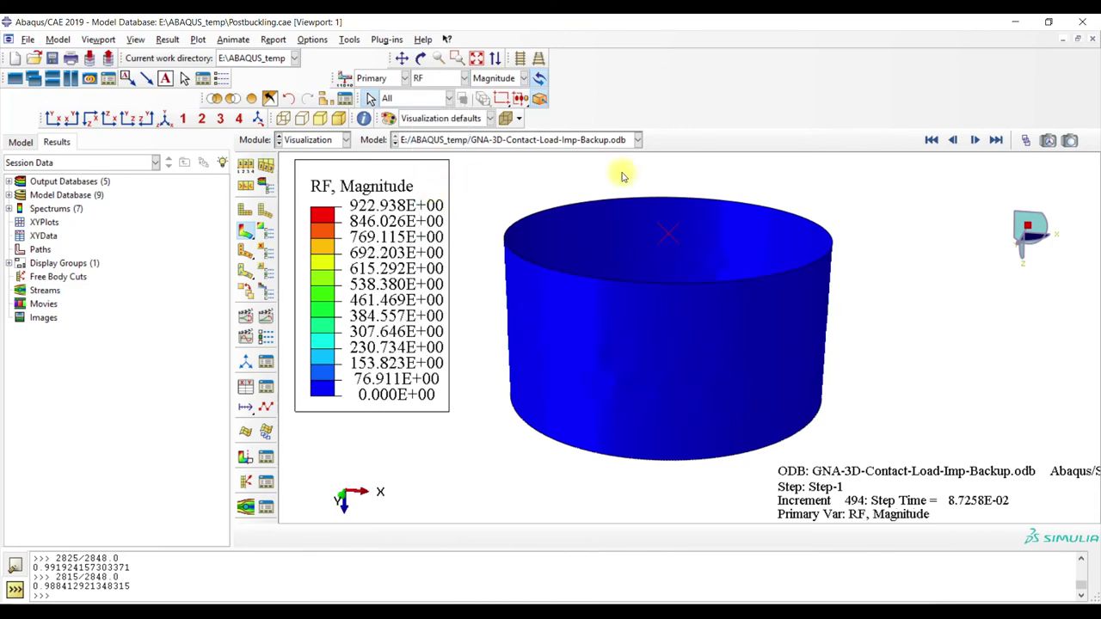
{"action": "left_click", "coordinate": [1028, 142]}
{"action": "left_click_drag", "start_coordinate": [1041, 134], "coordinate": [605, 144]}
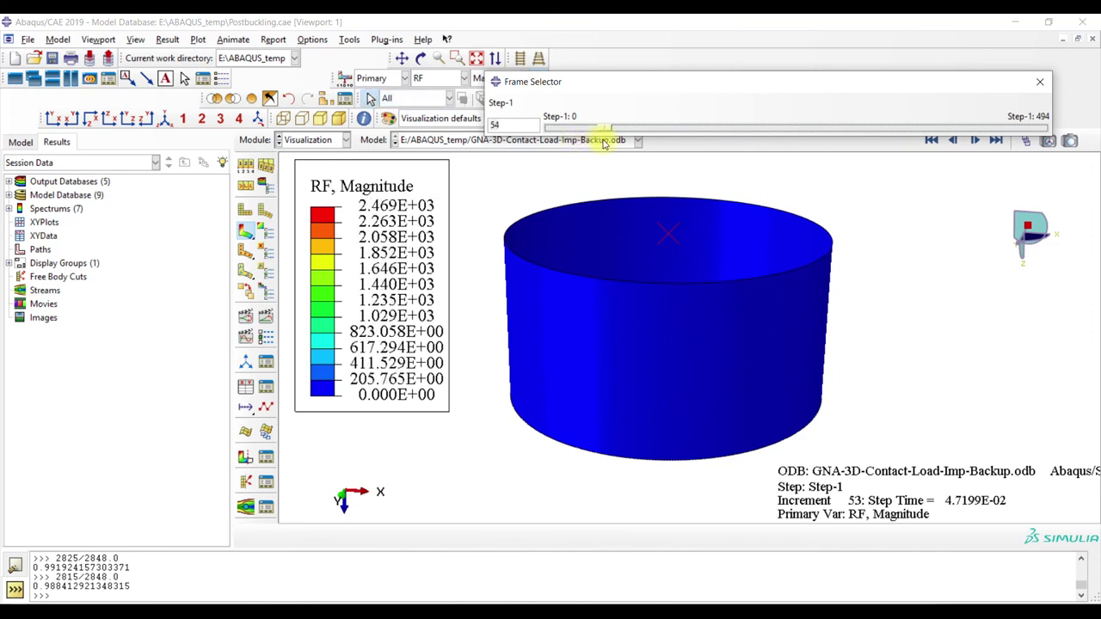
Evaluate the ratio 2469/2848.0 in the command line interface
{"action": "left_click", "coordinate": [72, 598]}
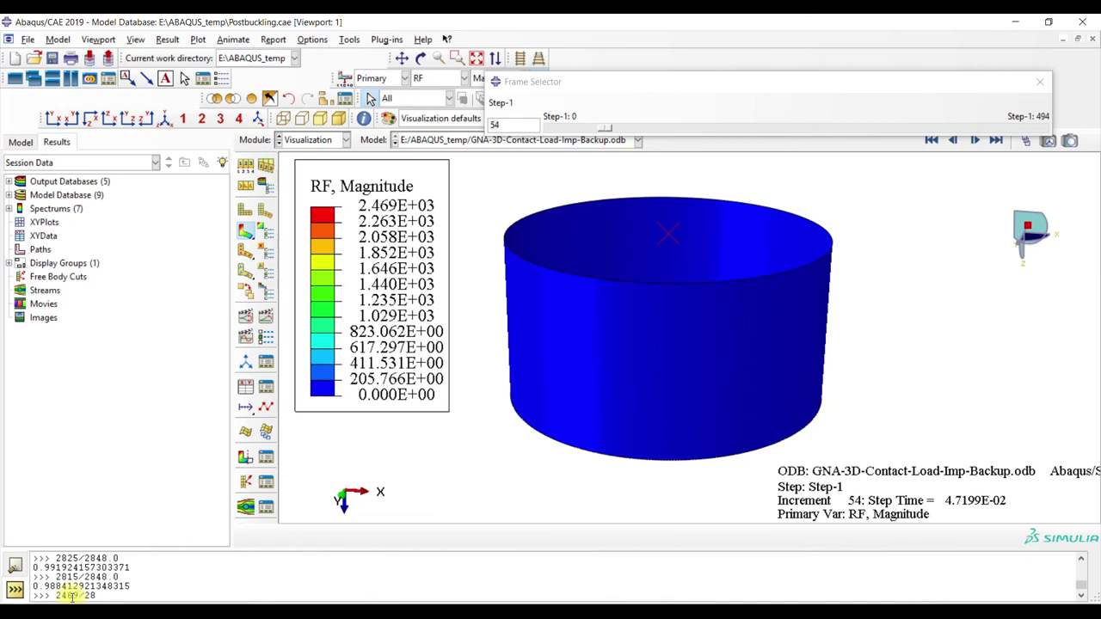
{"action": "key", "text": "Return"}
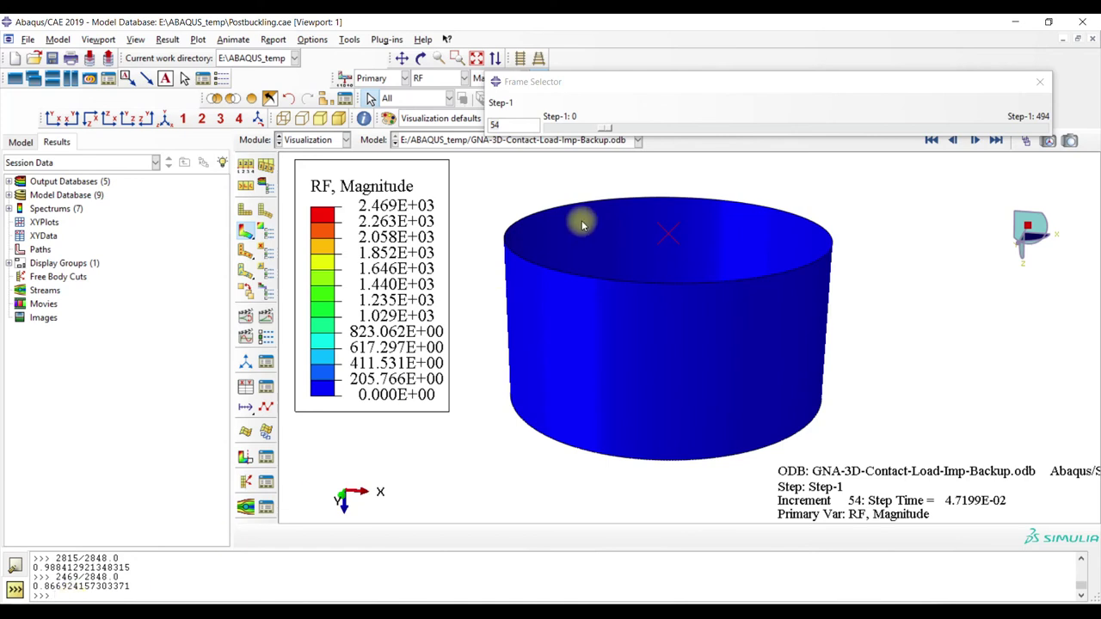
Display the displacement magnitude U again and advance to frame 106 to examine the buckling pattern
{"action": "left_click", "coordinate": [434, 79]}
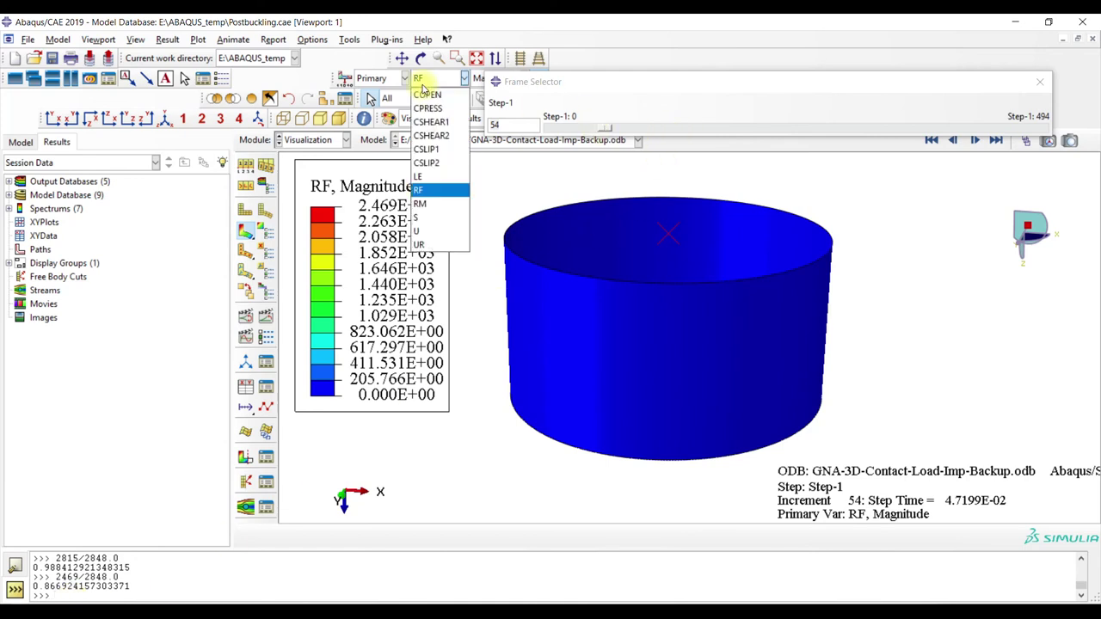
{"action": "left_click", "coordinate": [434, 230]}
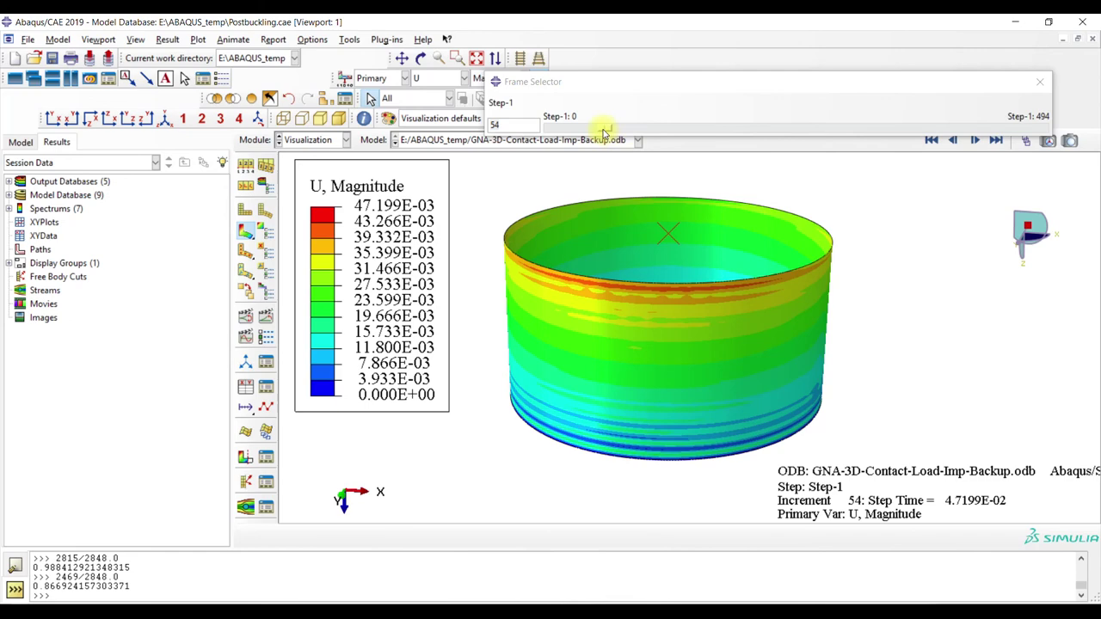
{"action": "left_click_drag", "start_coordinate": [607, 129], "coordinate": [659, 138]}
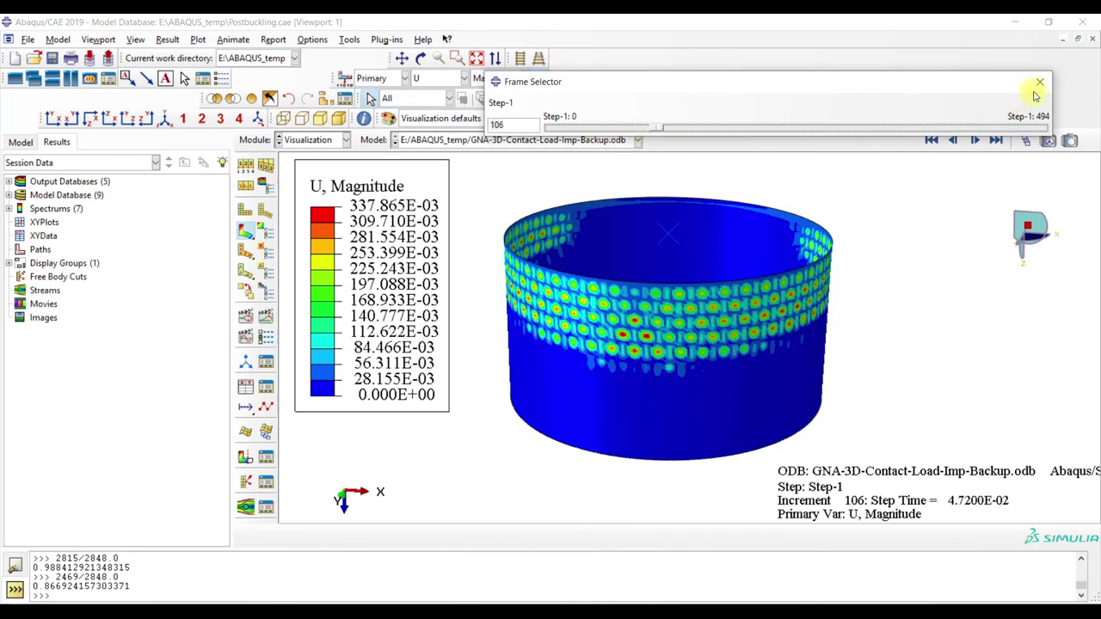
{"action": "left_click", "coordinate": [1040, 81]}
Switch to the Assembly module and display the GNA-3D-Contact-Load-Imp-Backup model
{"action": "left_click", "coordinate": [331, 140]}
{"action": "left_click", "coordinate": [308, 180]}
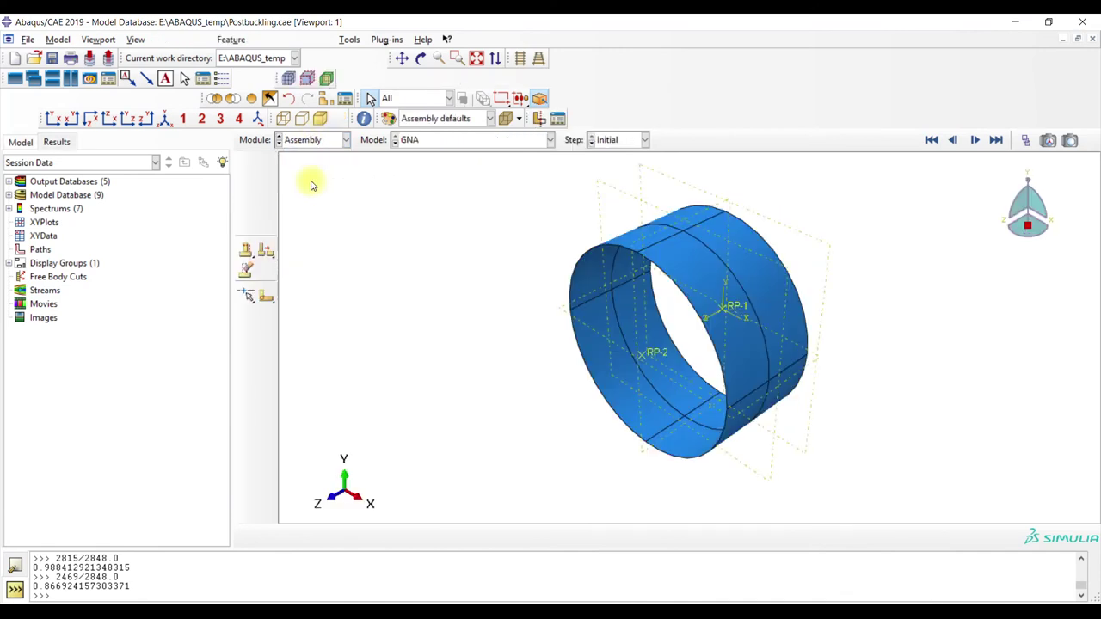
{"action": "left_click", "coordinate": [438, 140]}
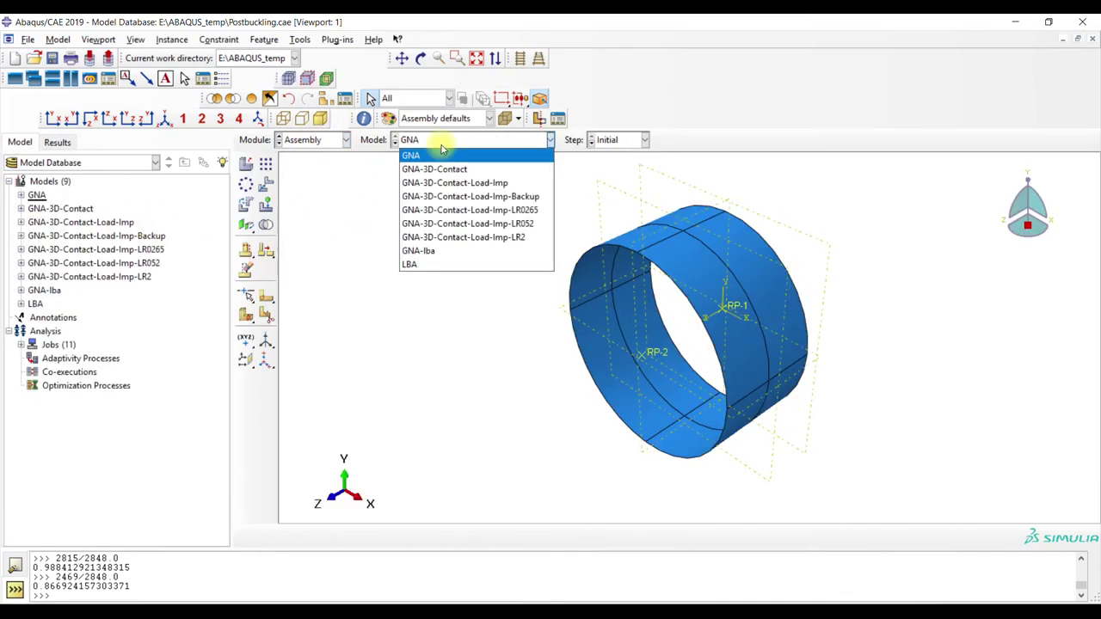
{"action": "left_click", "coordinate": [456, 196]}
Expand the model's parts and open the section sketch of Part-3's Solid extrude-1 for editing
{"action": "left_click", "coordinate": [20, 236]}
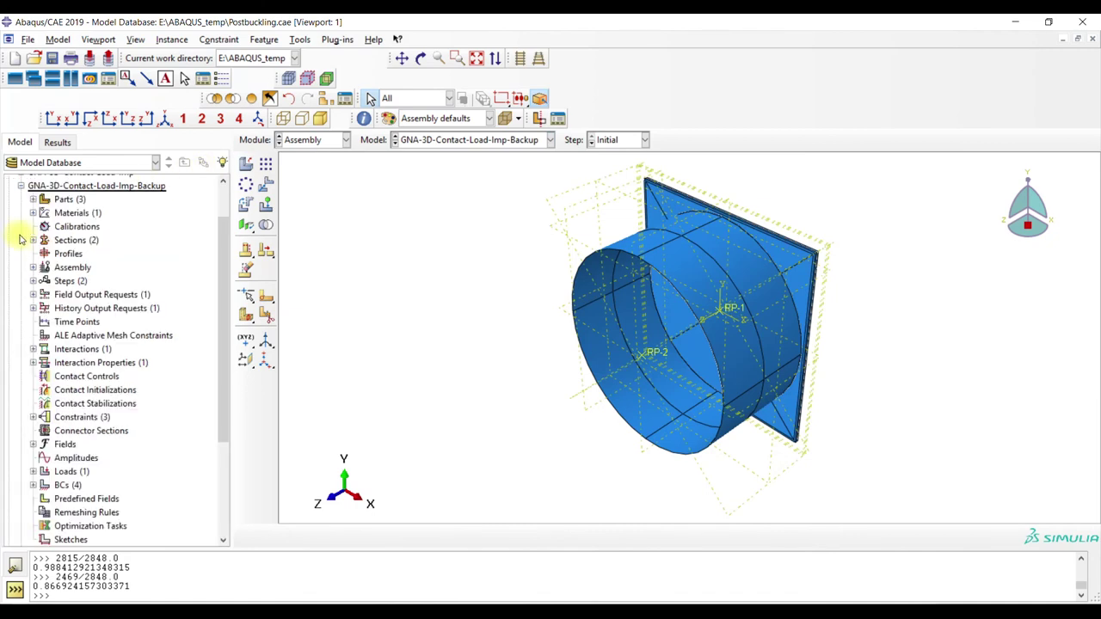
{"action": "left_click", "coordinate": [34, 199]}
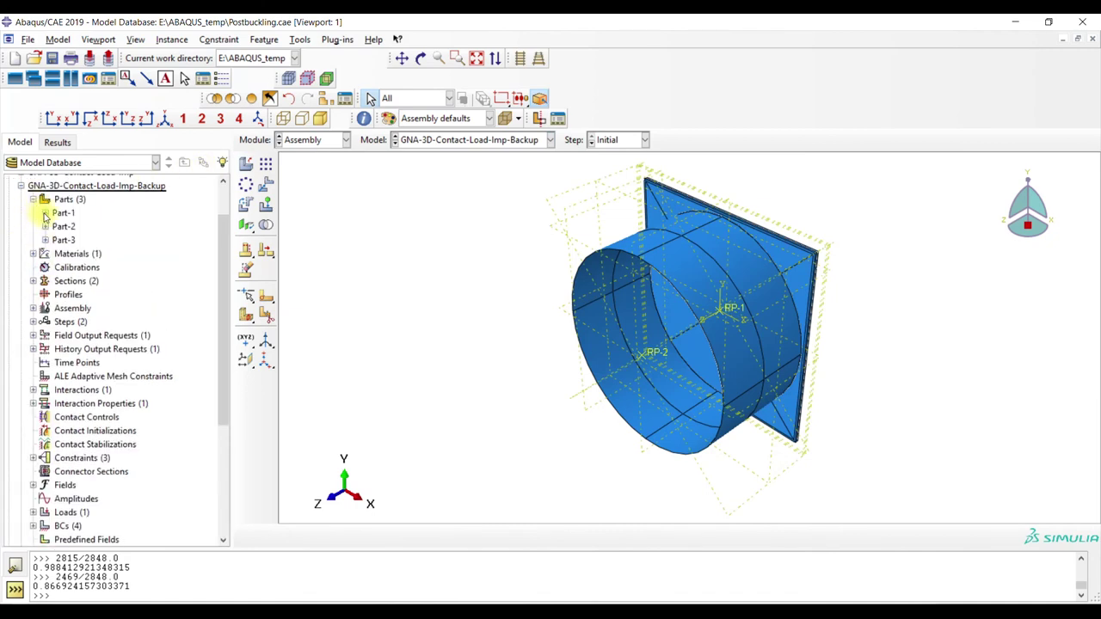
{"action": "left_click", "coordinate": [45, 214]}
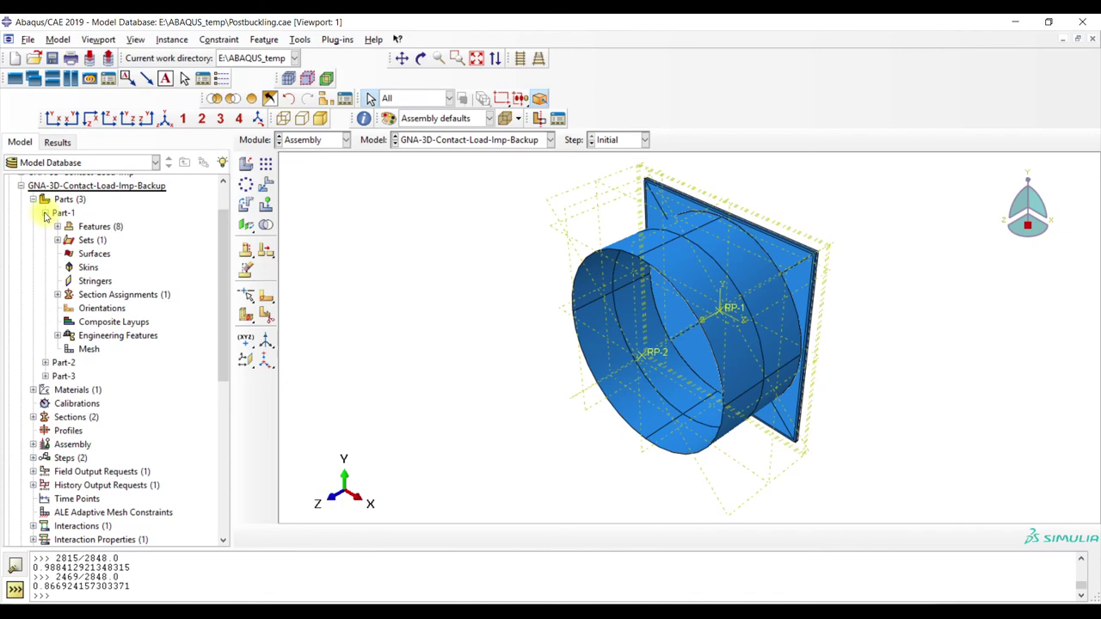
{"action": "left_click", "coordinate": [45, 213]}
{"action": "left_click", "coordinate": [45, 240]}
{"action": "left_click", "coordinate": [58, 254]}
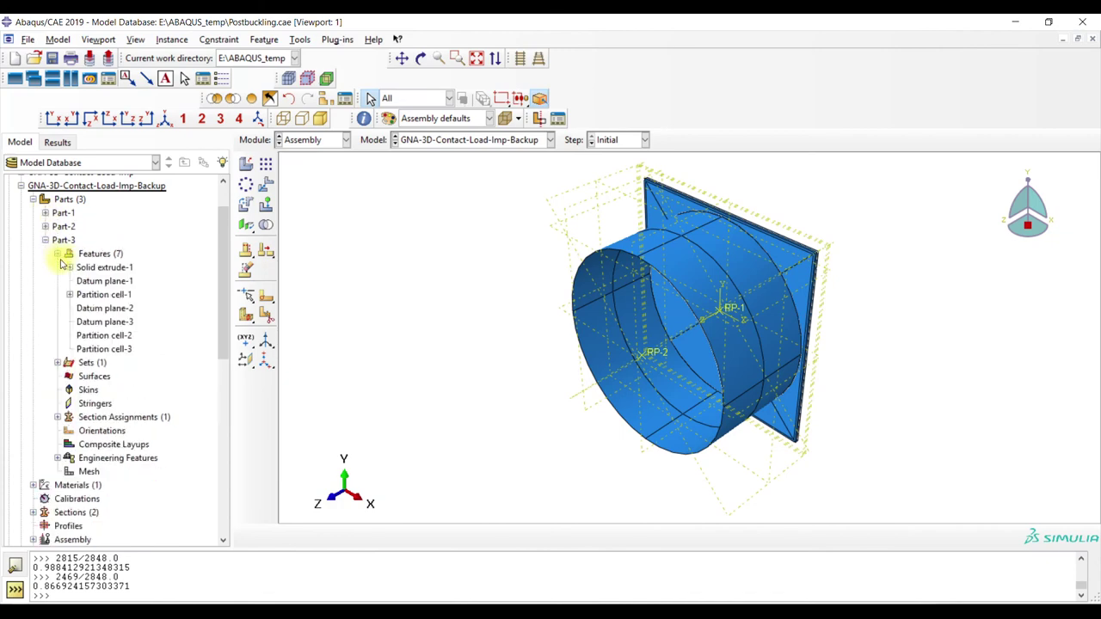
{"action": "left_click", "coordinate": [70, 268]}
{"action": "double_click", "coordinate": [114, 280]}
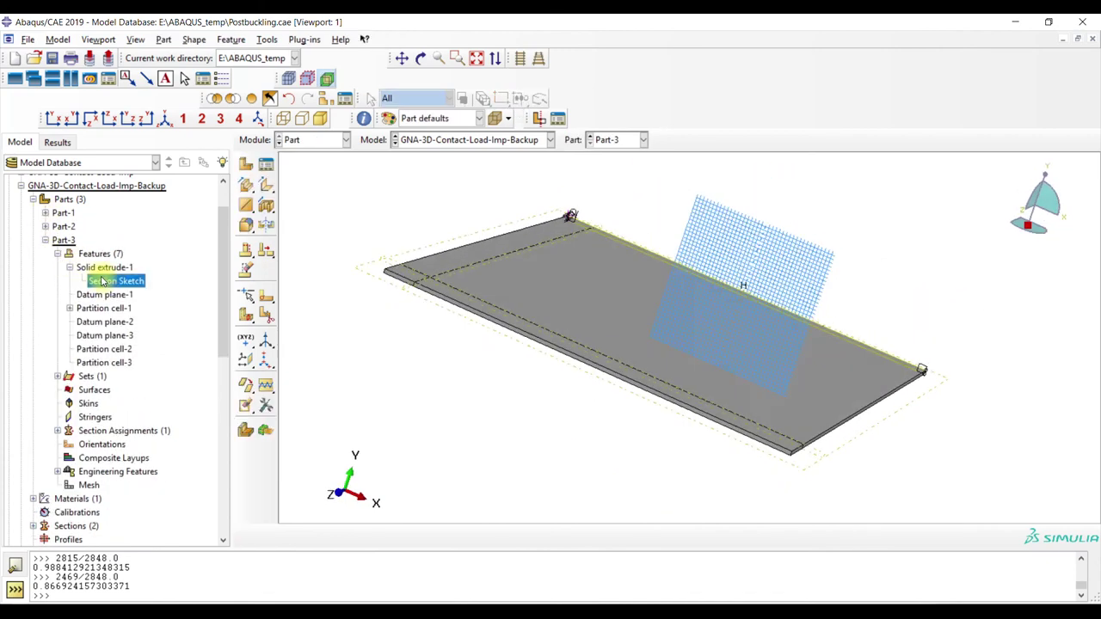
Examine the upper-left corner of the plate profile in the Part-3 section sketch at close range
{"action": "left_click", "coordinate": [457, 56]}
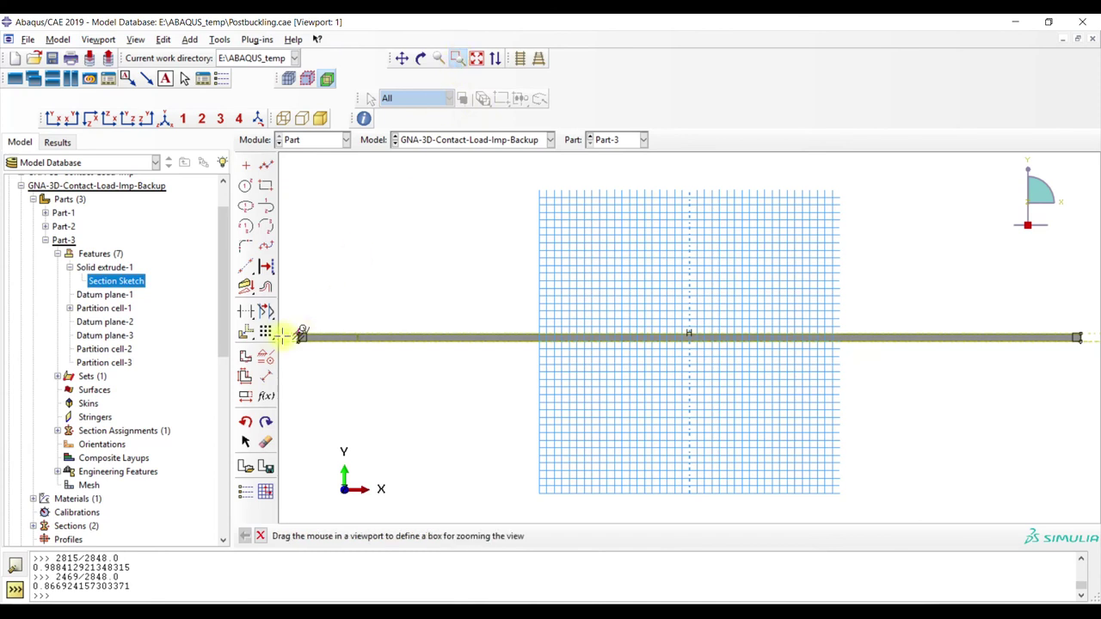
{"action": "left_click_drag", "start_coordinate": [293, 324], "coordinate": [370, 348]}
{"action": "left_click_drag", "start_coordinate": [688, 307], "coordinate": [728, 379]}
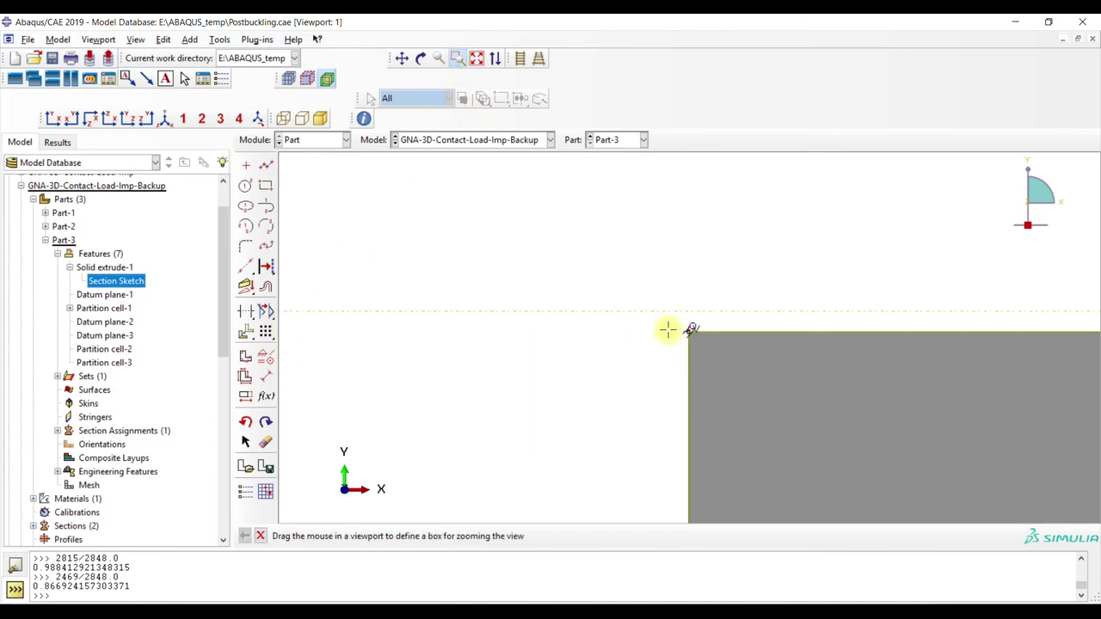
{"action": "left_click_drag", "start_coordinate": [666, 329], "coordinate": [723, 380]}
{"action": "left_click_drag", "start_coordinate": [628, 248], "coordinate": [676, 288]}
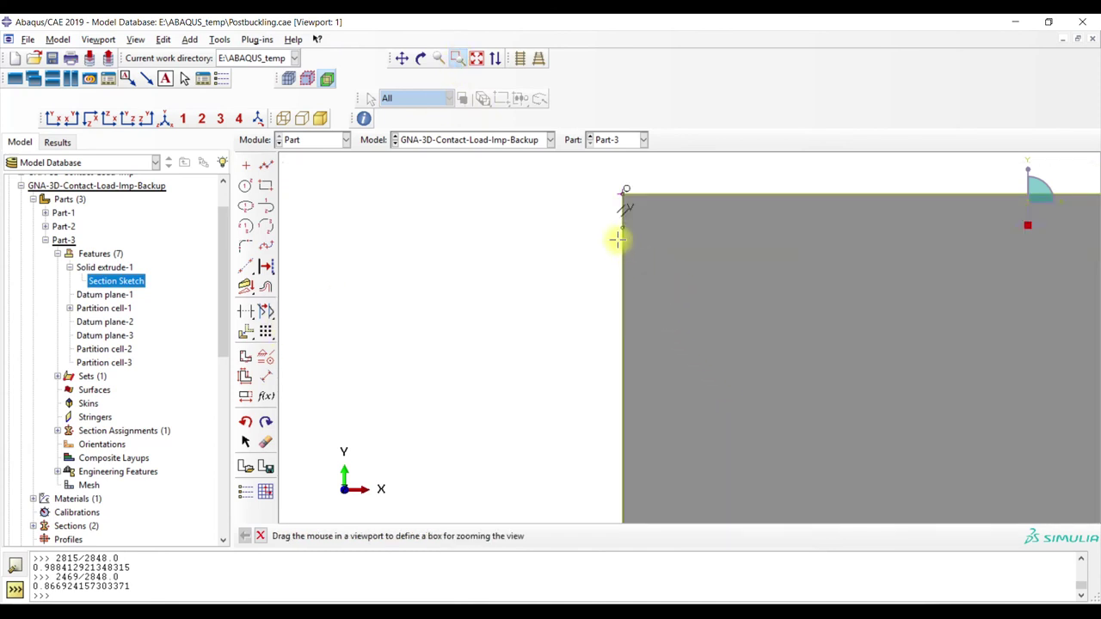
{"action": "left_click_drag", "start_coordinate": [595, 179], "coordinate": [654, 256]}
{"action": "key", "text": "Escape"}
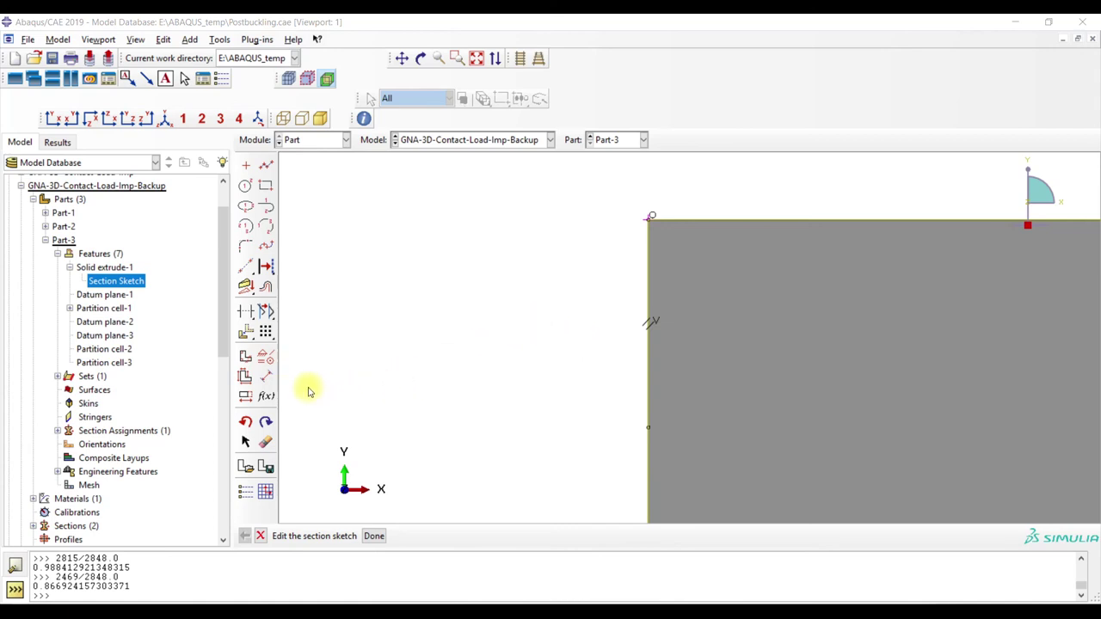
Add a Fixed constraint to the vertex on the plate's left edge just below the upper-left corner
{"action": "left_click", "coordinate": [268, 358]}
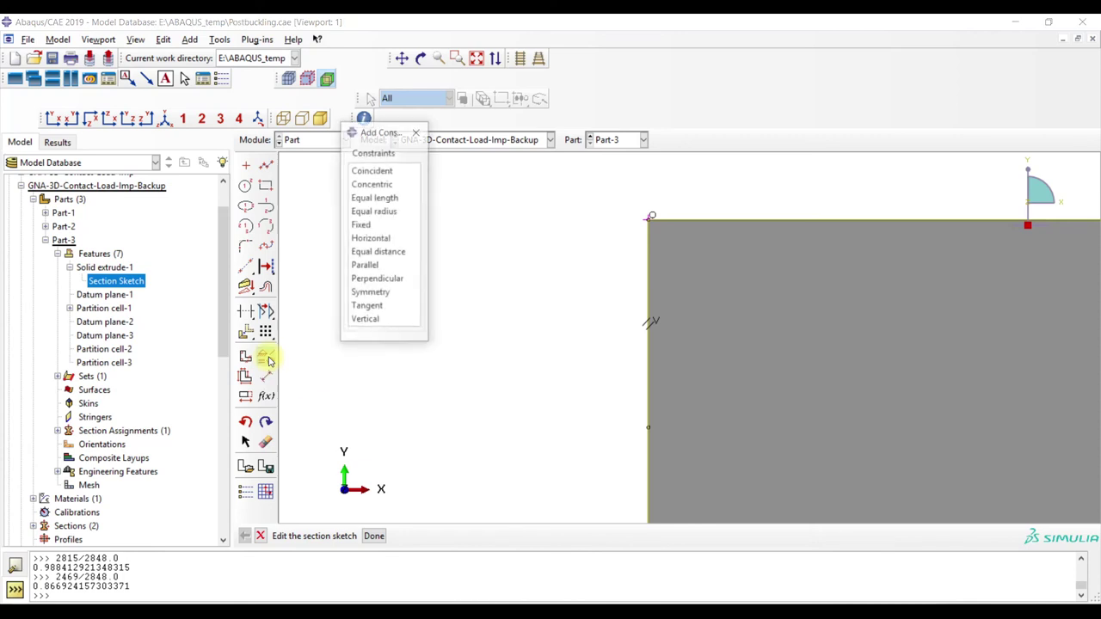
{"action": "left_click", "coordinate": [362, 225]}
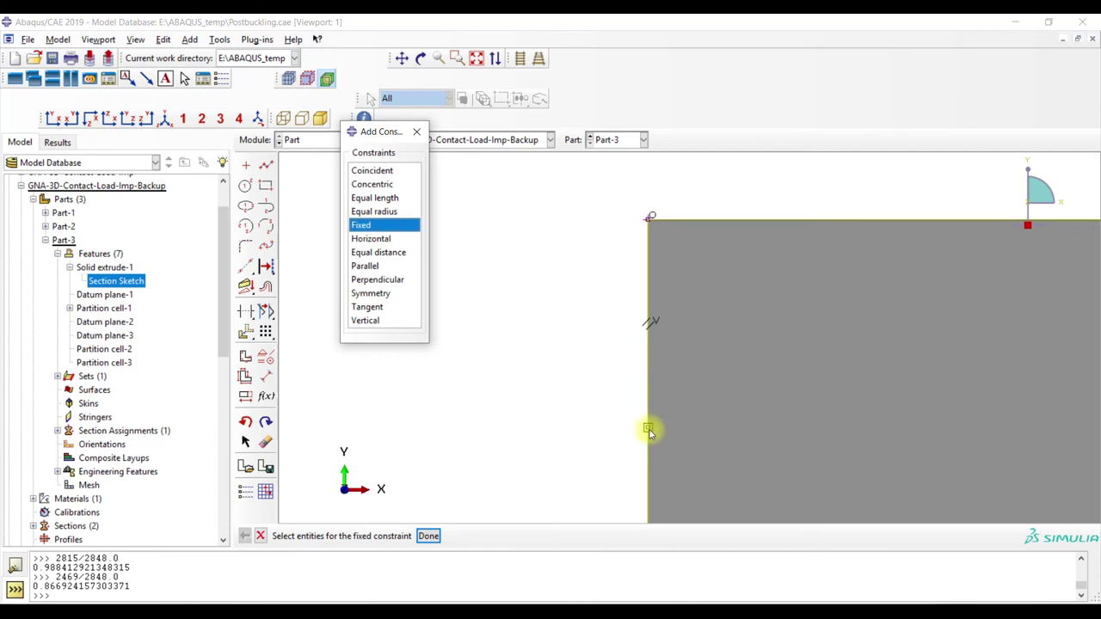
{"action": "left_click", "coordinate": [649, 429]}
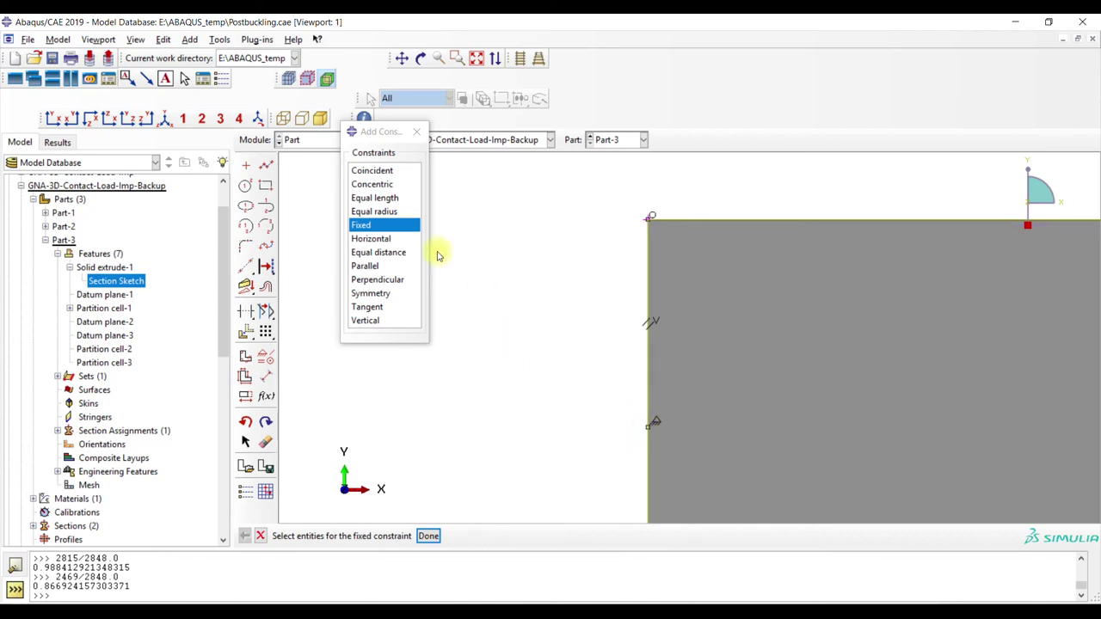
{"action": "left_click", "coordinate": [417, 133]}
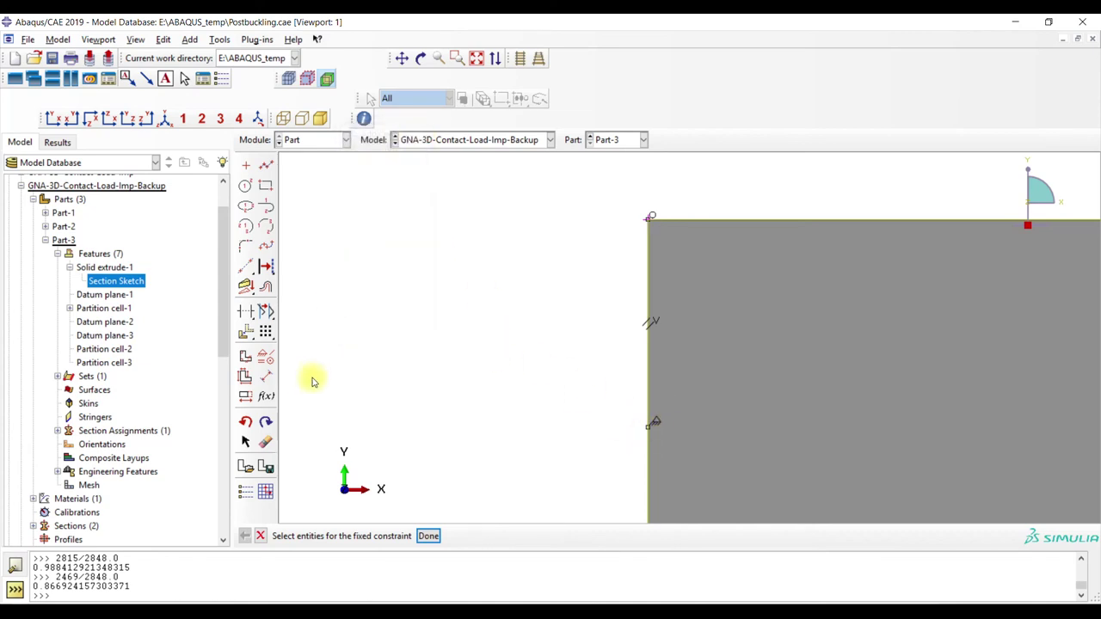
Dimension the vertical distance between the fixed vertex and the plate's upper-left corner, accepting the proposed value
{"action": "left_click", "coordinate": [267, 376]}
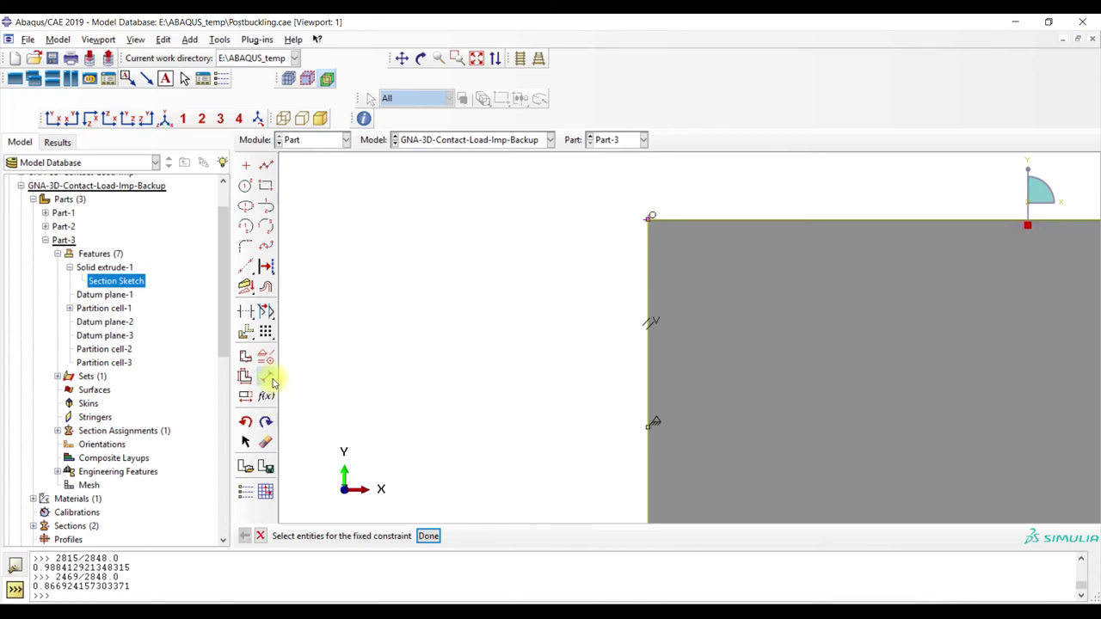
{"action": "left_click", "coordinate": [648, 428]}
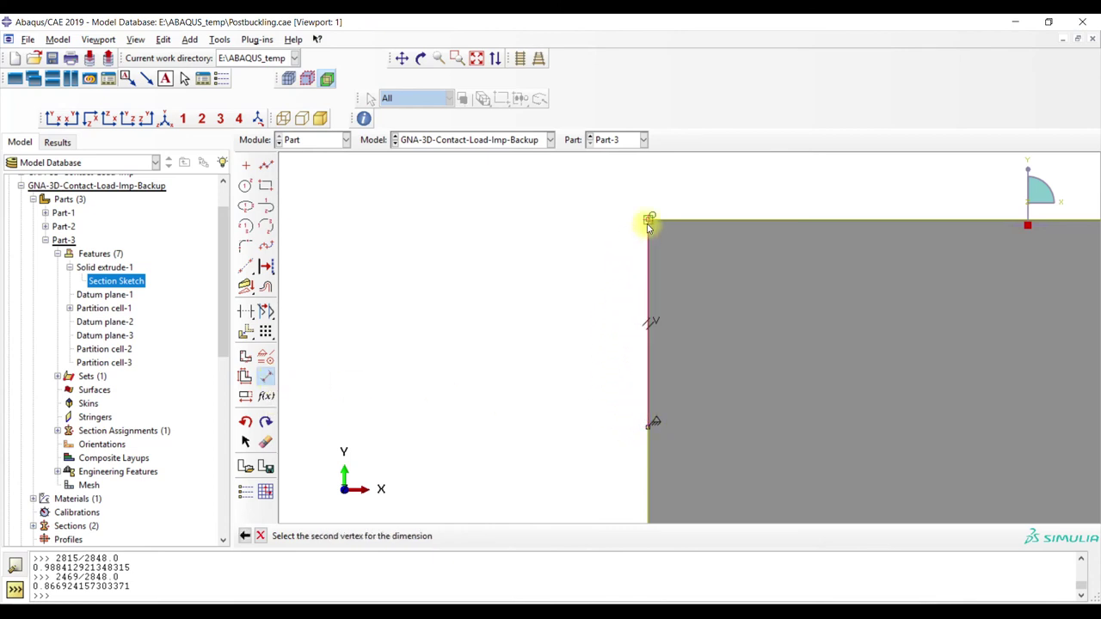
{"action": "left_click", "coordinate": [649, 222]}
{"action": "left_click", "coordinate": [527, 243]}
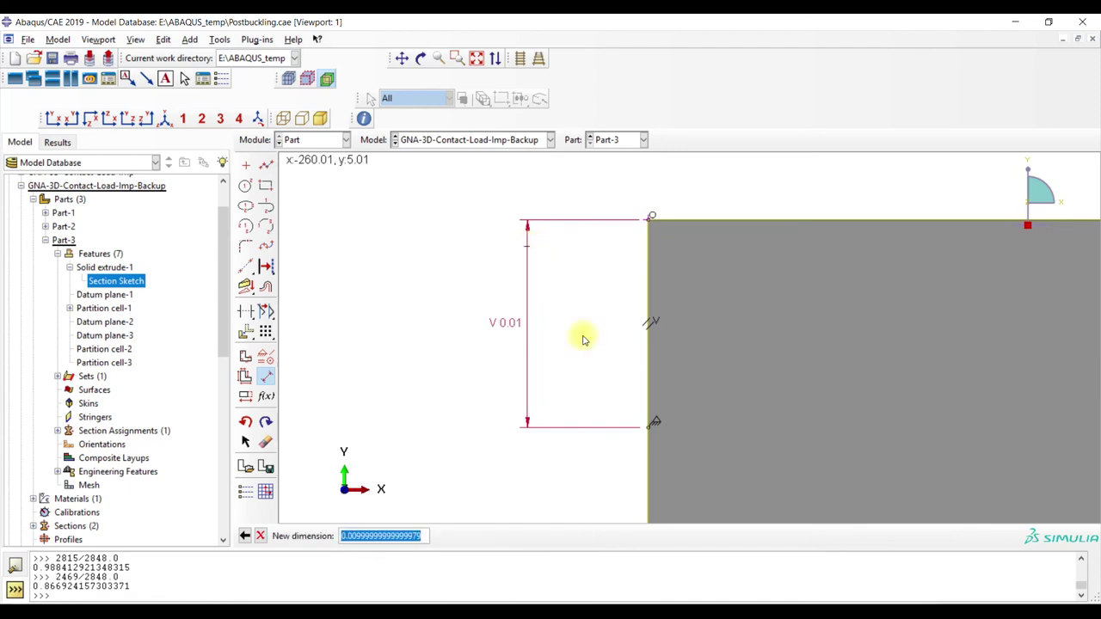
{"action": "key", "text": "Return"}
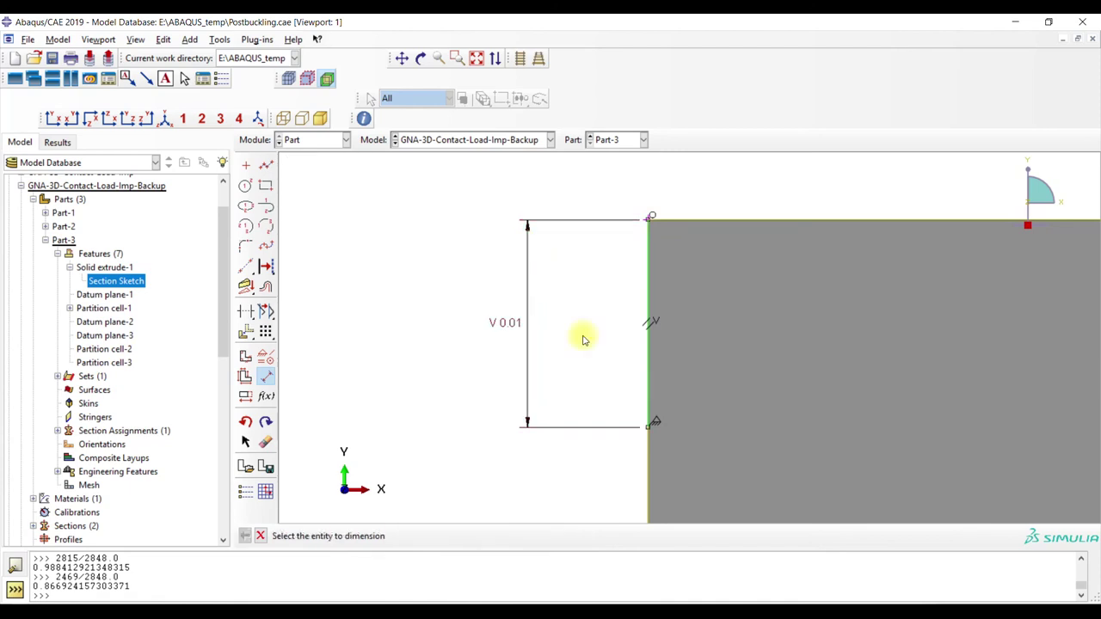
Set the vertical dimension between the fixed vertex and the upper-left corner to 0.05
{"action": "left_click", "coordinate": [245, 397]}
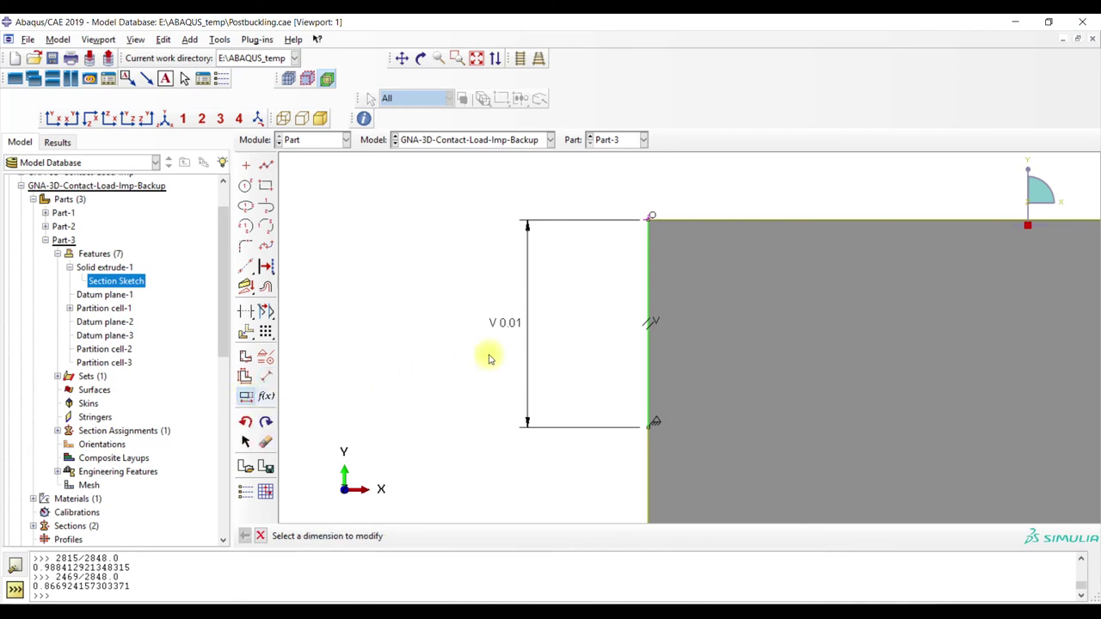
{"action": "left_click", "coordinate": [529, 355]}
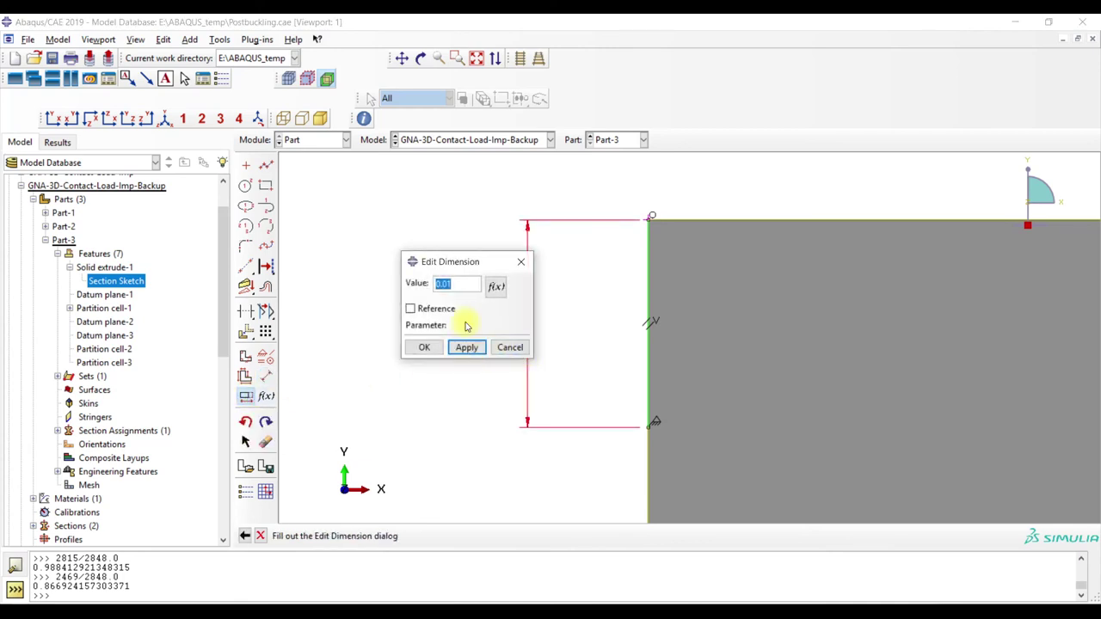
{"action": "left_click_drag", "start_coordinate": [476, 263], "coordinate": [382, 231]}
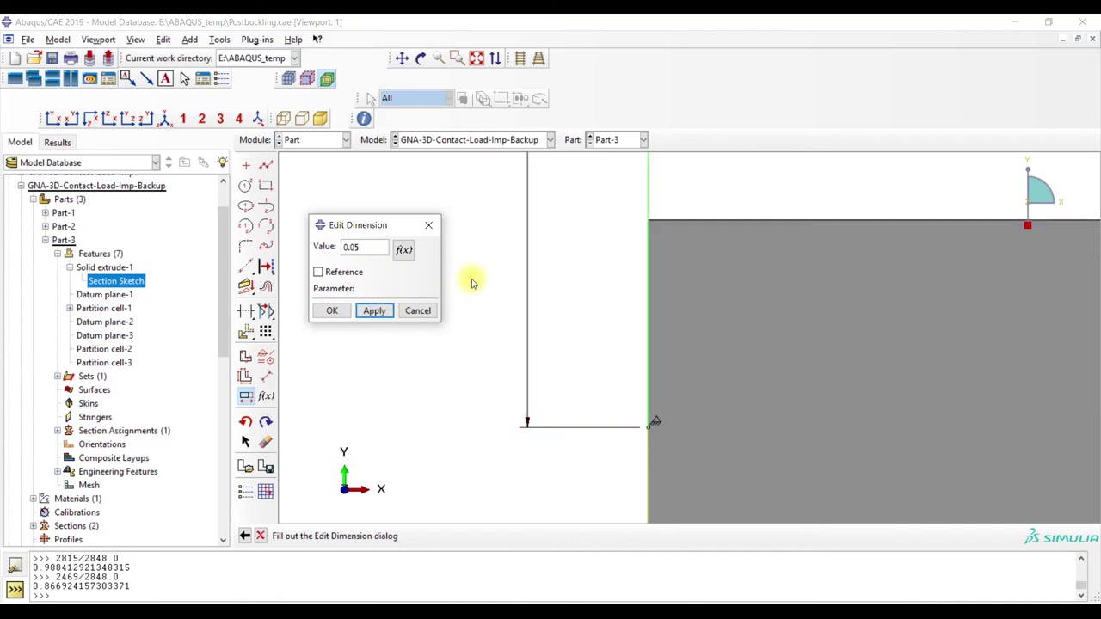
{"action": "scroll", "coordinate": [499, 299], "scroll_direction": "down", "scroll_amount": 10}
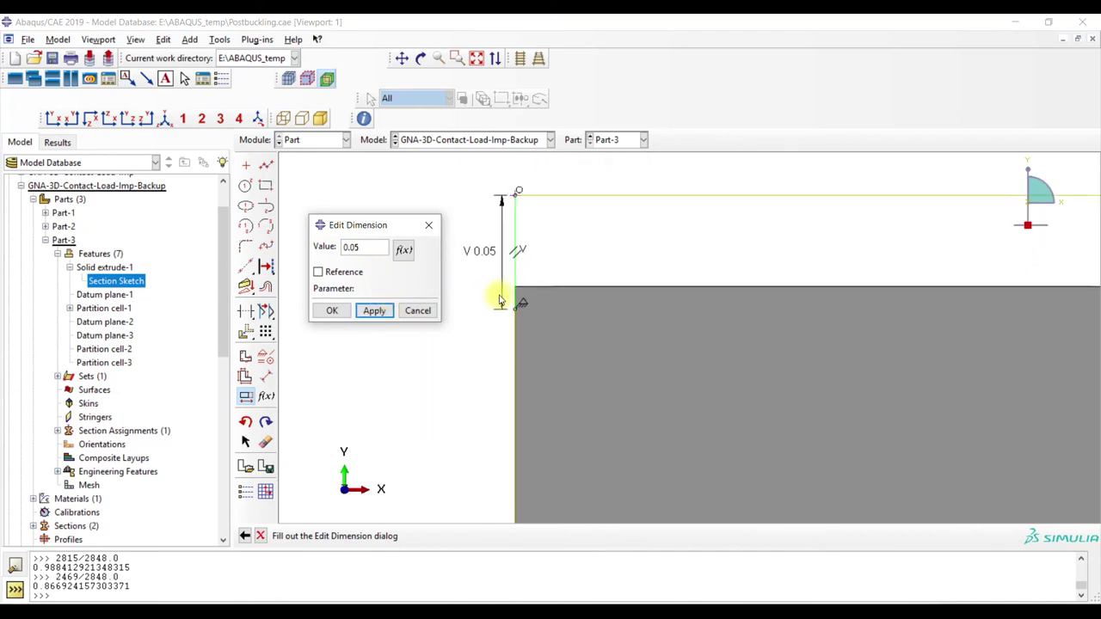
{"action": "left_click", "coordinate": [332, 312]}
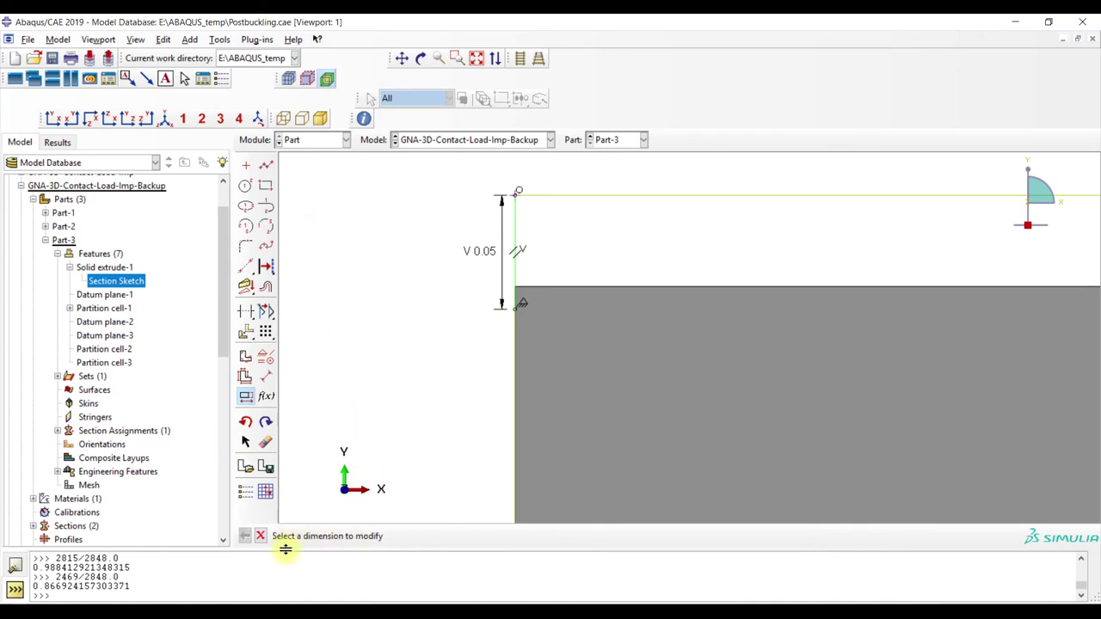
{"action": "left_click", "coordinate": [260, 536]}
Finish editing the section sketch and regenerate the features of Part-3
{"action": "left_click", "coordinate": [373, 536]}
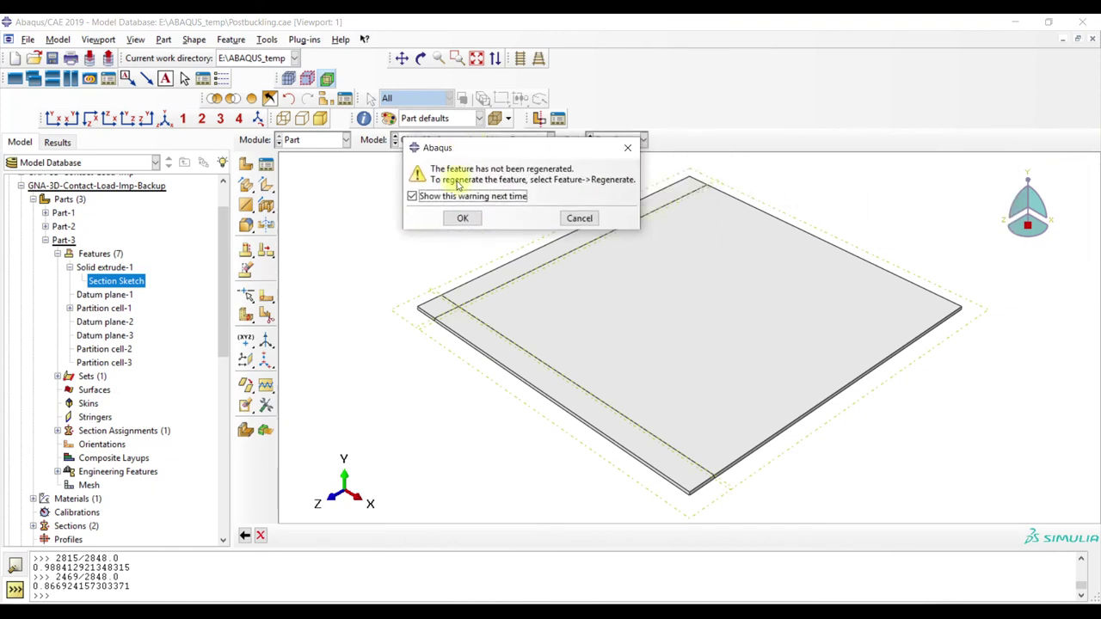
{"action": "left_click", "coordinate": [459, 218]}
{"action": "left_click", "coordinate": [97, 254]}
{"action": "right_click", "coordinate": [107, 255]}
{"action": "left_click", "coordinate": [127, 280]}
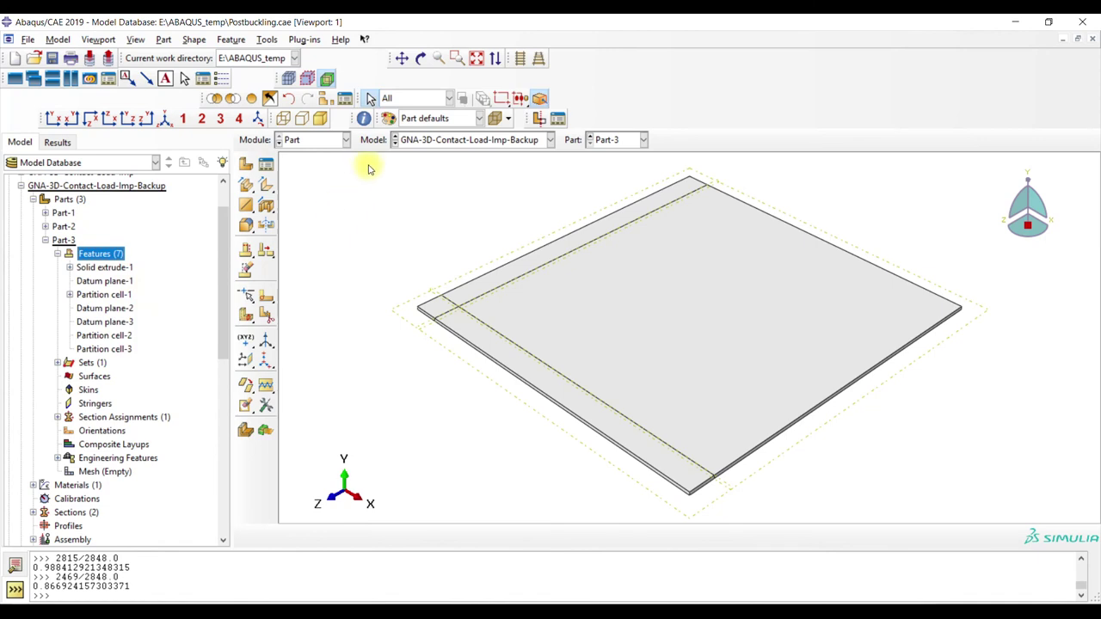
Switch to the GNA-3D-Contact-Load-Imp model and collapse the backup model's branch in the model tree
{"action": "left_click", "coordinate": [311, 143]}
{"action": "left_click", "coordinate": [312, 142]}
{"action": "left_click", "coordinate": [476, 142]}
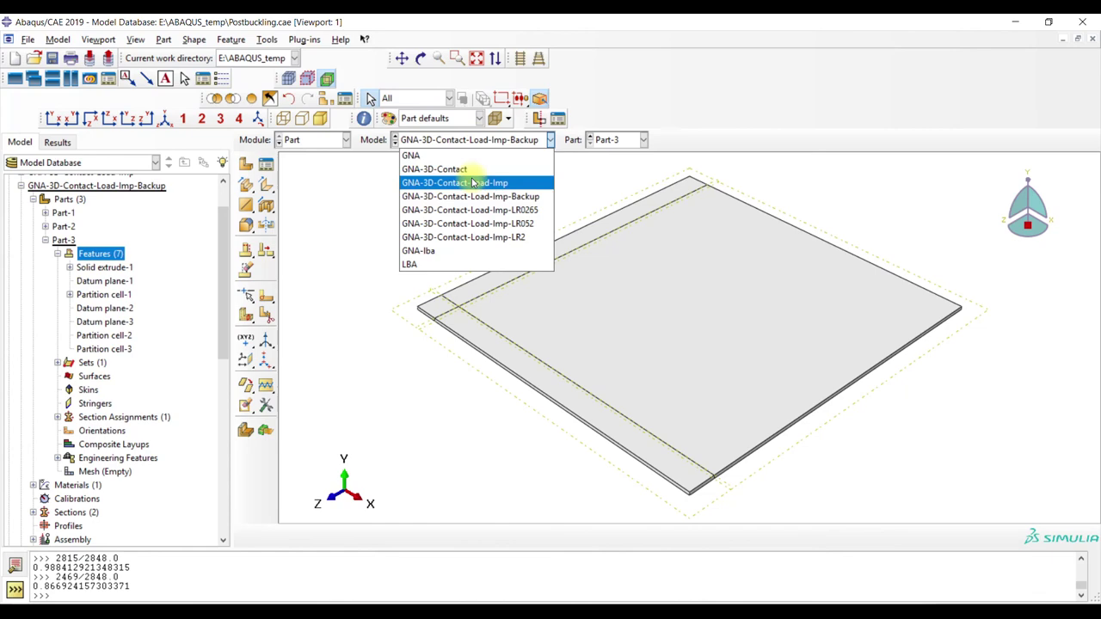
{"action": "left_click", "coordinate": [472, 182]}
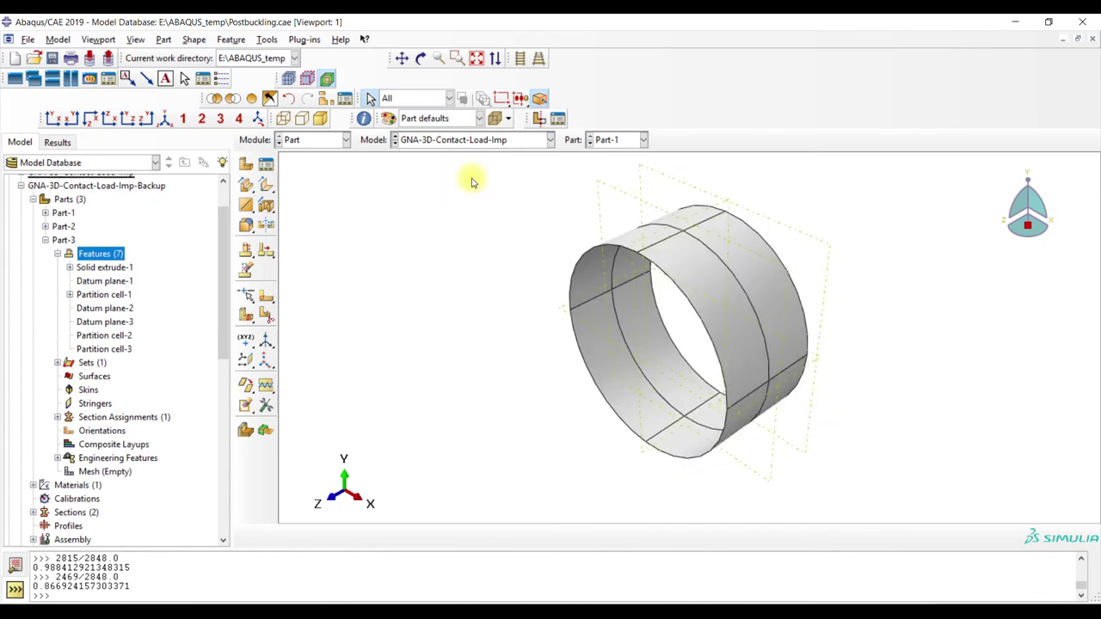
{"action": "left_click", "coordinate": [45, 240]}
{"action": "left_click", "coordinate": [22, 186]}
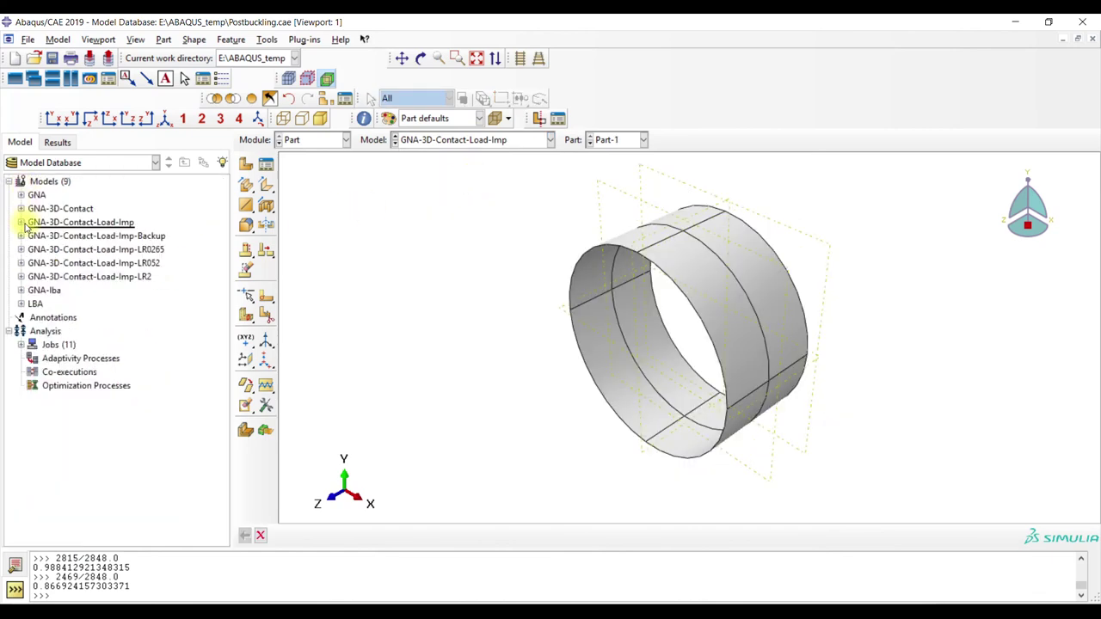
Open the section sketch of Part-3's Solid extrude-1 in GNA-3D-Contact-Load-Imp and examine the dimension at its upper-left corner
{"action": "left_click", "coordinate": [21, 223]}
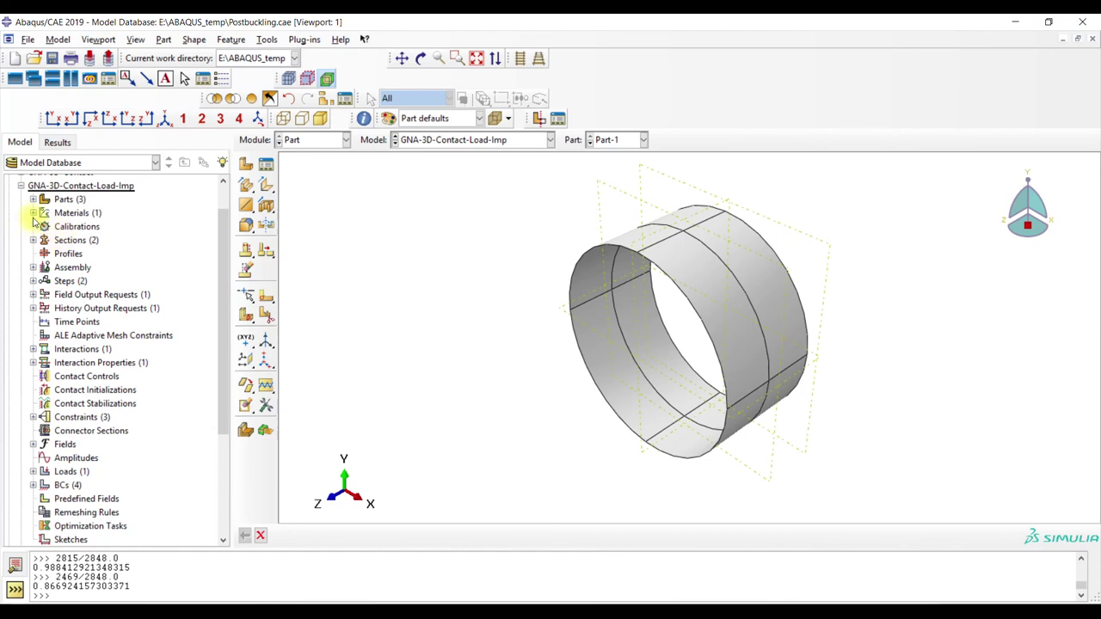
{"action": "left_click", "coordinate": [33, 199]}
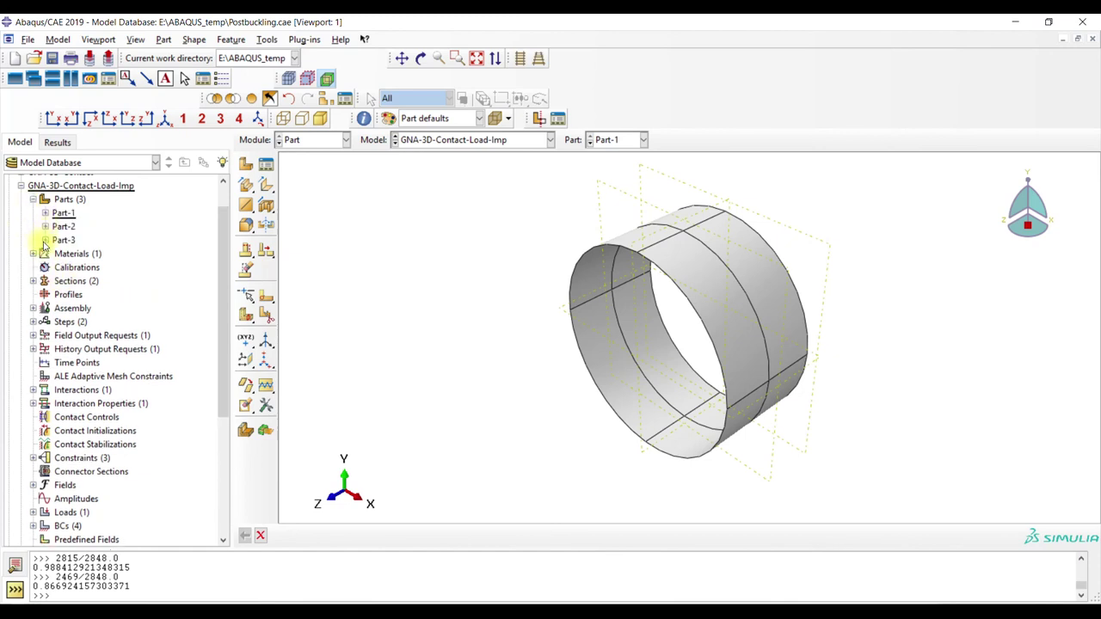
{"action": "left_click", "coordinate": [45, 240]}
{"action": "left_click", "coordinate": [58, 254]}
{"action": "left_click", "coordinate": [69, 268]}
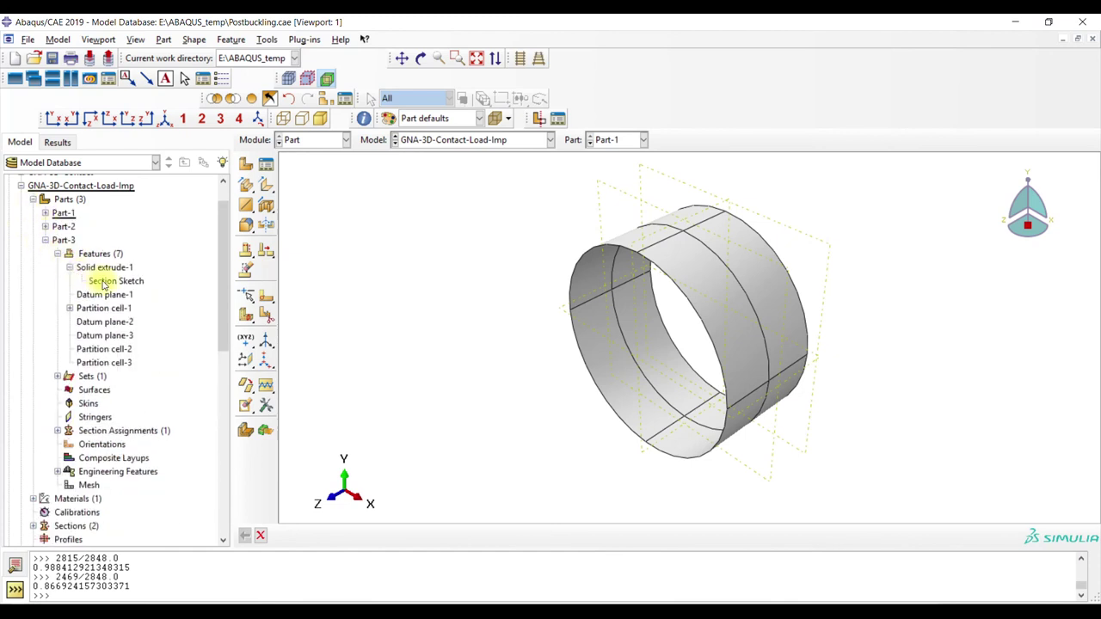
{"action": "double_click", "coordinate": [113, 281]}
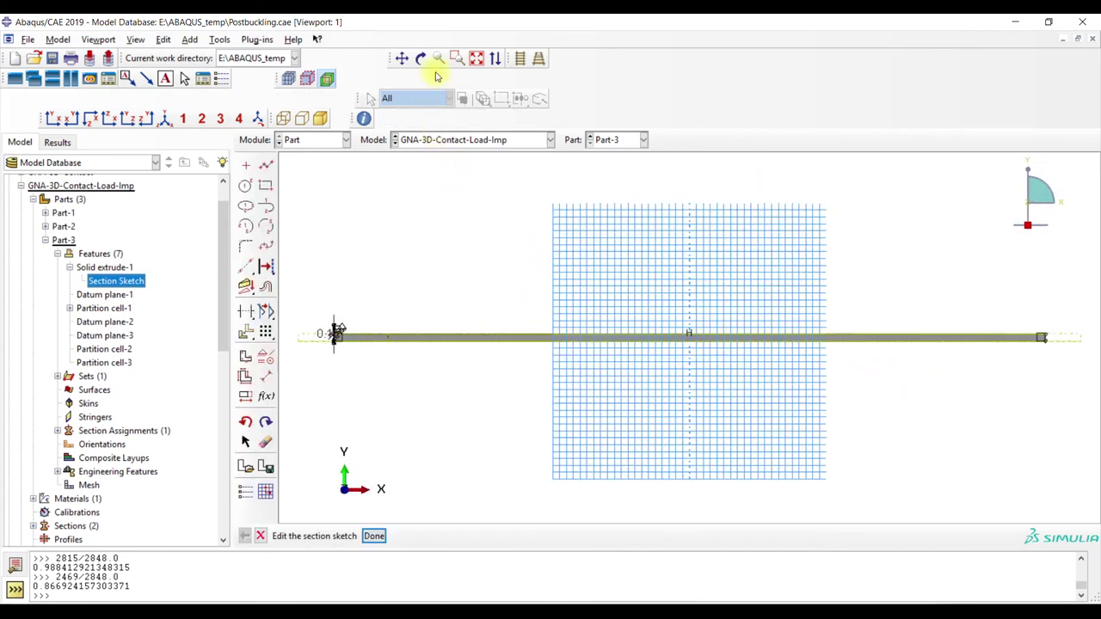
{"action": "left_click", "coordinate": [457, 58]}
{"action": "left_click_drag", "start_coordinate": [321, 318], "coordinate": [393, 360]}
{"action": "left_click_drag", "start_coordinate": [596, 276], "coordinate": [761, 406]}
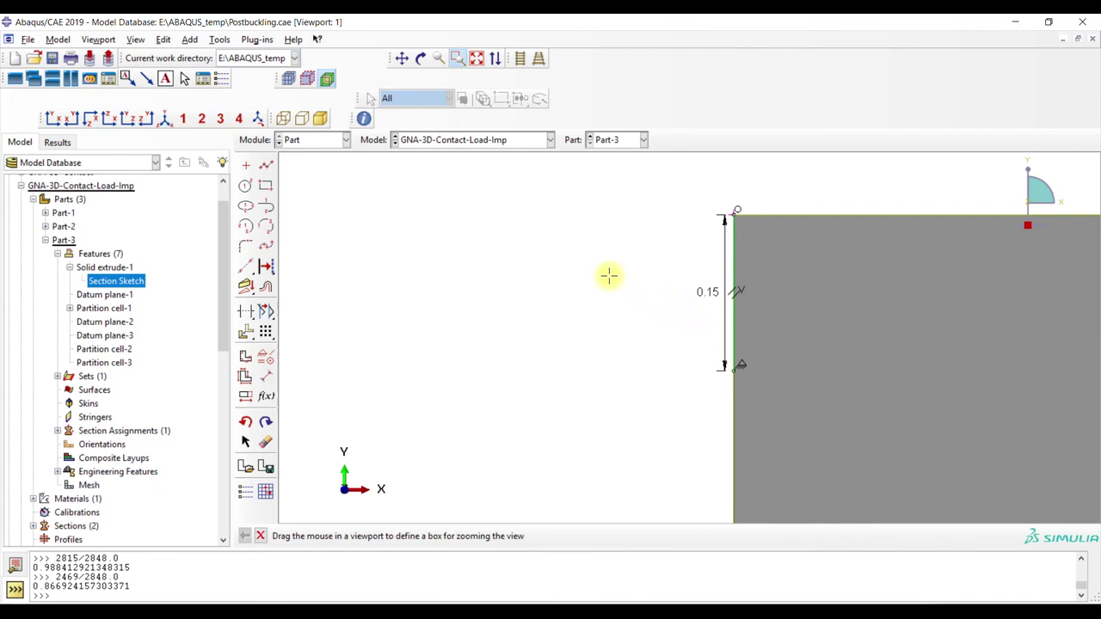
Leave the sketch without saving changes, switch to the Job module and open the GNA-3D-Contact-Load-Imp job's results
{"action": "left_click", "coordinate": [314, 140]}
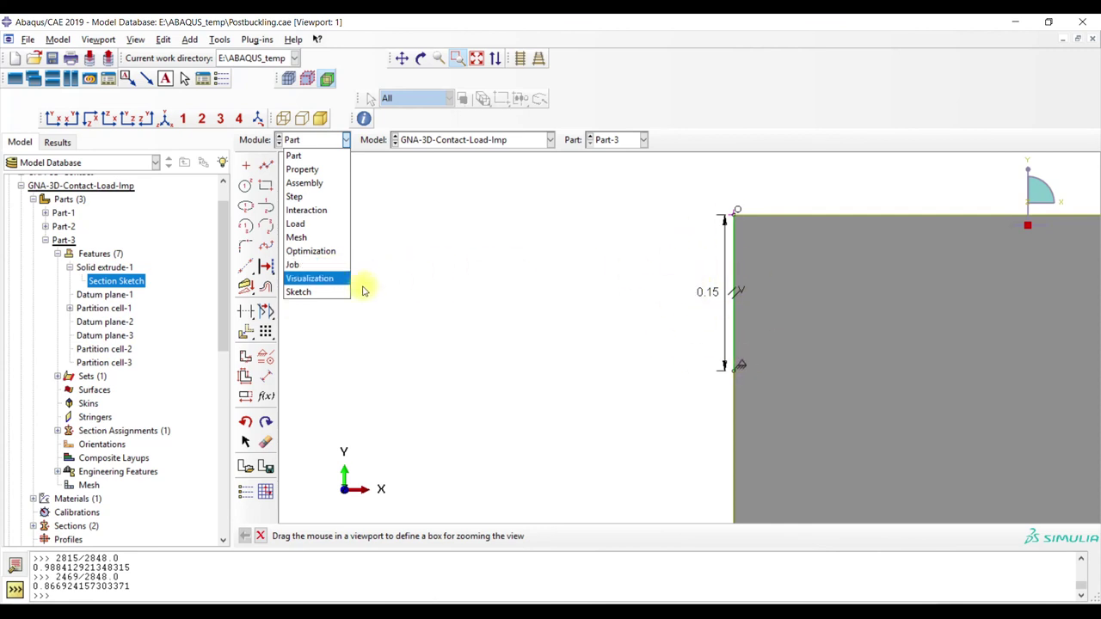
{"action": "left_click", "coordinate": [305, 267]}
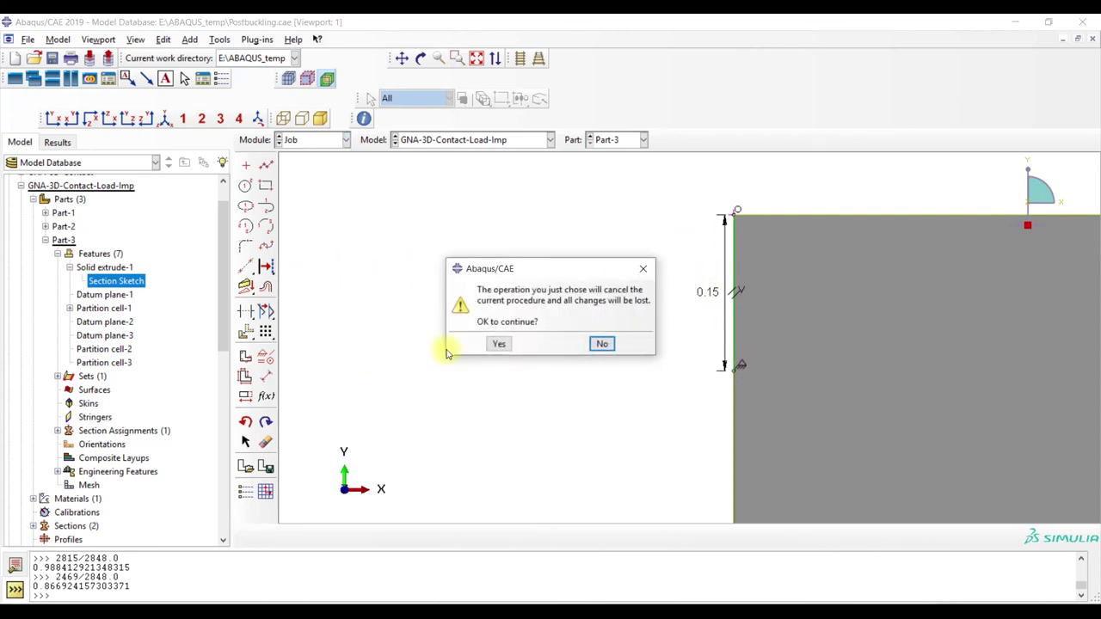
{"action": "left_click", "coordinate": [487, 344]}
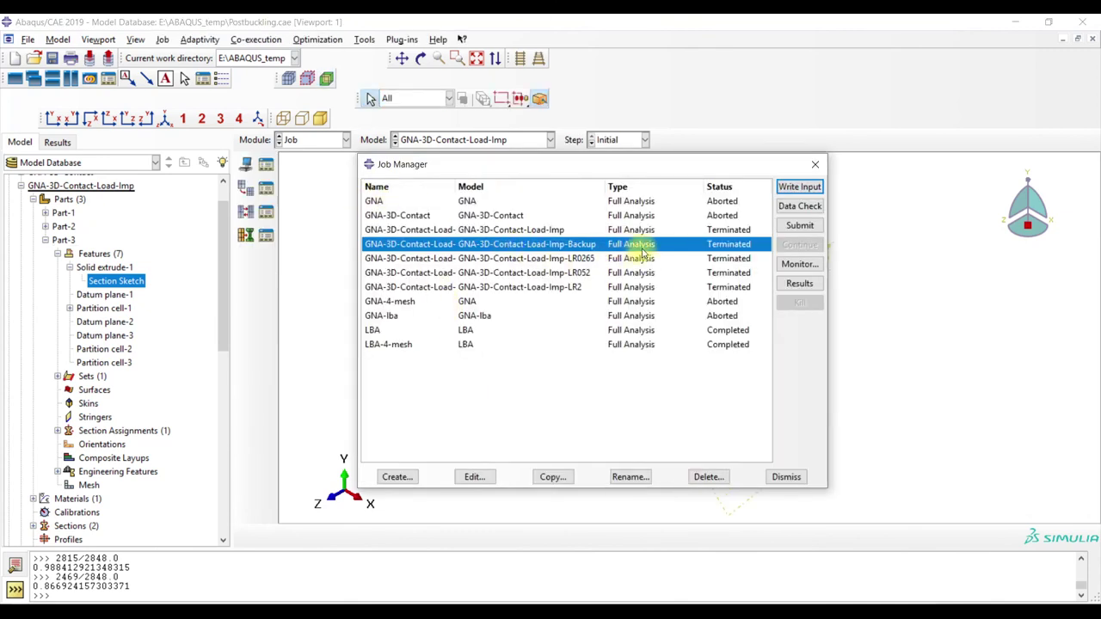
{"action": "left_click_drag", "start_coordinate": [645, 170], "coordinate": [595, 163]}
{"action": "left_click", "coordinate": [509, 222]}
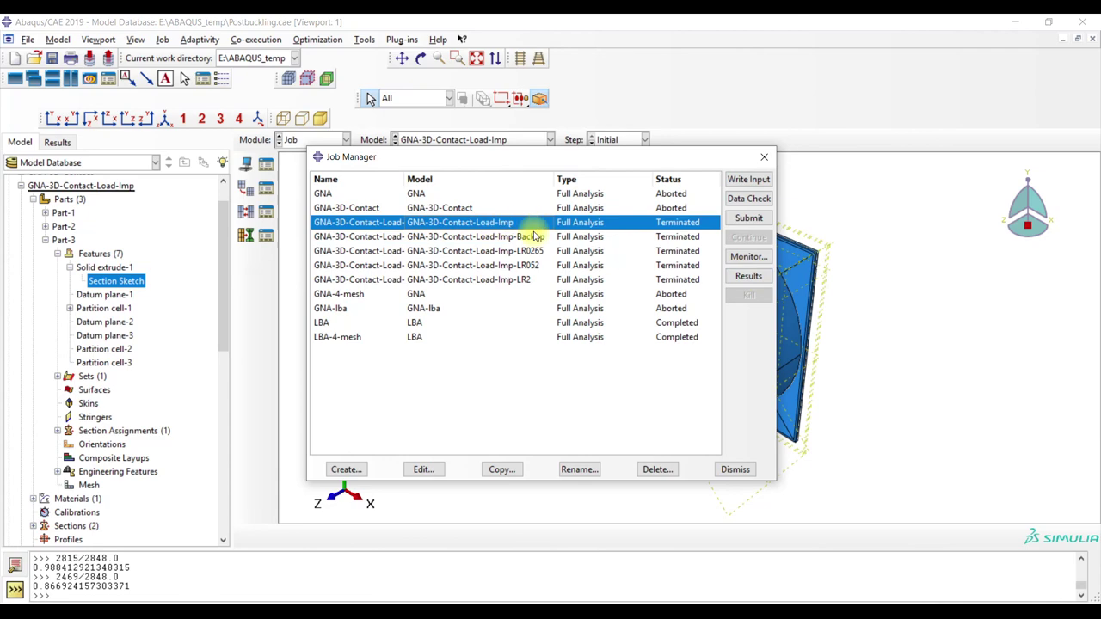
{"action": "left_click", "coordinate": [750, 276]}
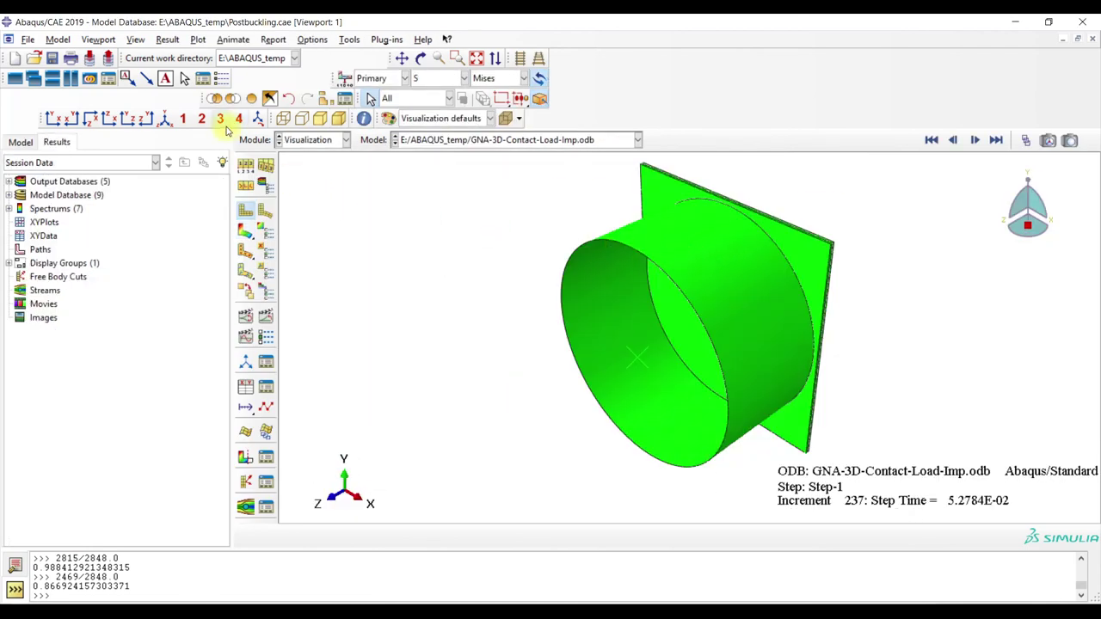
Return to the Job module and open the results of the GNA-3D-Contact-Load-Imp-Backup job
{"action": "left_click", "coordinate": [307, 140]}
{"action": "left_click", "coordinate": [311, 261]}
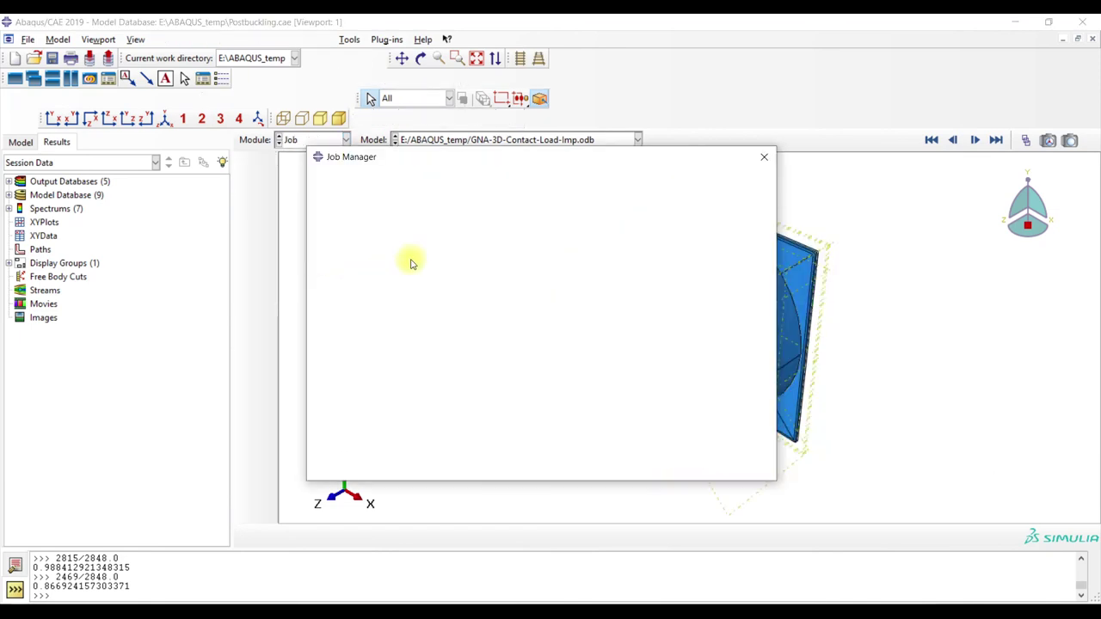
{"action": "left_click", "coordinate": [651, 237]}
{"action": "left_click", "coordinate": [749, 276]}
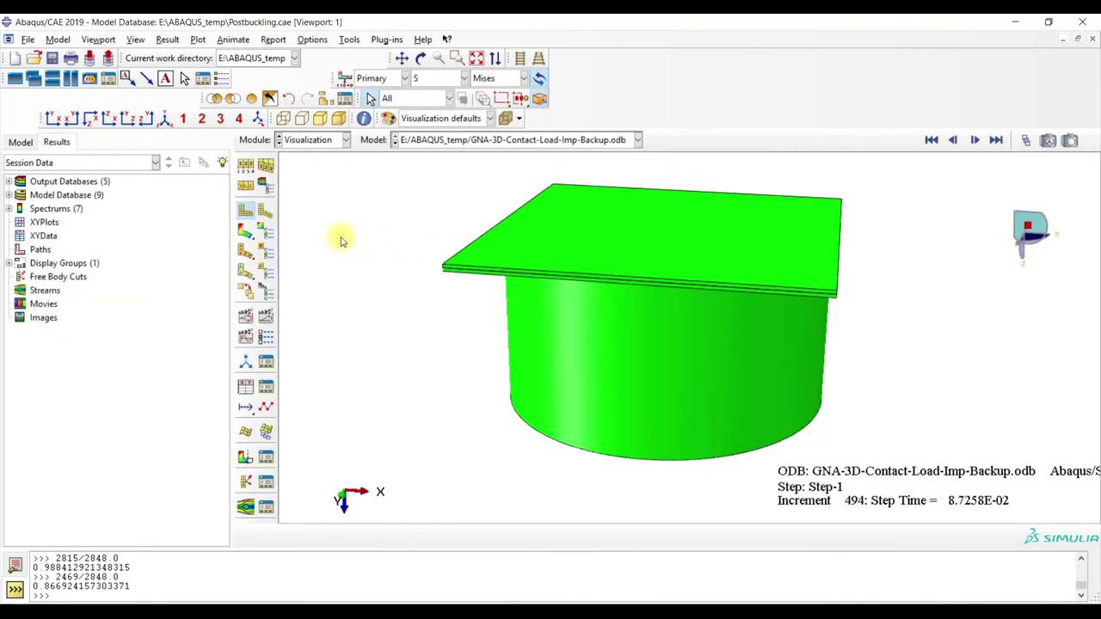
Save the current viewpoint as the User 2 view, using the Save current option for scale and position
{"action": "left_click", "coordinate": [258, 119]}
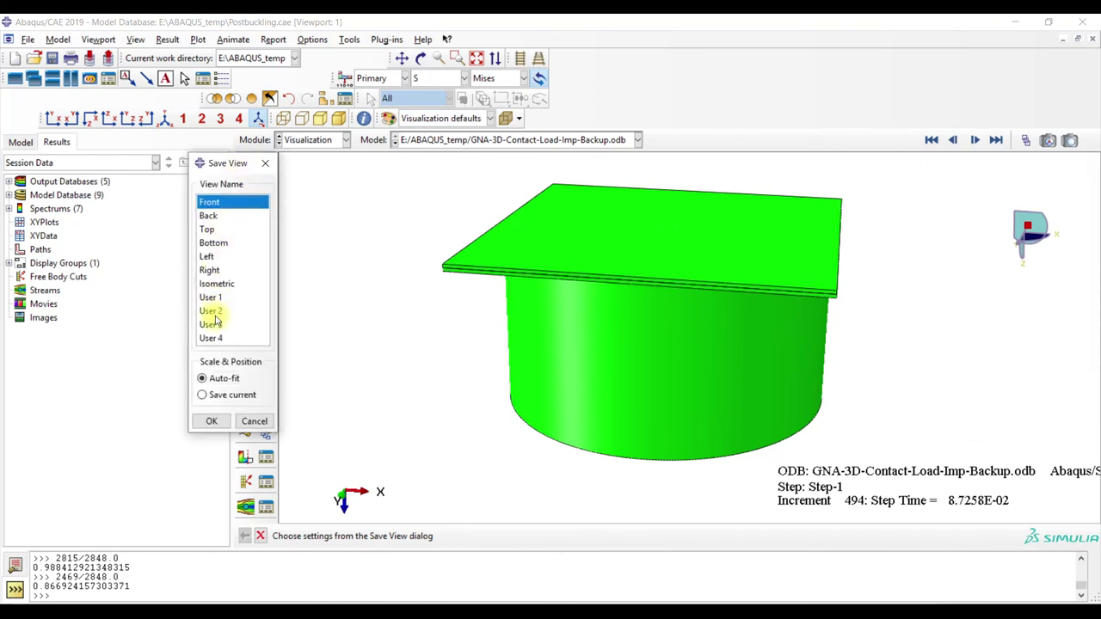
{"action": "left_click", "coordinate": [214, 313]}
{"action": "left_click", "coordinate": [216, 395]}
{"action": "left_click", "coordinate": [212, 421]}
Open the GNA-3D-Contact-Load-Imp job's results again and apply the saved User 2 view
{"action": "left_click", "coordinate": [310, 139]}
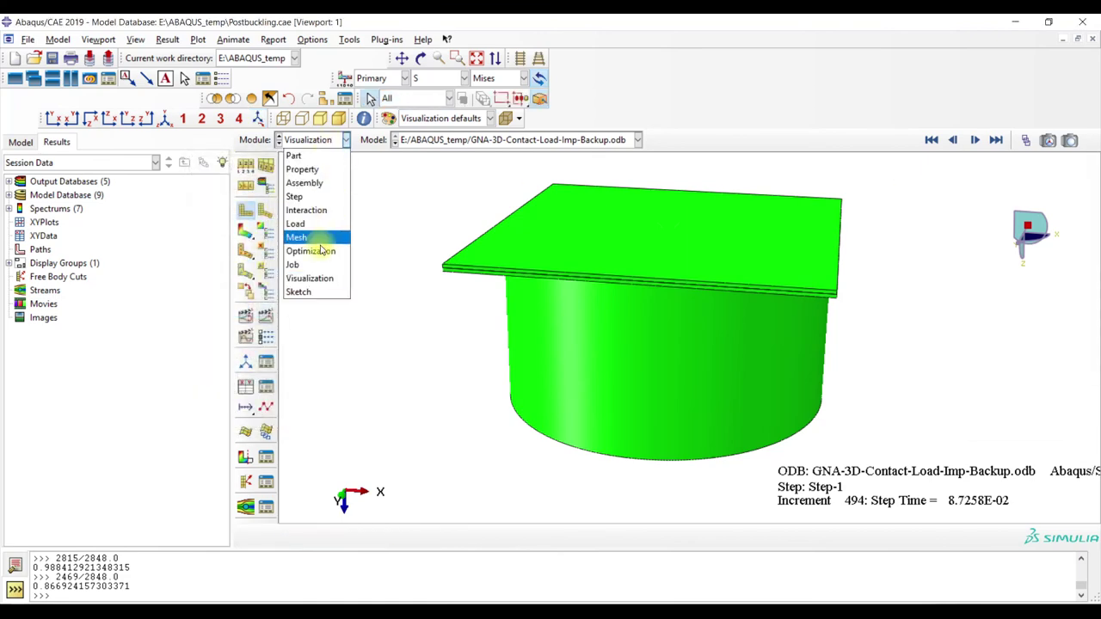
{"action": "left_click", "coordinate": [311, 264]}
{"action": "left_click", "coordinate": [572, 222]}
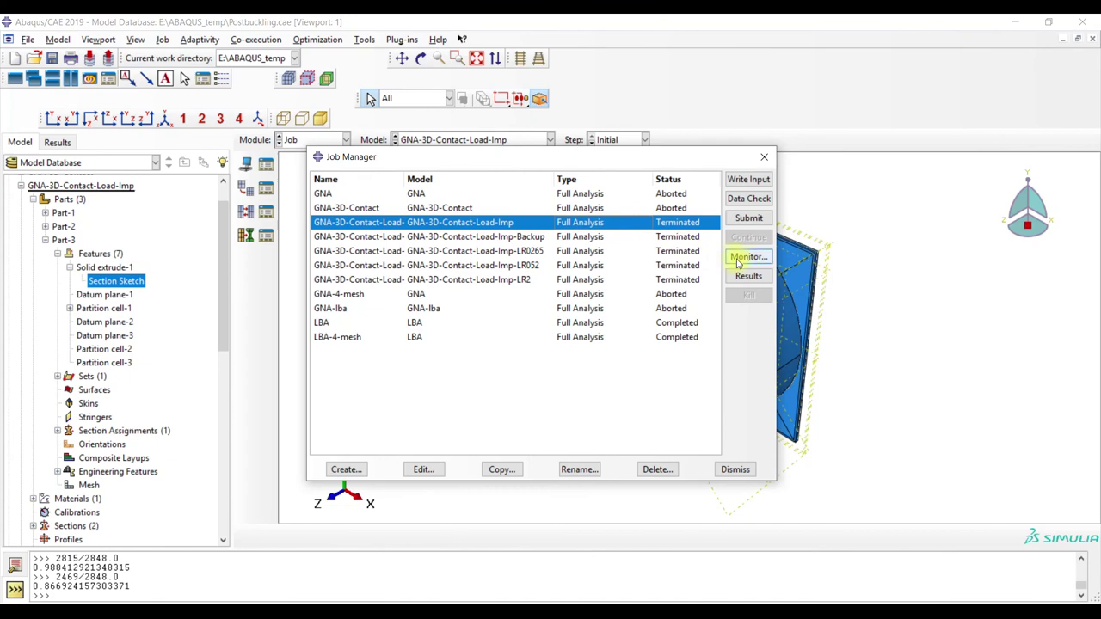
{"action": "left_click", "coordinate": [747, 275]}
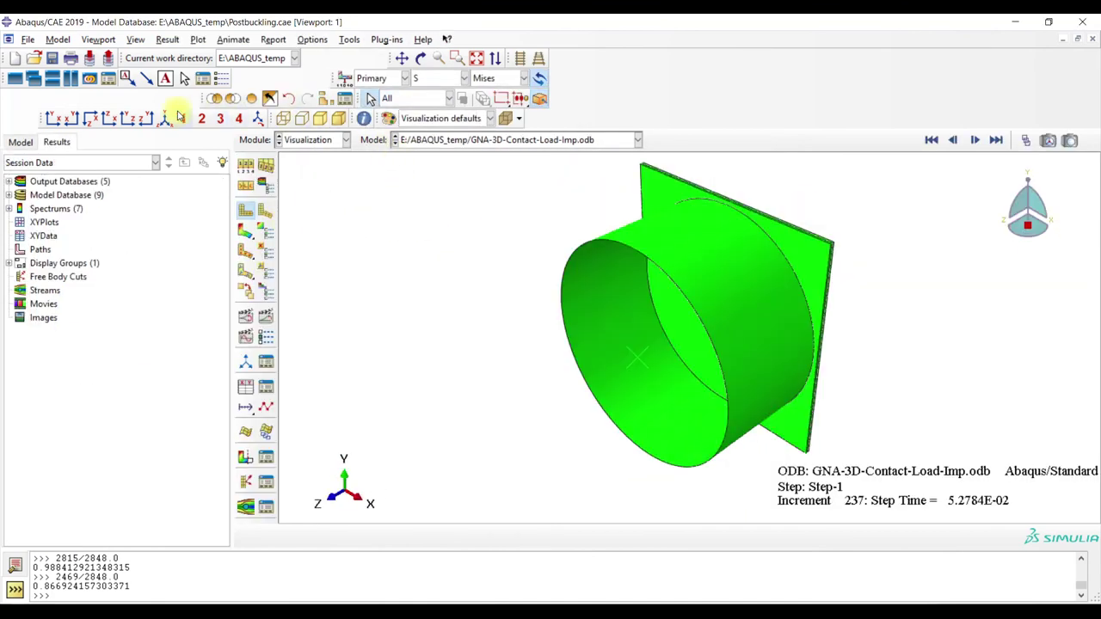
{"action": "left_click", "coordinate": [201, 121]}
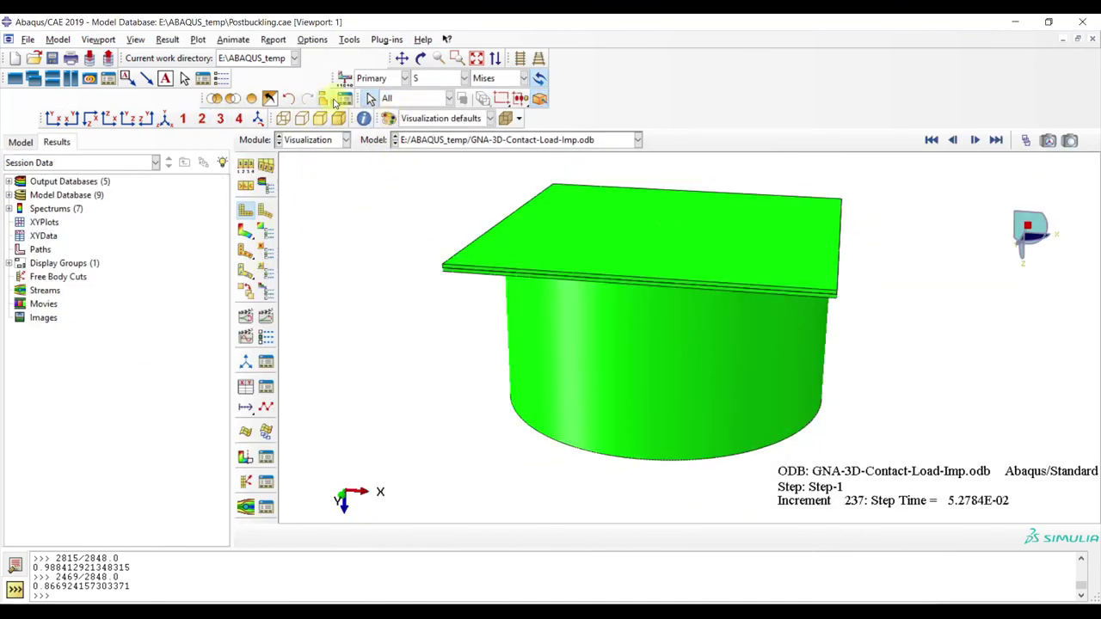
Remove the part instances PART-2-1 and PART-3-1 from the displayed model using a display group
{"action": "left_click", "coordinate": [336, 102]}
{"action": "left_click_drag", "start_coordinate": [160, 162], "coordinate": [160, 176]}
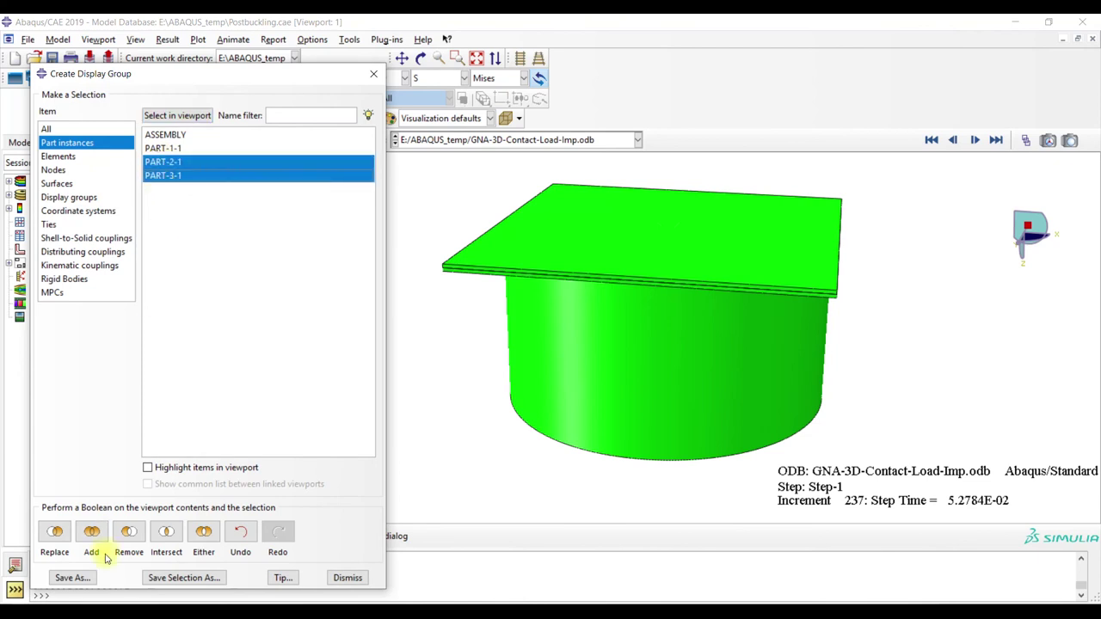
{"action": "left_click", "coordinate": [129, 532]}
{"action": "left_click", "coordinate": [374, 73]}
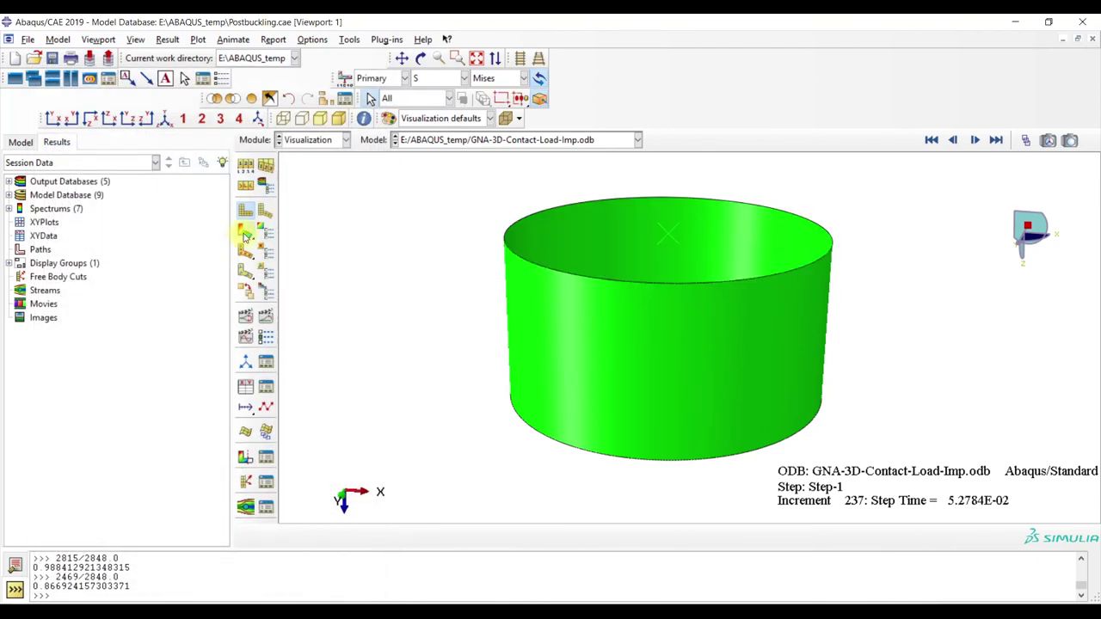
Plot displacement magnitude U contours on the deformed cylinder and browse the Step-1 frames, ending at increment 229
{"action": "left_click", "coordinate": [246, 233]}
{"action": "left_click", "coordinate": [1028, 141]}
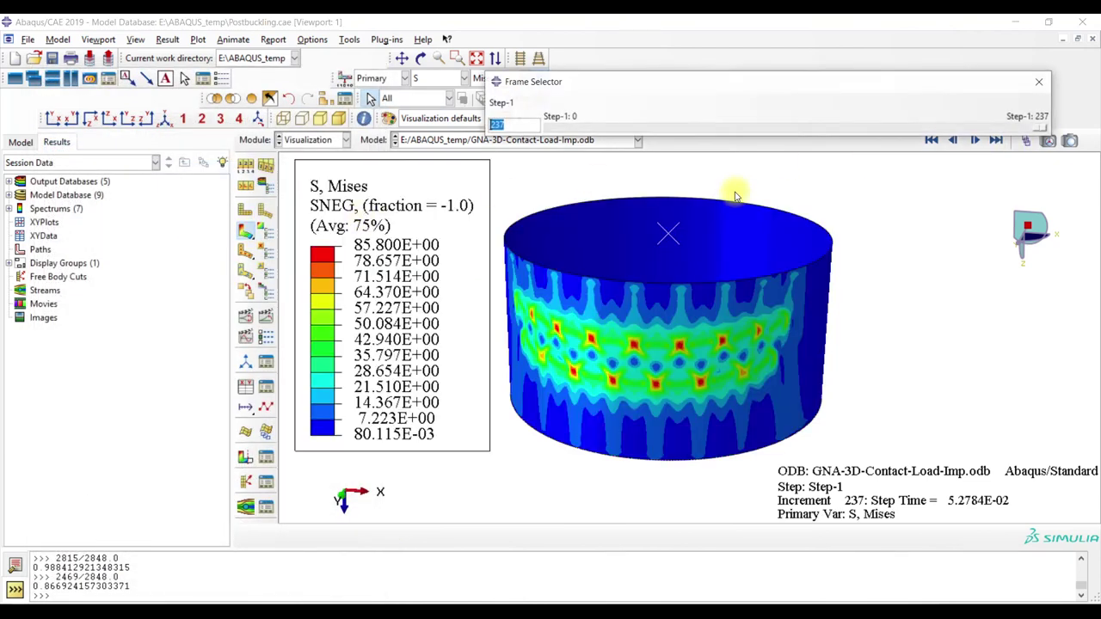
{"action": "left_click", "coordinate": [445, 82]}
{"action": "left_click", "coordinate": [422, 232]}
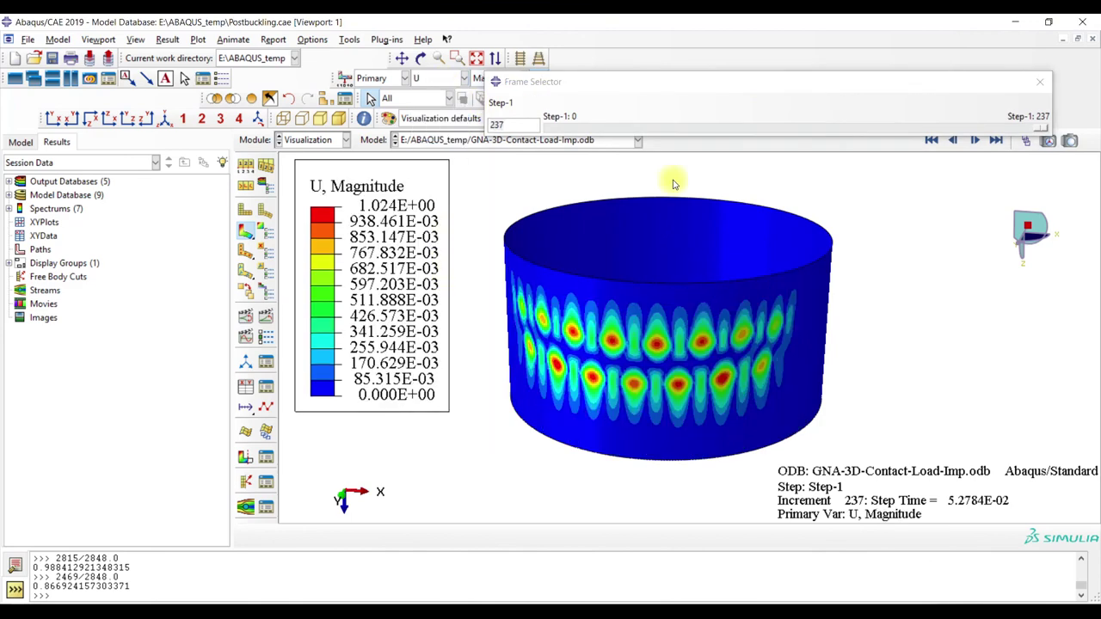
{"action": "left_click_drag", "start_coordinate": [1043, 130], "coordinate": [1036, 88]}
{"action": "left_click", "coordinate": [1039, 82]}
Switch the contour variable to reaction force RF magnitude and go to frame 18 of Step-1
{"action": "left_click", "coordinate": [439, 78]}
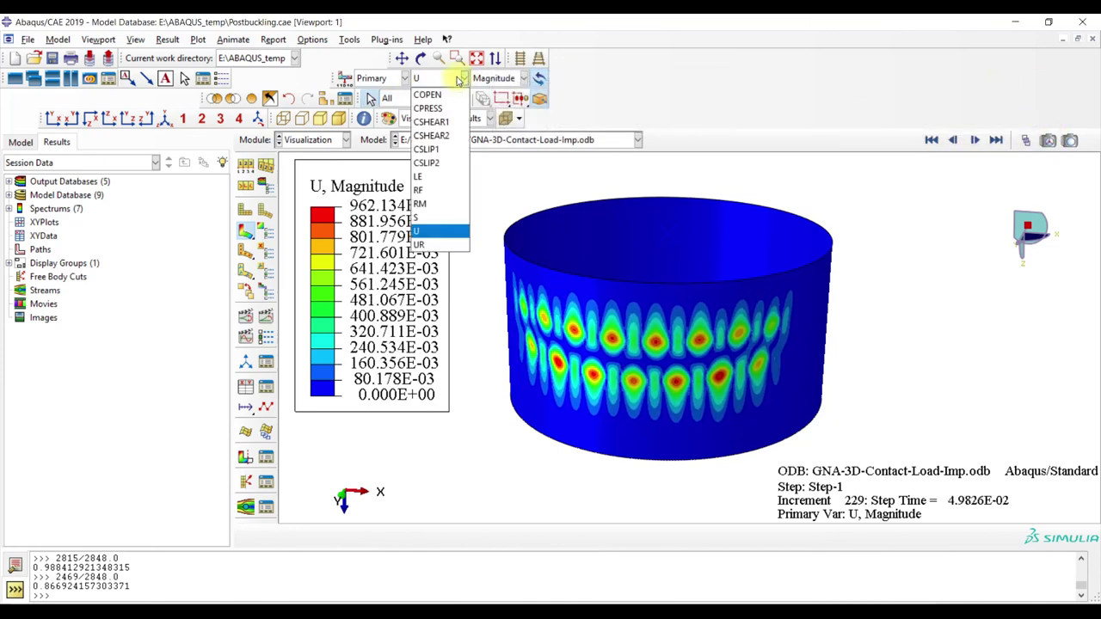
{"action": "left_click", "coordinate": [443, 189]}
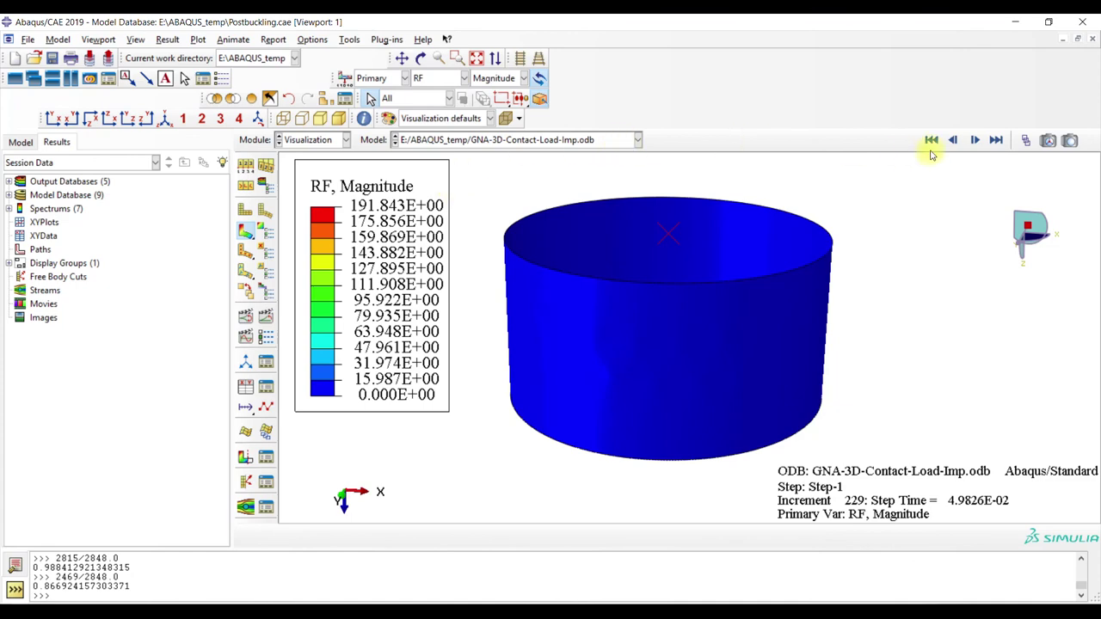
{"action": "left_click", "coordinate": [1026, 139]}
{"action": "left_click_drag", "start_coordinate": [1029, 129], "coordinate": [589, 128]}
Calculate the buckling load ratio 535/2848.0 in the Python command line
{"action": "left_click", "coordinate": [65, 596]}
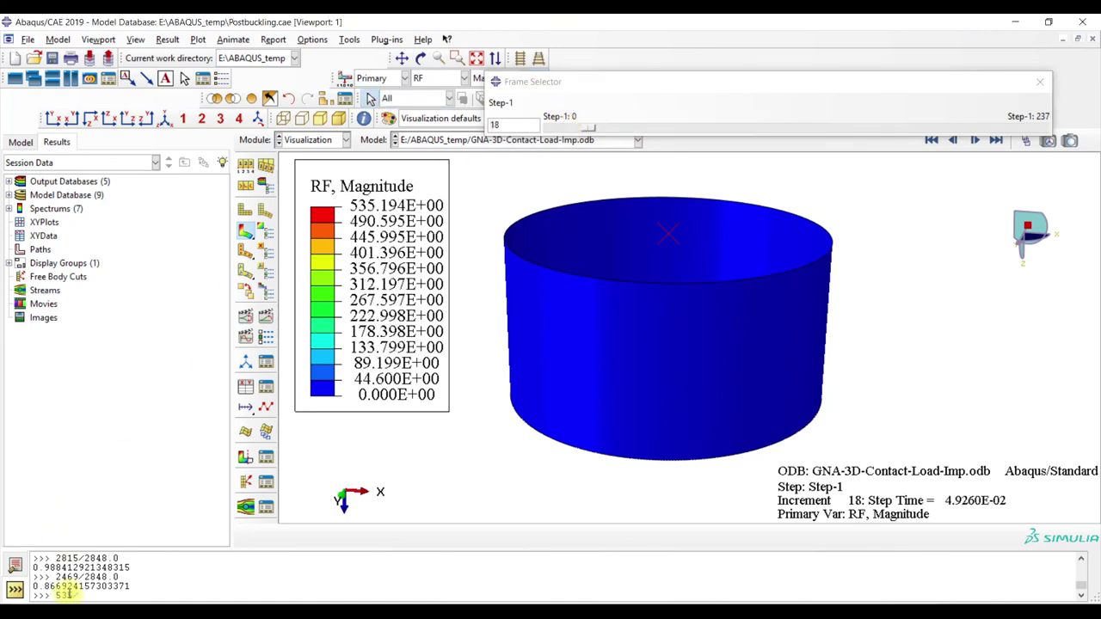
{"action": "type", "text": "535/2848.0"}
{"action": "key", "text": "Return"}
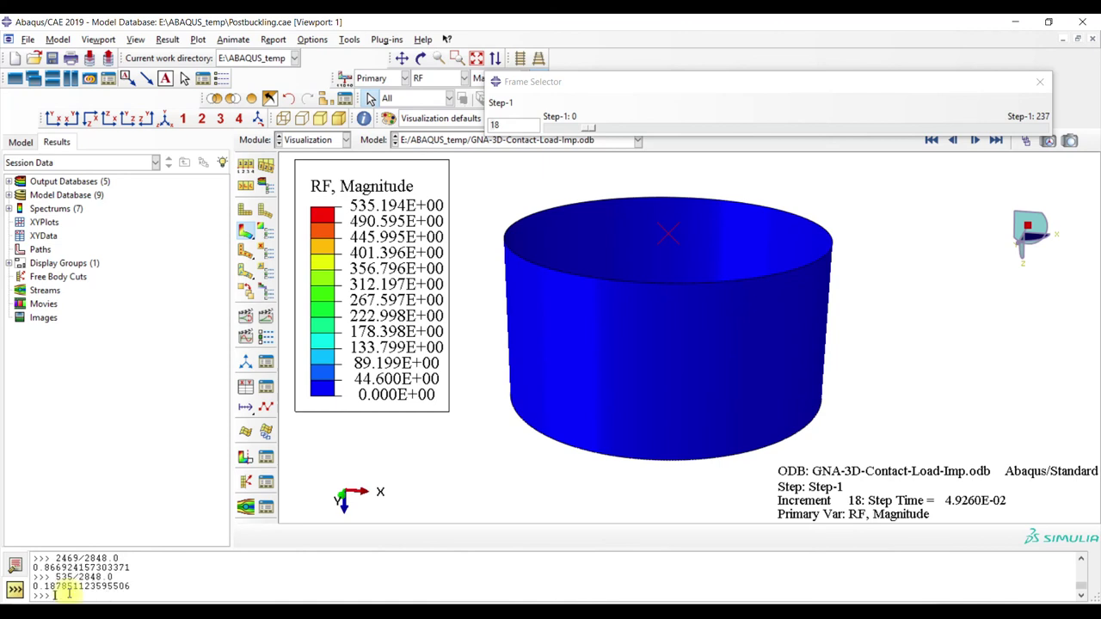